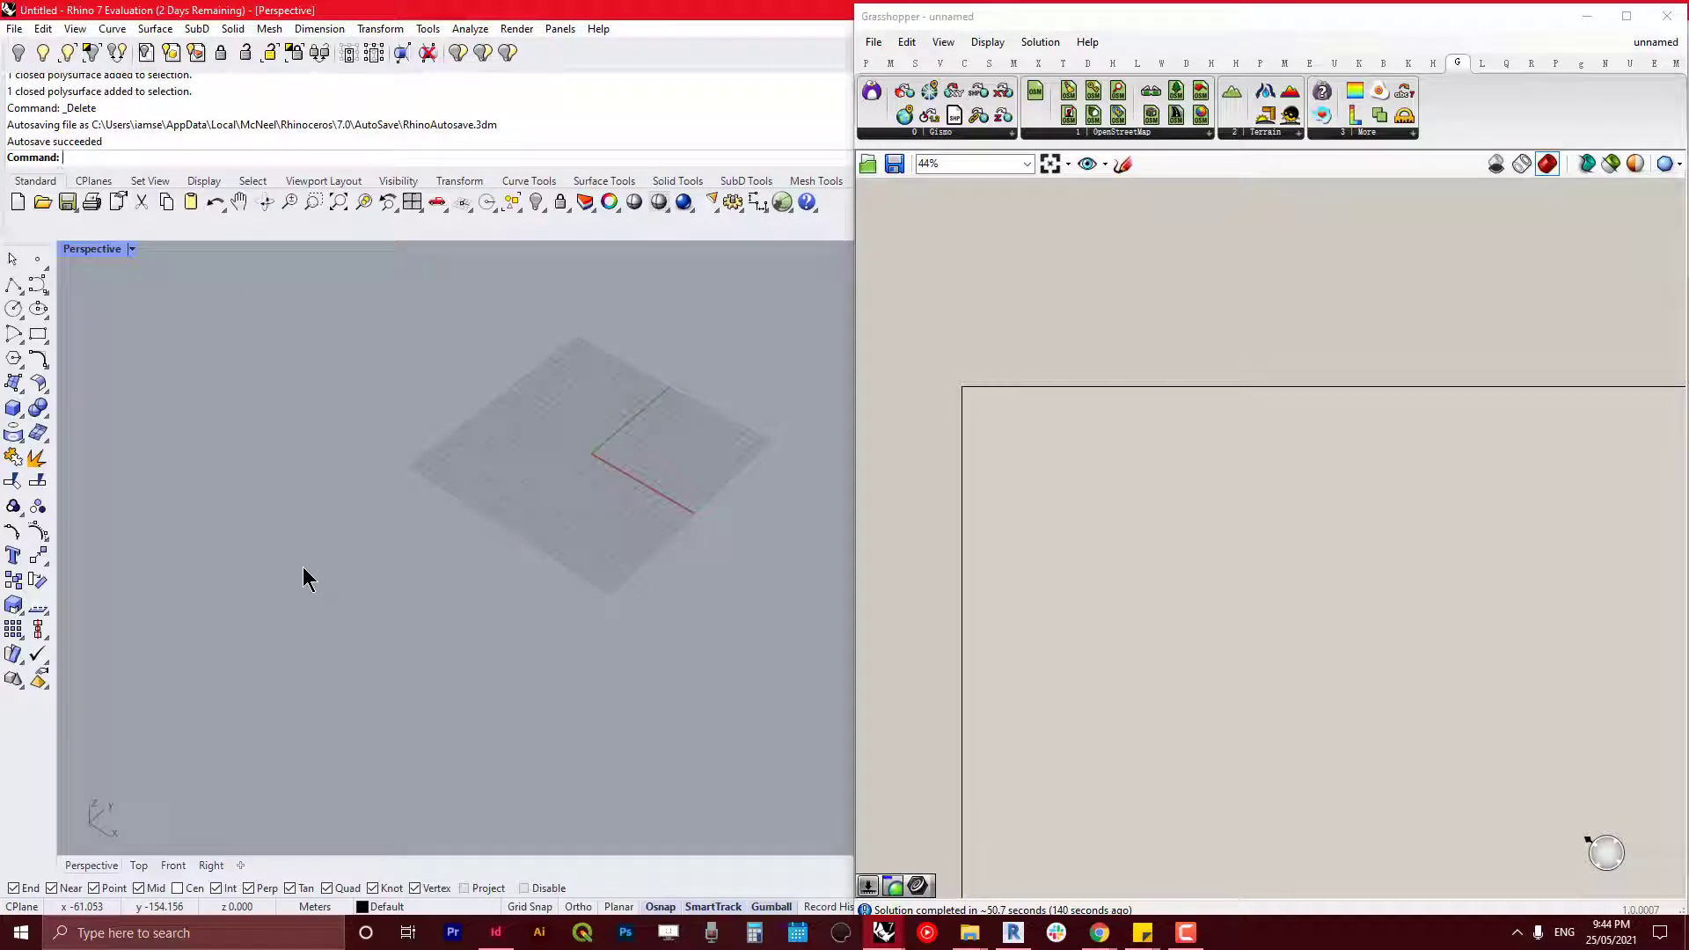
left_click(1100, 933)
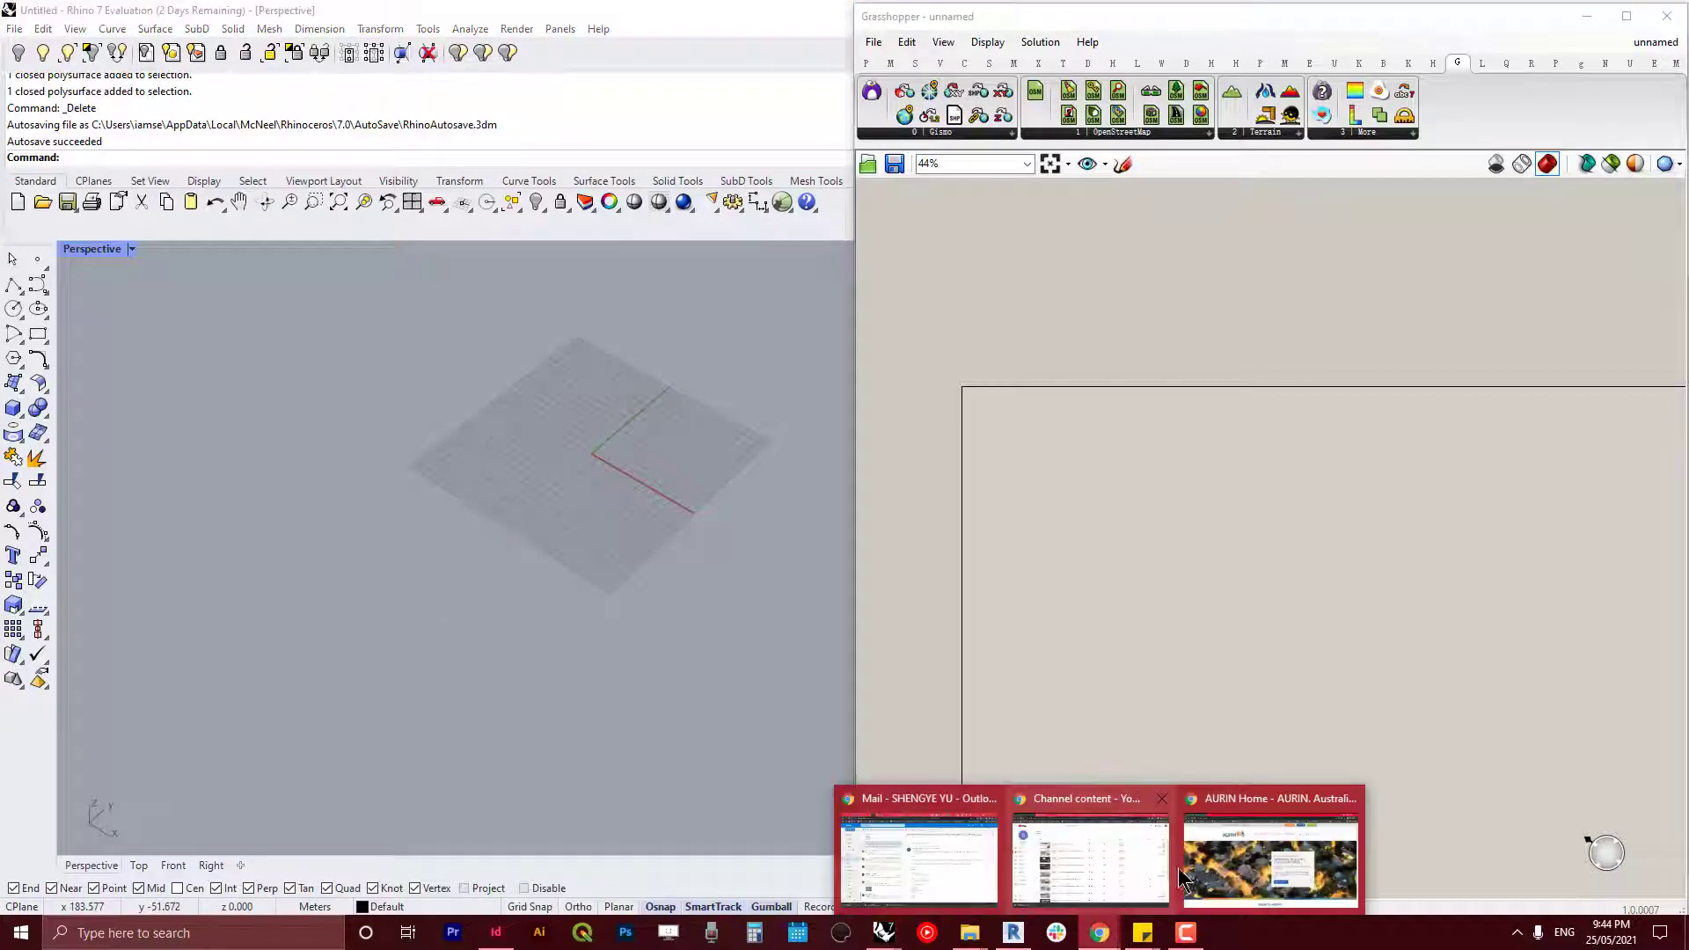
left_click(1225, 855)
left_click(1588, 14)
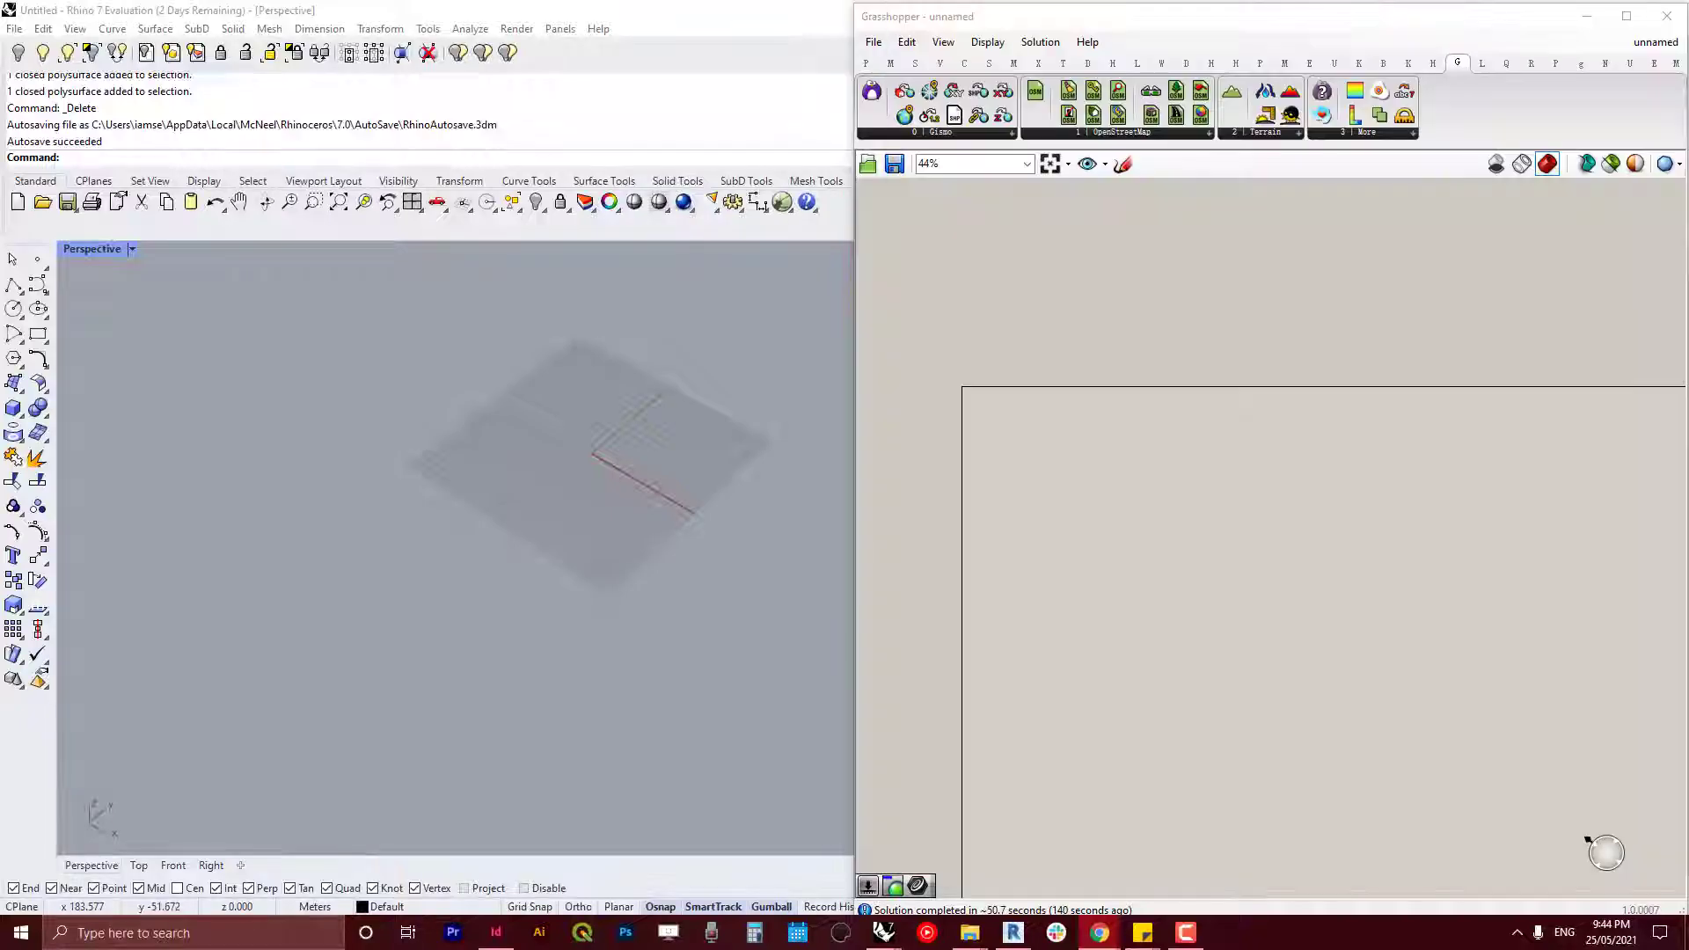
Step: Place the main Gismo_Gismo component near the upper-left corner of the Grasshopper canvas
left_click(866, 93)
left_click(1061, 406)
scroll(1082, 427, "up", 5)
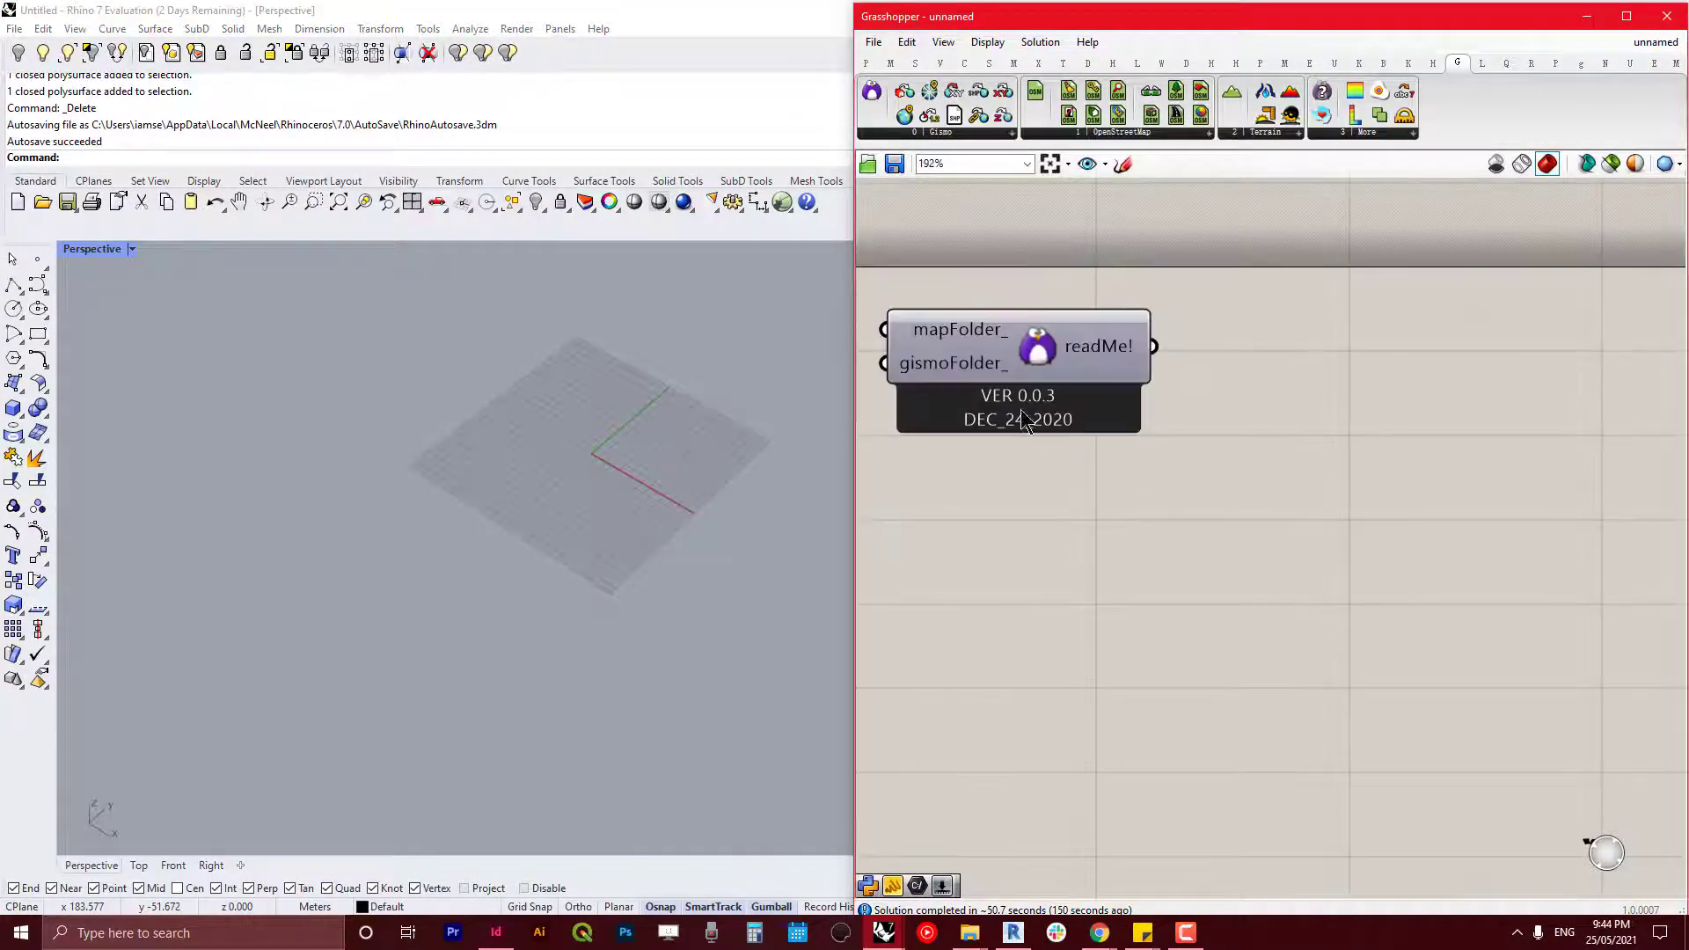
scroll(1229, 466, "down", 5)
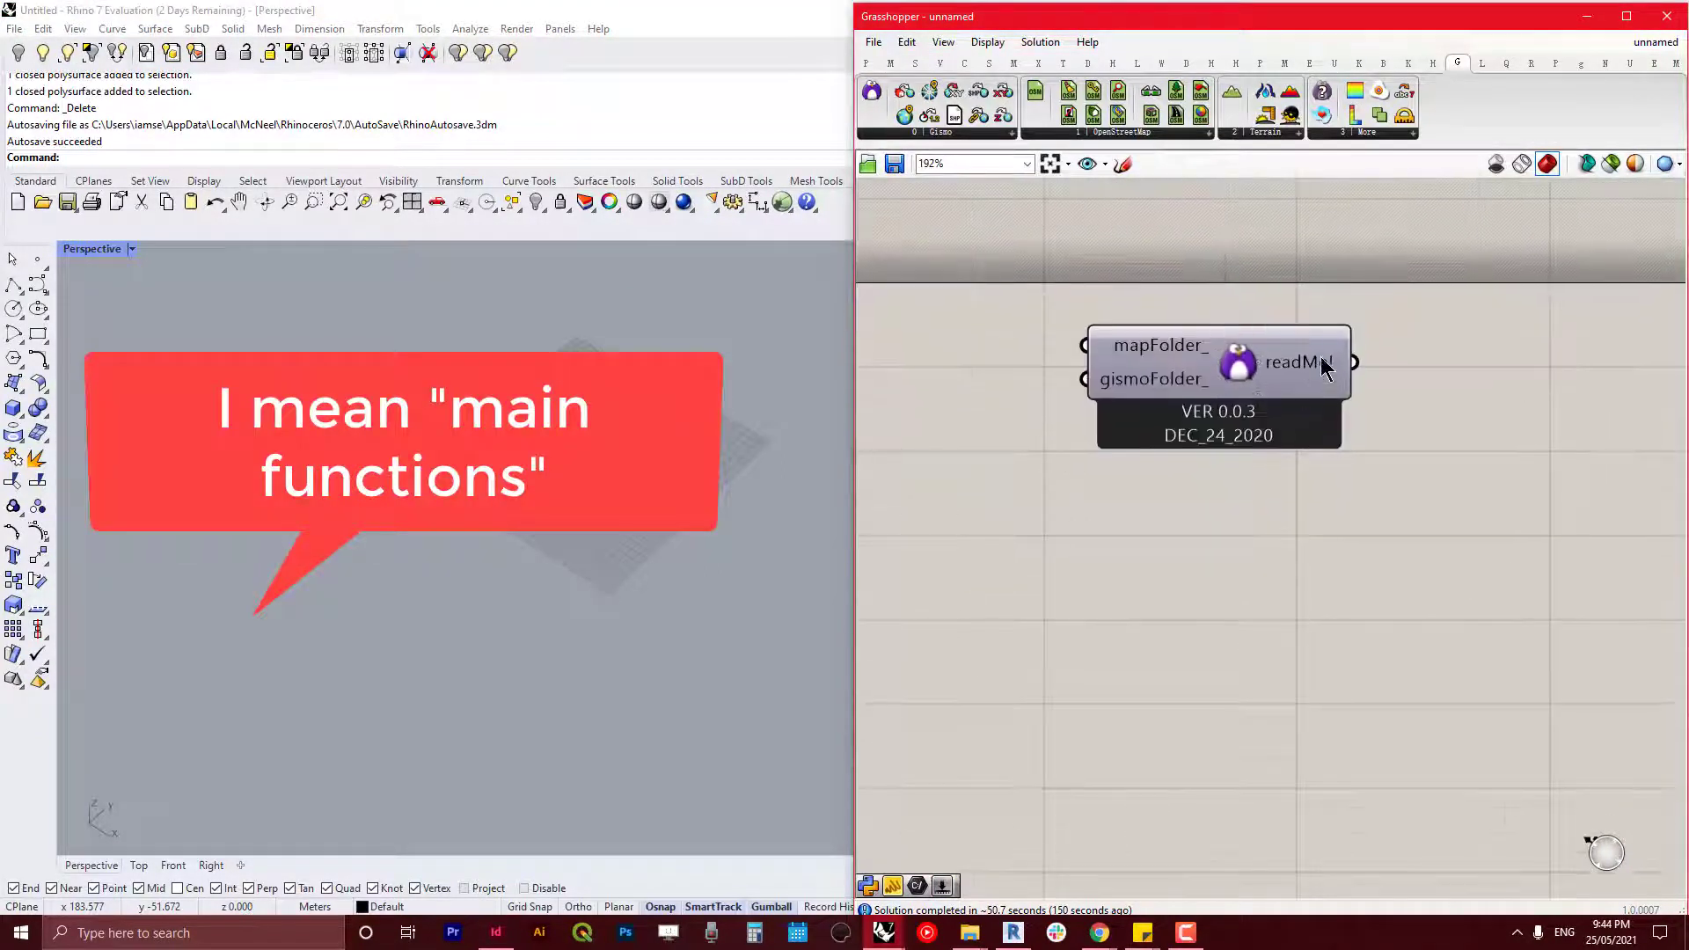
left_click(1231, 440)
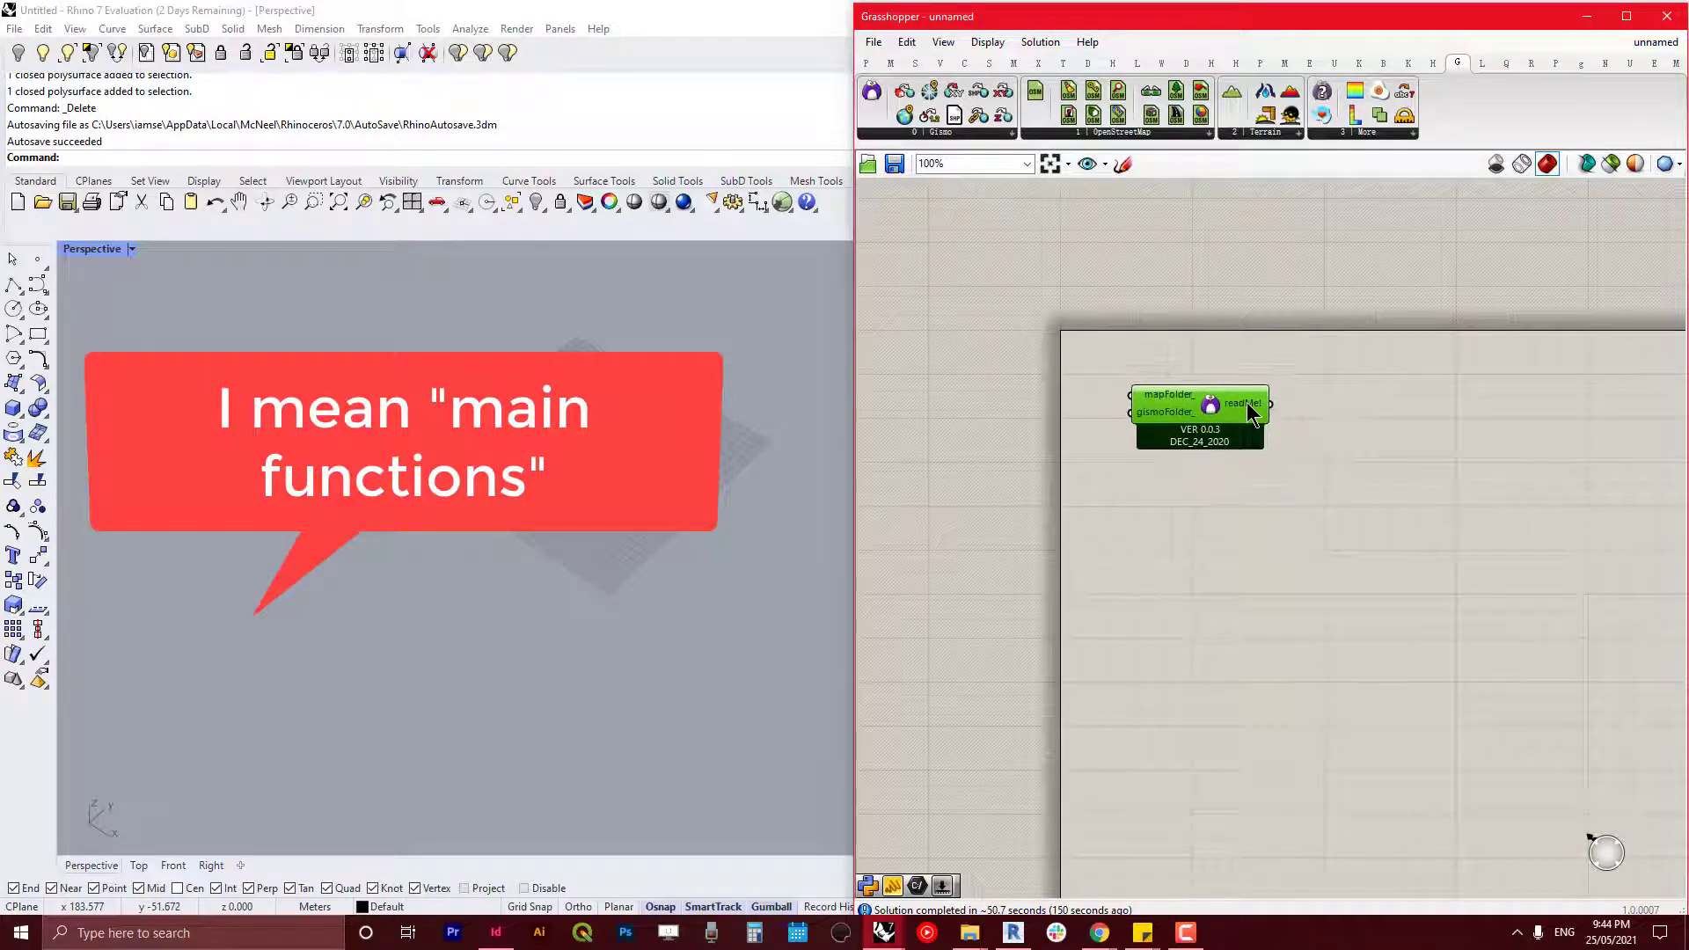
scroll(1267, 420, "up", 2)
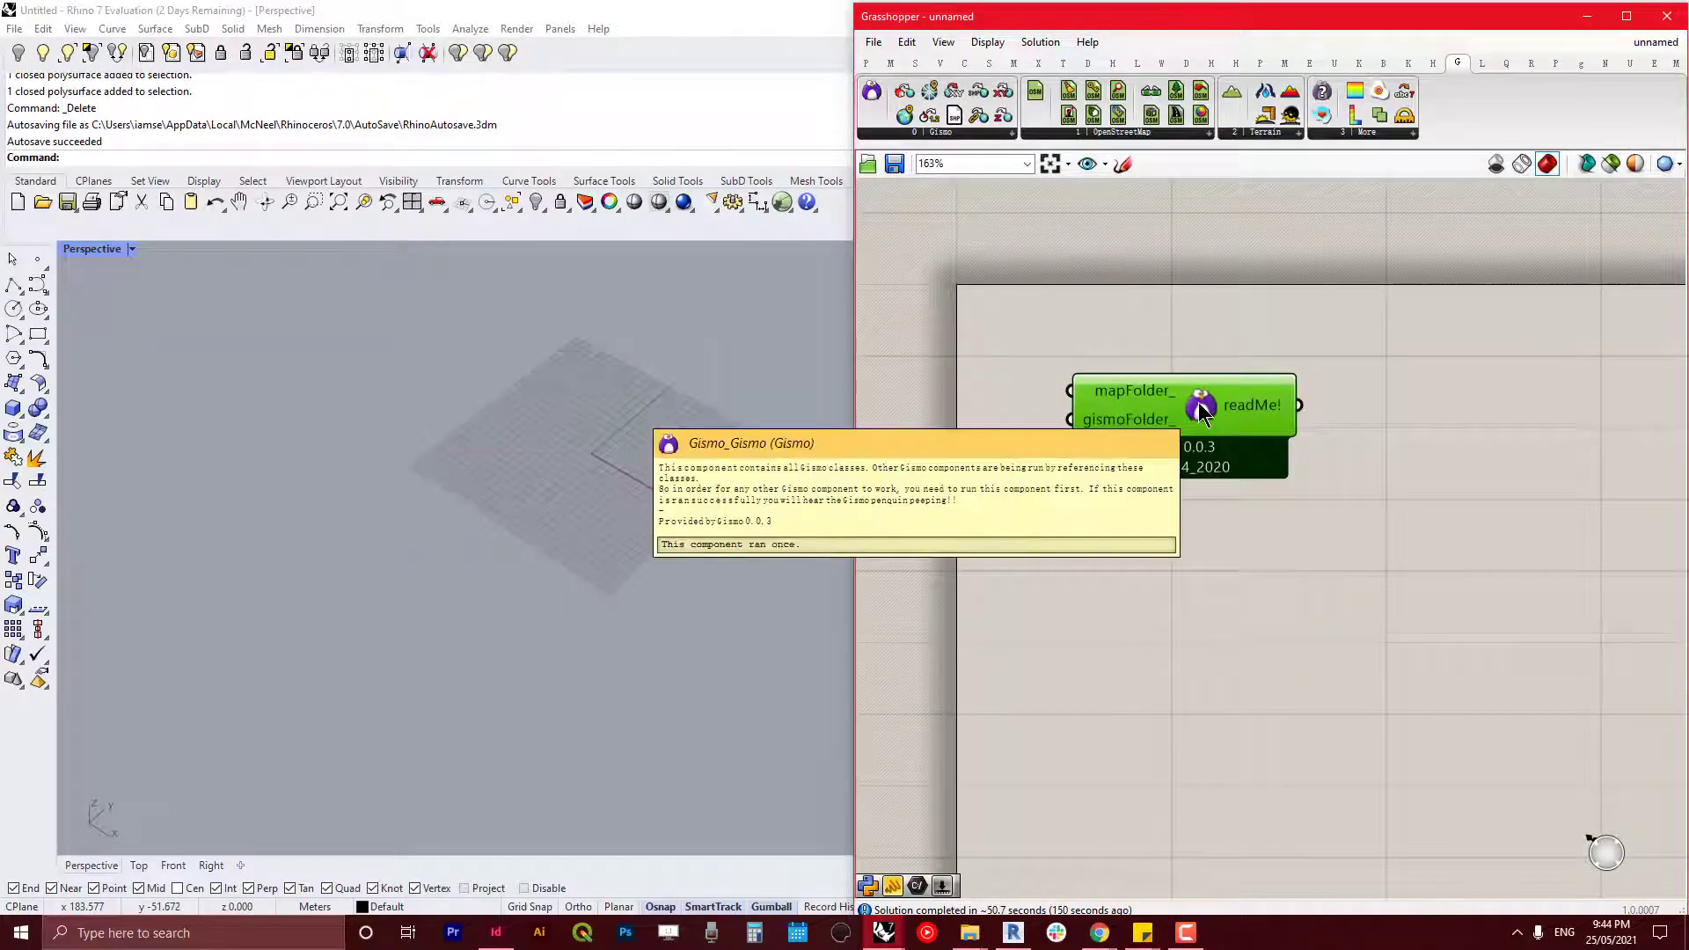
Step: Place a Gismo_Read SHP component on the canvas below the main Gismo component
left_click(980, 135)
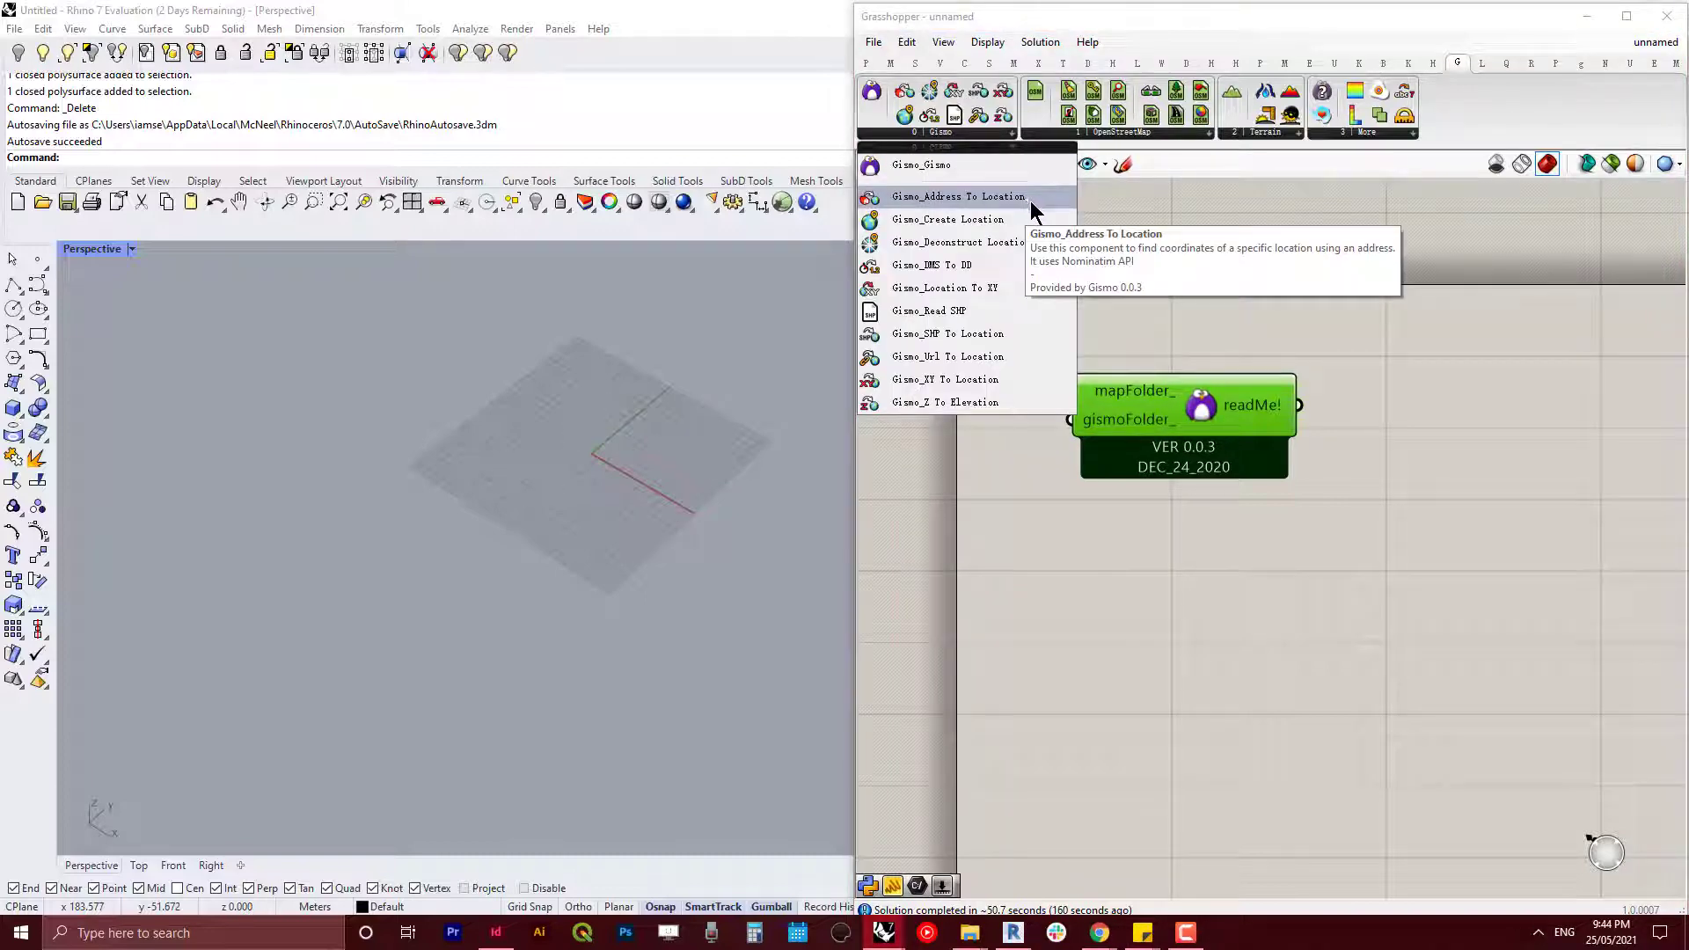
left_click(1012, 310)
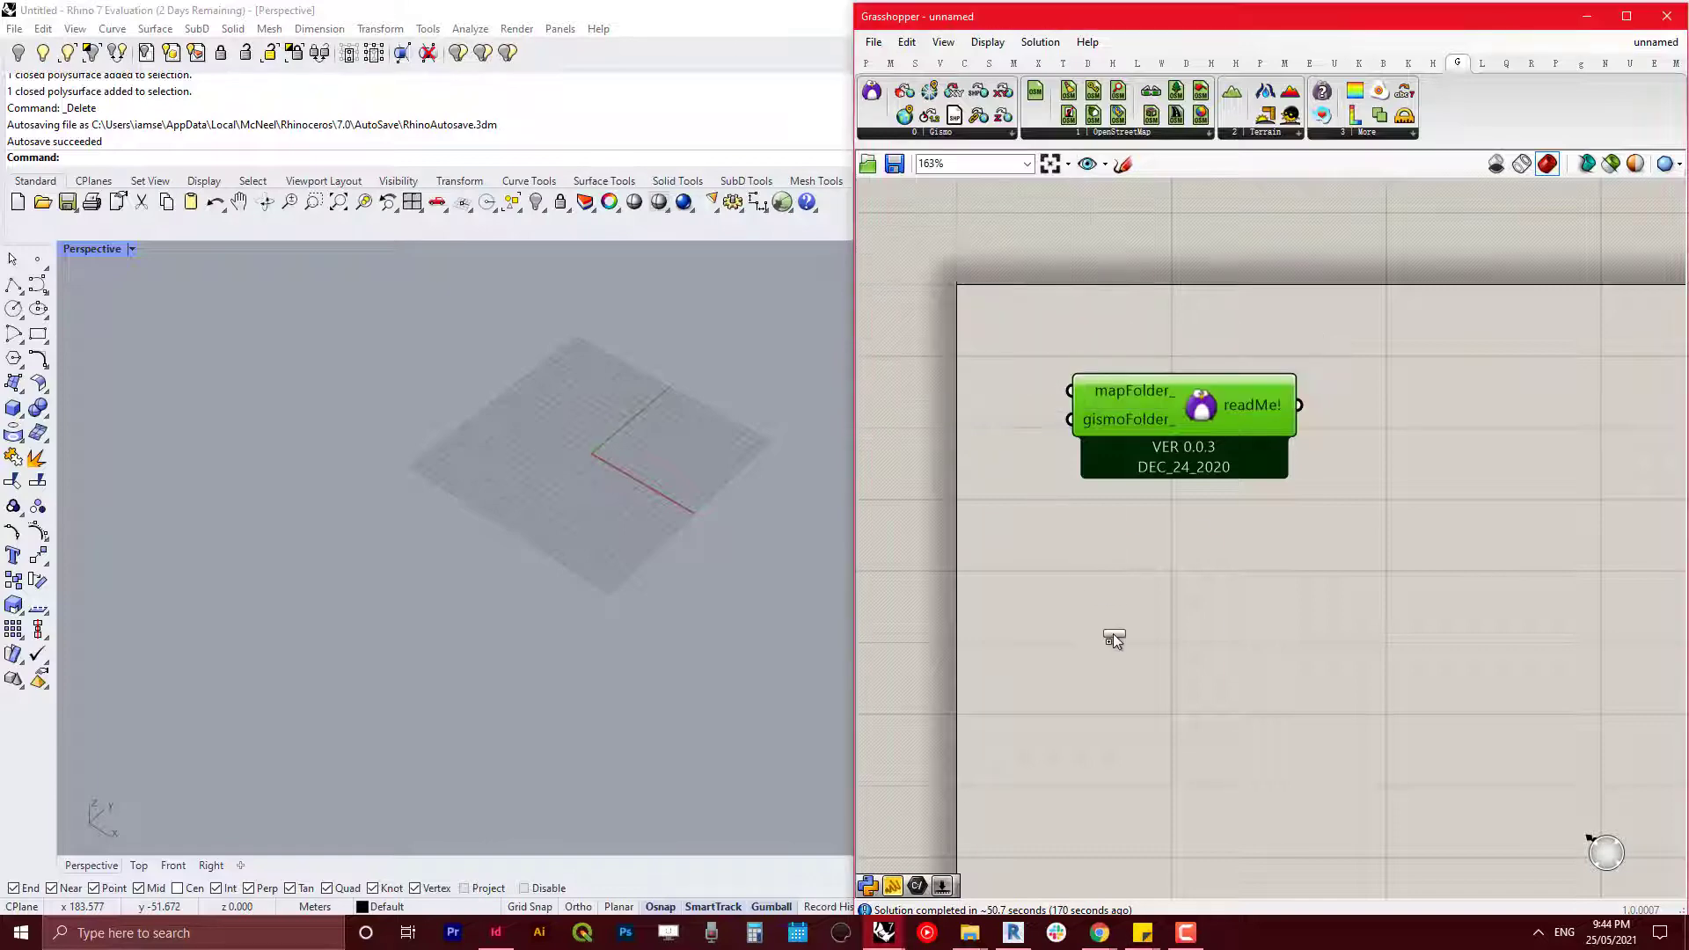
left_click(1112, 638)
left_click_drag(1153, 560, 1202, 565)
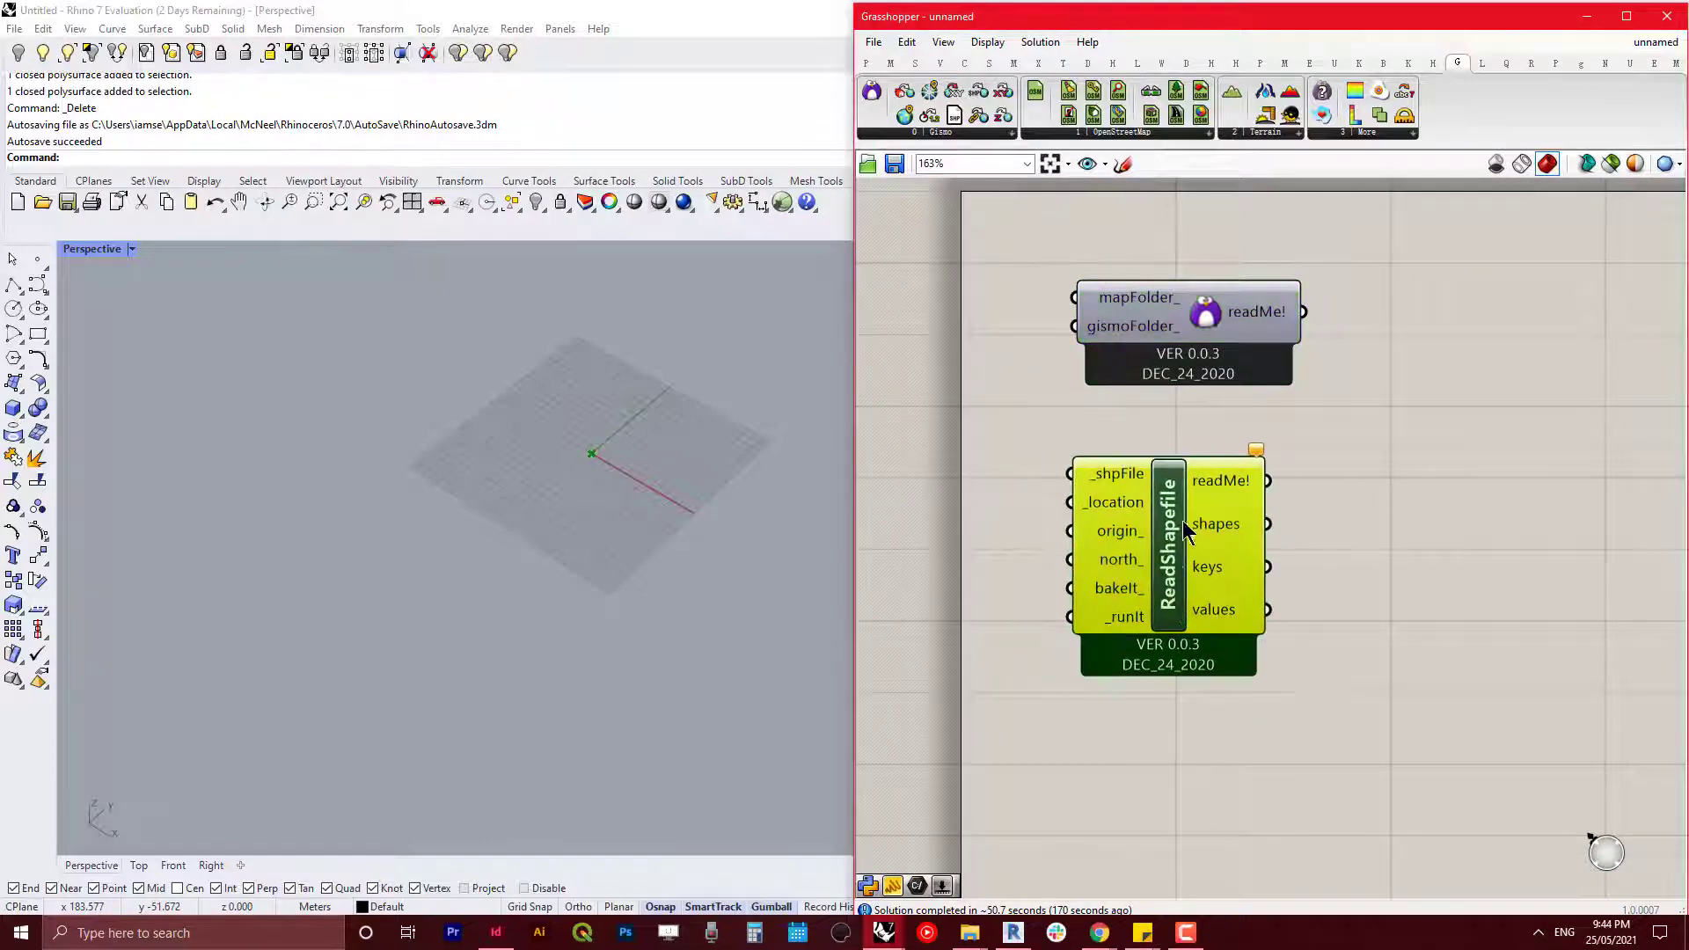
Step: Place a Gismo_Create Location component on the canvas to the right of ReadShapefile
left_click(969, 134)
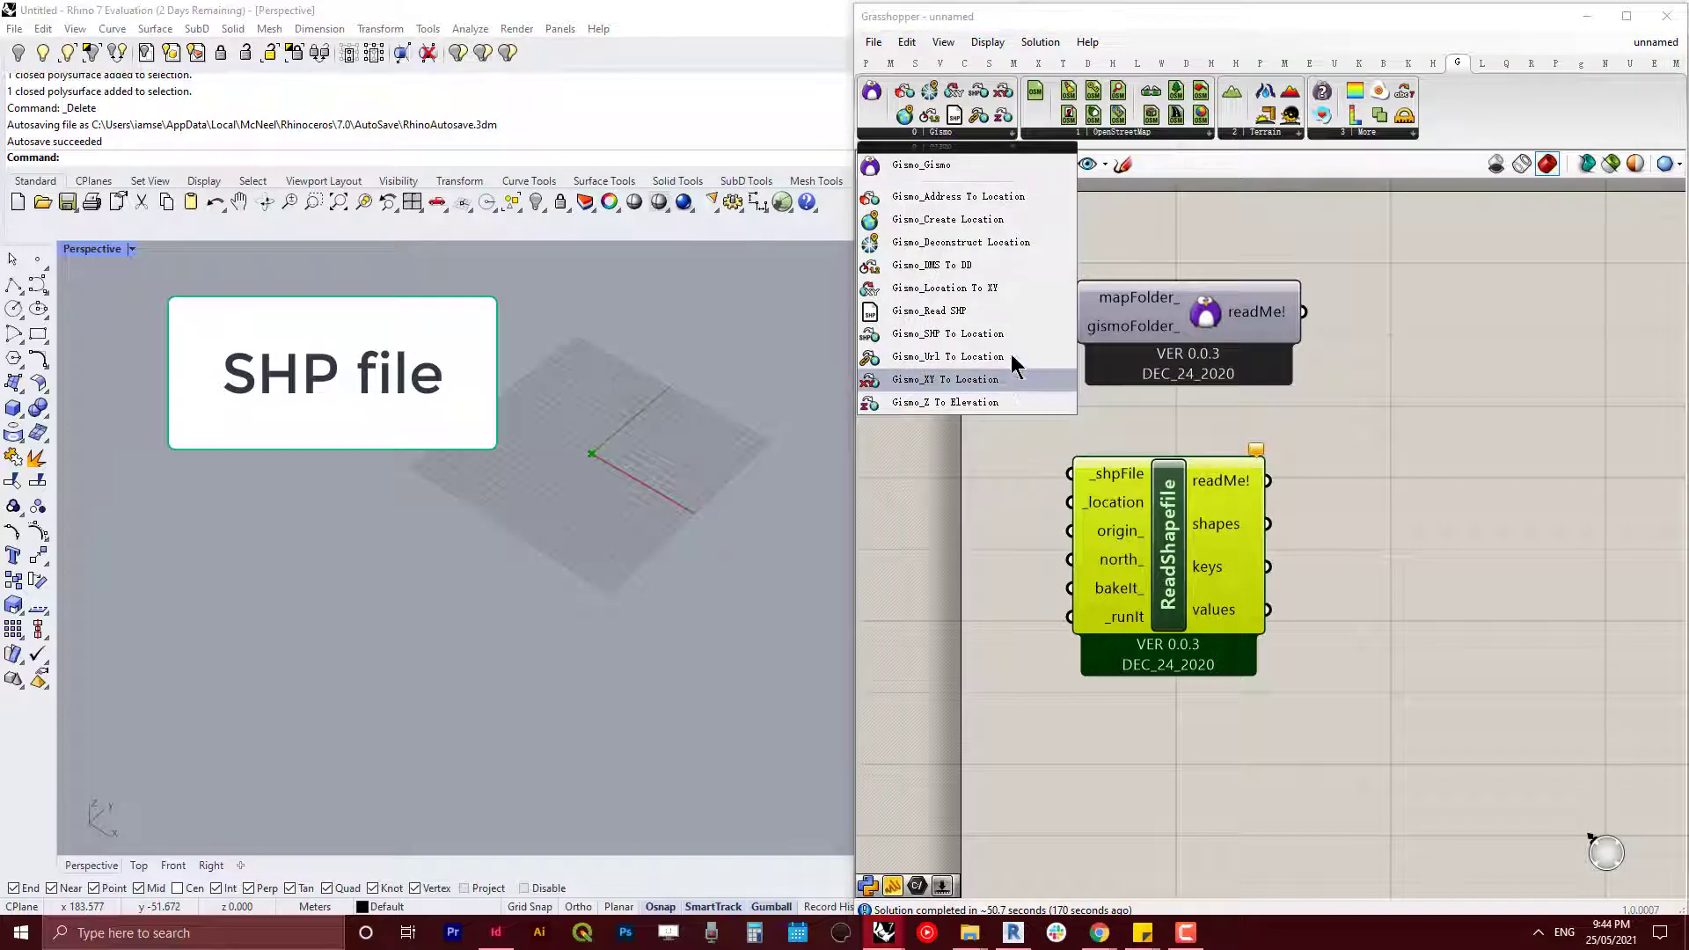
left_click(1015, 218)
left_click(1284, 554)
scroll(1284, 554, "up", 3)
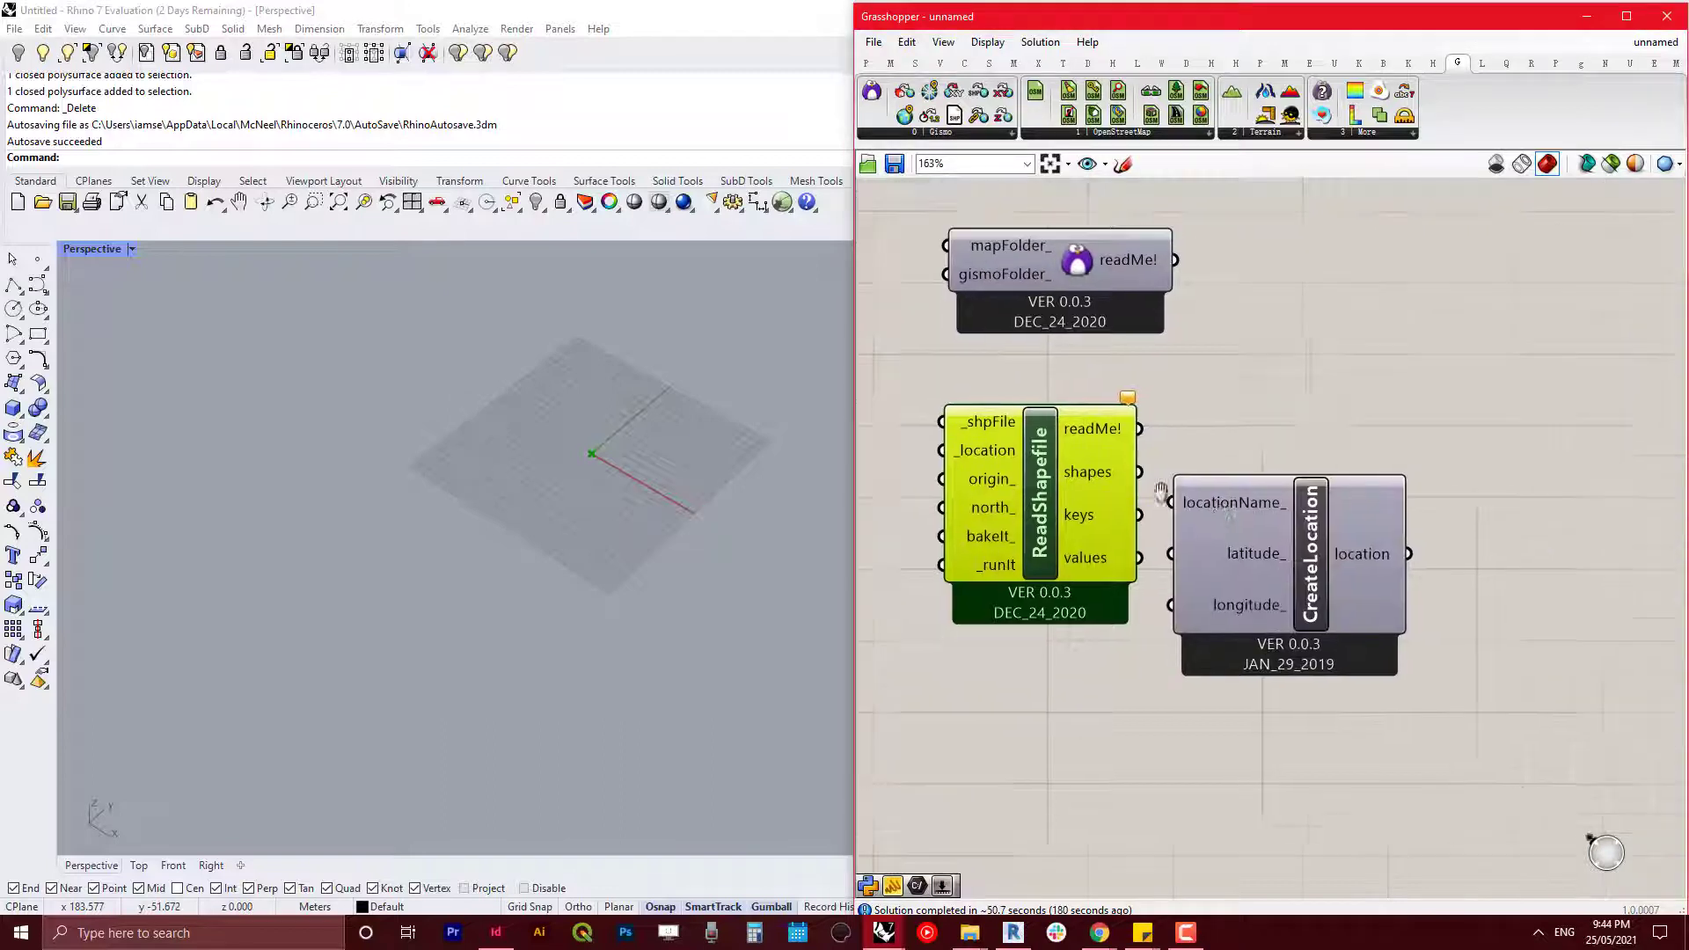
right_click_drag(1152, 475, 1417, 497)
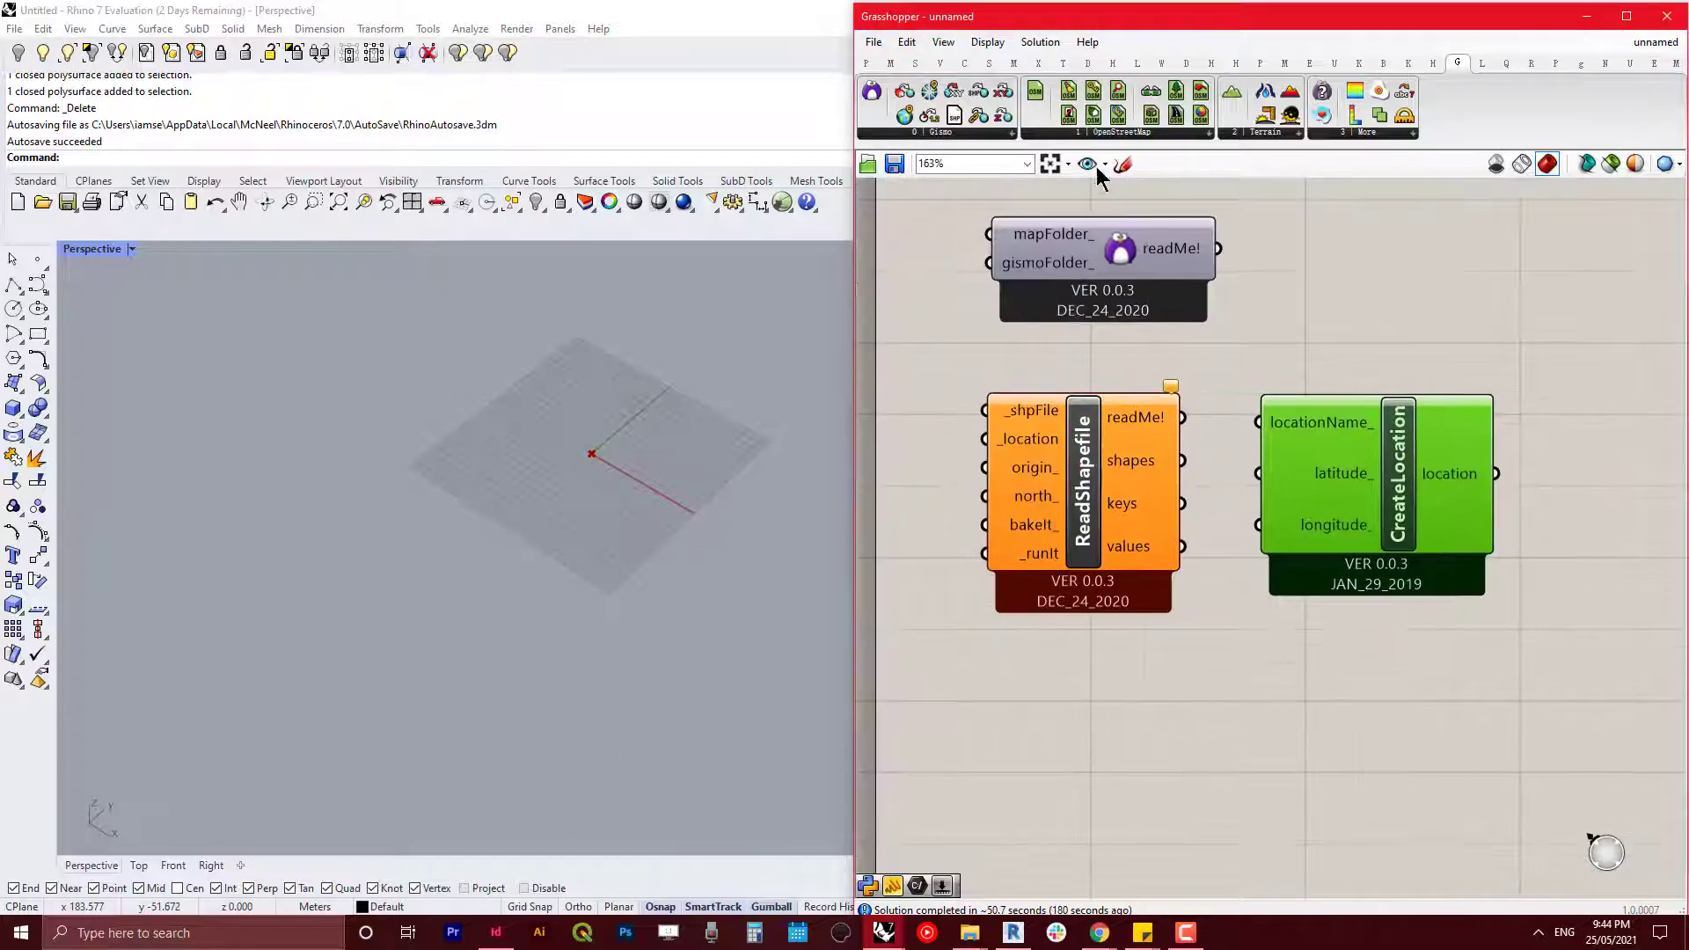
Step: Add a Gismo_OSM Shapes component and position it to the right of CreateLocation
left_click(1052, 132)
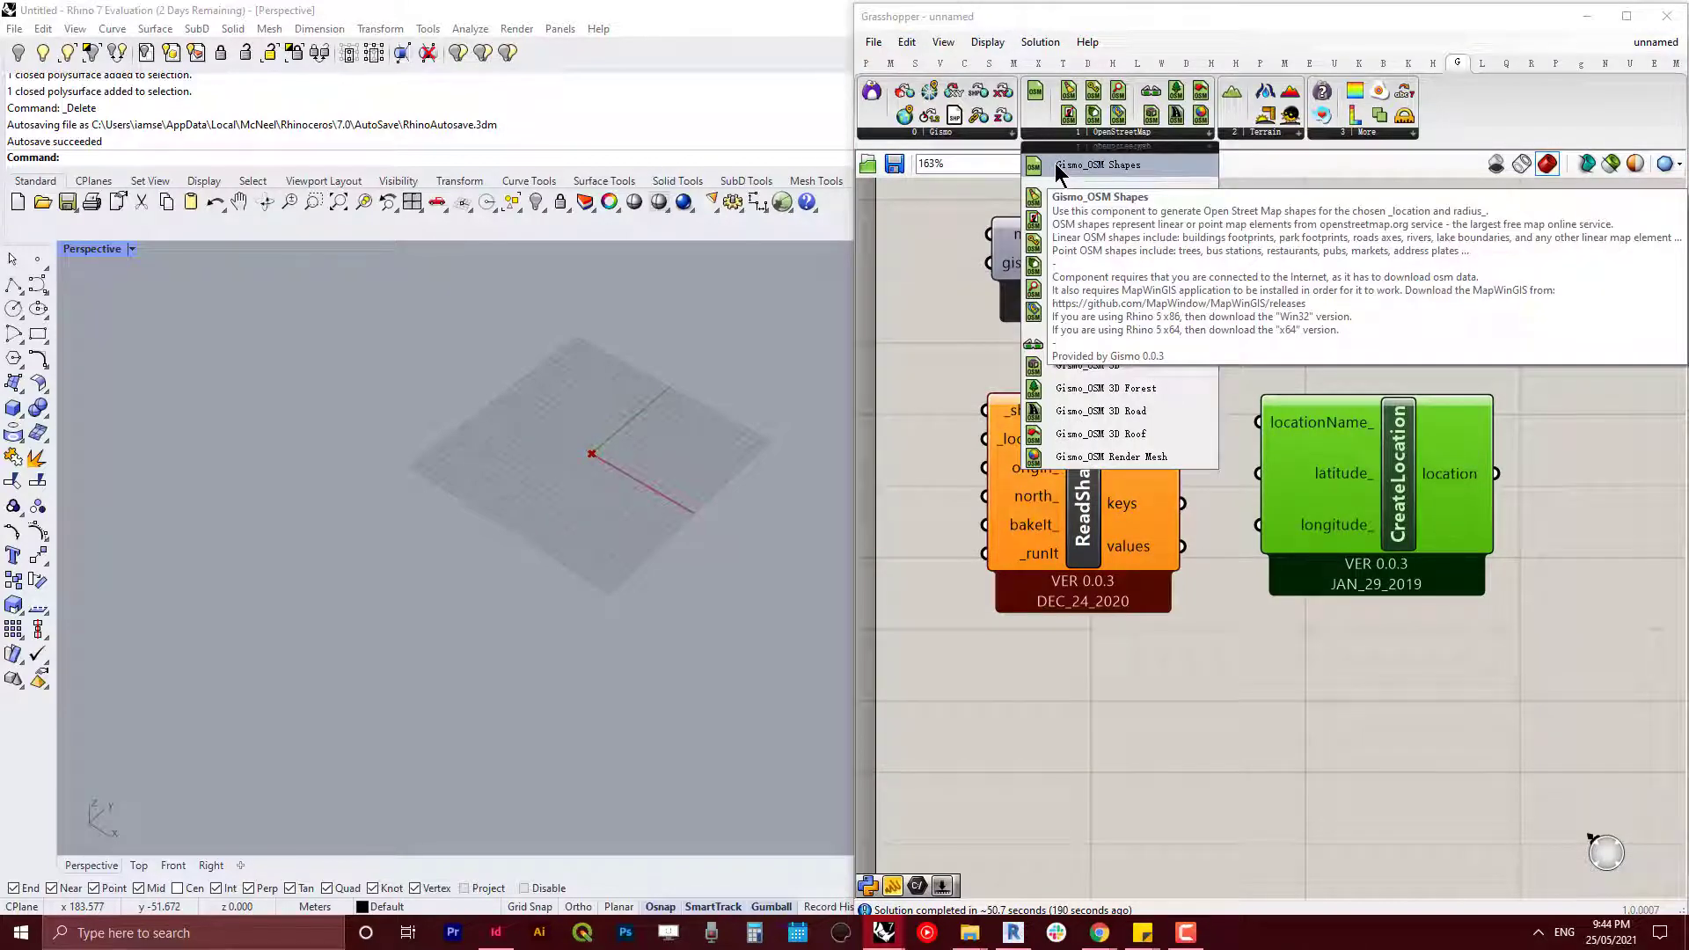
left_click(1056, 165)
left_click(1445, 334)
right_click_drag(1446, 334, 1099, 392)
left_click_drag(1099, 392, 1416, 578)
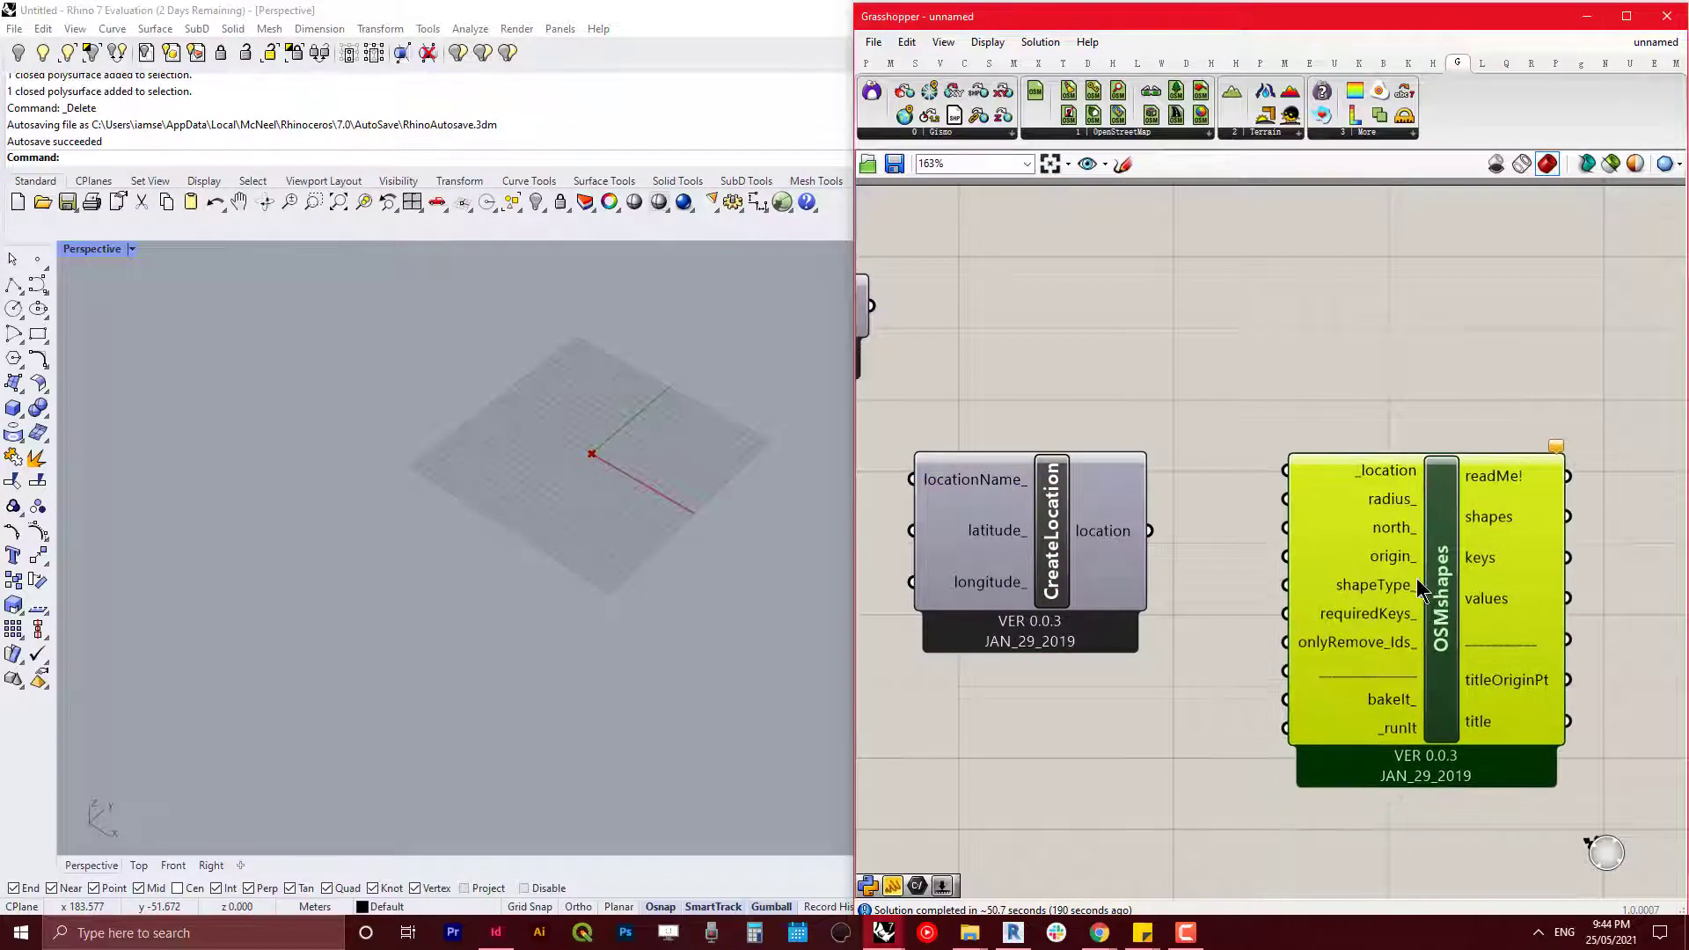
Step: Move the CreateLocation and OSMshapes components together to the free area below ReadShapefile
scroll(1395, 563, "down", 4)
left_click_drag(1476, 686, 1282, 411)
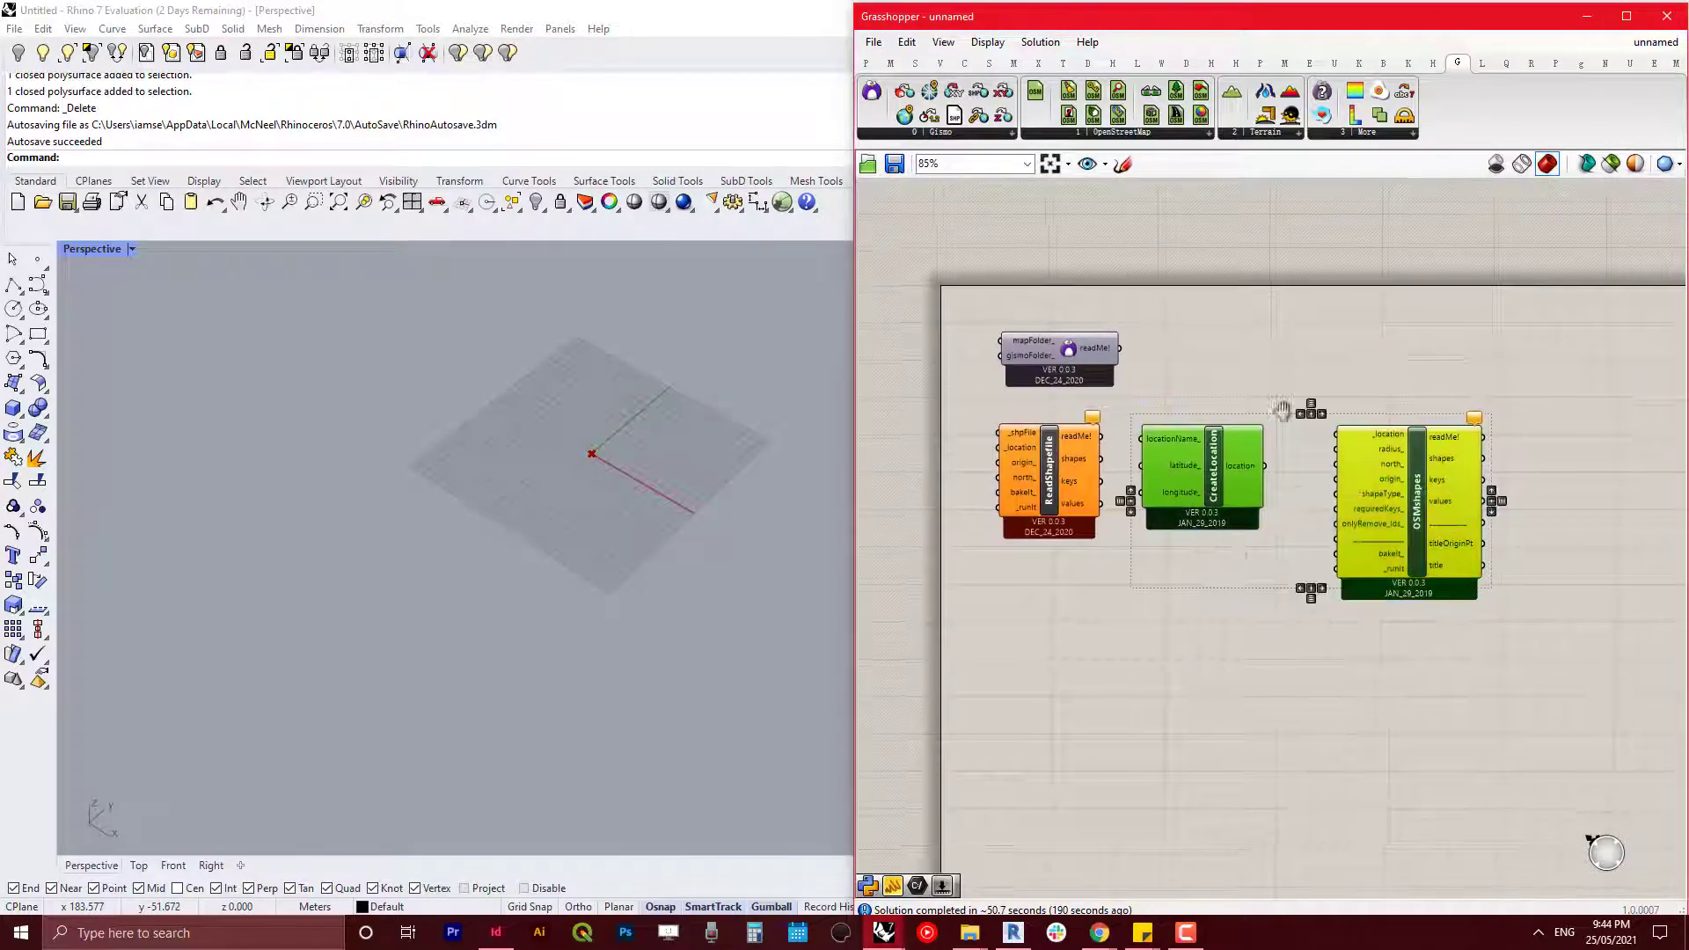
right_click_drag(1282, 409, 1341, 229)
left_click_drag(1264, 301, 1123, 519)
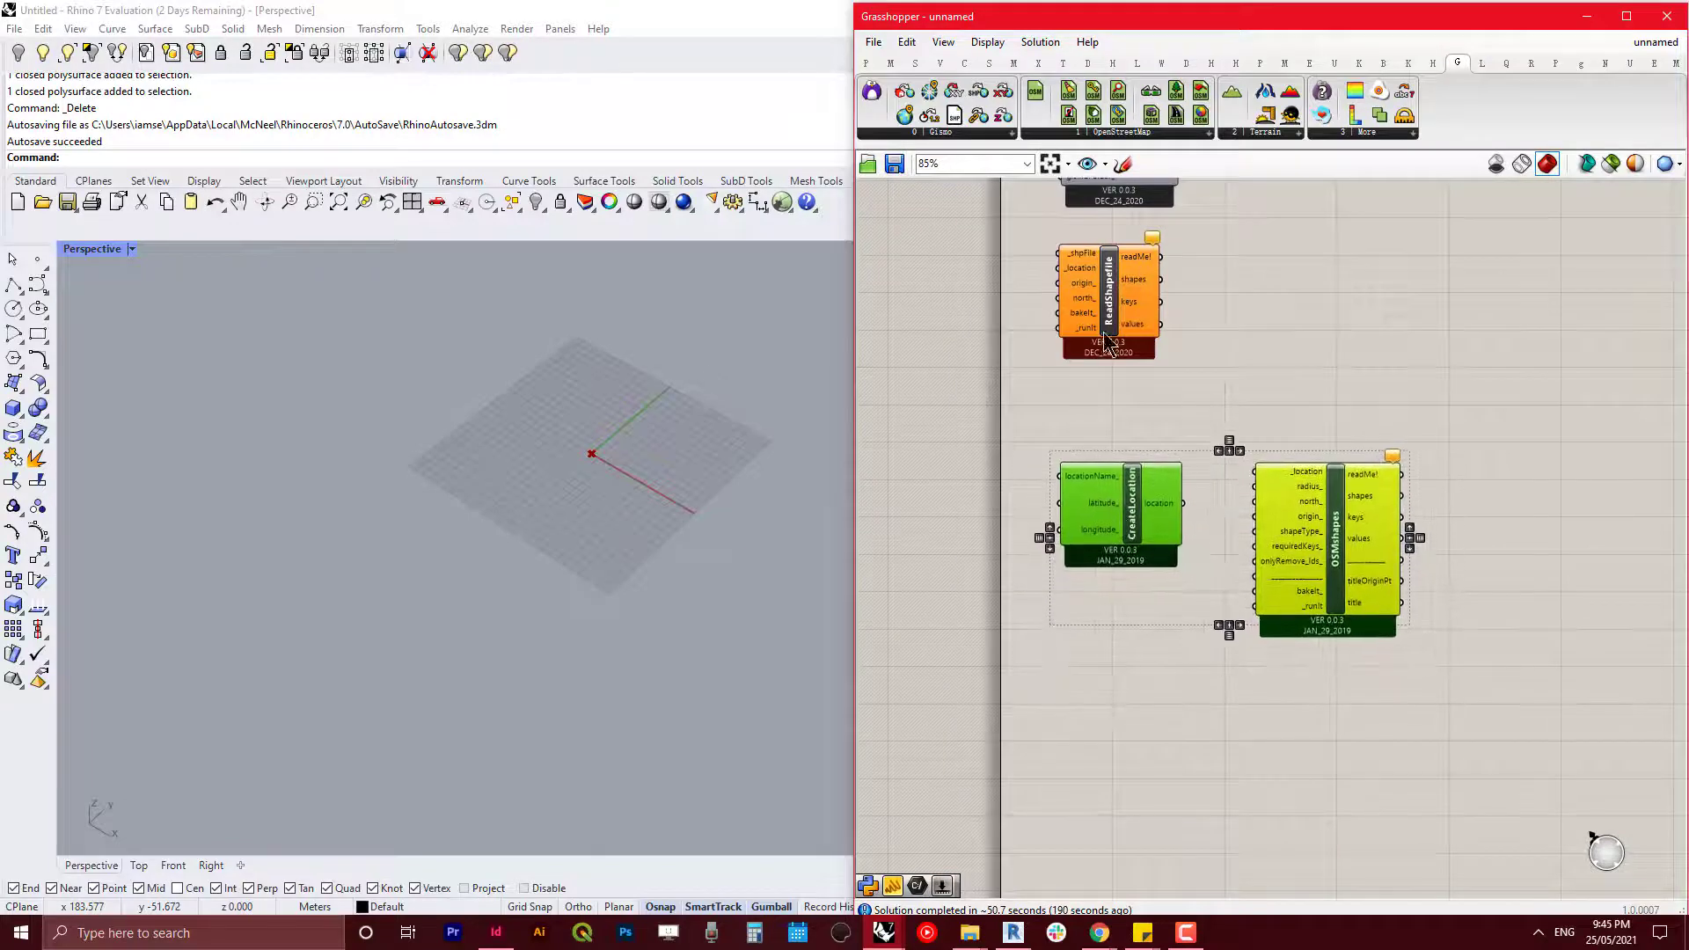
Step: Connect CreateLocation's location output to the _location input of OSMshapes
scroll(1214, 424, "up", 4)
left_click(1253, 411)
right_click_drag(1253, 411, 1311, 318)
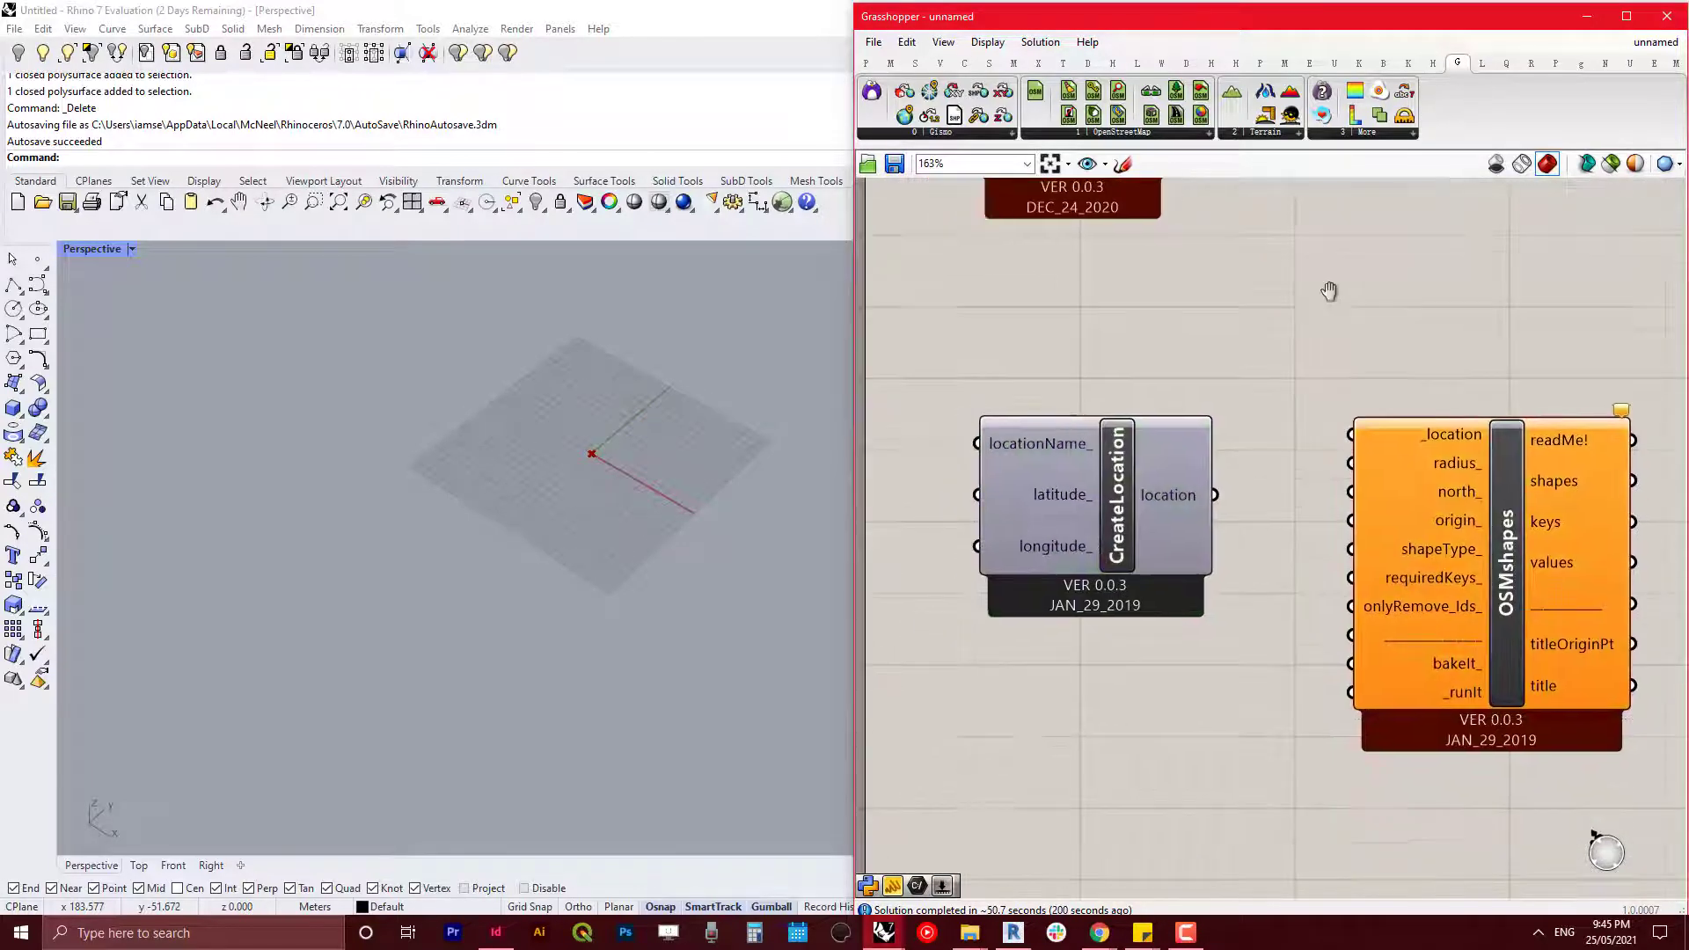
left_click_drag(1223, 498, 1351, 434)
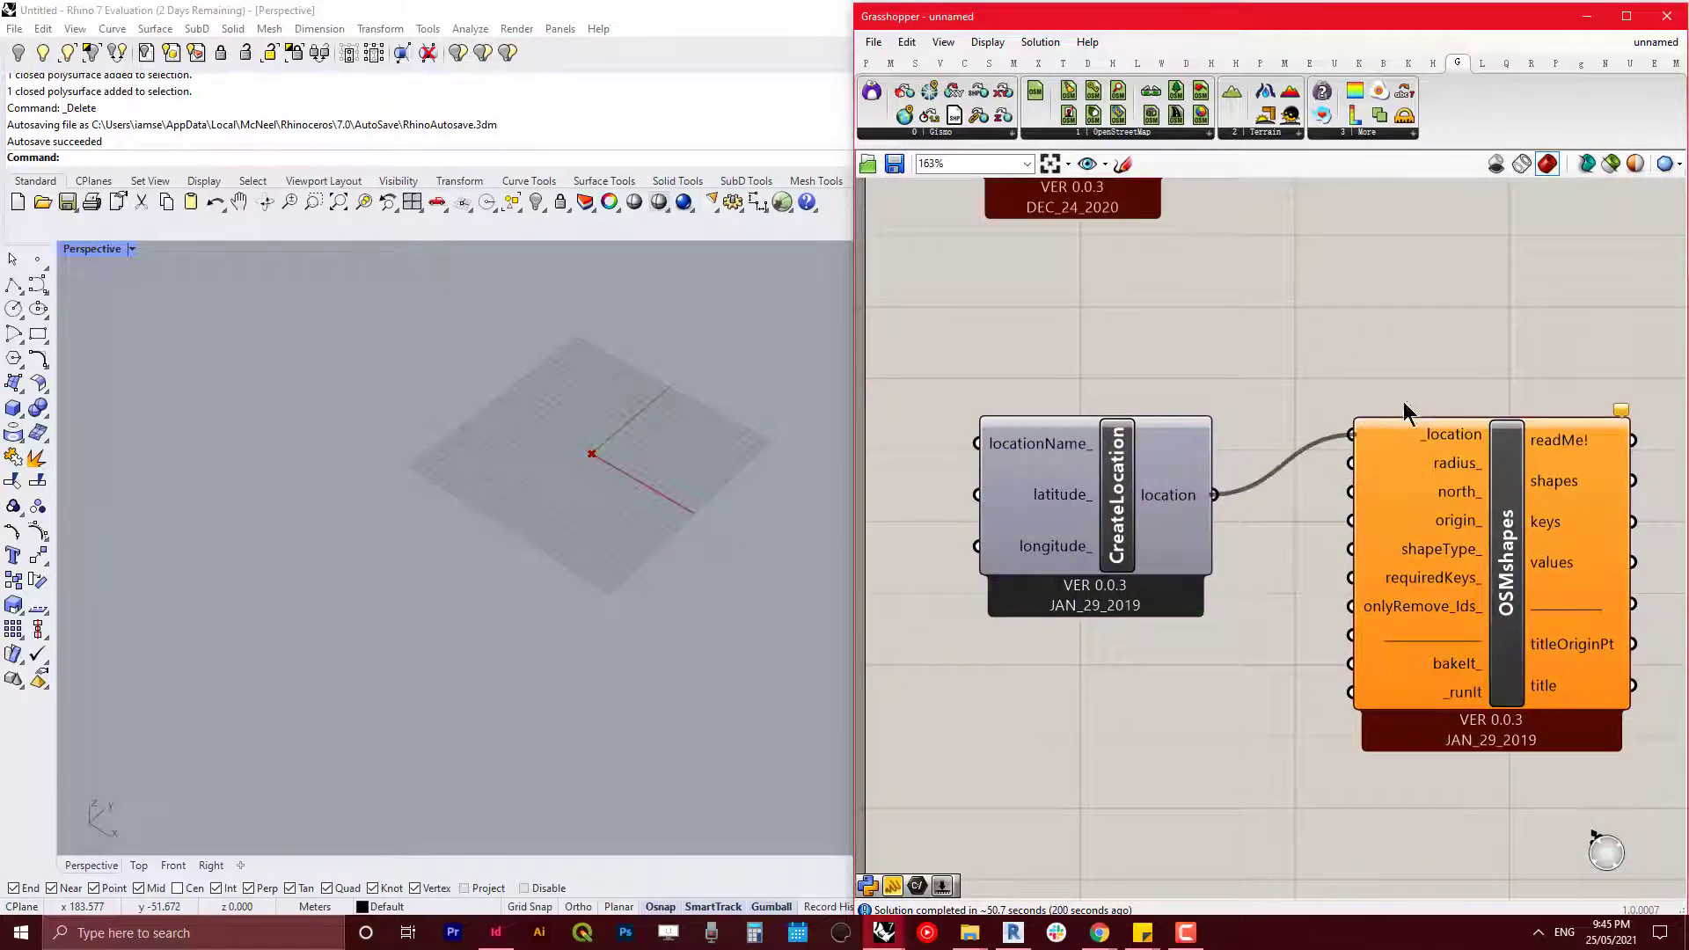
right_click_drag(1184, 468, 1399, 516)
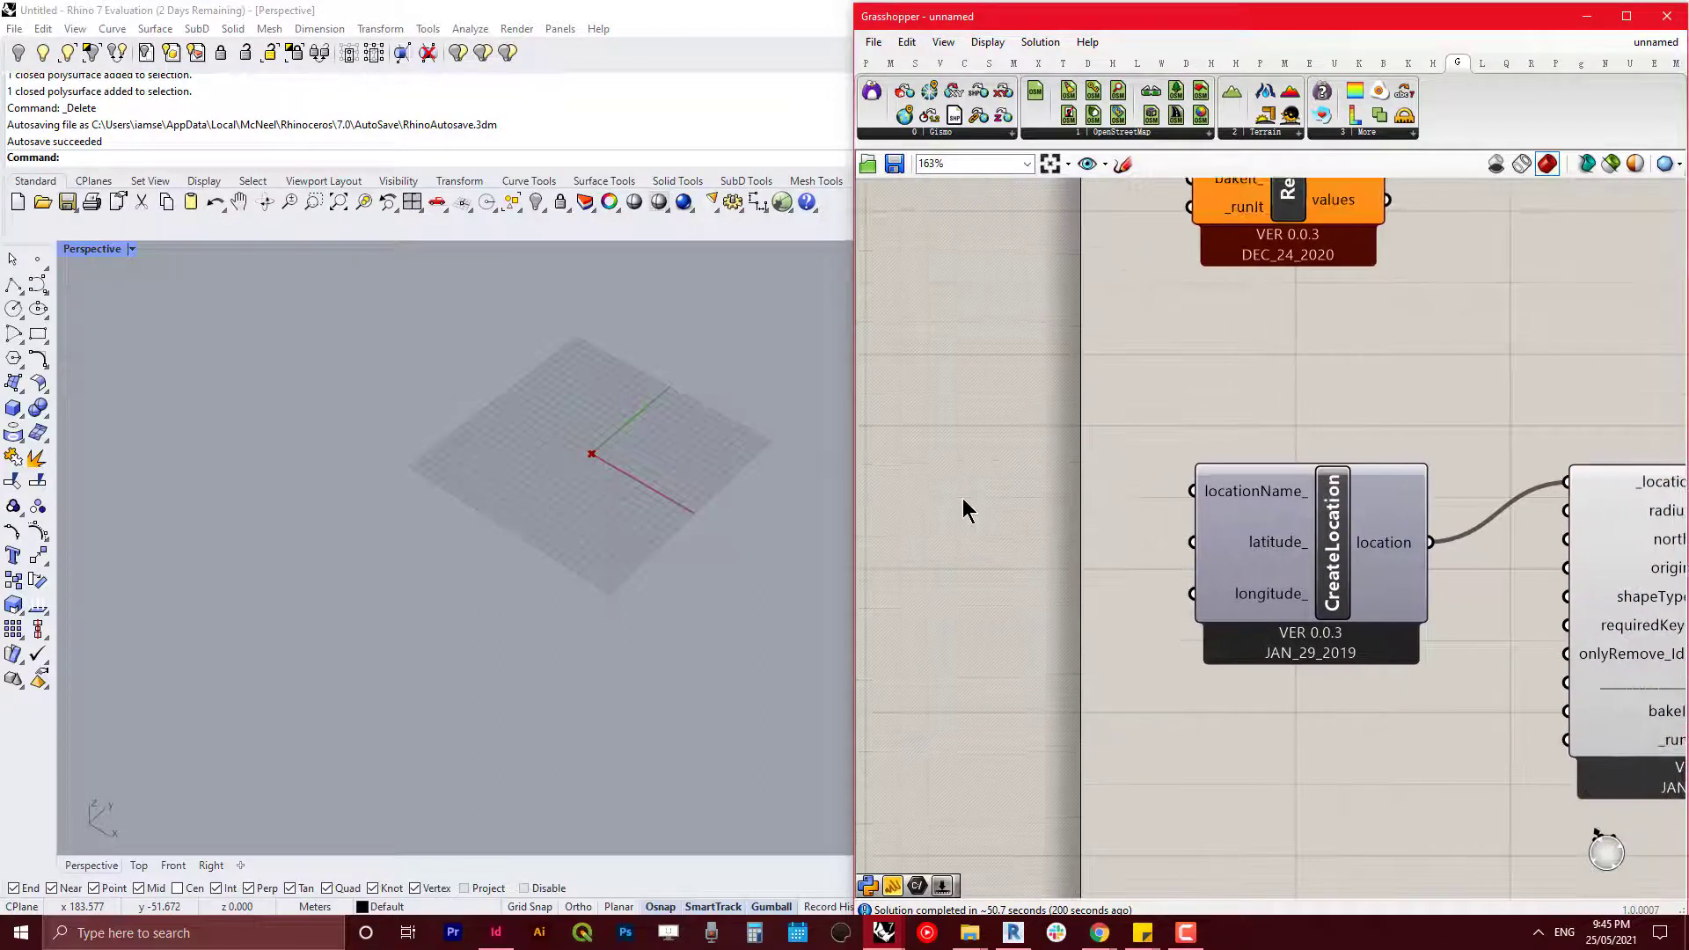
Step: Switch to the Google Maps page in Chrome, maximize the window, and dismiss the selected place to show the Caulfield Hospital site
double_click(963, 498)
left_click(1102, 934)
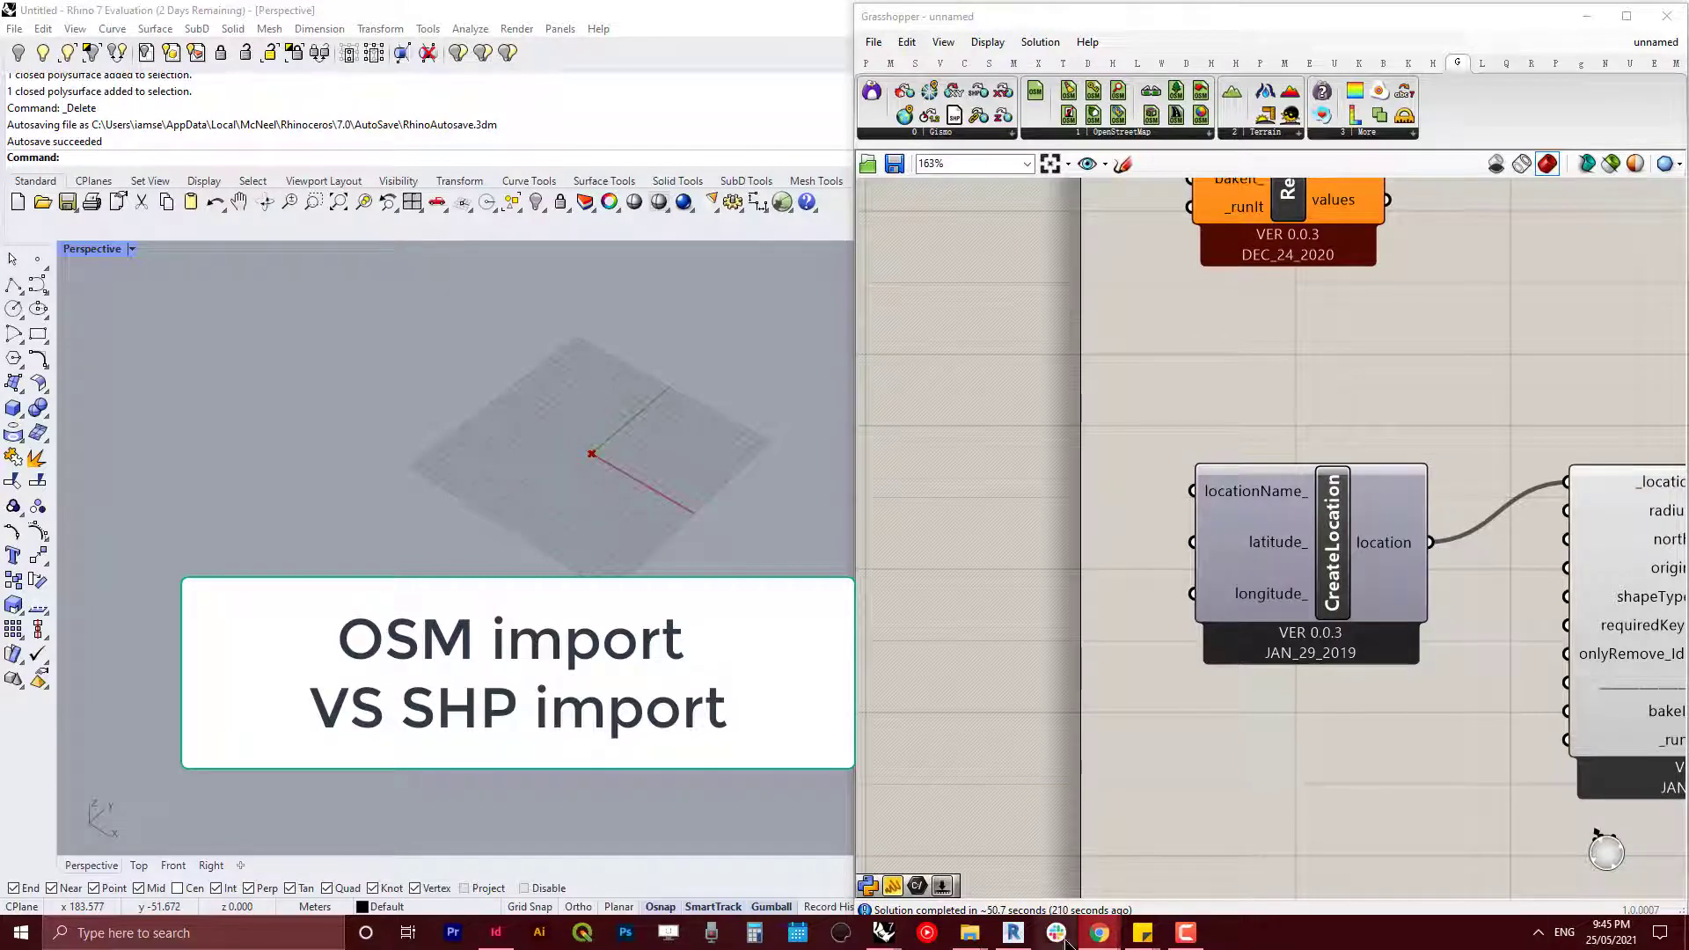
mouse_move(1106, 915)
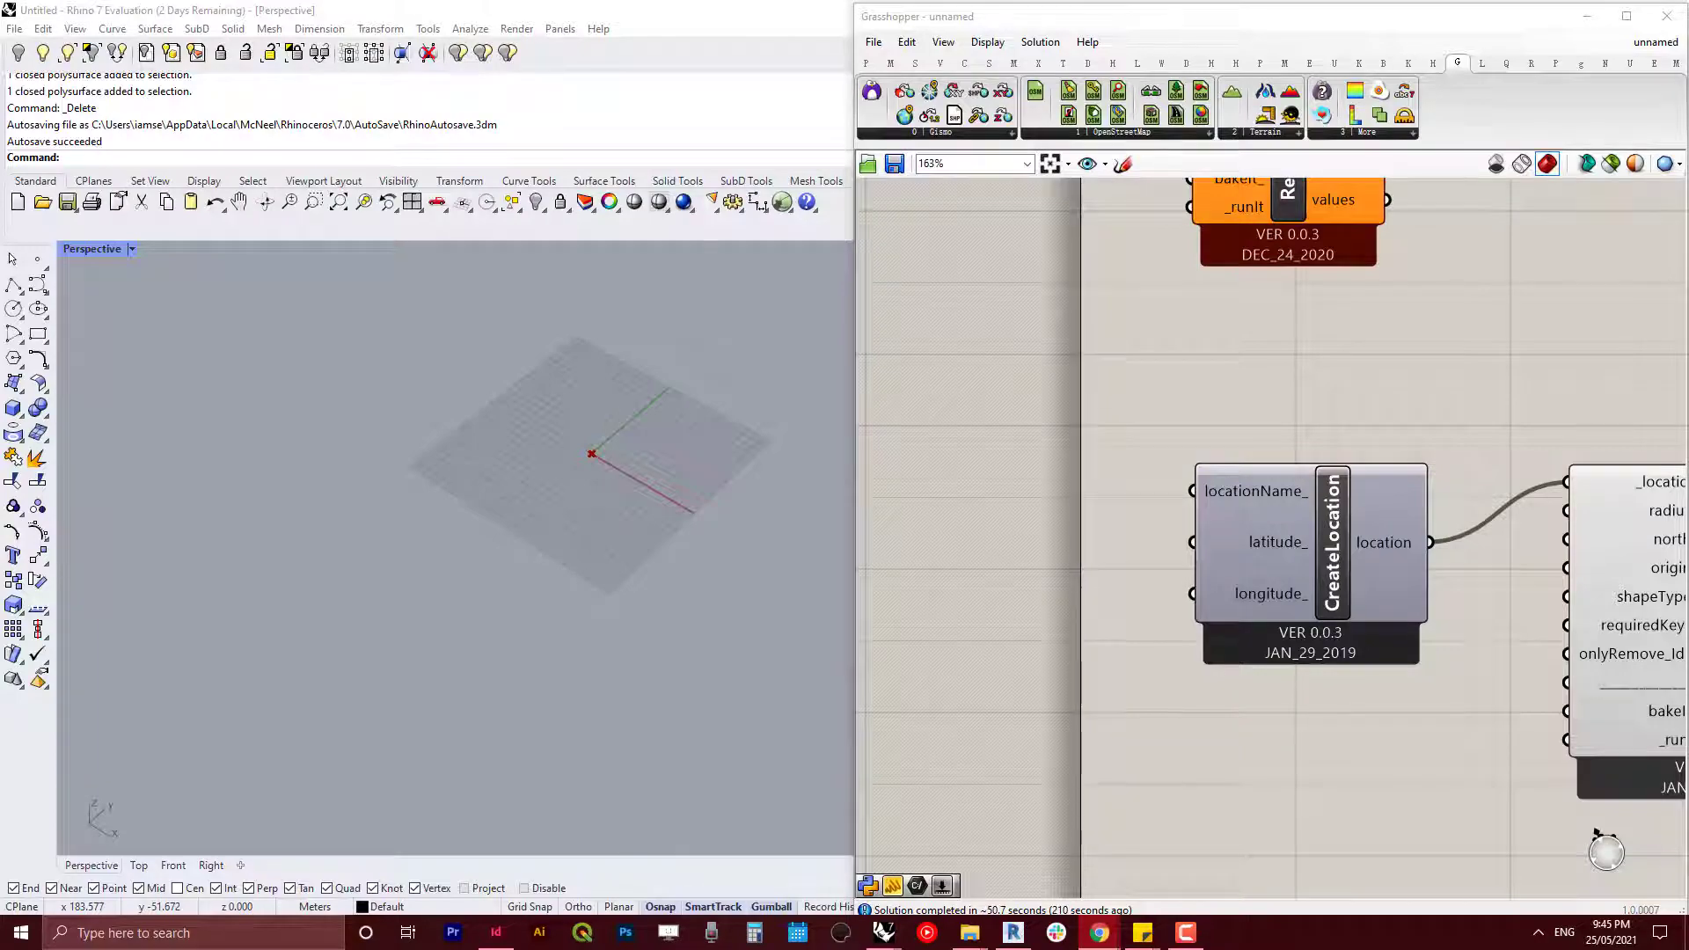
key("alt+Tab")
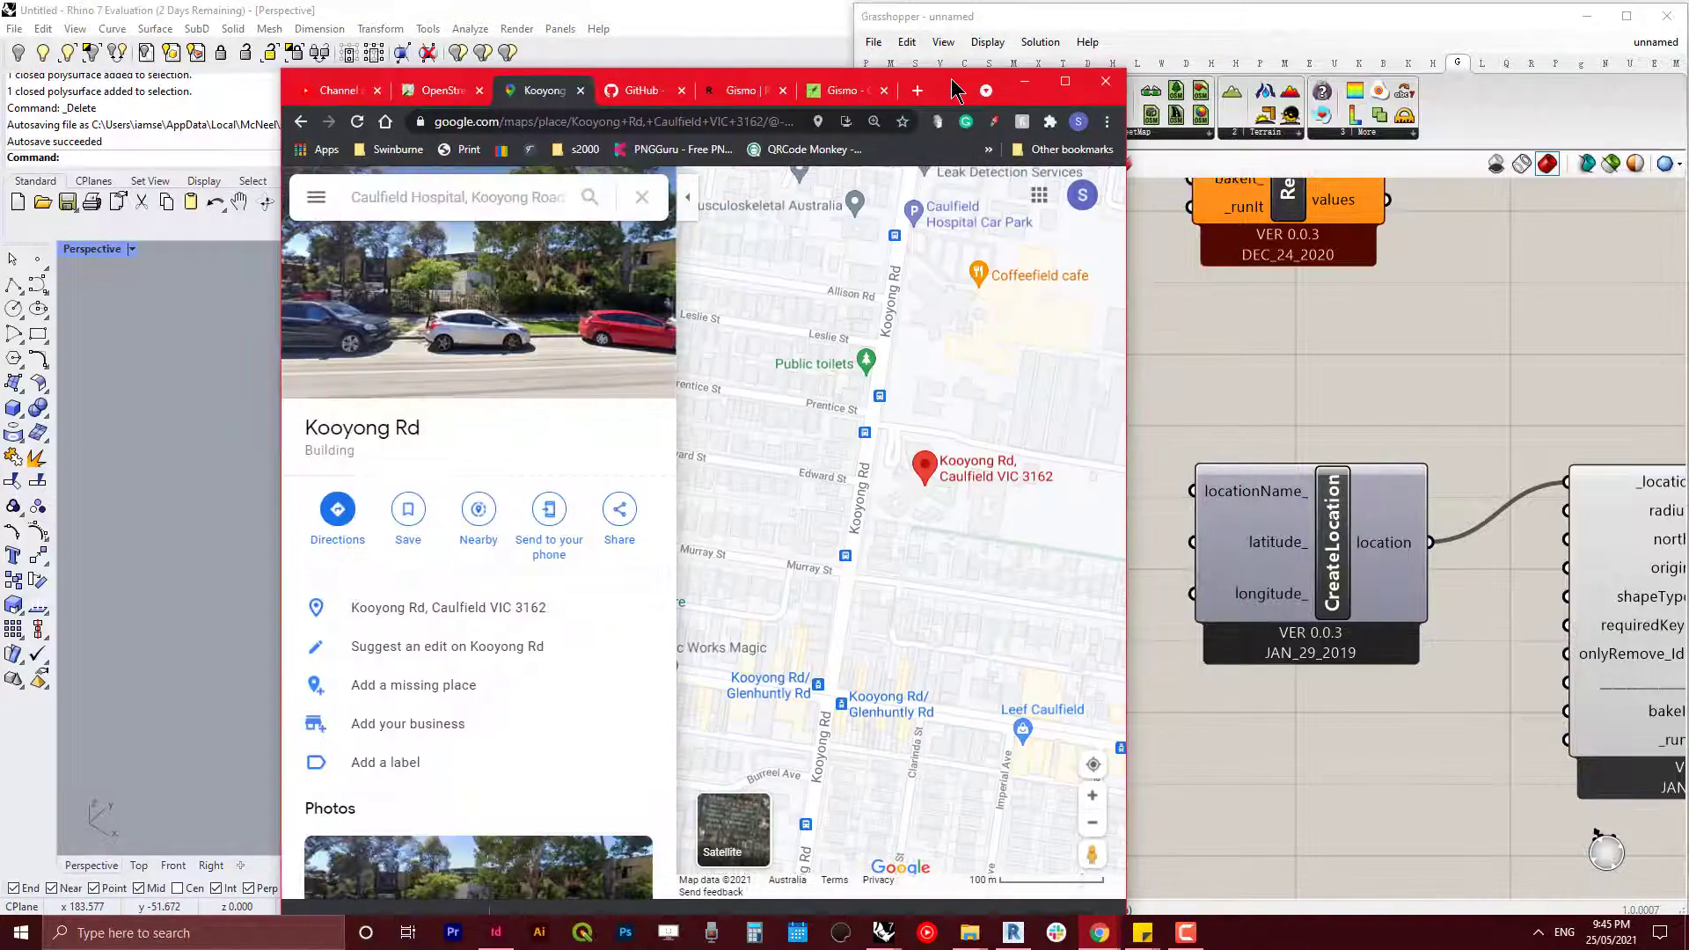
double_click(947, 91)
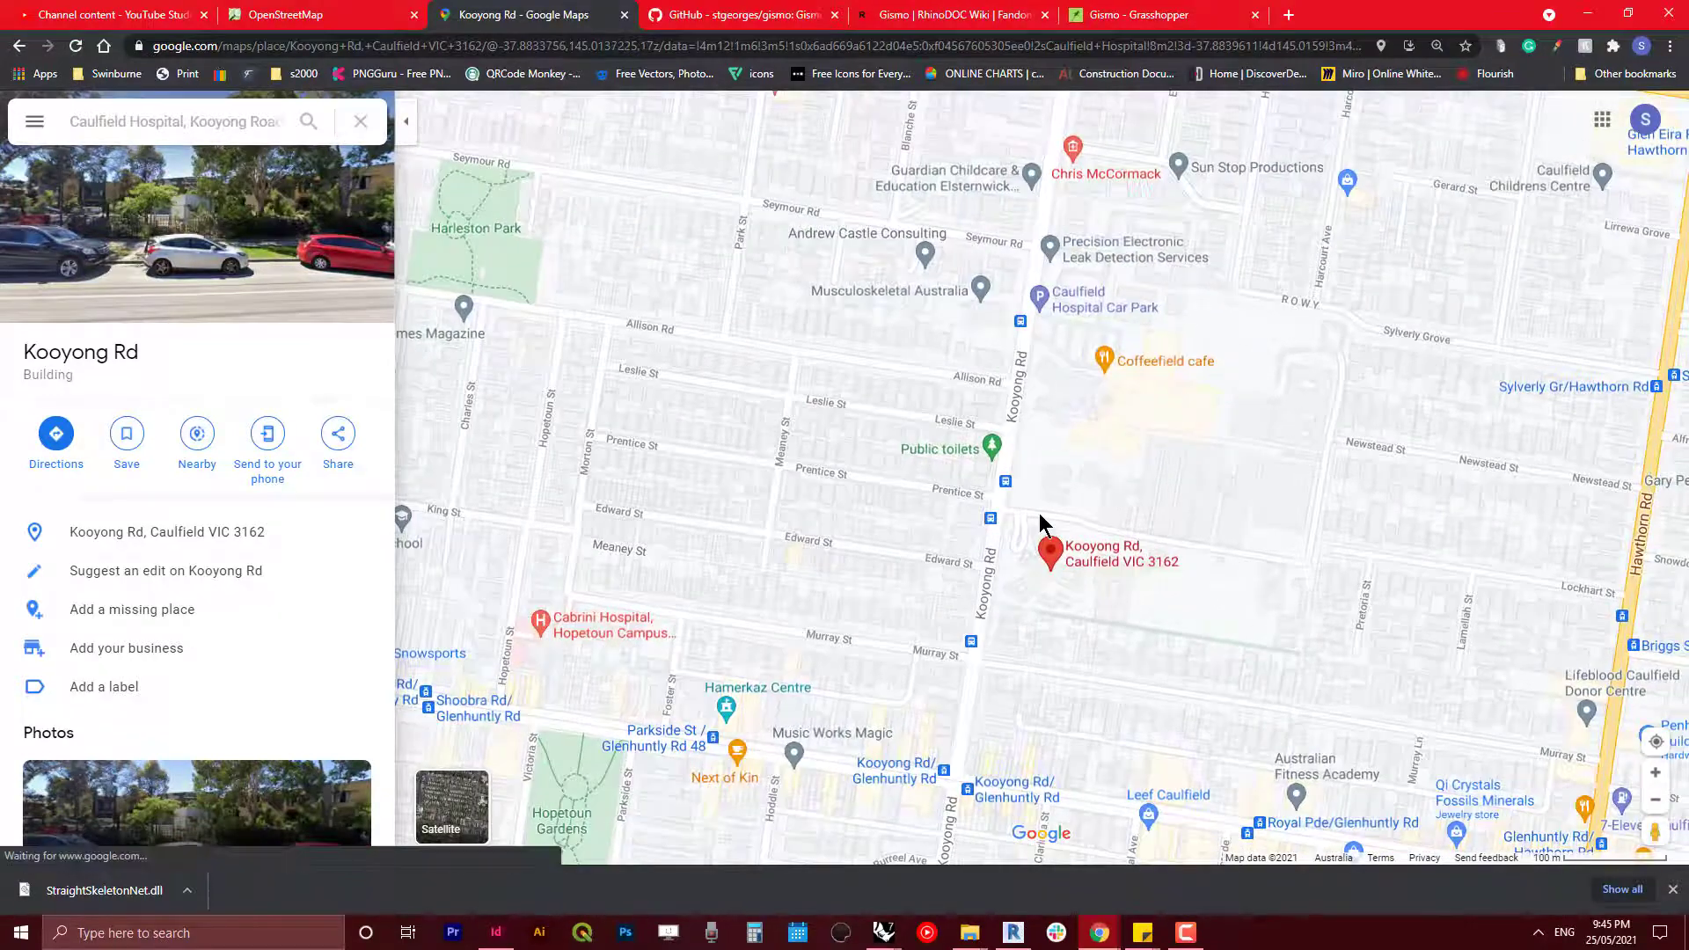
left_click_drag(1147, 503, 1144, 440)
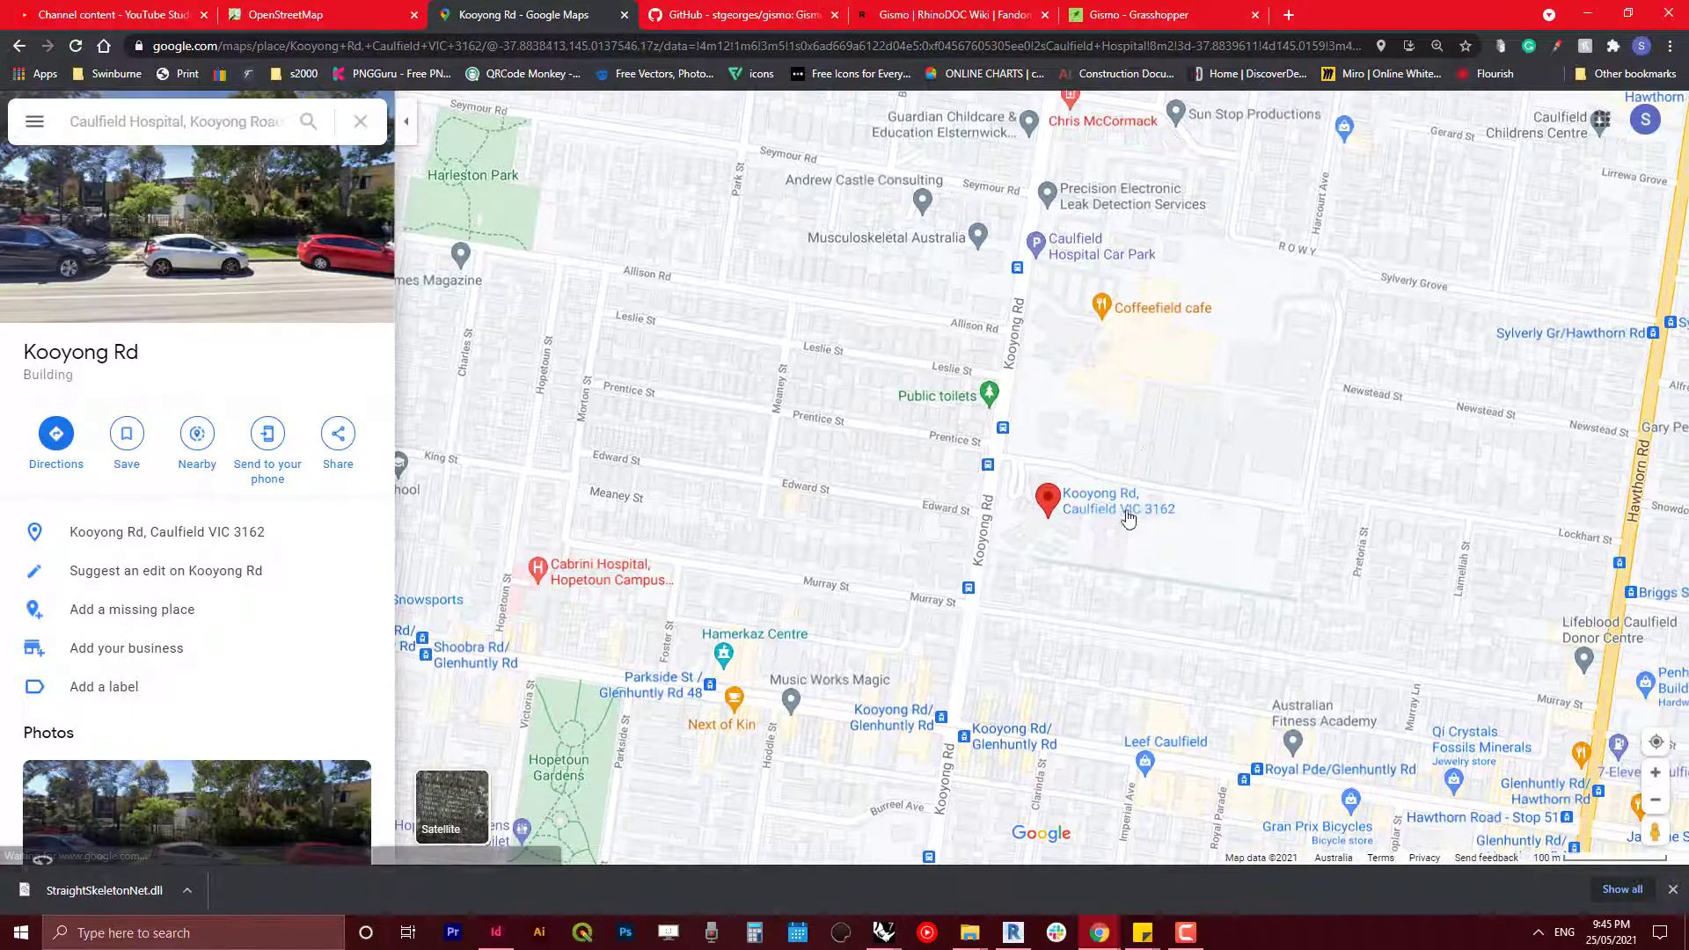
scroll(1042, 551, "up", 3)
left_click(1038, 533)
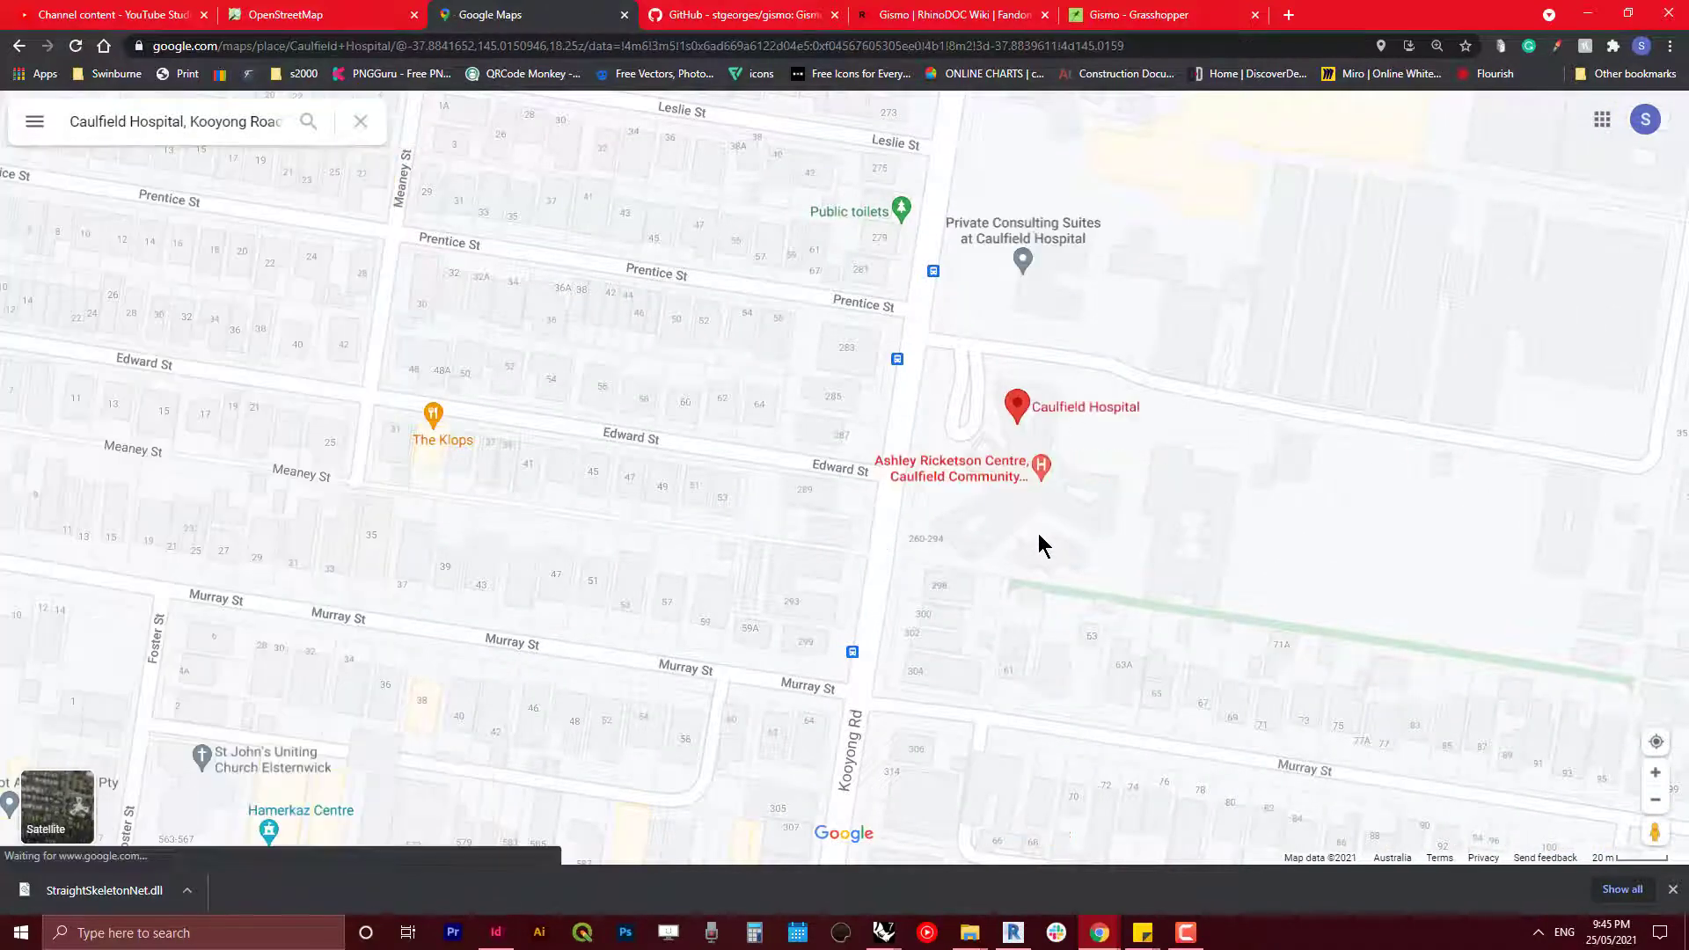
scroll(1039, 534, "up", 2)
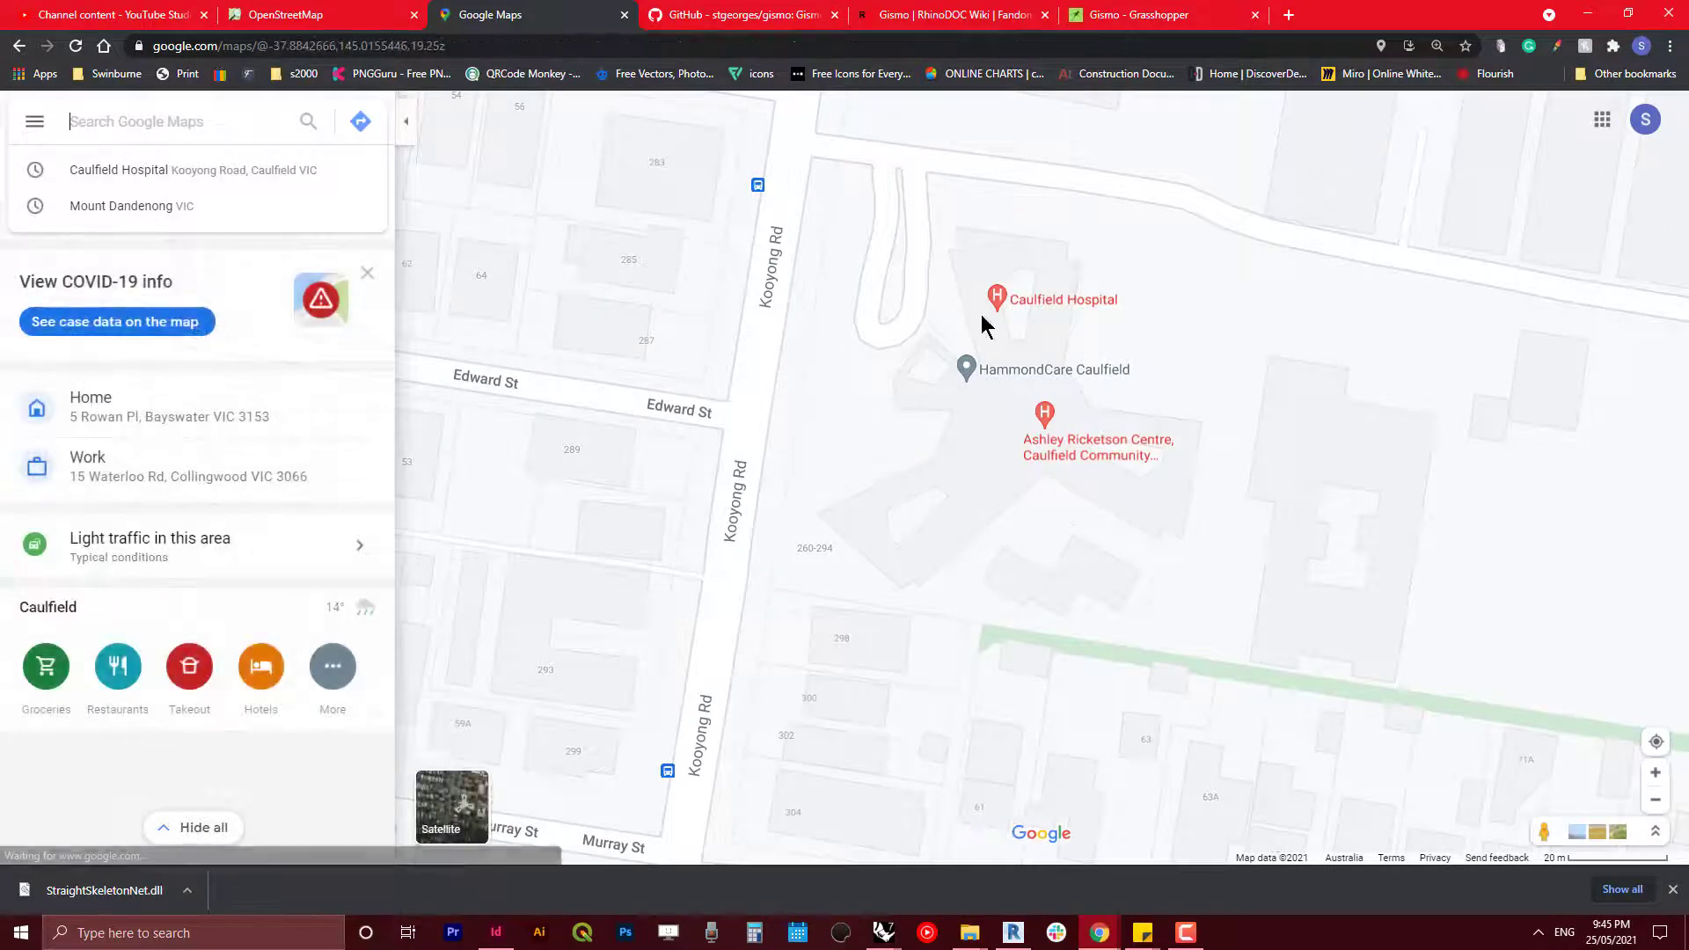
left_click(1034, 522)
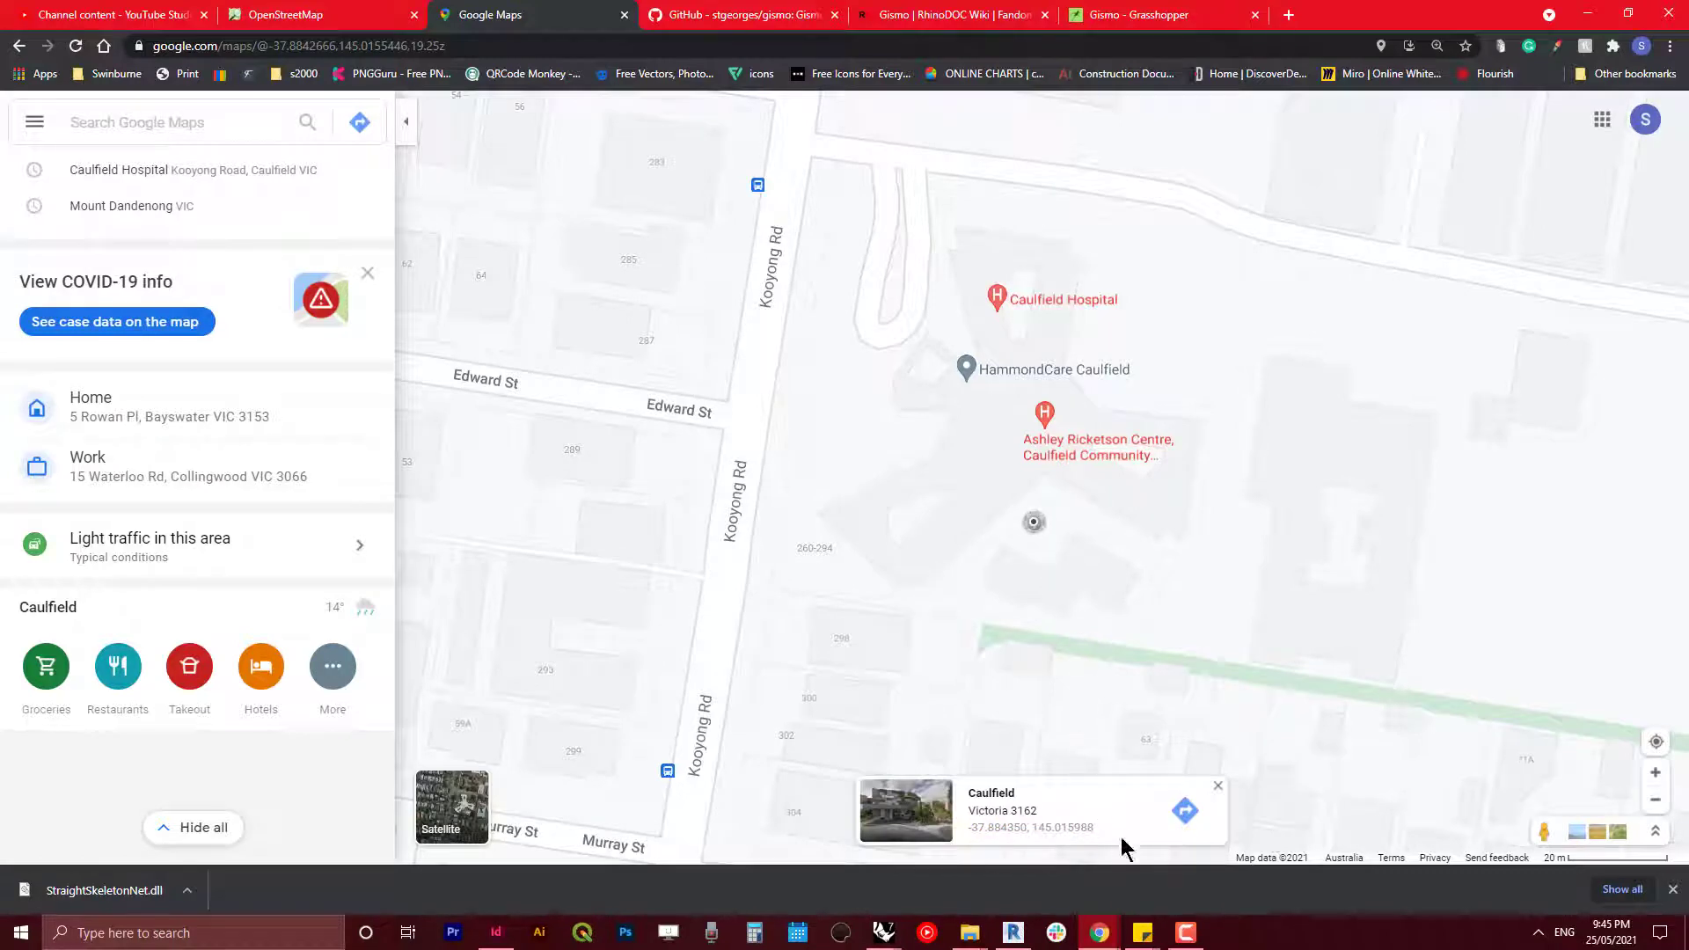
left_click(1011, 827)
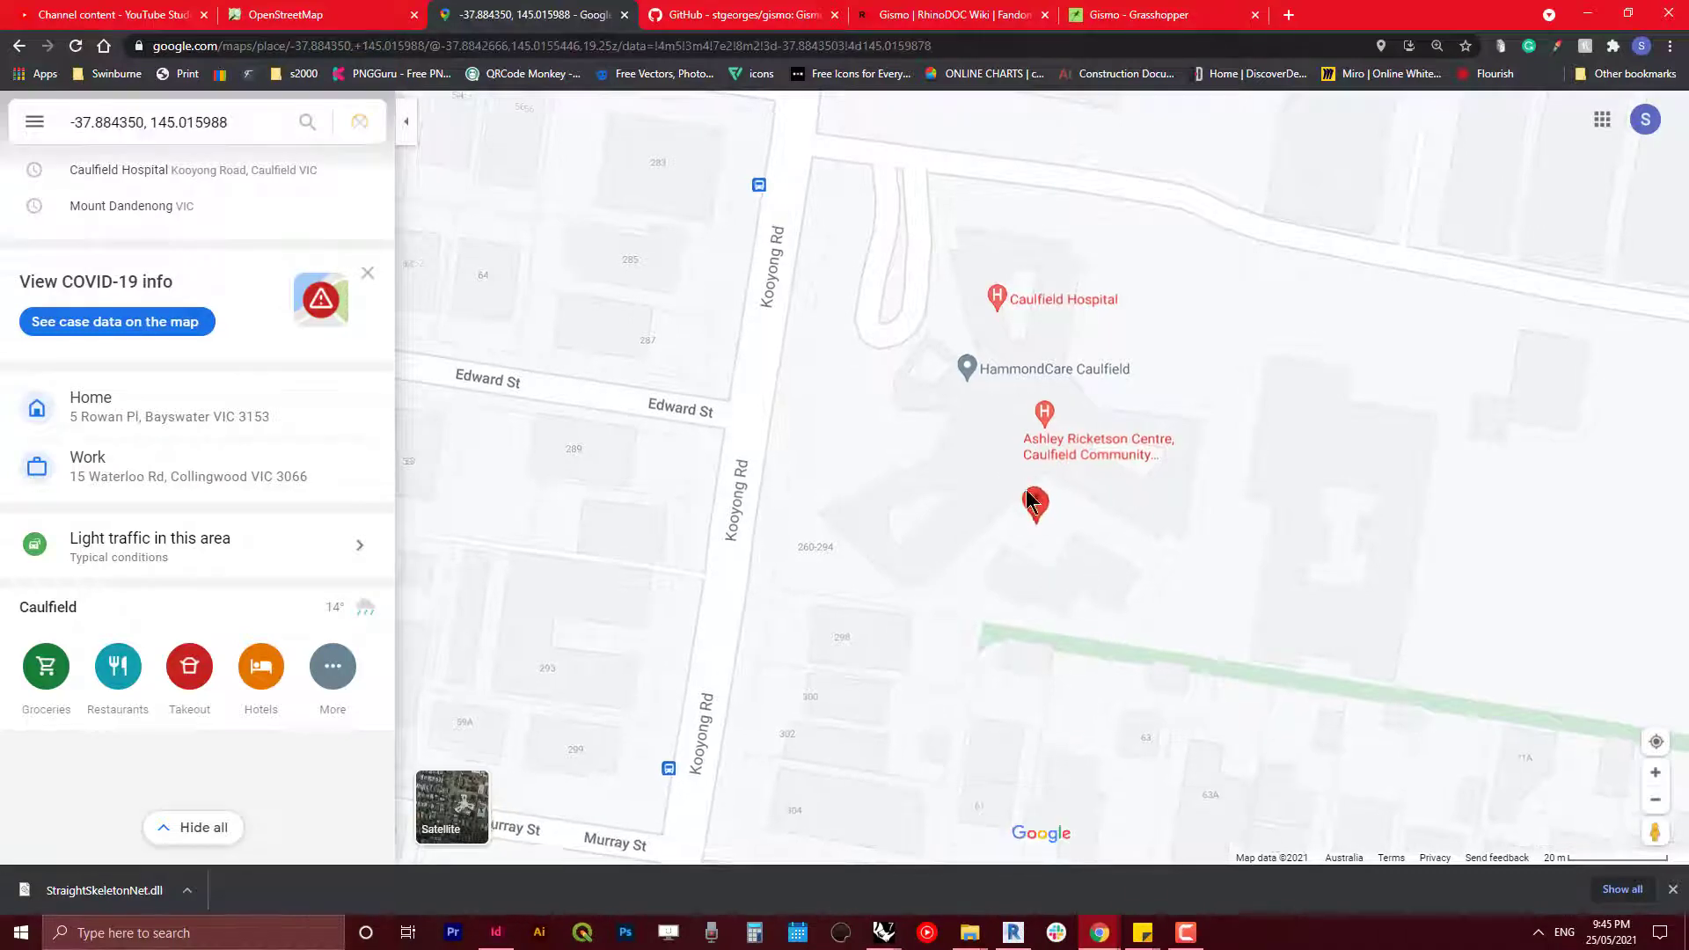
left_click(1098, 484)
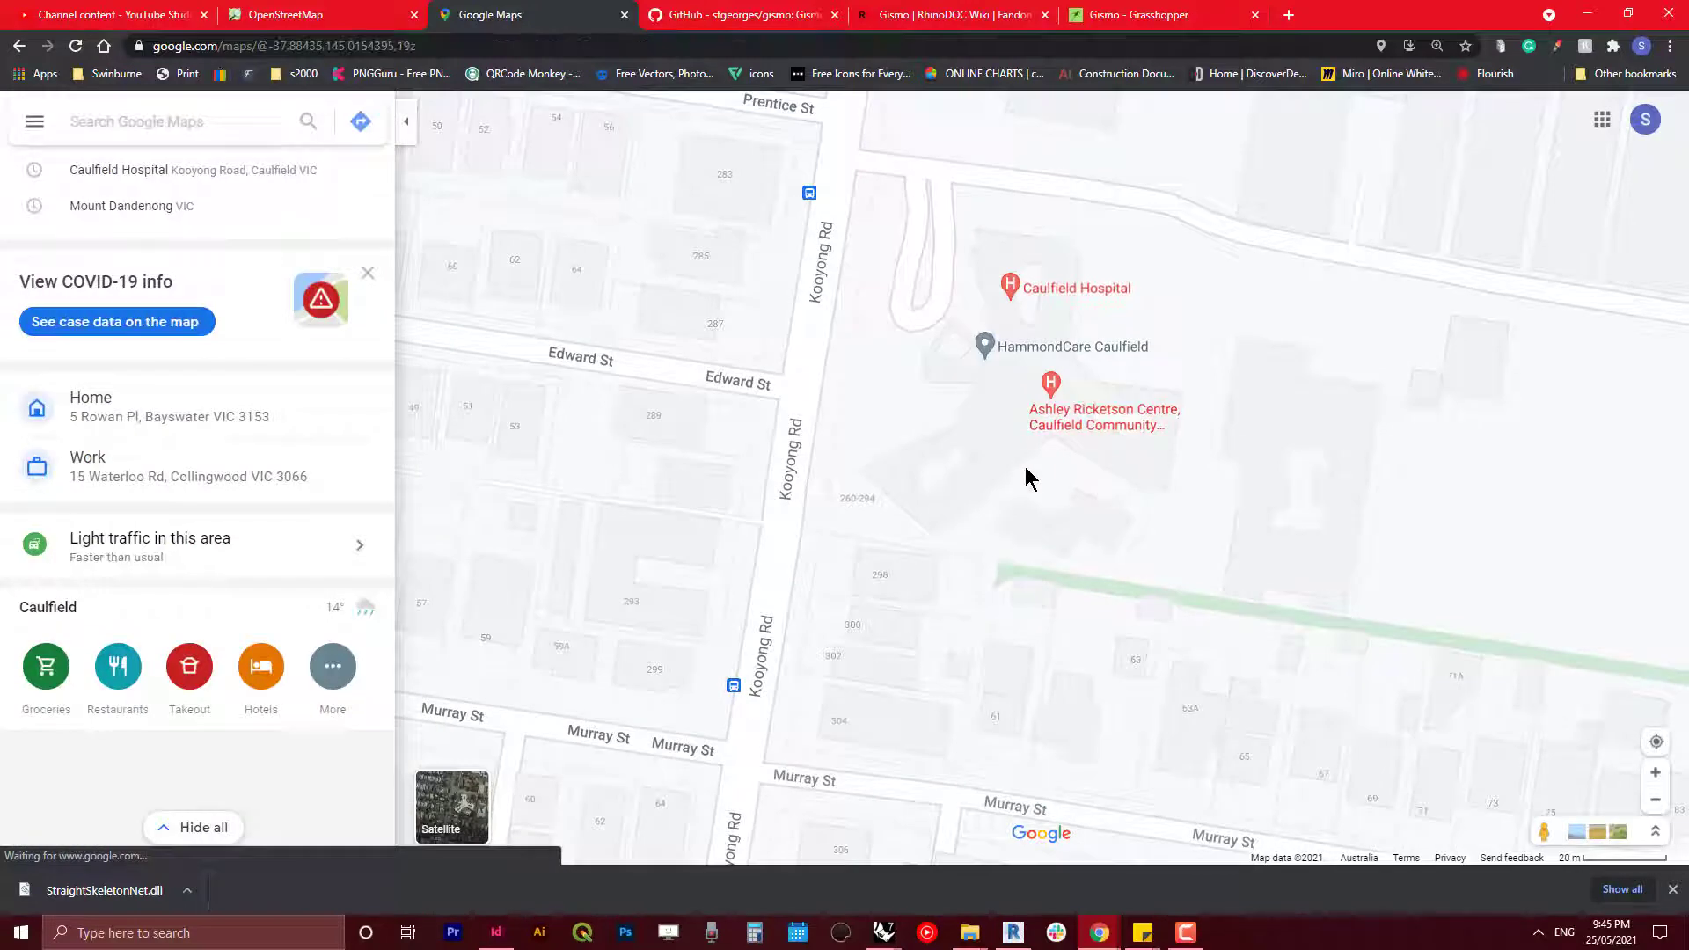
Step: Pick a point between the Caulfield Hospital buildings on the map and copy its coordinates -37.884339, 145.015980
scroll(1037, 473, "up", 1)
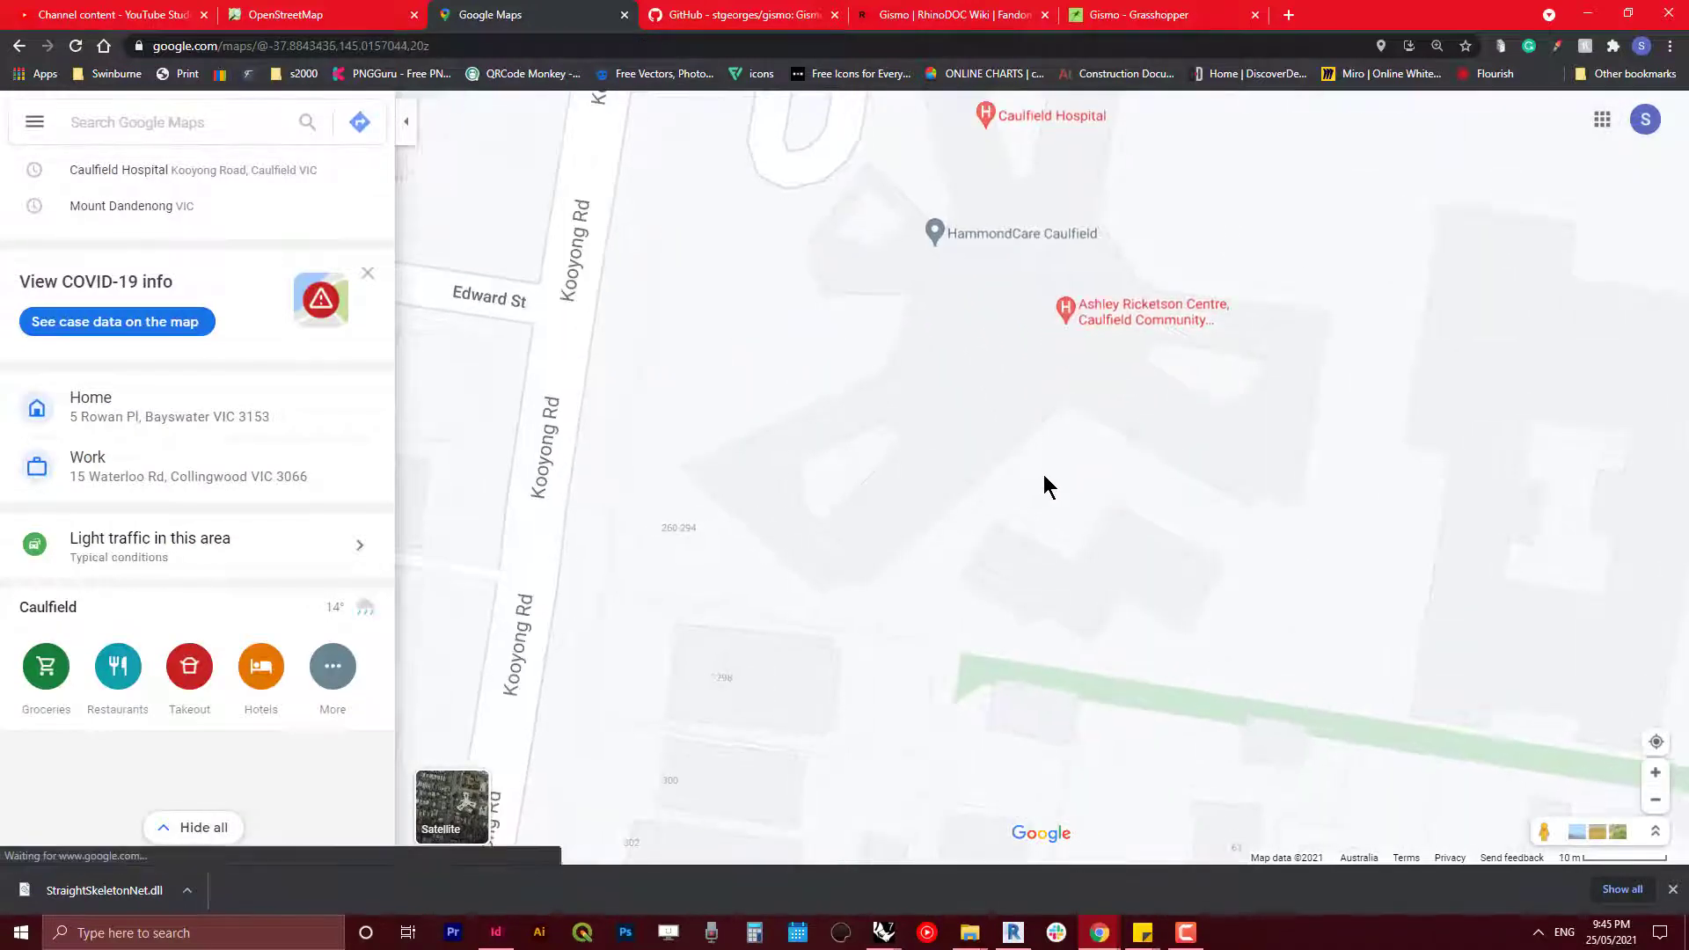
left_click(1044, 475)
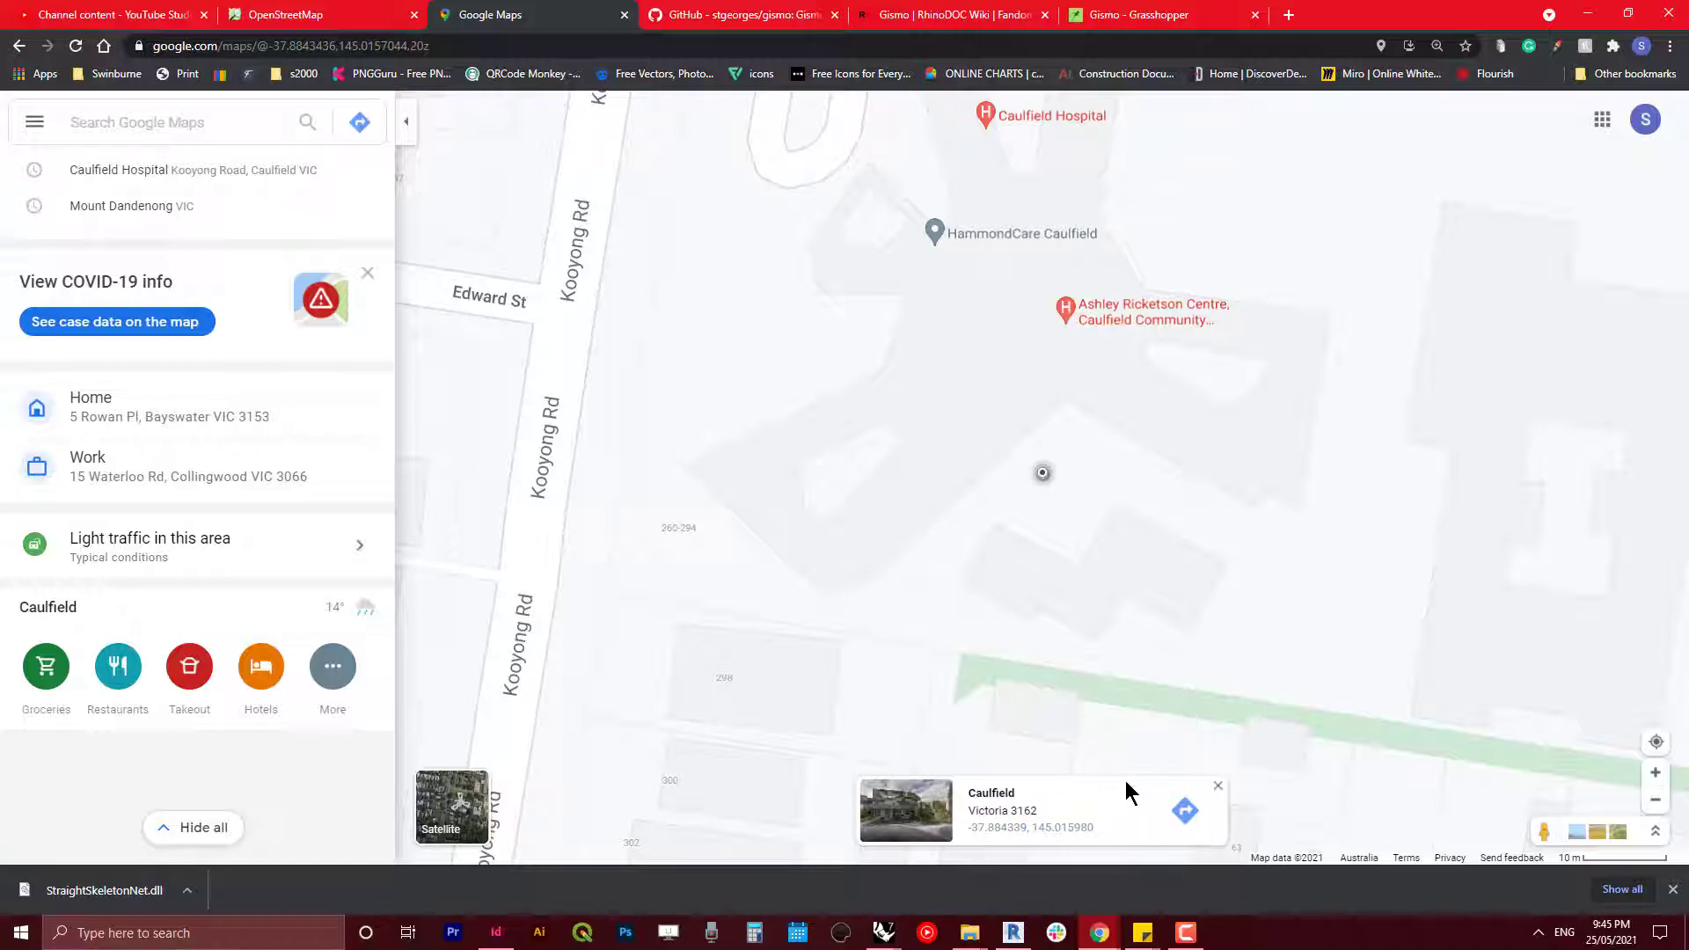
left_click_drag(1126, 783, 1124, 840)
key("ctrl+c")
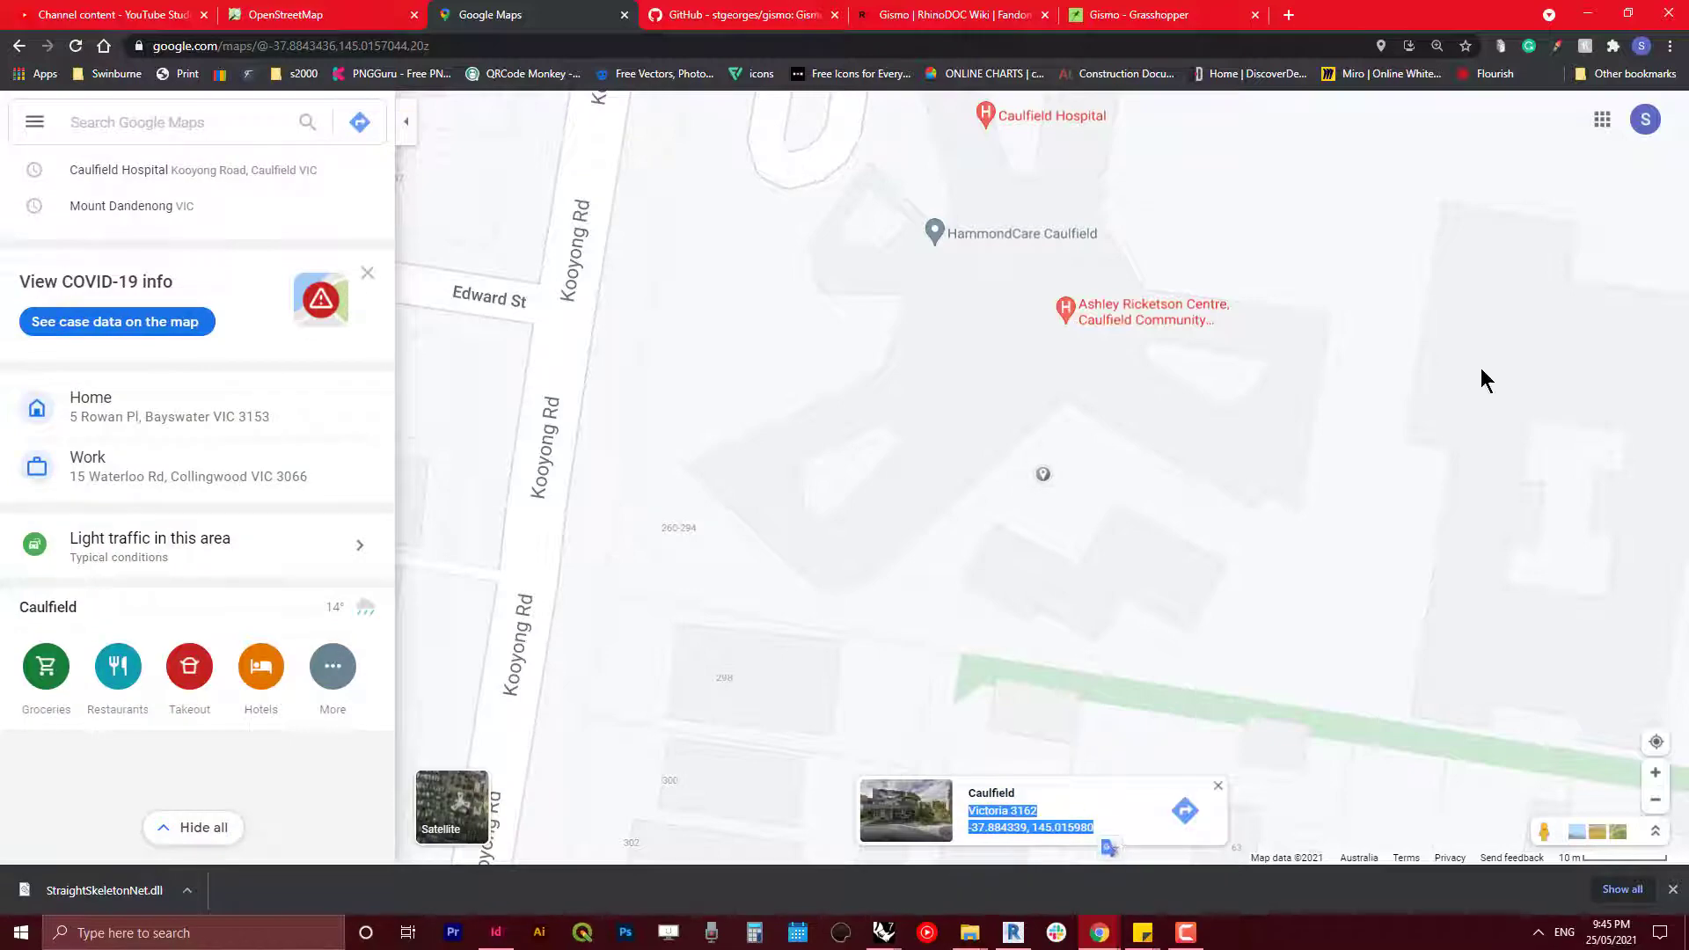
Step: Return to Grasshopper and add a Panel component to the left of CreateLocation
left_click(1588, 13)
double_click(971, 390)
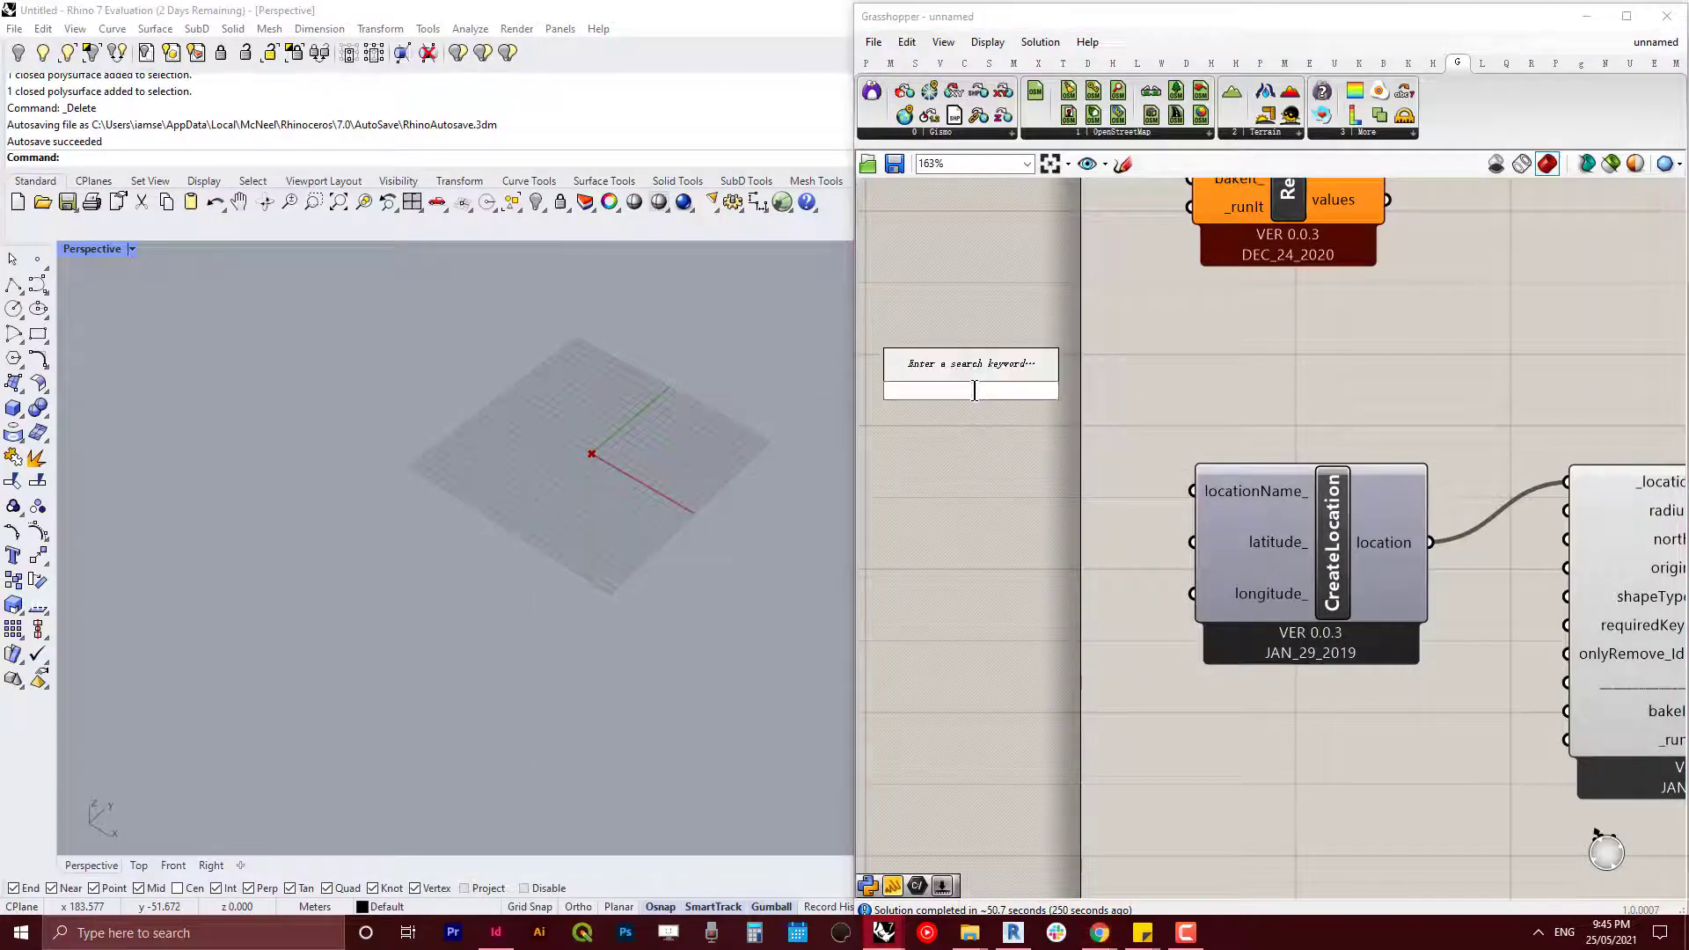
type("panel")
key("Return")
left_click(982, 401)
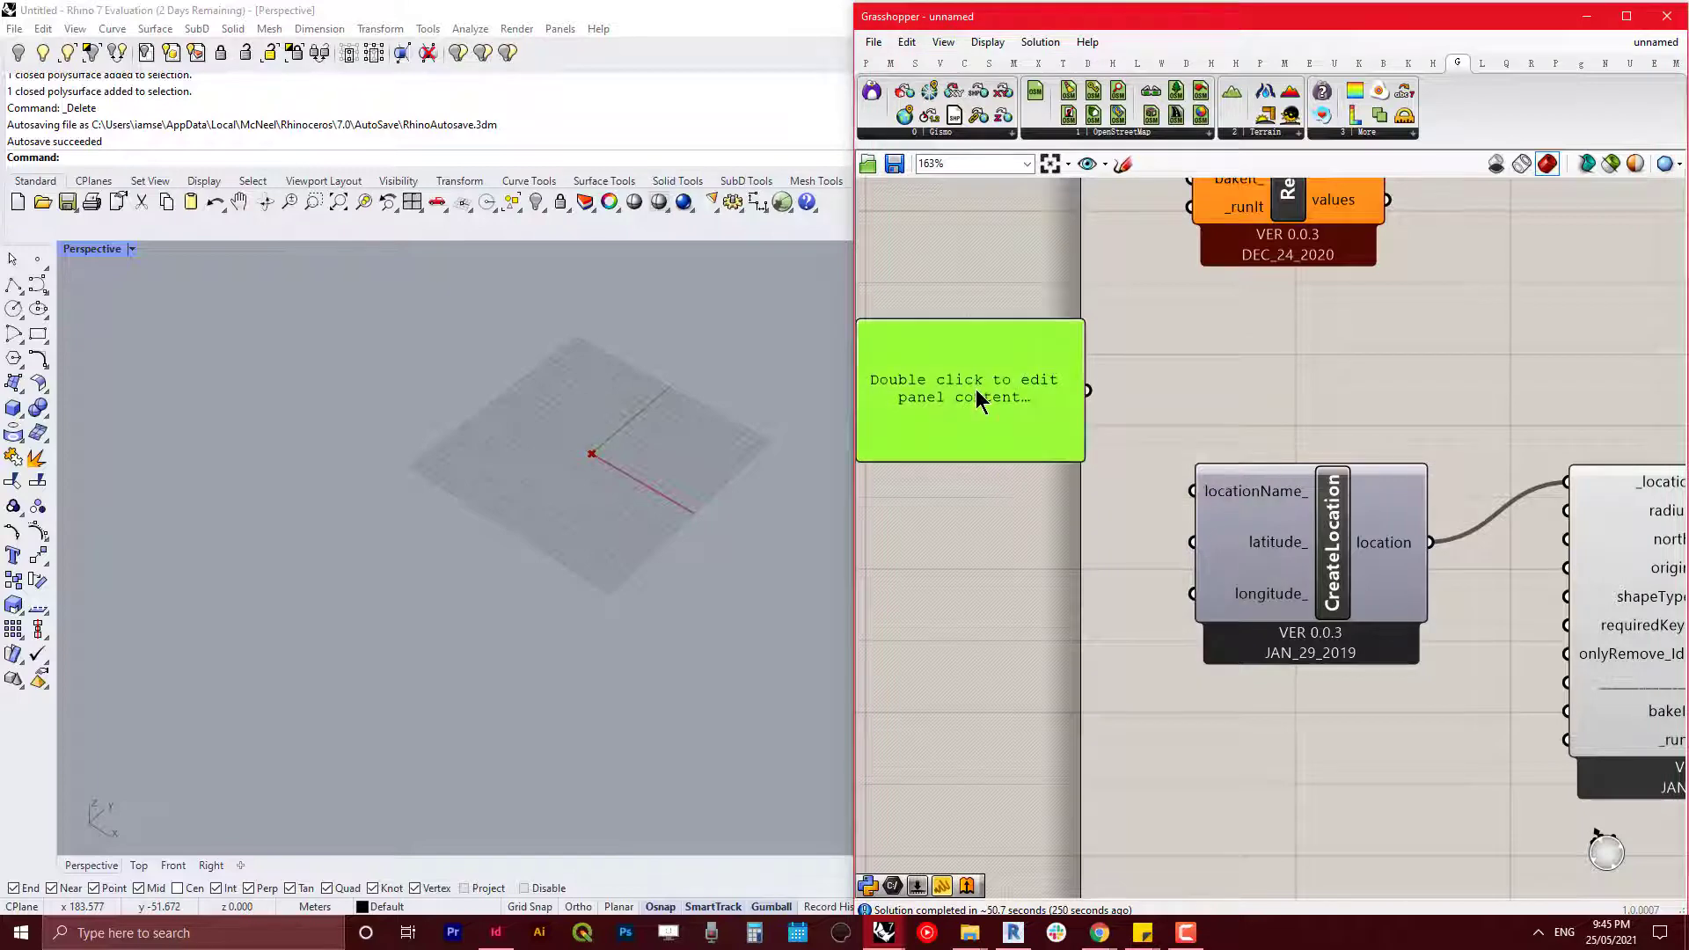
Step: Fill the panel with the copied site text "Victoria 3162 -37.884339, 145.015980" and duplicate the panel twice below it
double_click(977, 396)
key("ctrl+a")
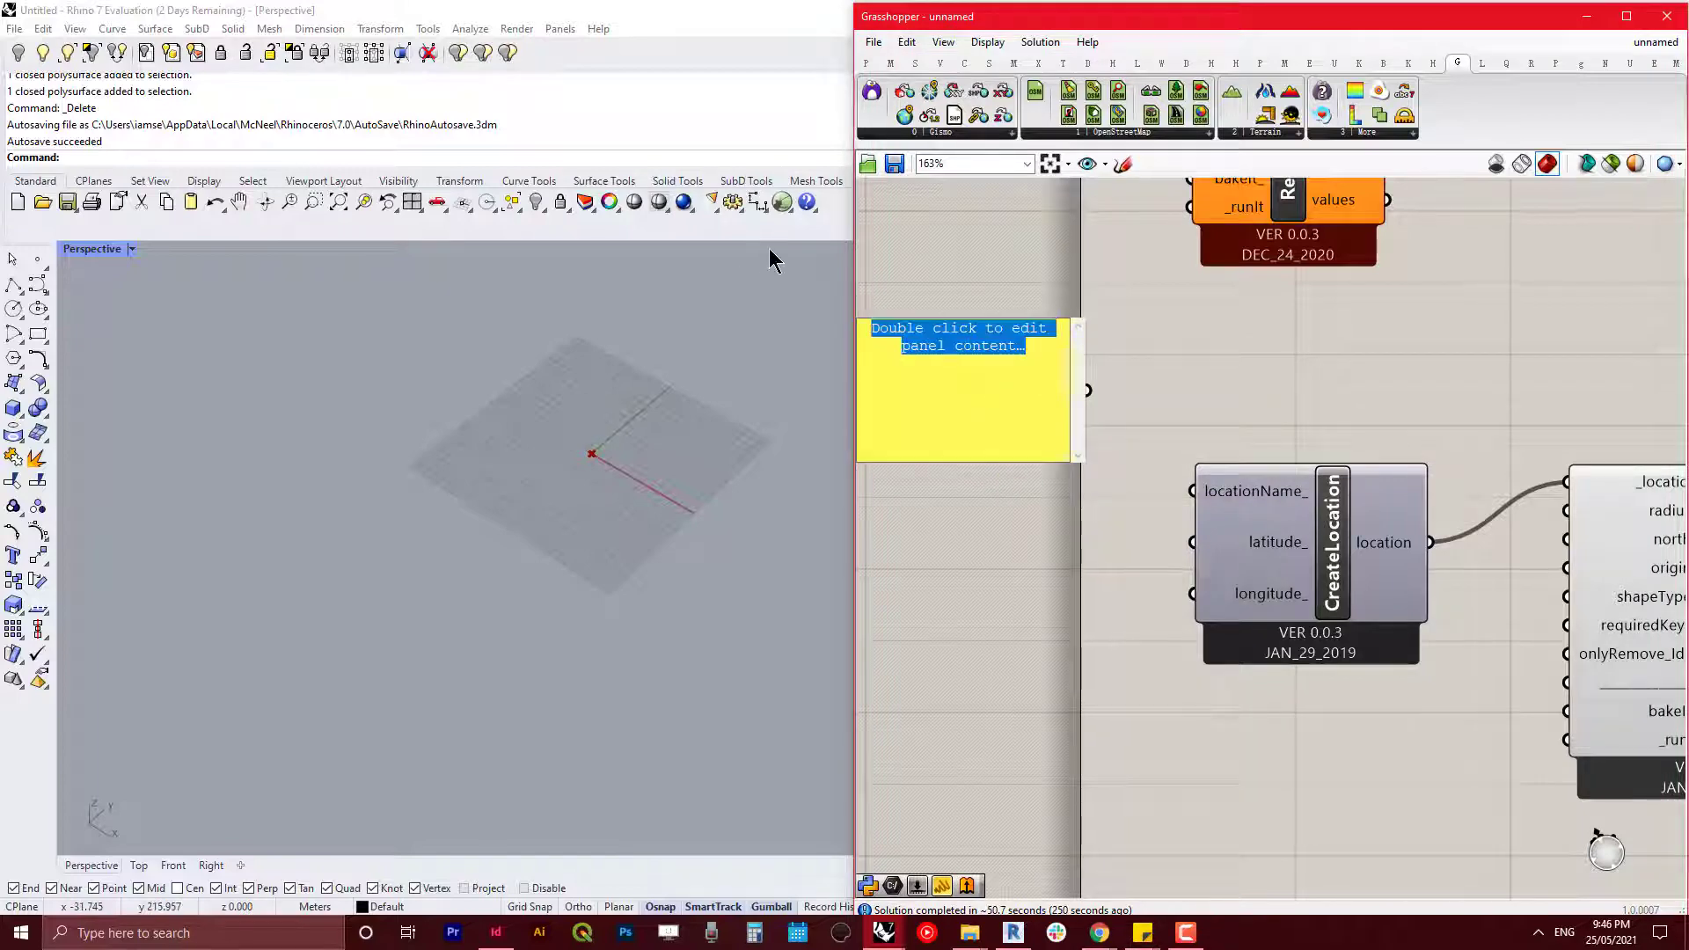
key("ctrl+v")
left_click(1189, 406)
right_click_drag(1188, 403, 1293, 347)
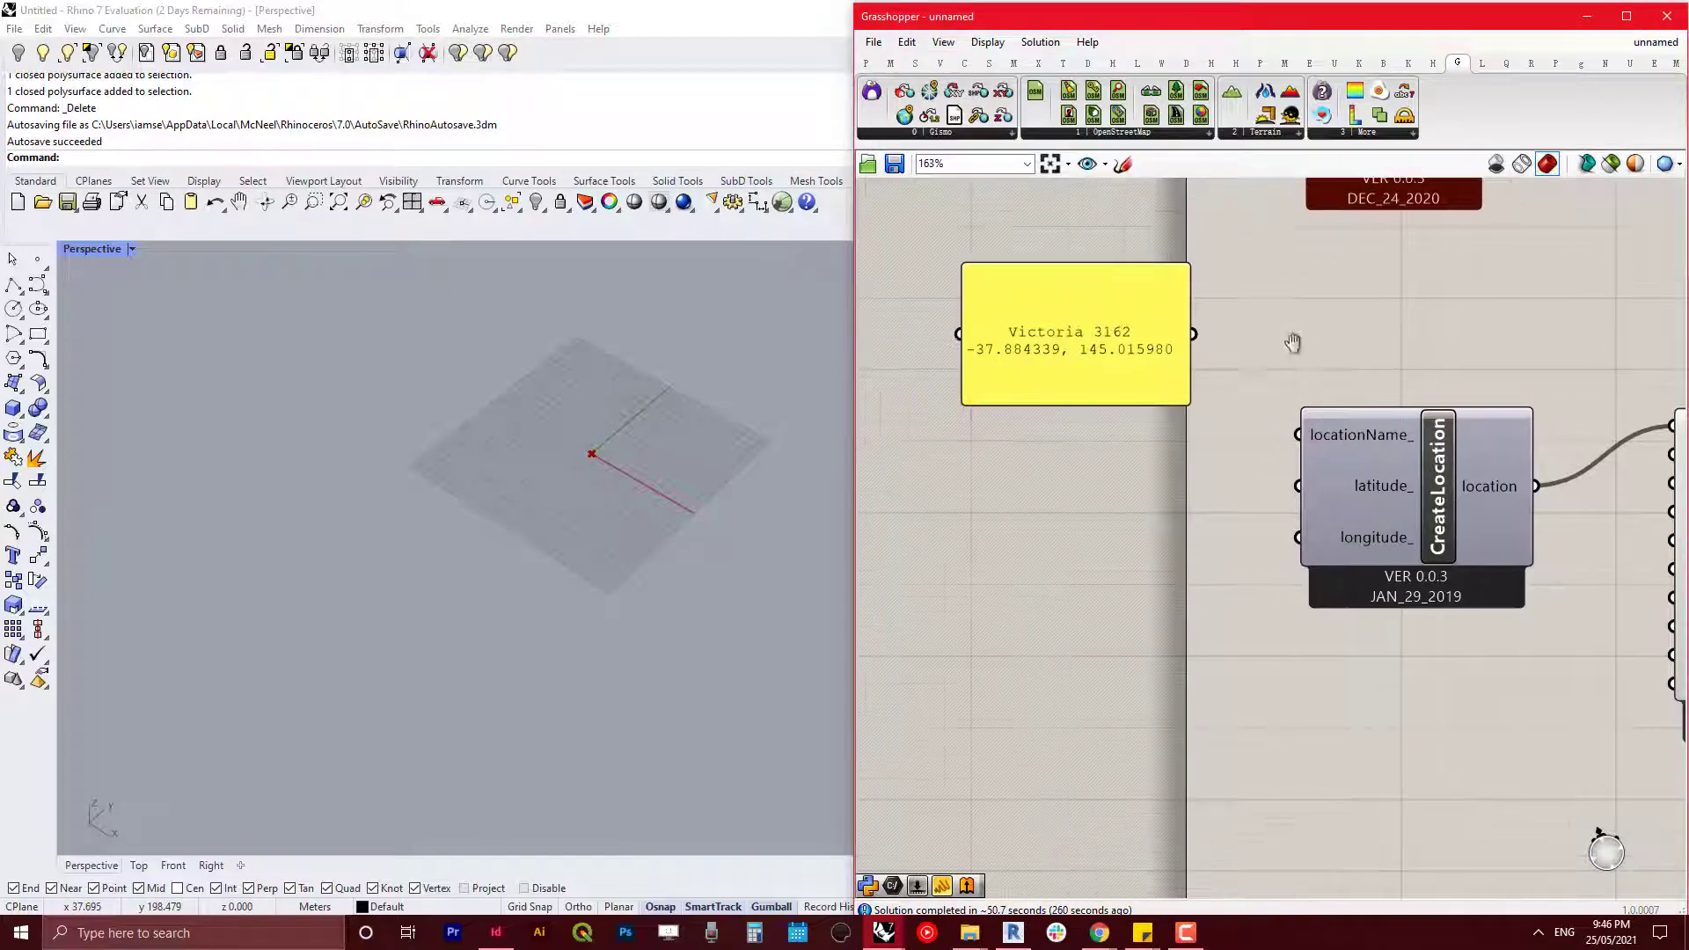
left_click(1115, 335)
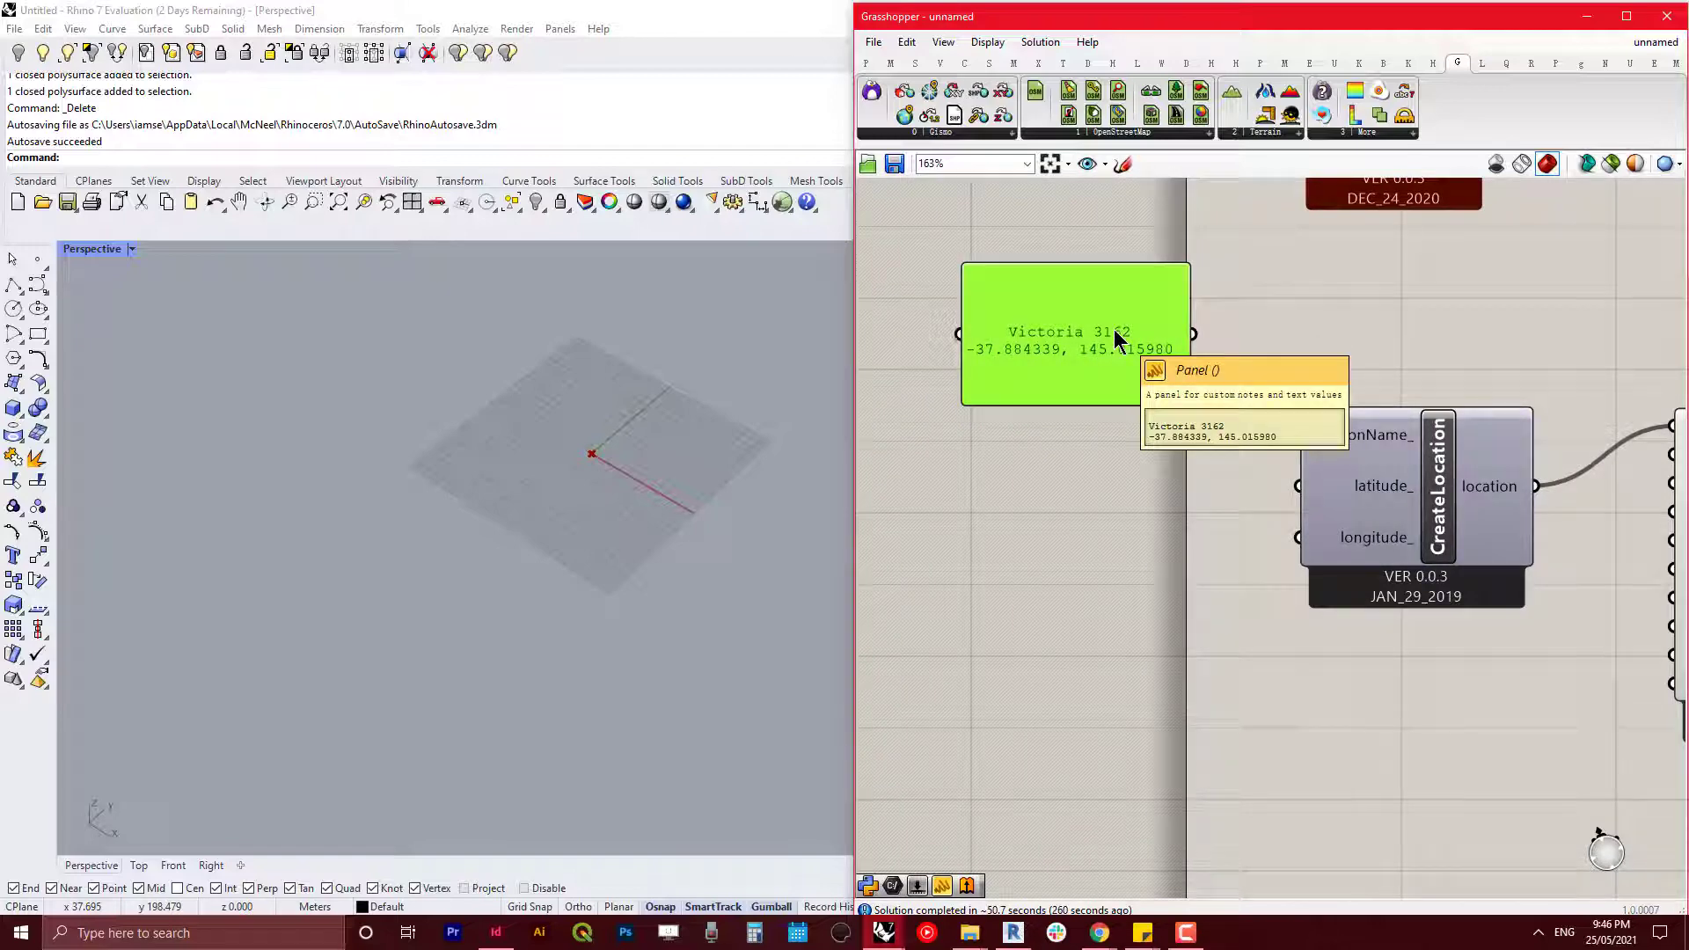
left_click_drag(1114, 329, 1092, 739, "alt")
Step: Reduce the uppermost panel's text to "Victoria 3162" and connect the panel to CreateLocation's locationName_ input
double_click(1064, 335)
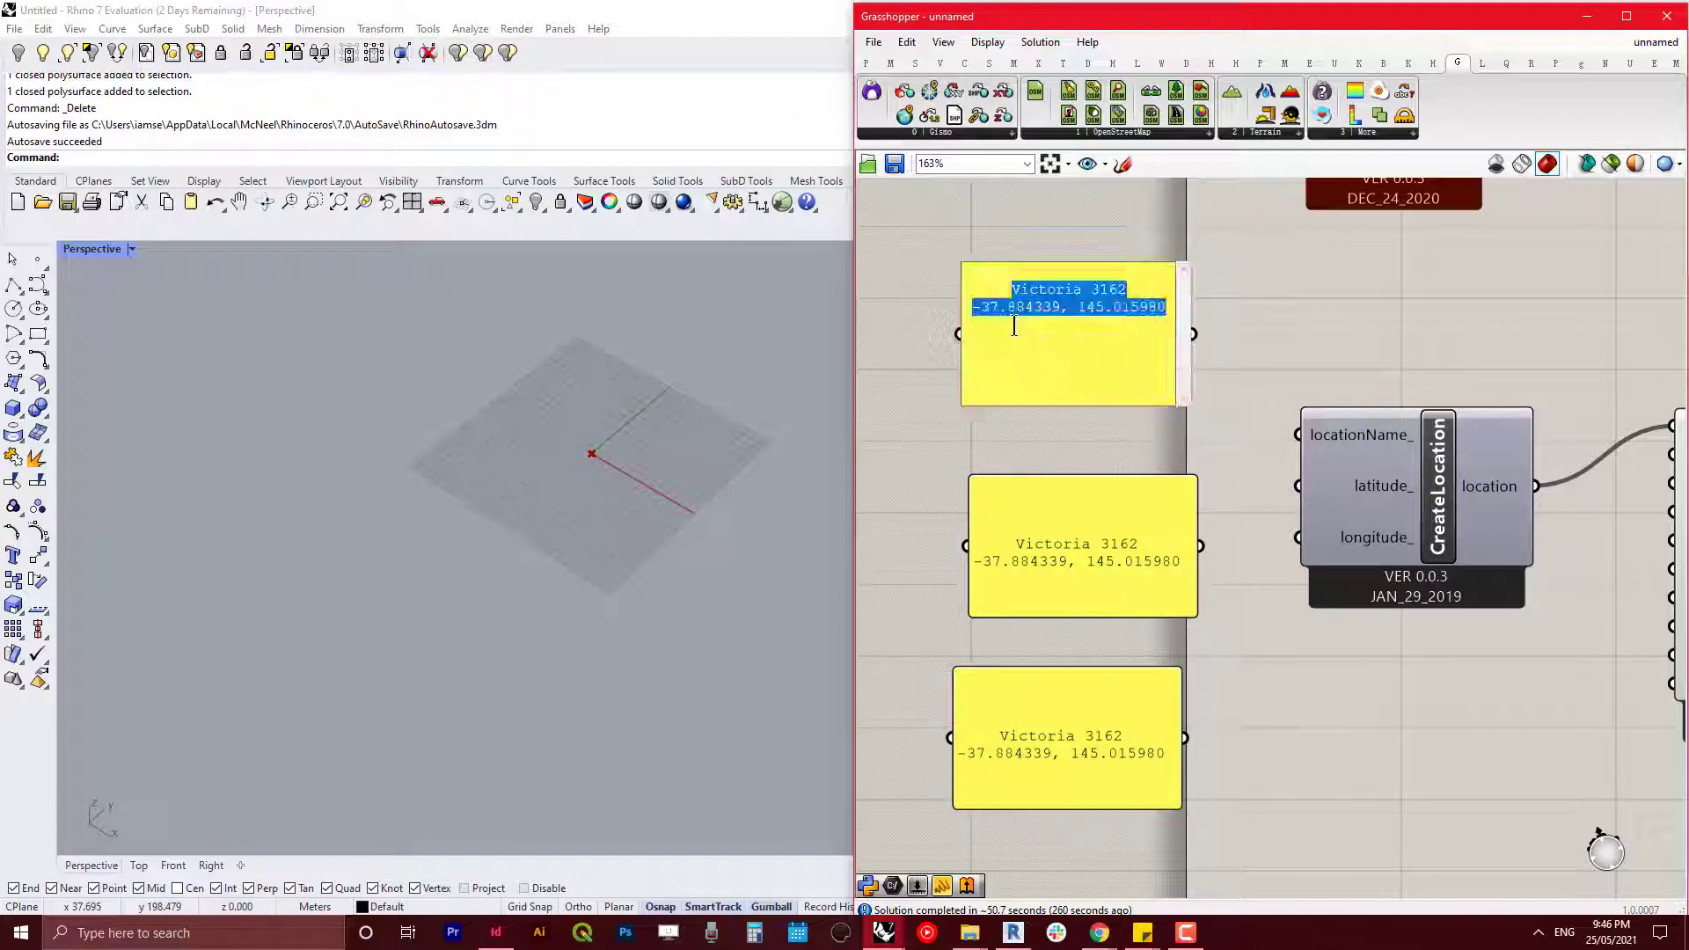
left_click_drag(972, 305, 1314, 321)
key("BackSpace")
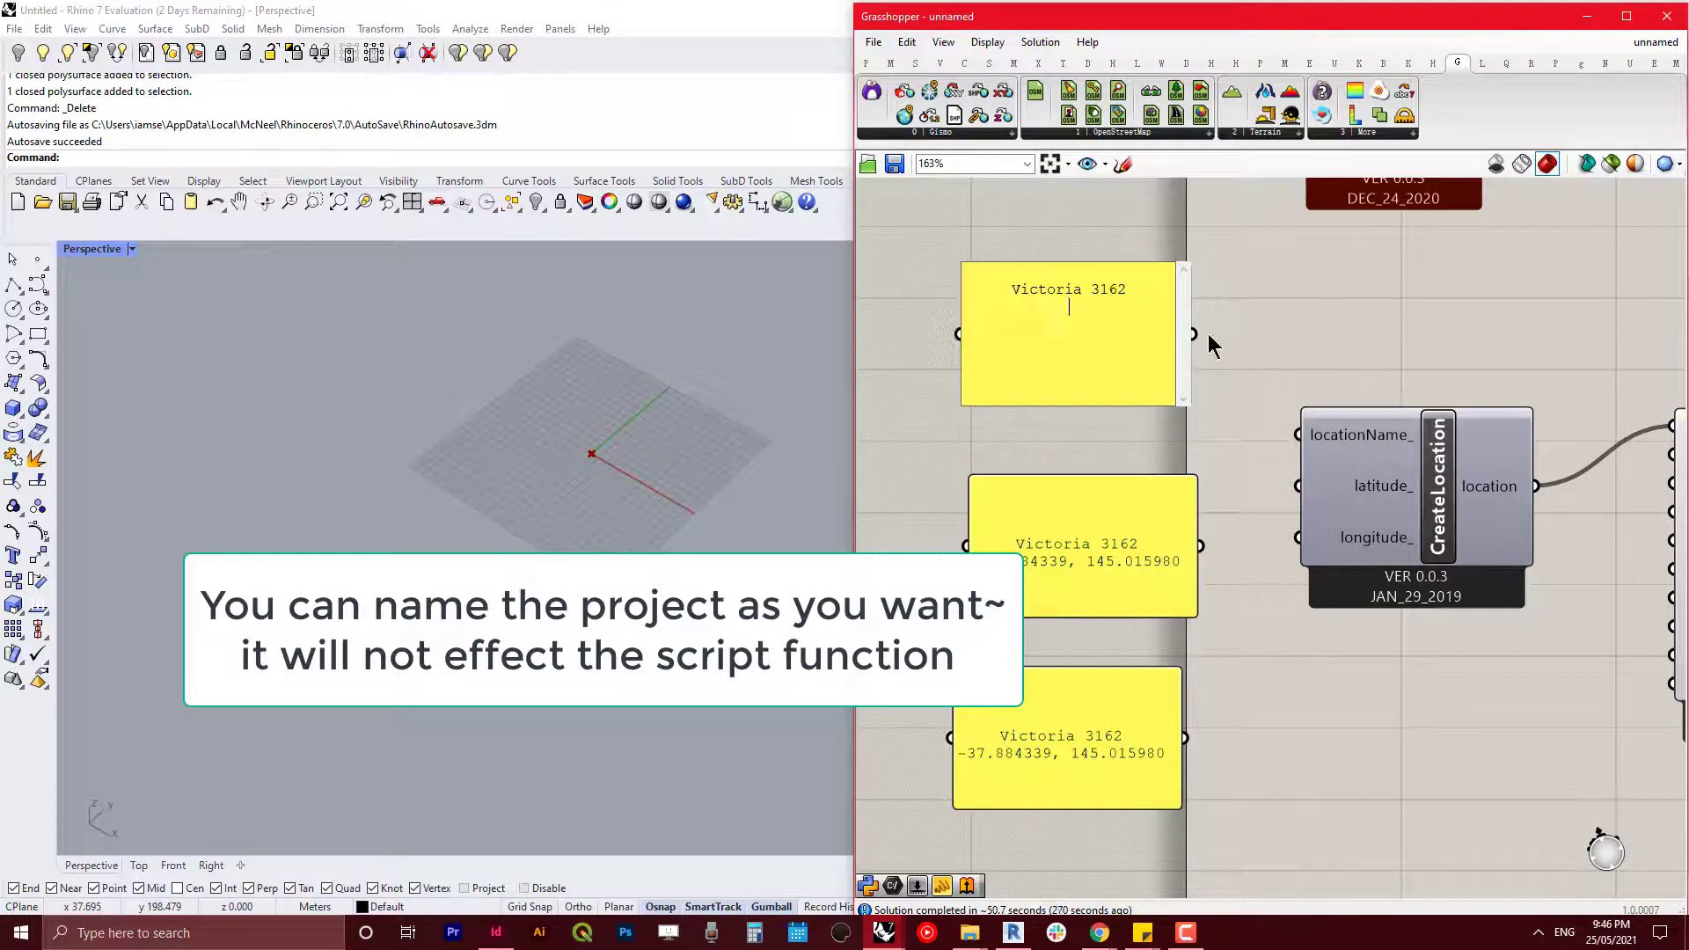
left_click(1226, 333)
left_click_drag(1193, 334, 1299, 434)
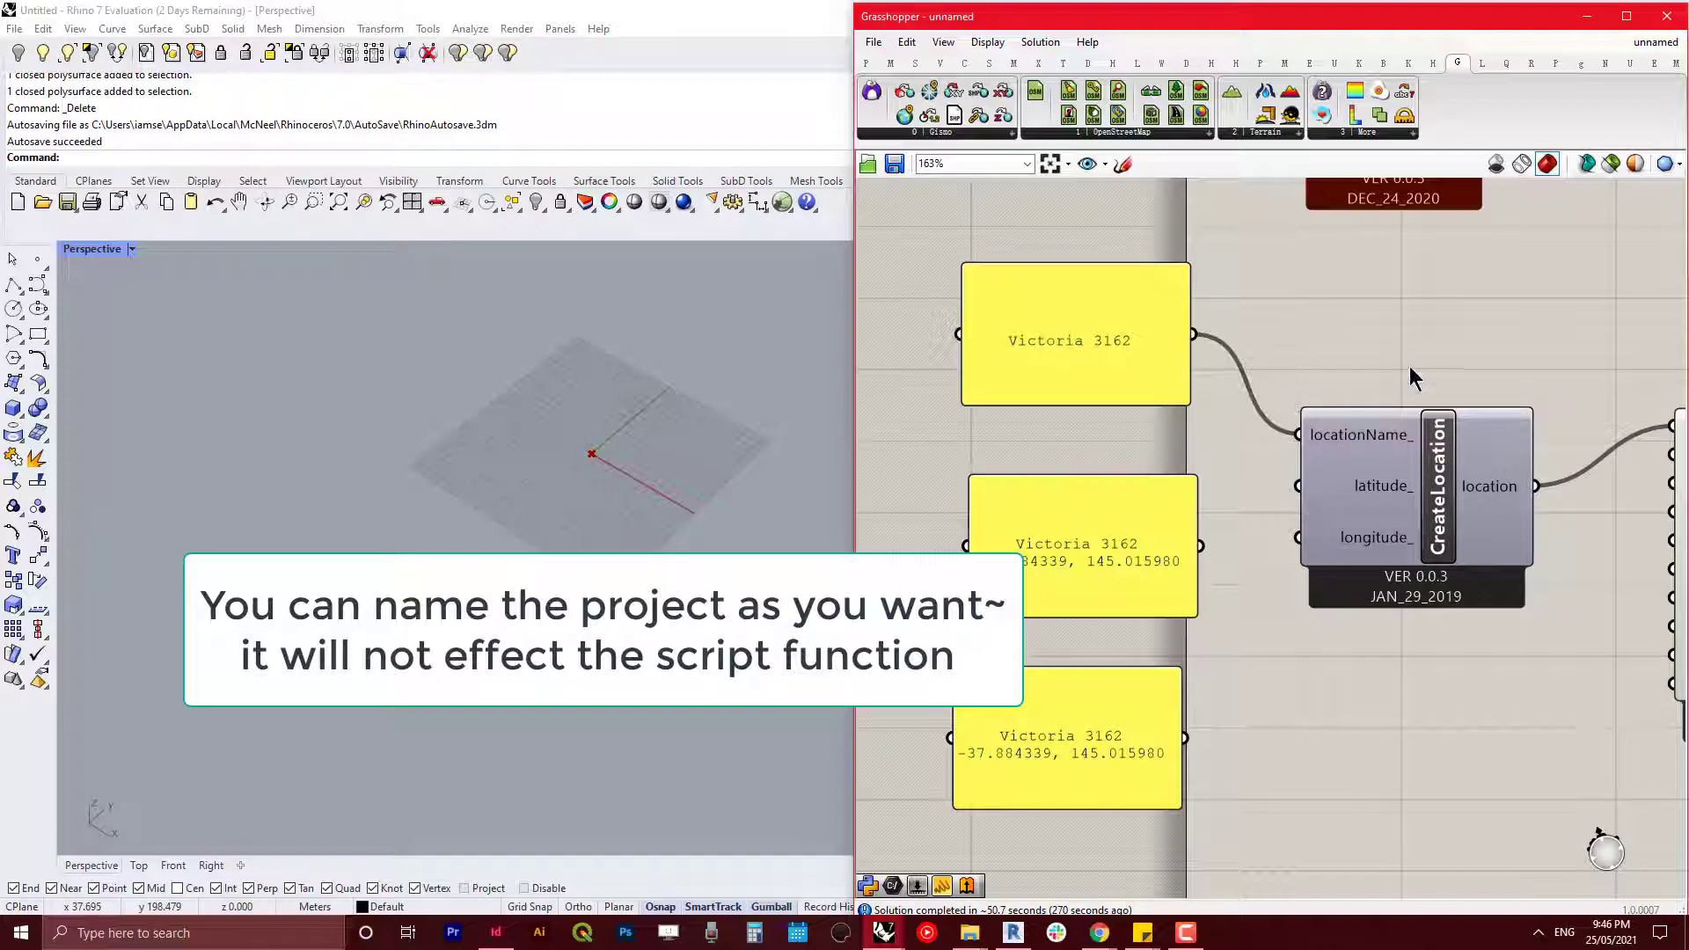
Step: Reduce the middle panel's text to -37.884339 and connect the panel to CreateLocation's latitude_ input
double_click(1121, 570)
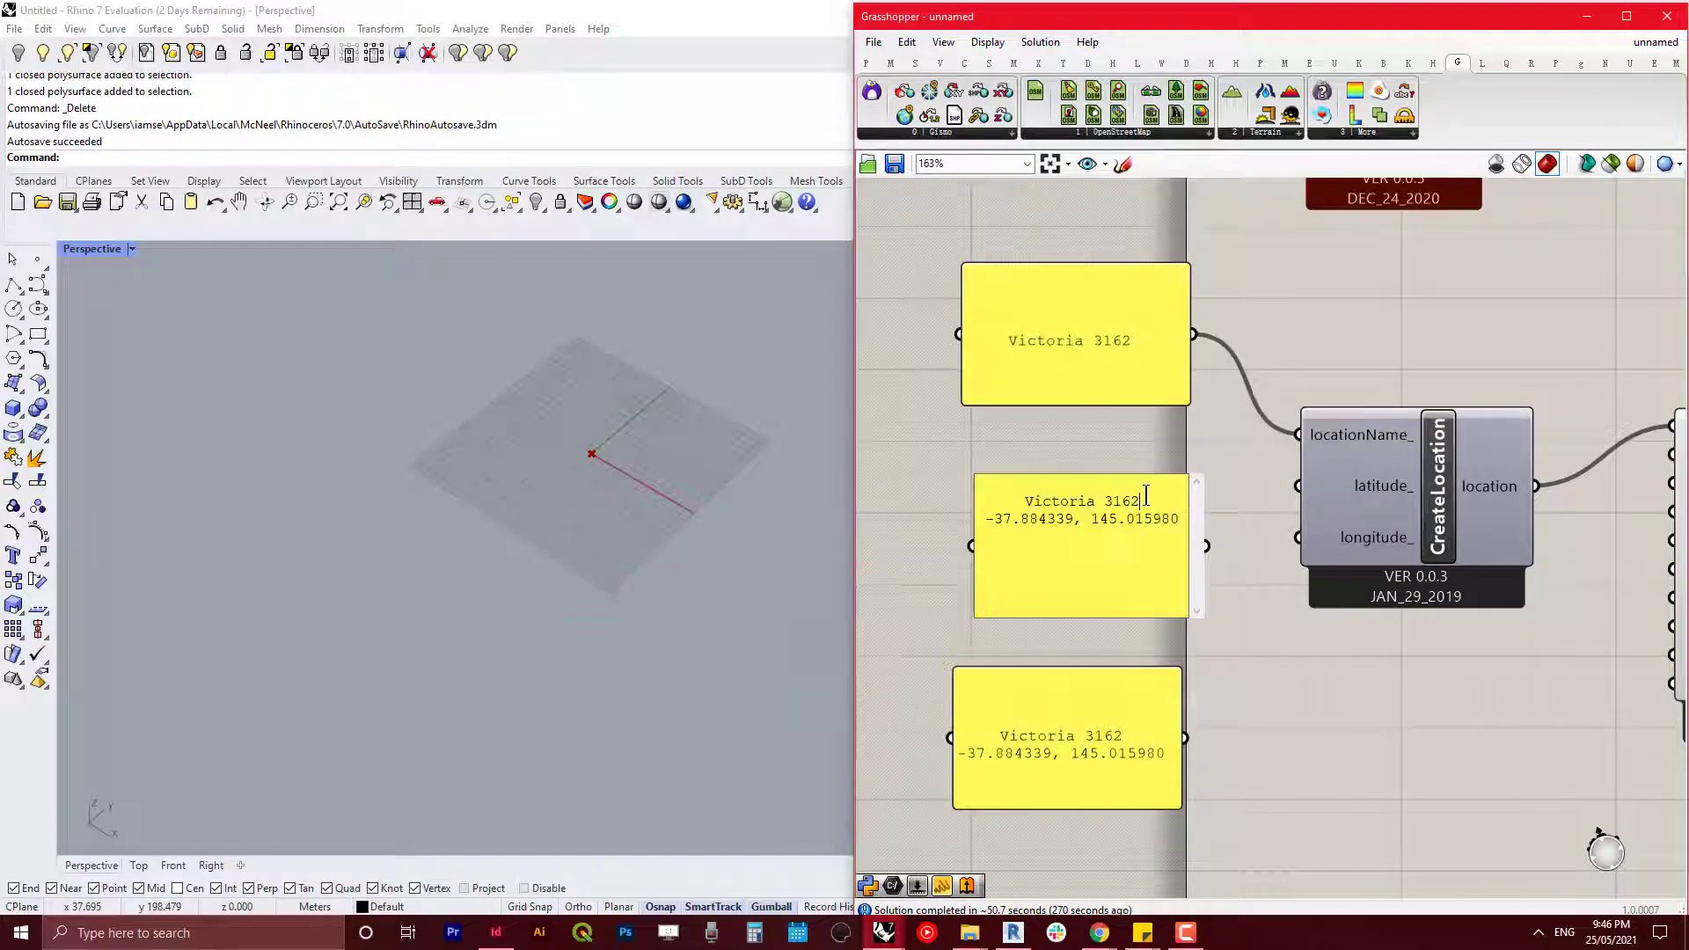
key("BackSpace")
left_click_drag(1144, 501, 1311, 533)
key("BackSpace")
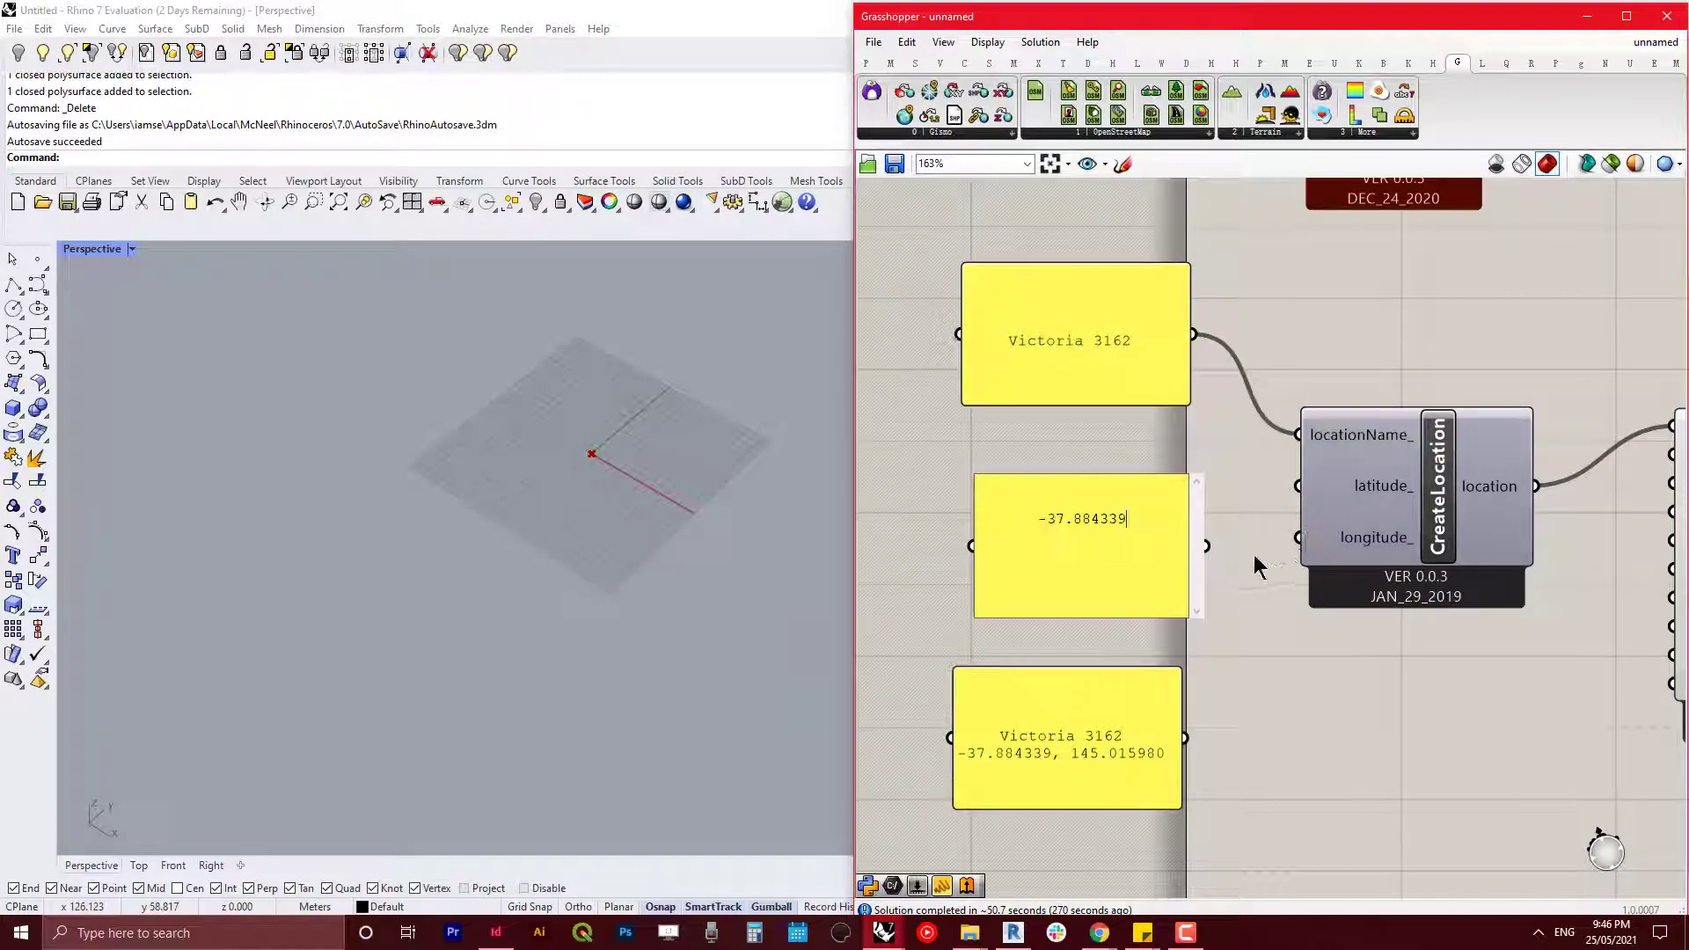
left_click(1256, 567)
left_click_drag(1206, 545, 1305, 498)
Step: Reduce the lowest panel's text to 145.015980 and connect the panel to CreateLocation's longitude_ input
double_click(1102, 737)
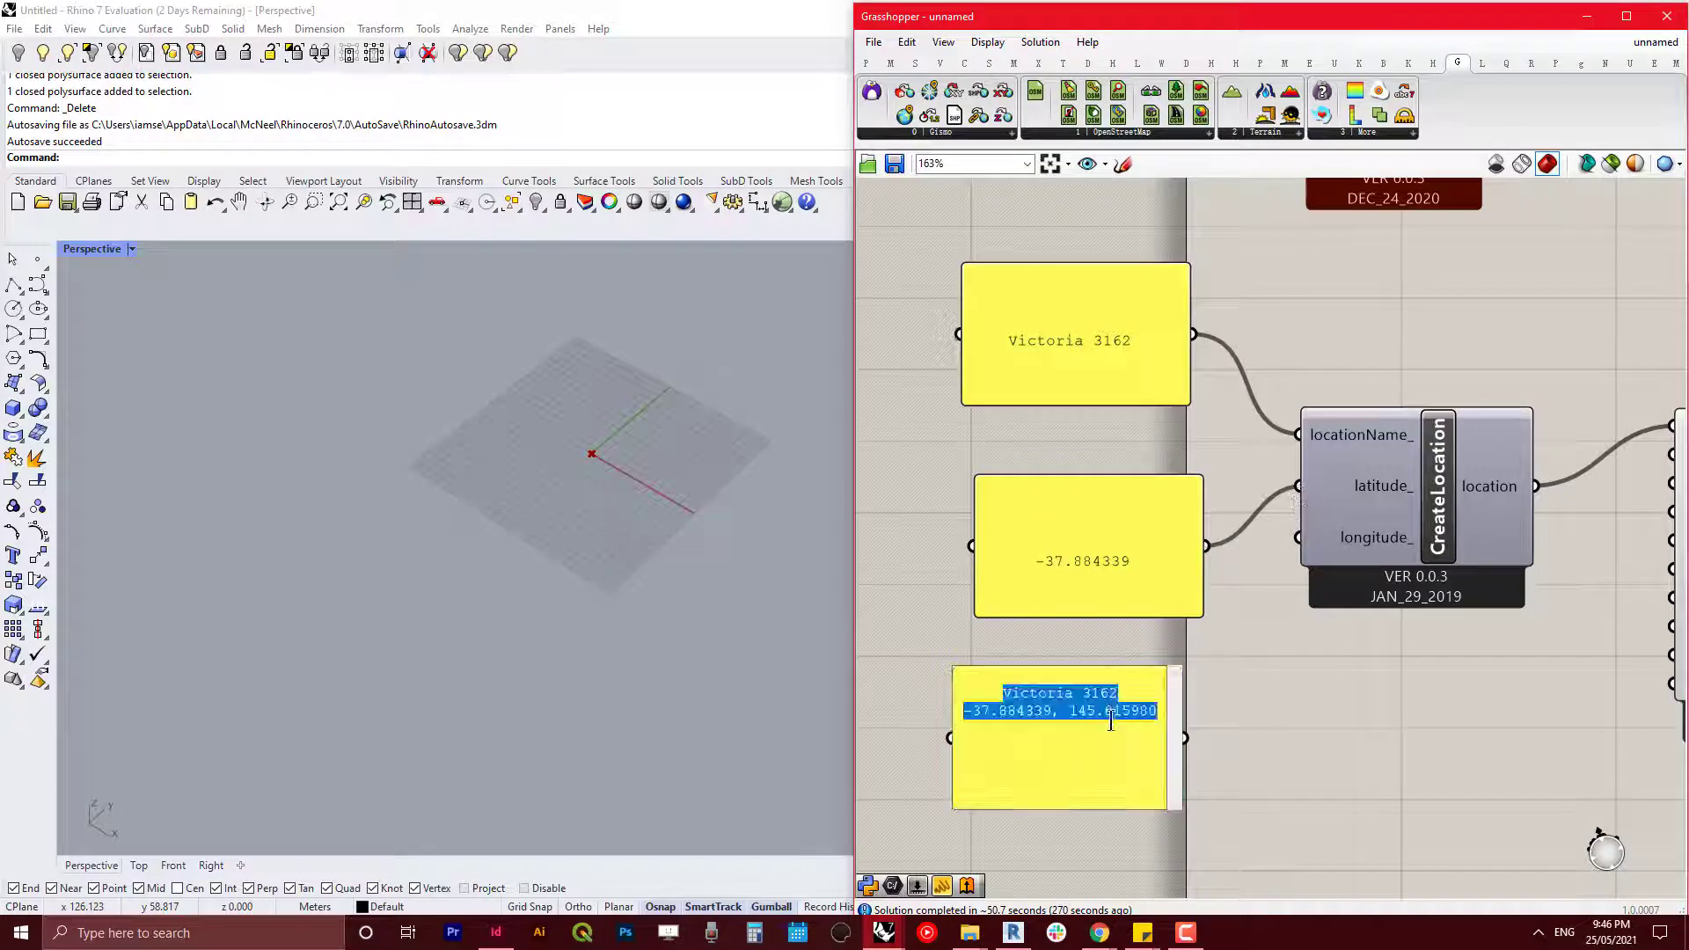
left_click(1074, 713)
left_click_drag(1072, 712, 803, 603)
key("BackSpace")
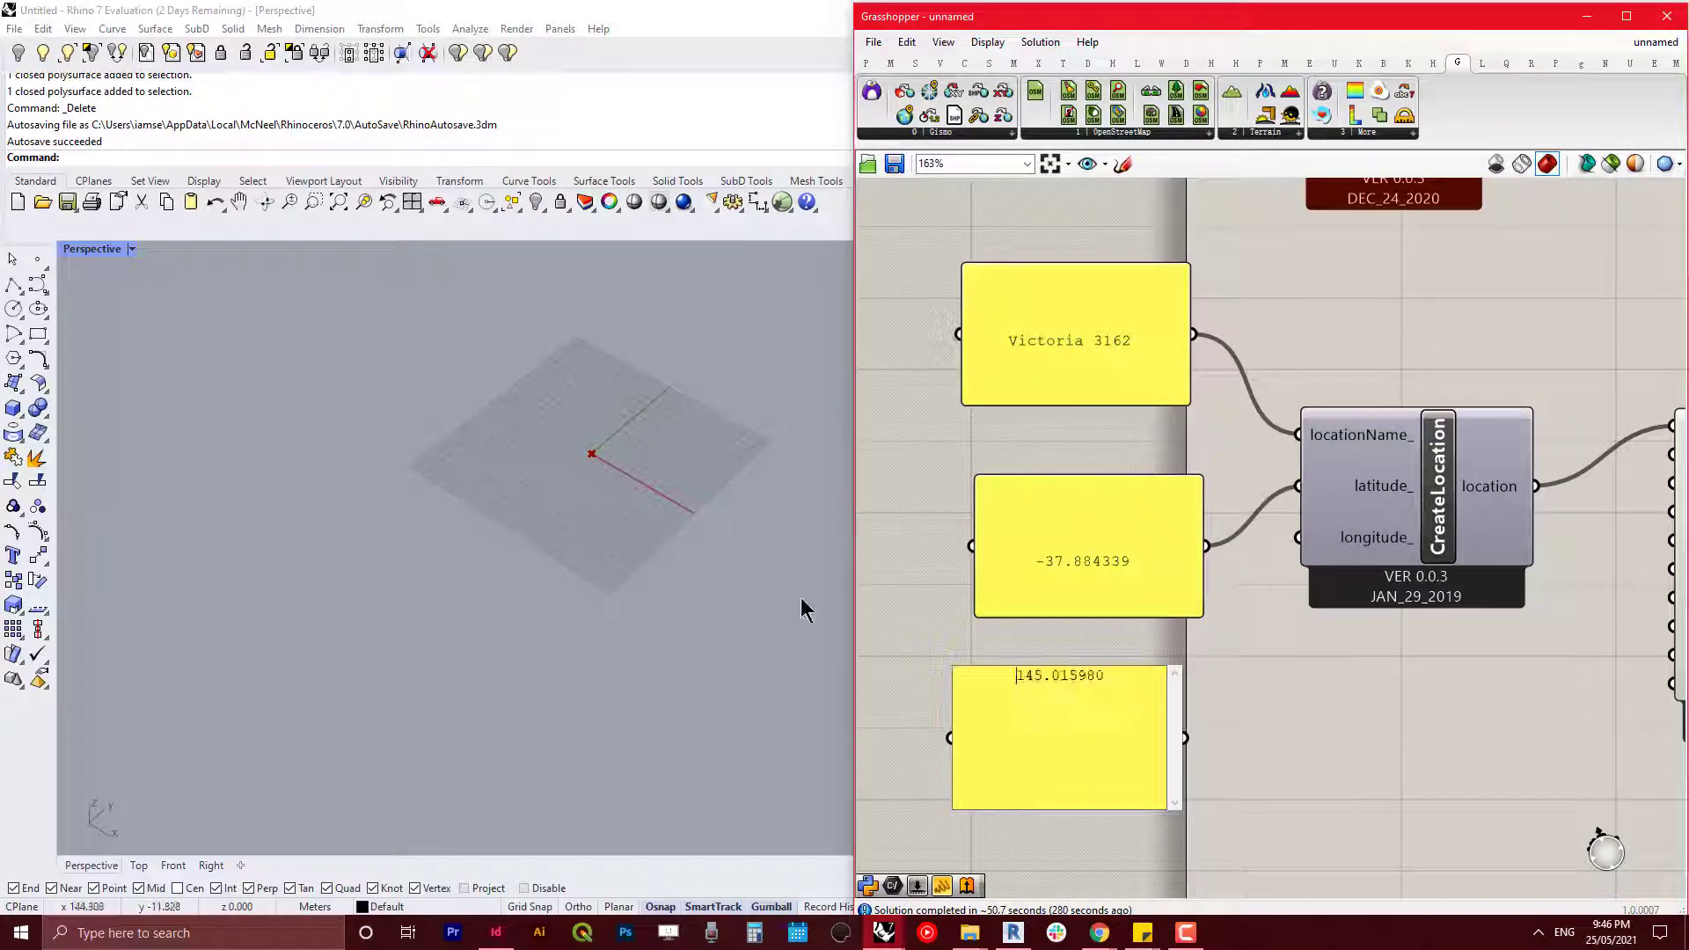
left_click(1274, 705)
left_click_drag(1188, 737, 1309, 548)
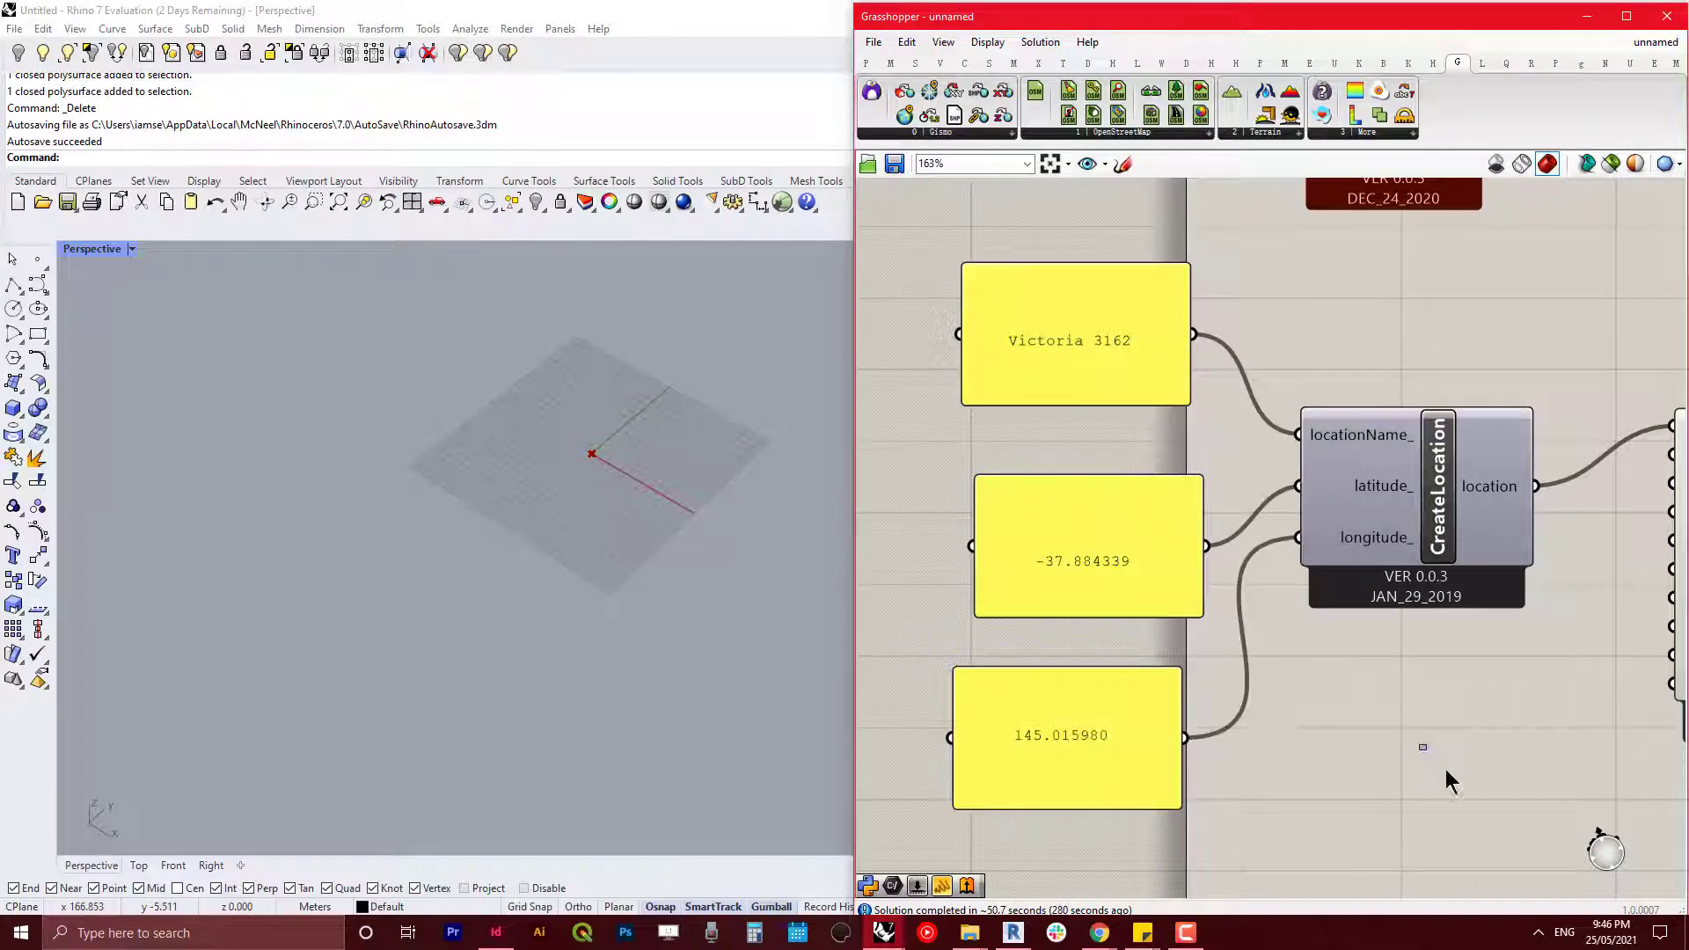
Step: Add a Boolean Toggle below CreateLocation and connect it to the _runIt input of OSMshapes
right_click_drag(1460, 778, 1252, 632)
scroll(1245, 640, "down", 3)
left_click(965, 491)
double_click(1249, 641)
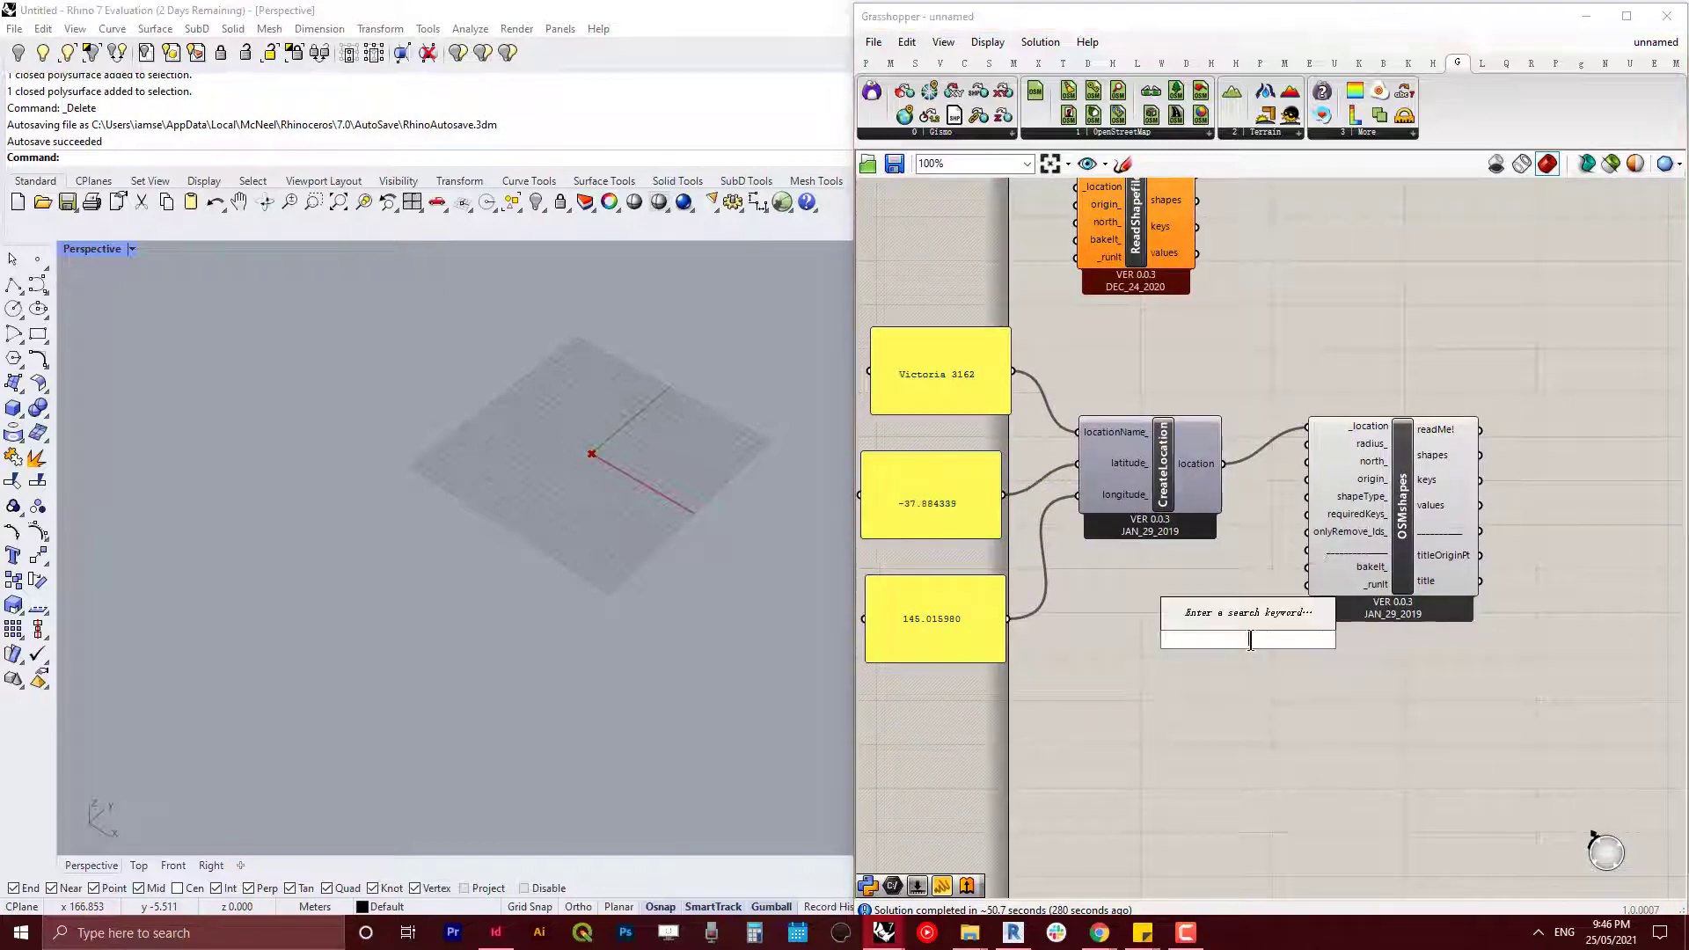
type("to")
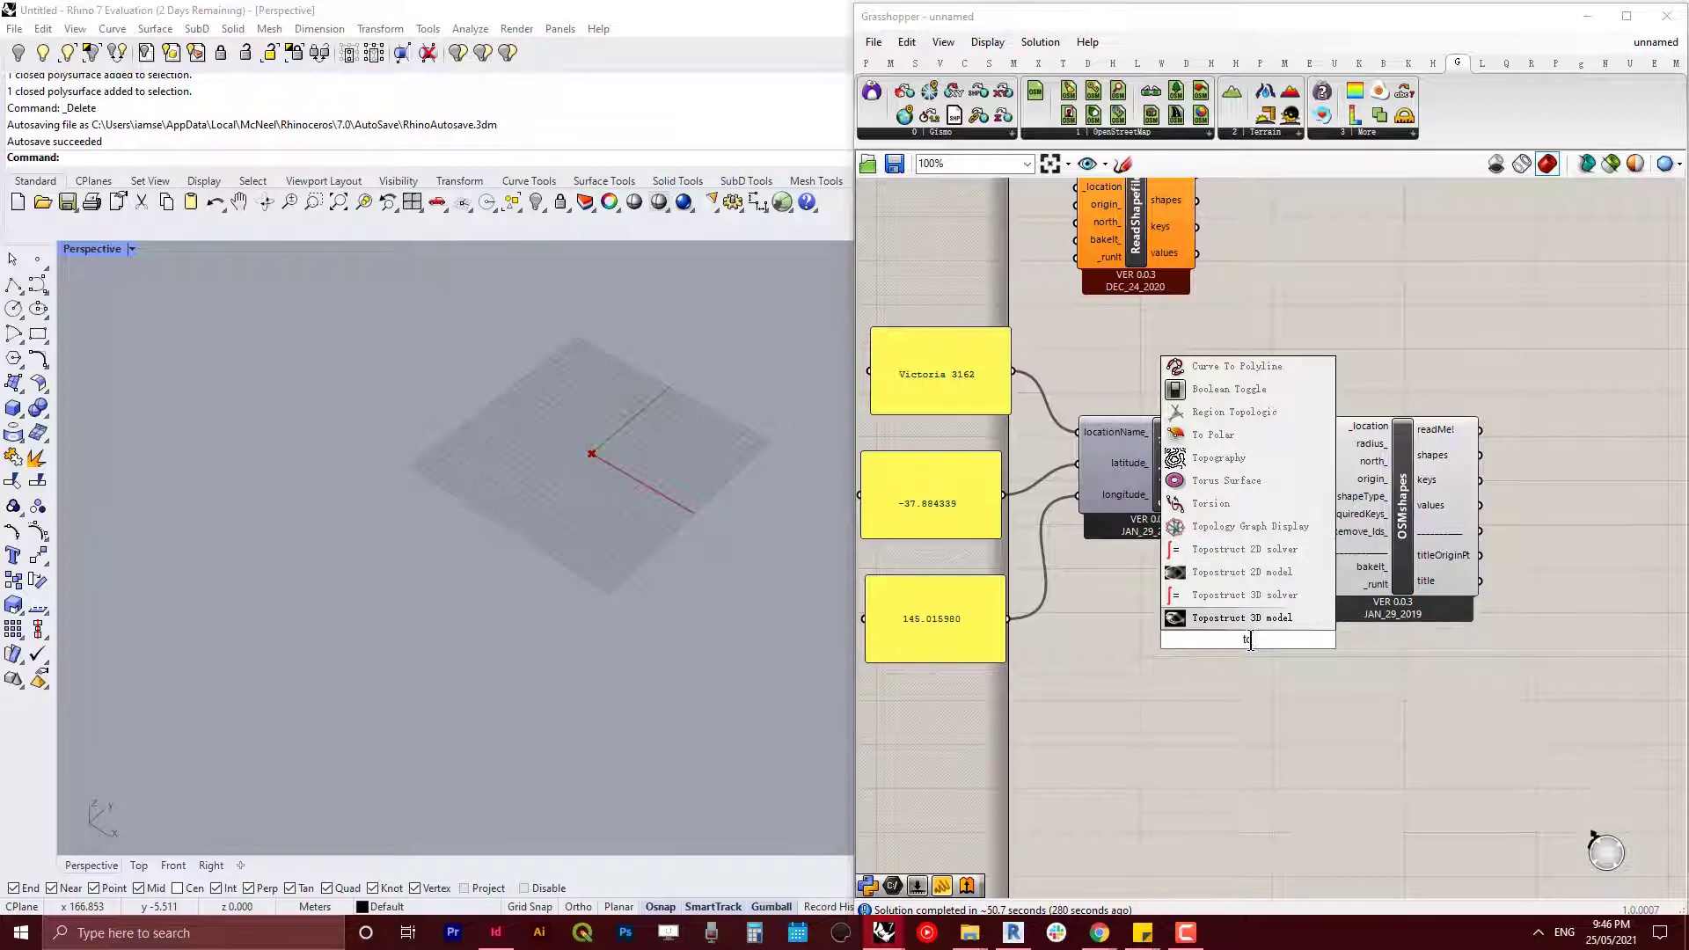
type("gg")
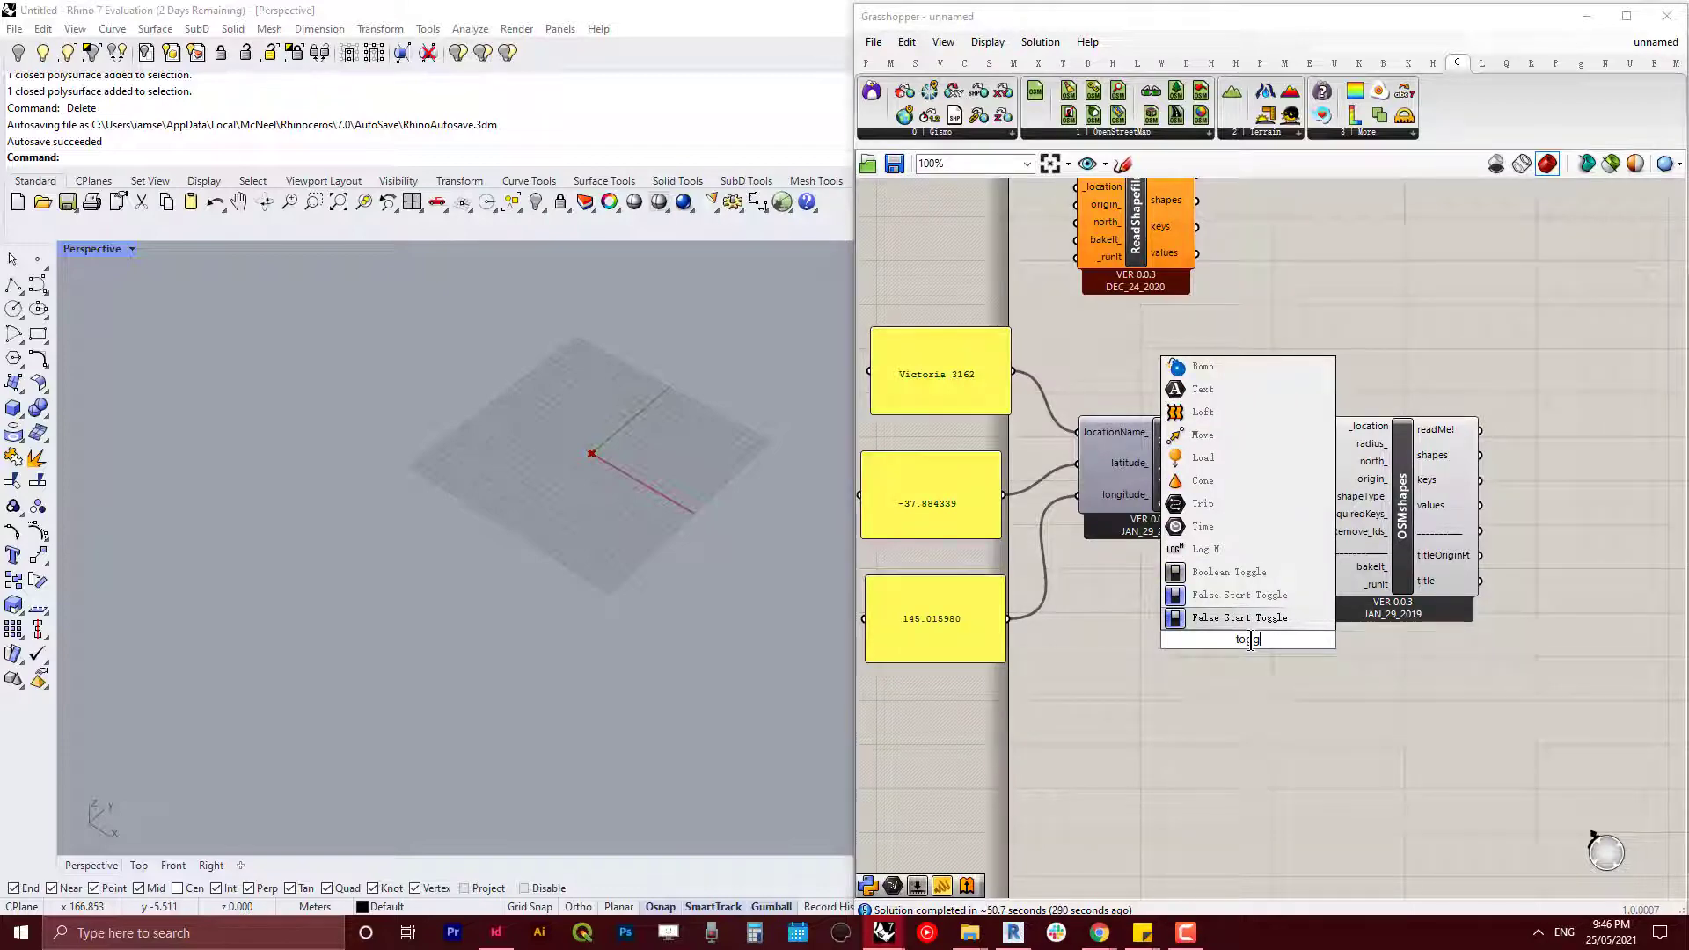
left_click(1292, 572)
scroll(1396, 596, "up", 4)
left_click_drag(1200, 699, 1319, 586)
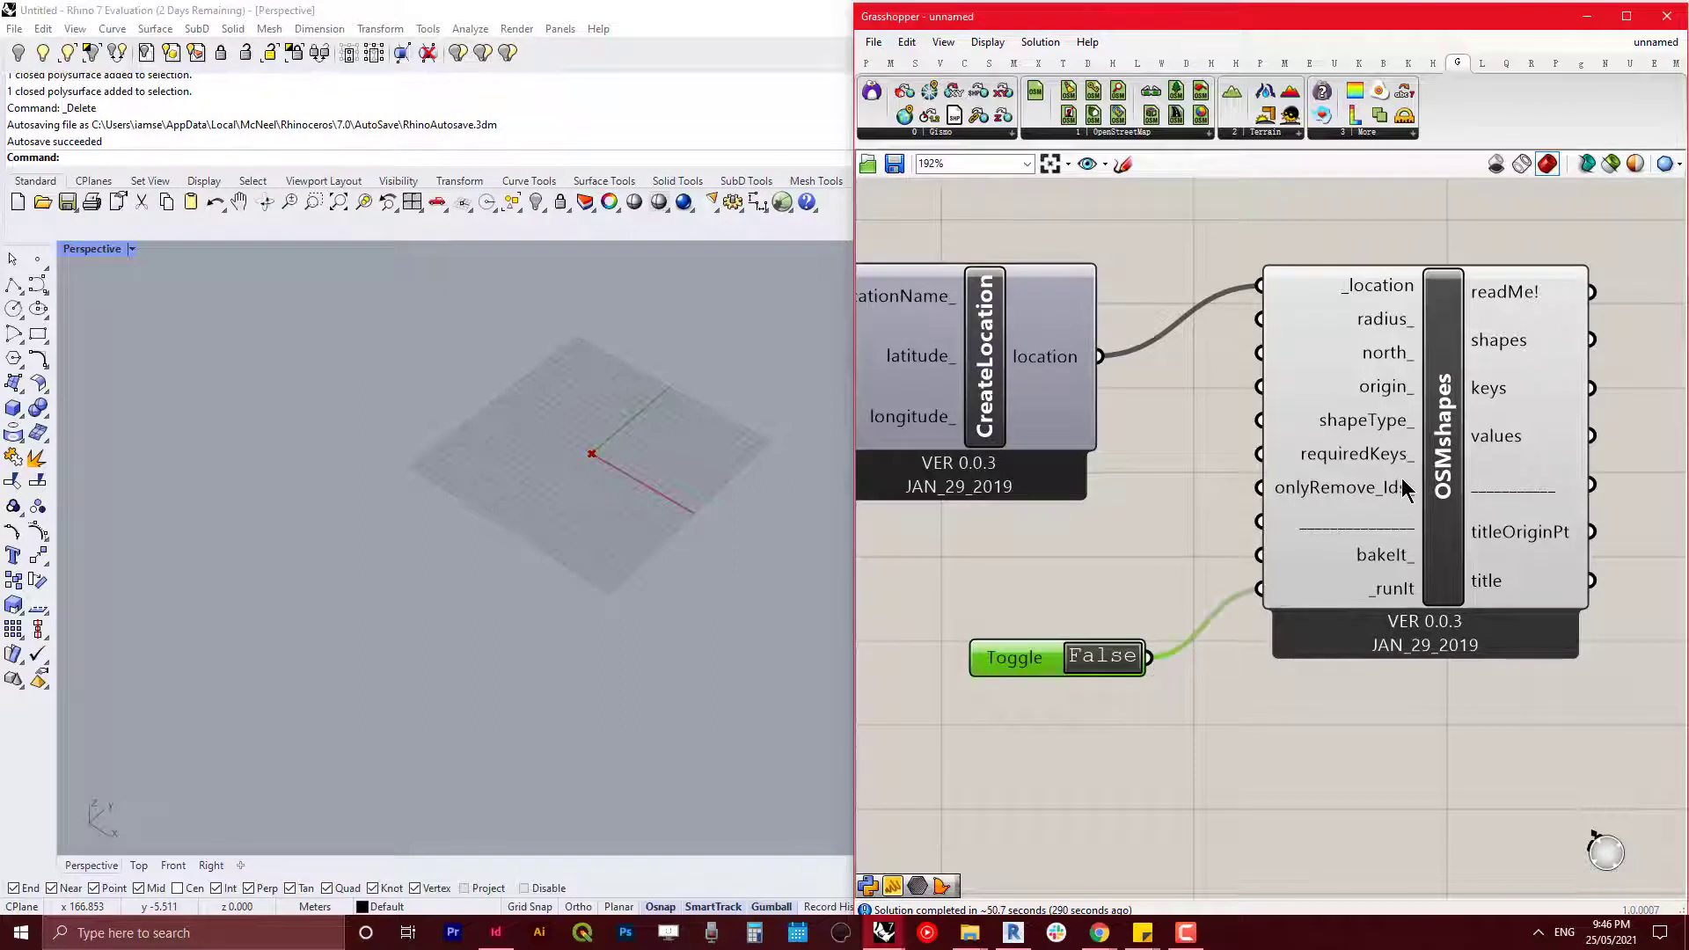
Step: Move OSMshapes slightly down so its wires run level, and read the descriptions of its radius_ and north_ inputs
left_click_drag(1404, 490, 1430, 556)
right_click_drag(1462, 530, 1408, 531)
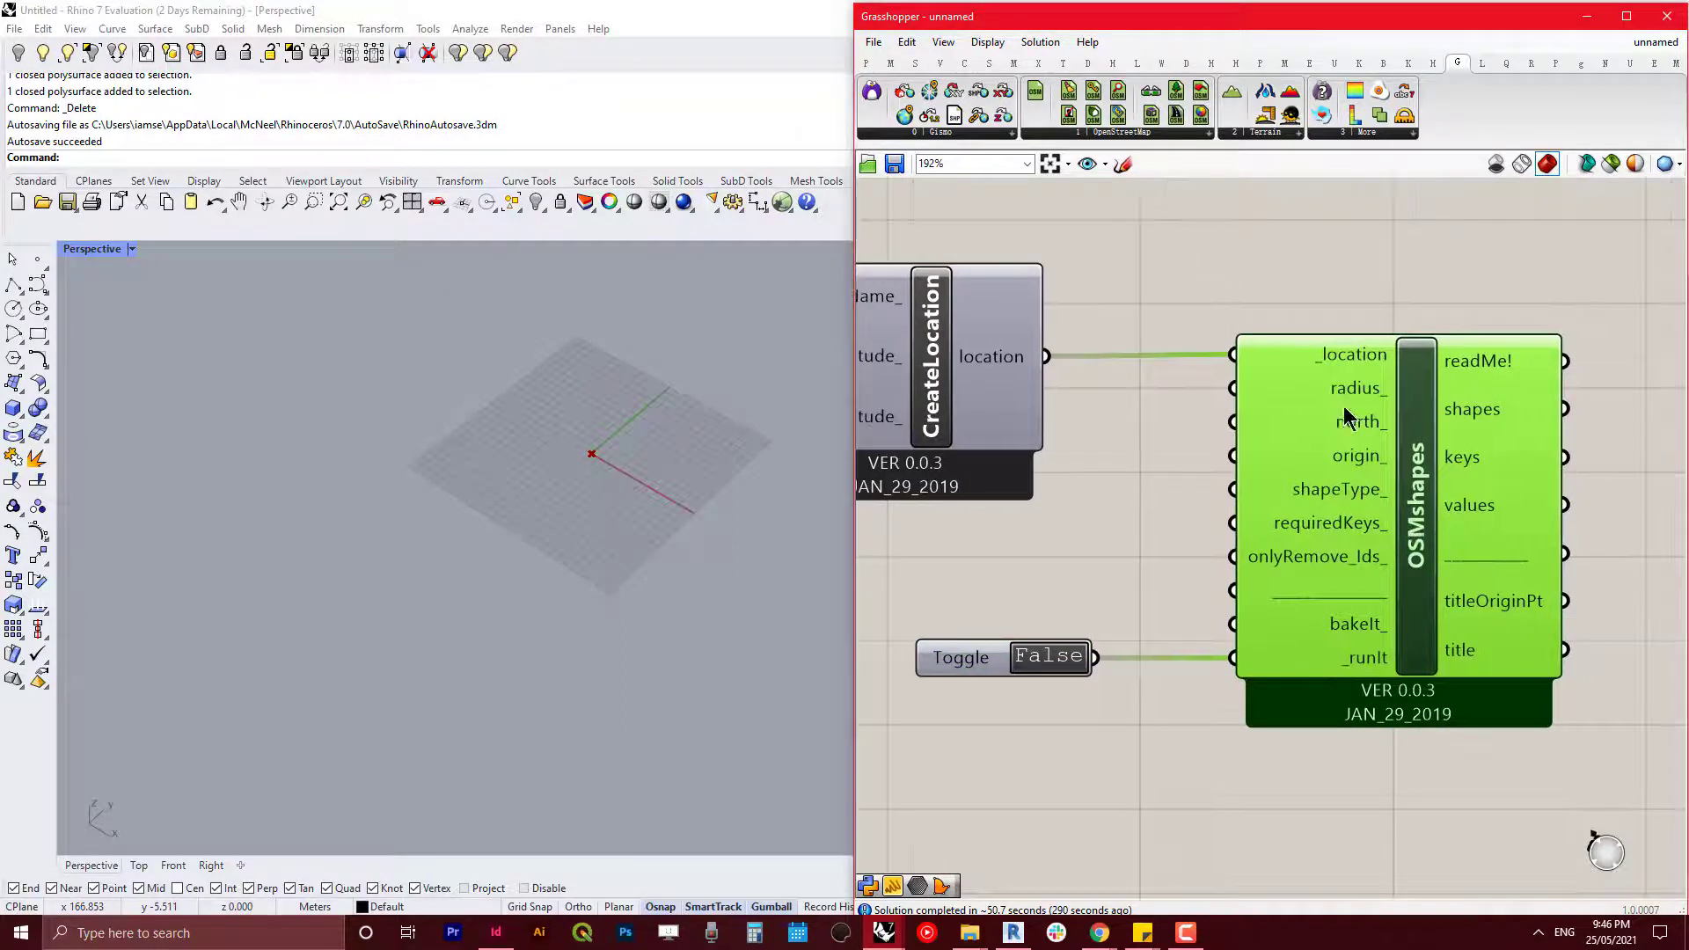
mouse_move(1353, 398)
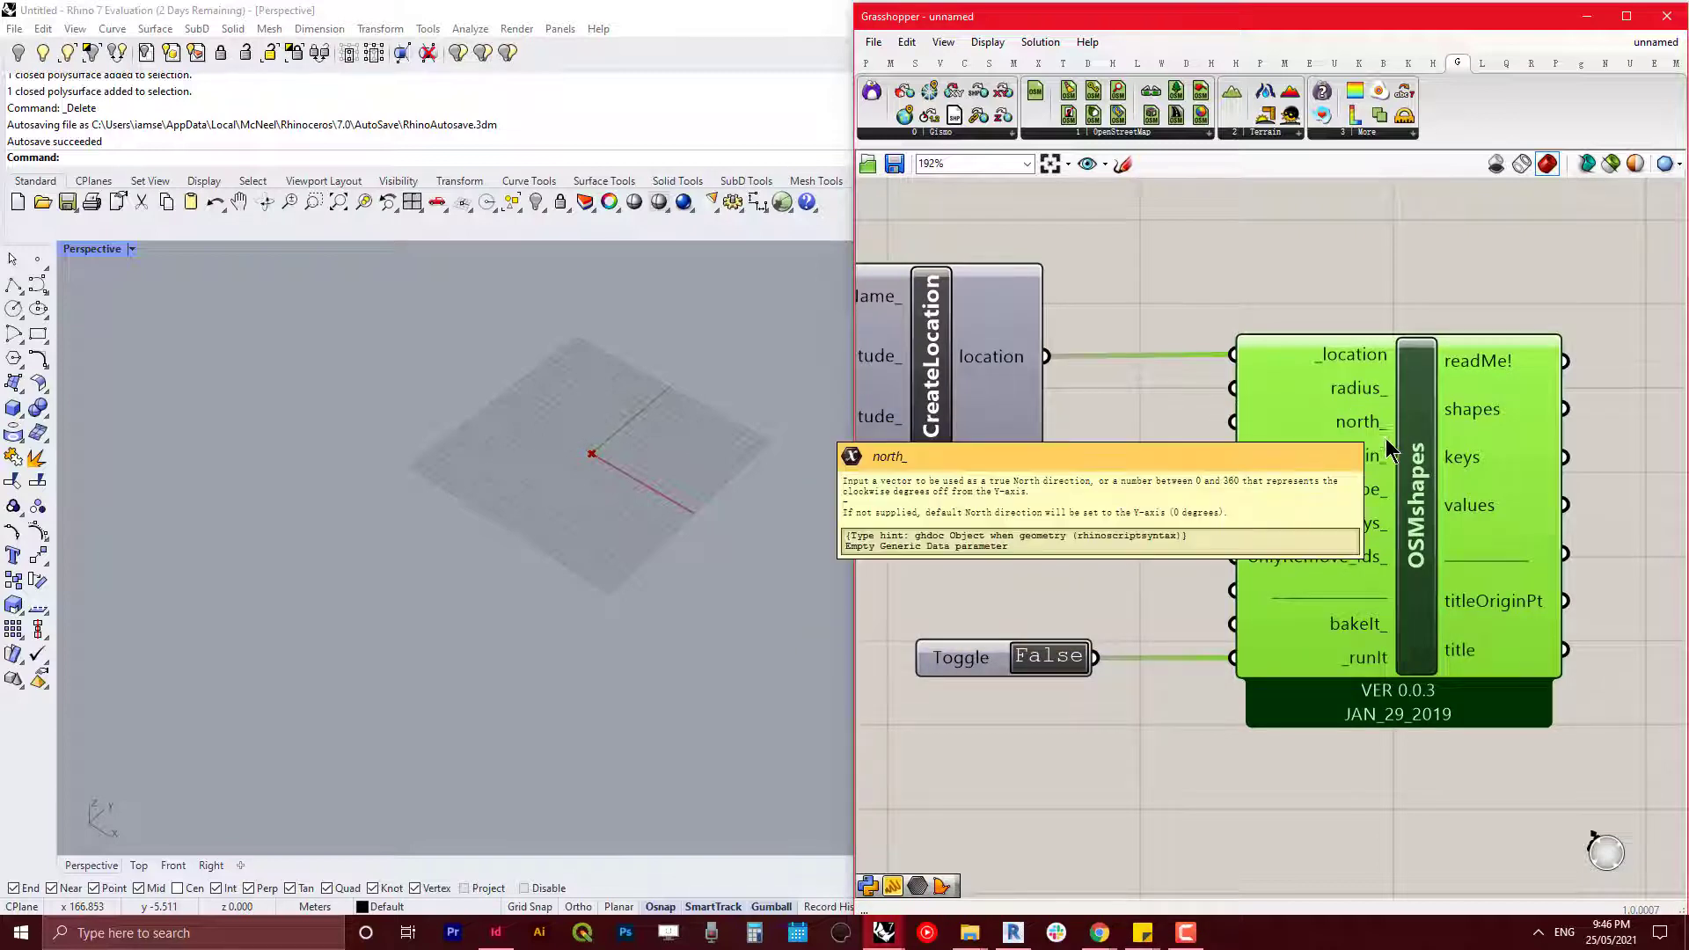
mouse_move(1387, 451)
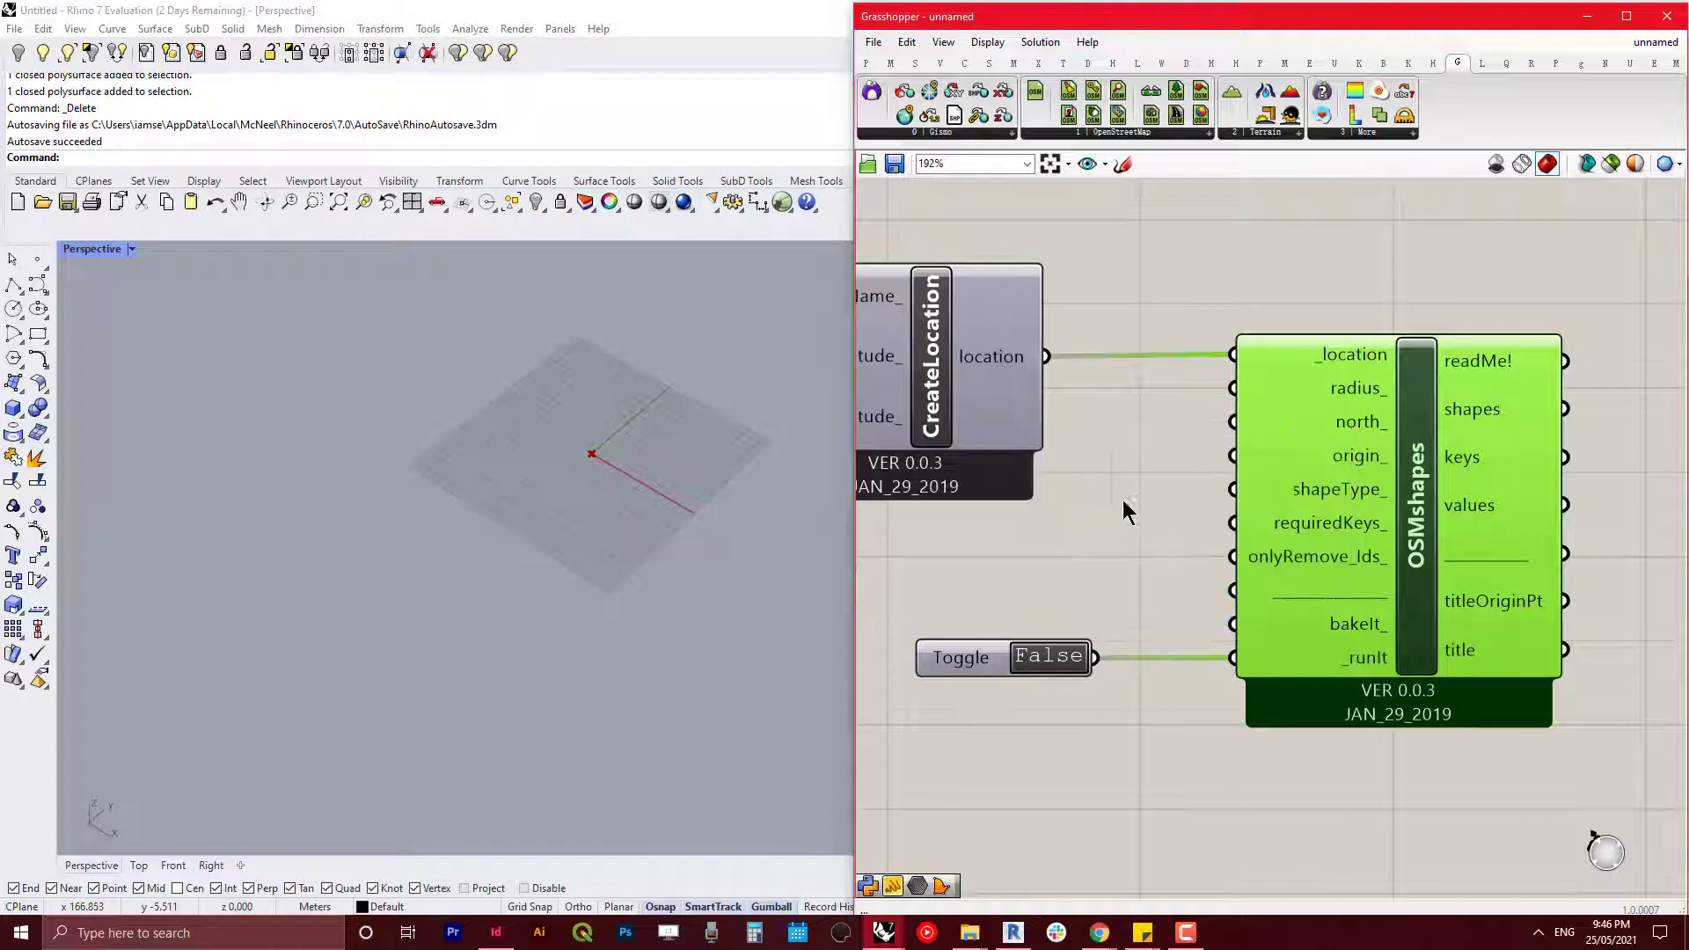
Step: Add a Panel between CreateLocation and the toggle and set its content to 400
double_click(1082, 532)
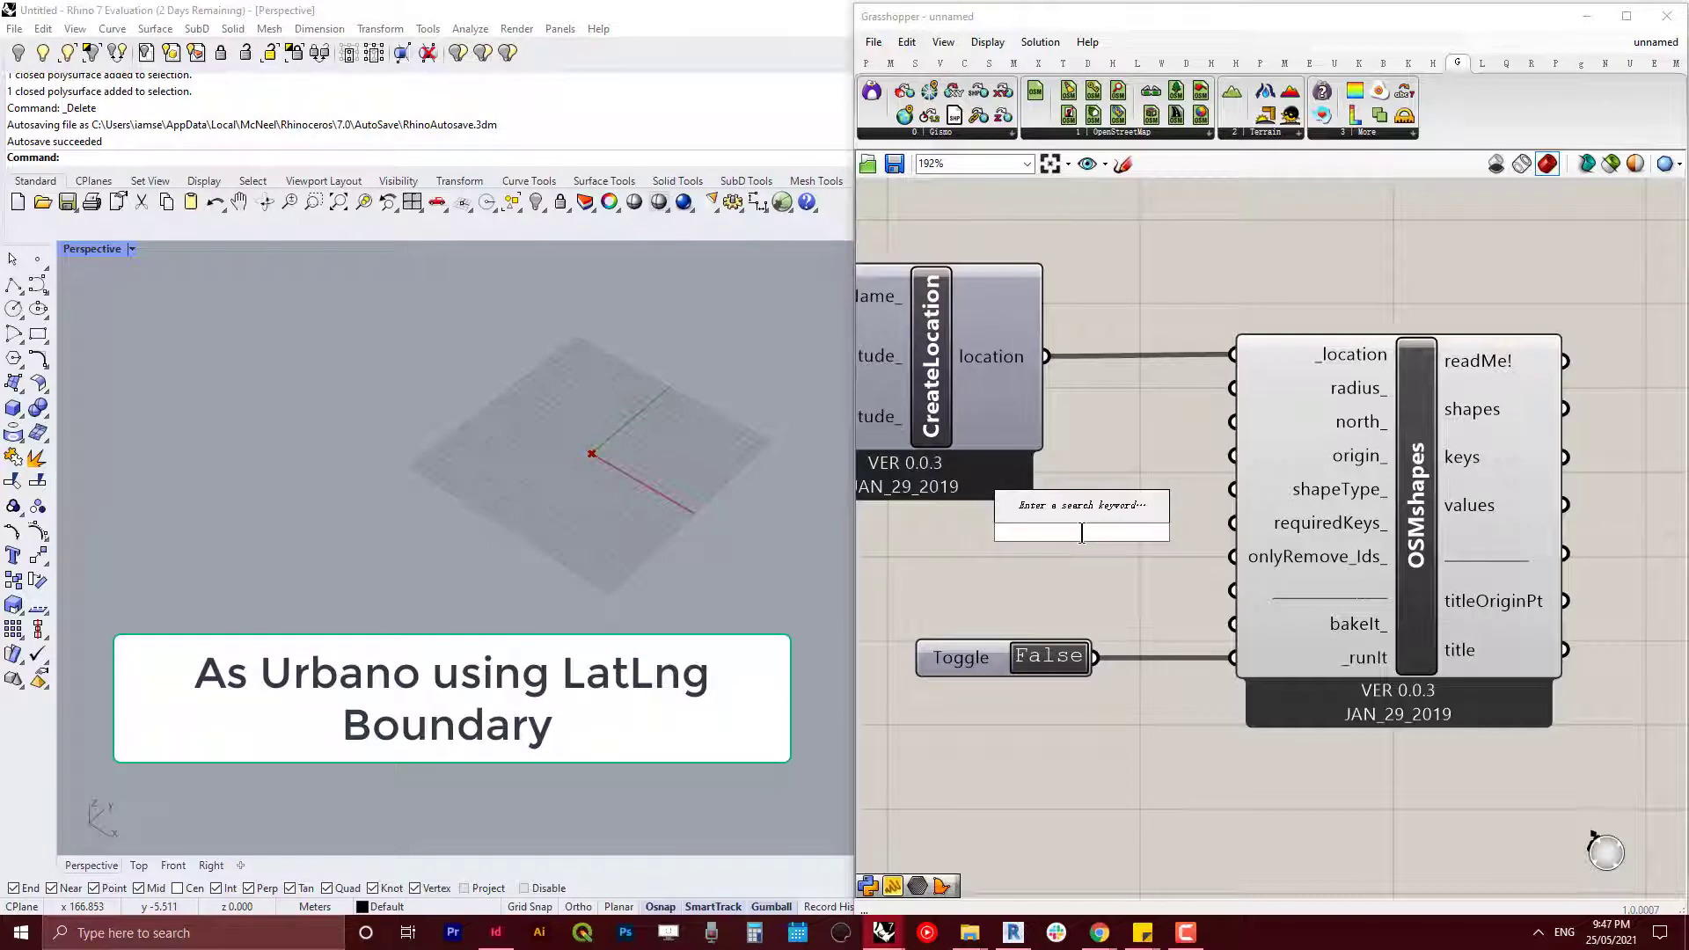
type("panel")
key("Return")
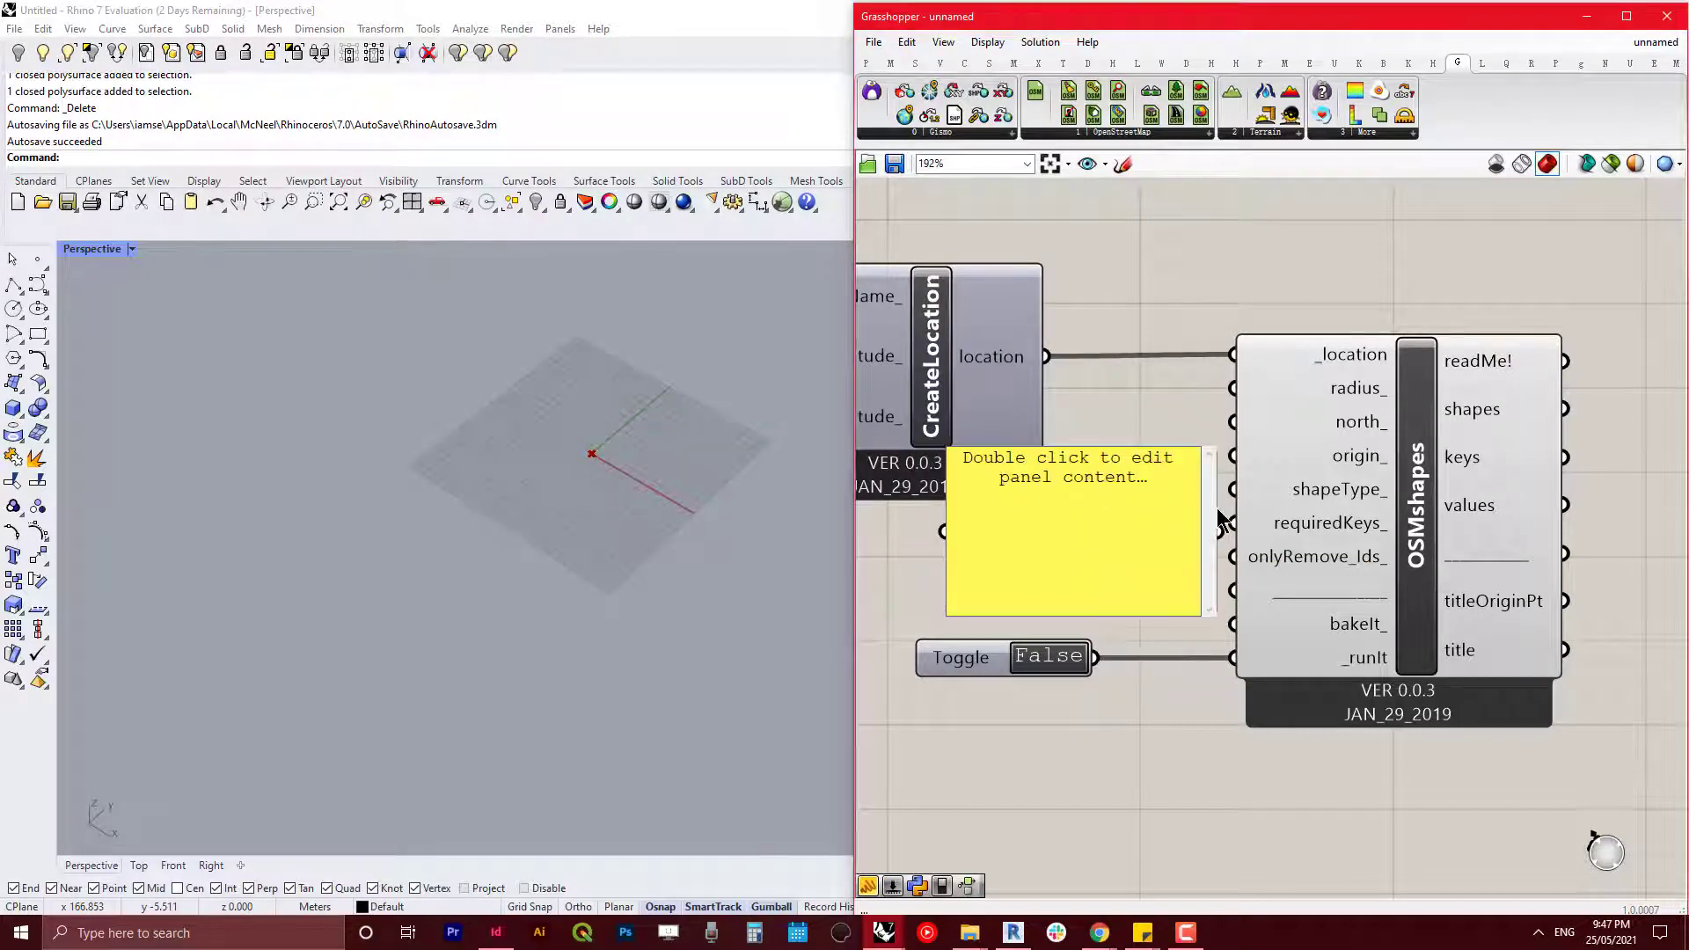
double_click(1148, 551)
key("ctrl+a")
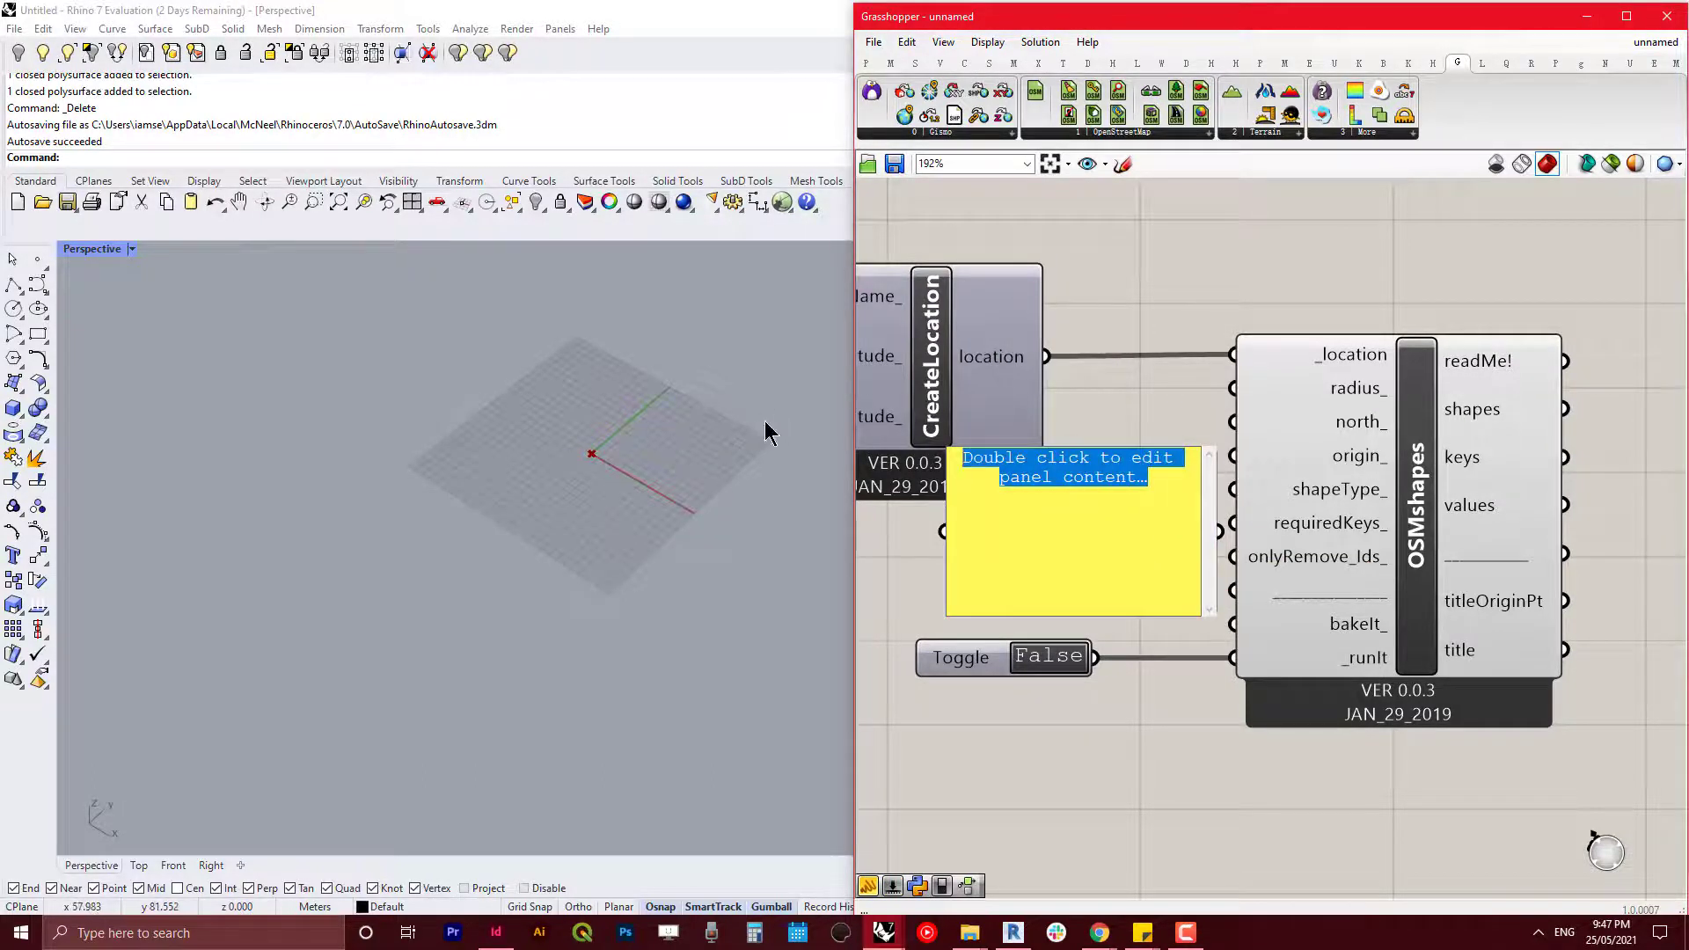
type("400")
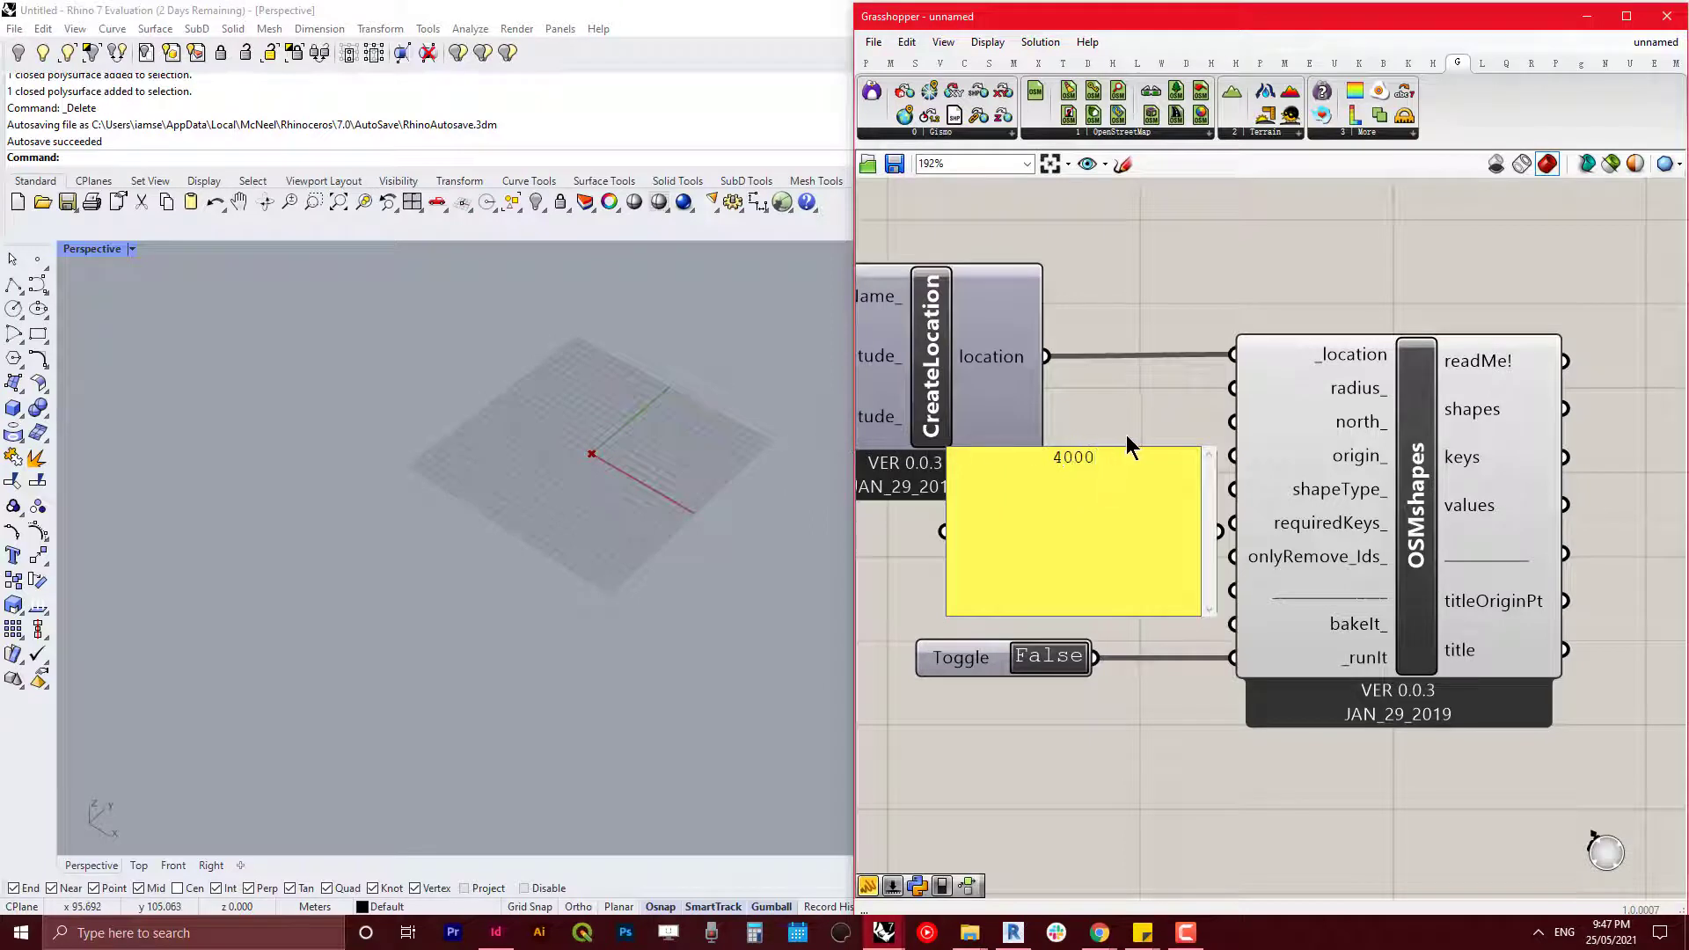
left_click(1159, 392)
Step: Shrink the 400 panel to fit above the toggle and connect it to the radius_ input of OSMshapes
left_click(1121, 505)
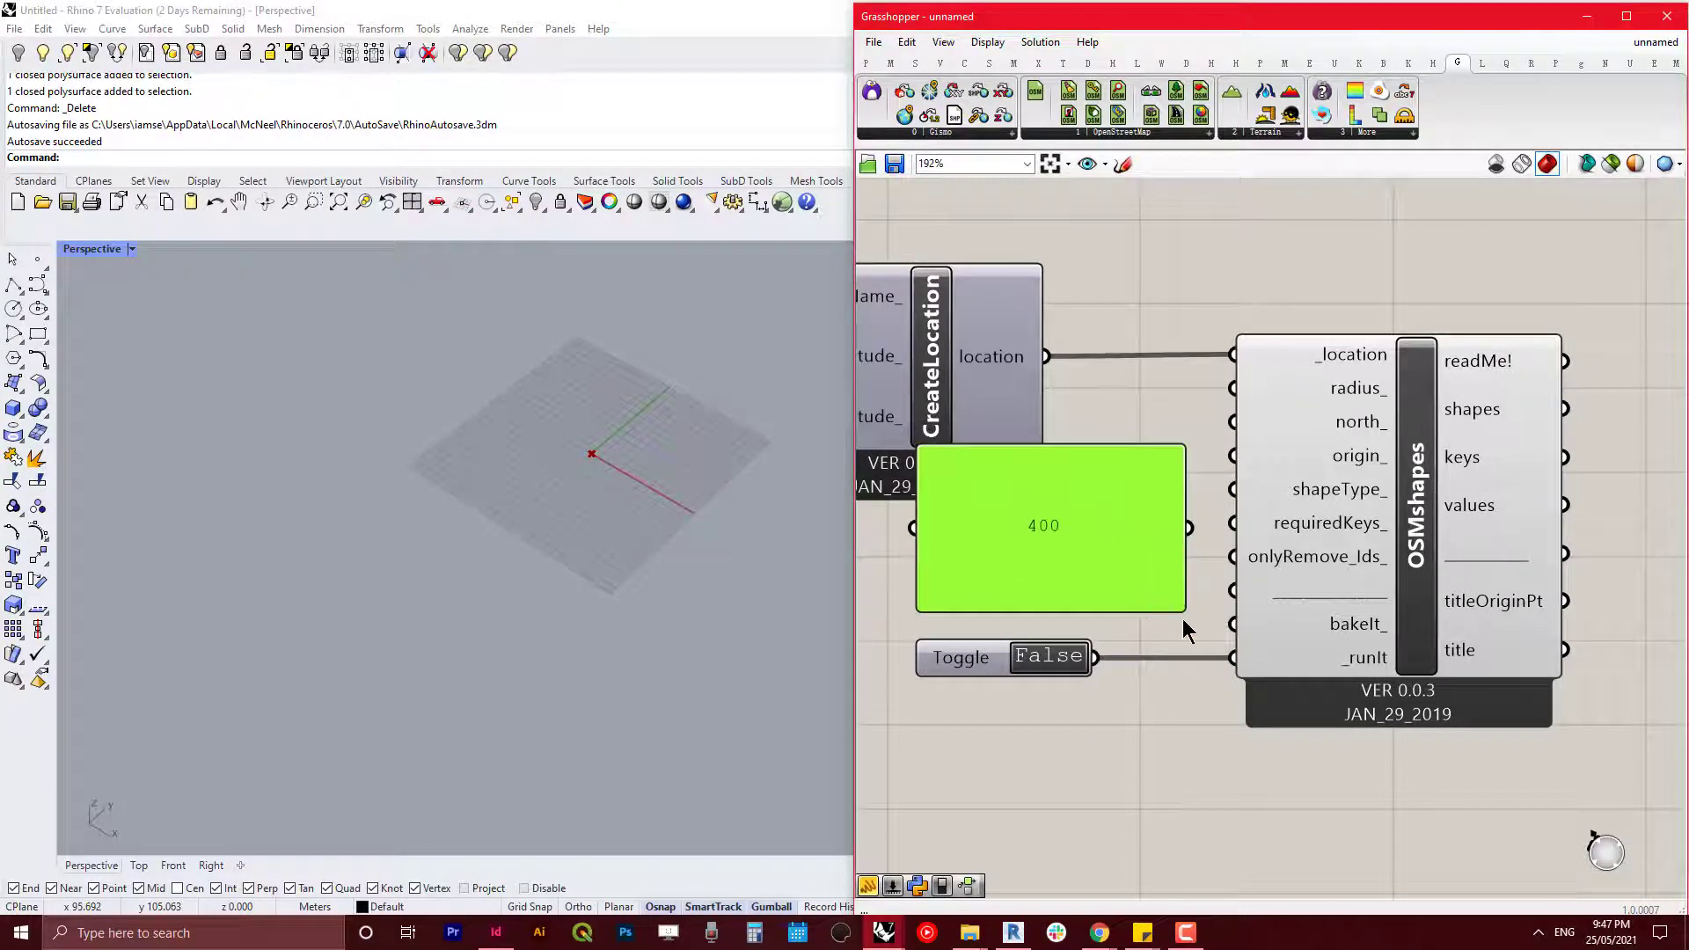
left_click_drag(1181, 615, 1233, 388)
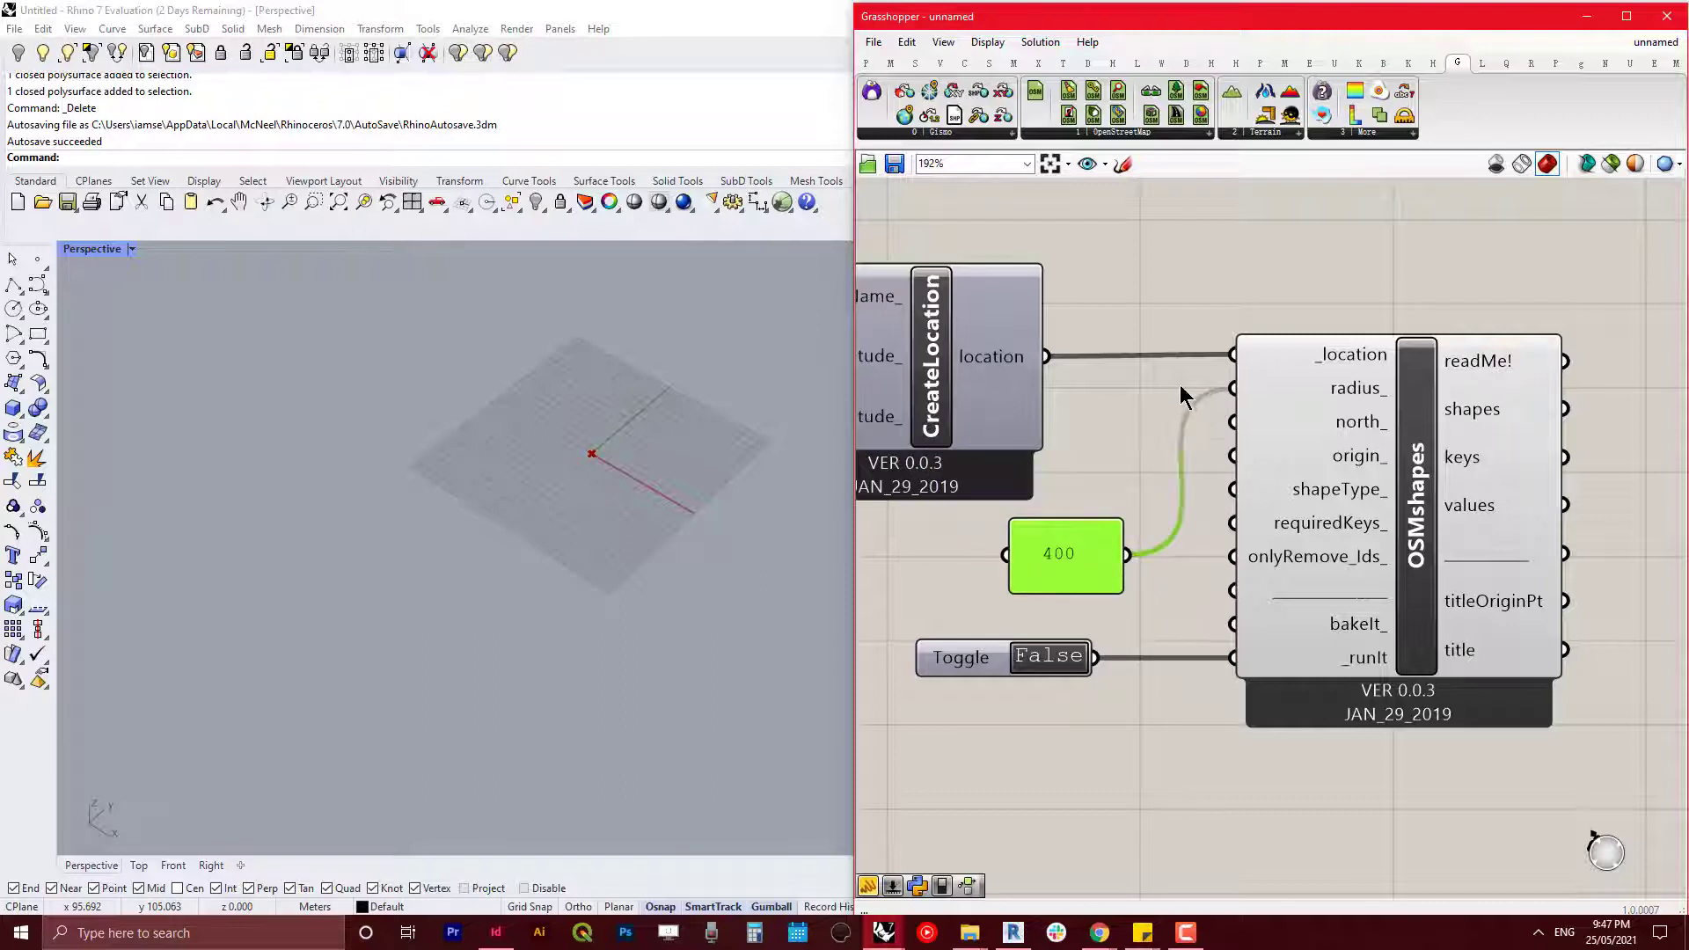
left_click(1150, 450)
right_click_drag(1156, 527, 1144, 414)
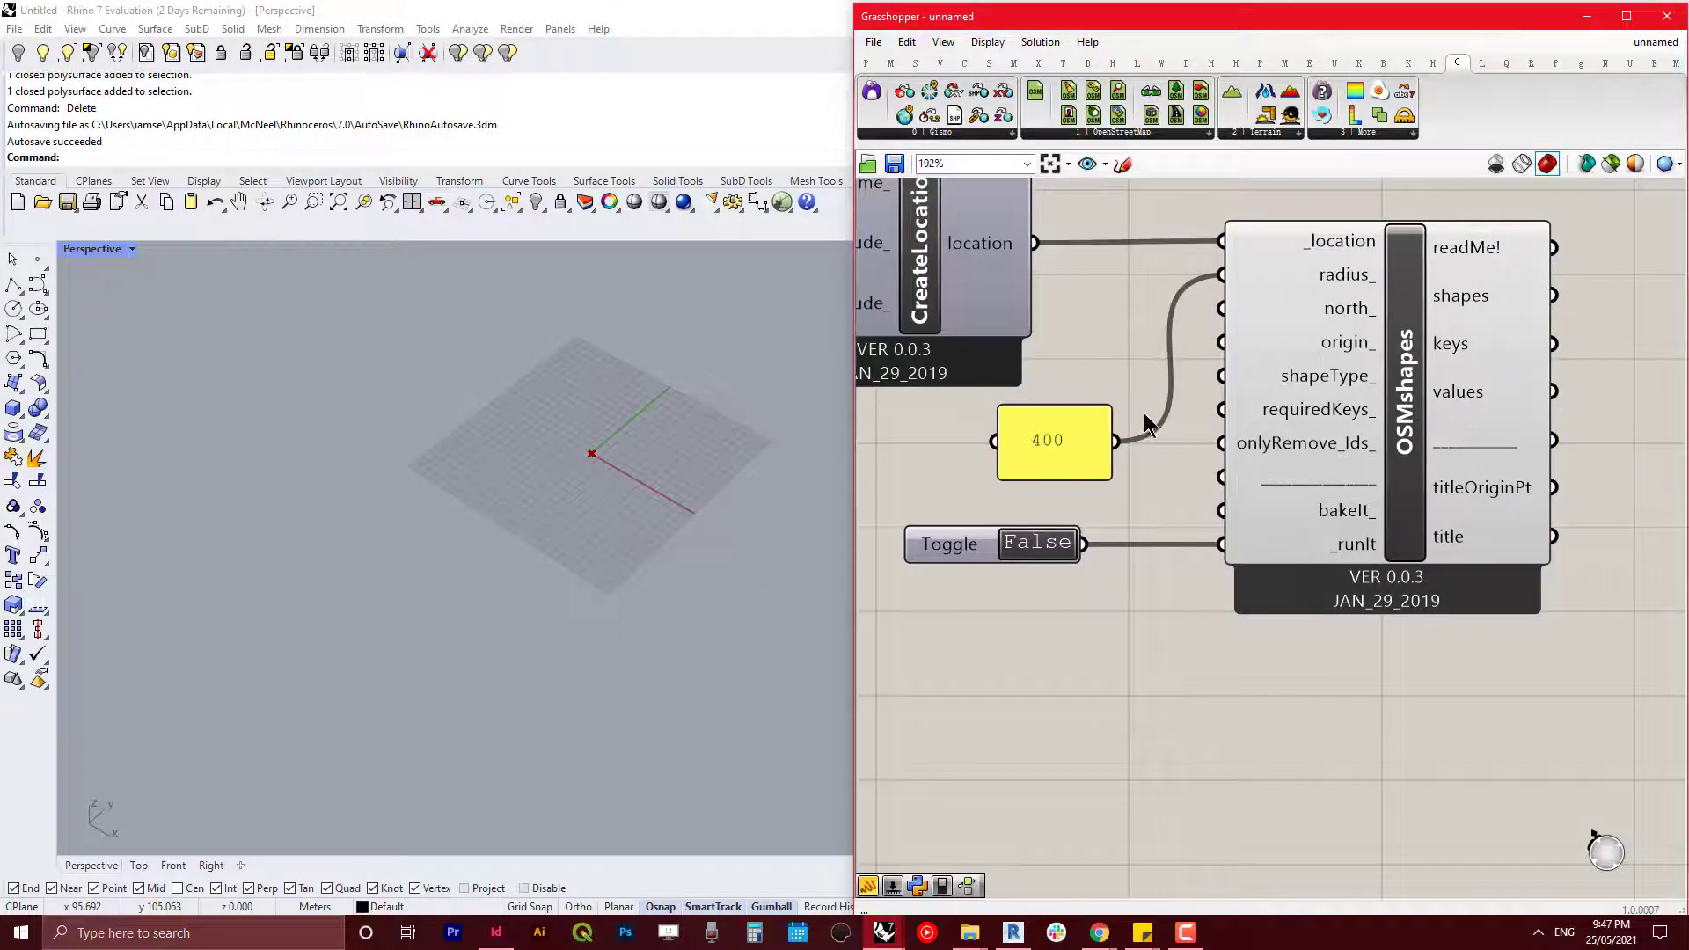
Step: Check the model units in Rhino's document properties with the Units command, and close the dialog without changes
left_click(750, 448)
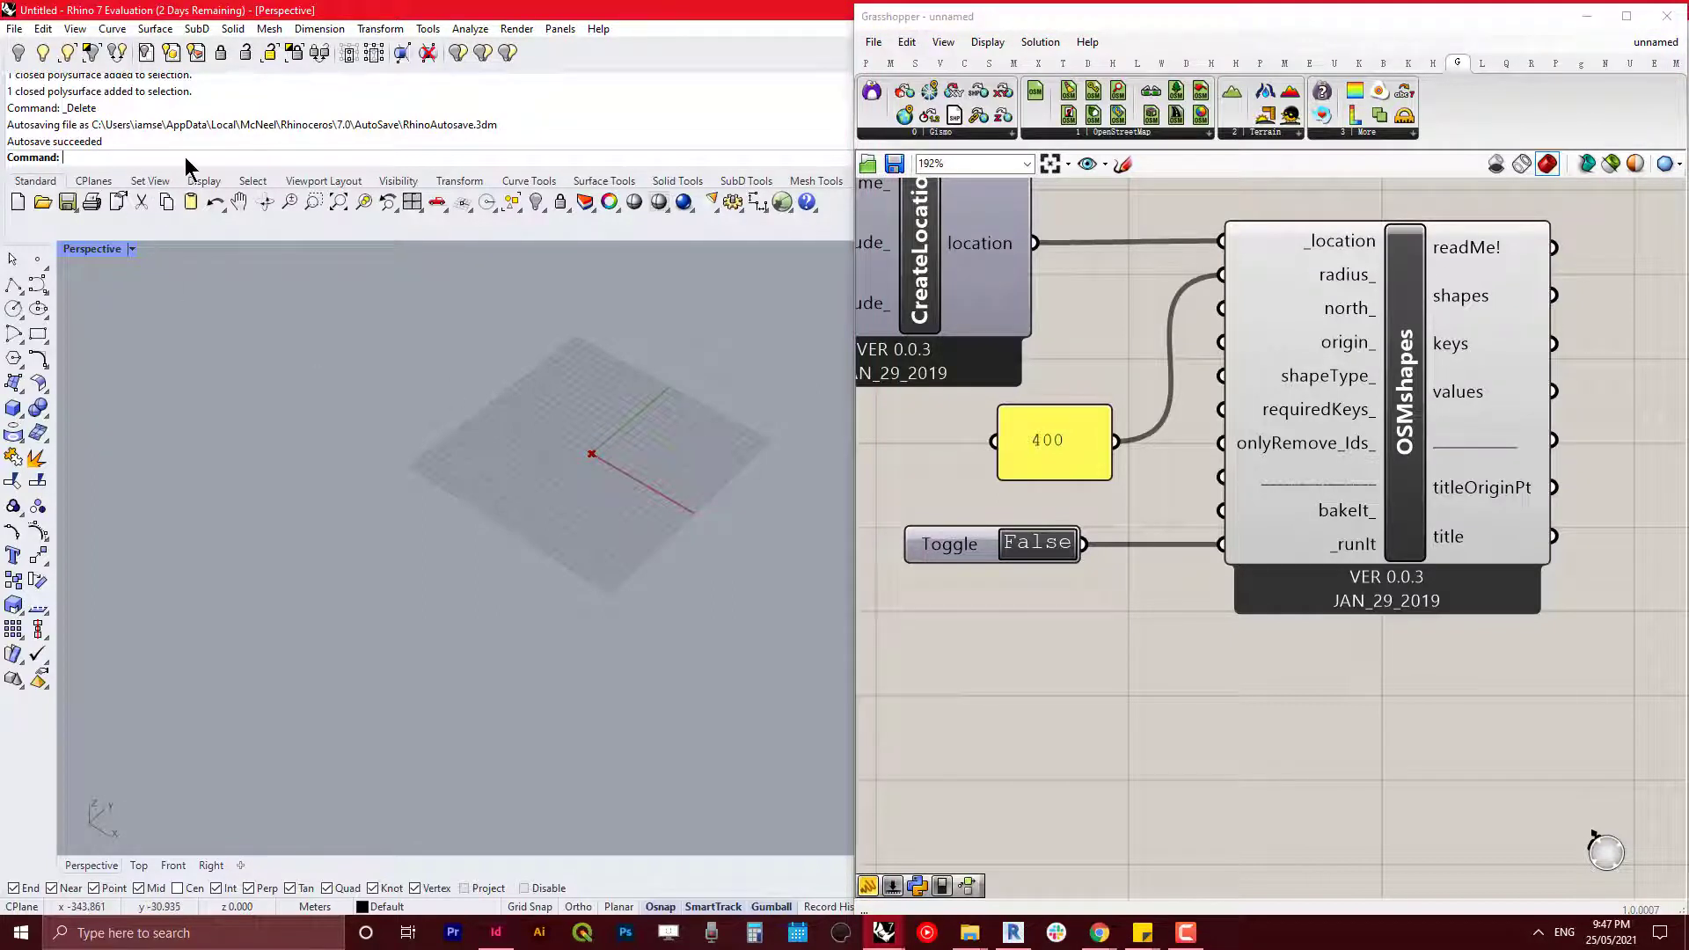
type("Units")
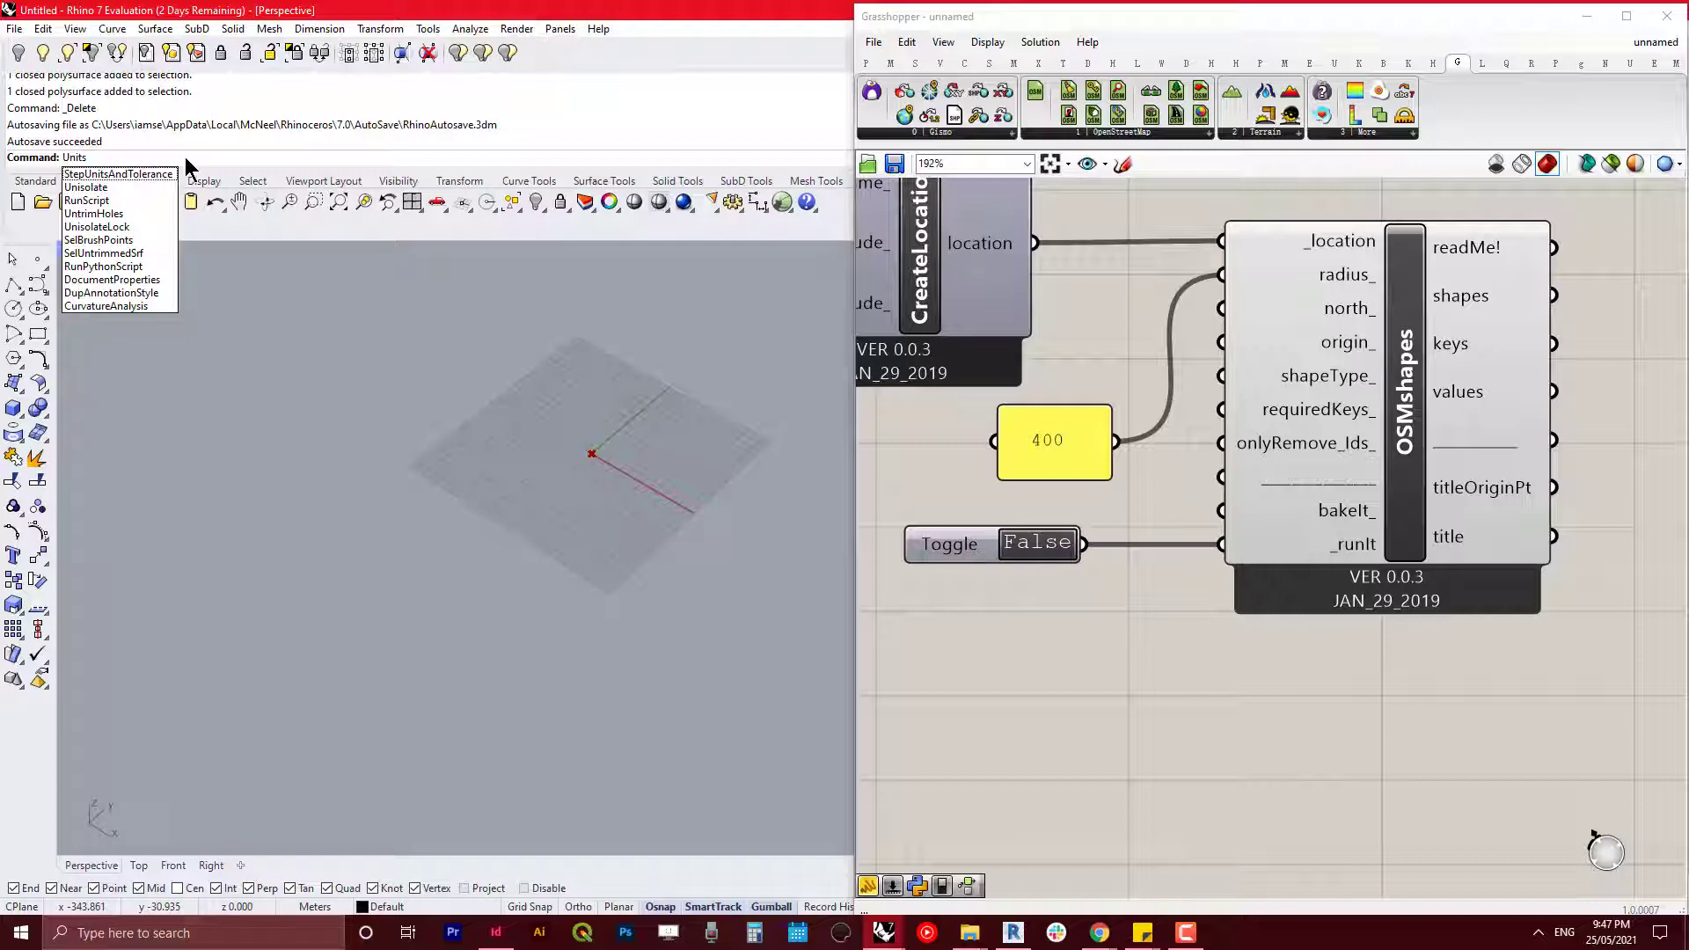
key("Return")
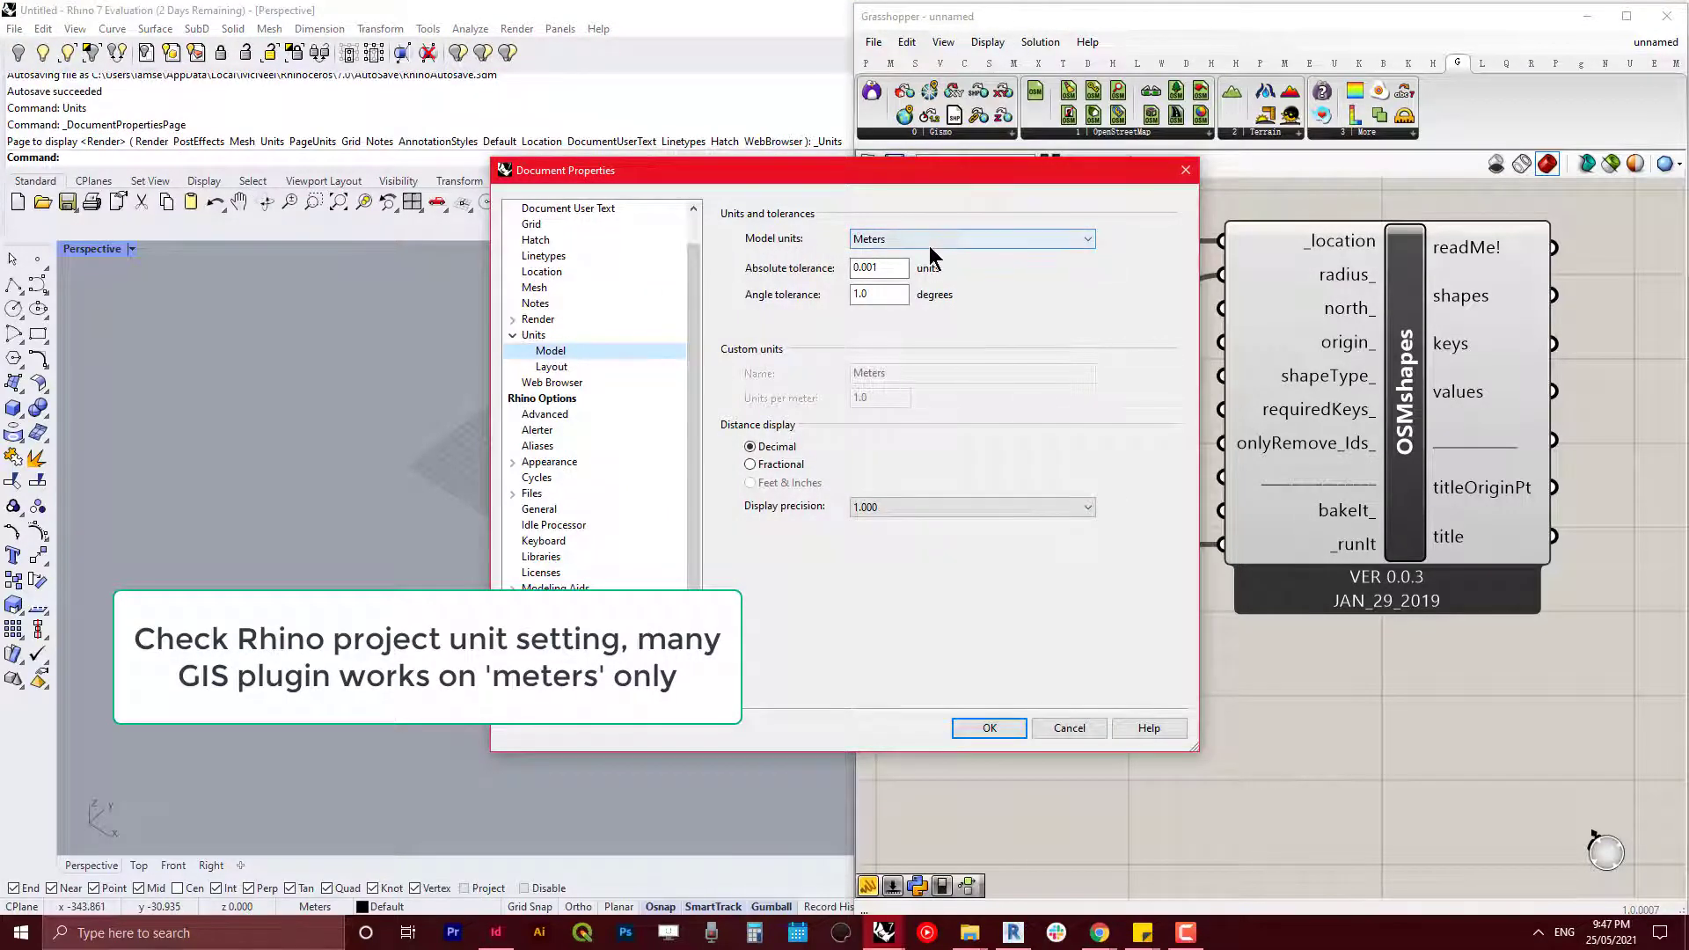
left_click(1092, 728)
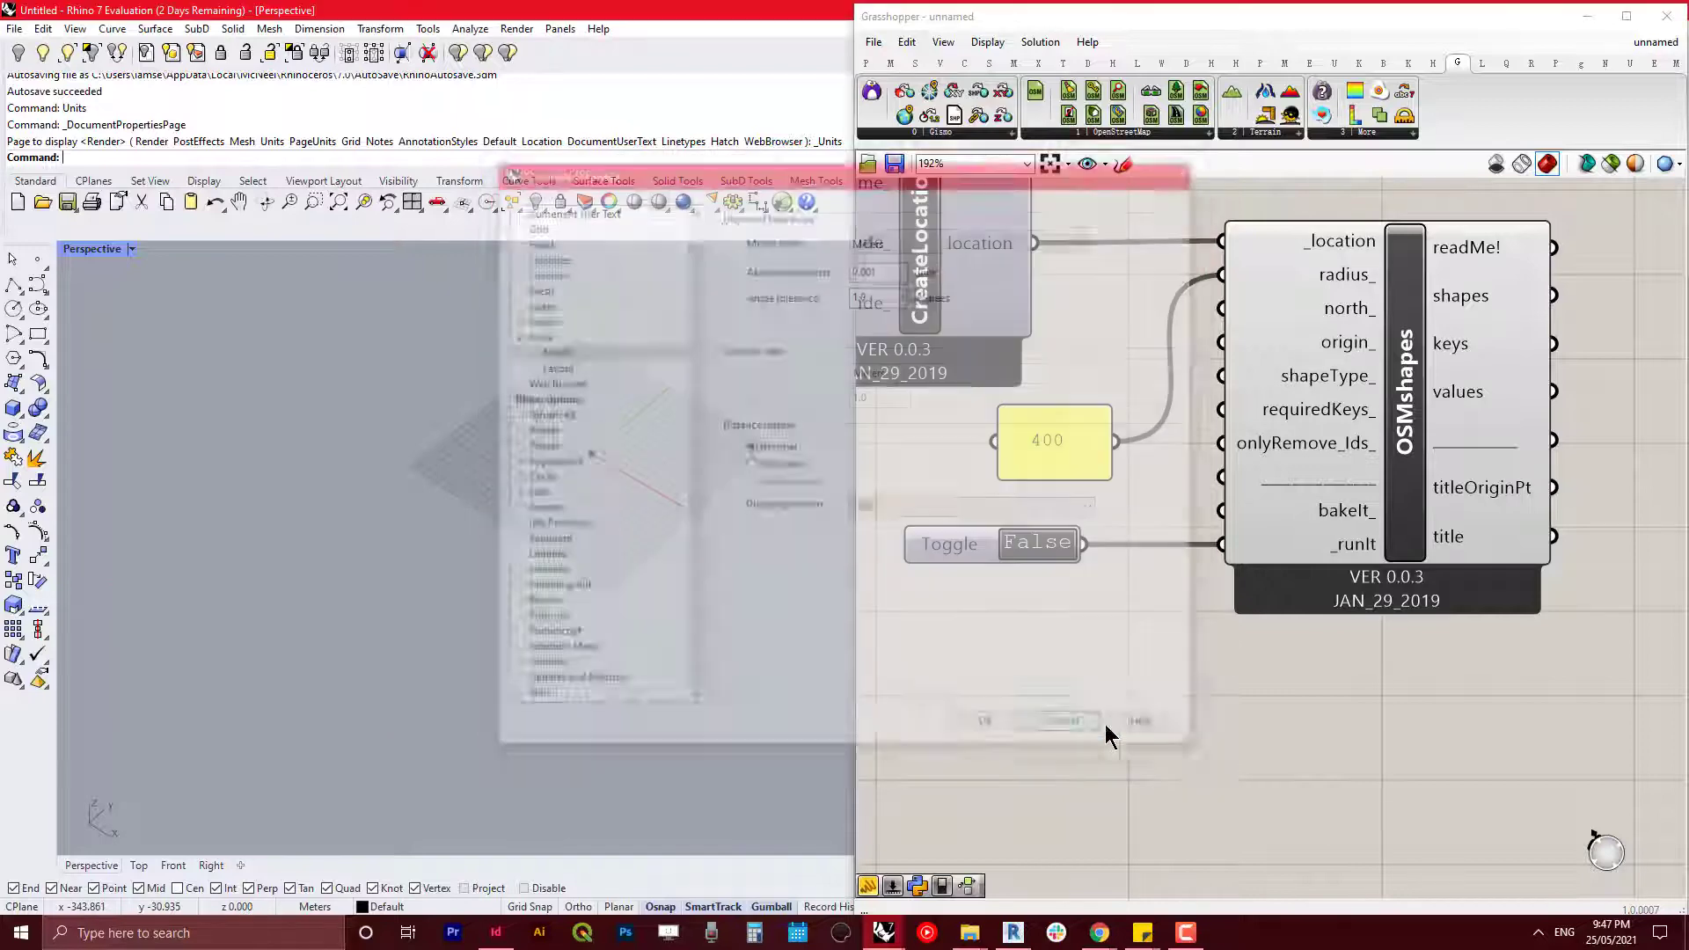
Step: Switch the Boolean Toggle to run OSMshapes for the site
scroll(1120, 708, "down", 3)
right_click_drag(1092, 643, 1065, 586)
scroll(1038, 492, "up", 3)
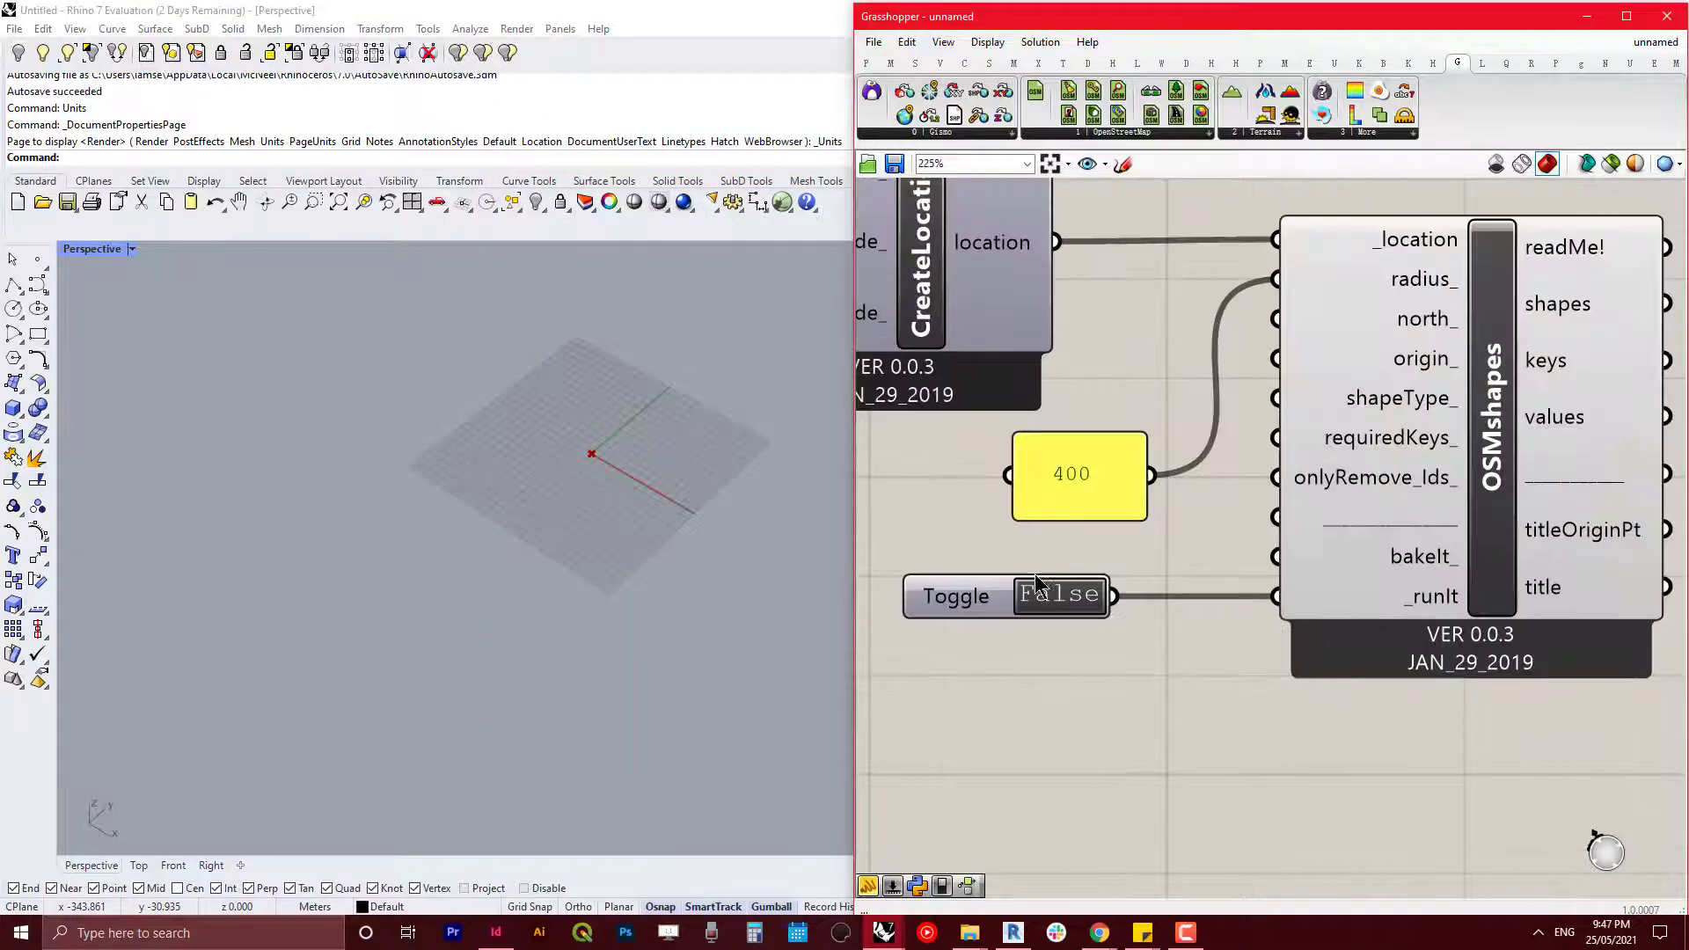
scroll(1082, 614, "down", 3)
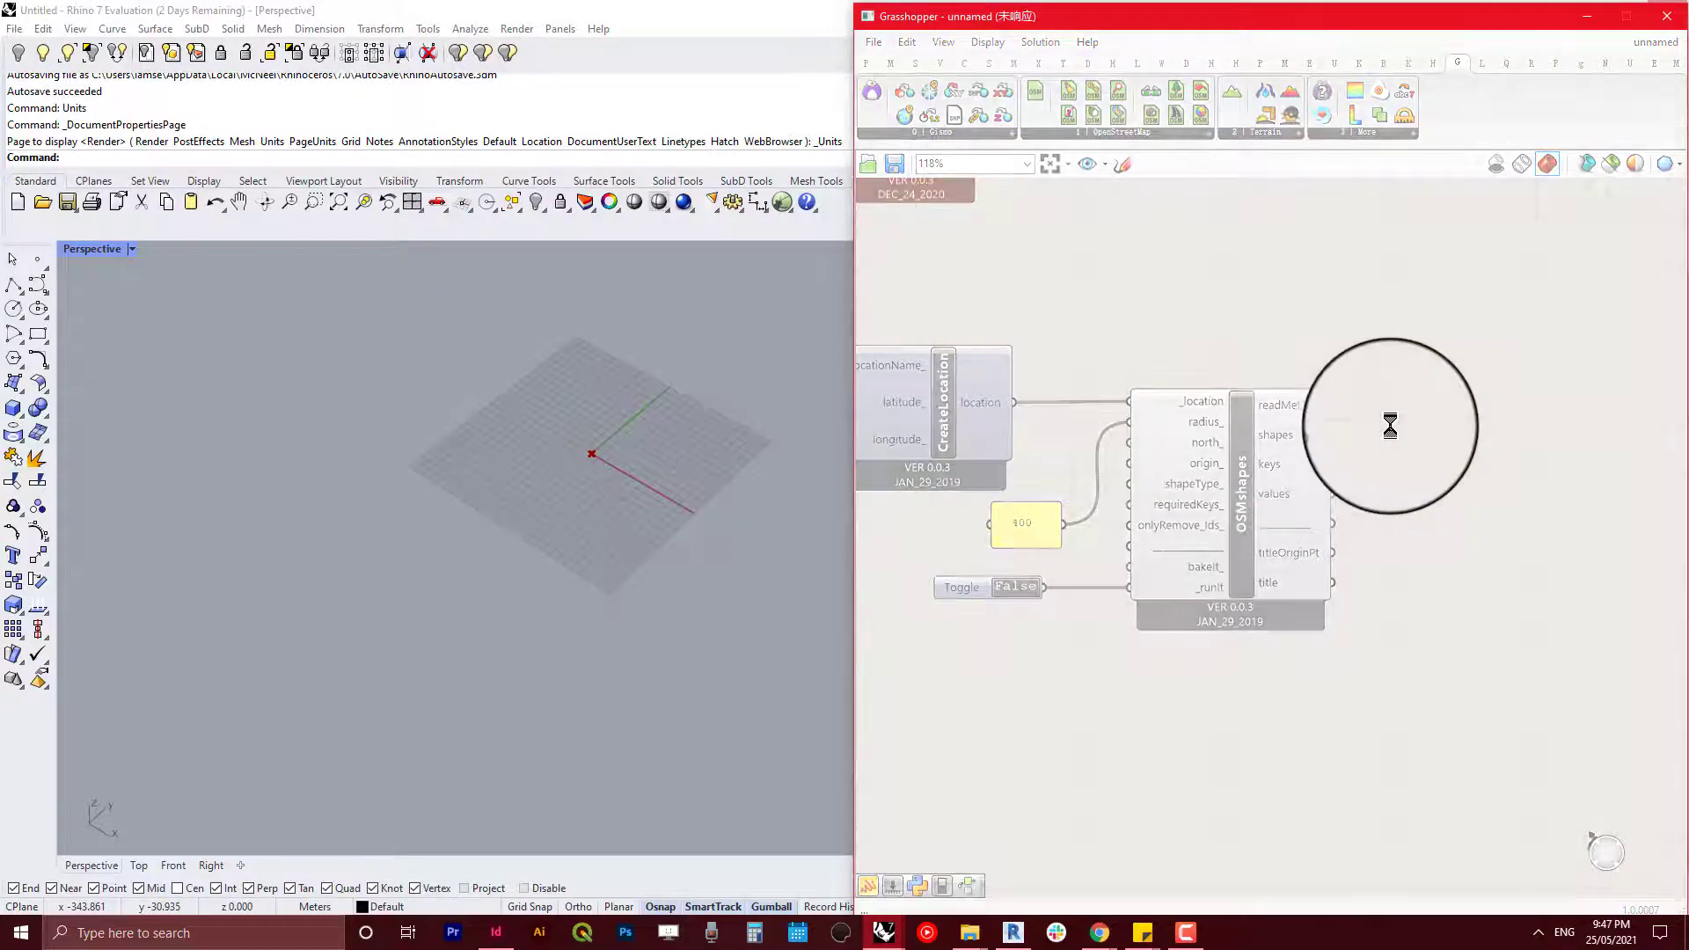
Step: Switch to the AURIN website in a maximized Chrome window and sign in to the AURIN Portal through the Swinburne login
left_click(1099, 933)
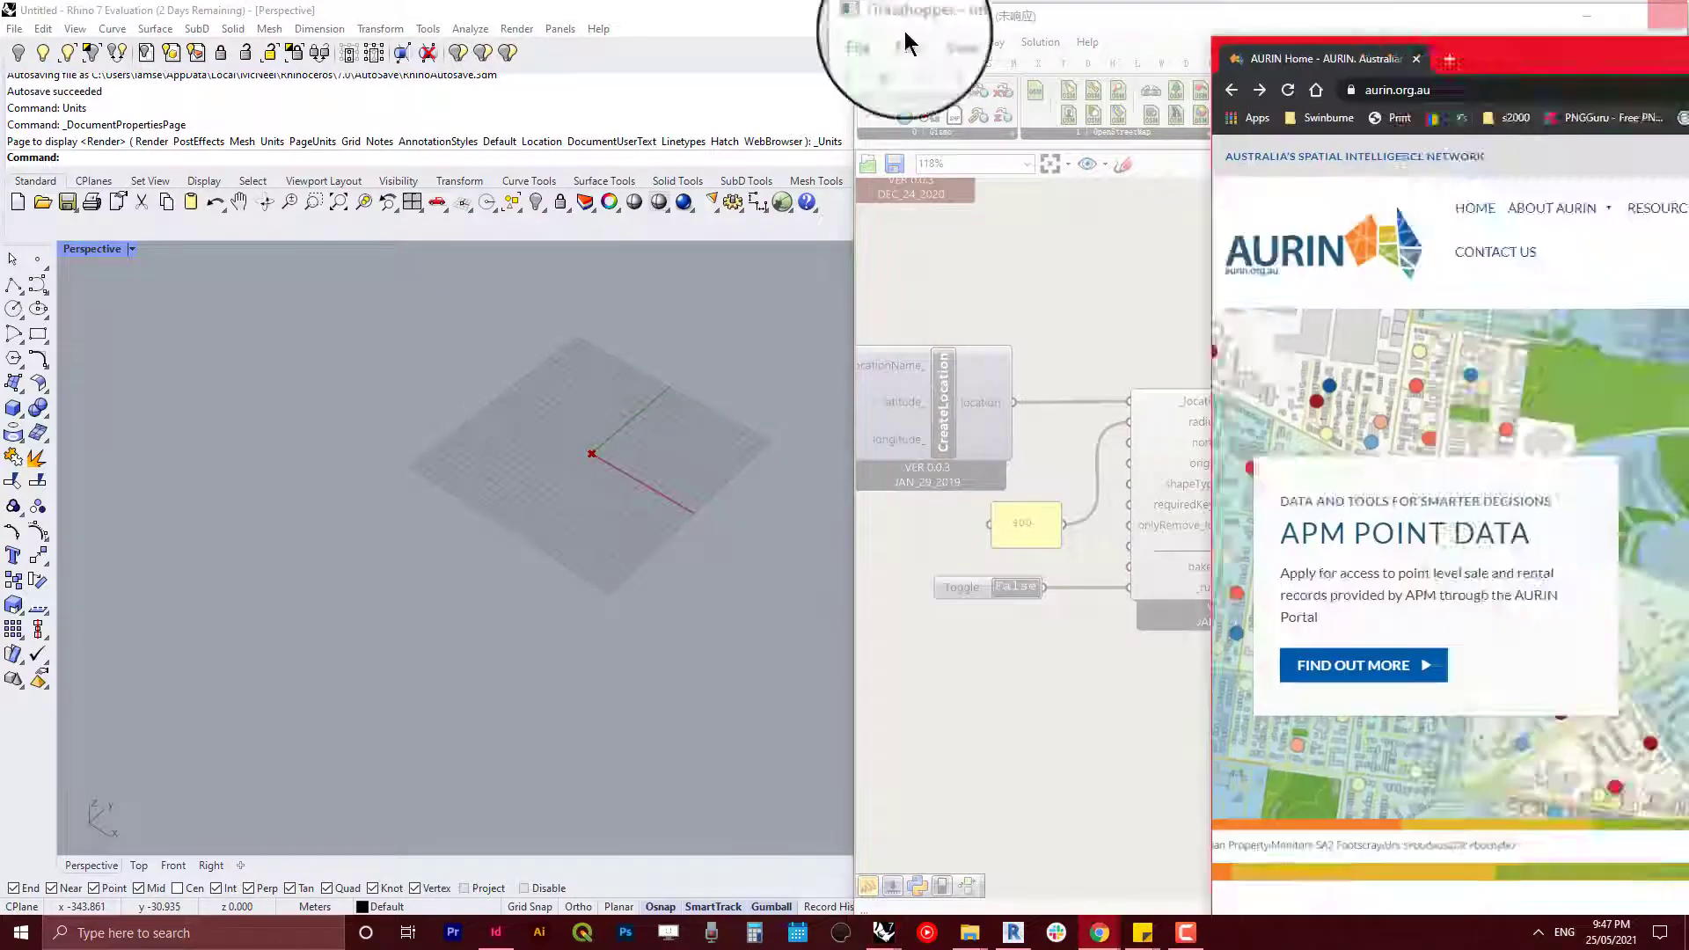
left_click_drag(955, 38, 684, 42)
double_click(685, 42)
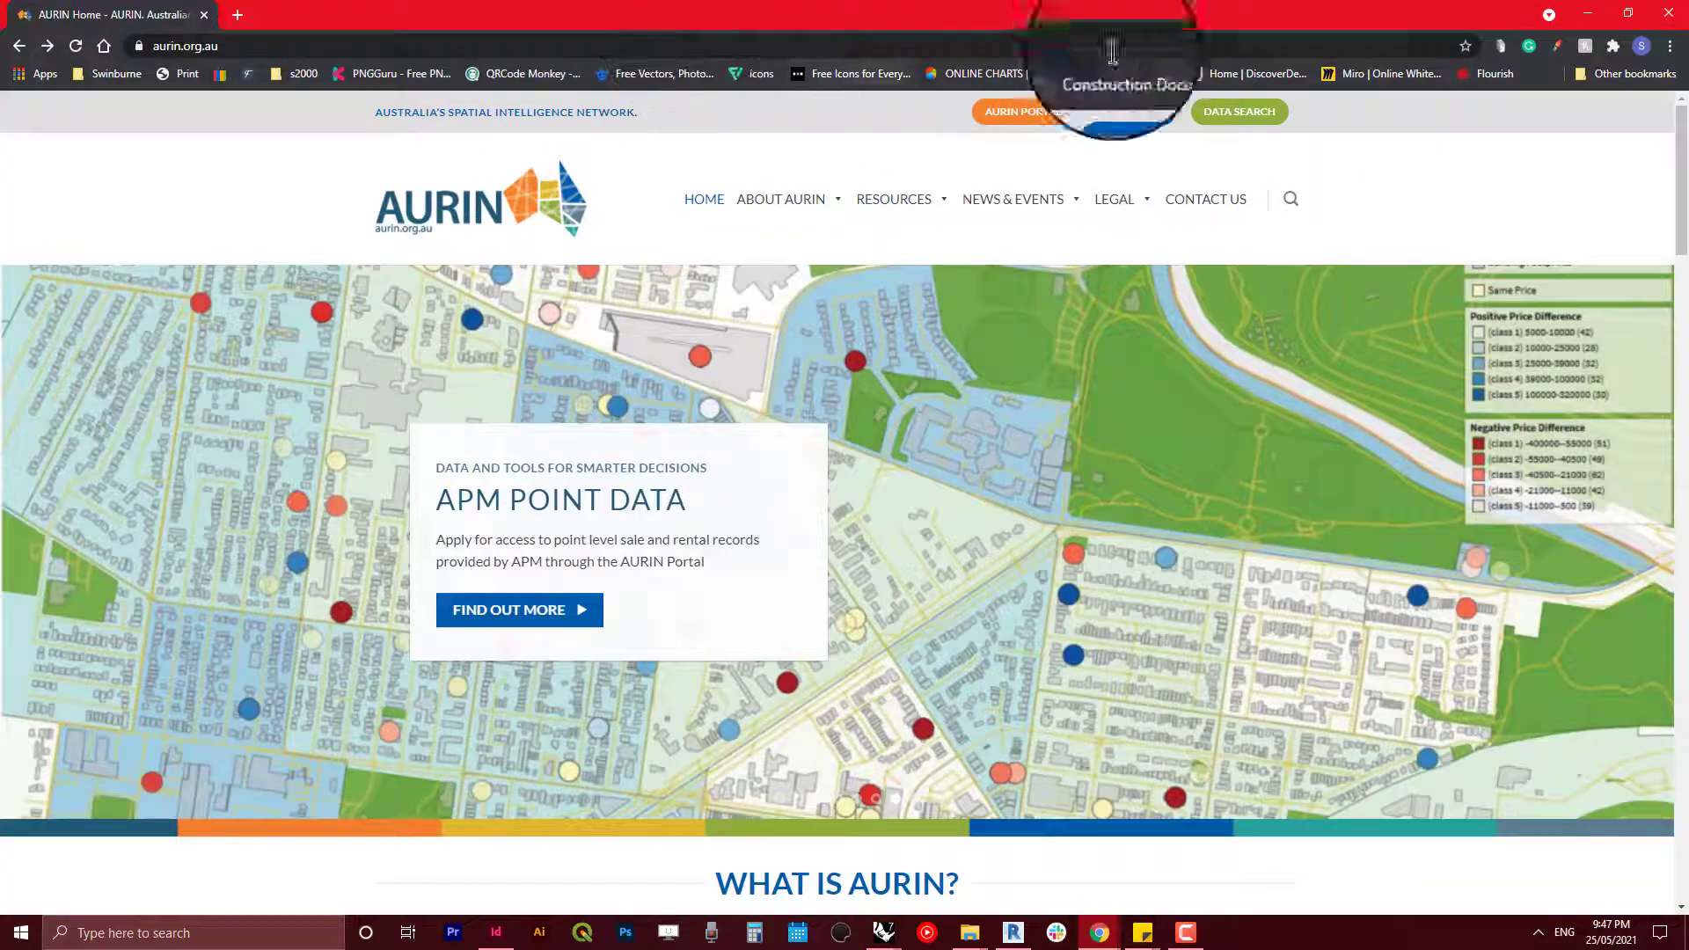
left_click(1020, 113)
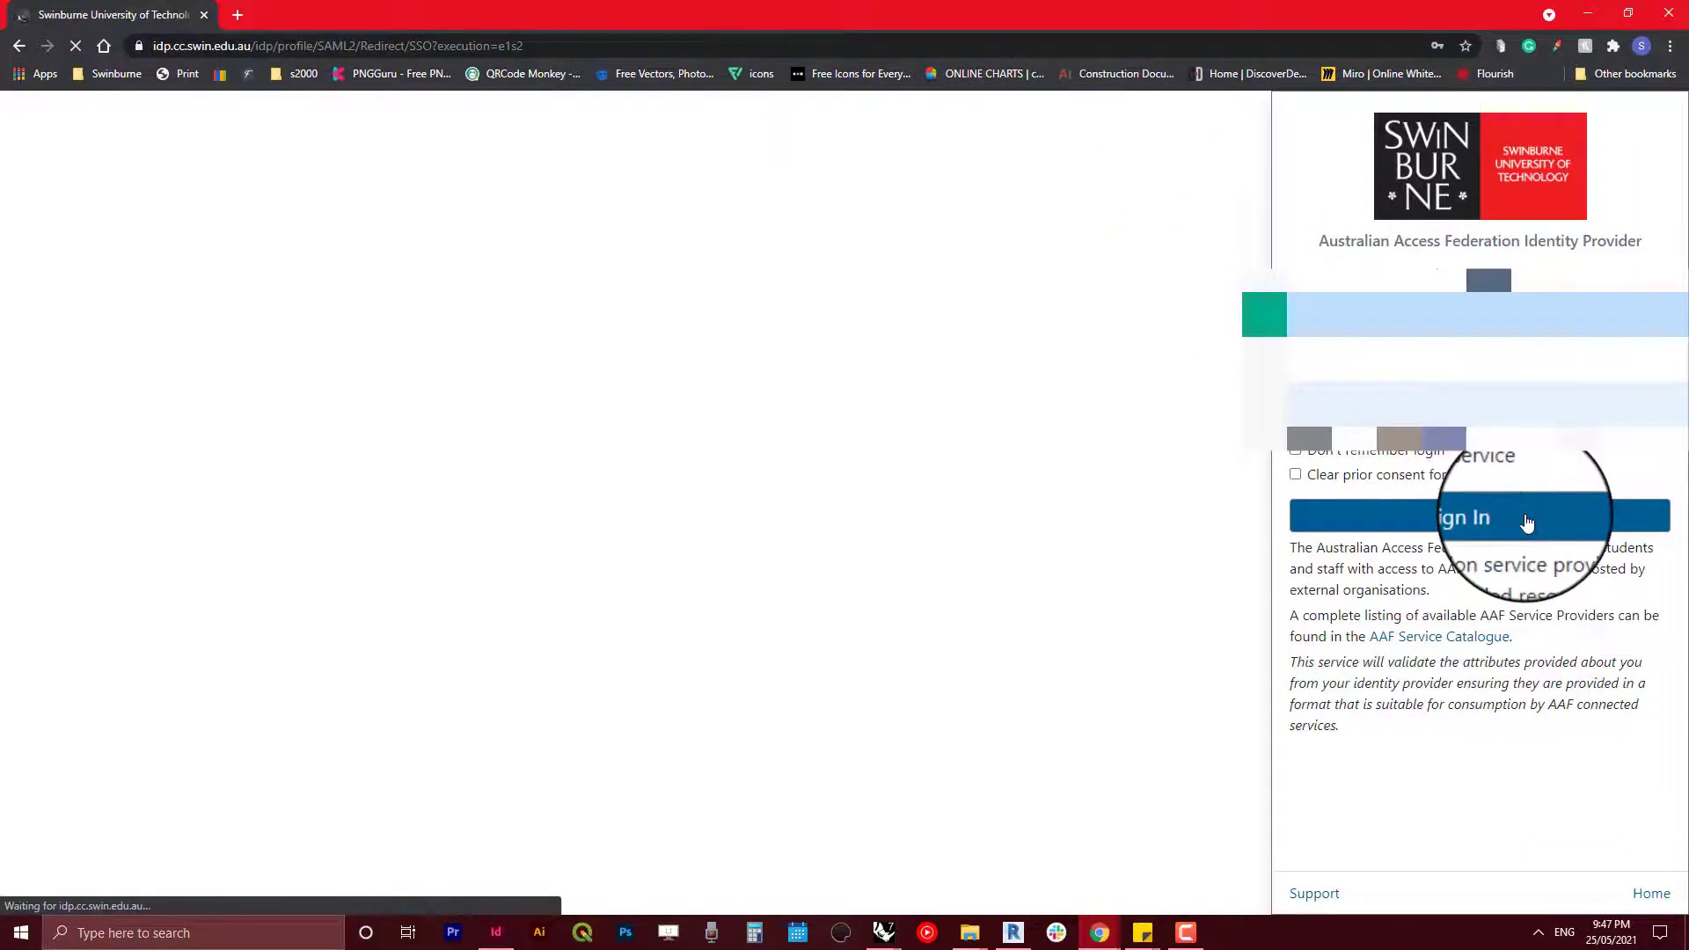
left_click(1527, 522)
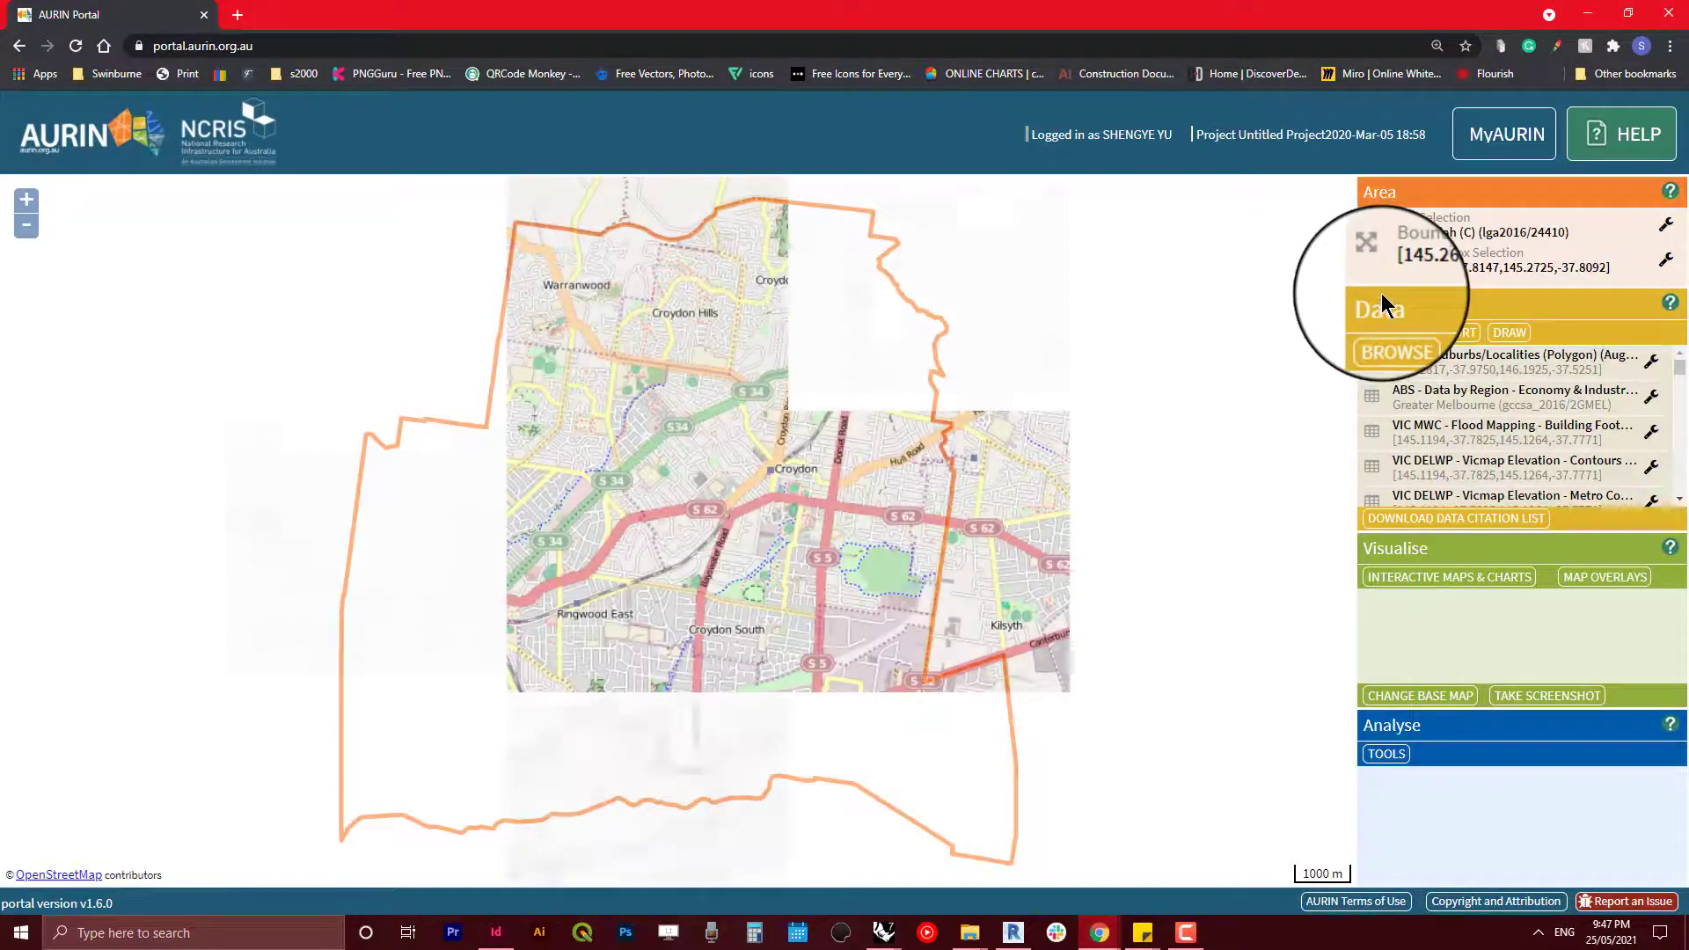
left_click(1468, 268)
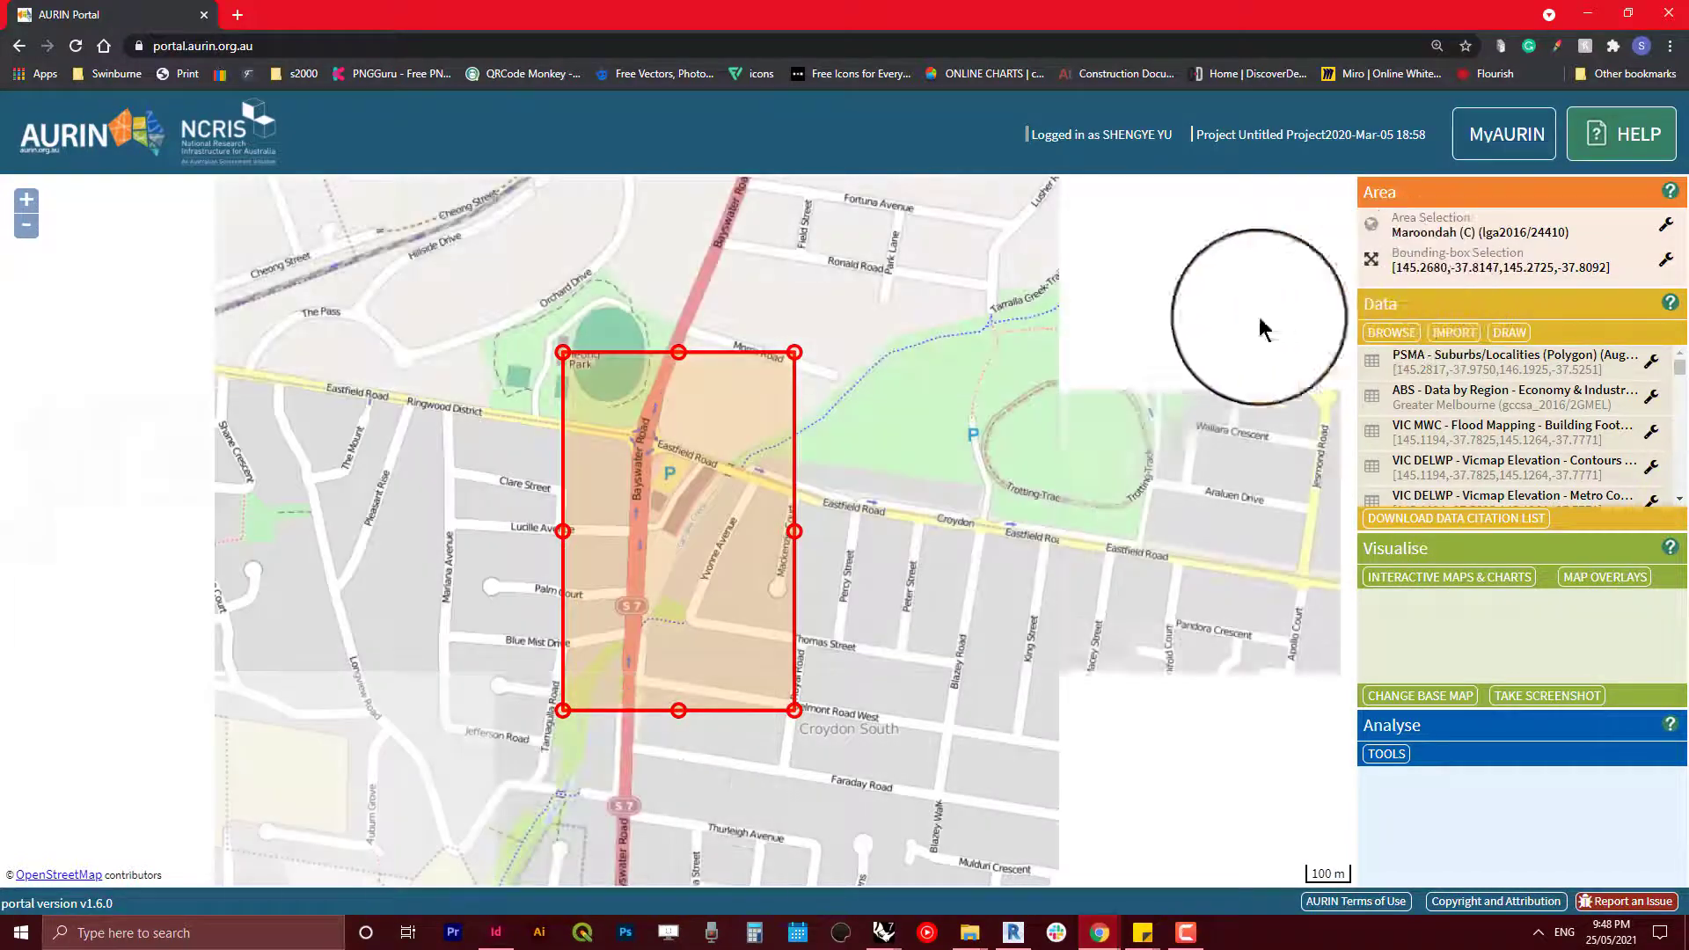
scroll(939, 526, "down", 2)
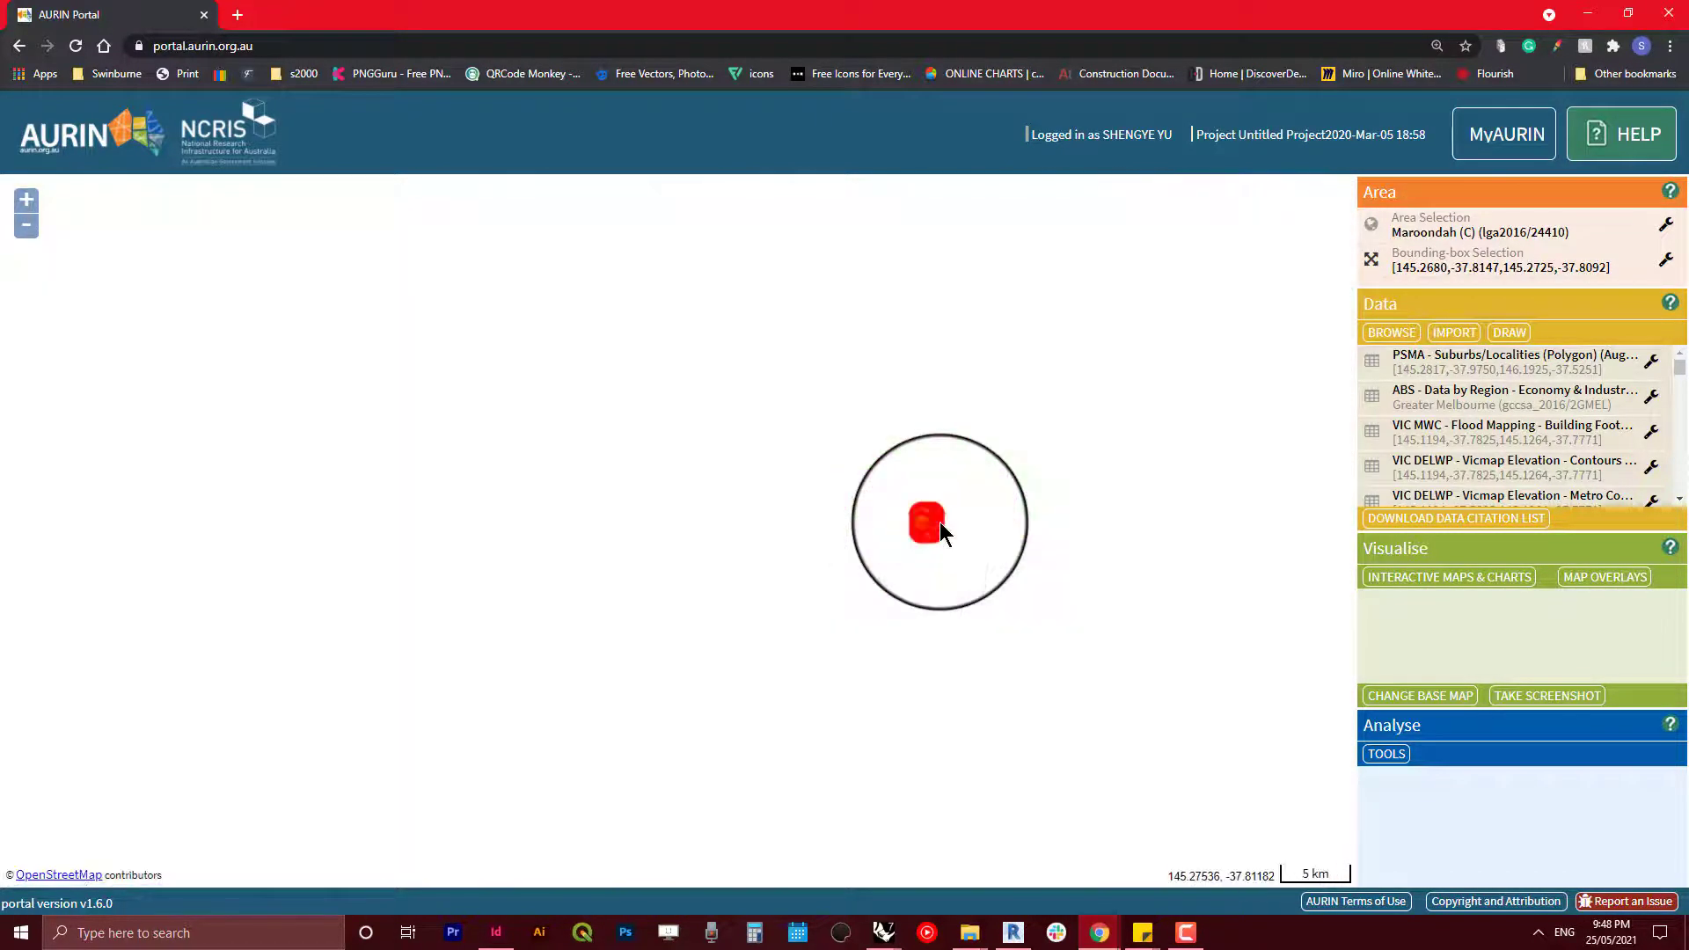
left_click_drag(969, 574, 1179, 475)
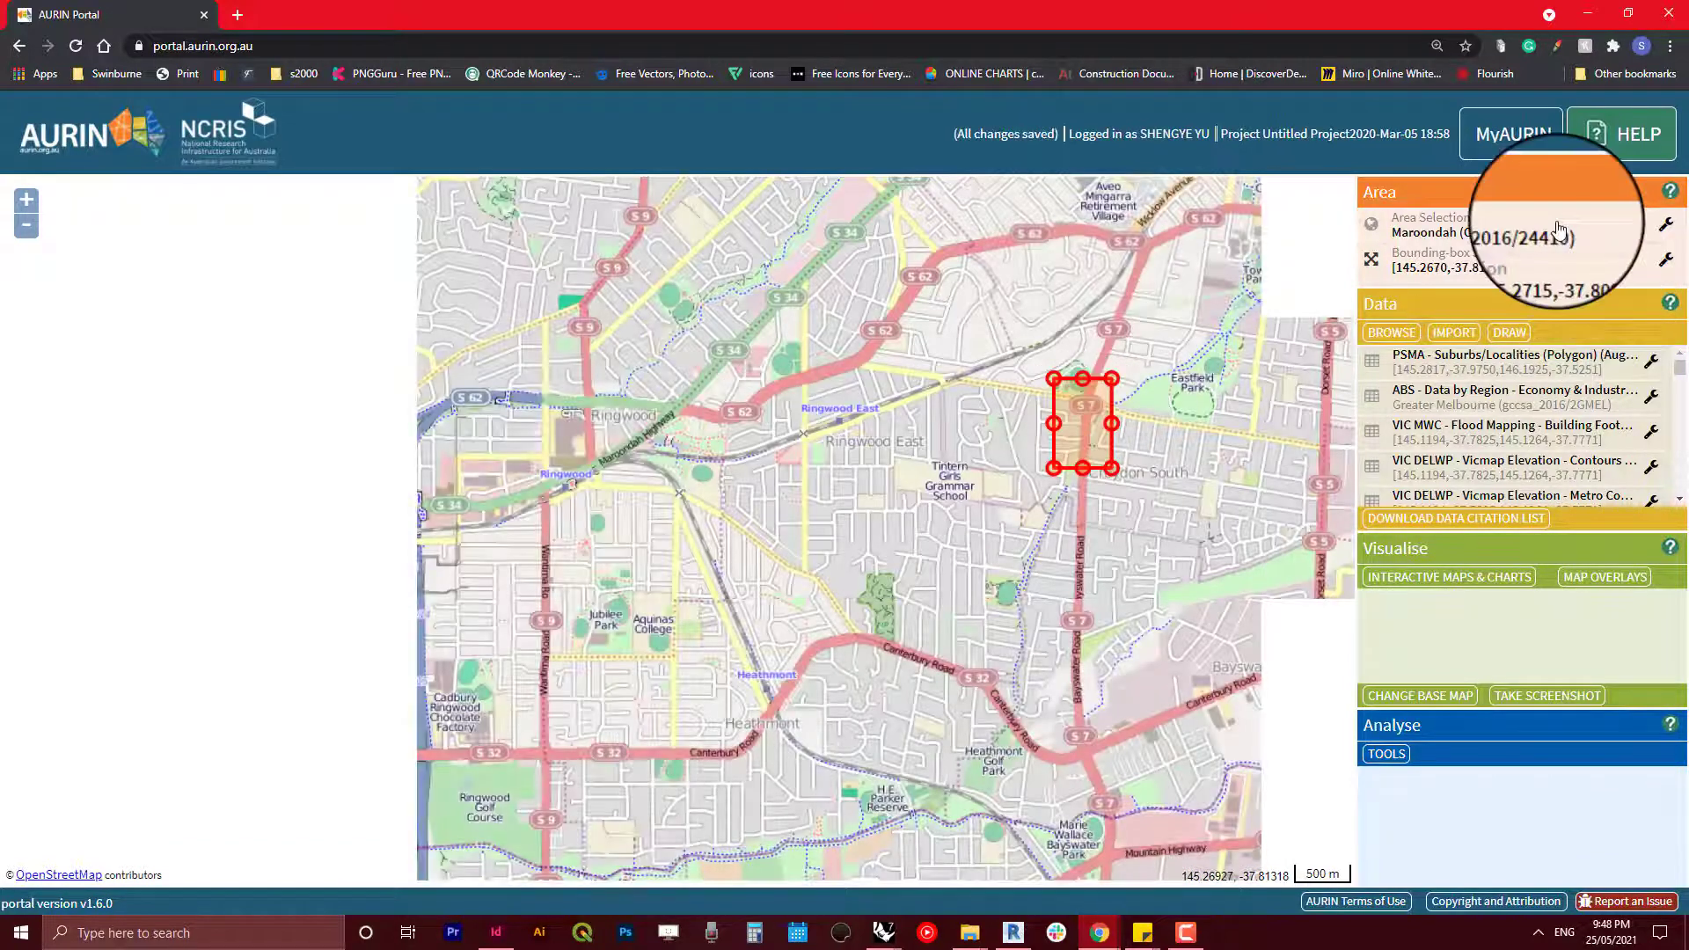
left_click(1558, 228)
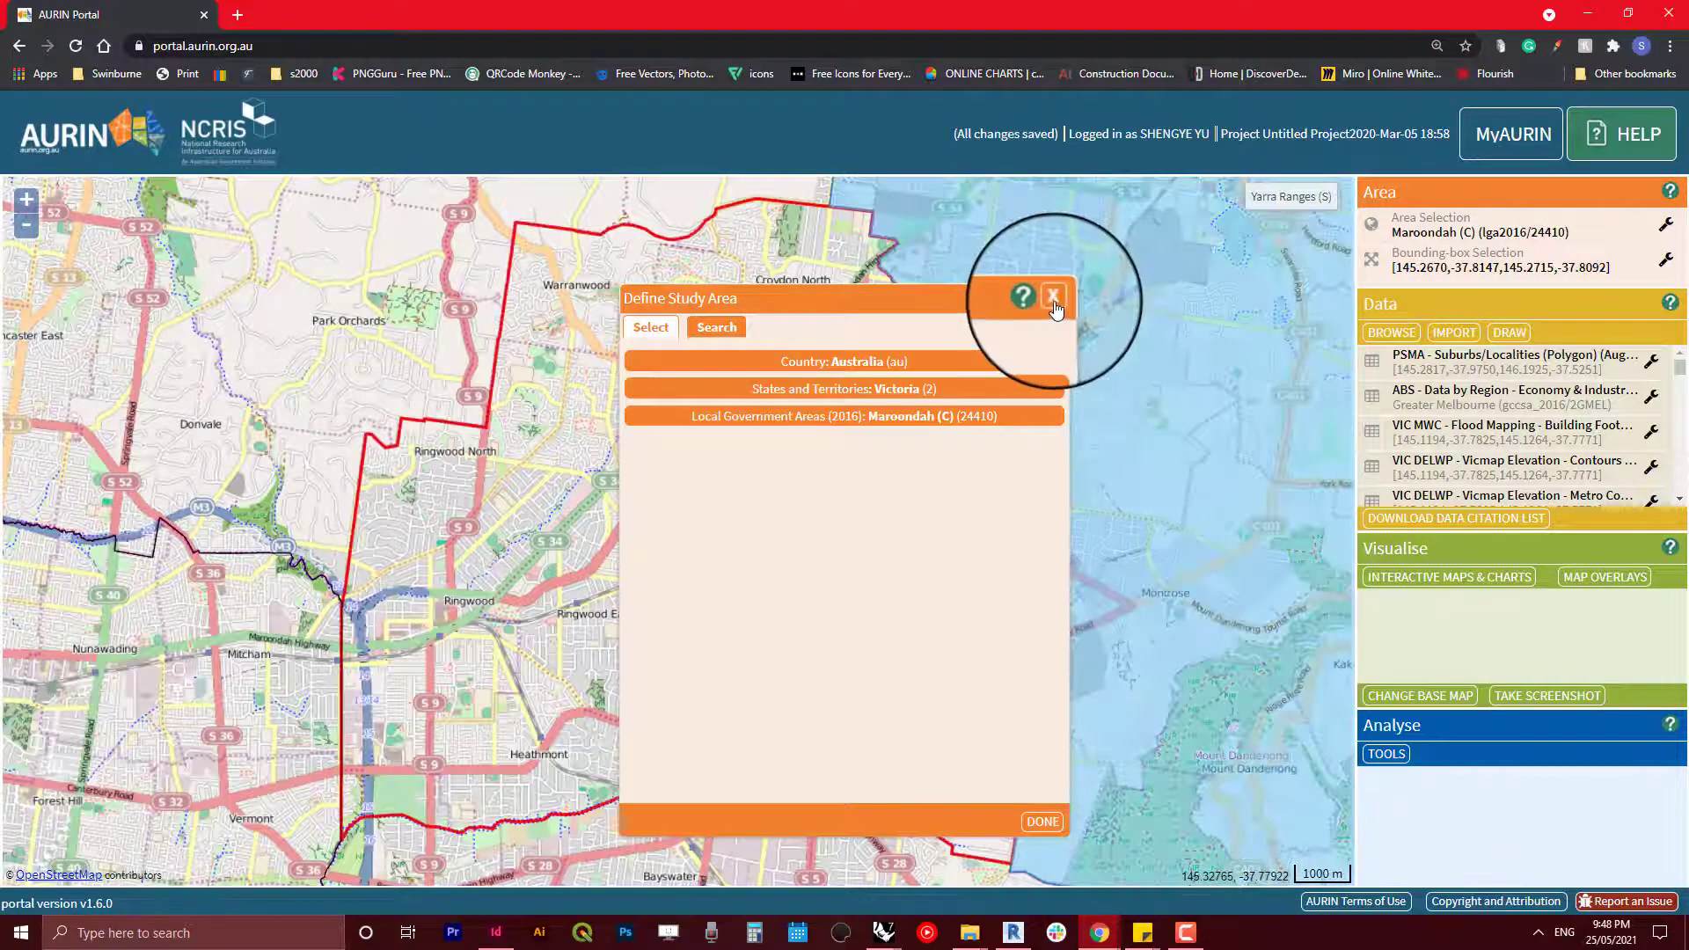
left_click(1053, 298)
Step: Reopen the bounding-box selection and move the box west from Croydon South to the area just below Heatherdale
left_click(1546, 267)
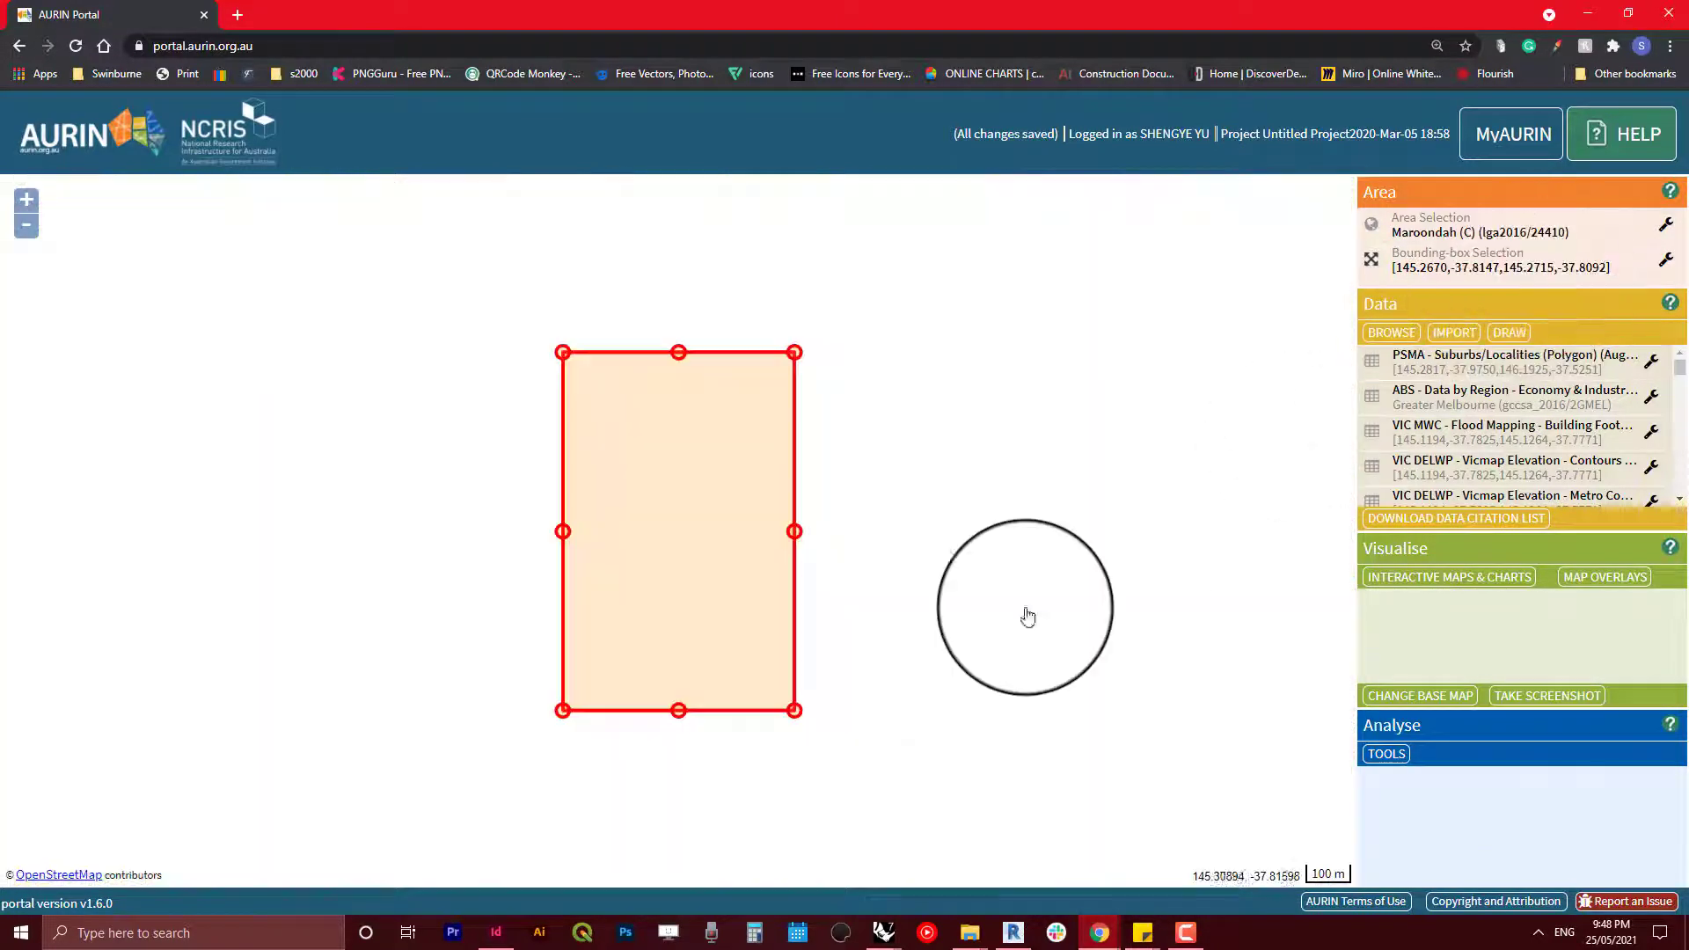
left_click_drag(1085, 499, 865, 629)
scroll(871, 629, "down", 3)
scroll(922, 626, "up", 2)
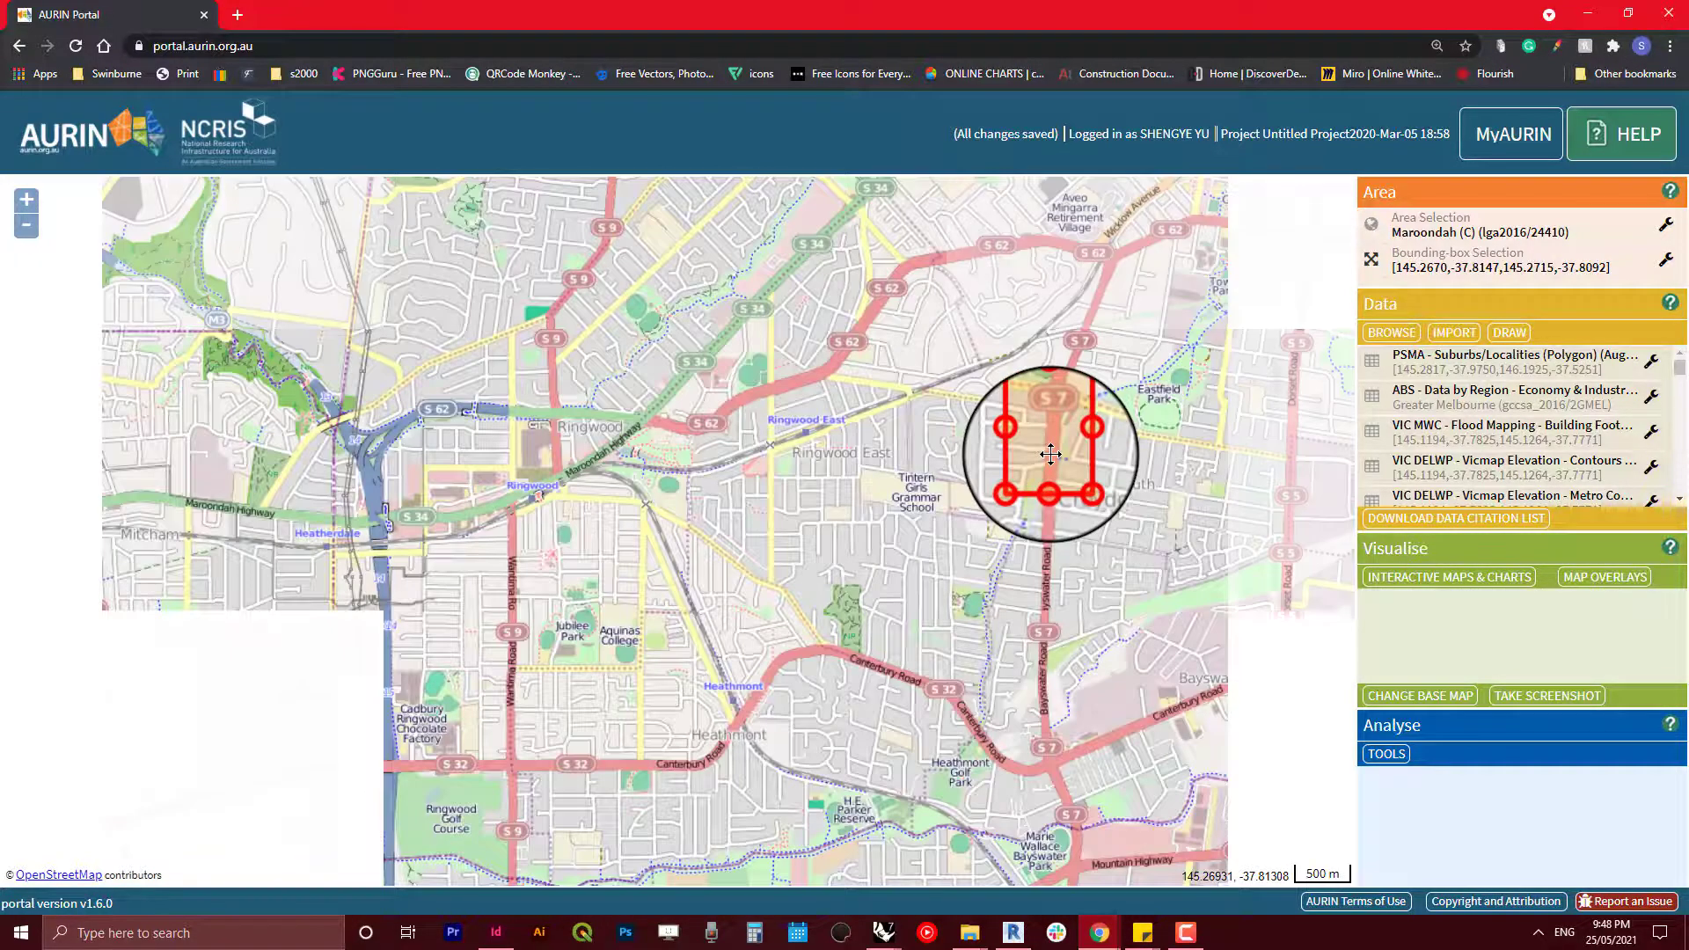
left_click_drag(1051, 454, 423, 600)
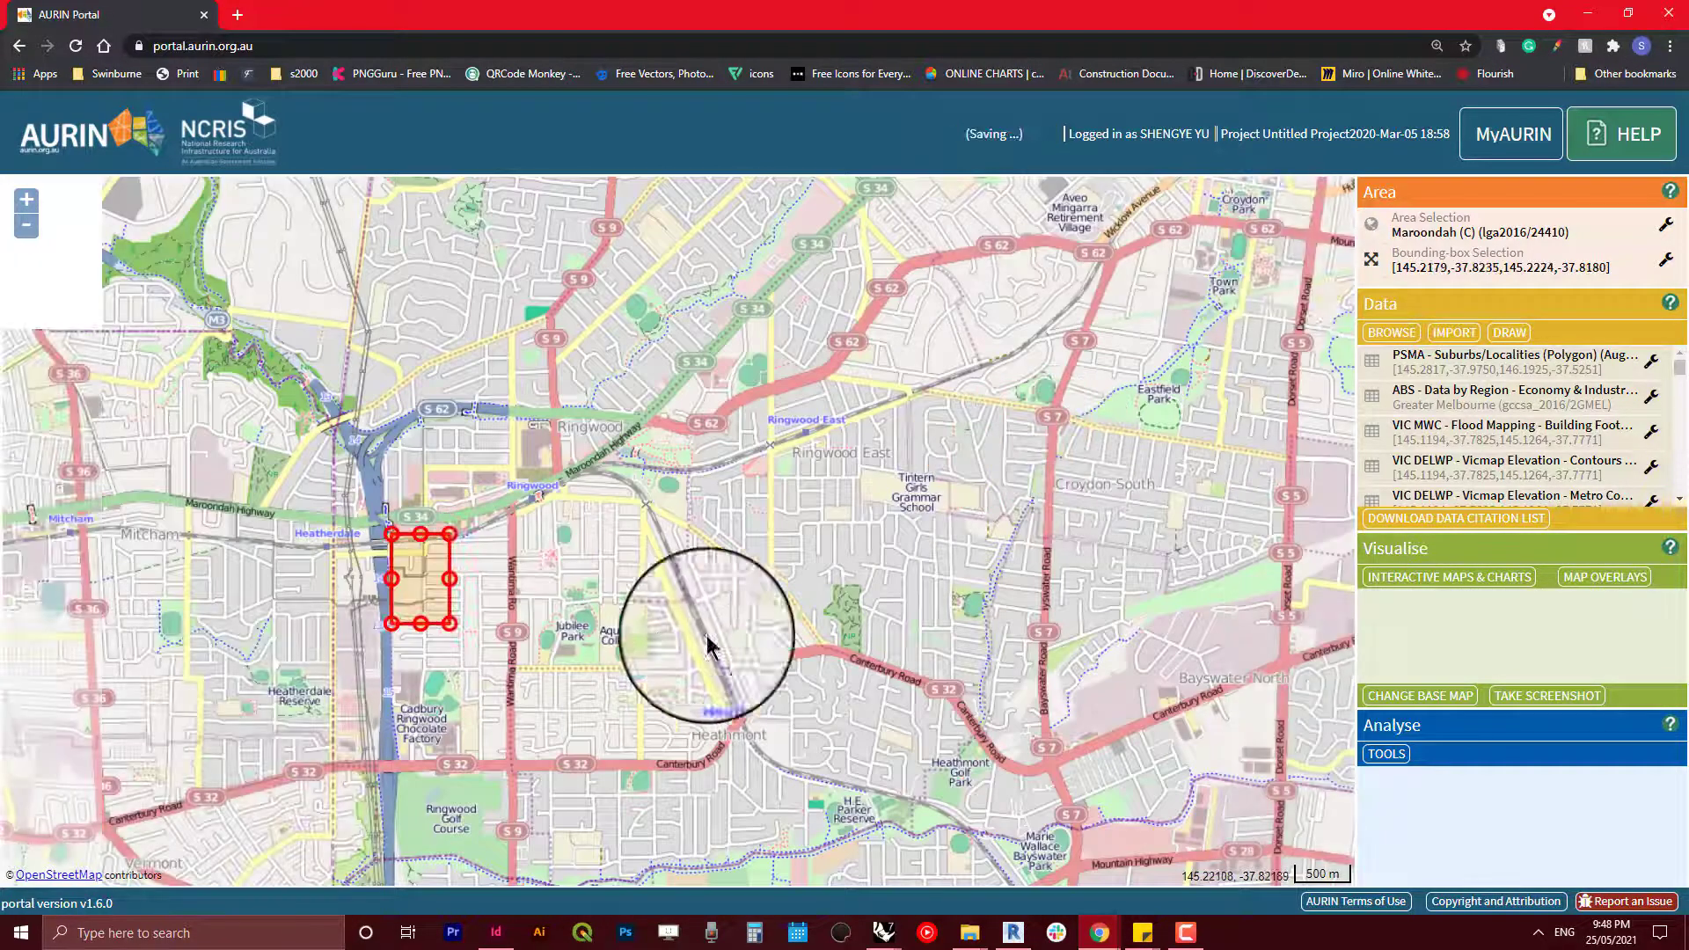
Step: Enlarge the bounding box and move it southwest across Melbourne until it covers Caulfield
left_click_drag(746, 641, 1312, 463)
scroll(1030, 480, "down", 3)
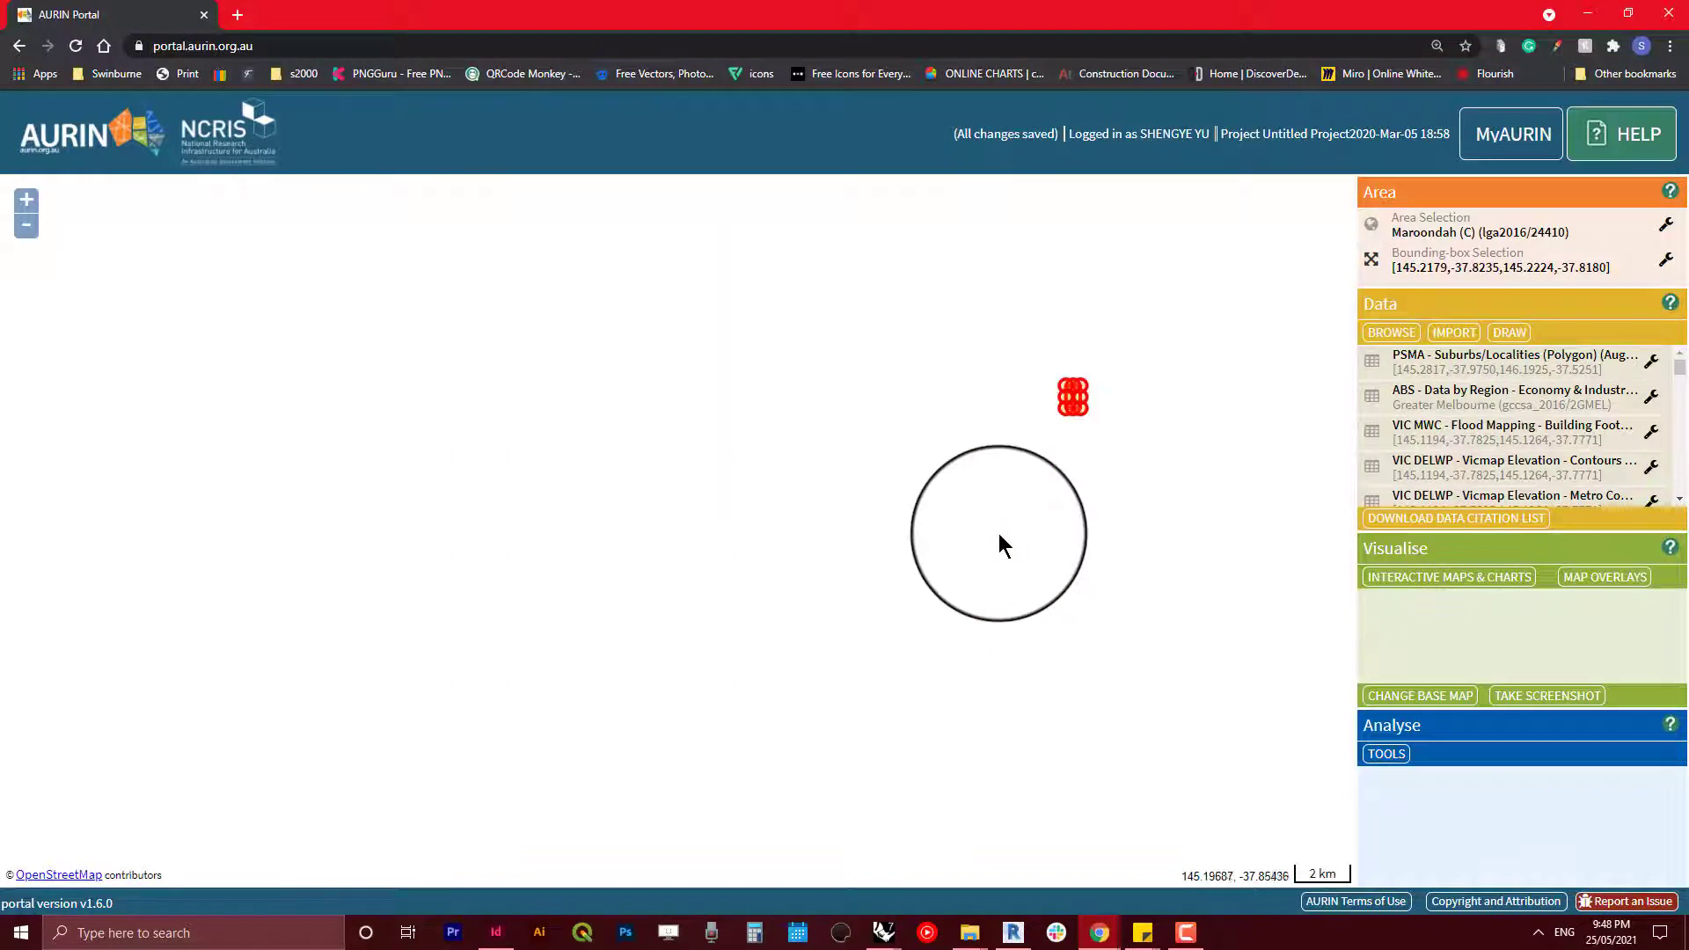
left_click_drag(996, 540, 1135, 505)
scroll(1150, 478, "down", 2)
scroll(1169, 455, "up", 3)
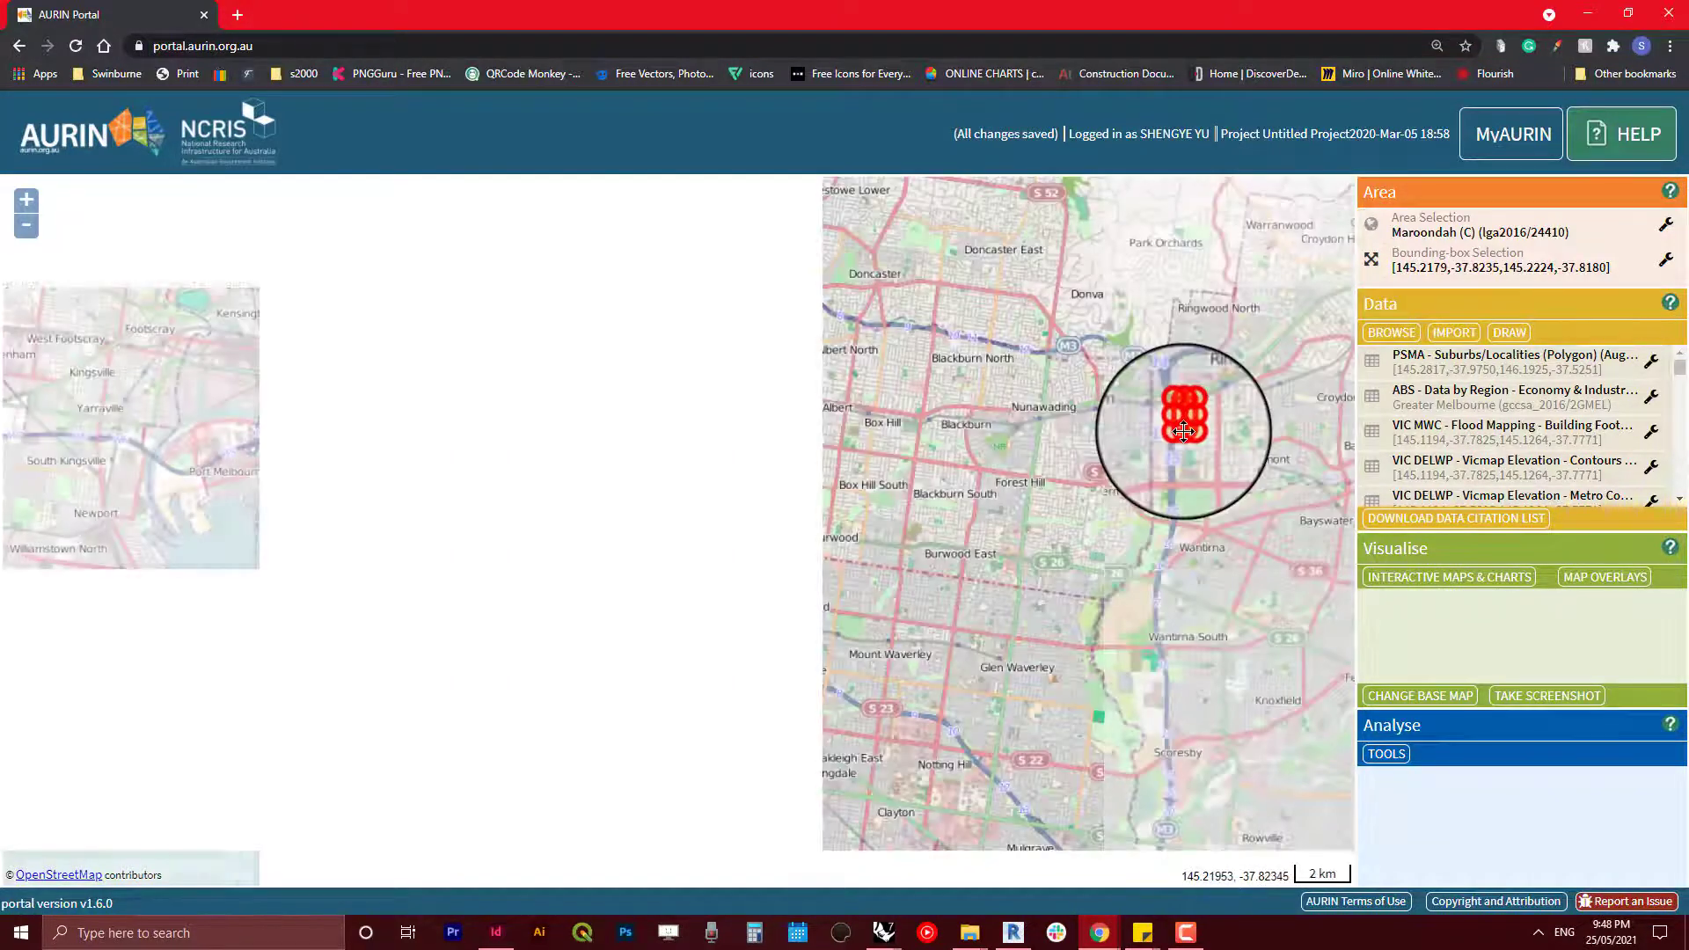
left_click_drag(1175, 432, 1010, 549)
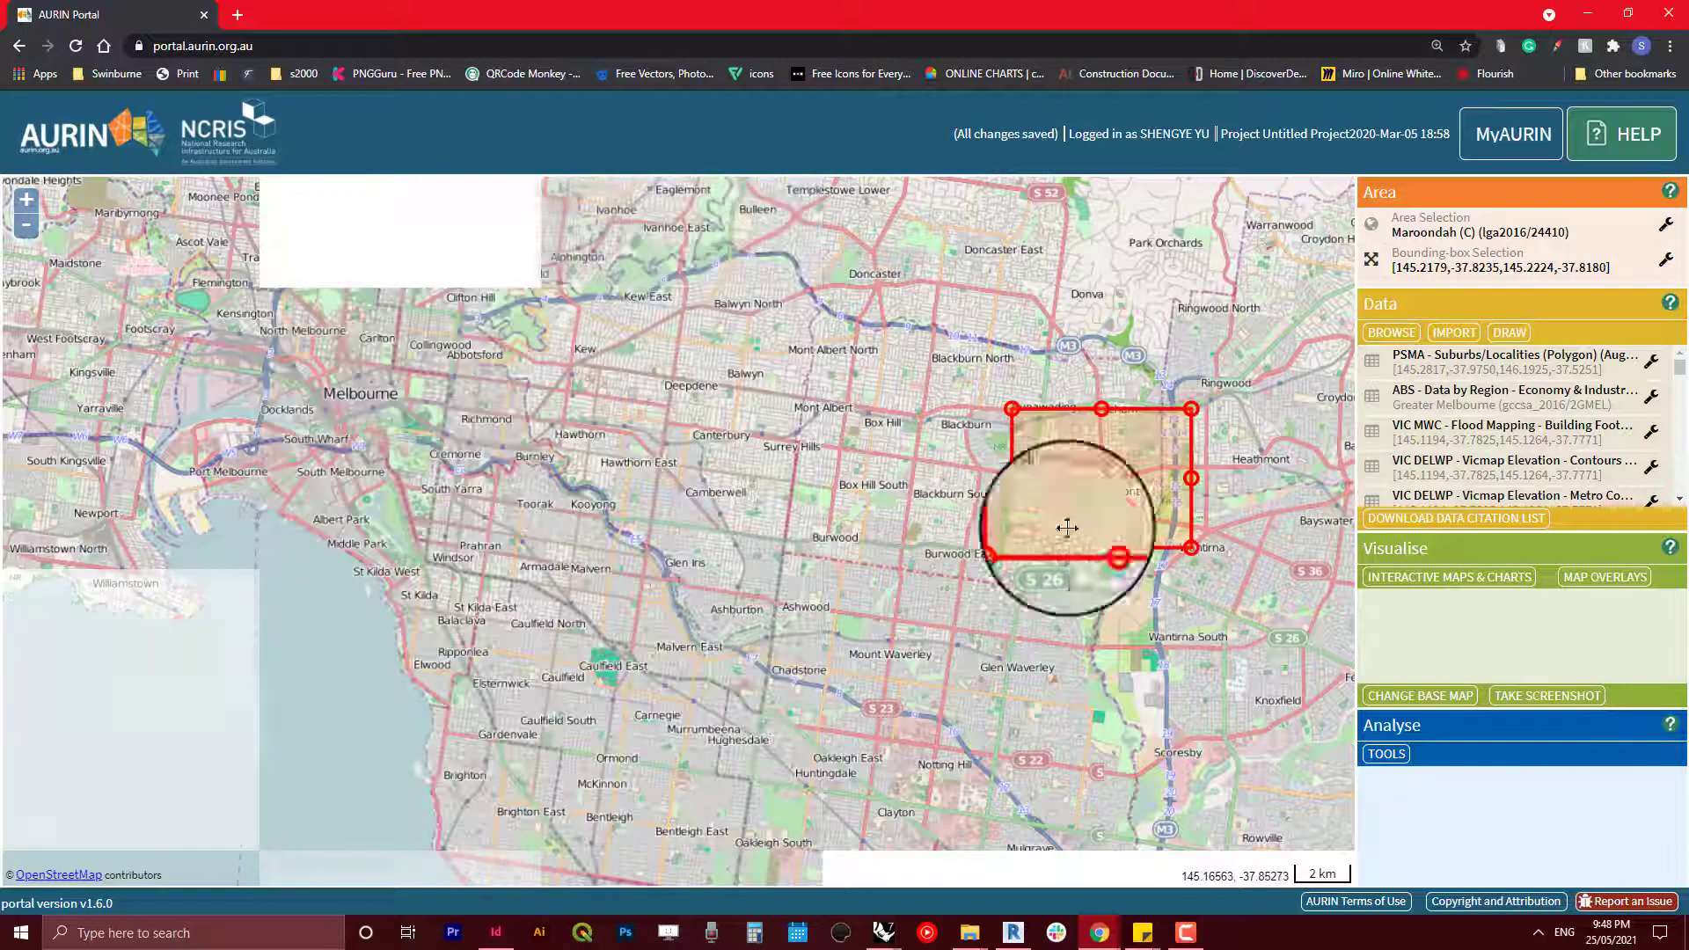
left_click_drag(1155, 490, 626, 642)
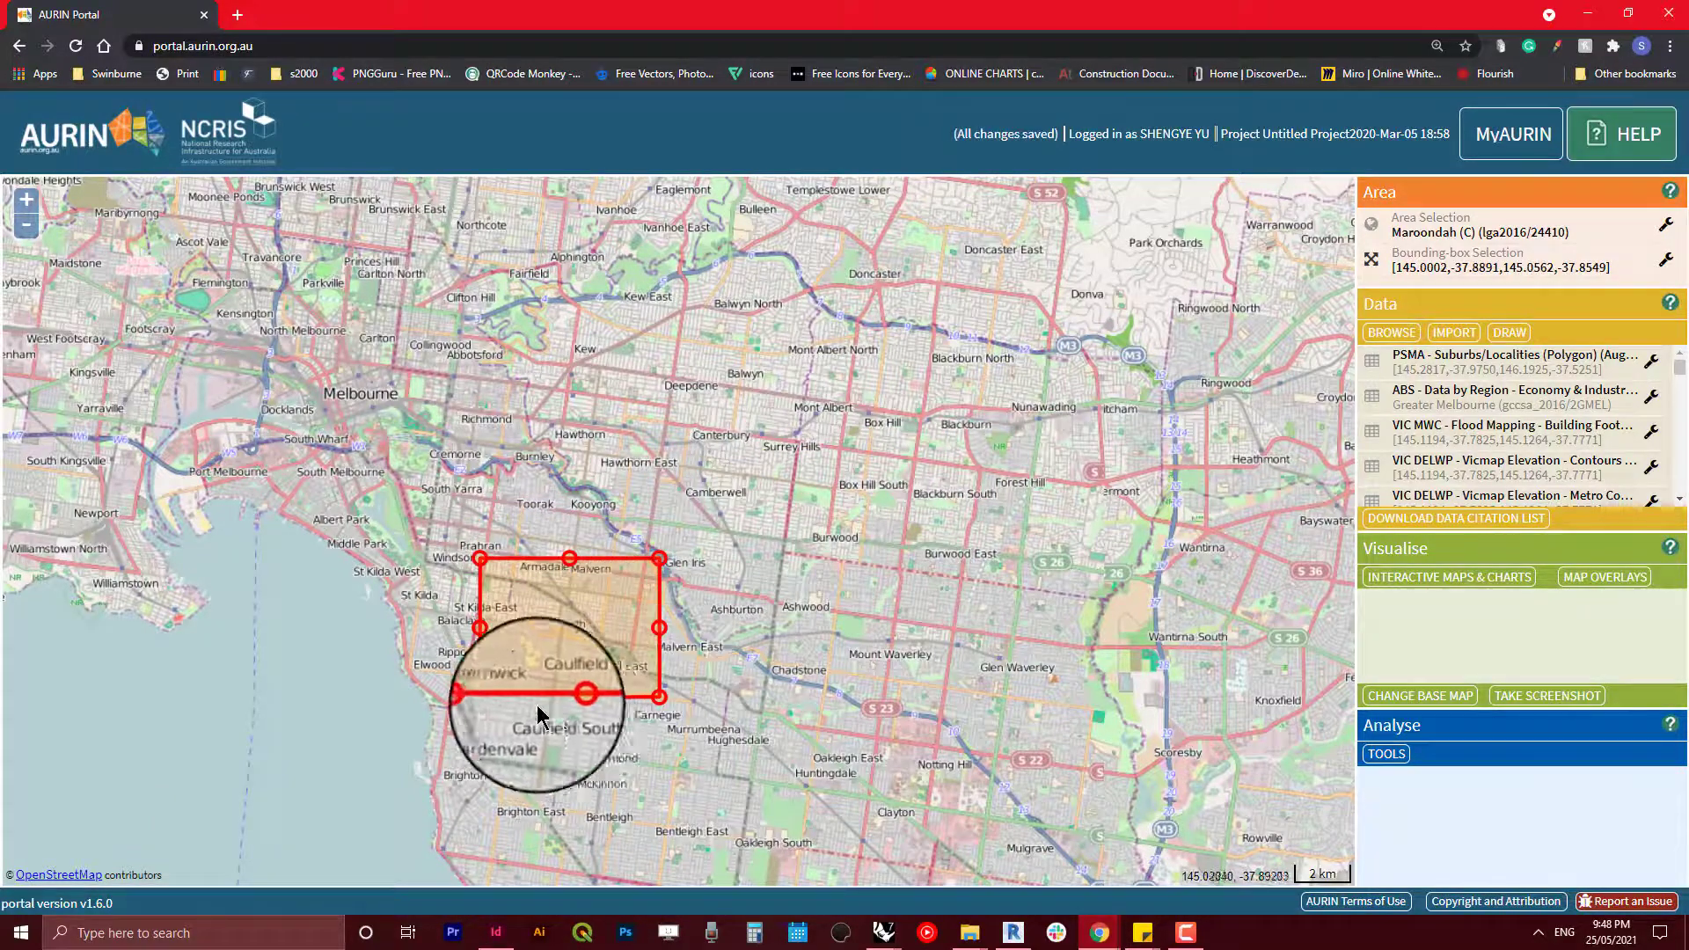
Step: Shrink the bounding box to a small area of a few street blocks over Caulfield
scroll(535, 679, "up", 2)
left_click_drag(319, 233, 935, 683)
left_click_drag(1238, 743, 1278, 581)
scroll(1100, 566, "down", 2)
scroll(1092, 565, "up", 2)
left_click_drag(976, 557, 598, 440)
scroll(677, 444, "up", 2)
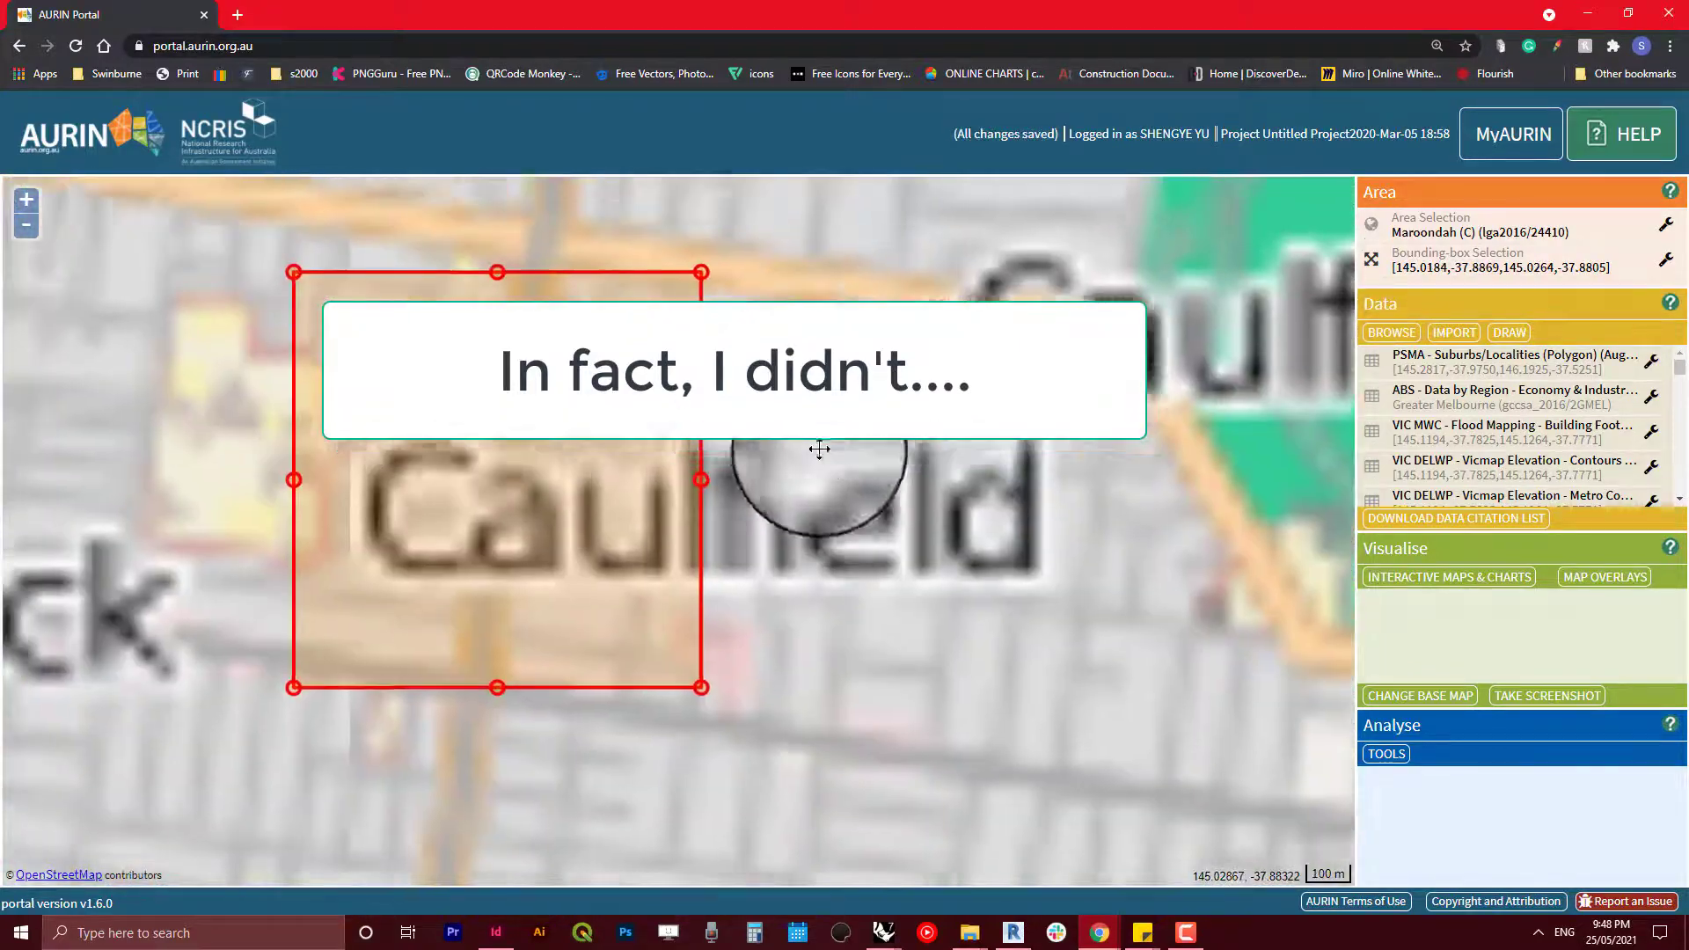
Step: Look for the hospital south of Caulfield, check Caulfield Hospital's location in Google Maps, and return to the AURIN Portal
left_click_drag(859, 525, 897, 198)
scroll(857, 586, "down", 1)
left_click_drag(857, 584, 862, 268)
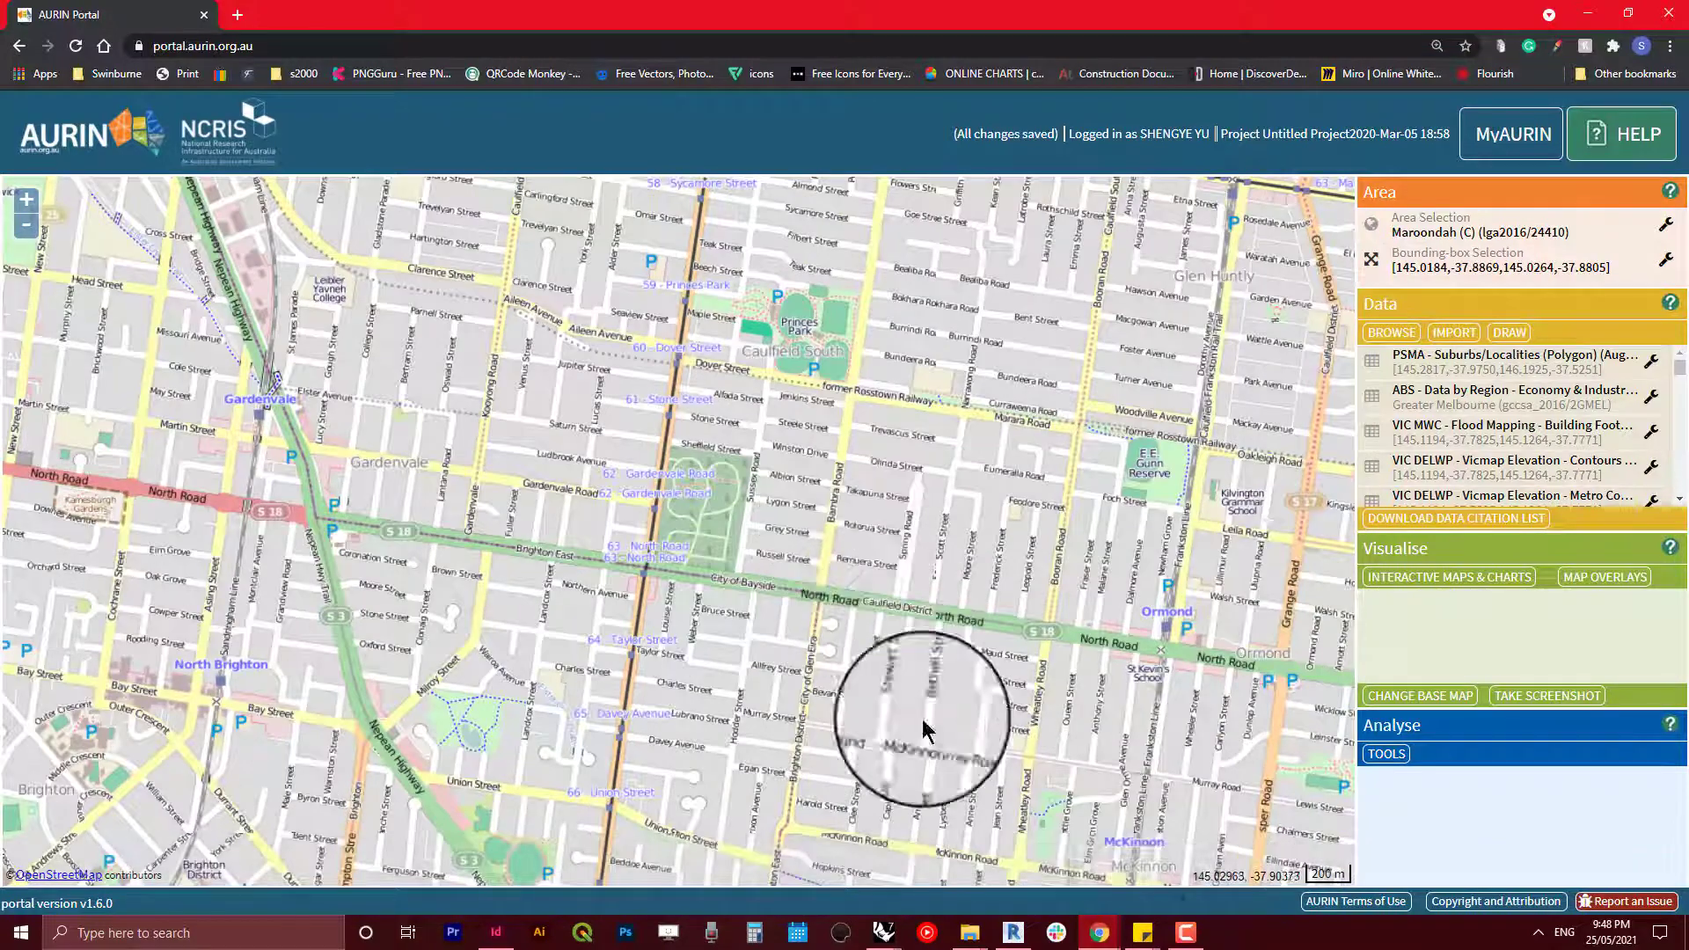
mouse_move(1100, 932)
left_click(1131, 848)
scroll(783, 352, "down", 3)
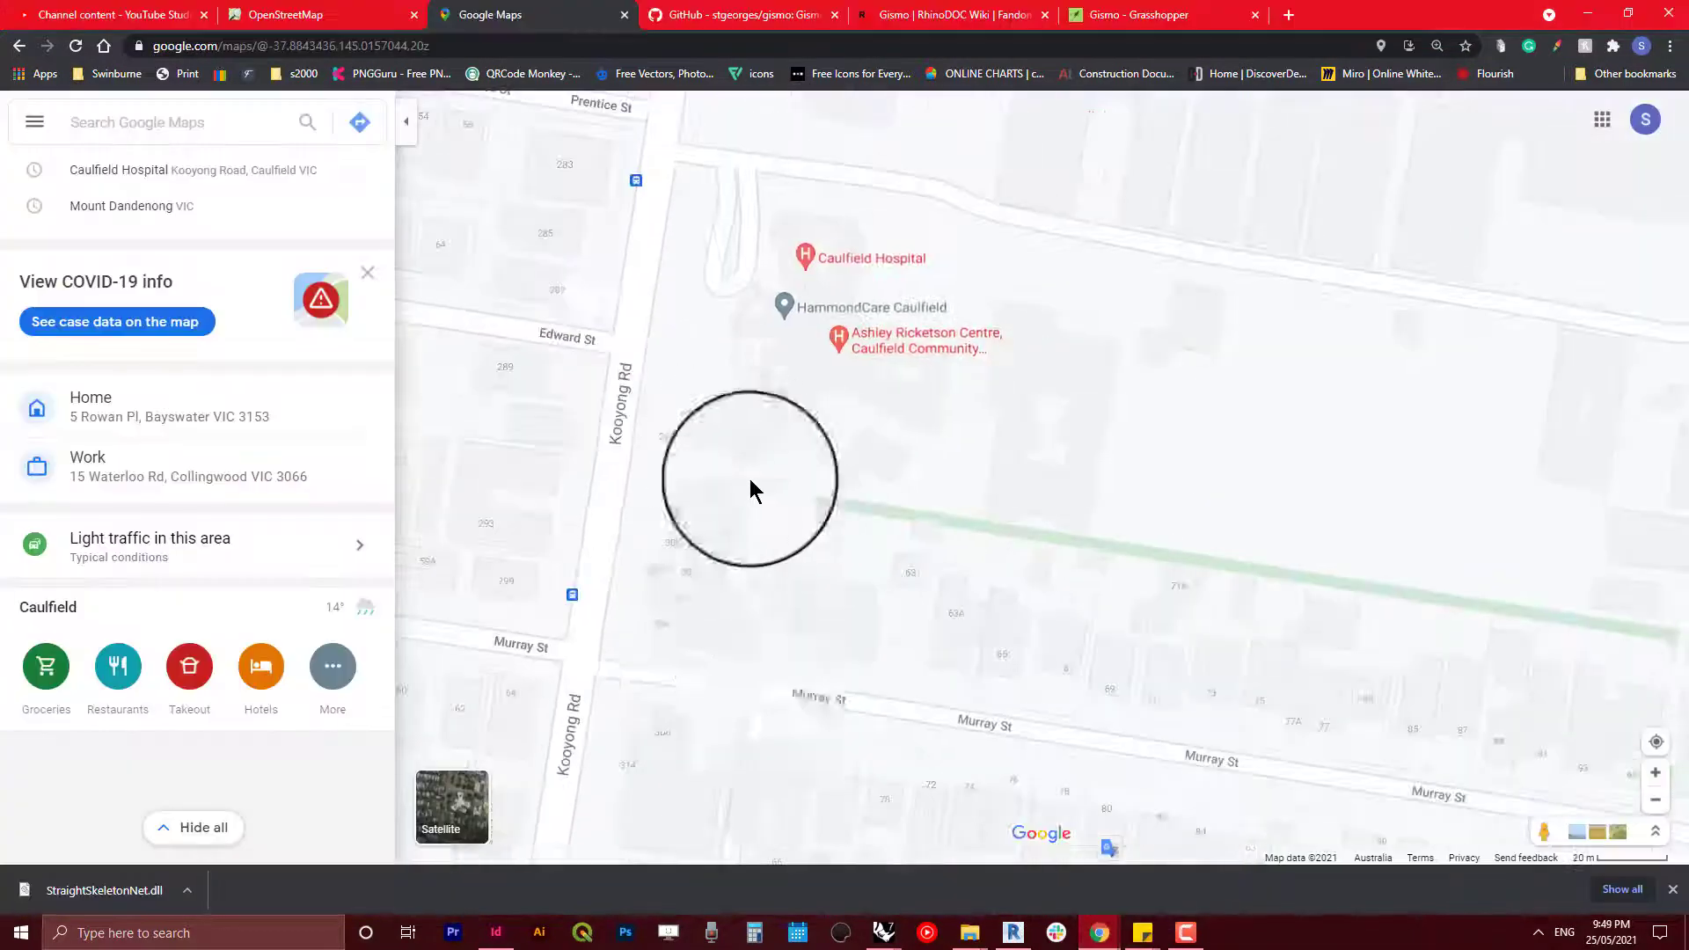
key("alt+Tab")
Step: Move the bounding box onto Caulfield General Medical Centre so it encloses the hospital and its surrounding streets
left_click_drag(880, 230, 888, 551)
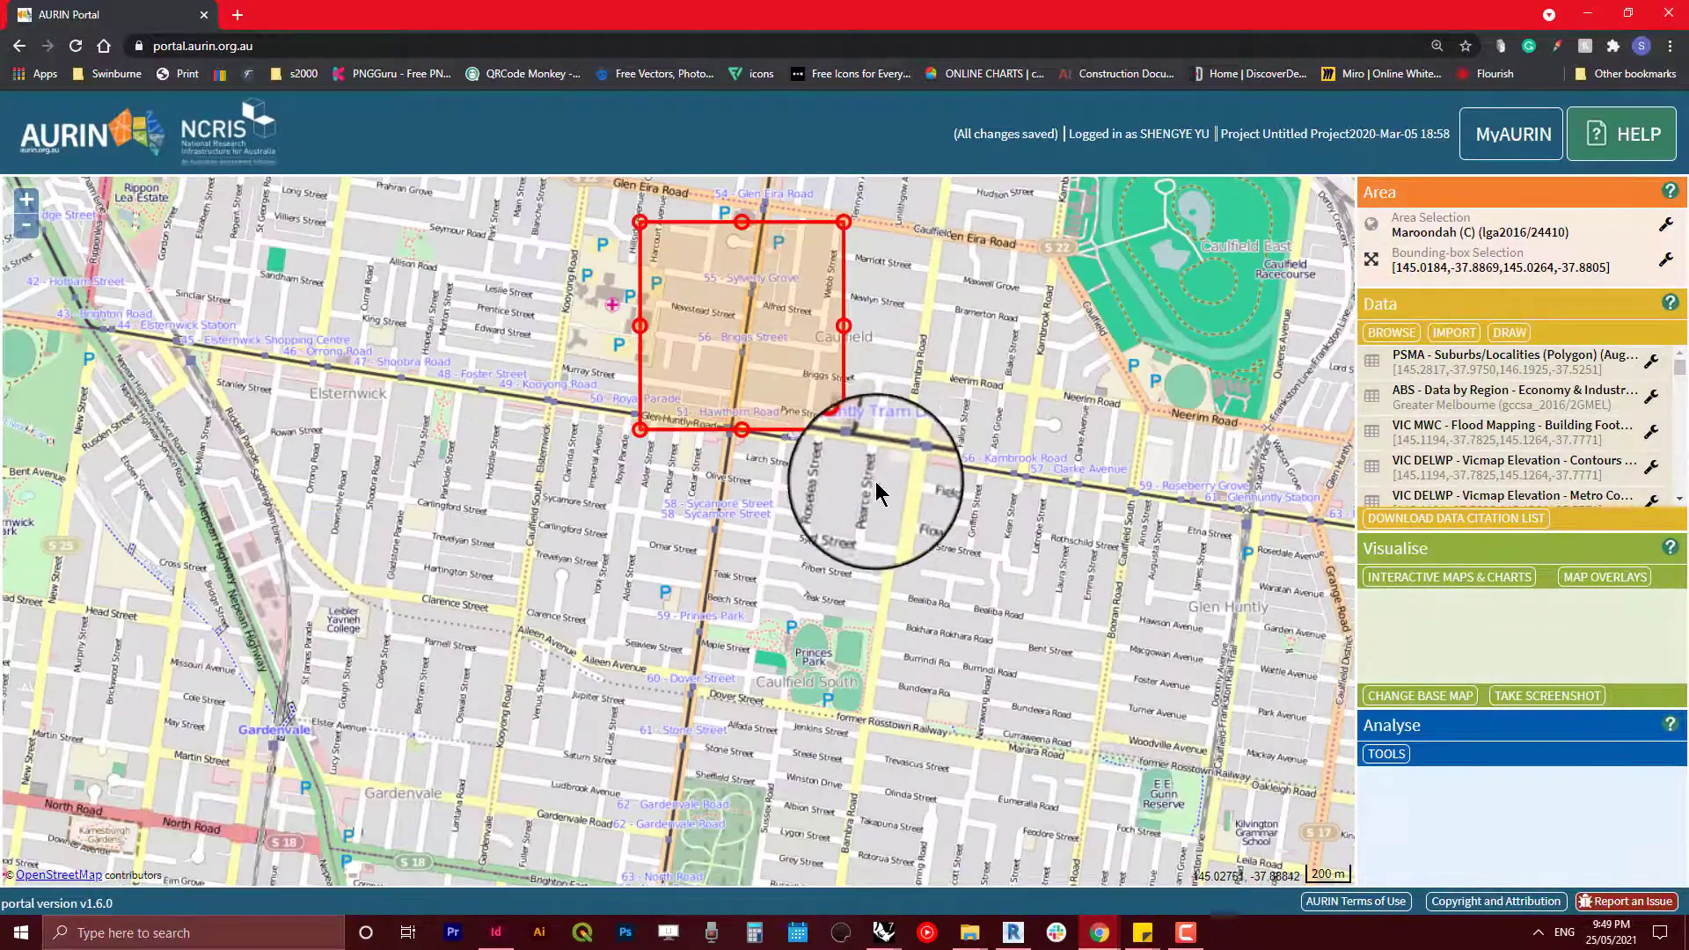
left_click_drag(924, 409, 910, 577)
left_click_drag(924, 229, 841, 710)
scroll(841, 711, "up", 2)
scroll(839, 711, "down", 1)
left_click_drag(828, 503, 959, 276)
left_click_drag(640, 853, 927, 222)
left_click_drag(753, 458, 811, 468)
left_click_drag(527, 414, 754, 545)
left_click_drag(932, 549, 579, 546)
left_click_drag(1021, 768, 1063, 674)
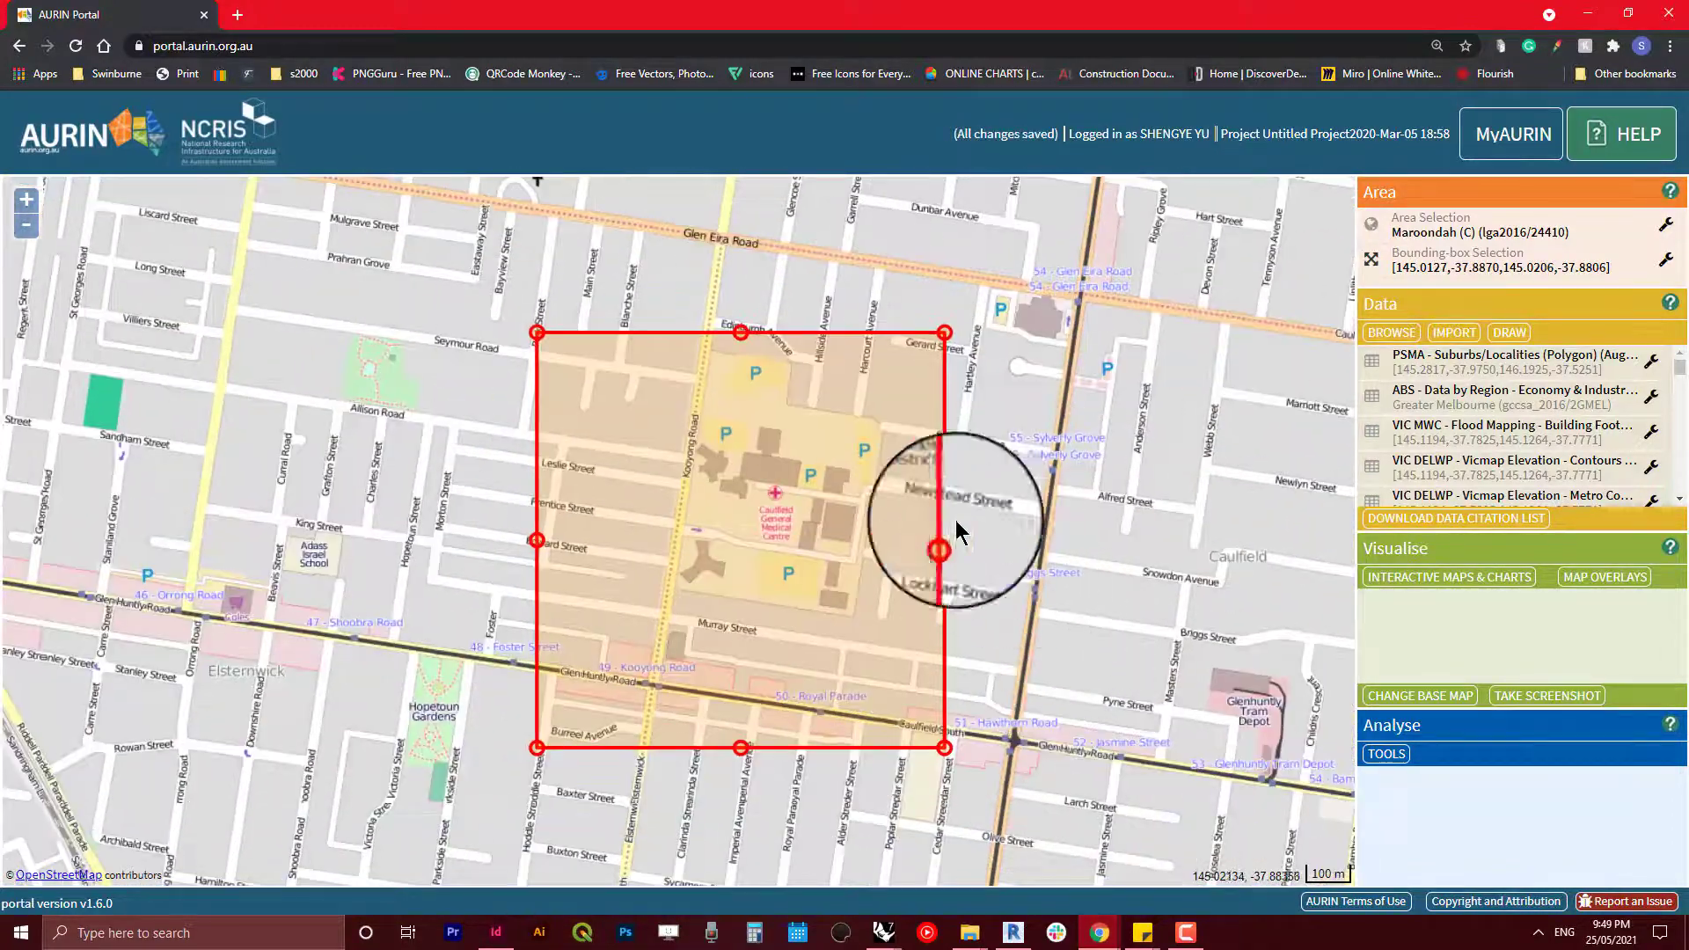
scroll(763, 571, "up", 2)
scroll(663, 550, "down", 2)
mouse_move(682, 531)
left_mouse_down()
mouse_move(696, 506)
mouse_move(675, 508)
left_mouse_up()
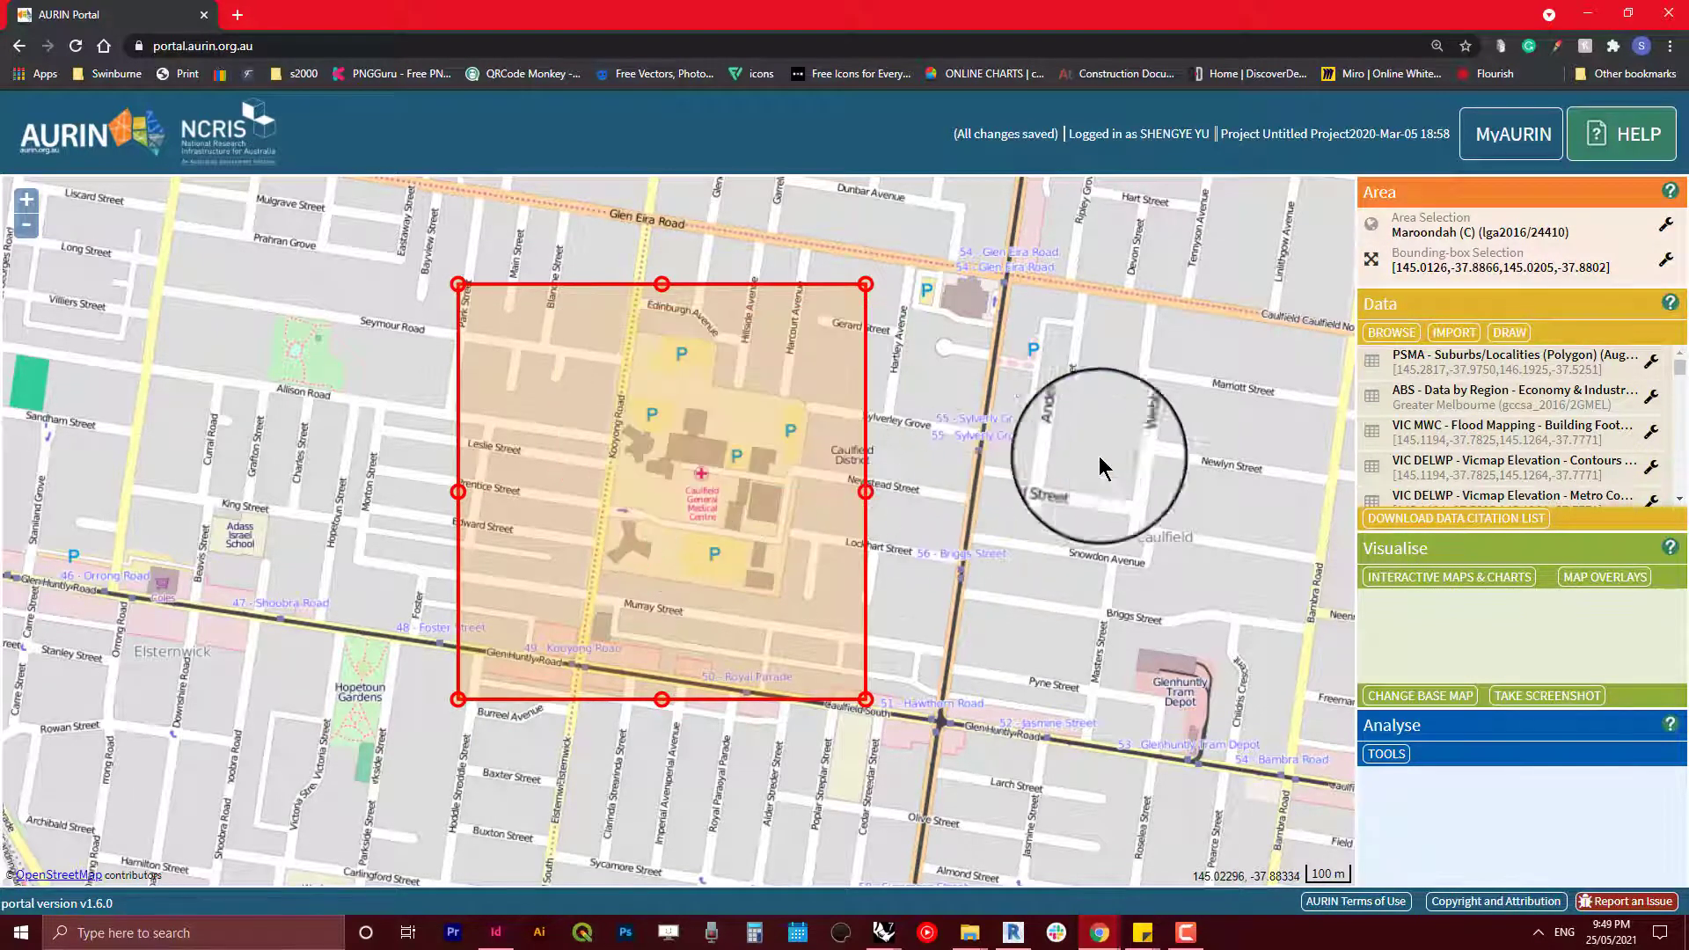
Step: Search the study area's datasets for "building footprint" and select VIC MWC - Flood Mapping - Building Footprints (Polygon) Apr 2018
left_click(1388, 332)
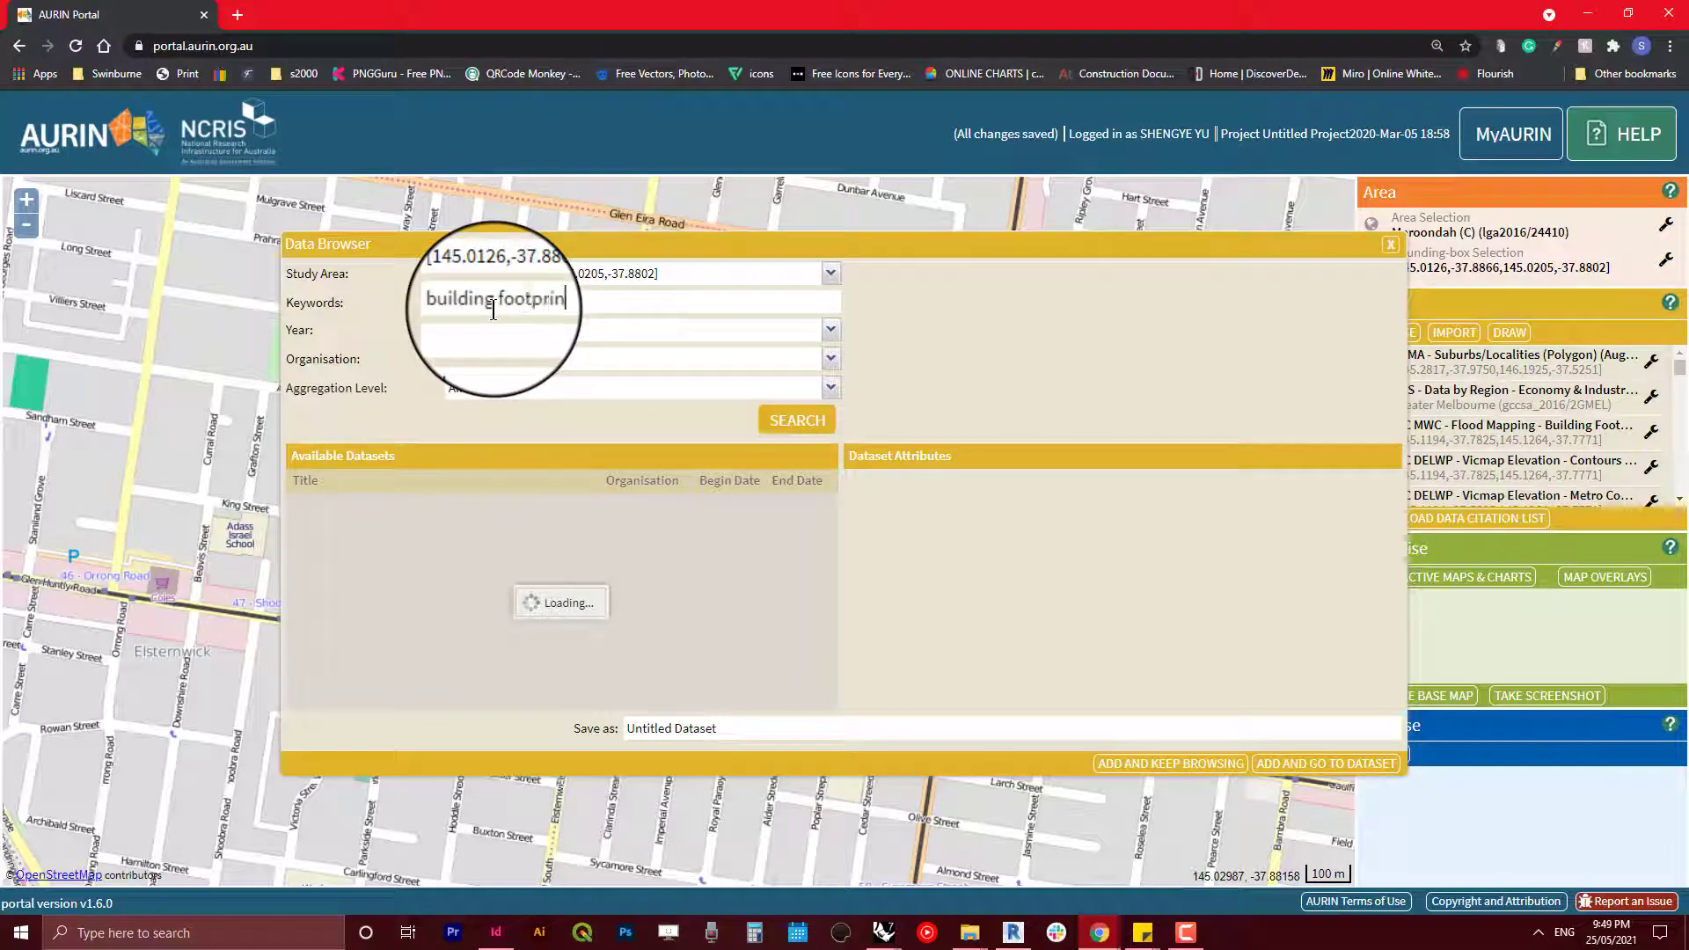
left_click(811, 421)
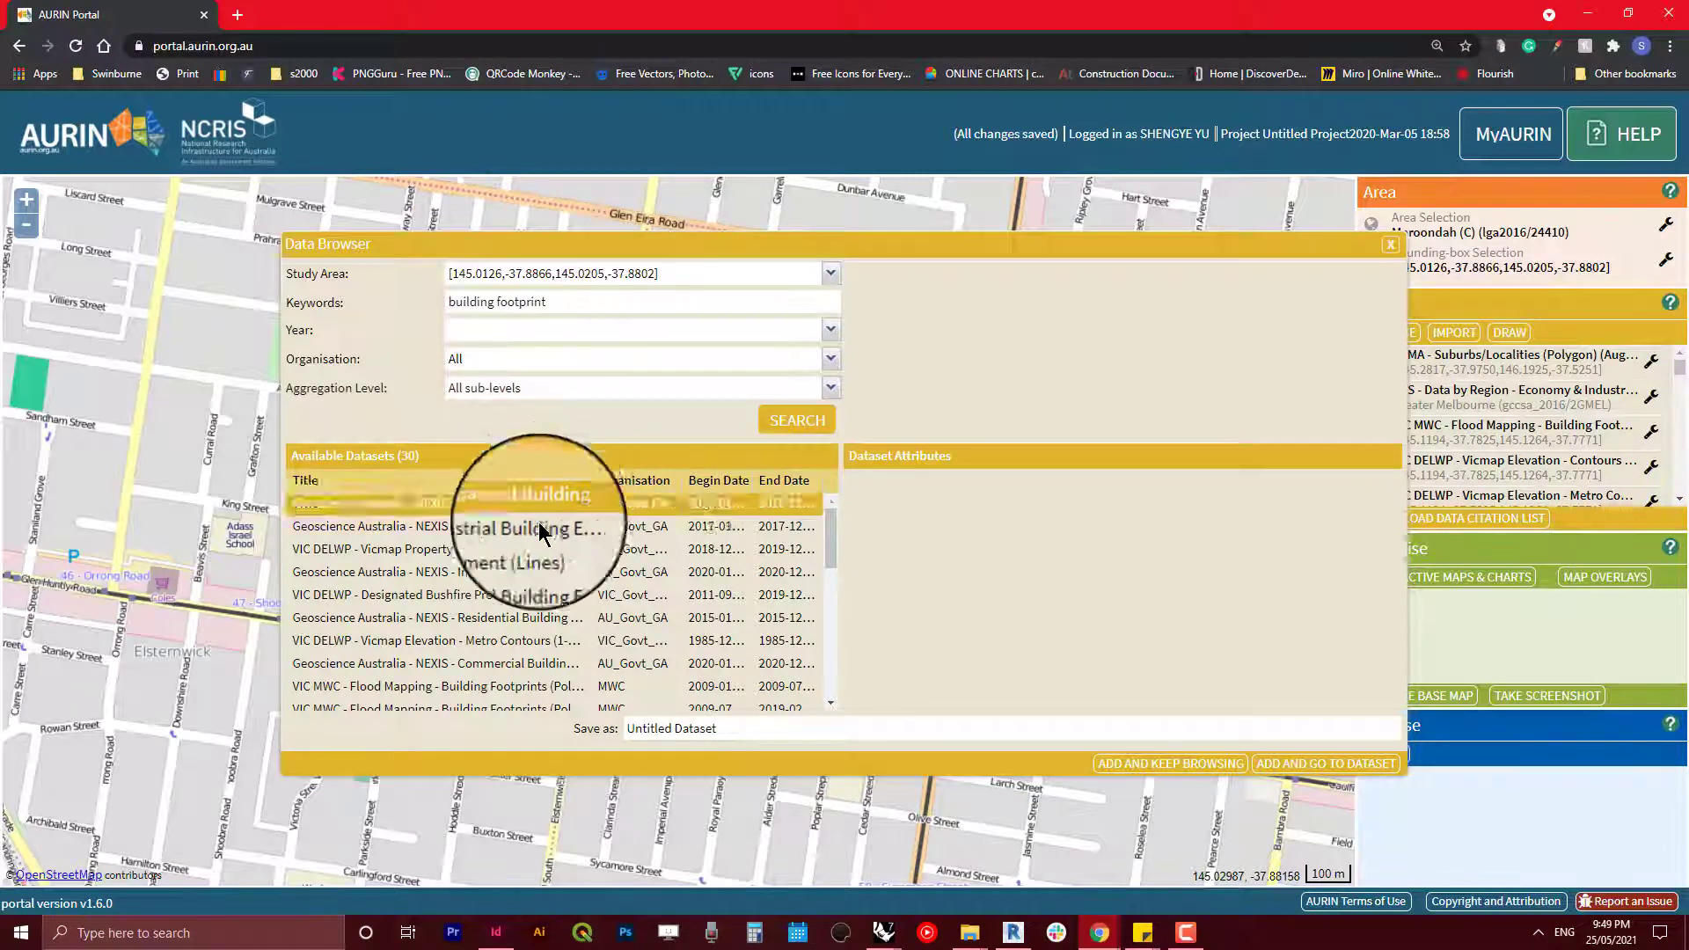
left_click(563, 663)
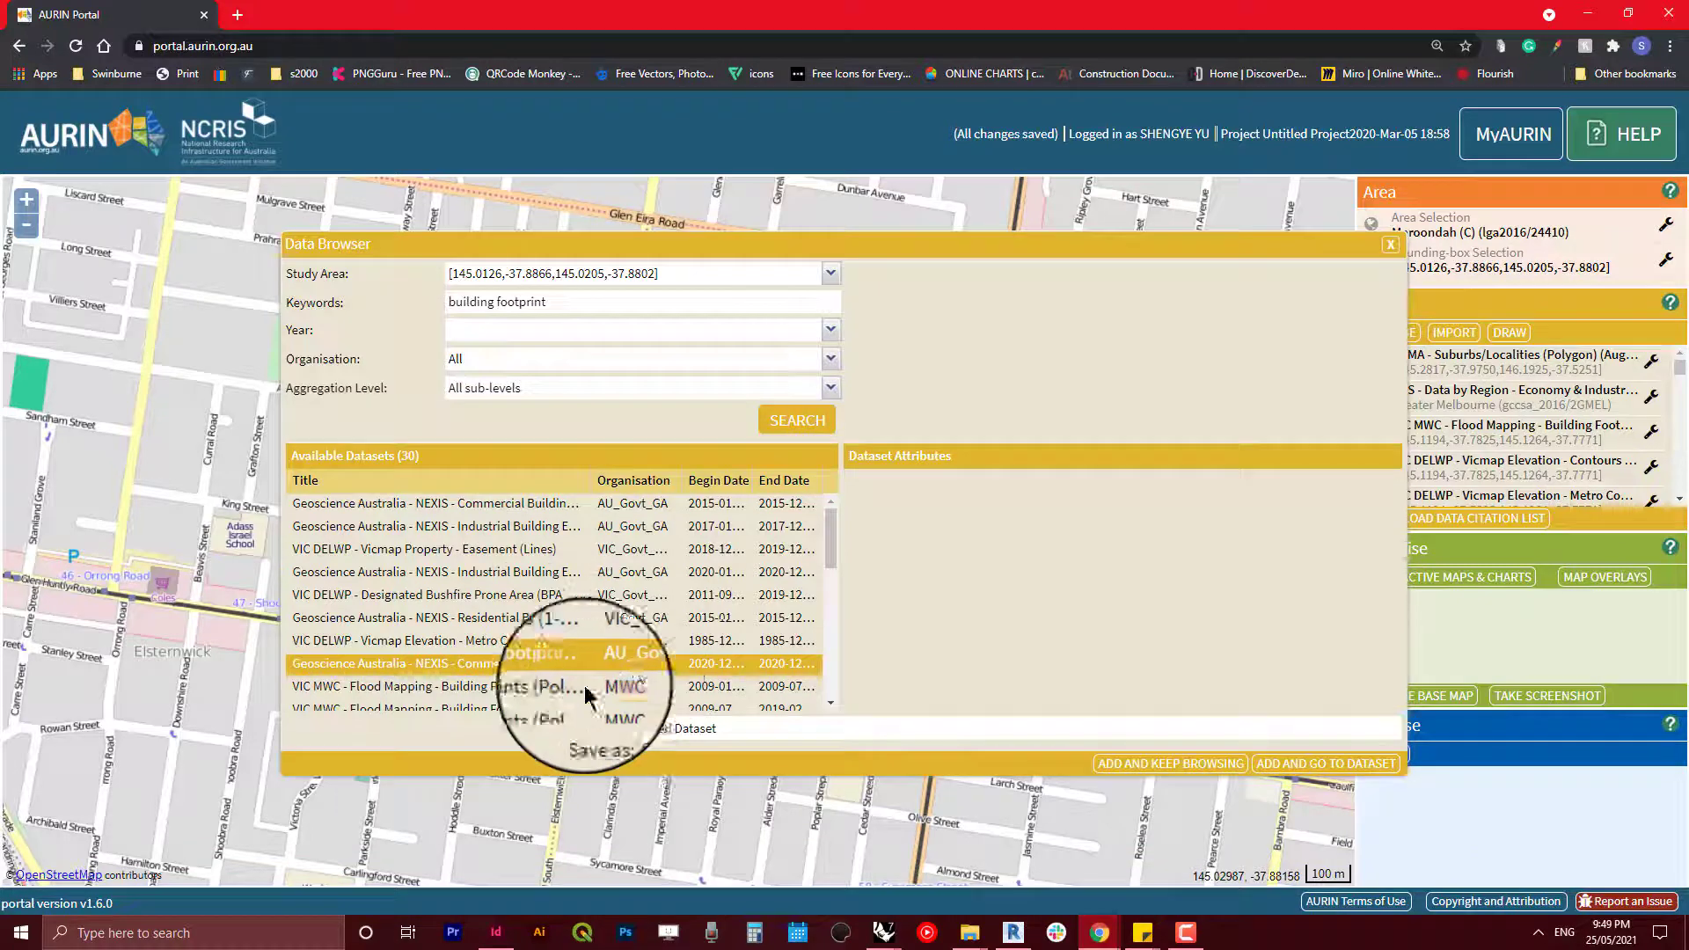
left_click(528, 693)
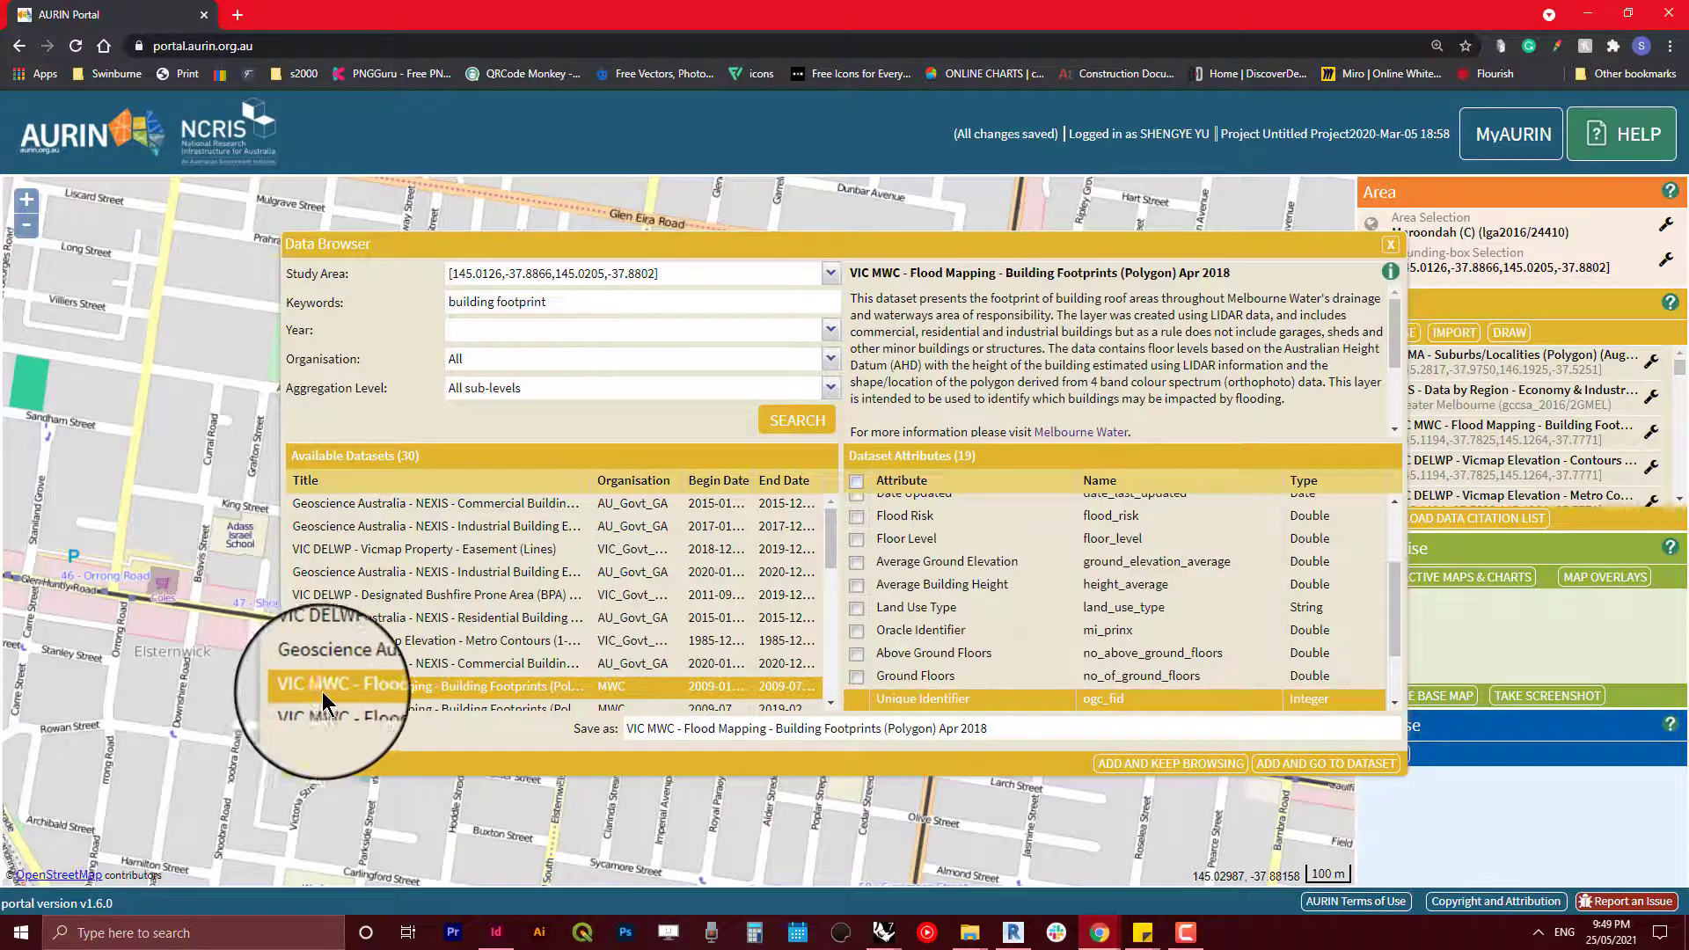
mouse_move(325, 699)
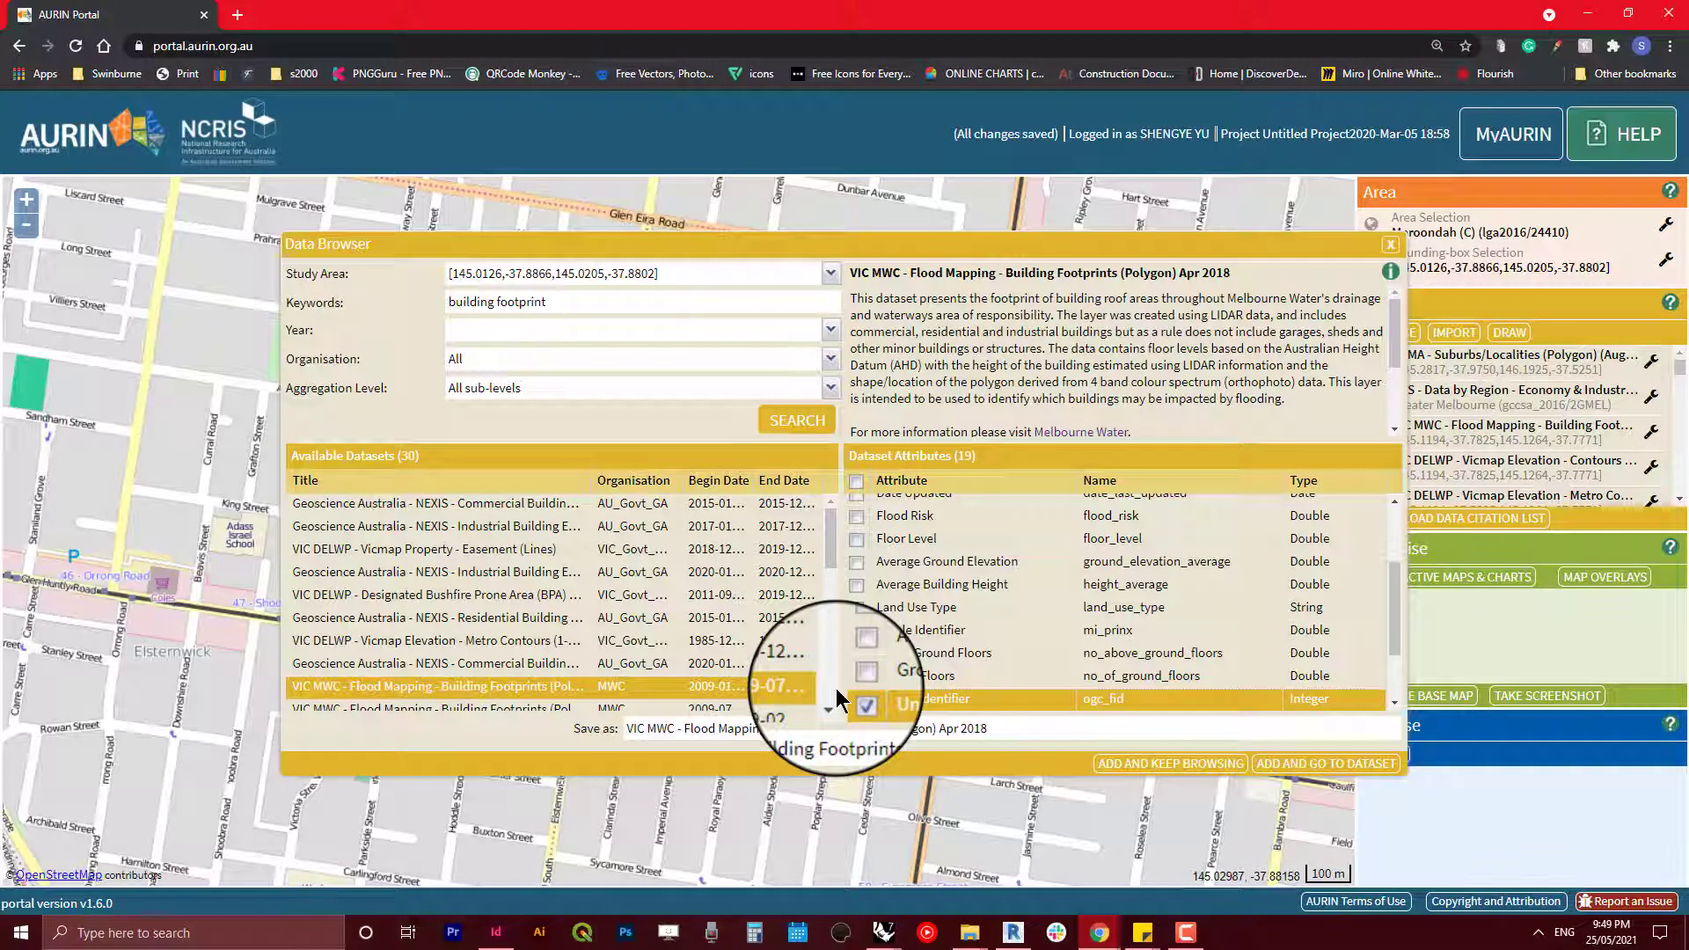
Step: Include all attributes of the building footprints dataset, including the average ground elevation and average building height
scroll(879, 554, "up", 3)
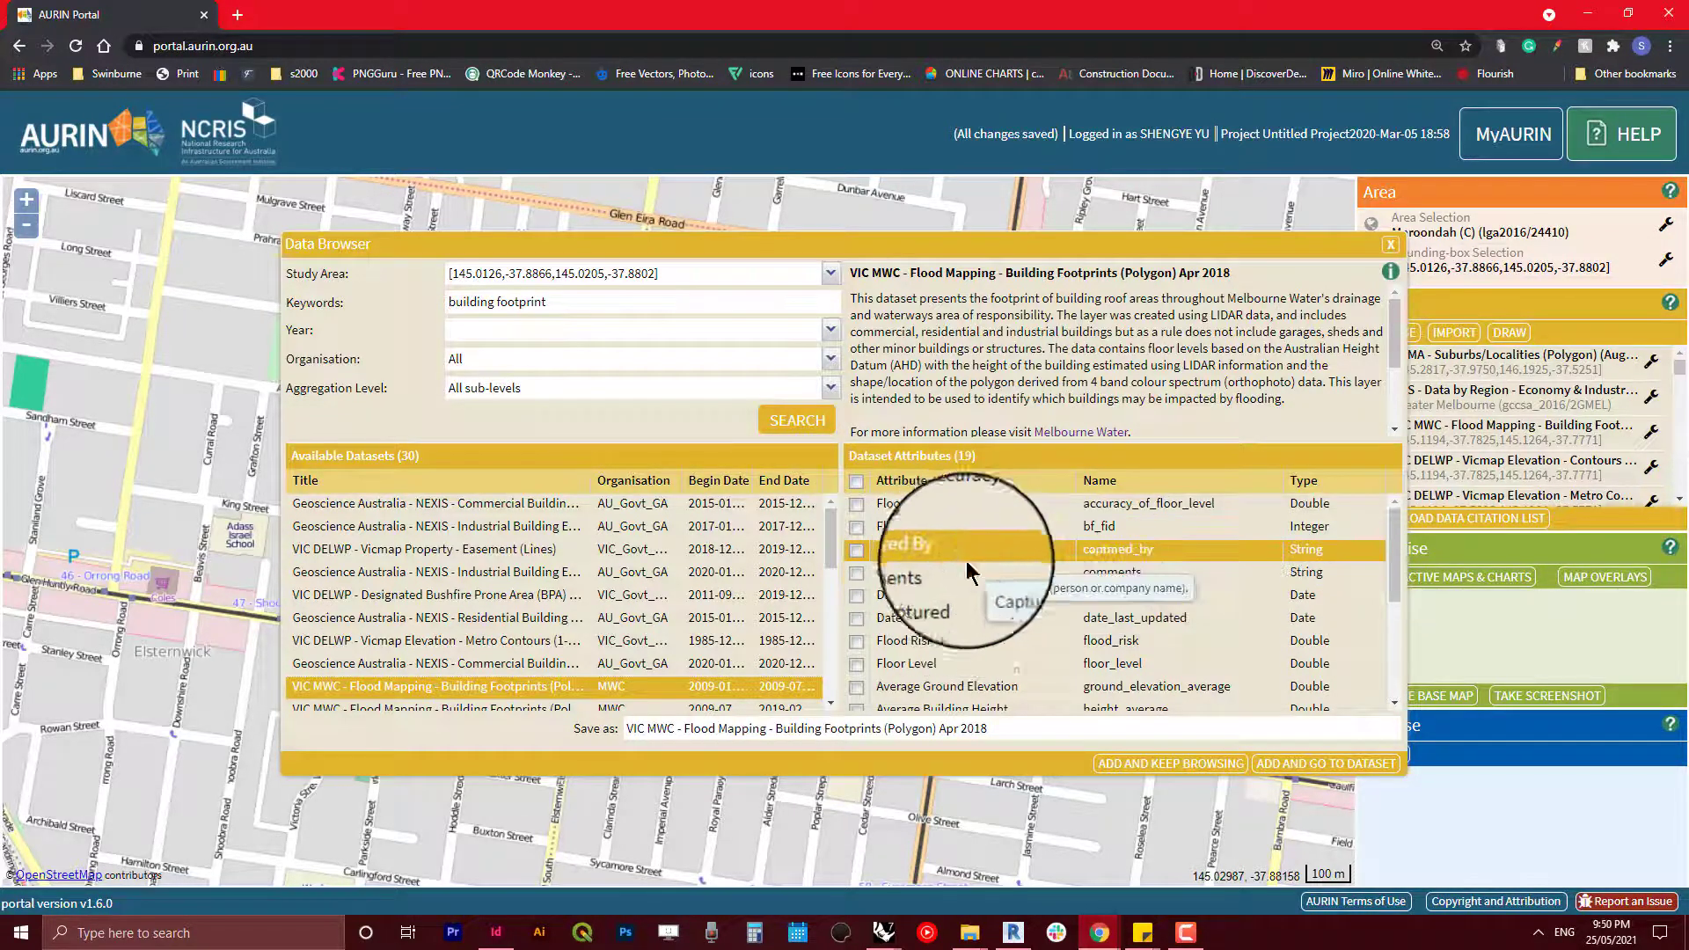
scroll(967, 572, "down", 5)
left_click(856, 700)
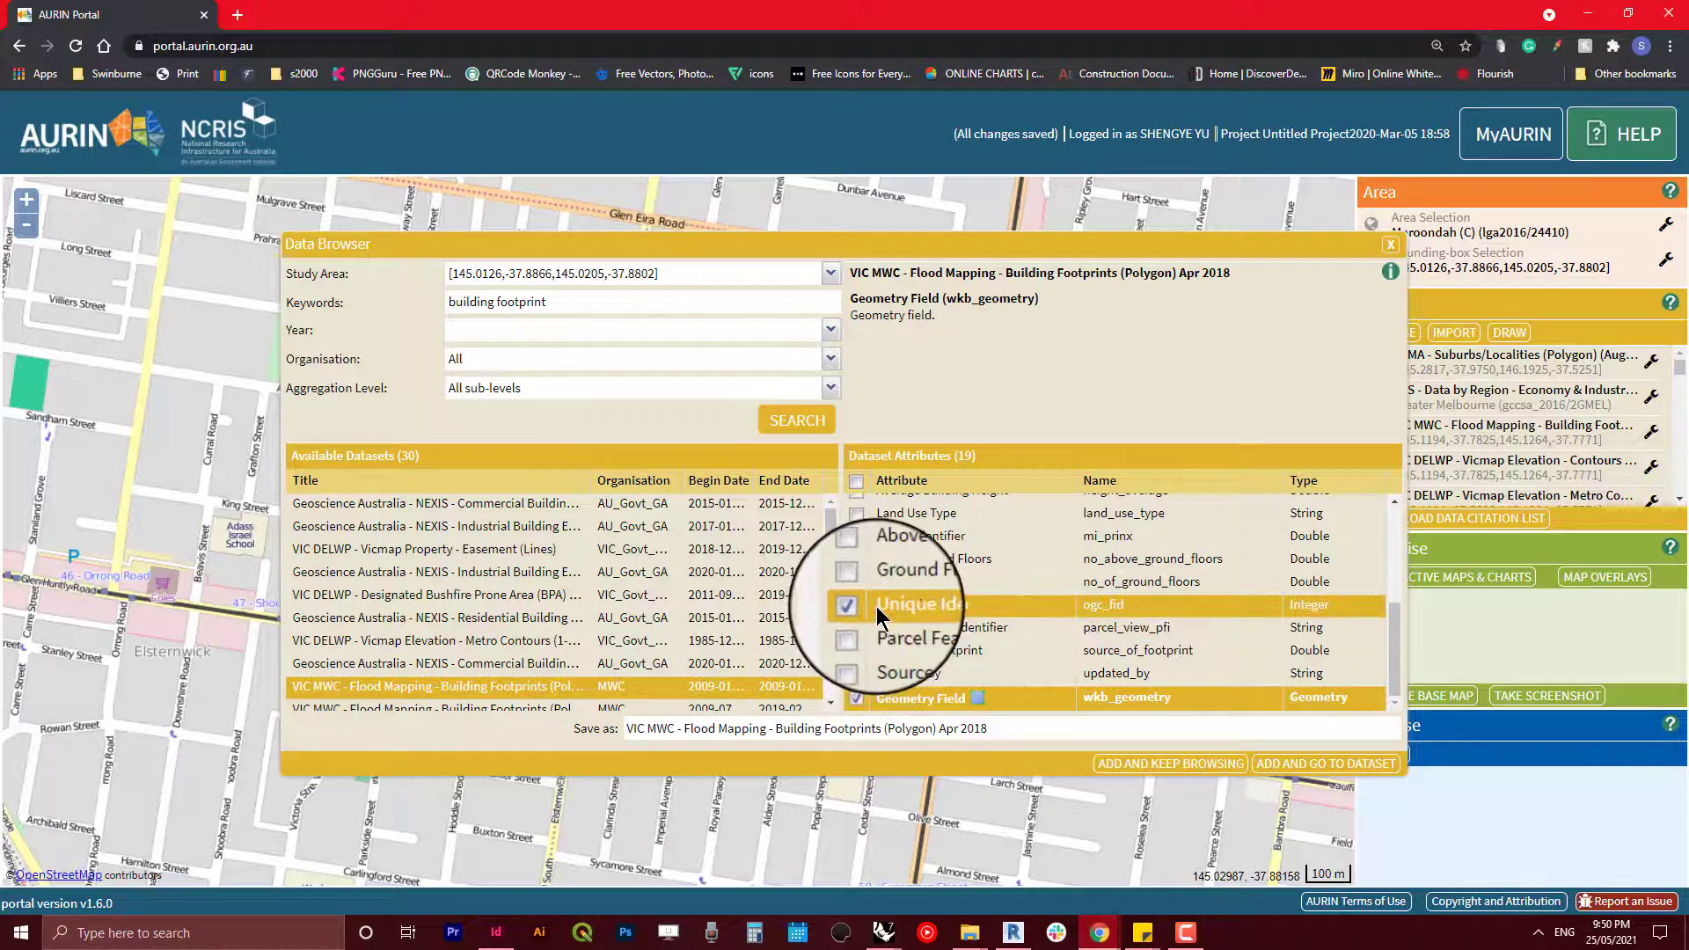
scroll(877, 613, "up", 2)
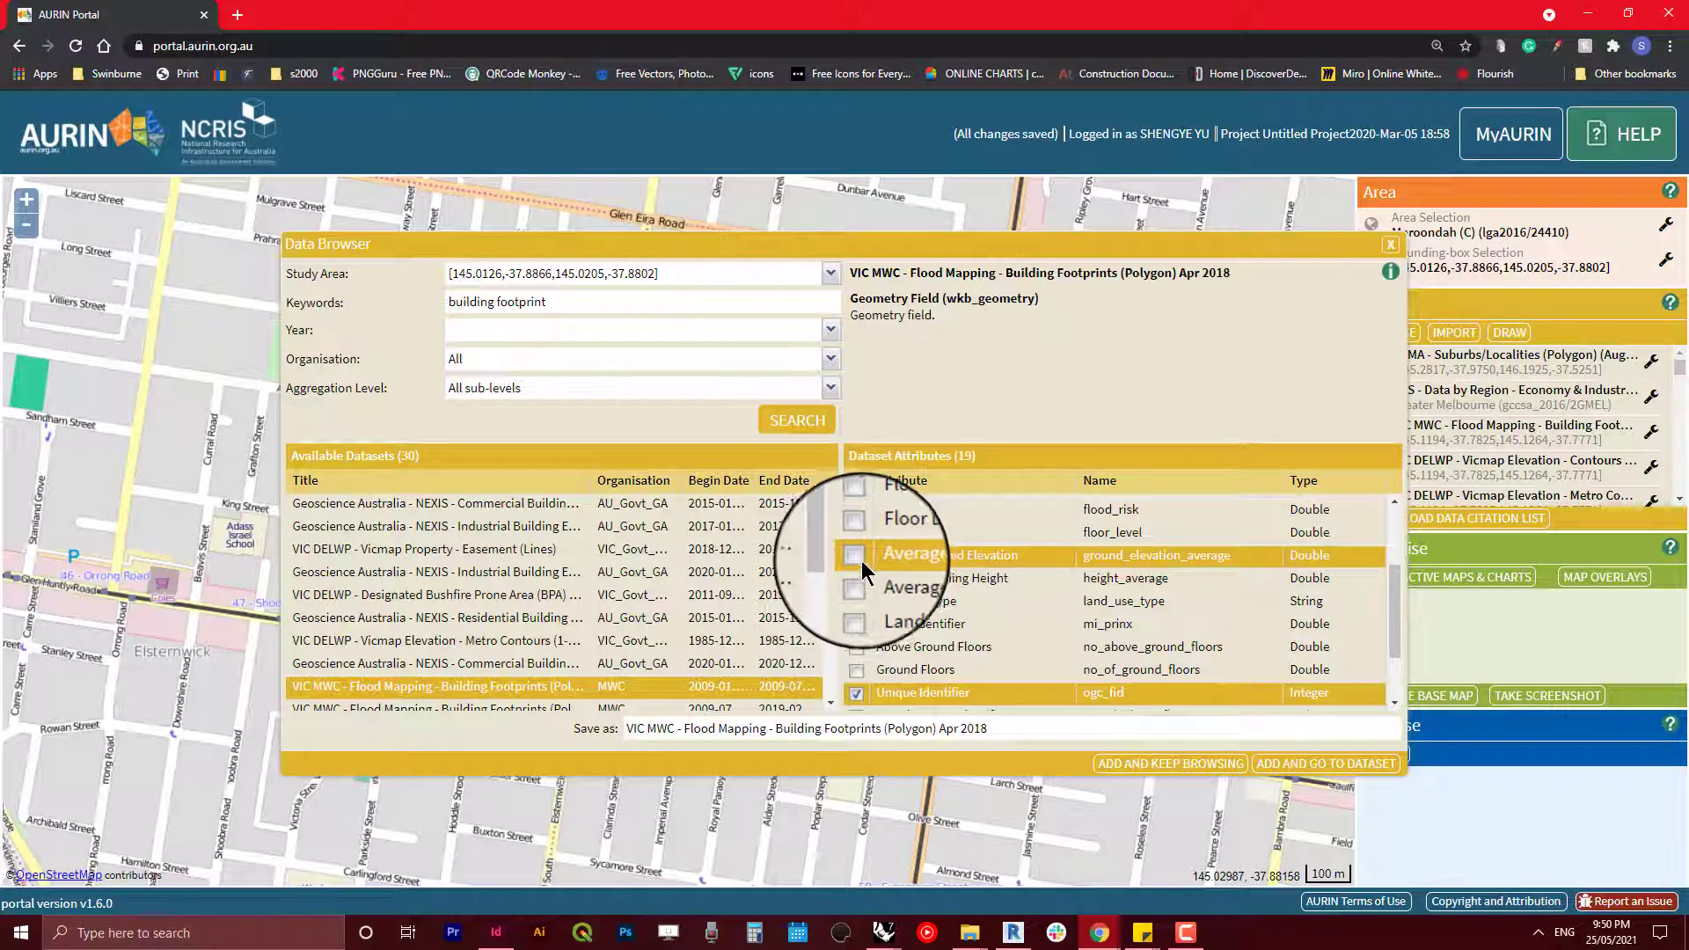
left_click(858, 556)
left_click(856, 579)
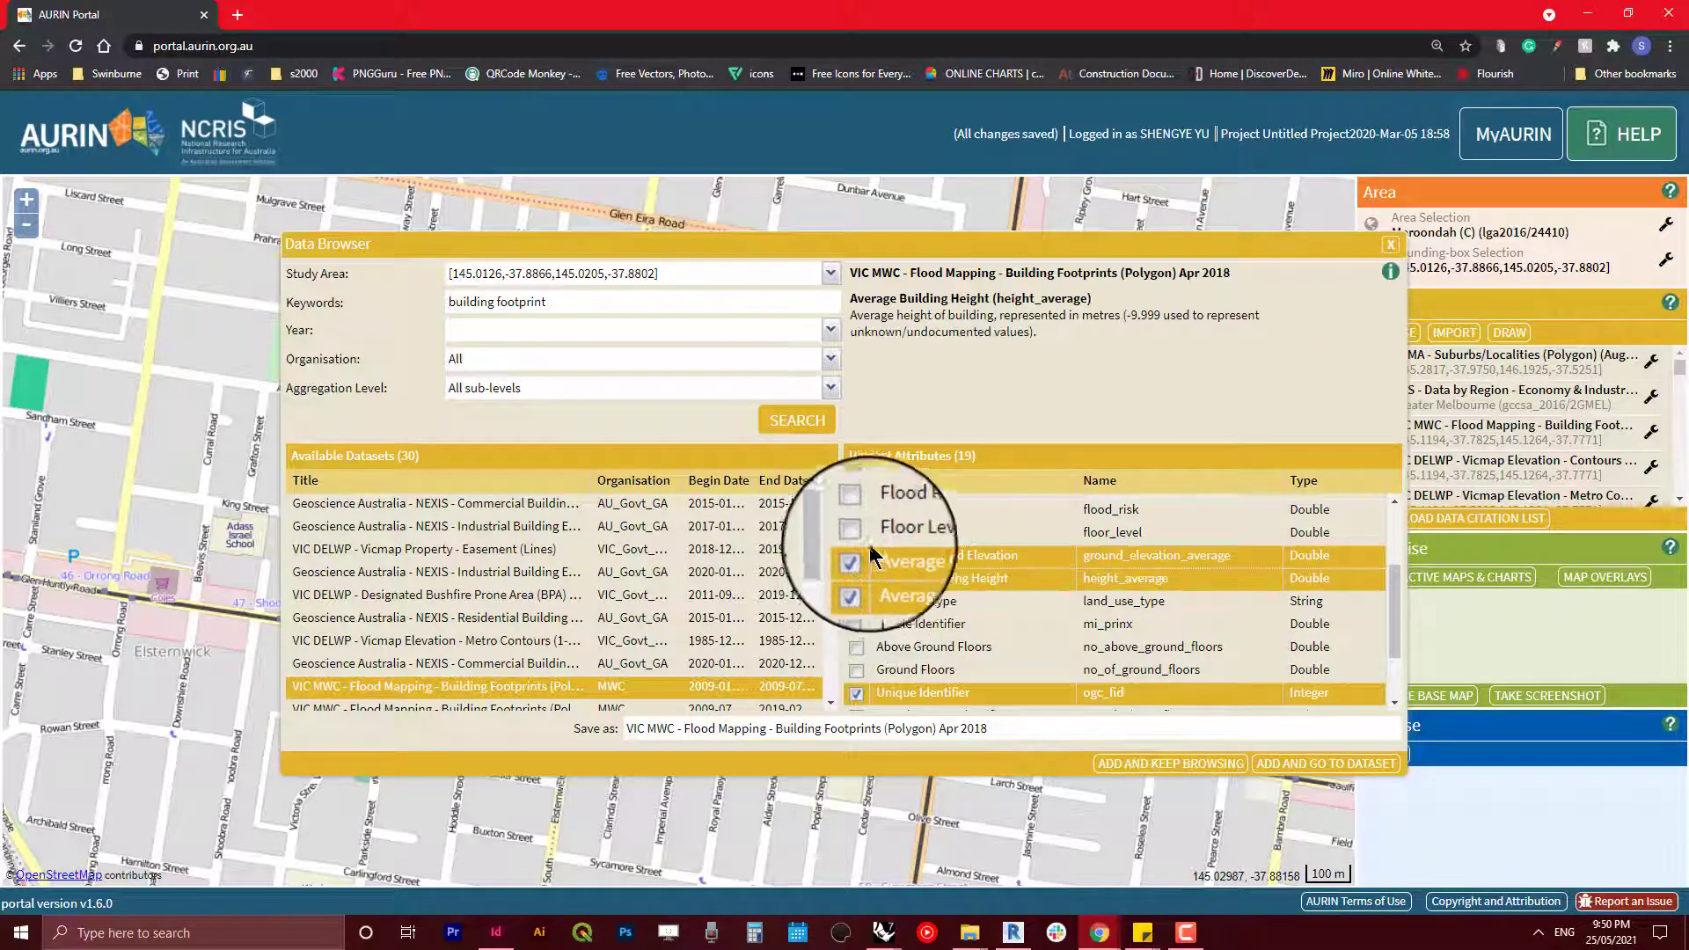
left_click(856, 481)
scroll(889, 580, "down", 2)
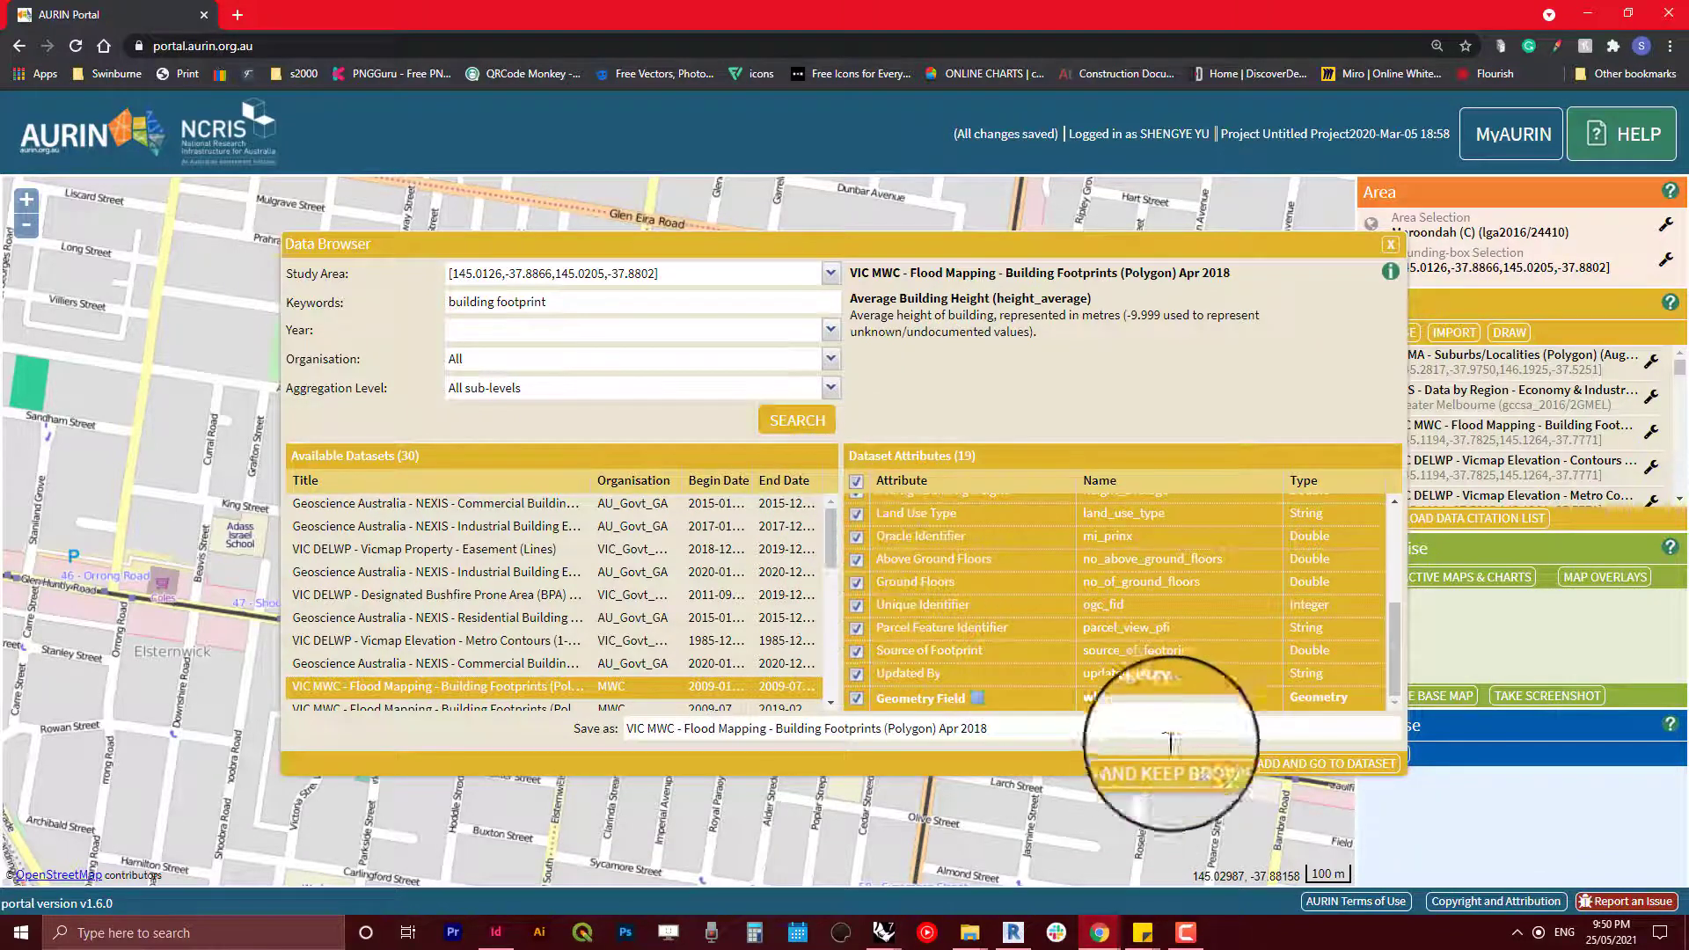
Step: Add the building footprints dataset to the project, open its table, and download it as a shapefile
left_click(1293, 765)
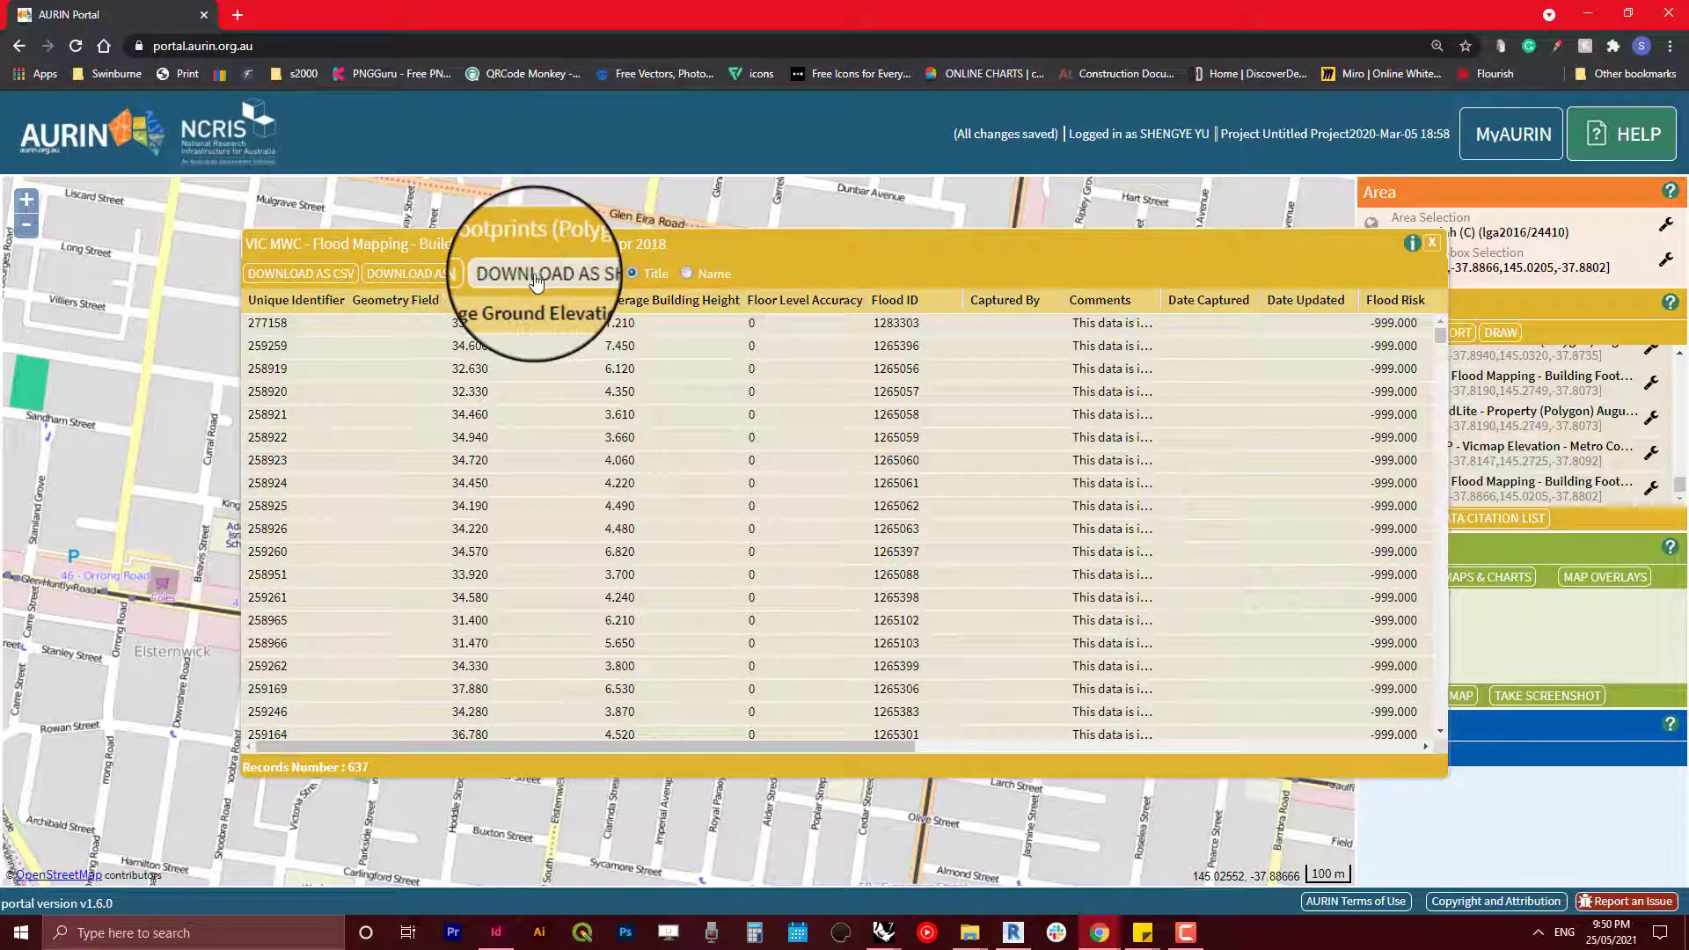
left_click(536, 282)
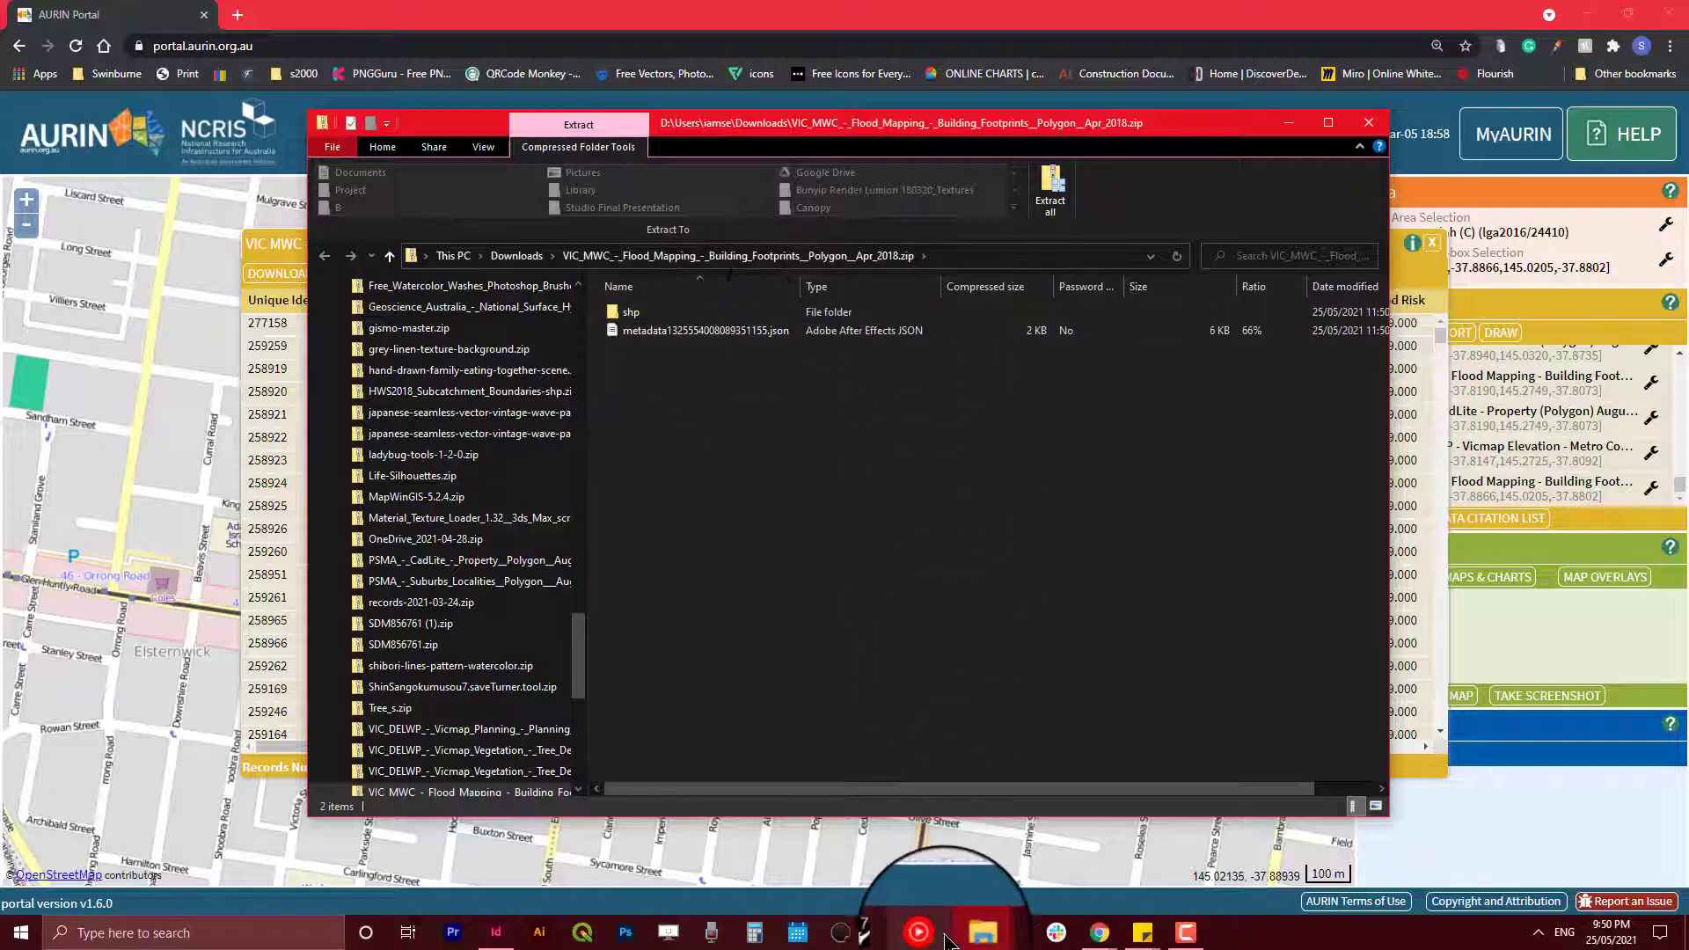
Step: Create a folder named 10Video DATA in the Final folder of ARC70005 - Urban Informatics
mouse_move(970, 931)
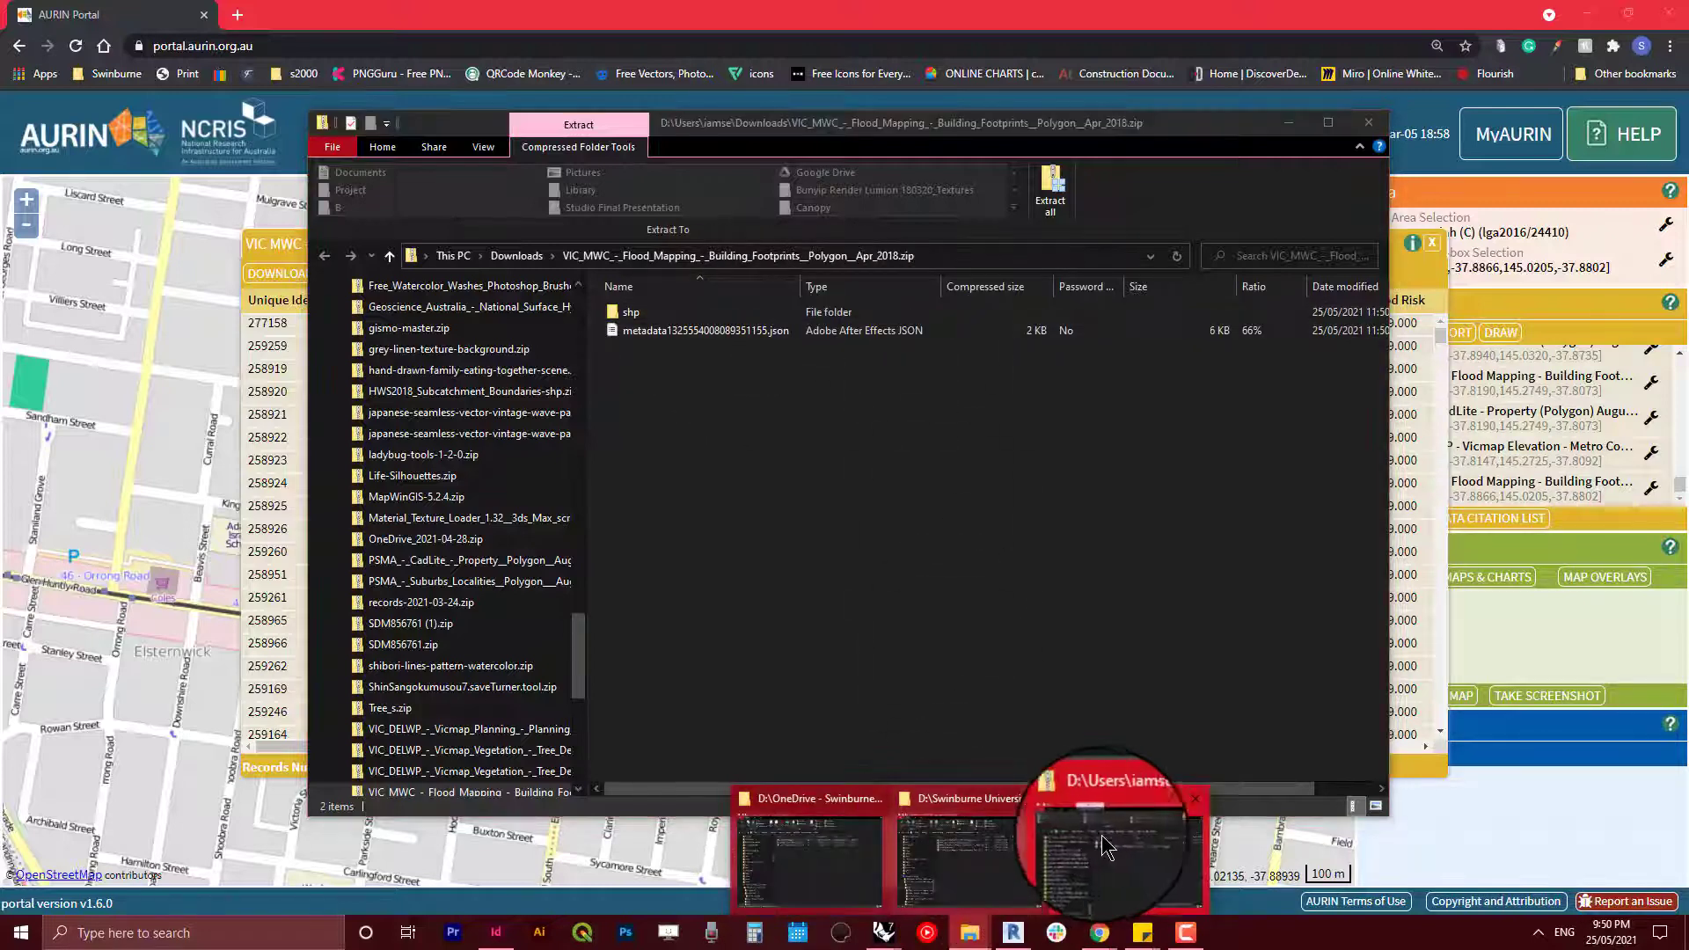
left_click(823, 844)
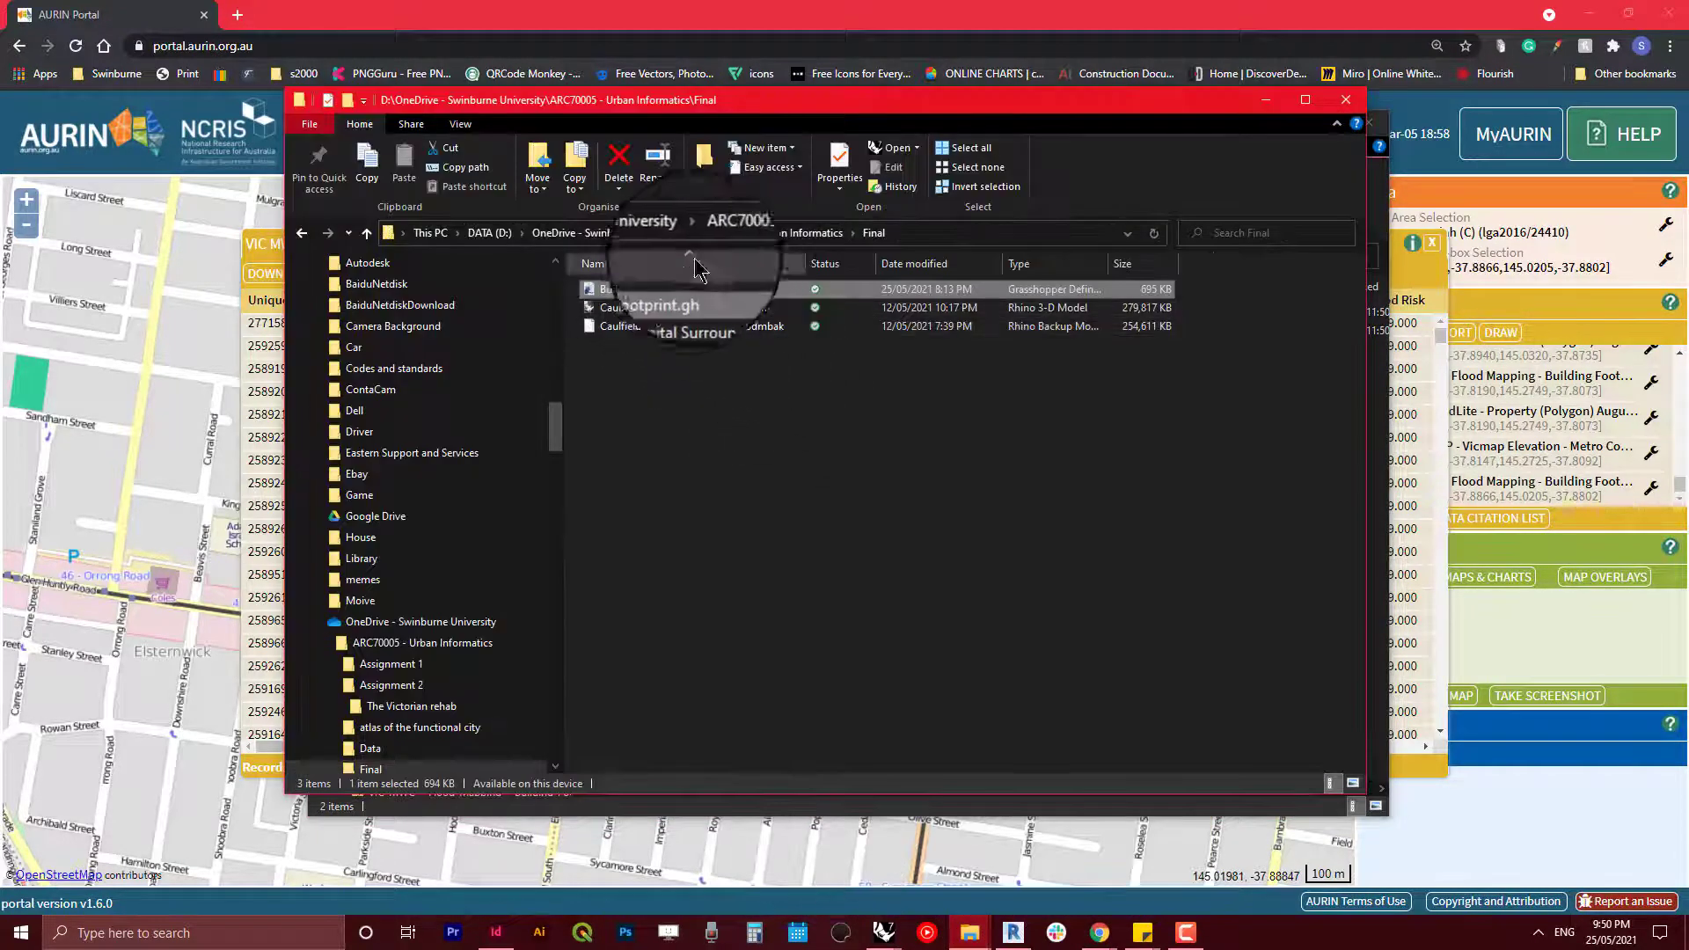
left_click(719, 444)
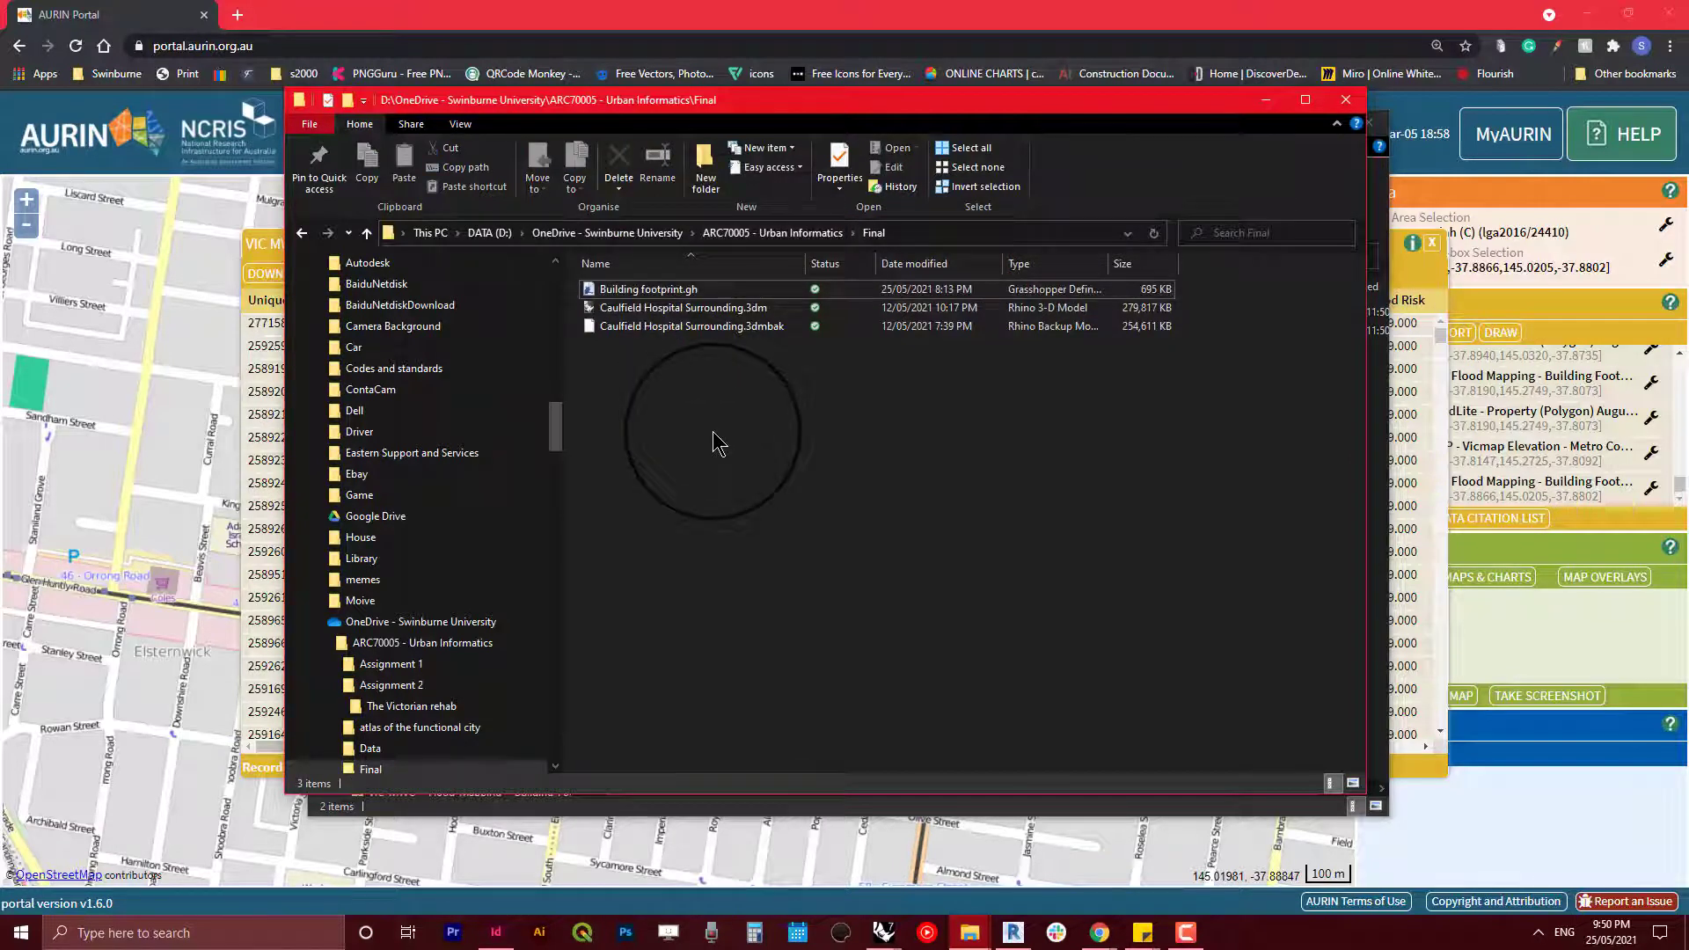
right_click(719, 445)
left_click(658, 239)
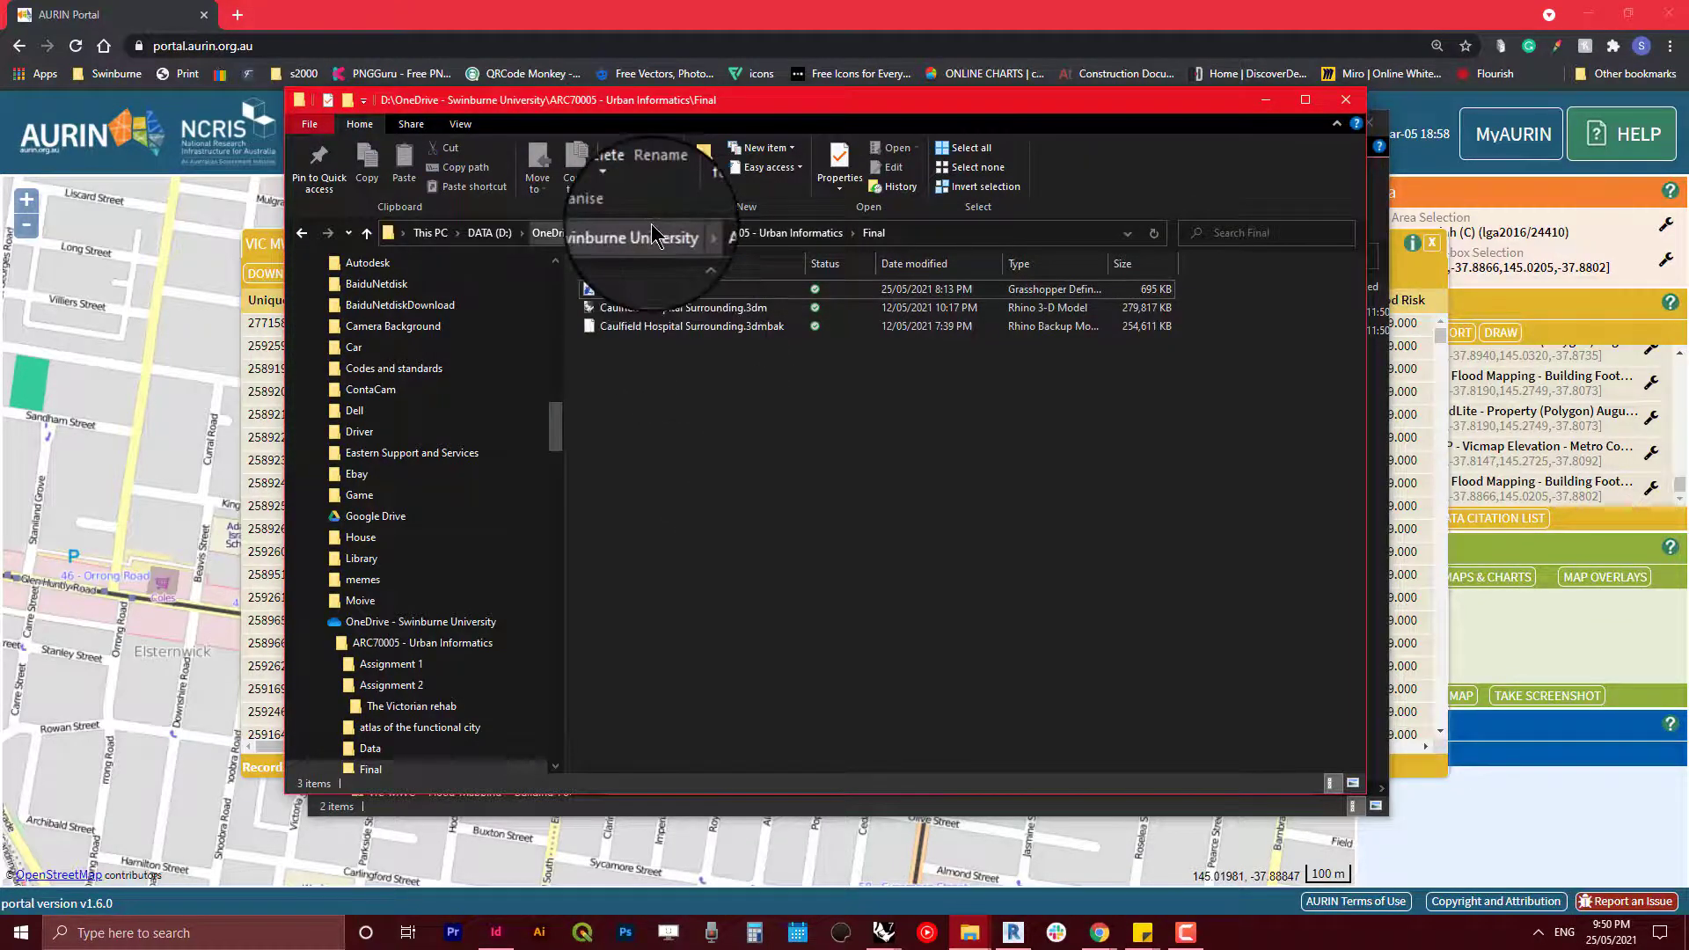
right_click(661, 403)
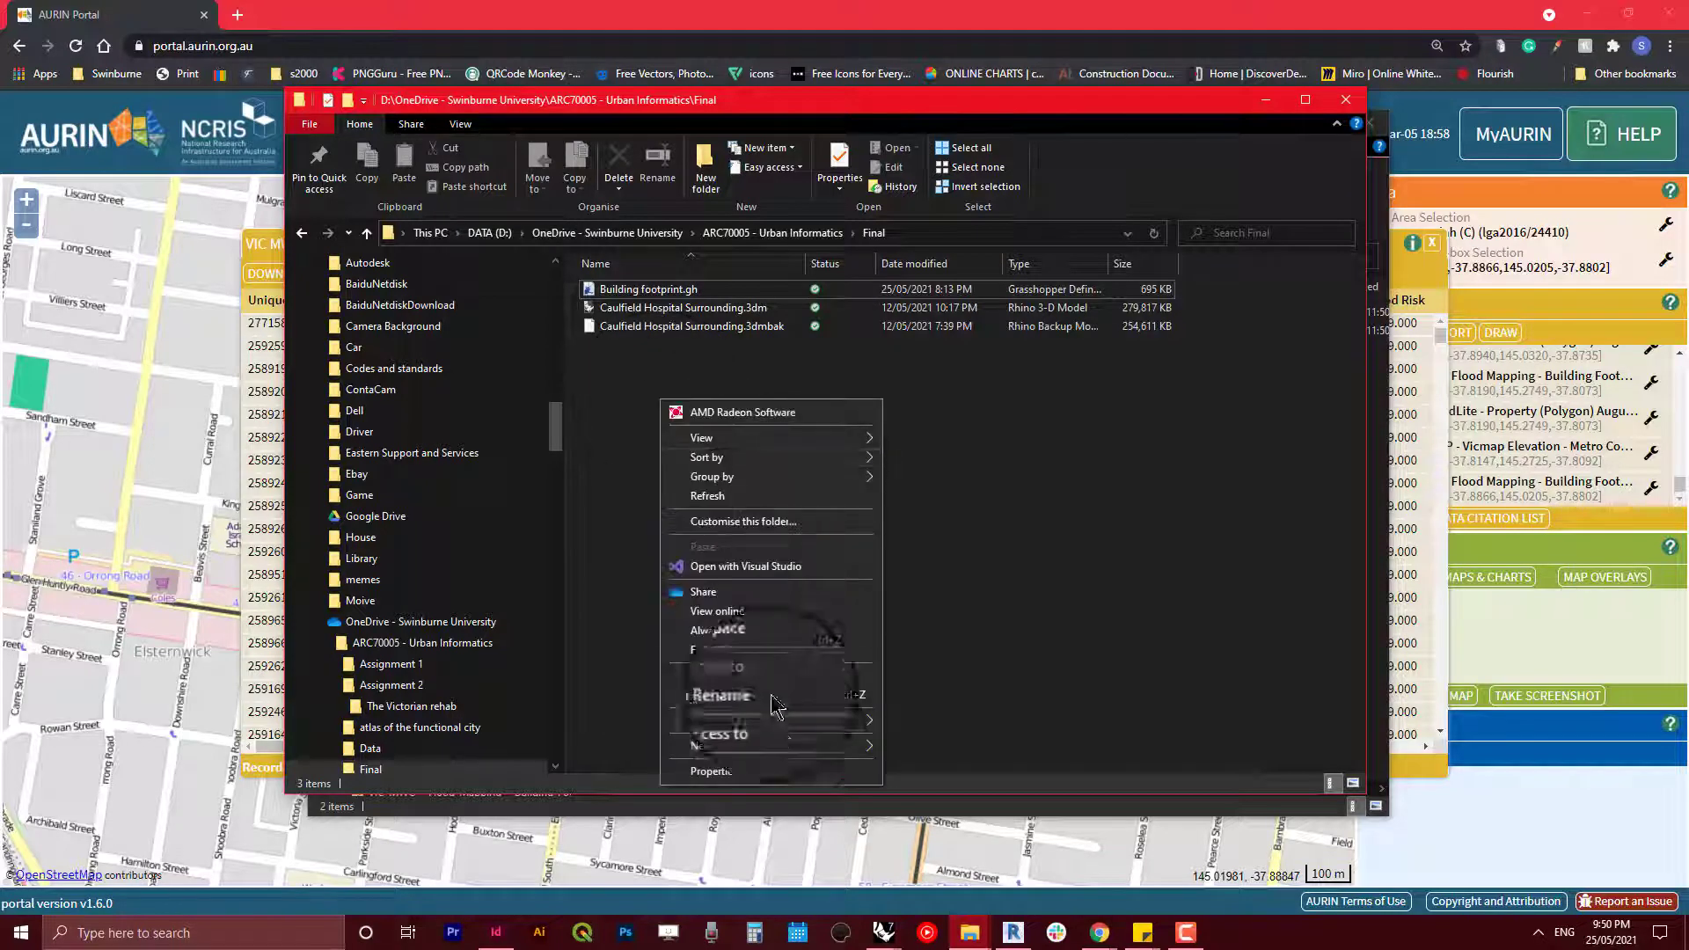
mouse_move(783, 744)
left_click(920, 503)
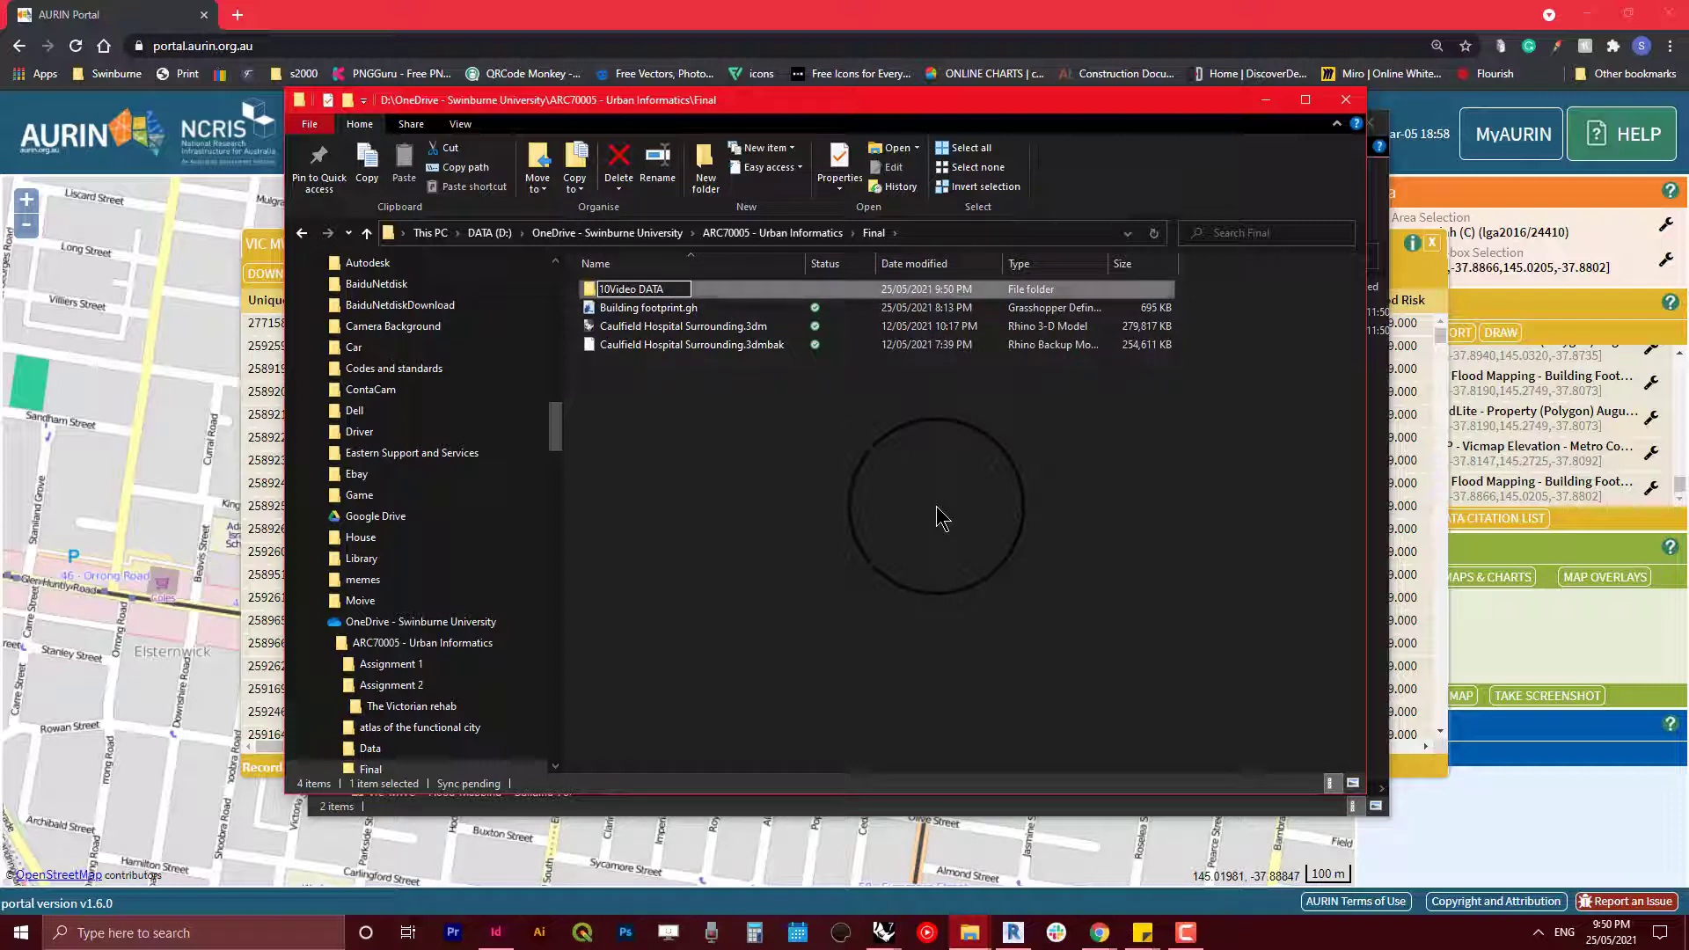
left_click(727, 297)
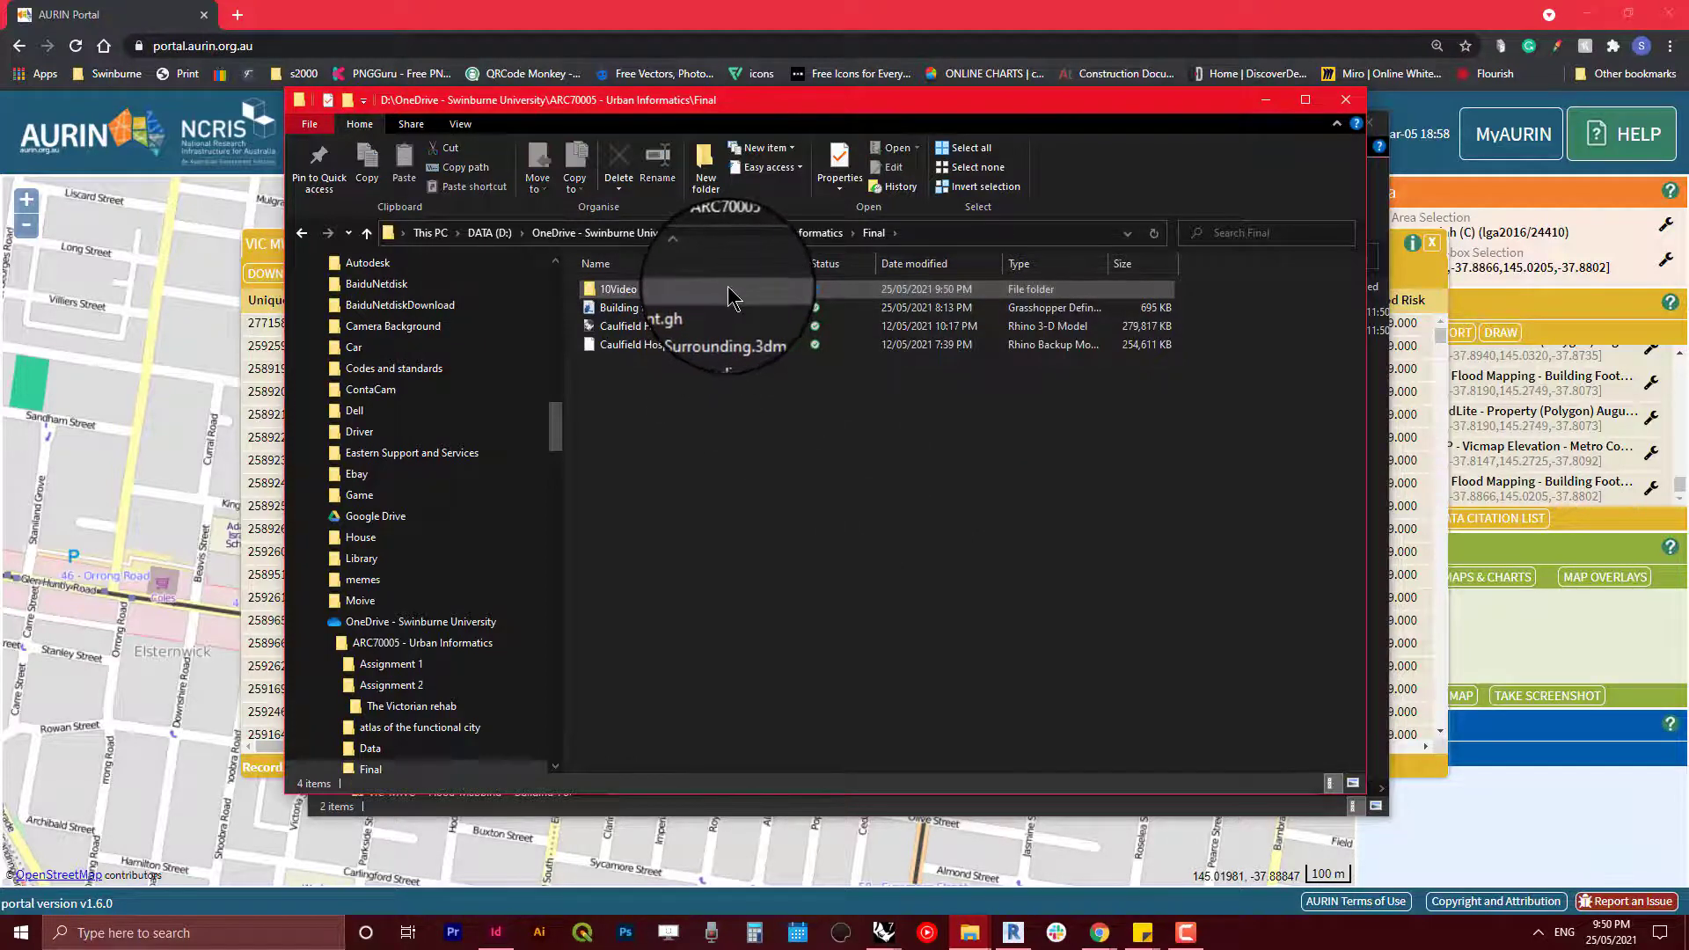
Step: Move the downloaded VIC MWC Building Footprints zip from Downloads into the 10Video DATA folder
double_click(729, 291)
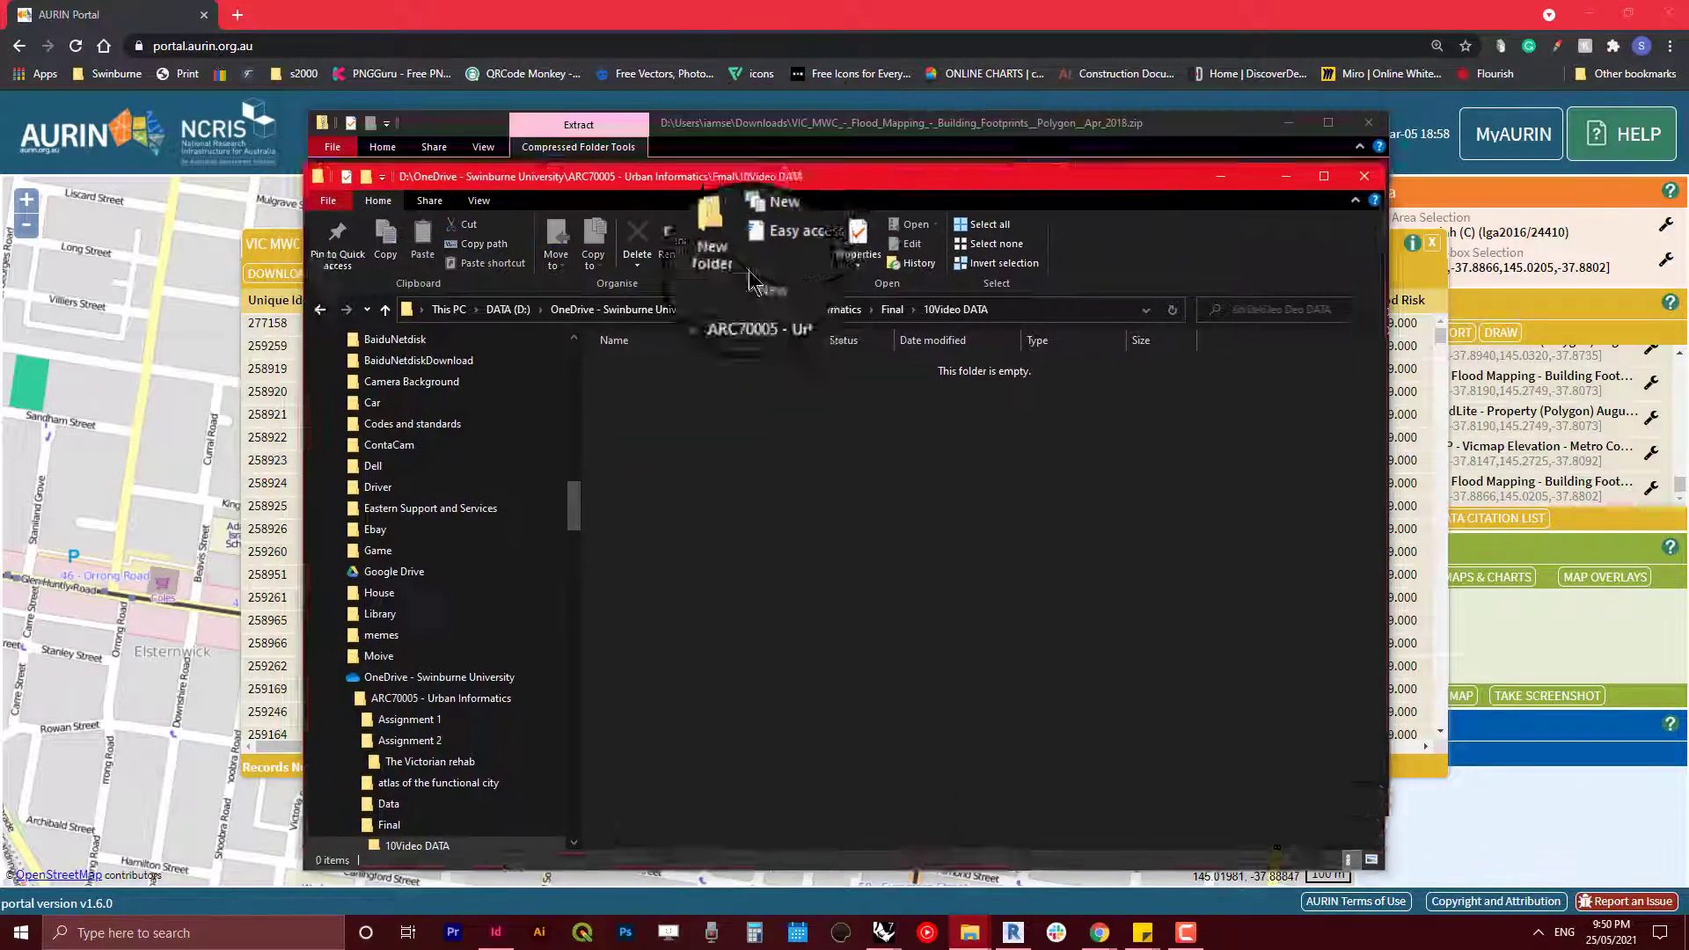
left_click_drag(749, 271, 887, 403)
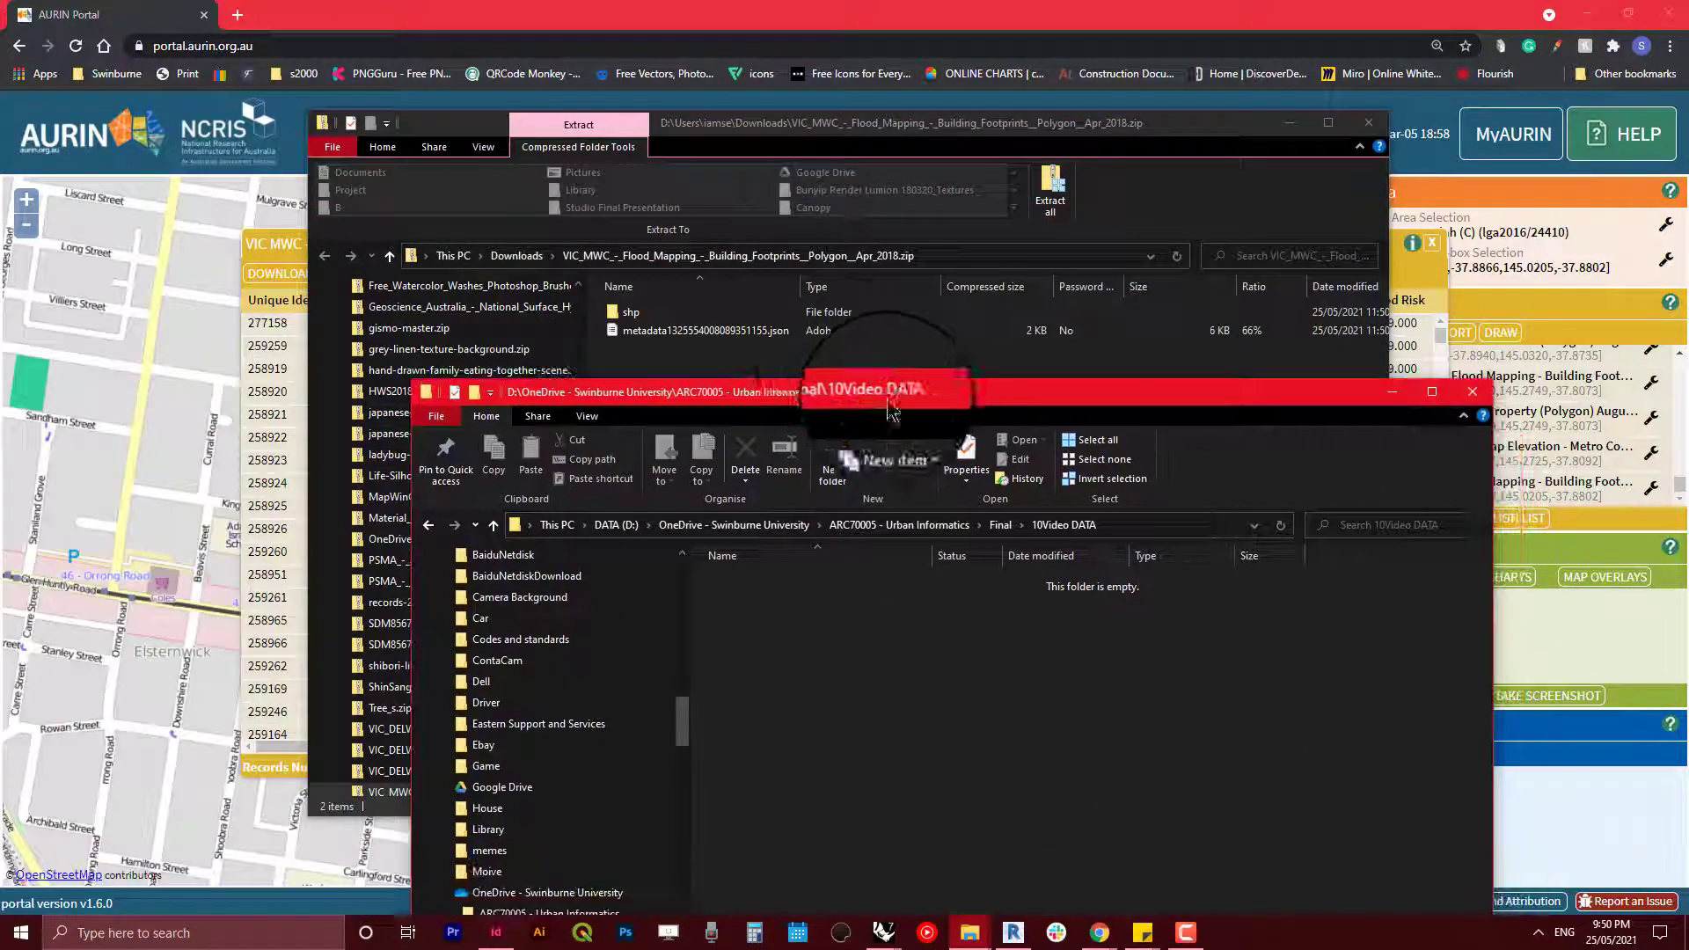
left_click(517, 258)
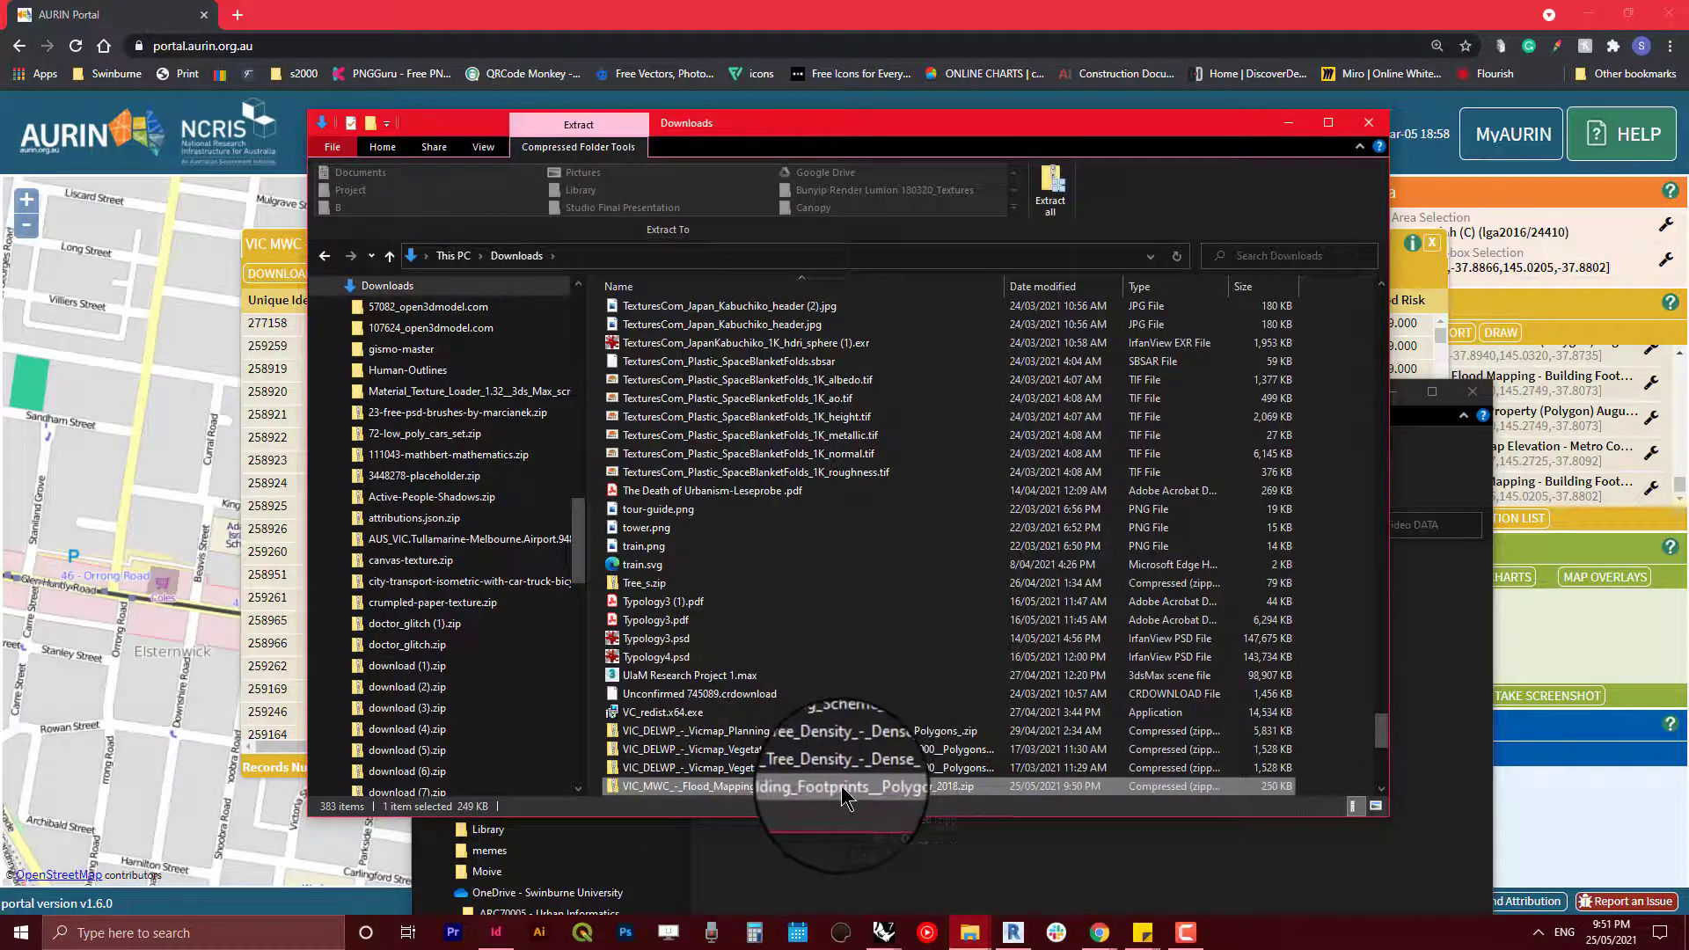
left_click_drag(842, 796, 871, 633)
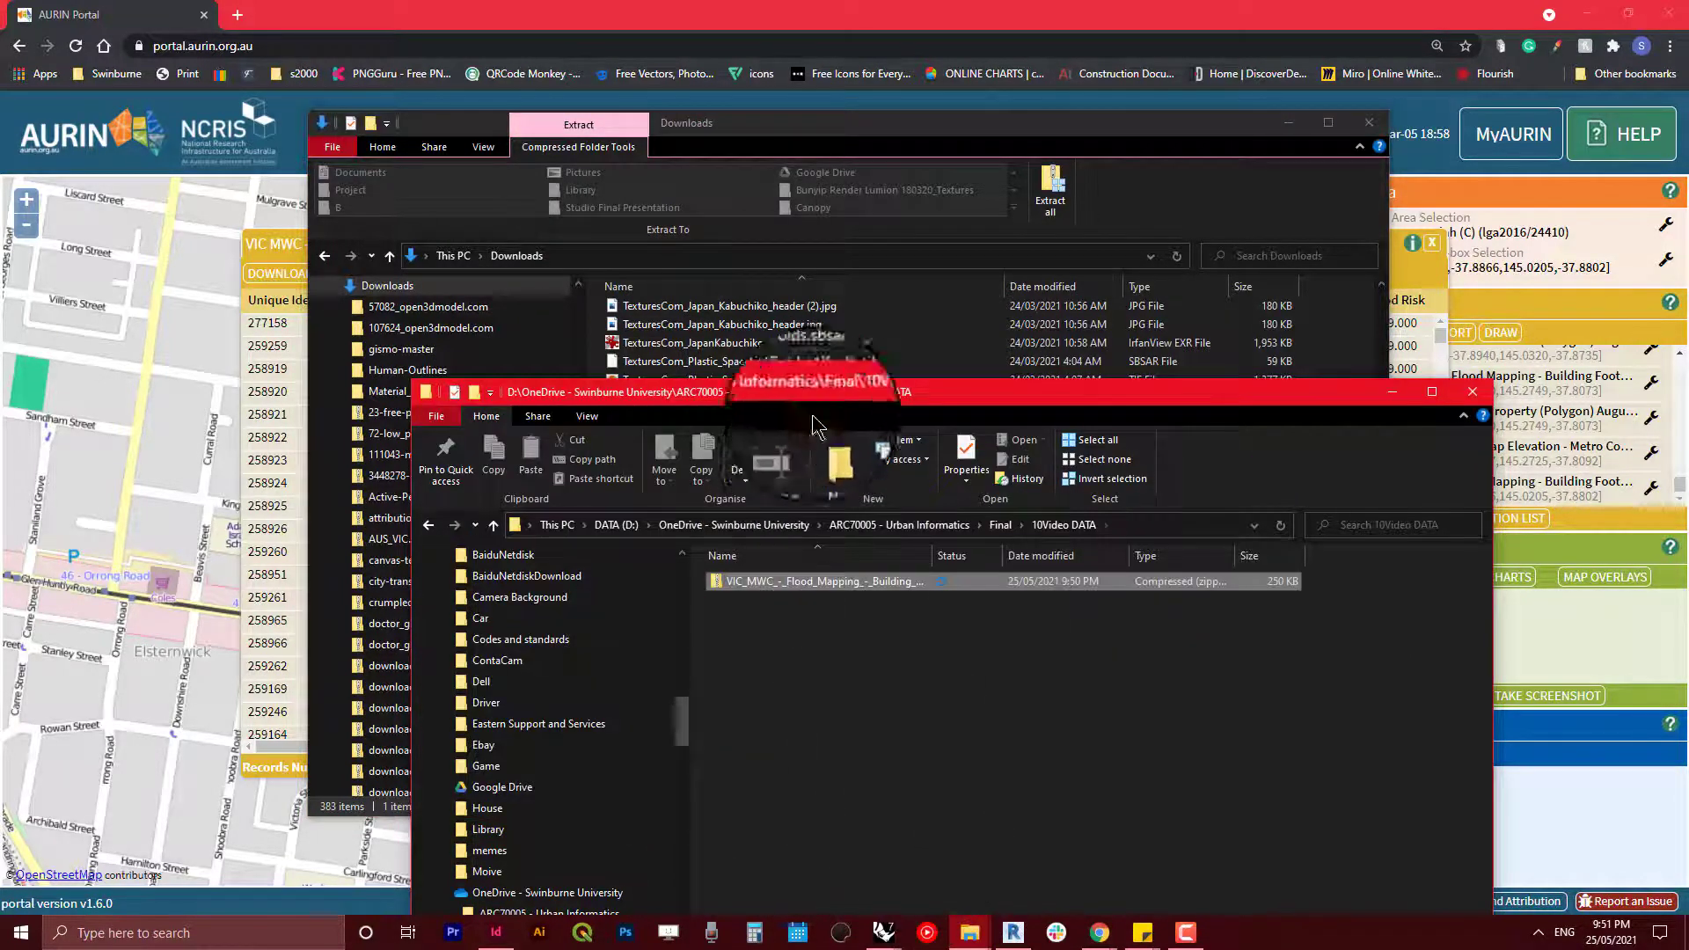
left_click_drag(833, 389, 814, 185)
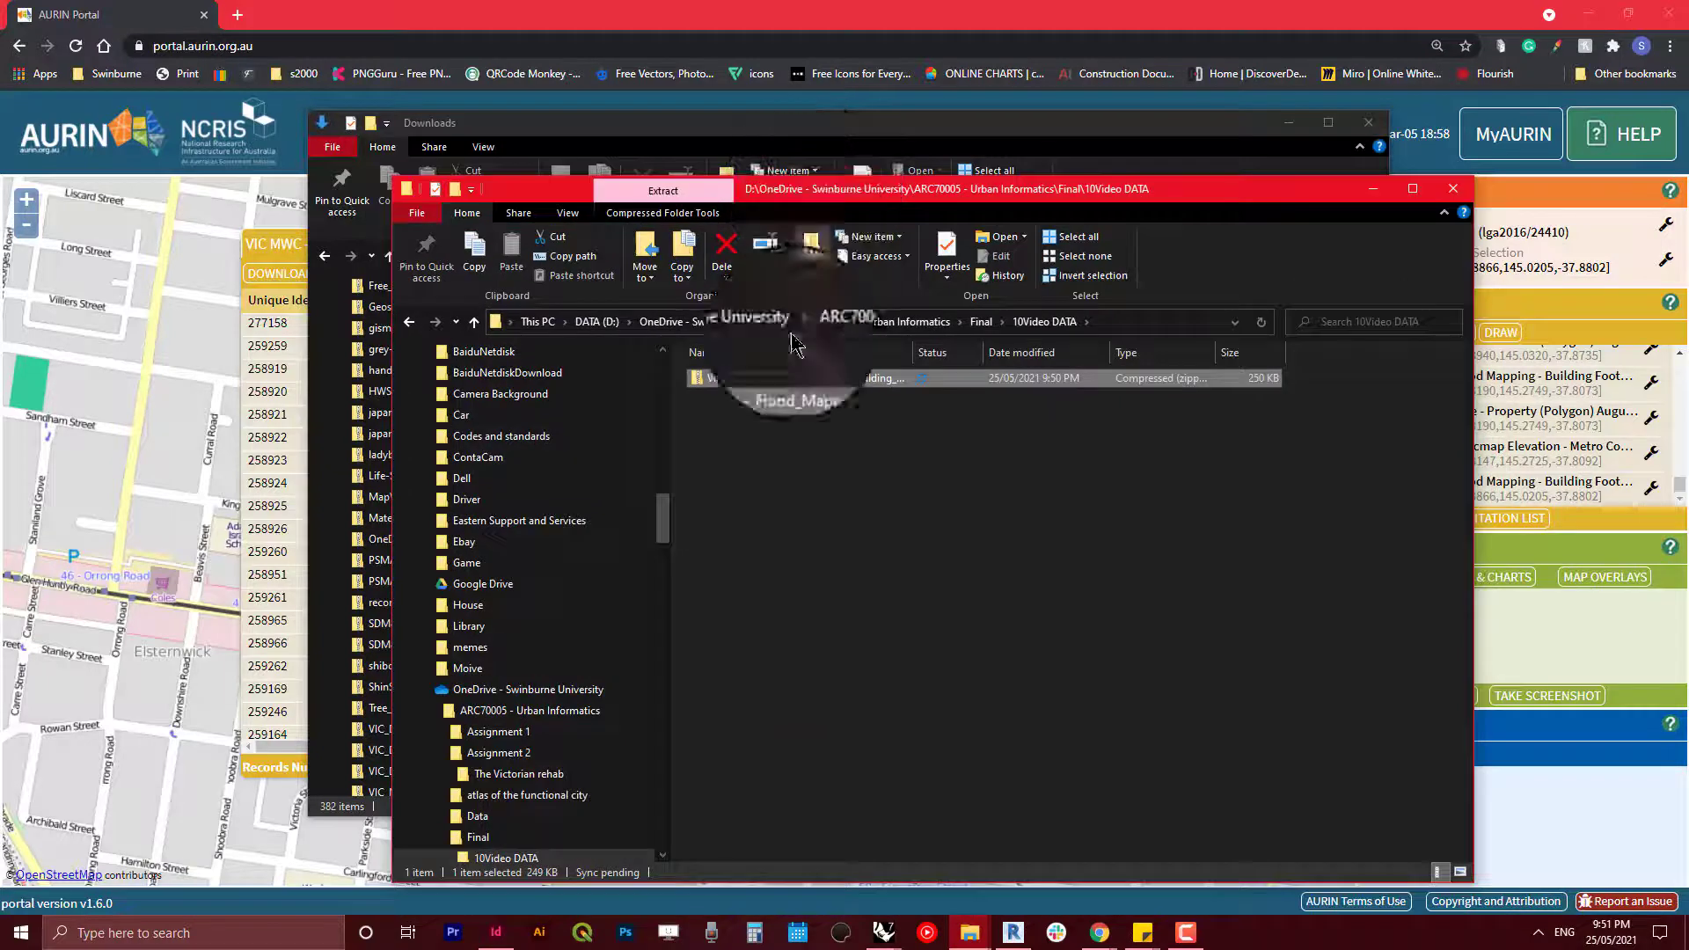
Step: Extract all files of the building footprints zip within 10Video DATA and close the extracted folder's window
right_click(778, 380)
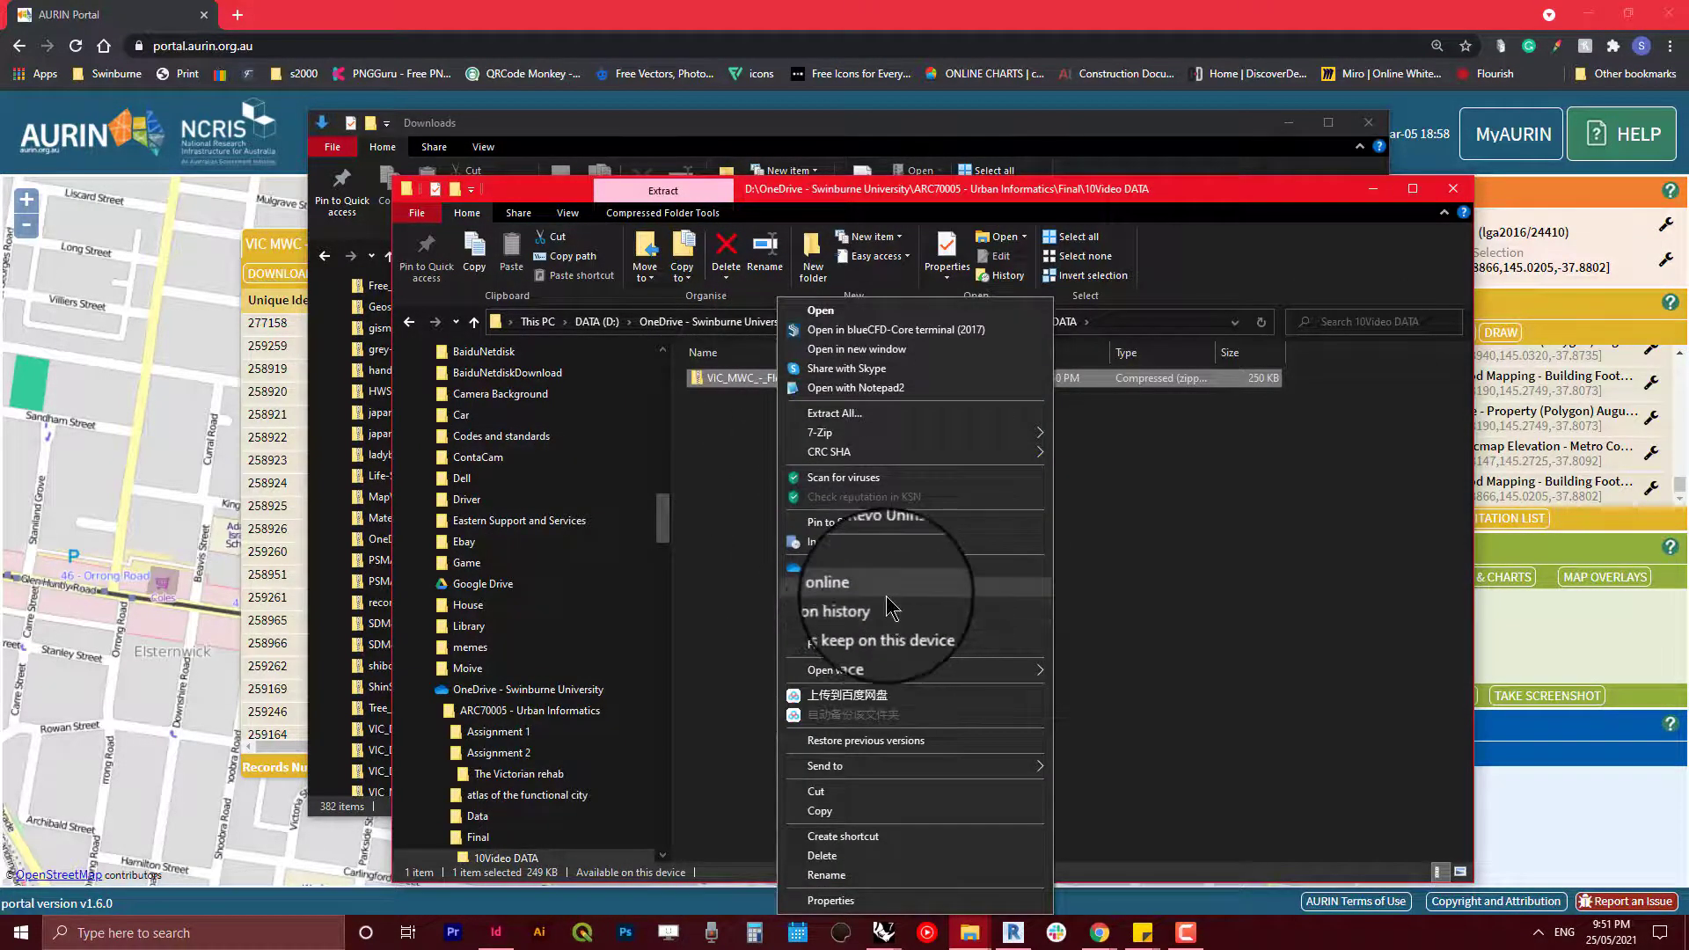
left_click(895, 422)
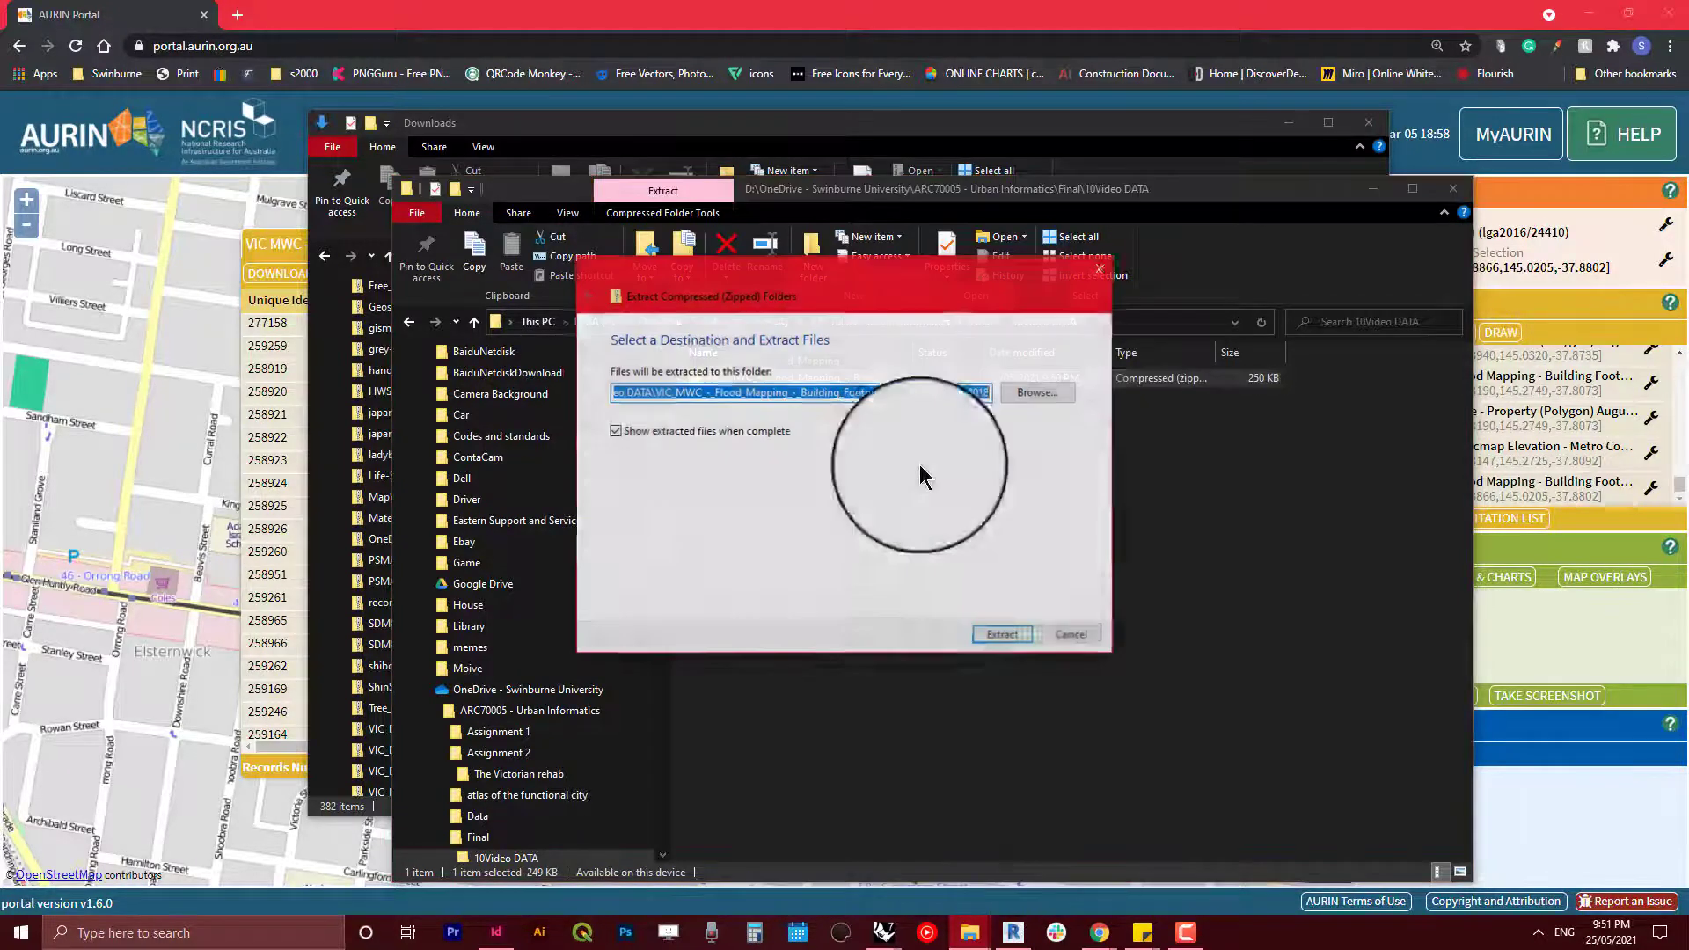
left_click(1002, 630)
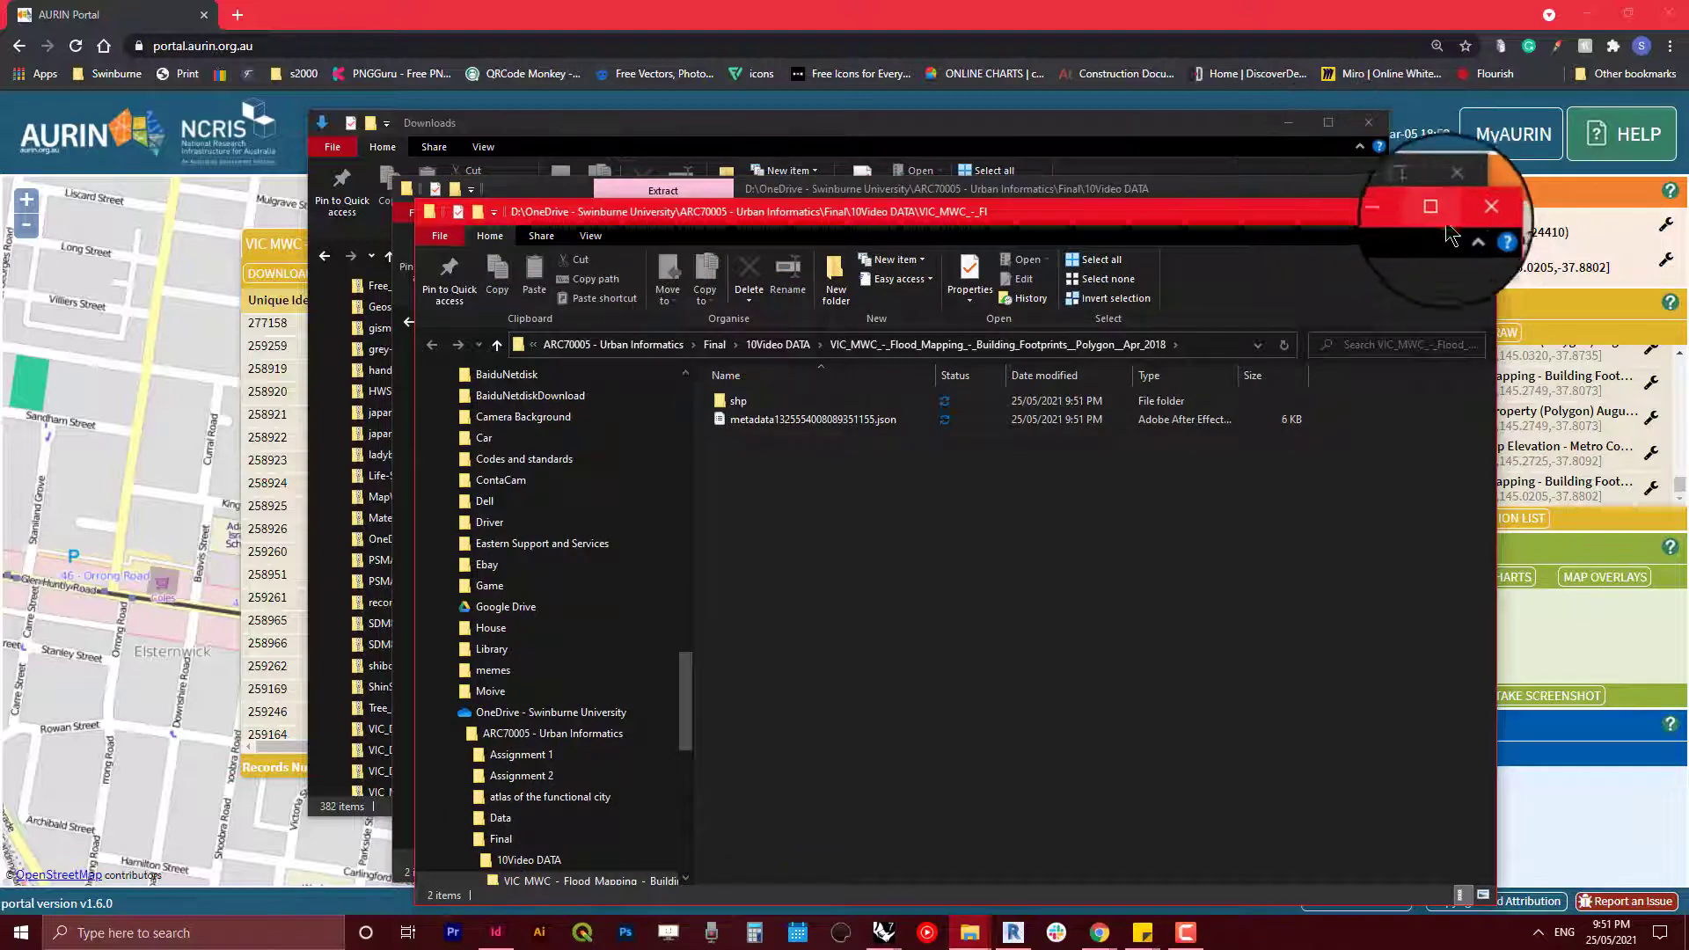
left_click(1475, 211)
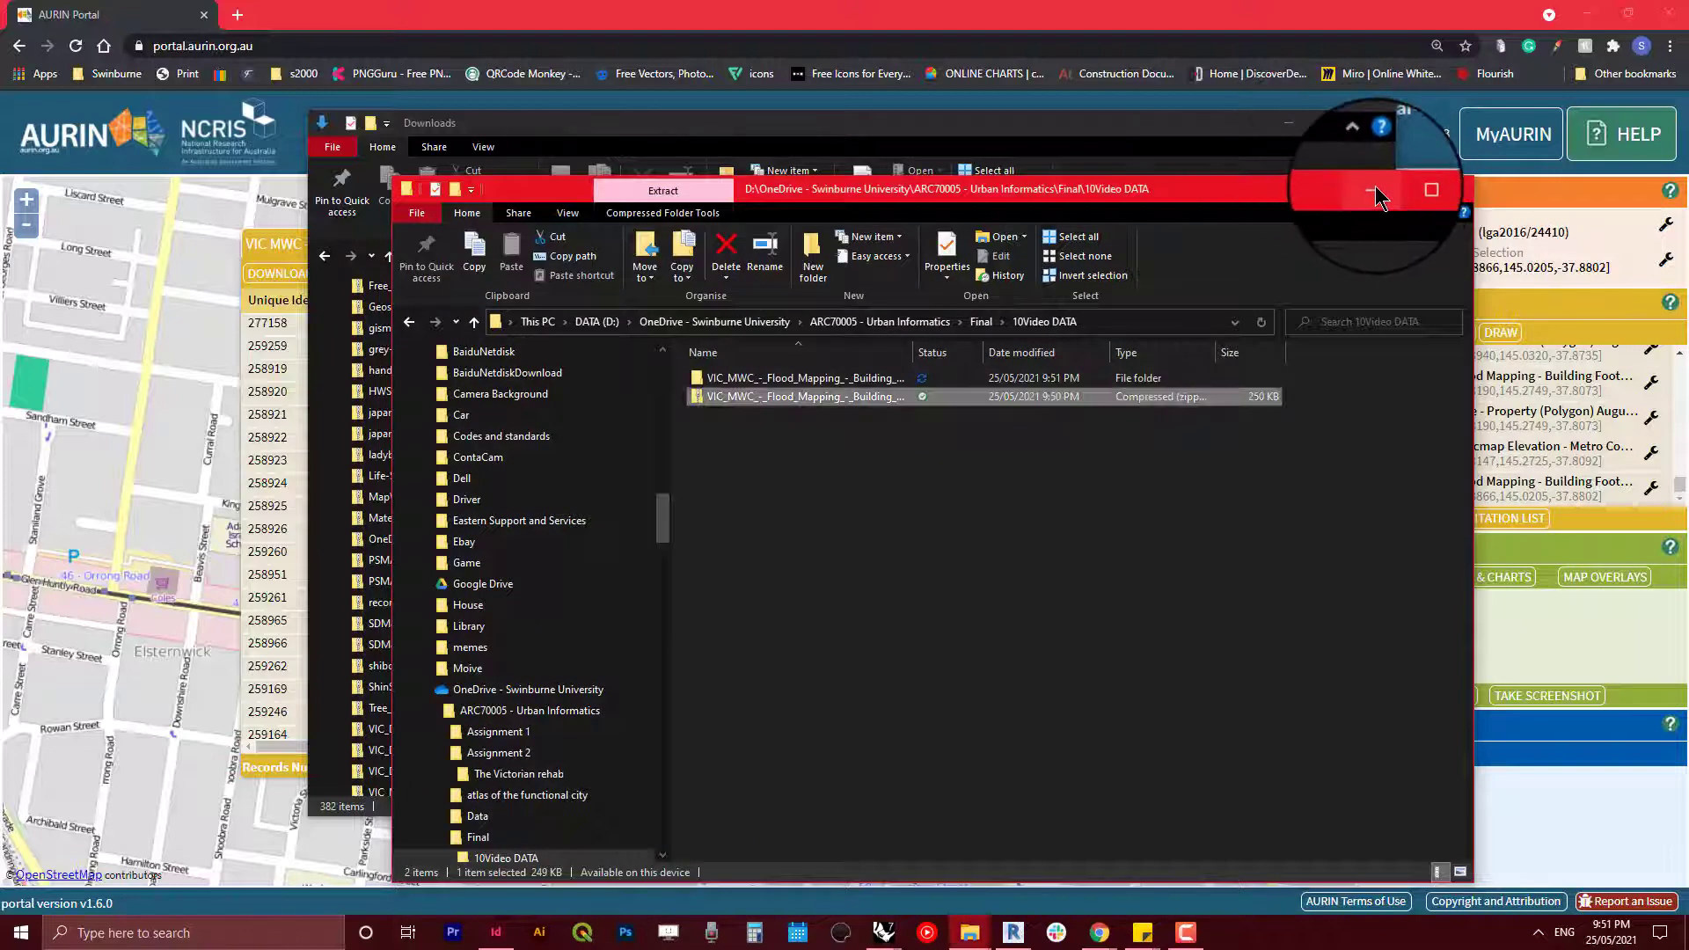
Step: Switch back to Rhino and Grasshopper and examine the OSMshapes component and its imported outlines around the hospital
left_click(1300, 125)
left_click(1582, 14)
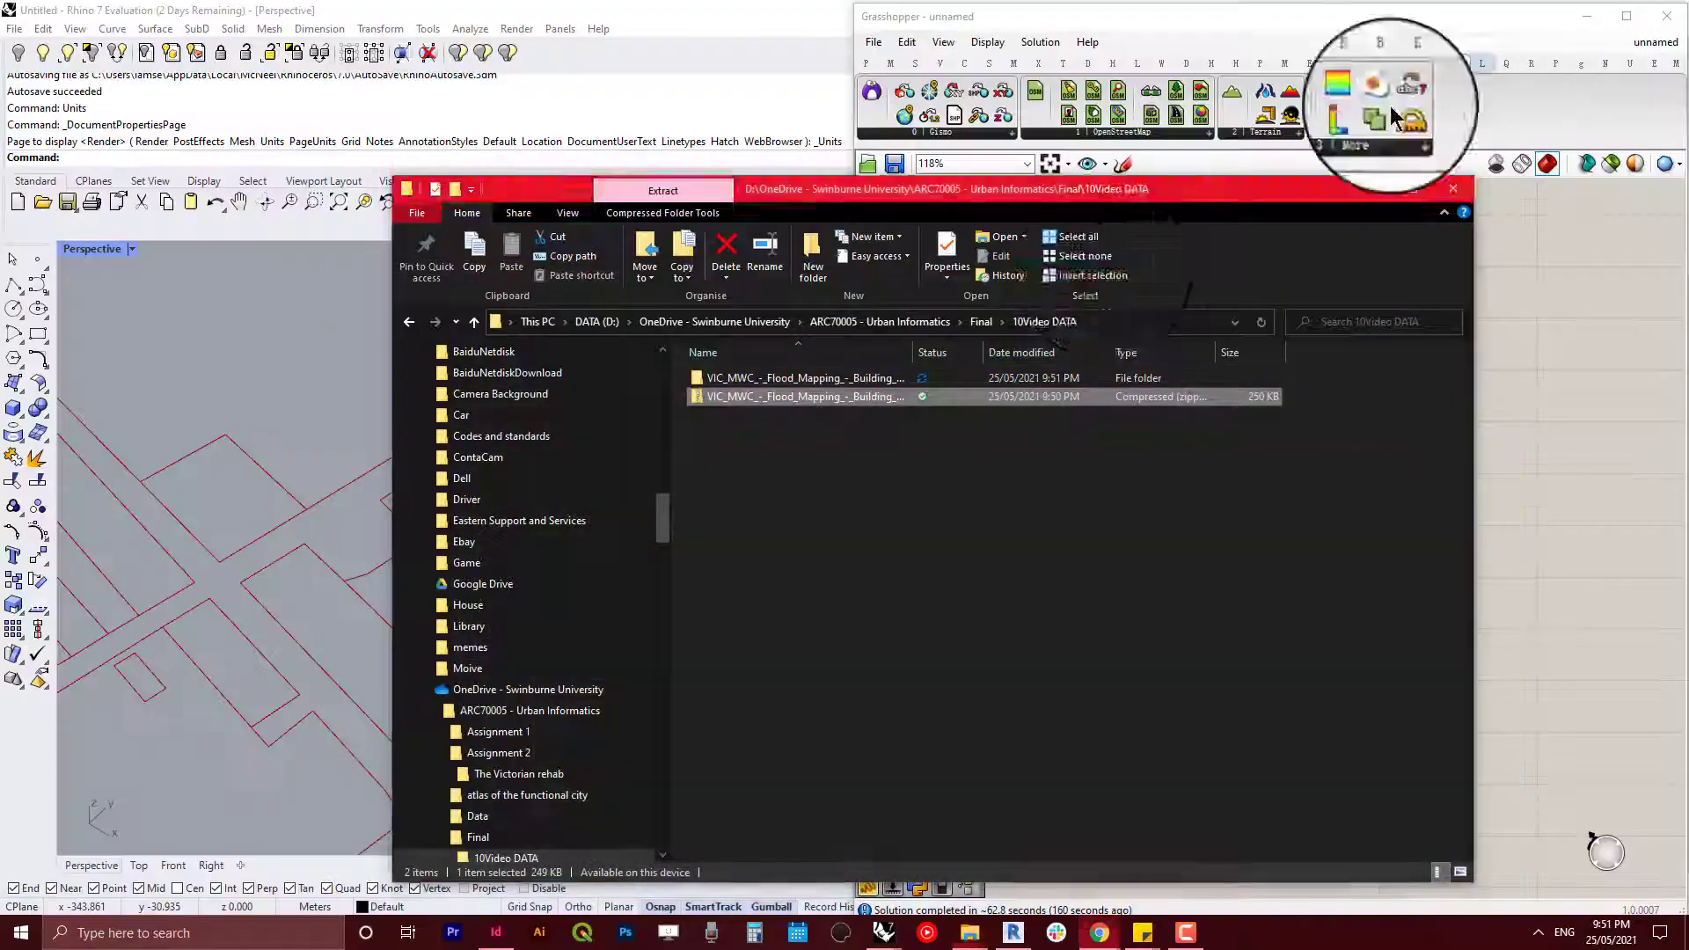
left_click(1497, 302)
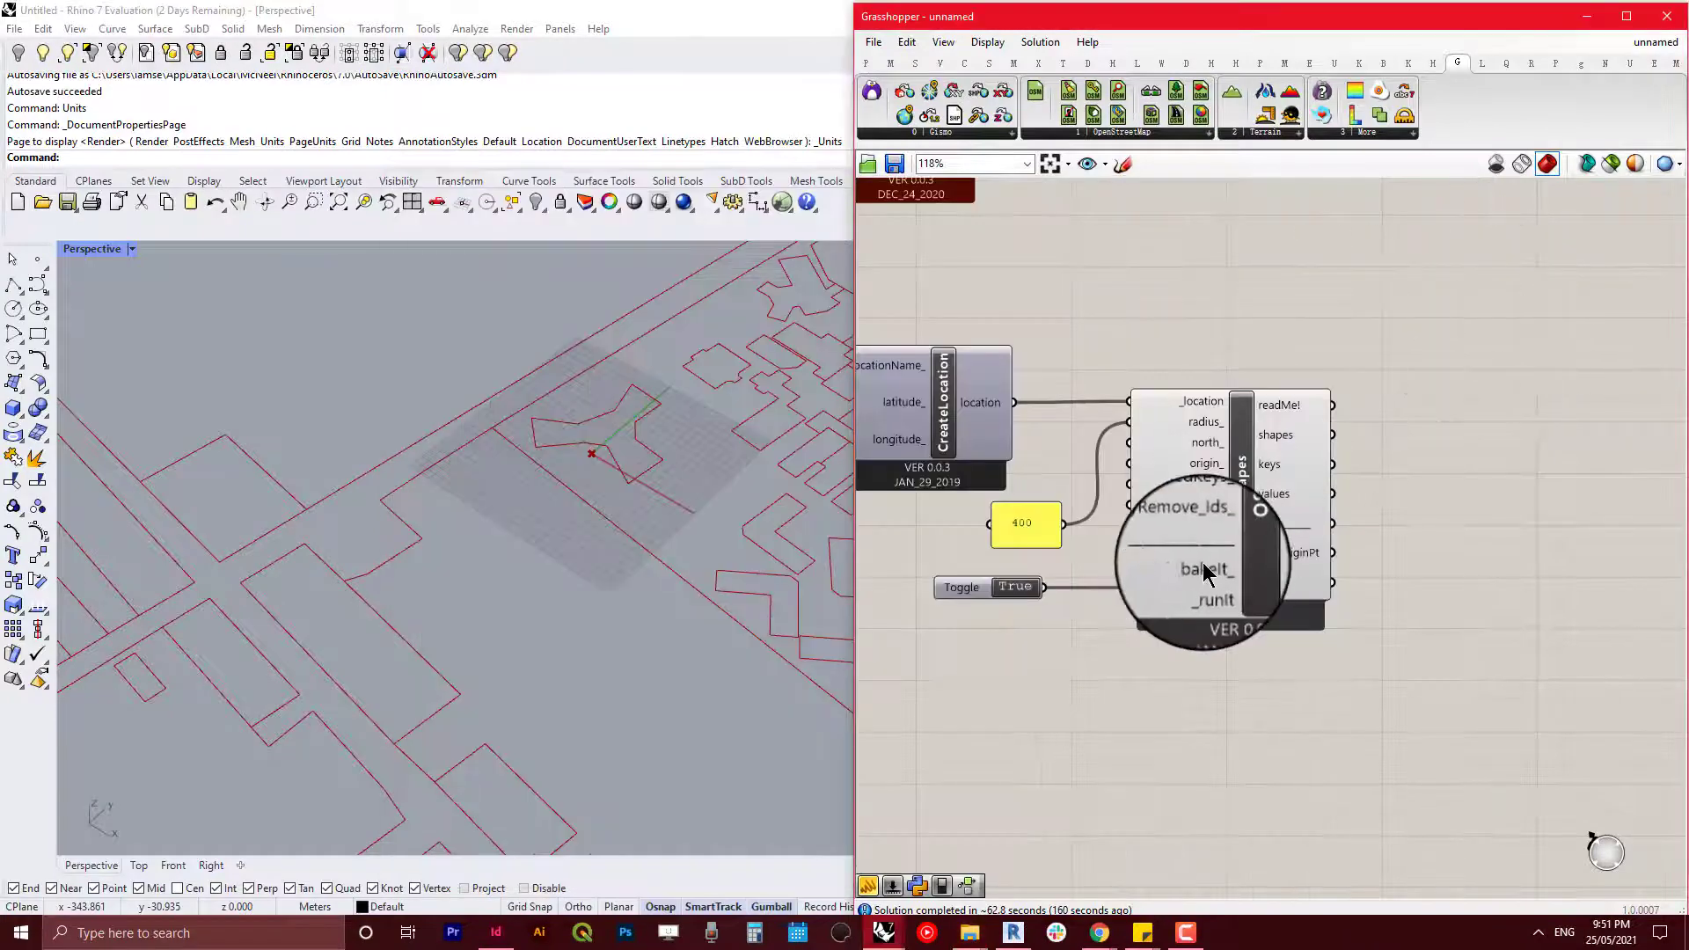
scroll(1138, 599, "down", 4)
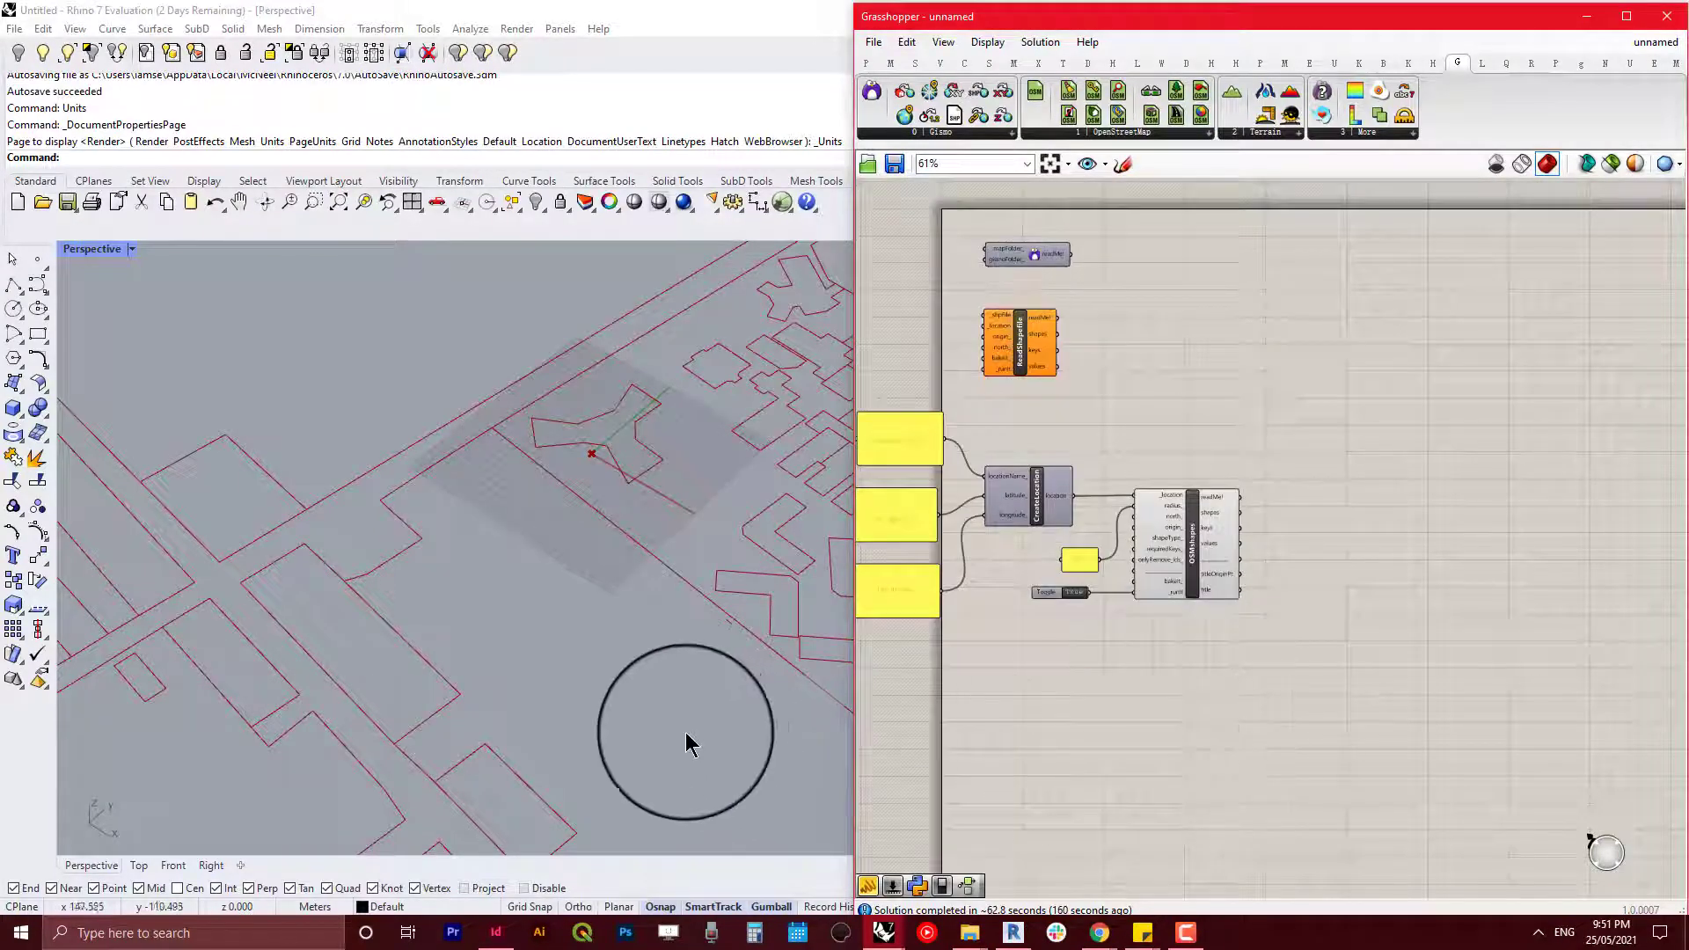
scroll(587, 585, "up", 5)
scroll(594, 677, "down", 4)
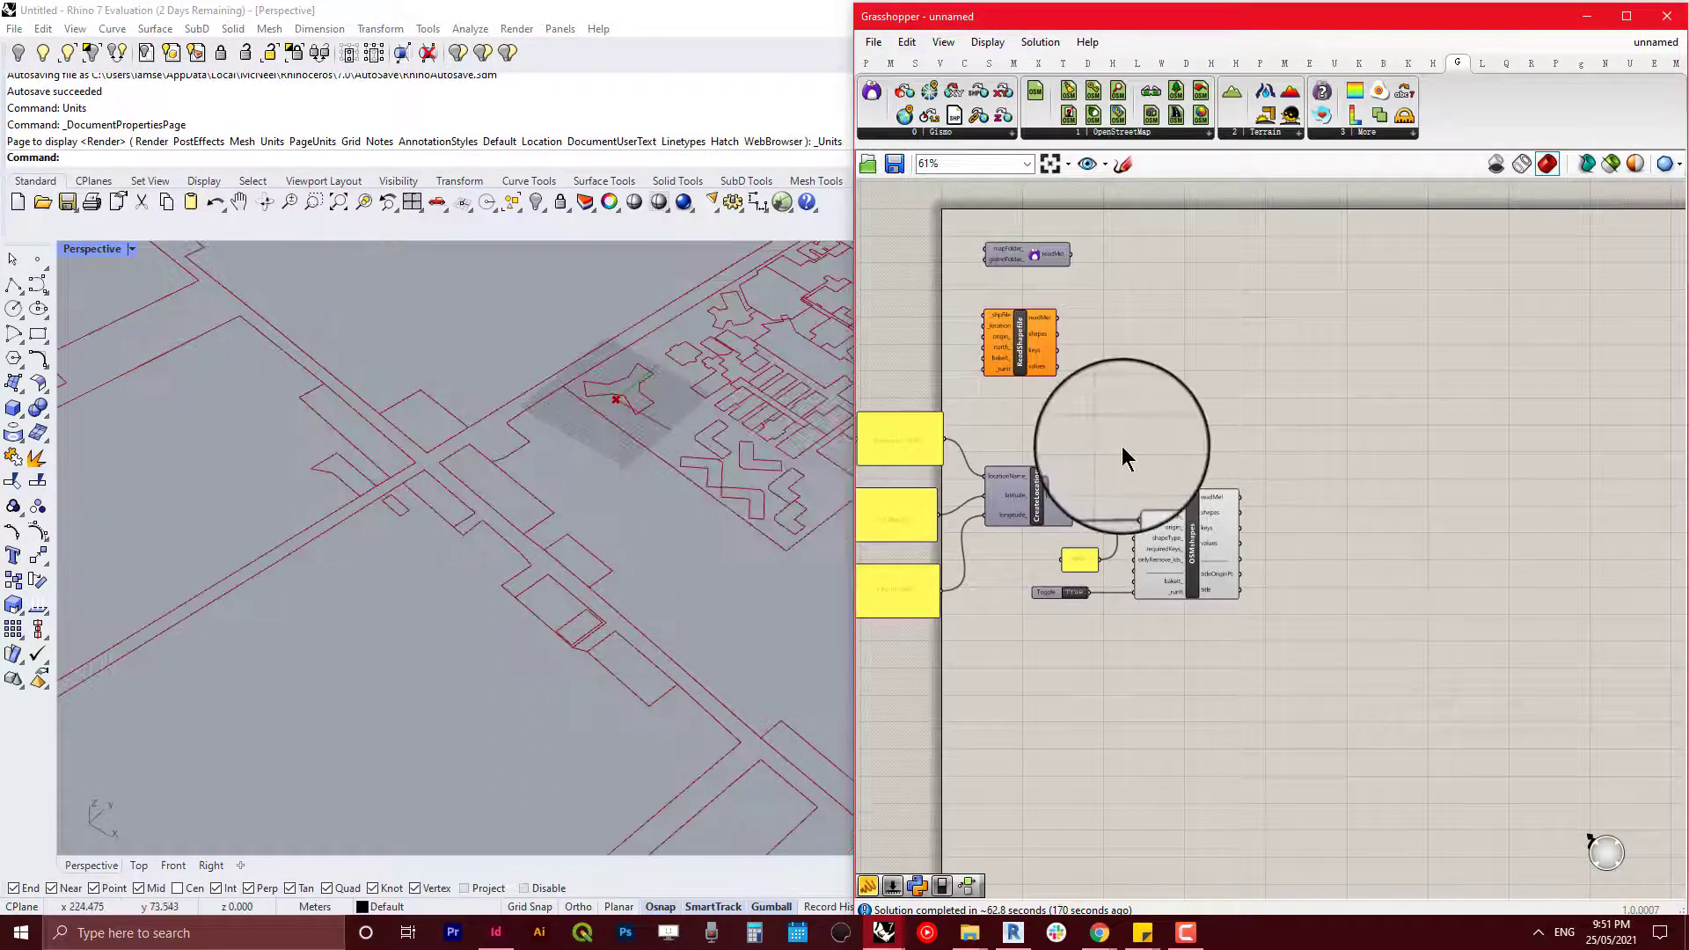
scroll(1121, 446, "up", 5)
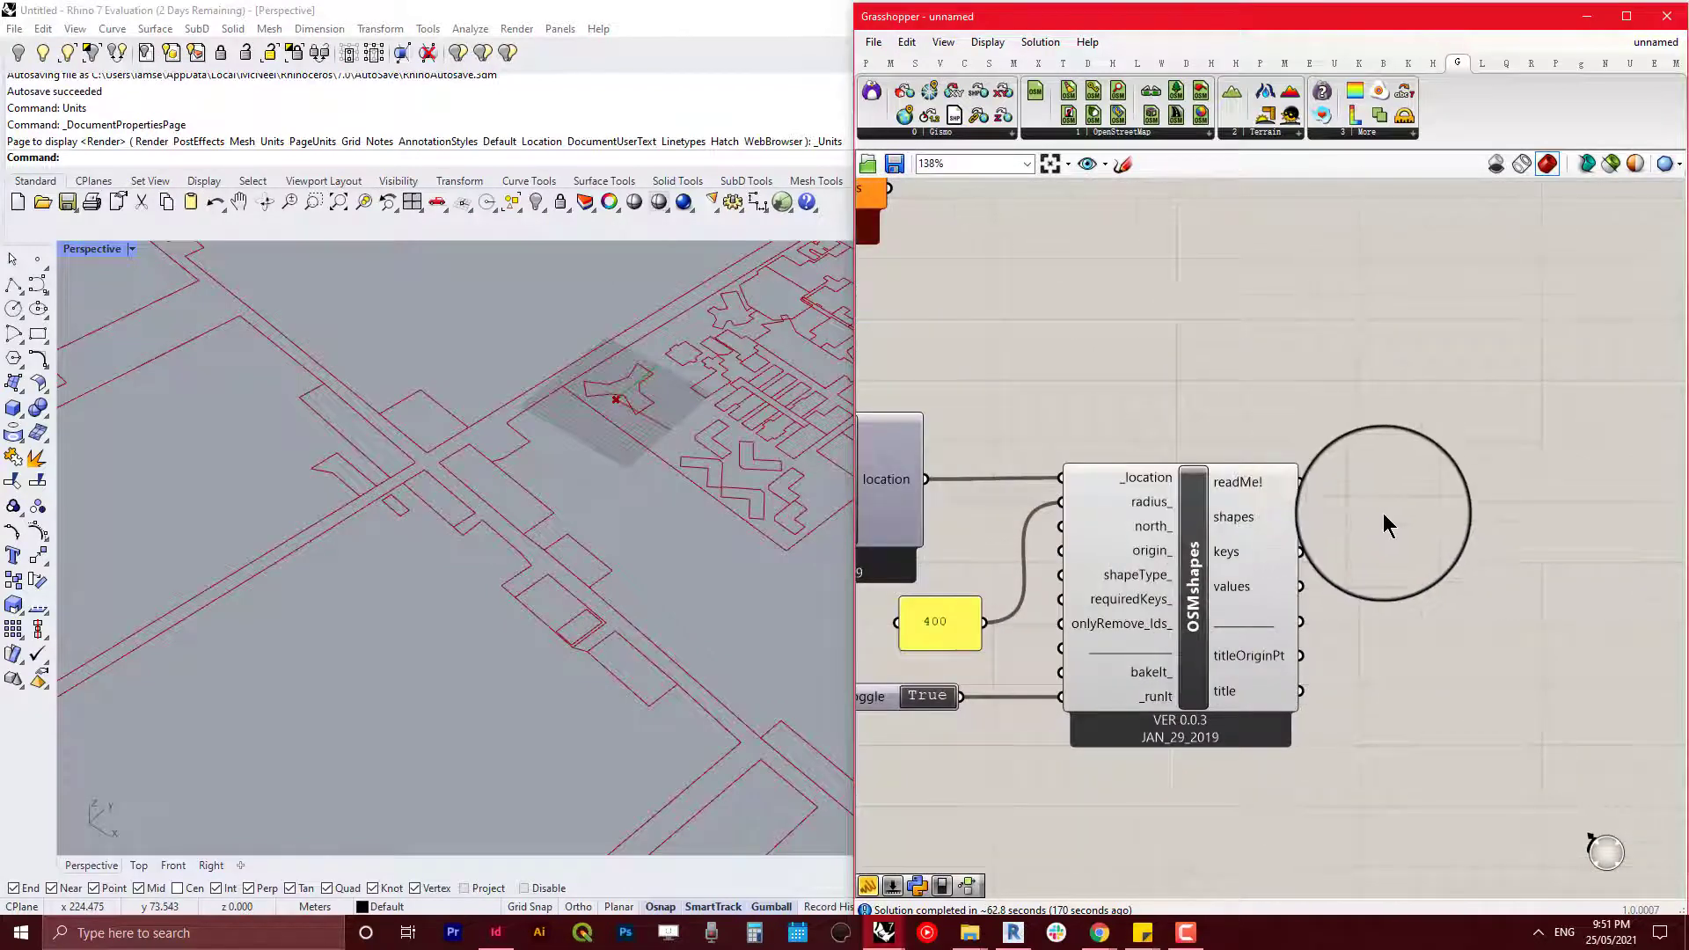
right_click_drag(1383, 515, 1337, 482)
scroll(546, 476, "down", 3)
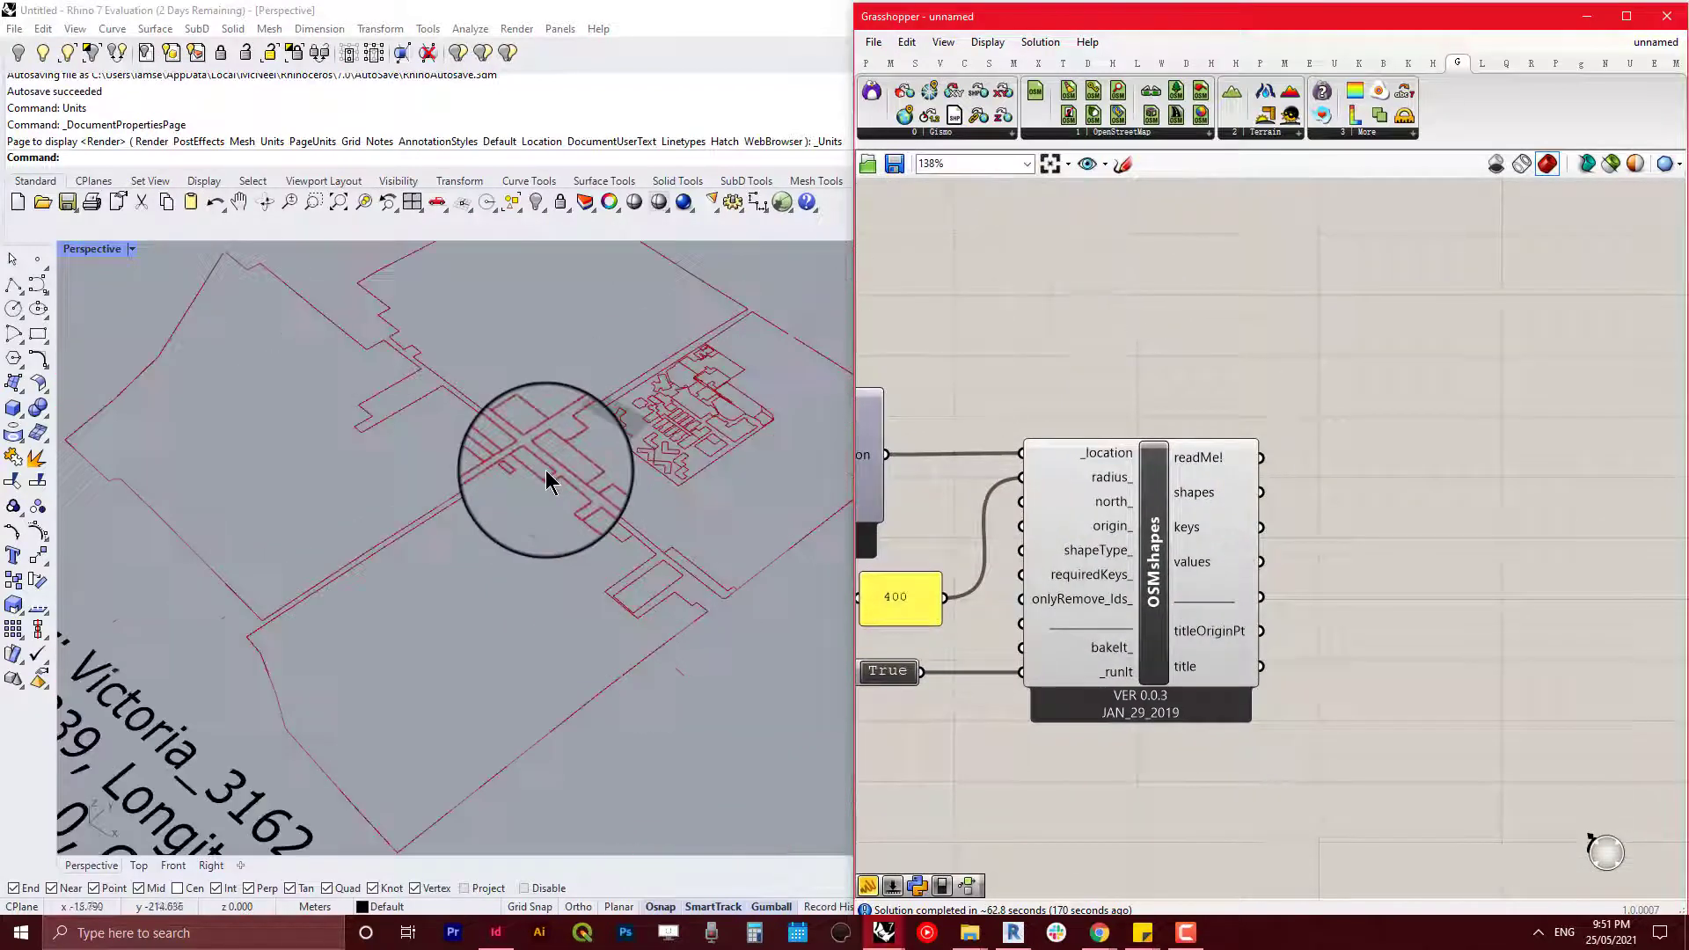
scroll(546, 471, "down", 4)
right_click_drag(548, 471, 604, 437)
scroll(626, 421, "up", 6)
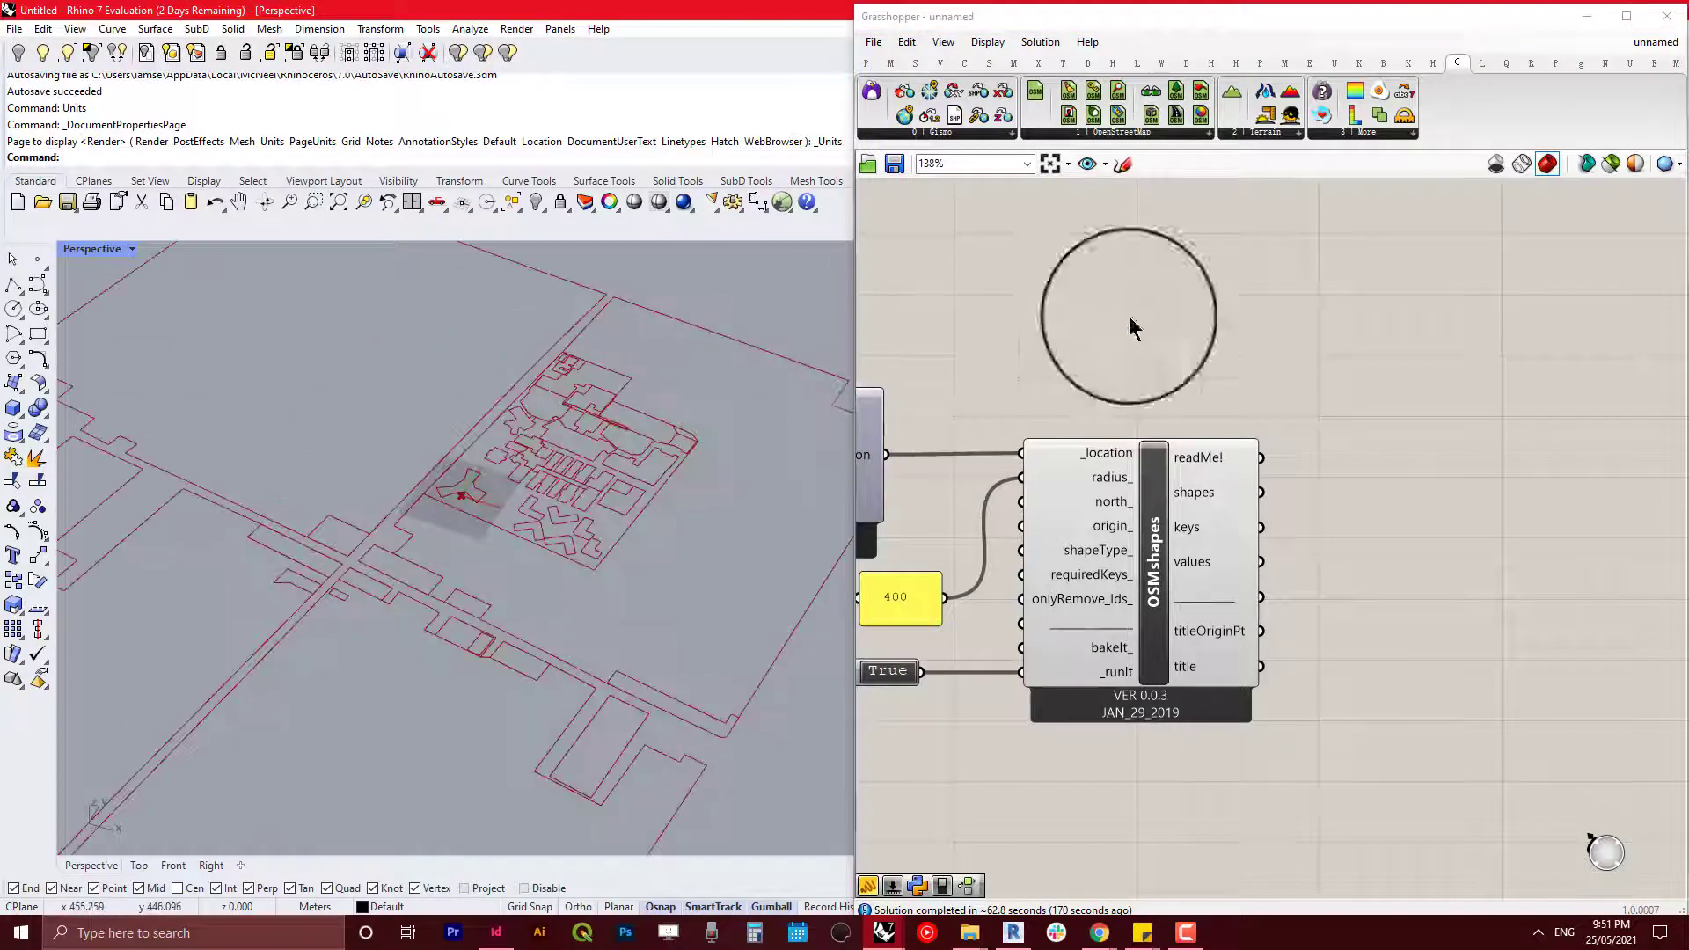
left_click(1115, 136)
left_click_drag(1100, 163, 1442, 484)
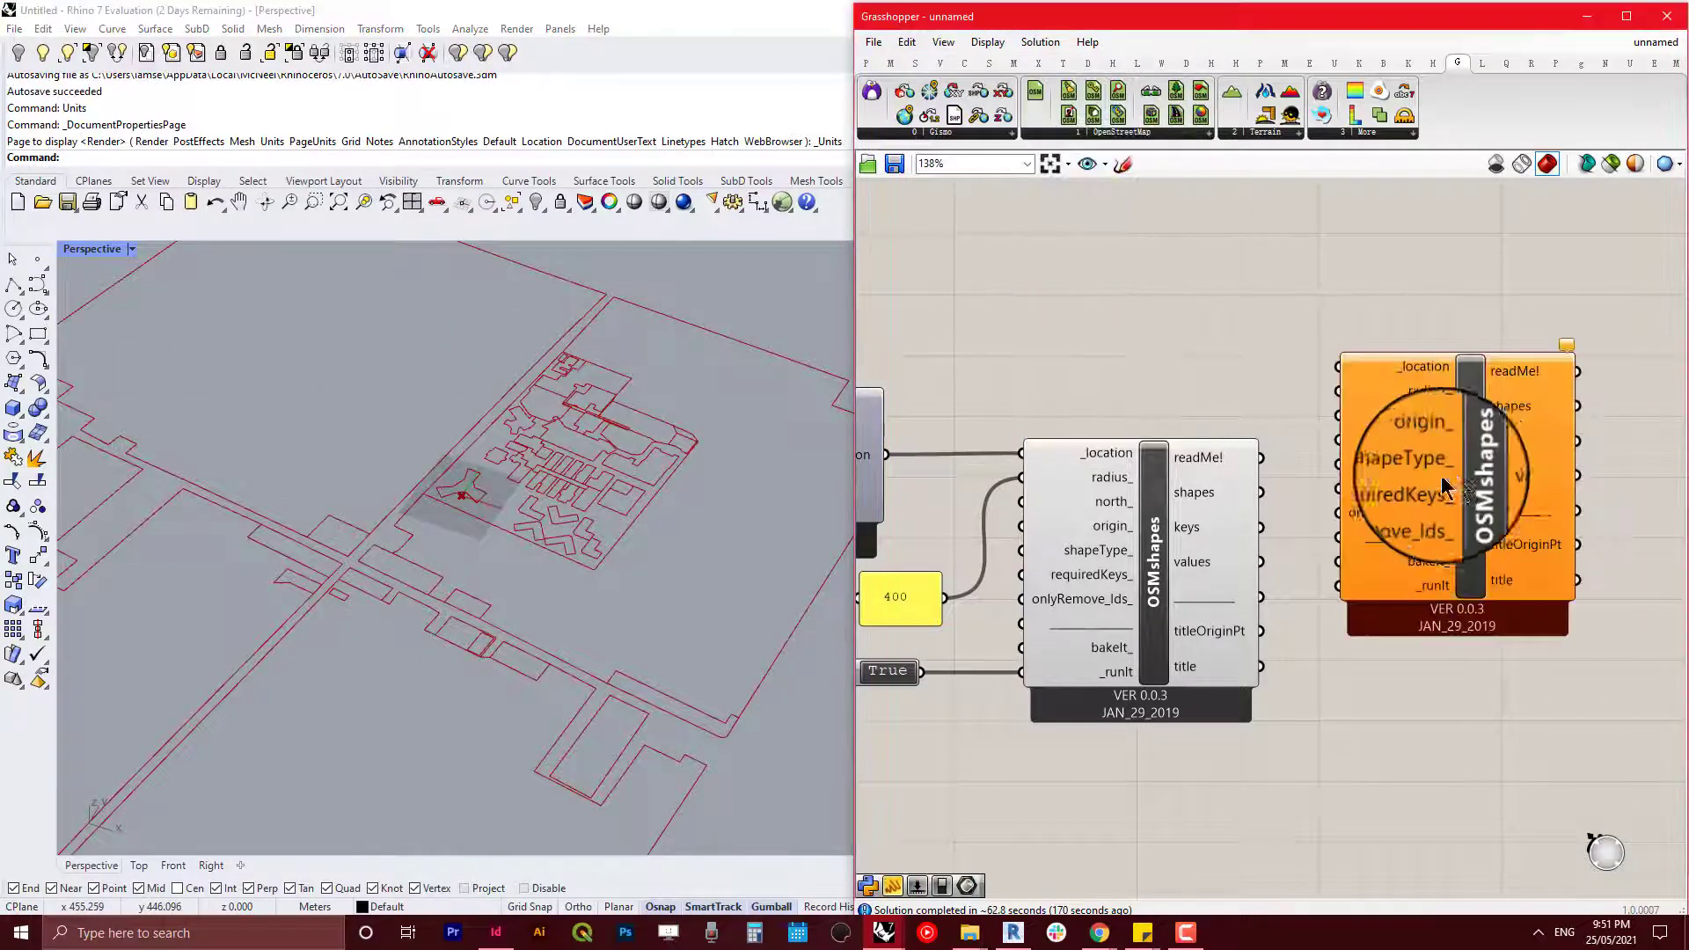
right_click_drag(1450, 548, 1367, 467)
left_click_drag(1369, 410, 1377, 500)
scroll(1374, 536, "down", 2)
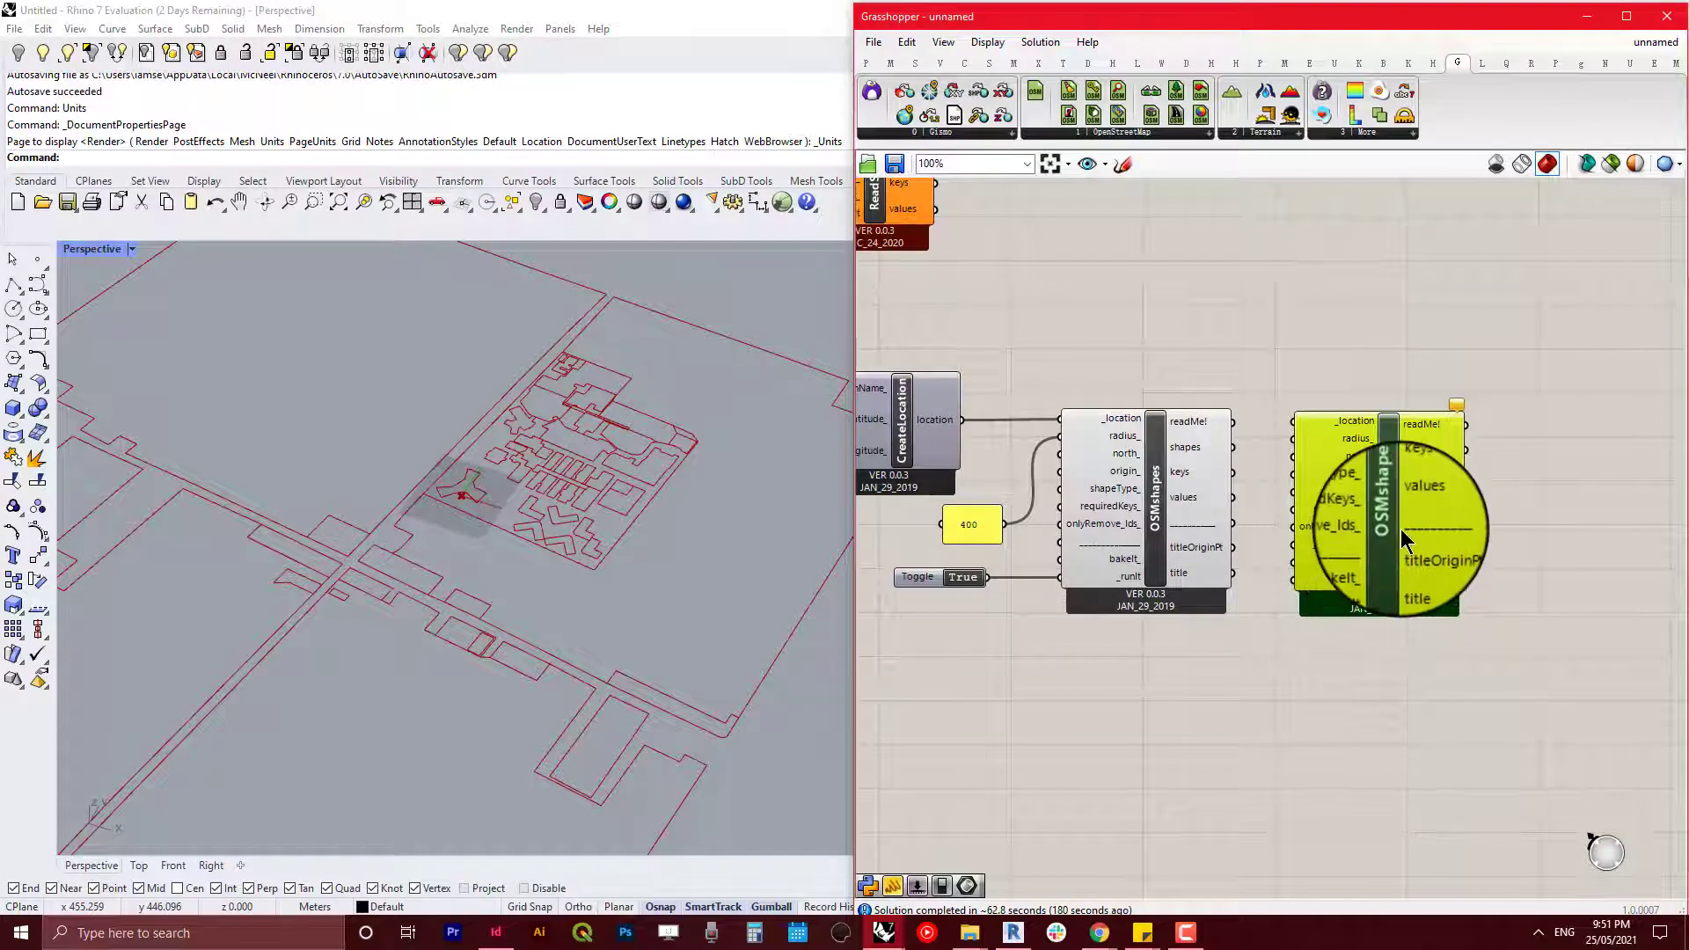
key("Delete")
Step: Place a Gismo OSM 3D component on the canvas beside the OSMshapes component
left_click(1115, 133)
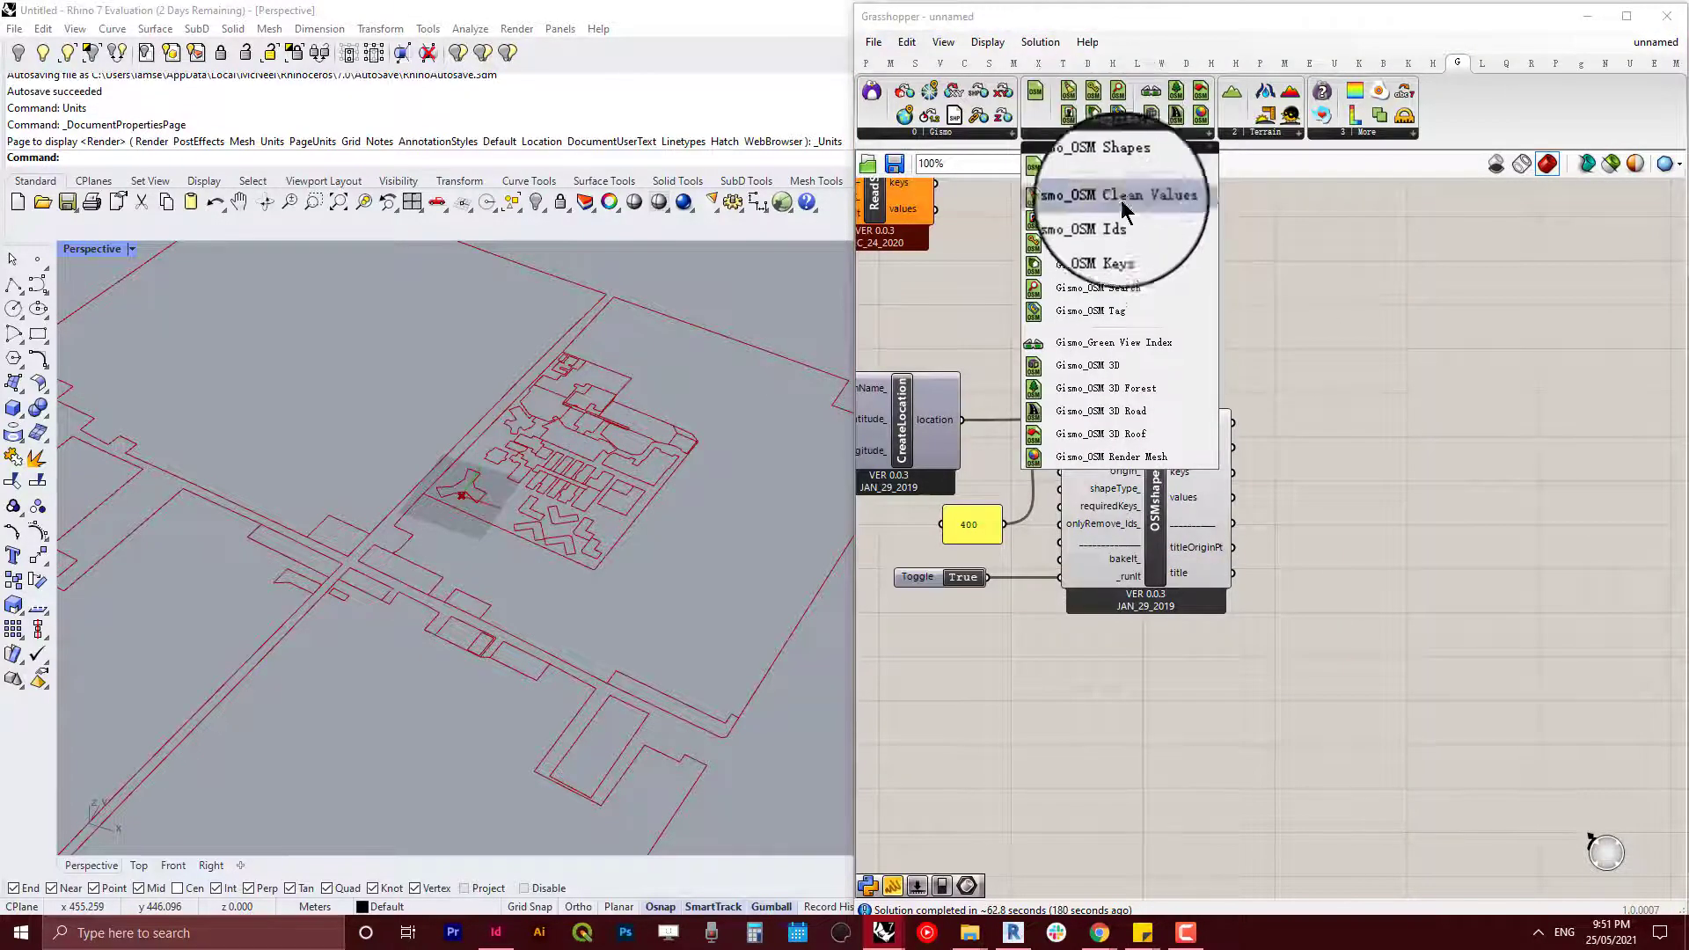
left_click(1087, 365)
left_click(1390, 501)
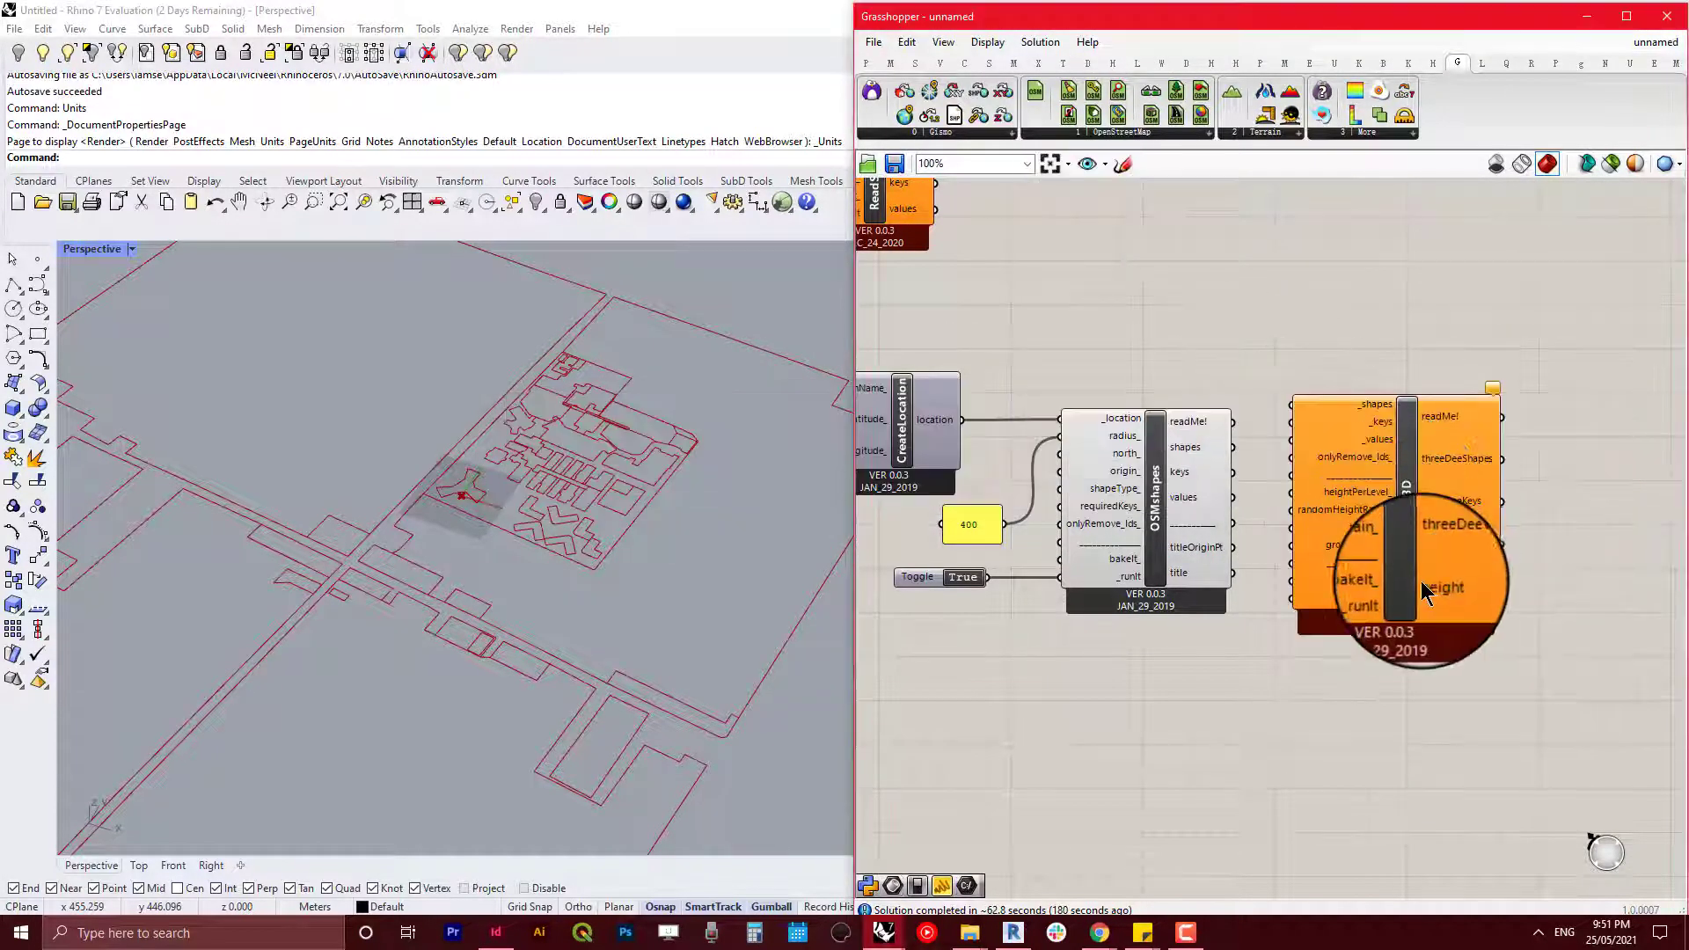
right_click_drag(1425, 593, 1378, 539)
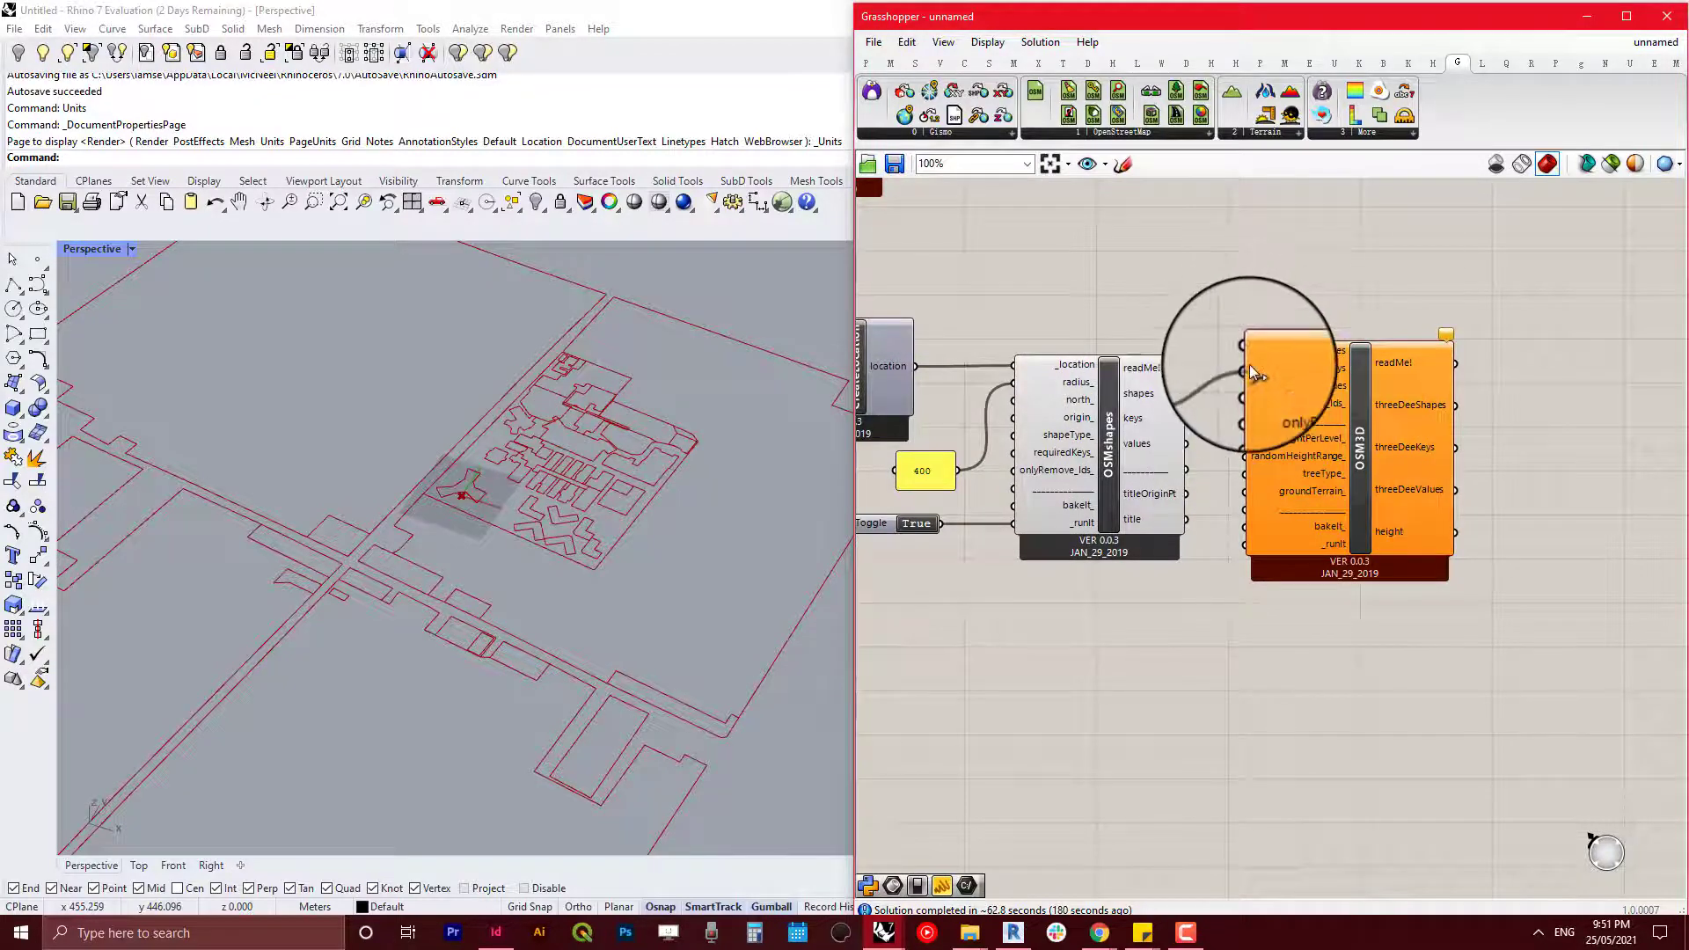
Step: Wire the shapes, keys and values outputs of OSMshapes into the matching inputs of OSM3D
left_click_drag(1256, 374, 1249, 328)
scroll(1232, 386, "up", 3)
left_click_drag(1155, 445, 1248, 366)
left_click_drag(1153, 486, 1260, 391)
scroll(1289, 558, "down", 3)
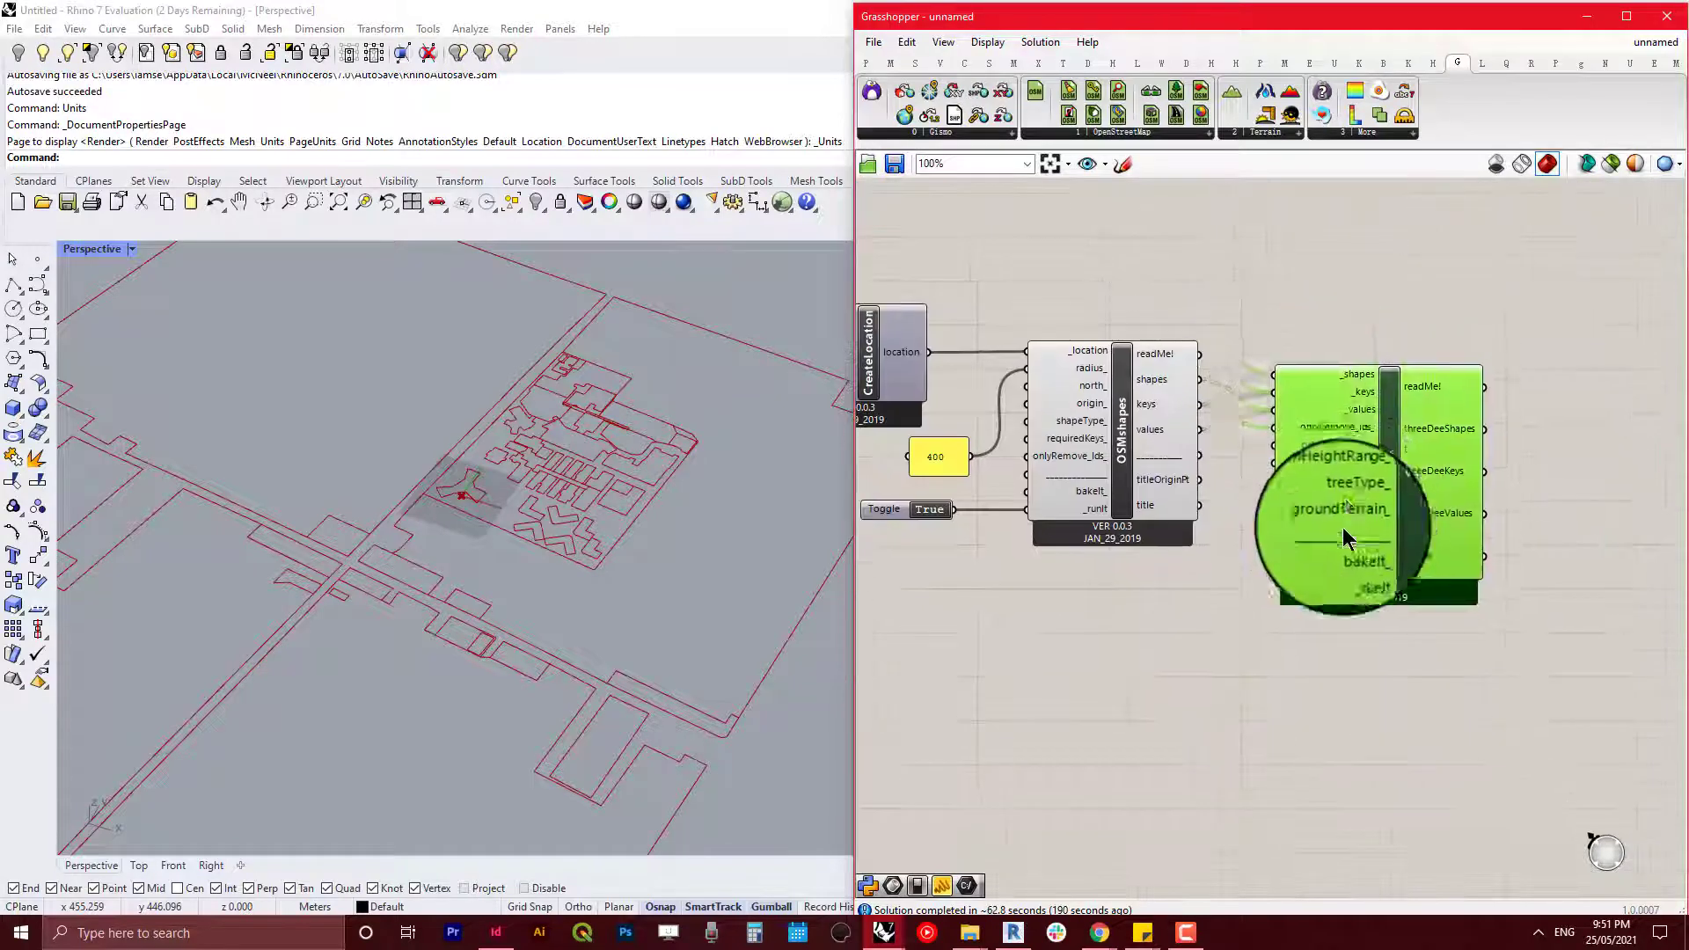
left_click(1235, 682)
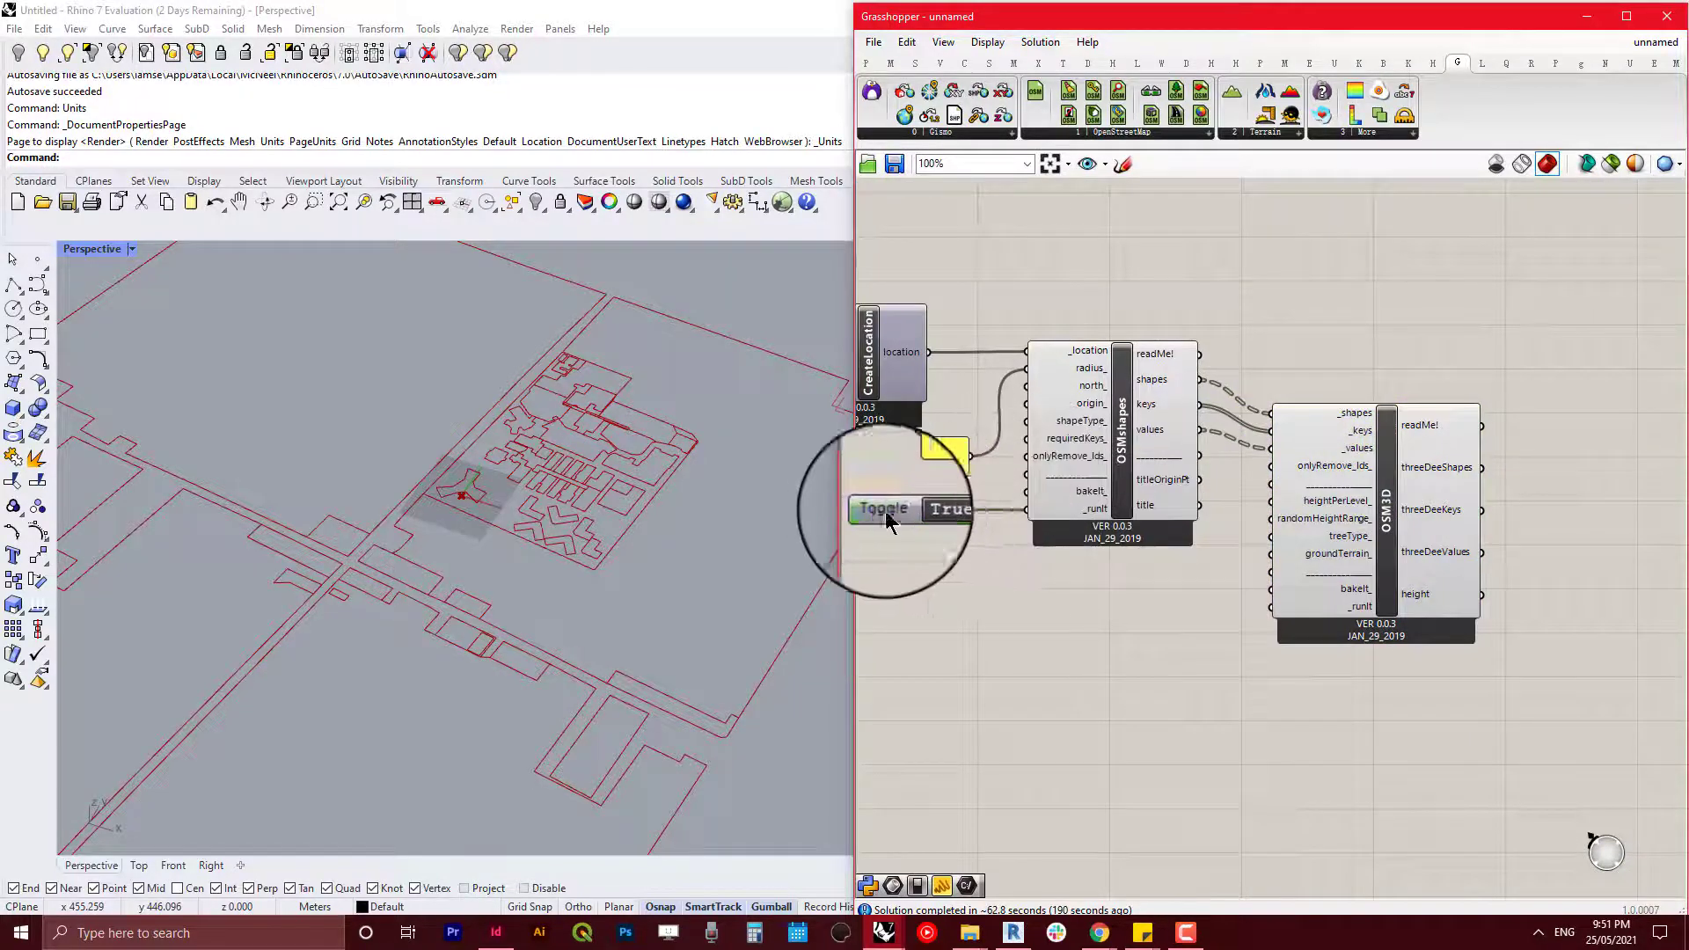
Step: Duplicate the True toggle, connect the copy to OSM3D's _runIt input, and inspect the generated 3D shapes in Rhino
left_click_drag(880, 517, 1150, 620, "alt")
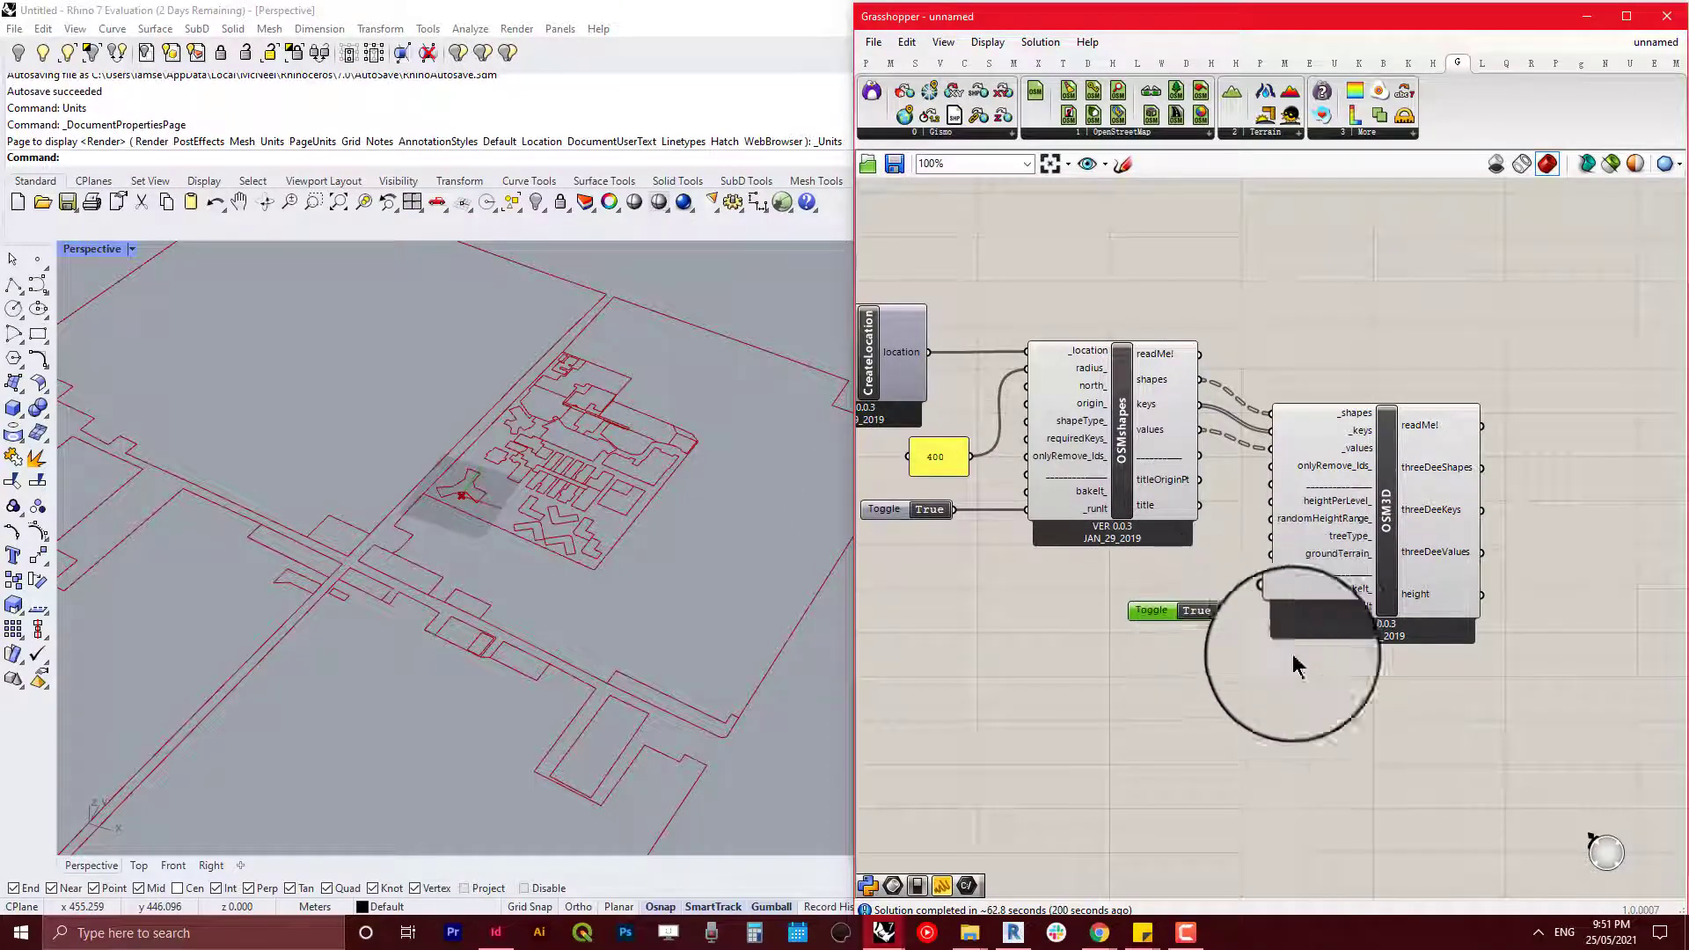
left_click_drag(1221, 614, 1271, 607)
left_click(1254, 697)
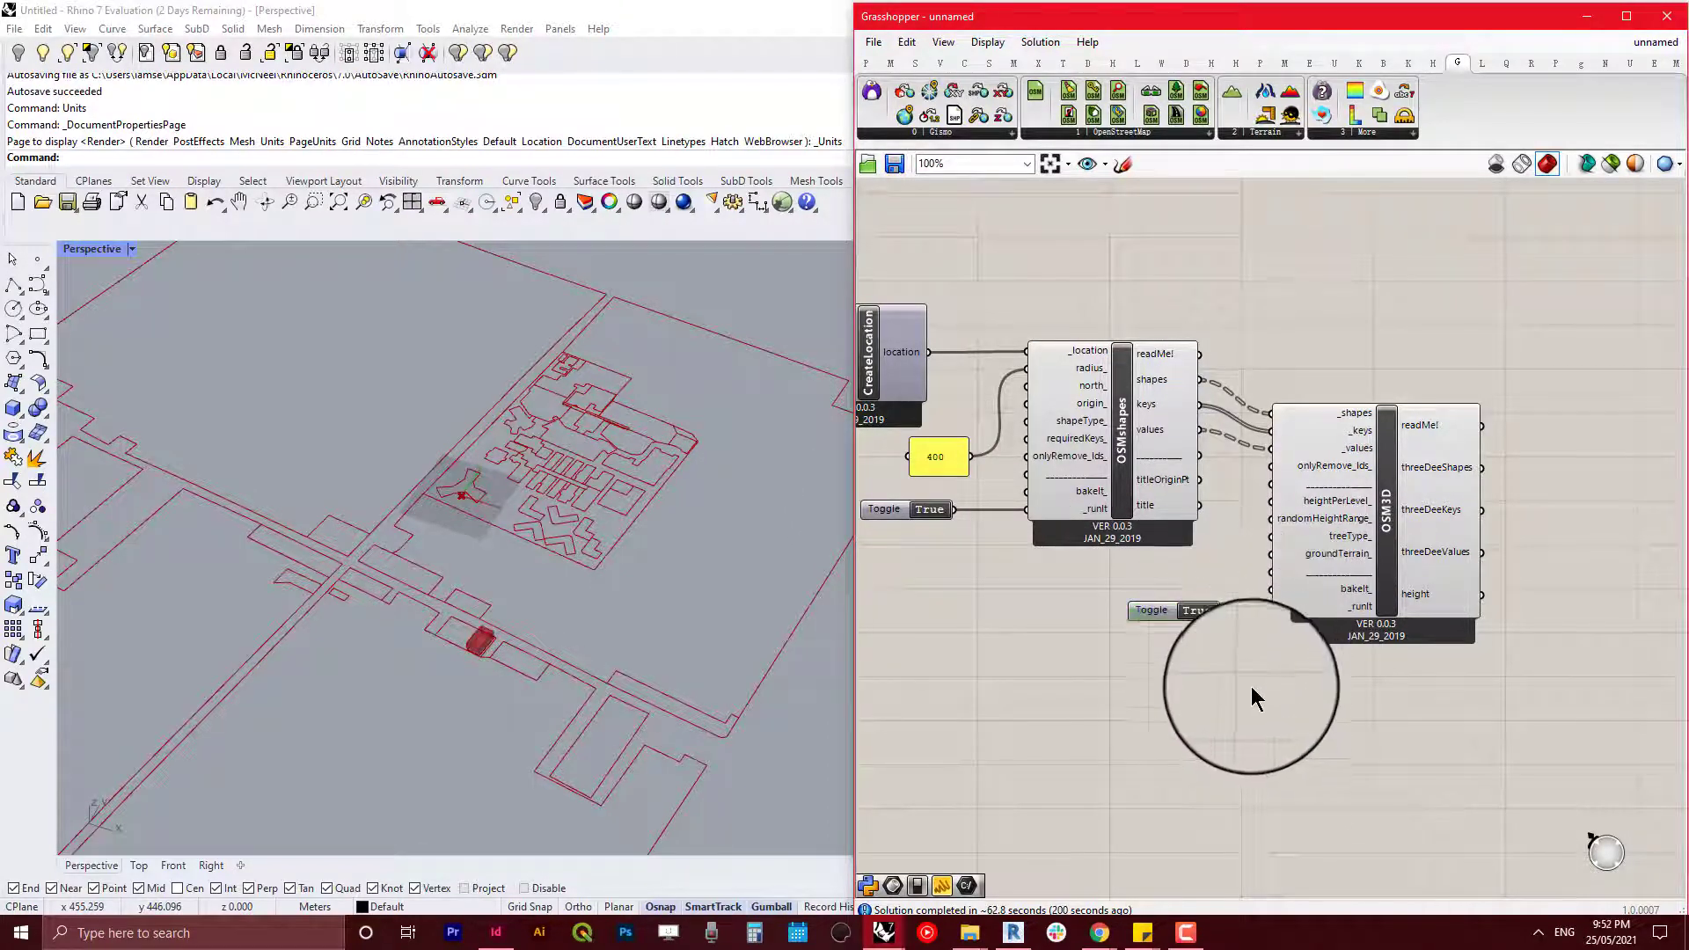
left_click(1362, 585)
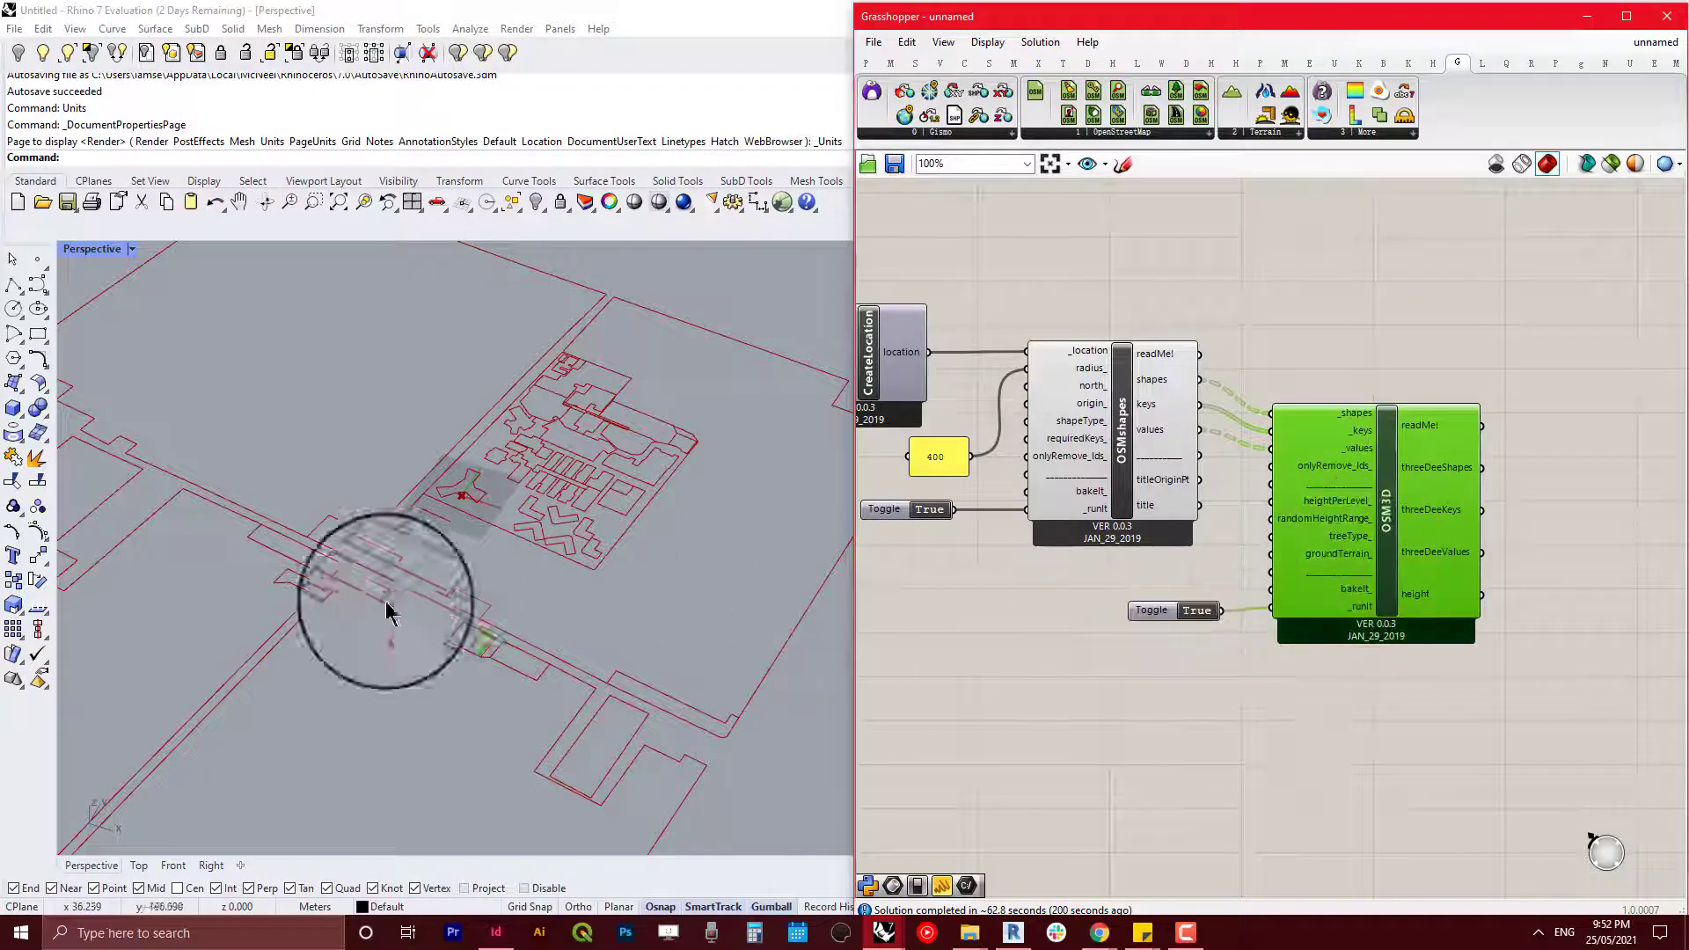
scroll(511, 659, "up", 10)
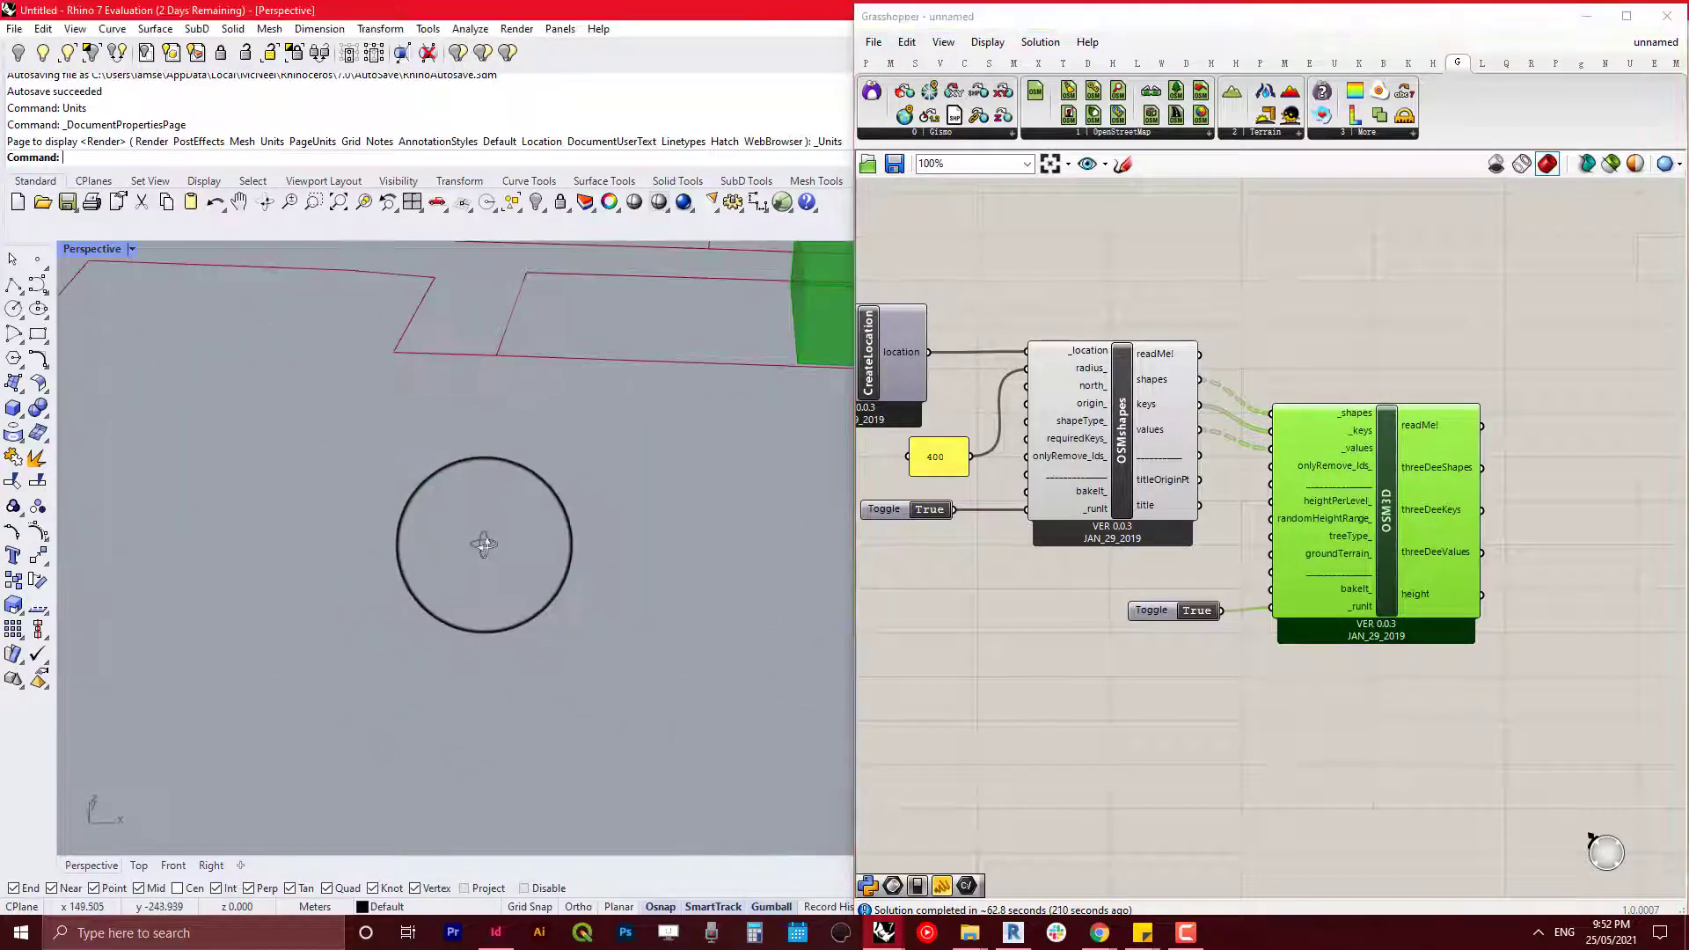
scroll(406, 577, "down", 10)
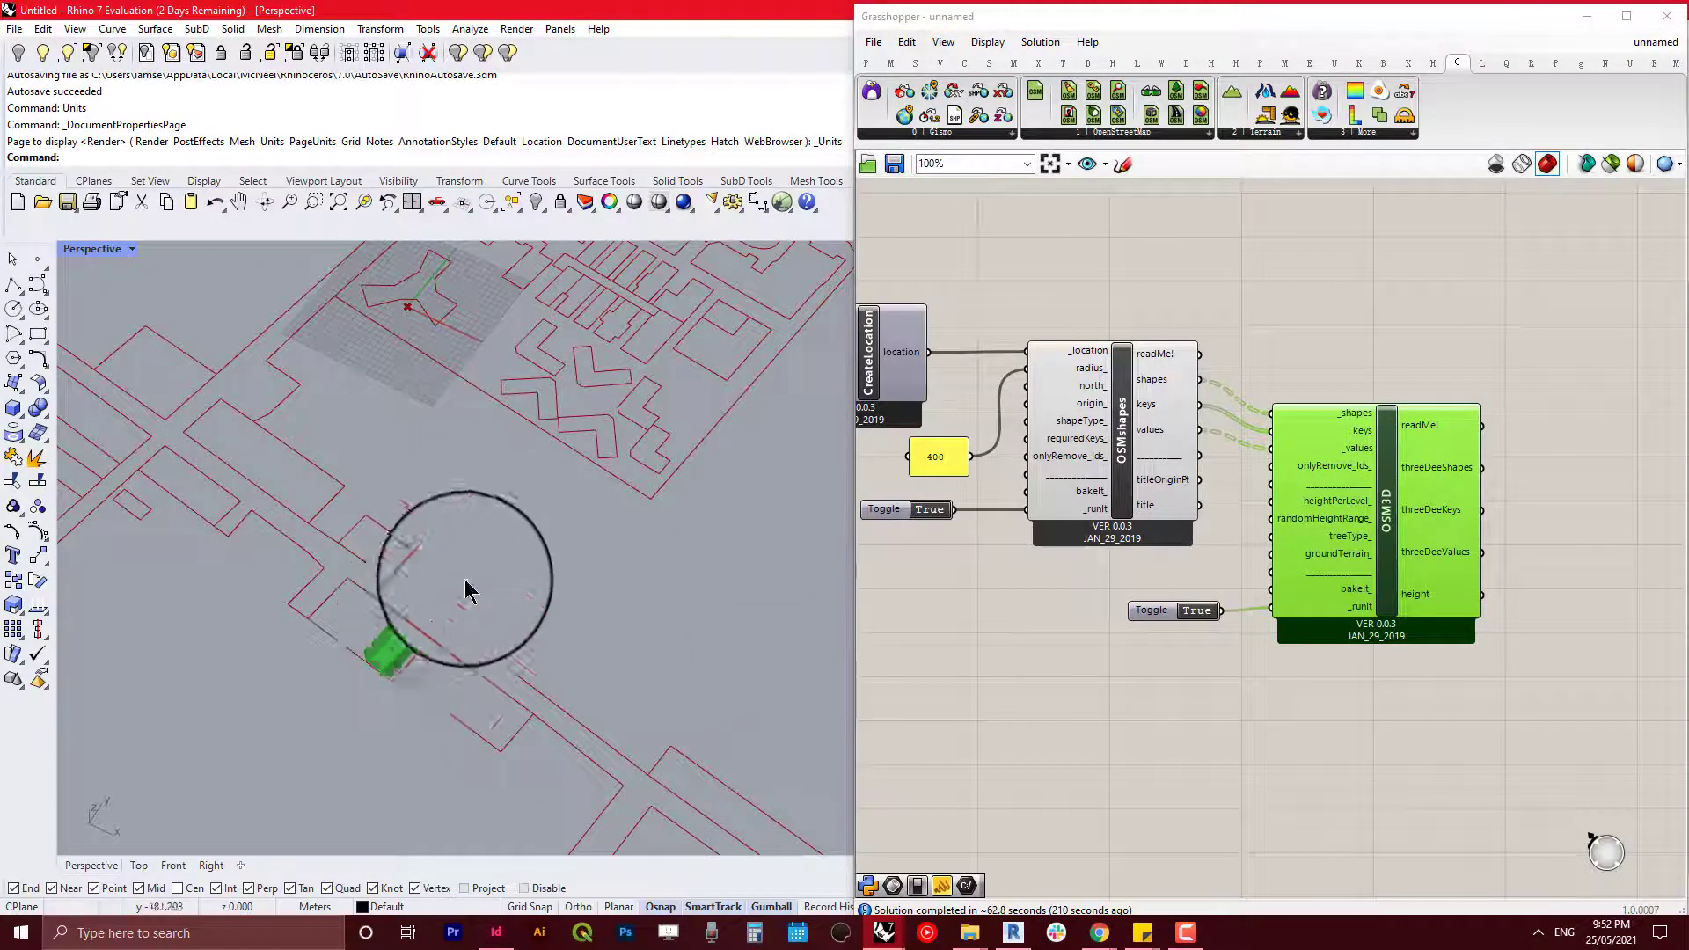
Step: Group the location panels, CreateLocation, OSMshapes and OSM3D components together with their radius panel and toggles
scroll(1193, 528, "down", 5)
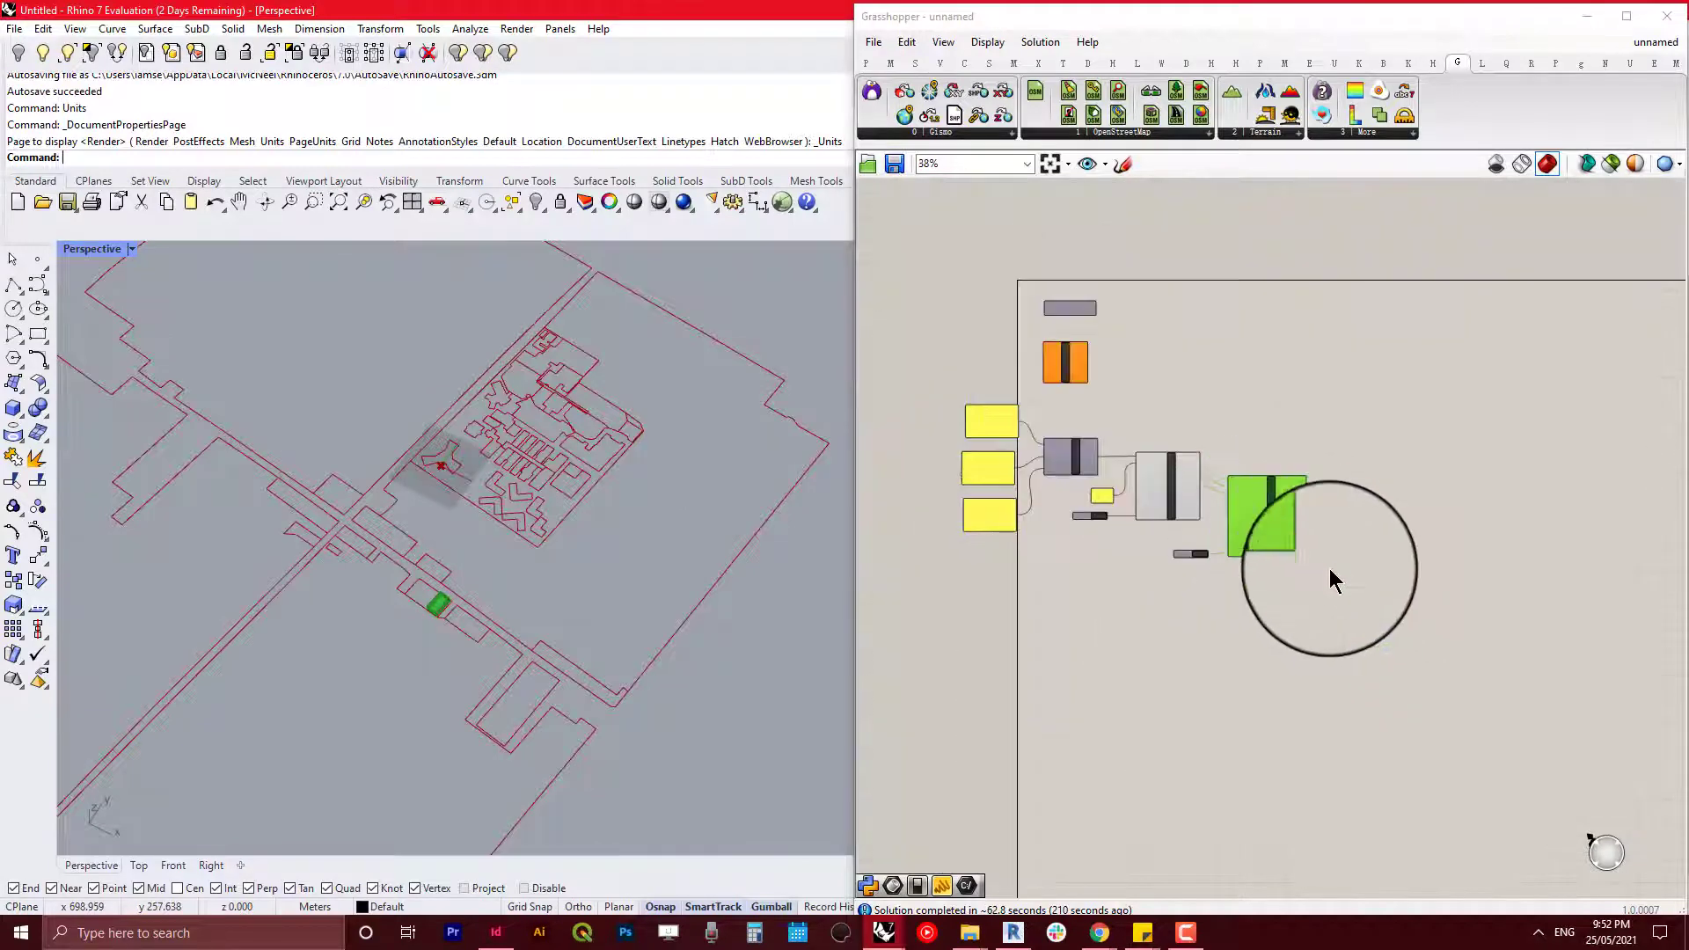
left_click_drag(1339, 577, 942, 385)
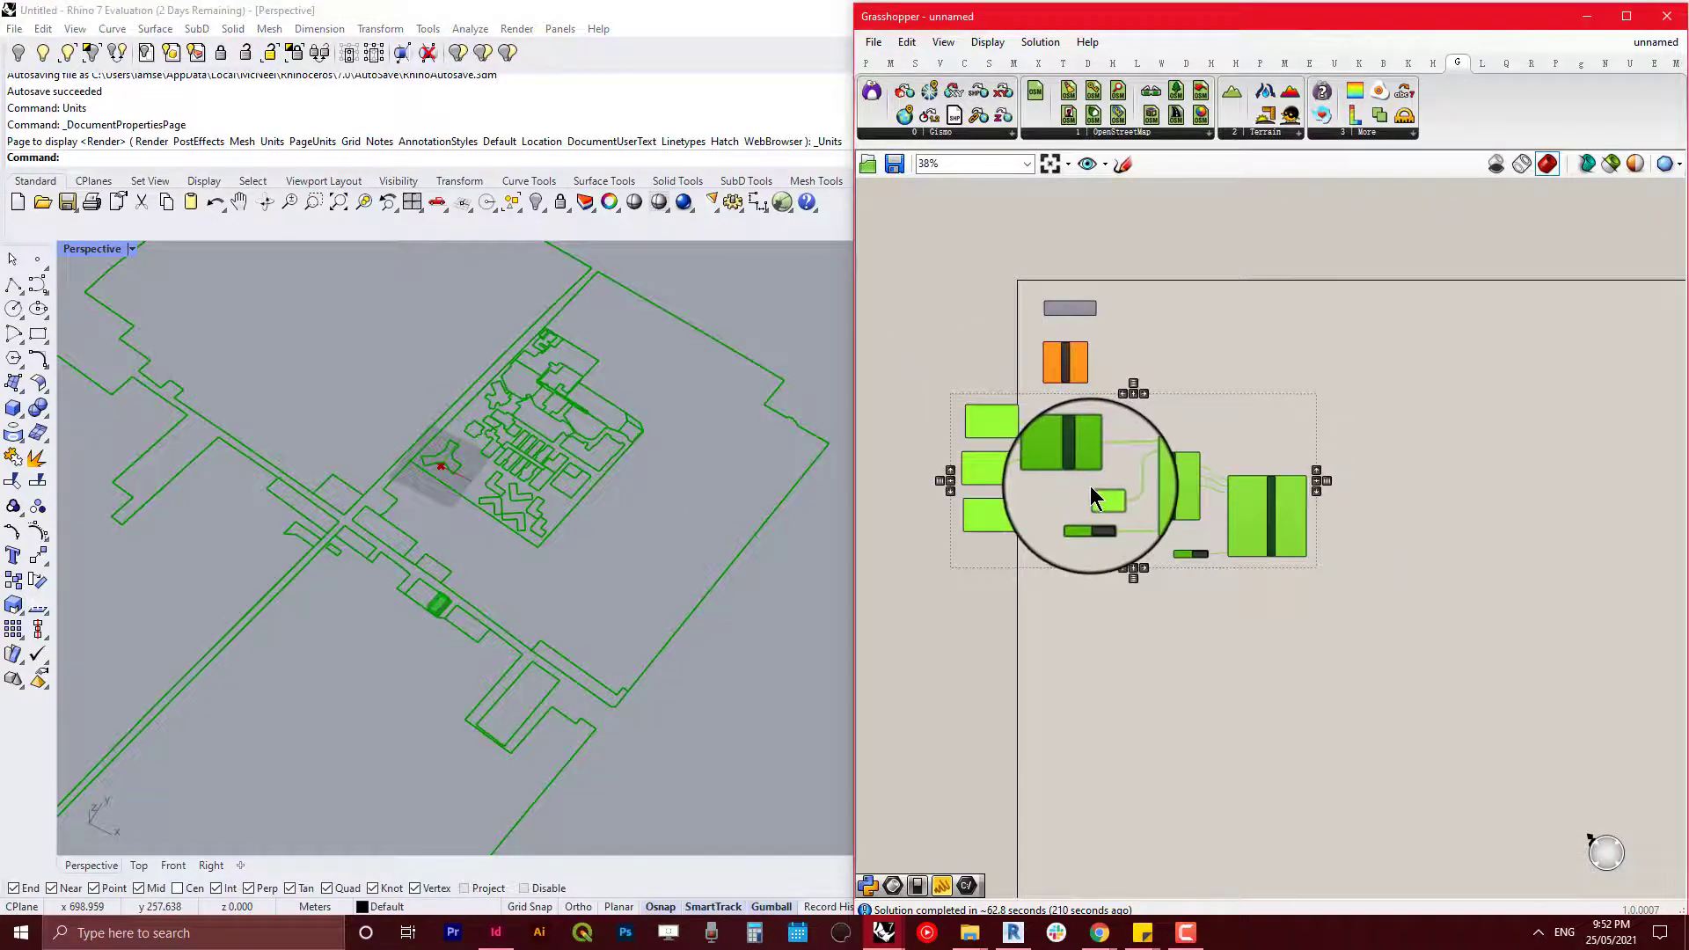
left_click(1282, 651)
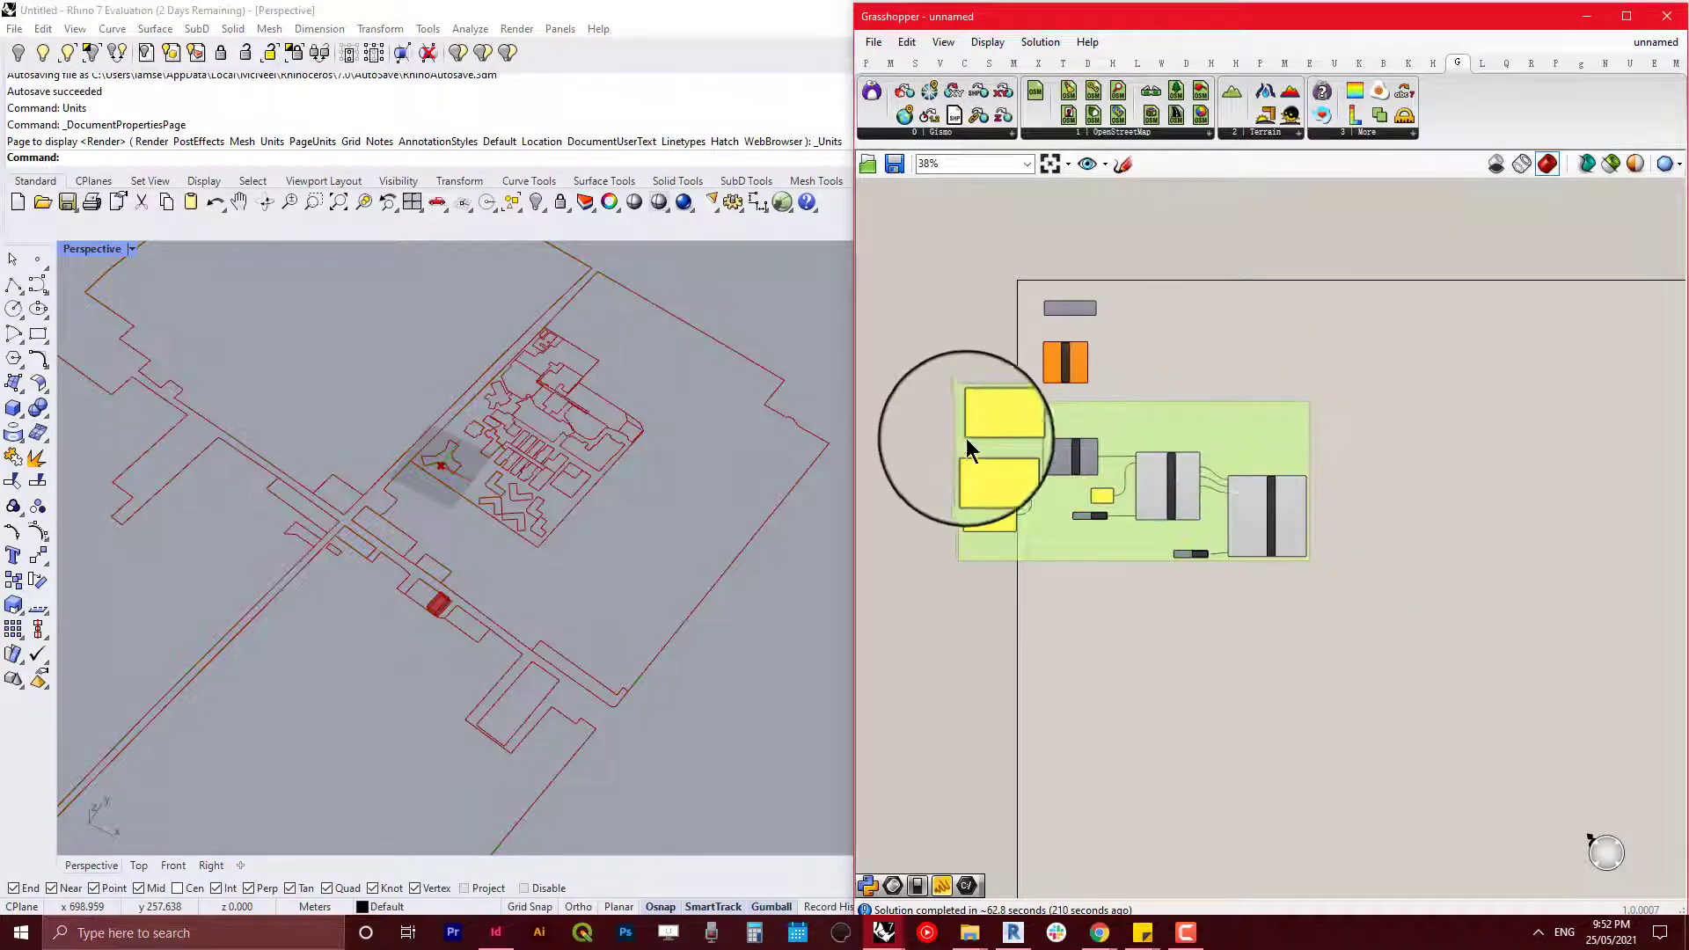
scroll(1070, 438, "up", 3)
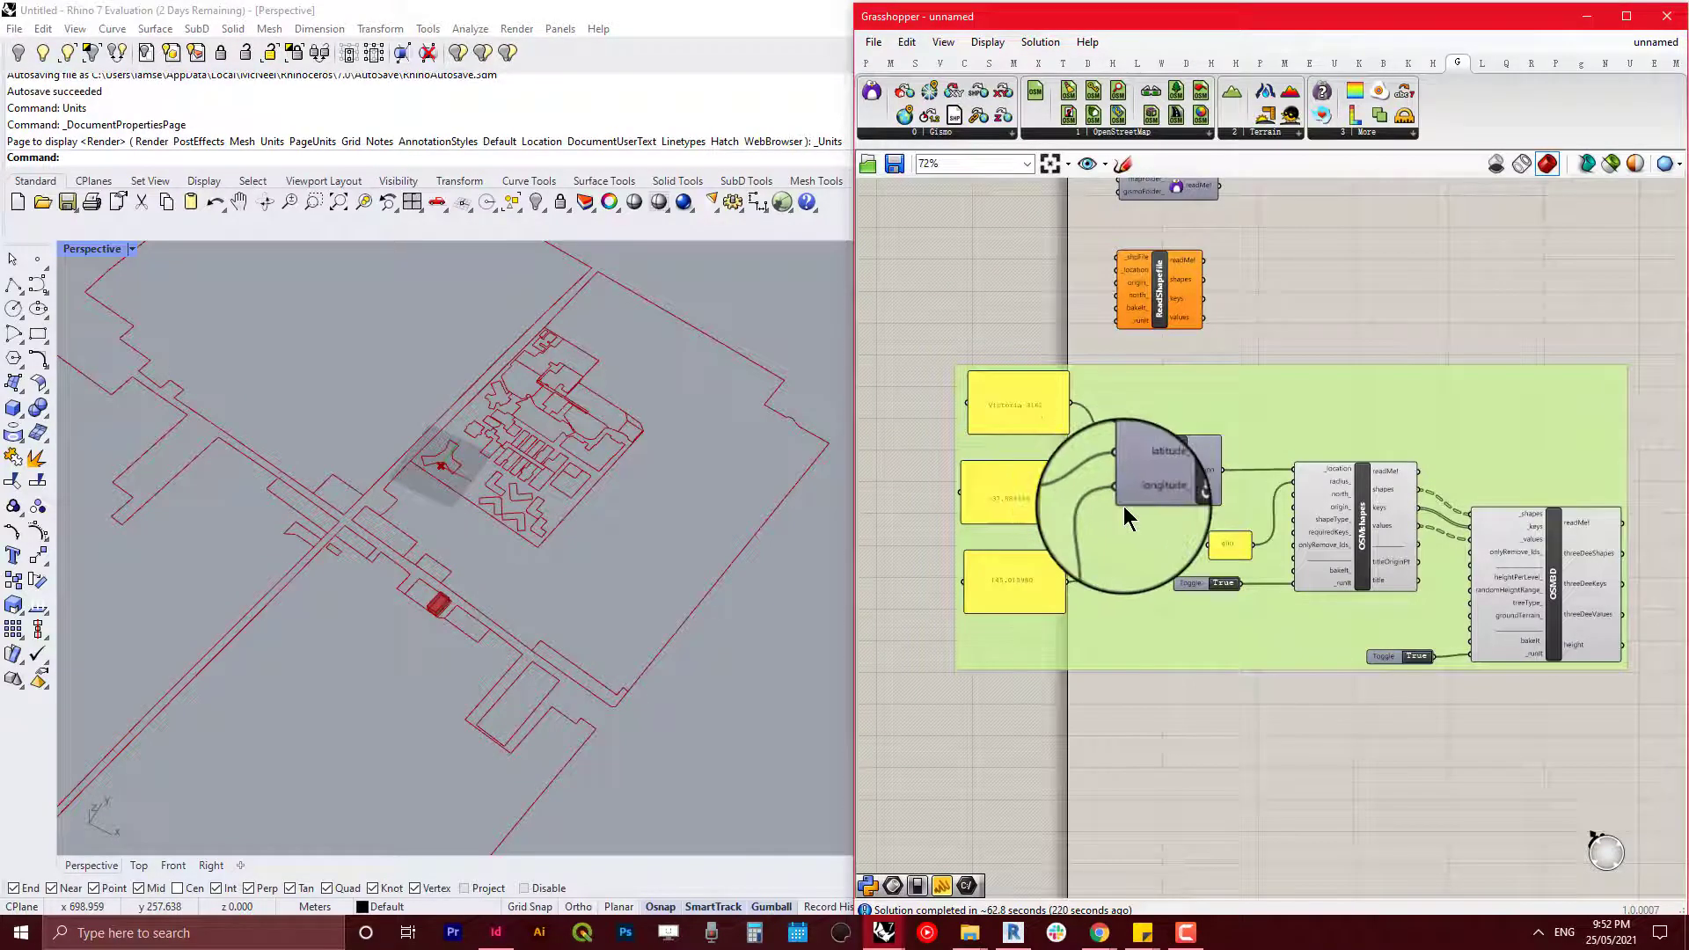
right_click_drag(1194, 694, 1047, 673)
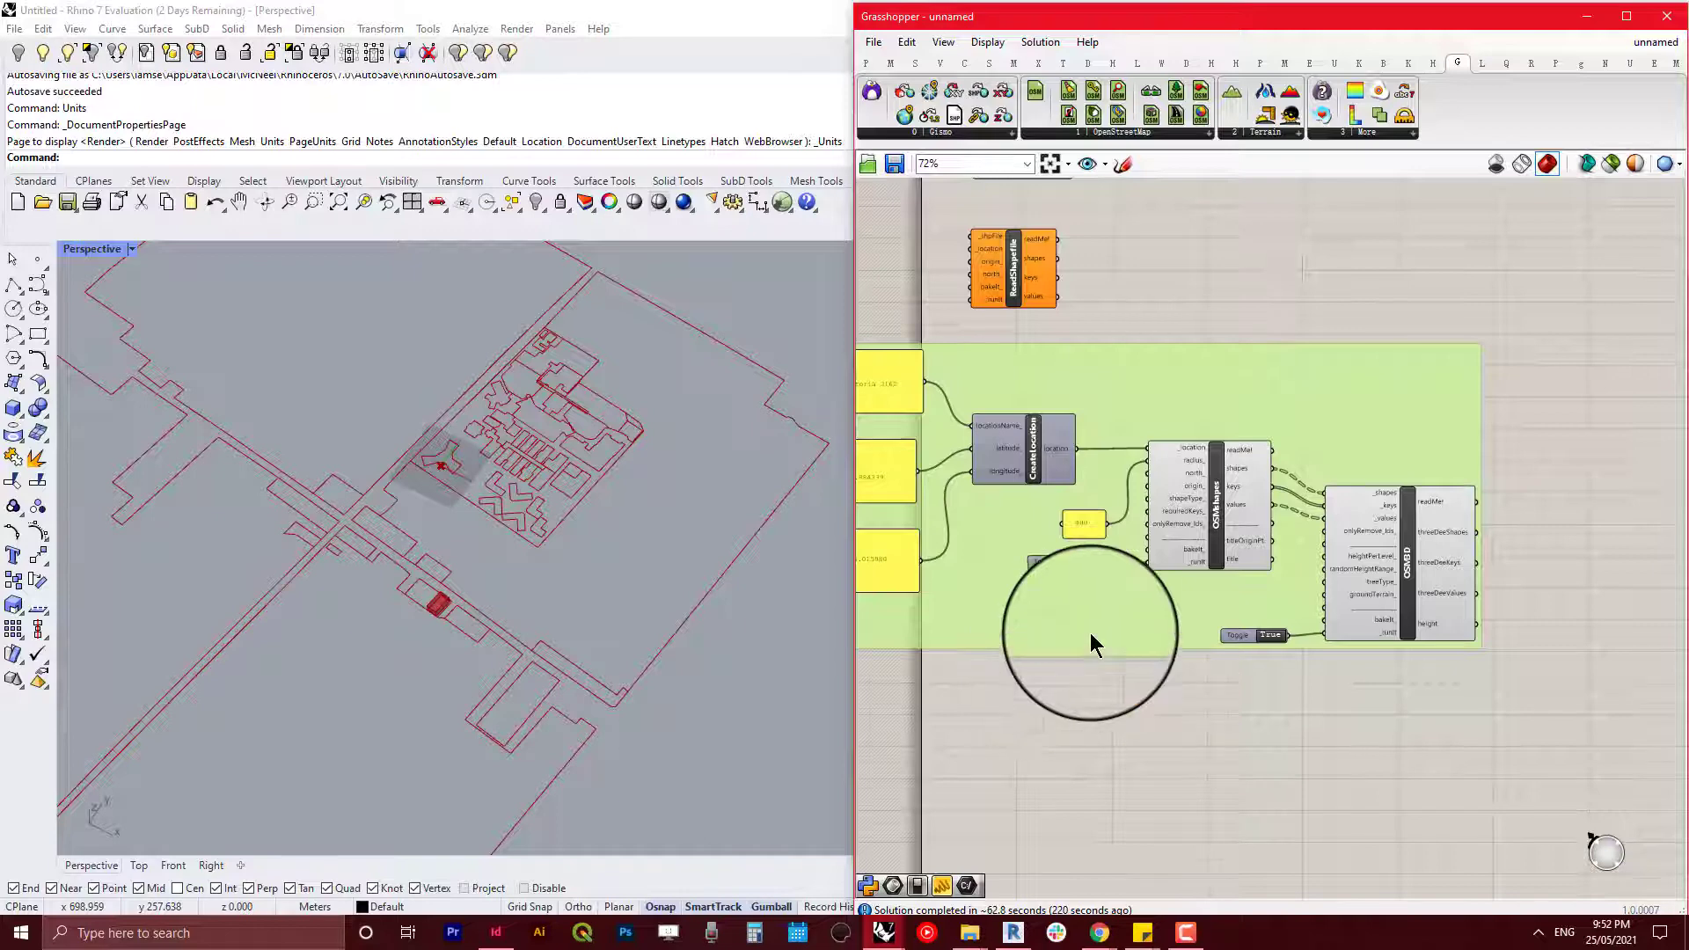
Step: Move the OpenStreetMap component group away from the ReadShapefile component and disable all components inside it
scroll(1090, 632, "down", 3)
right_click_drag(1094, 619, 1347, 413)
middle_click(1325, 417)
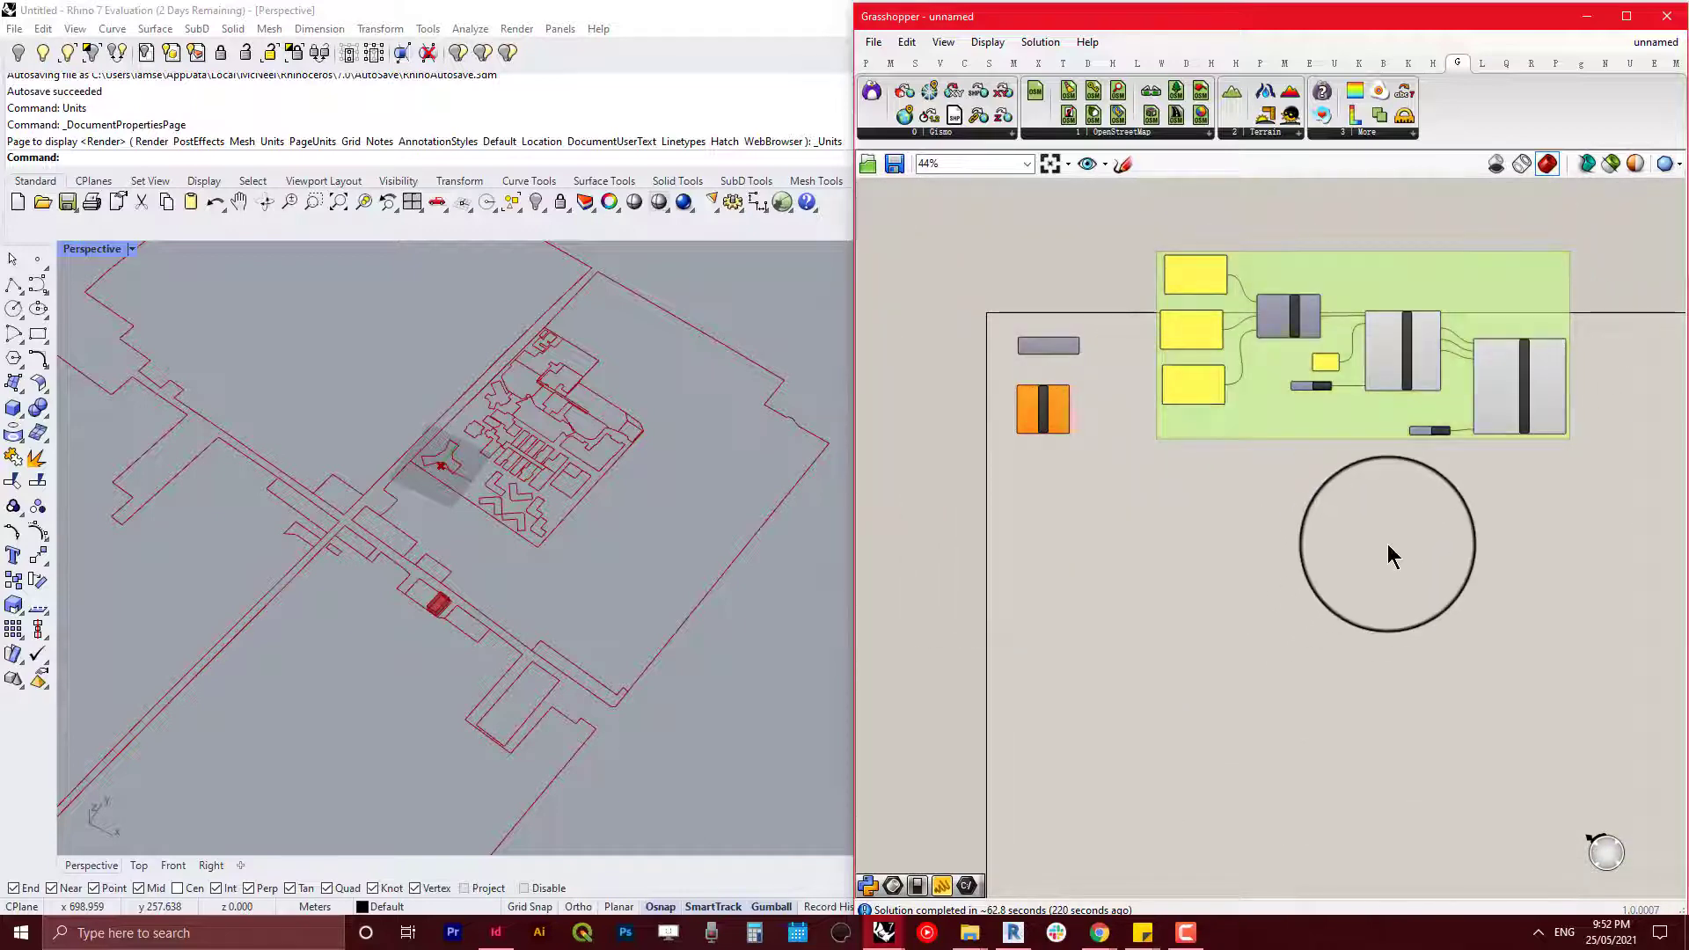
left_click_drag(1637, 484, 1149, 213)
middle_click(1364, 376)
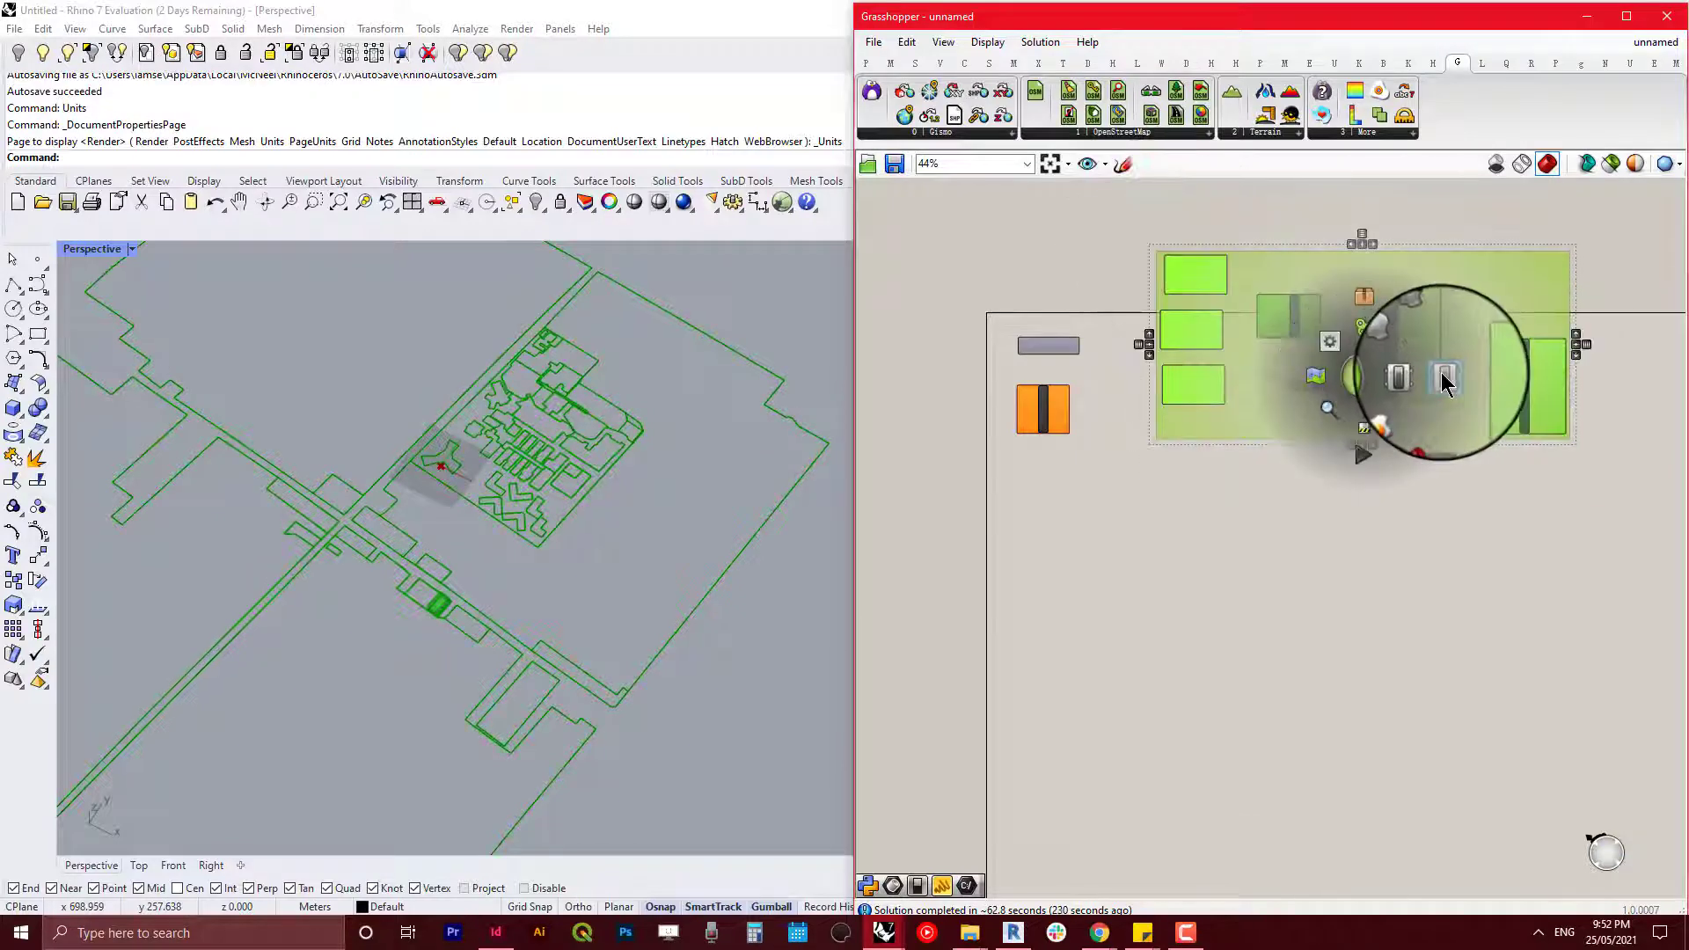
left_click(1365, 377)
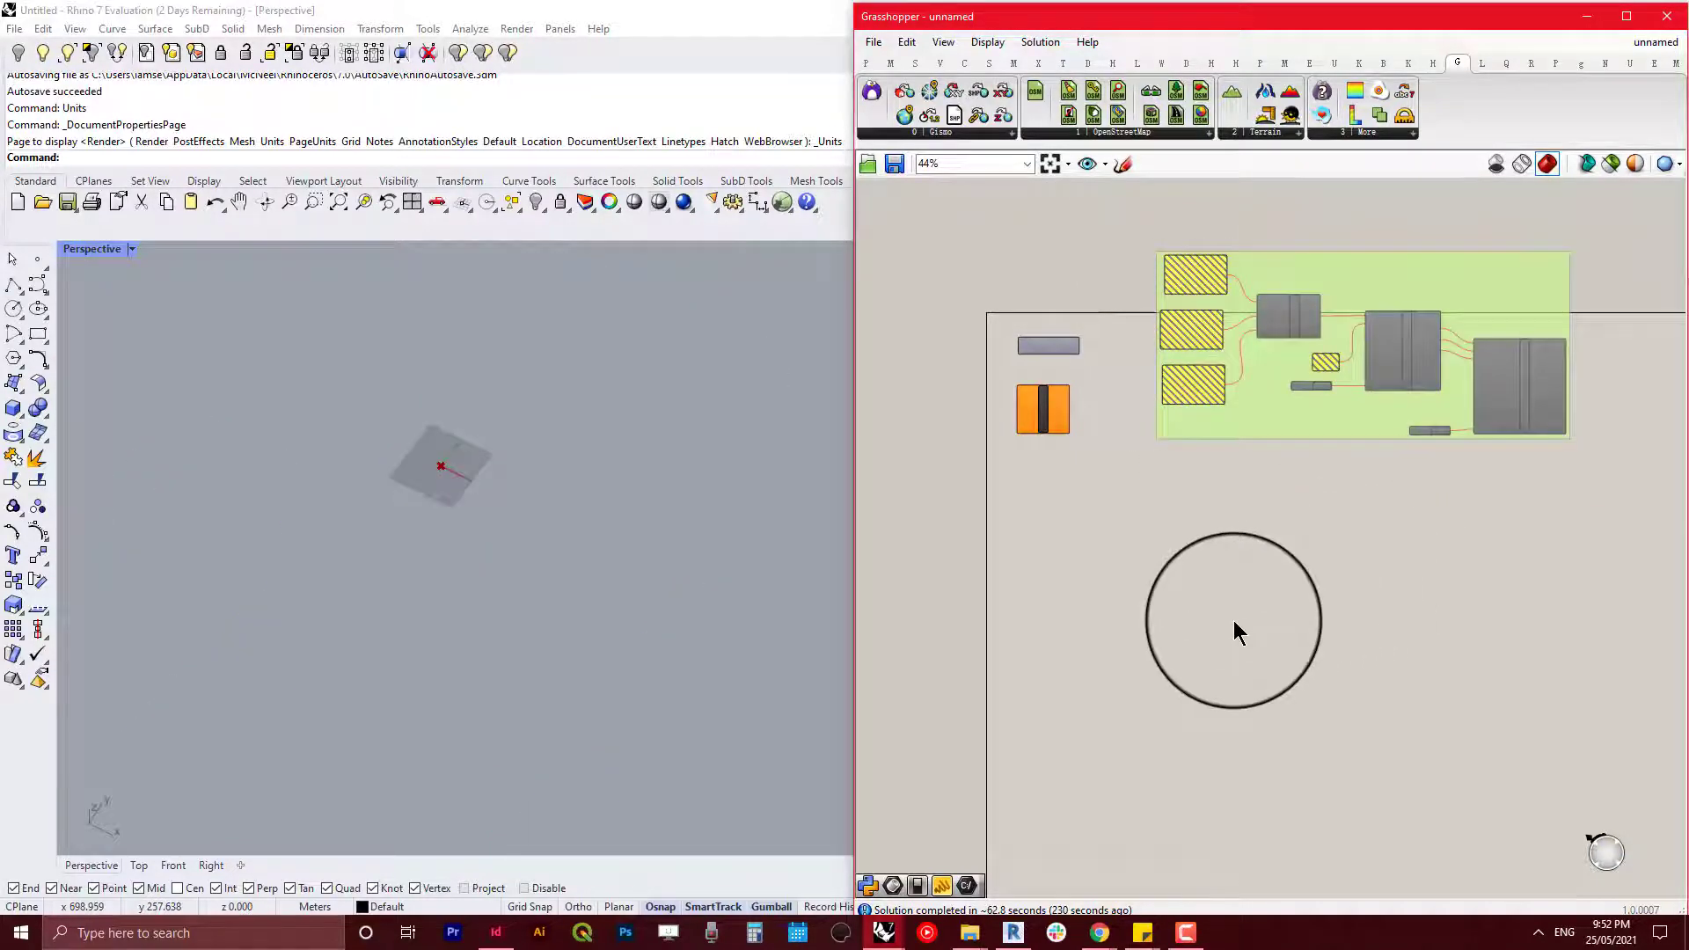
Step: Move the ReadShapefile component into the free canvas area below the main Gismo component
scroll(1184, 477, "up", 8)
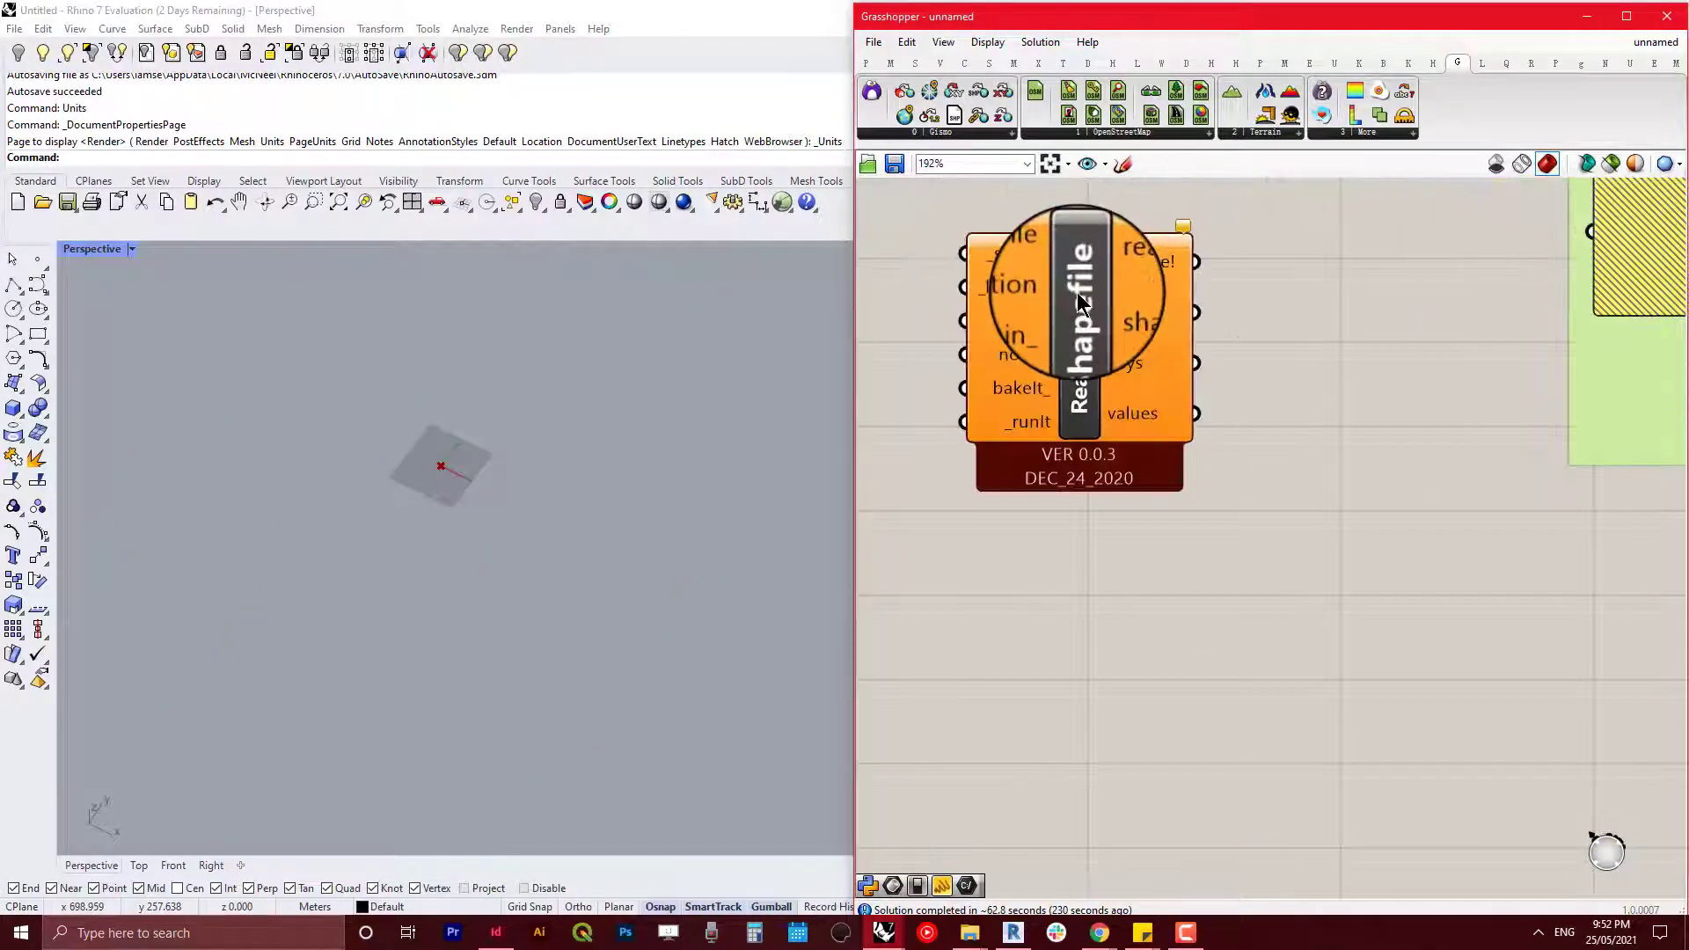
left_click(1082, 255)
scroll(1372, 616, "down", 5)
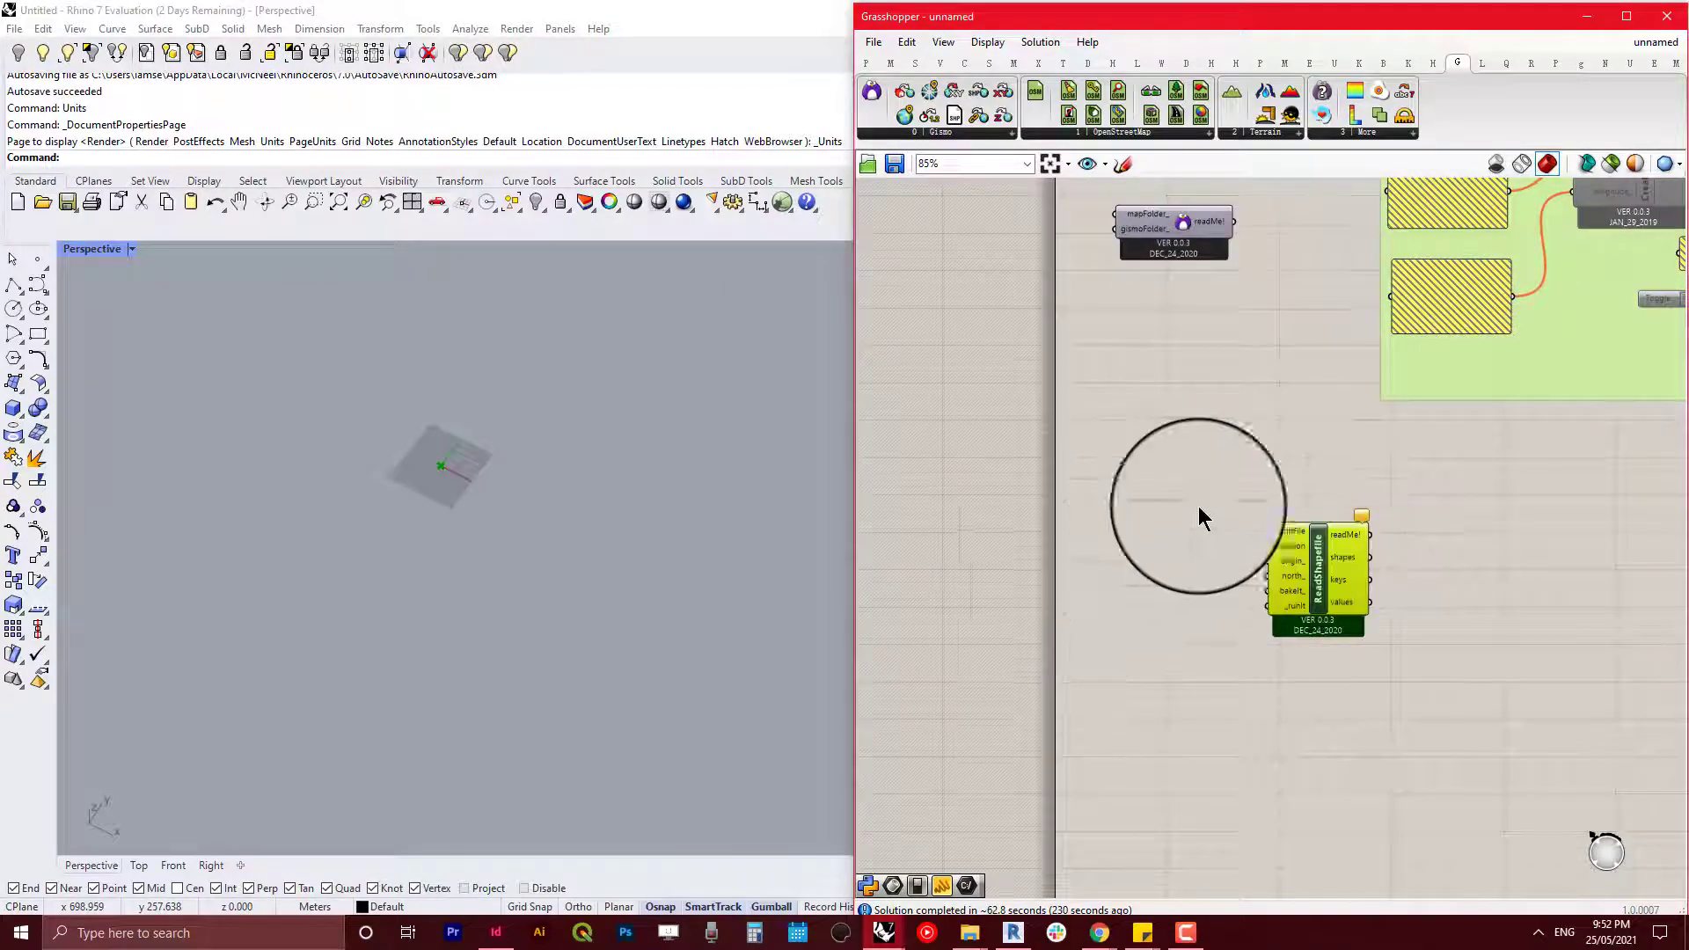
scroll(1201, 517, "up", 5)
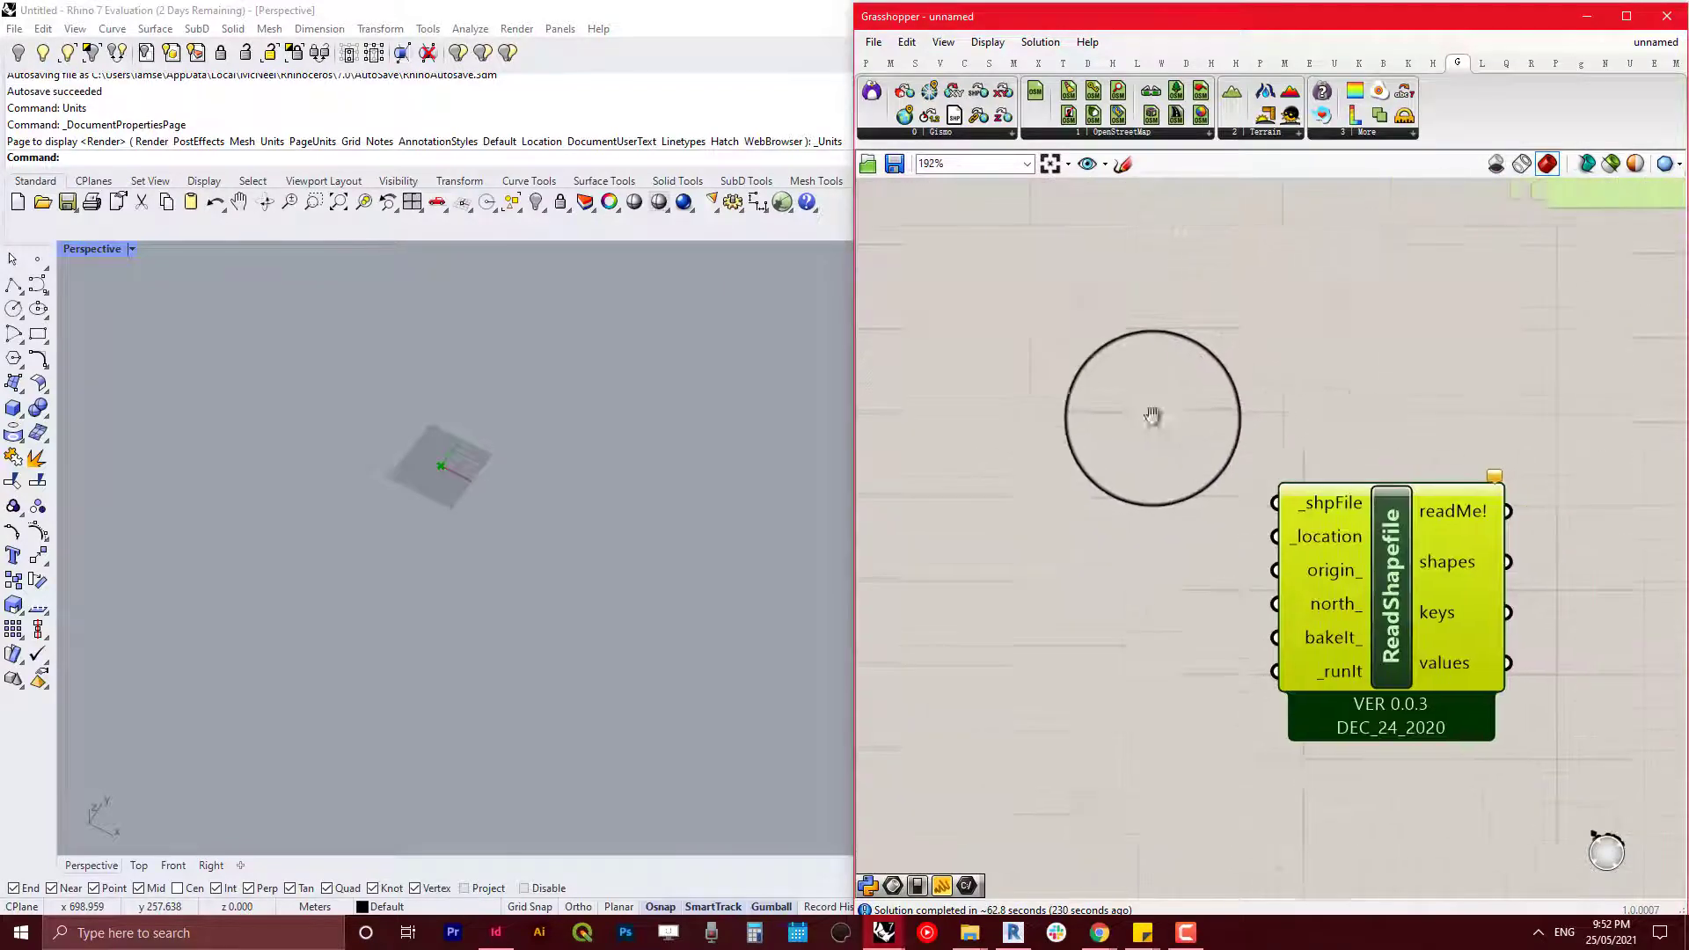
Step: Place a Gismo SHP To Location component on the canvas beside the ReadShapefile component
left_click(952, 135)
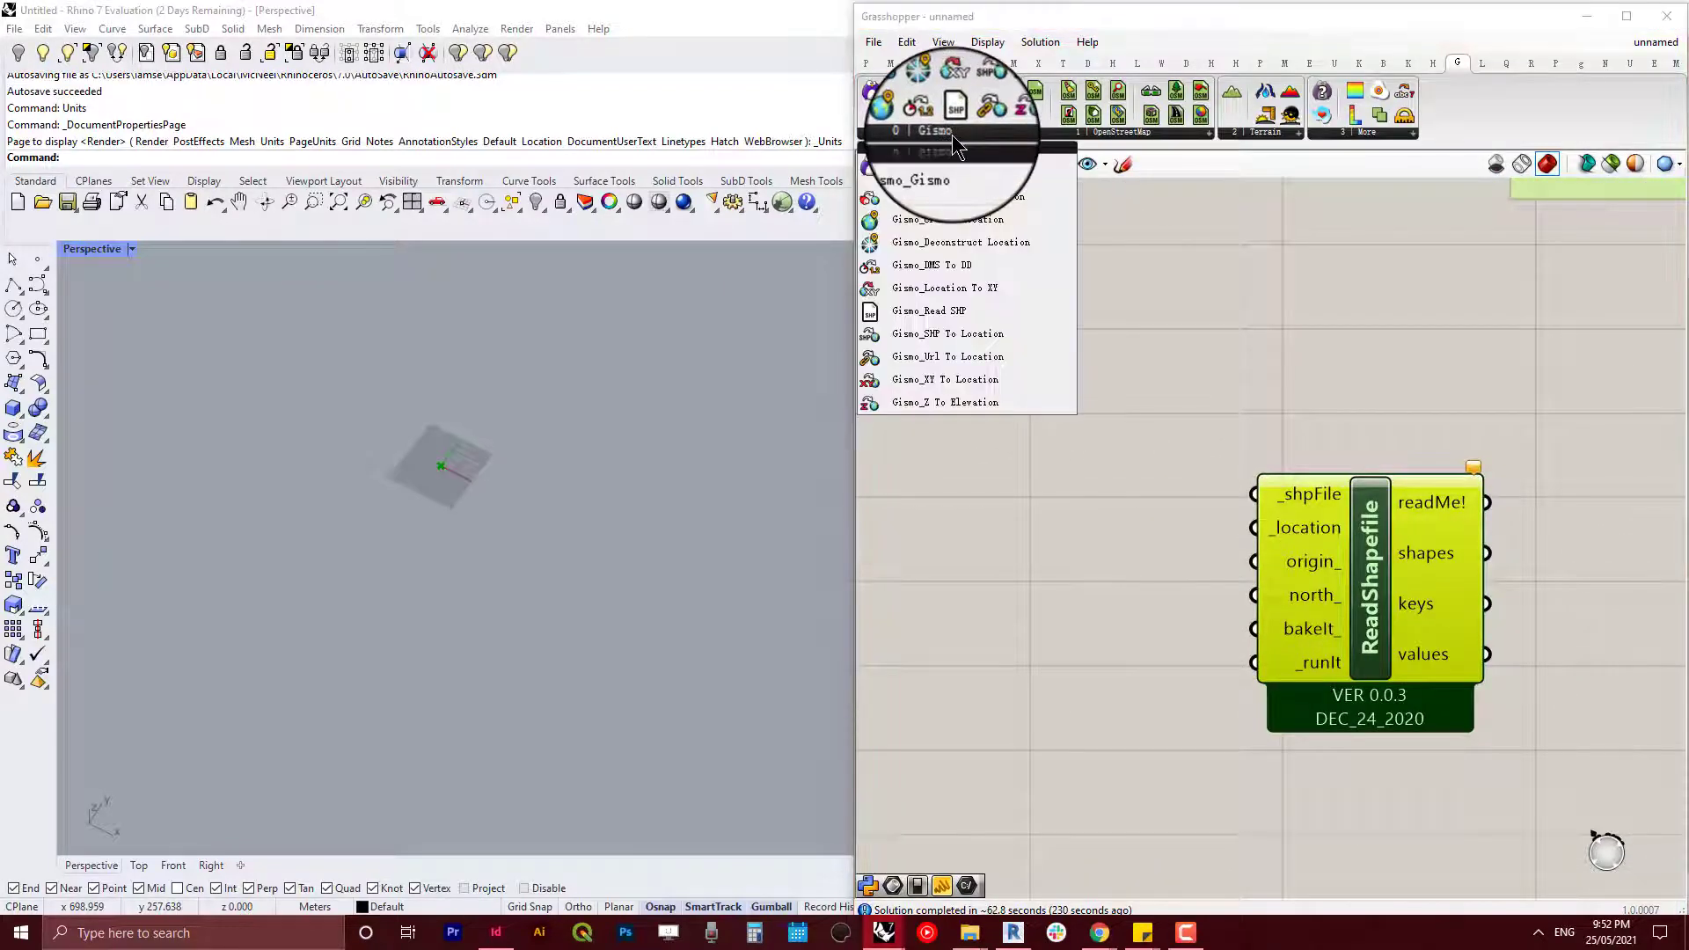
left_click(1061, 129)
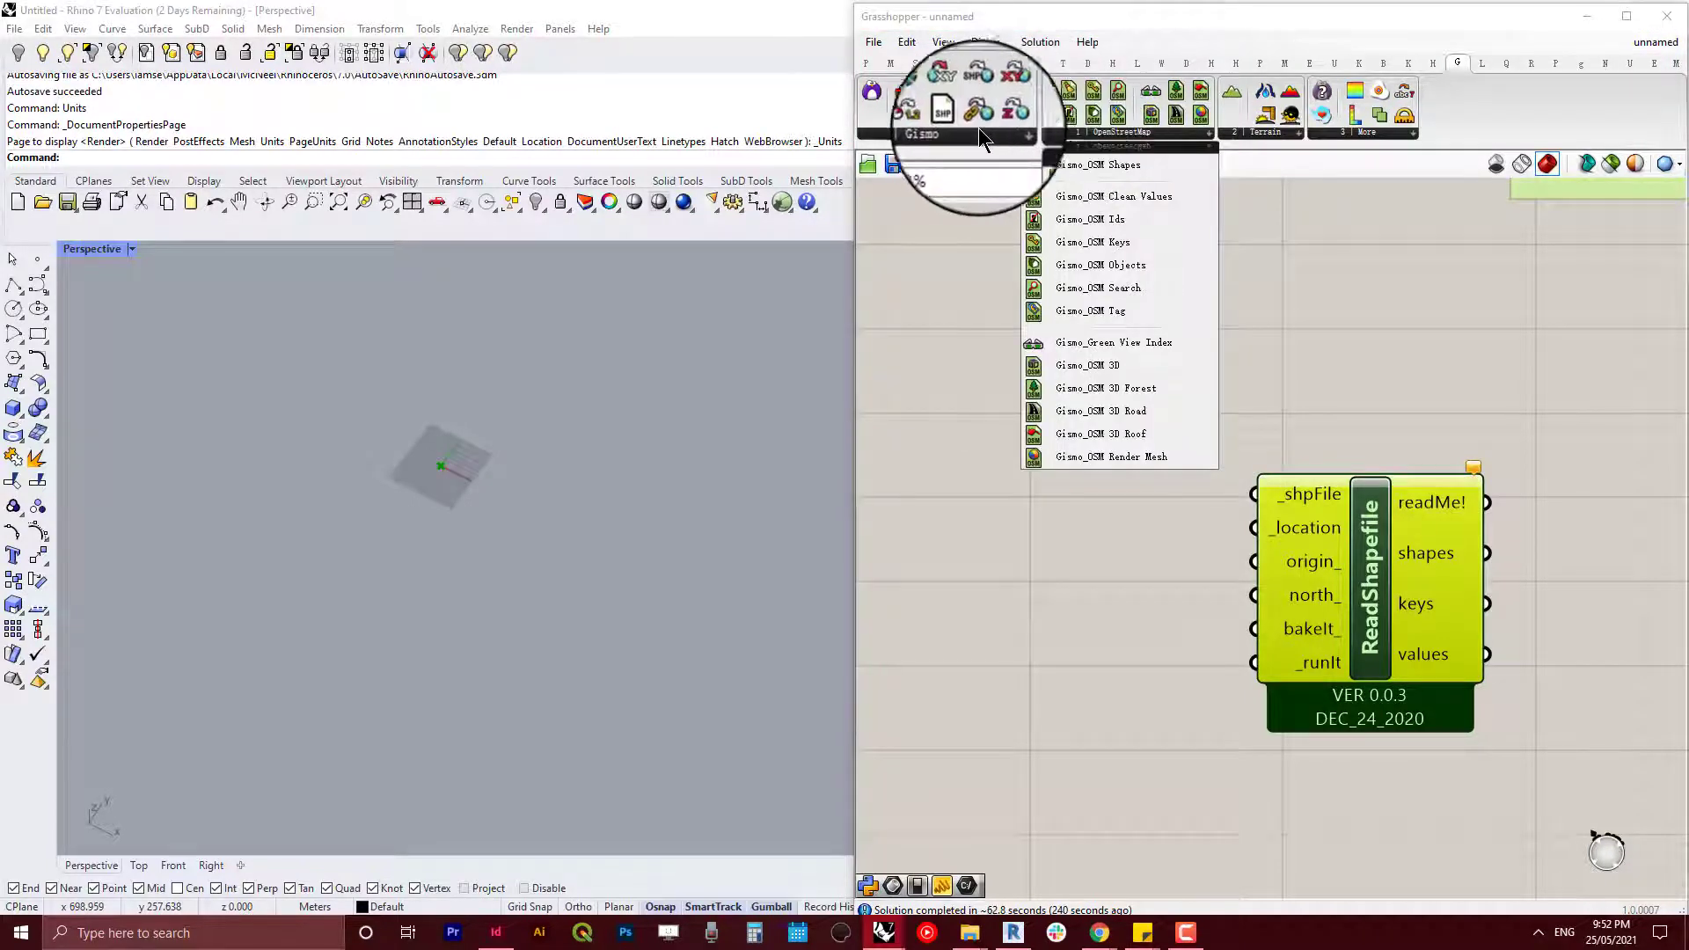
left_click(1317, 503)
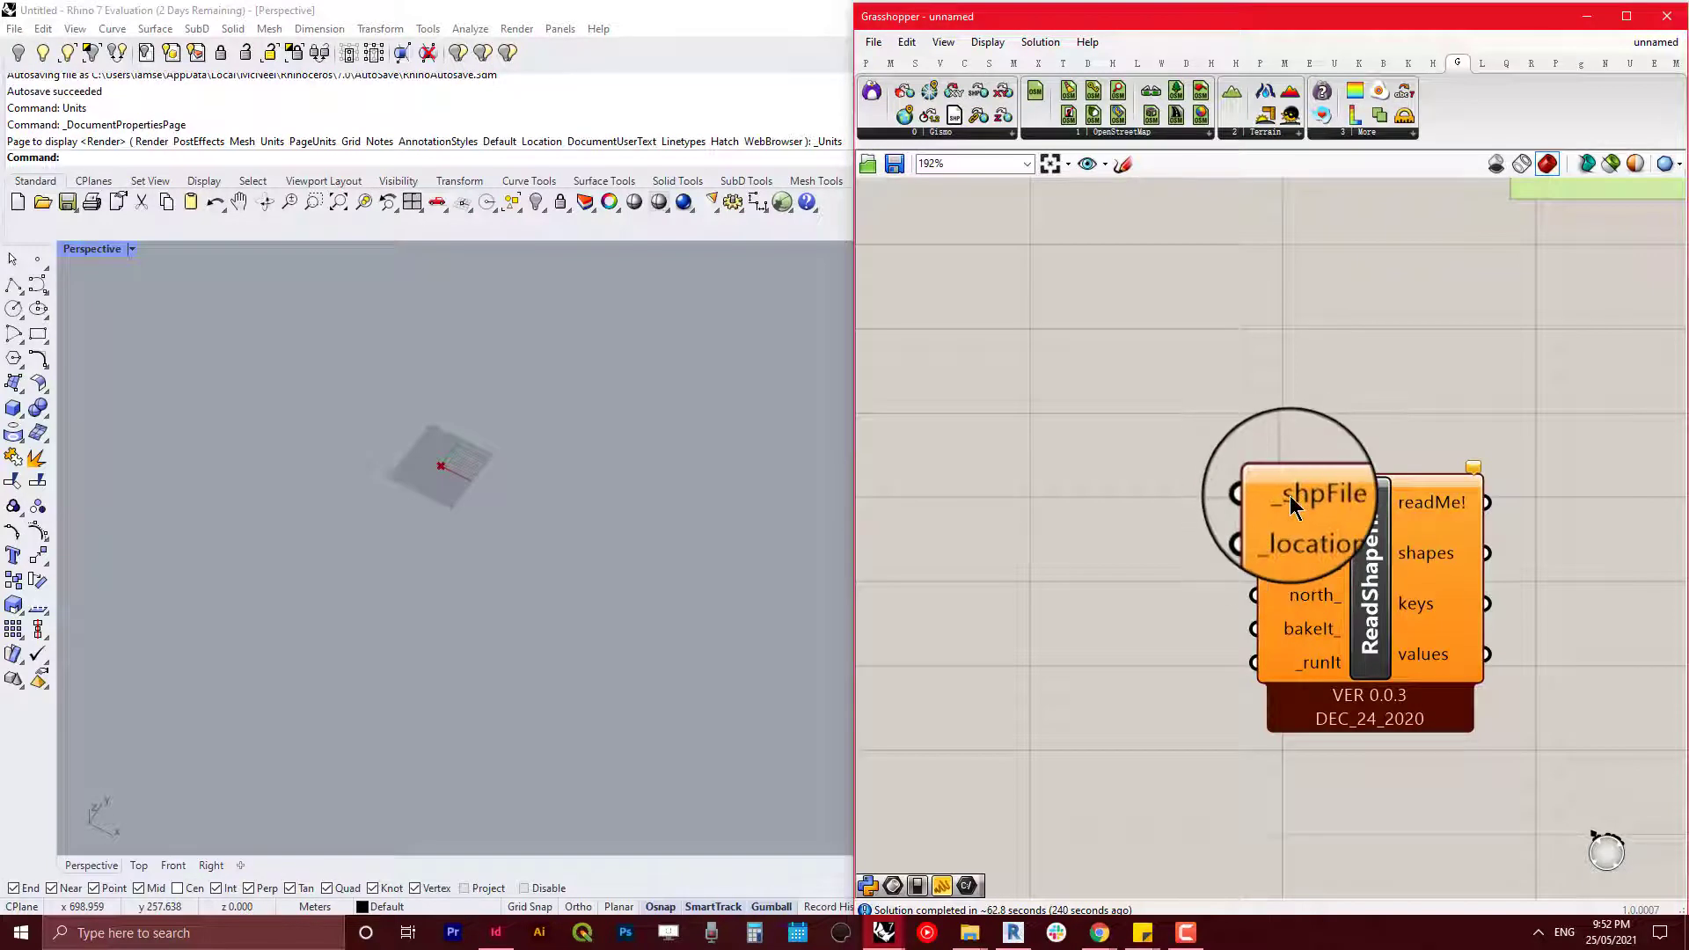
left_click(945, 132)
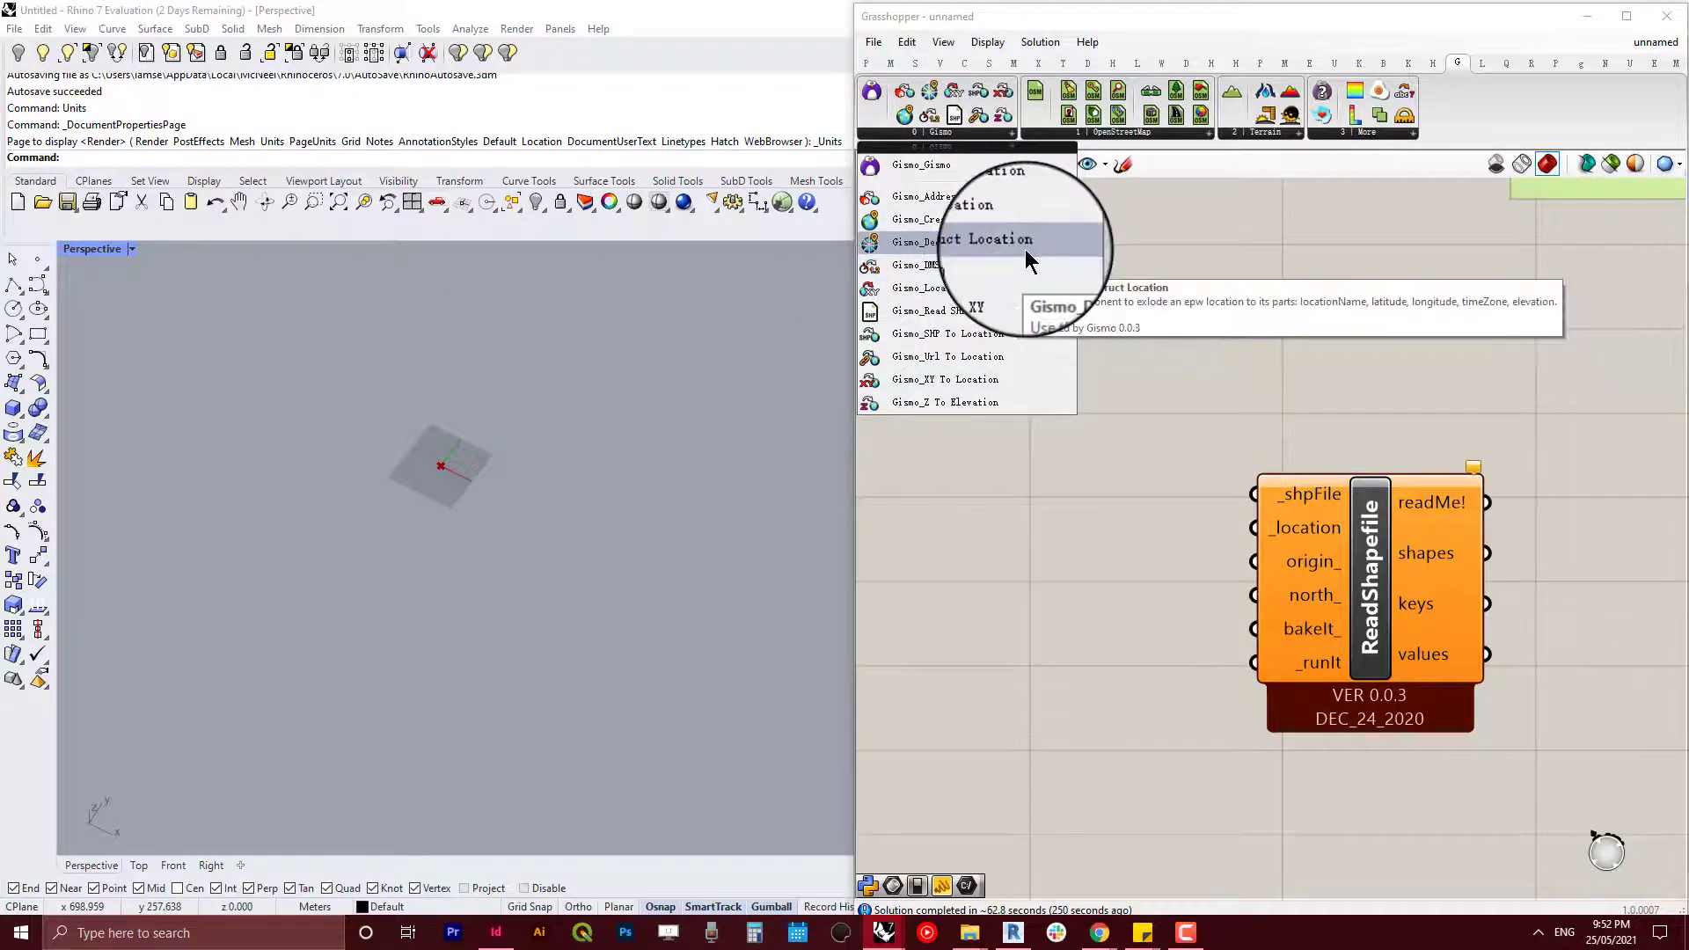
left_click(1018, 331)
left_click_drag(1124, 570, 1072, 362)
right_click_drag(1113, 430, 1183, 428)
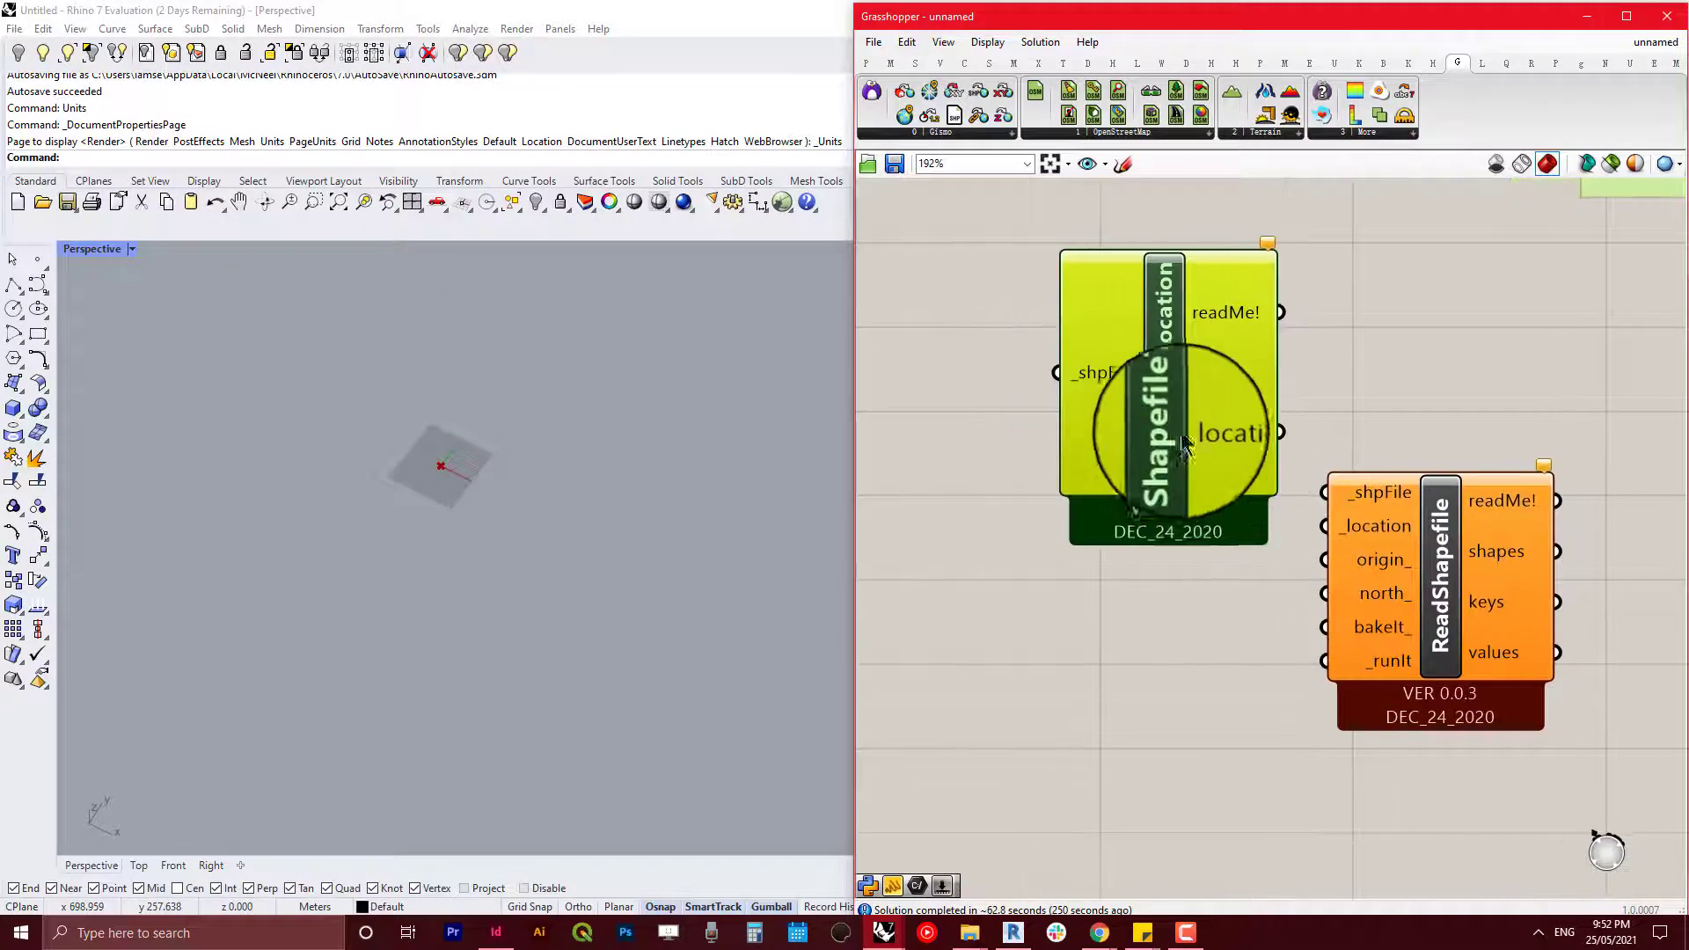
Step: Wire ShapefileToLocation's location output into ReadShapefile's _location input and reposition ShapefileToLocation lower on the canvas
left_click_drag(1184, 428, 1136, 438)
left_click_drag(1284, 490, 1326, 525)
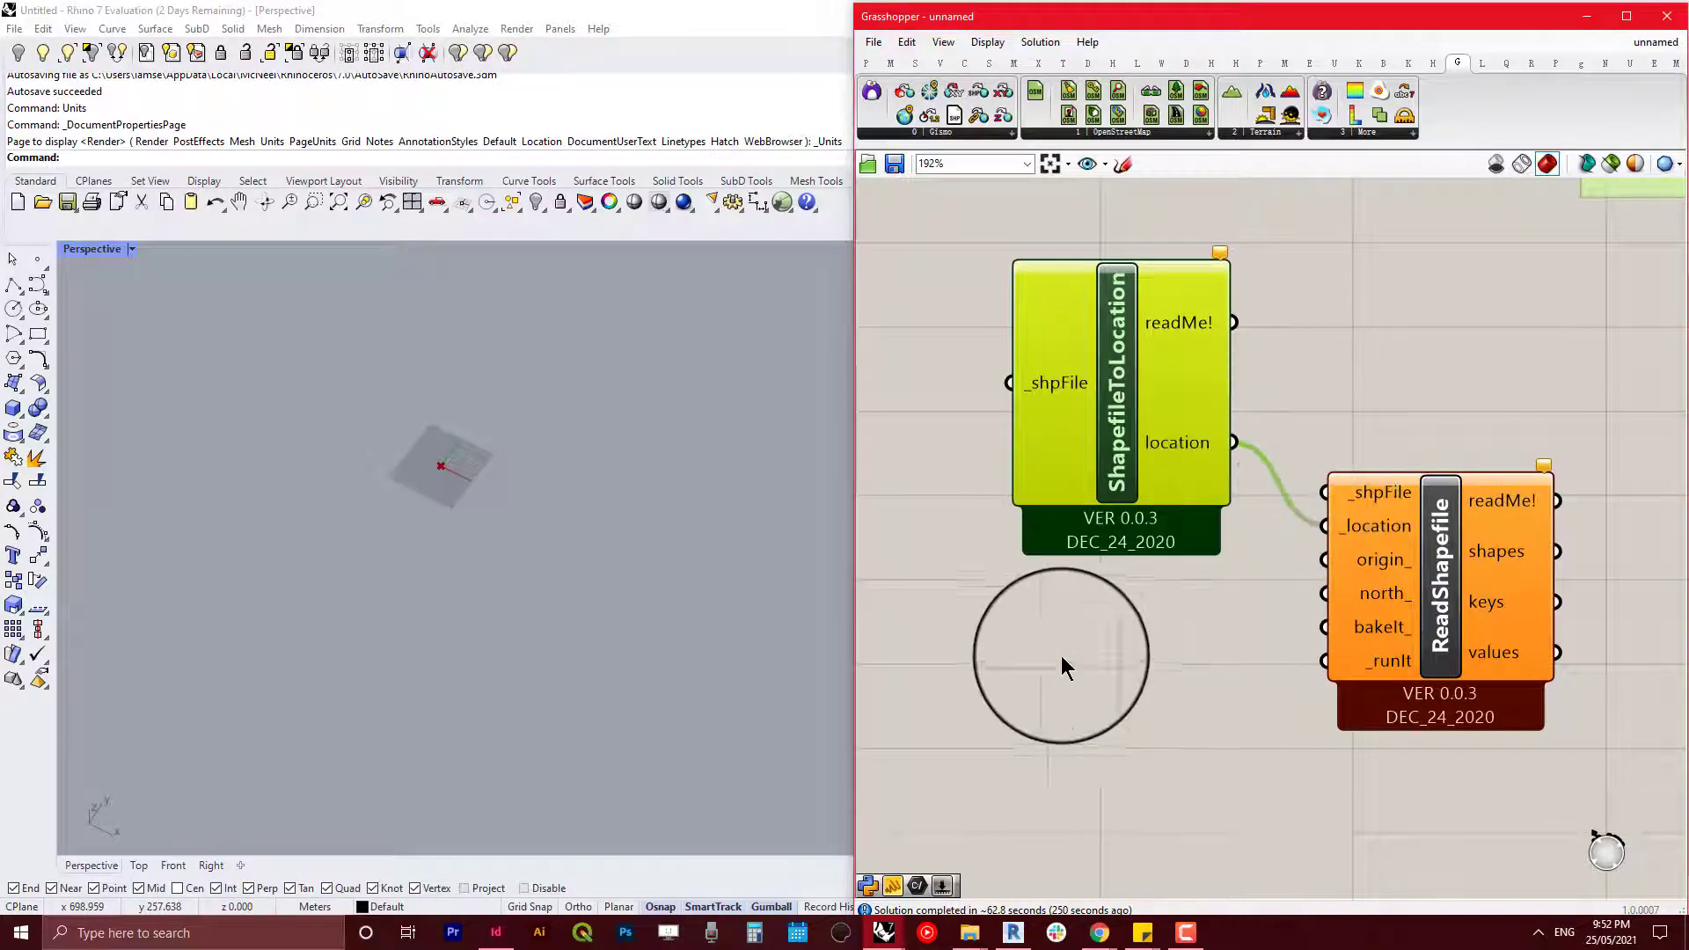
left_click(1018, 660)
left_click_drag(1094, 468, 1073, 775)
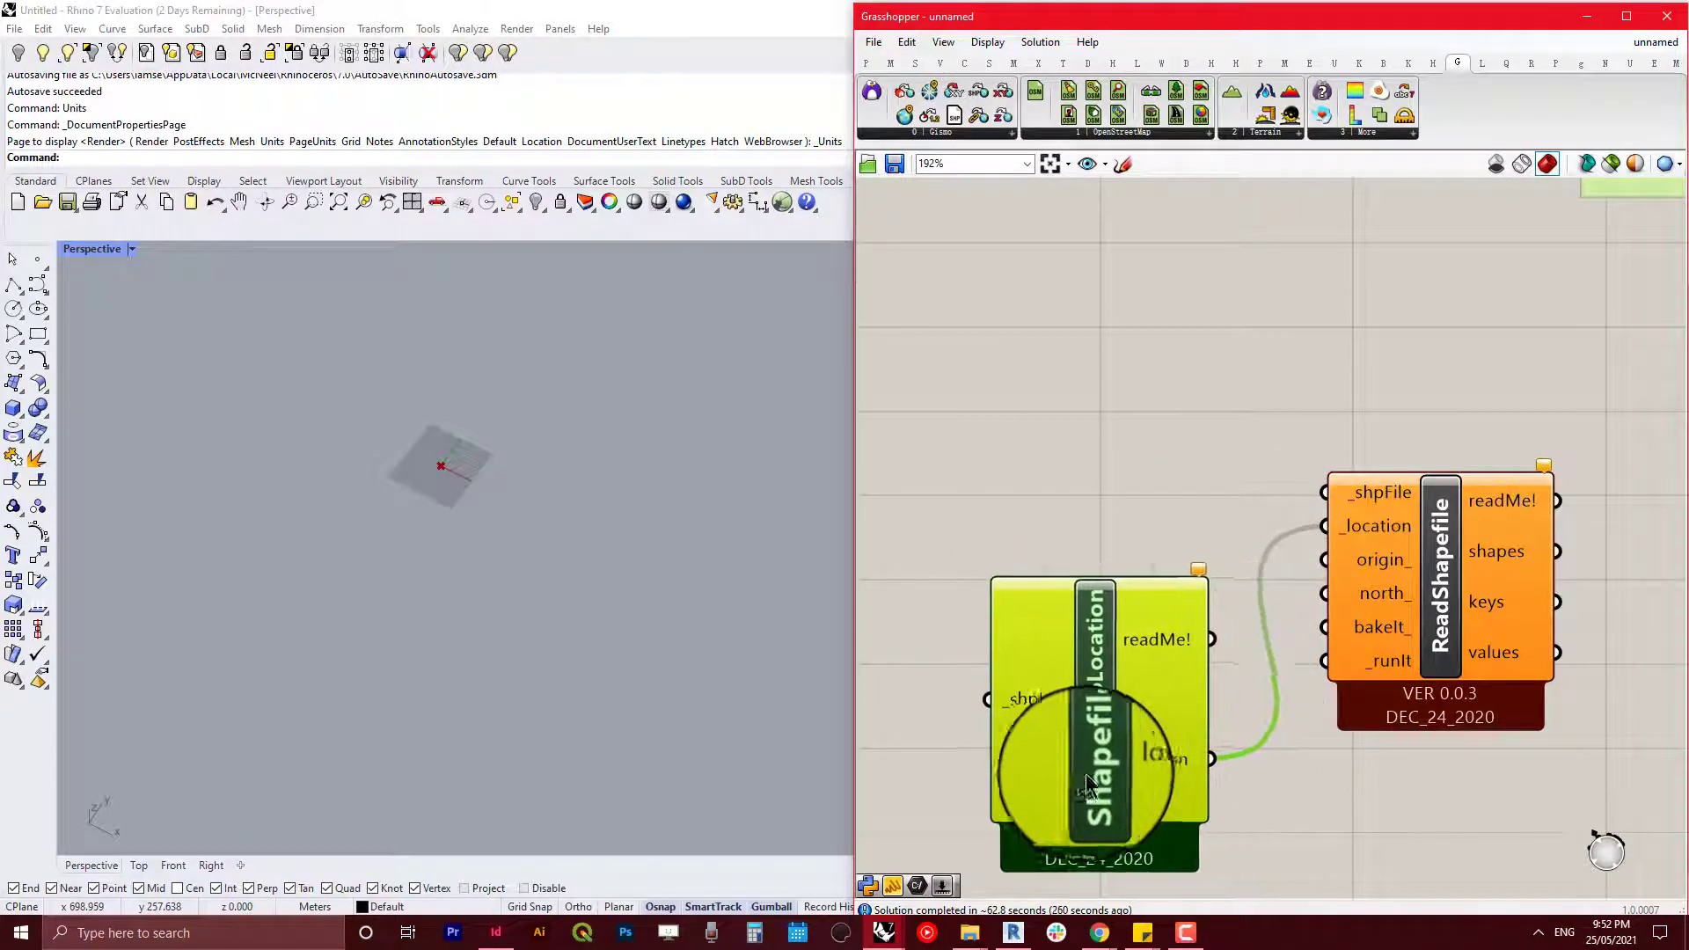
right_click_drag(1129, 657, 1158, 641)
right_click_drag(1162, 484, 1187, 481)
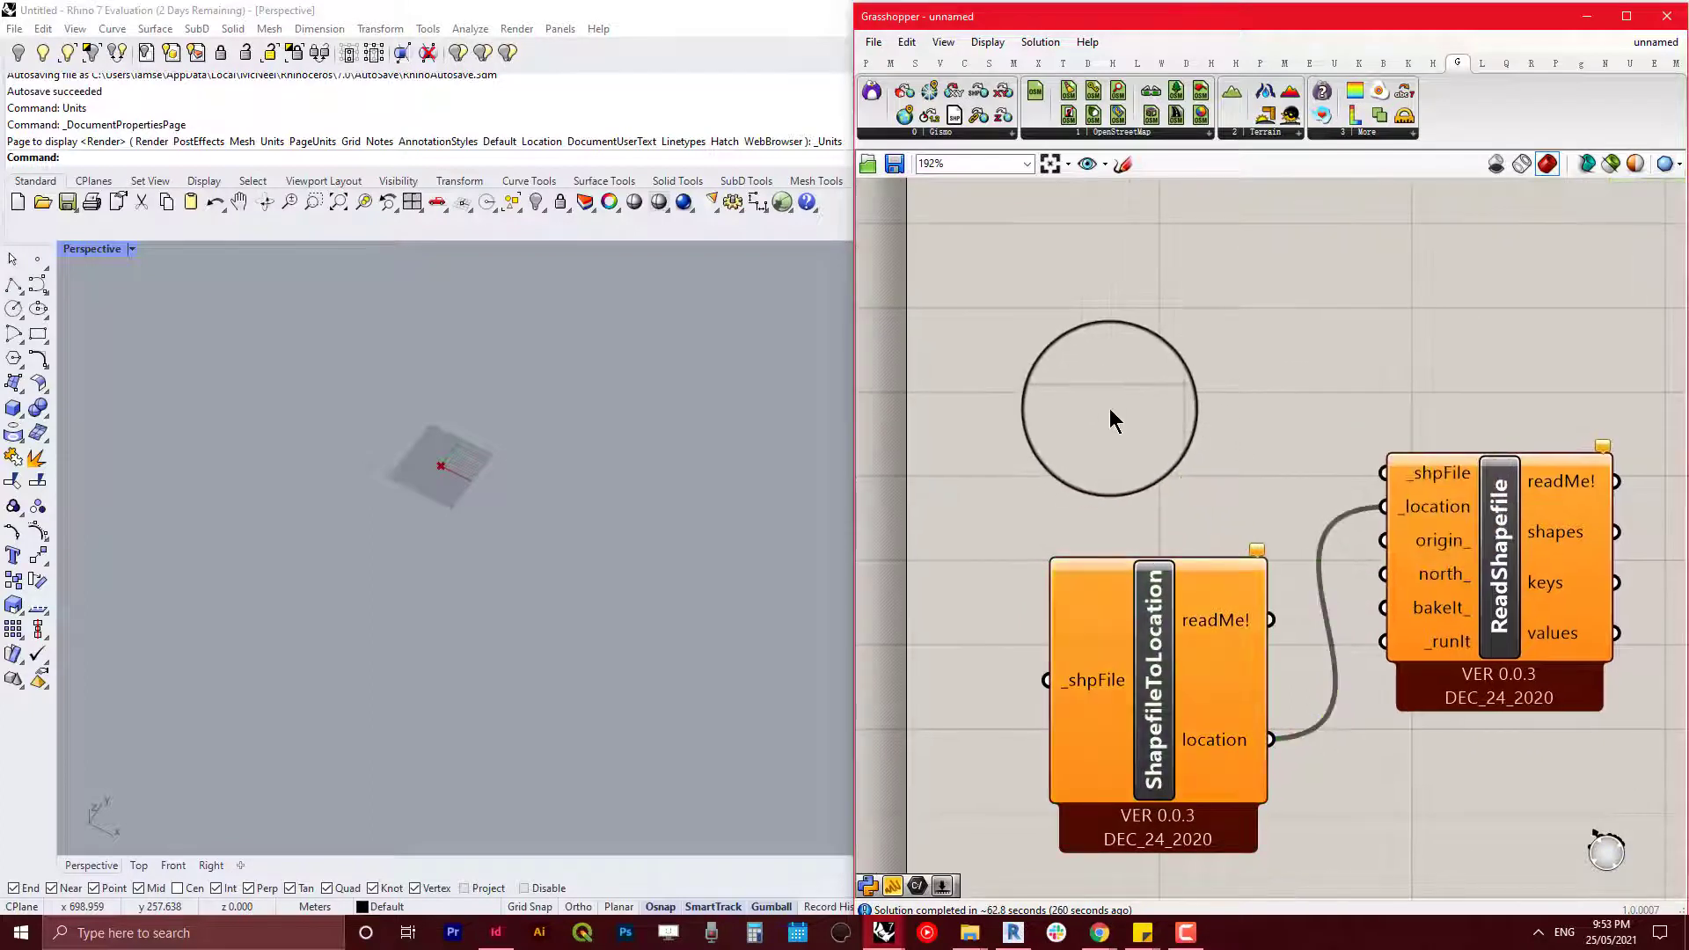
Step: Place a File Path parameter above the ShapefileToLocation component
double_click(1110, 408)
type("fil")
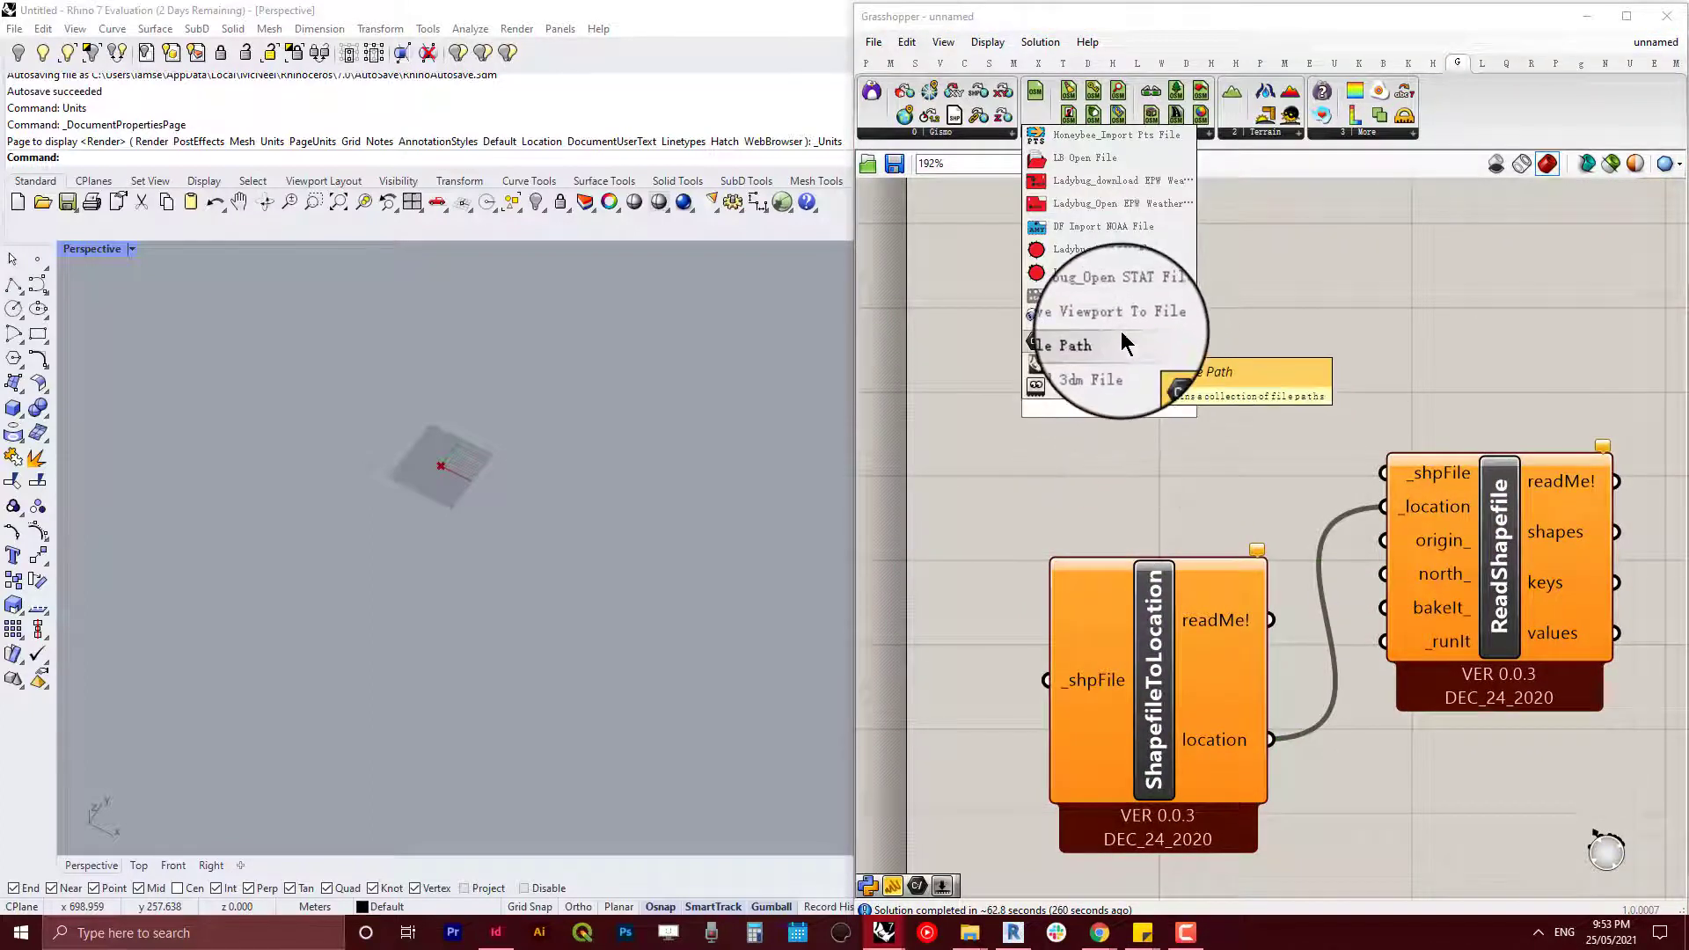
left_click(1119, 335)
Step: Set the Path parameter to the .shp file in the Apr_2018 building footprints' shp folder under Final > 10Video DATA
right_click(1104, 400)
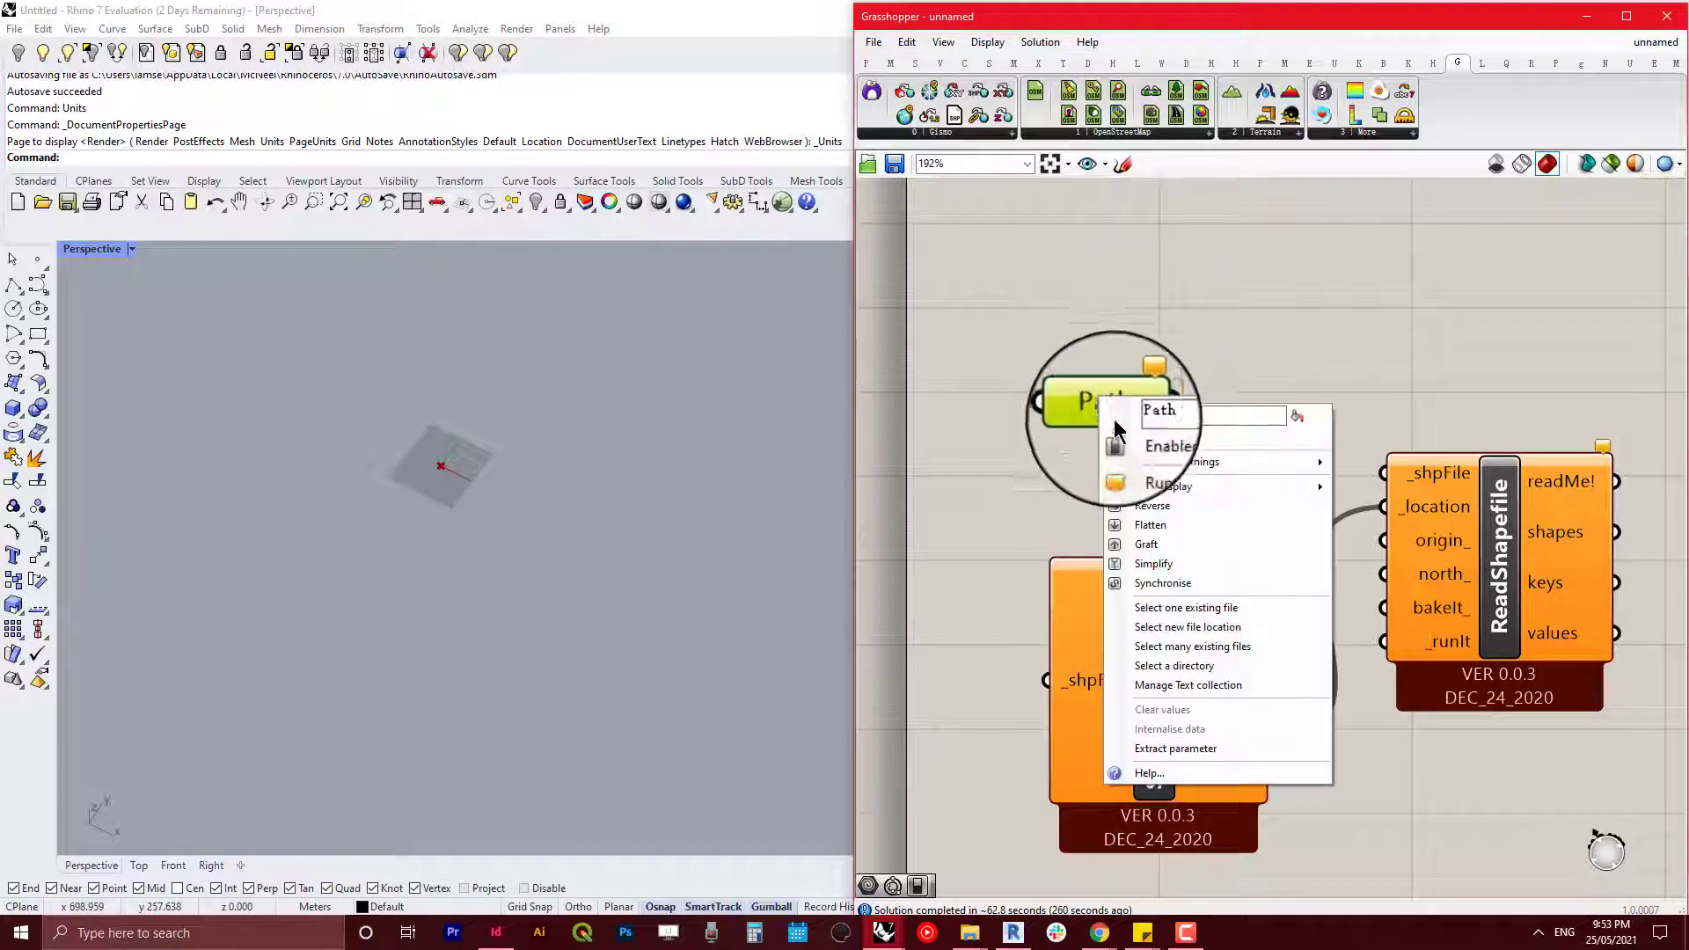
left_click(1200, 607)
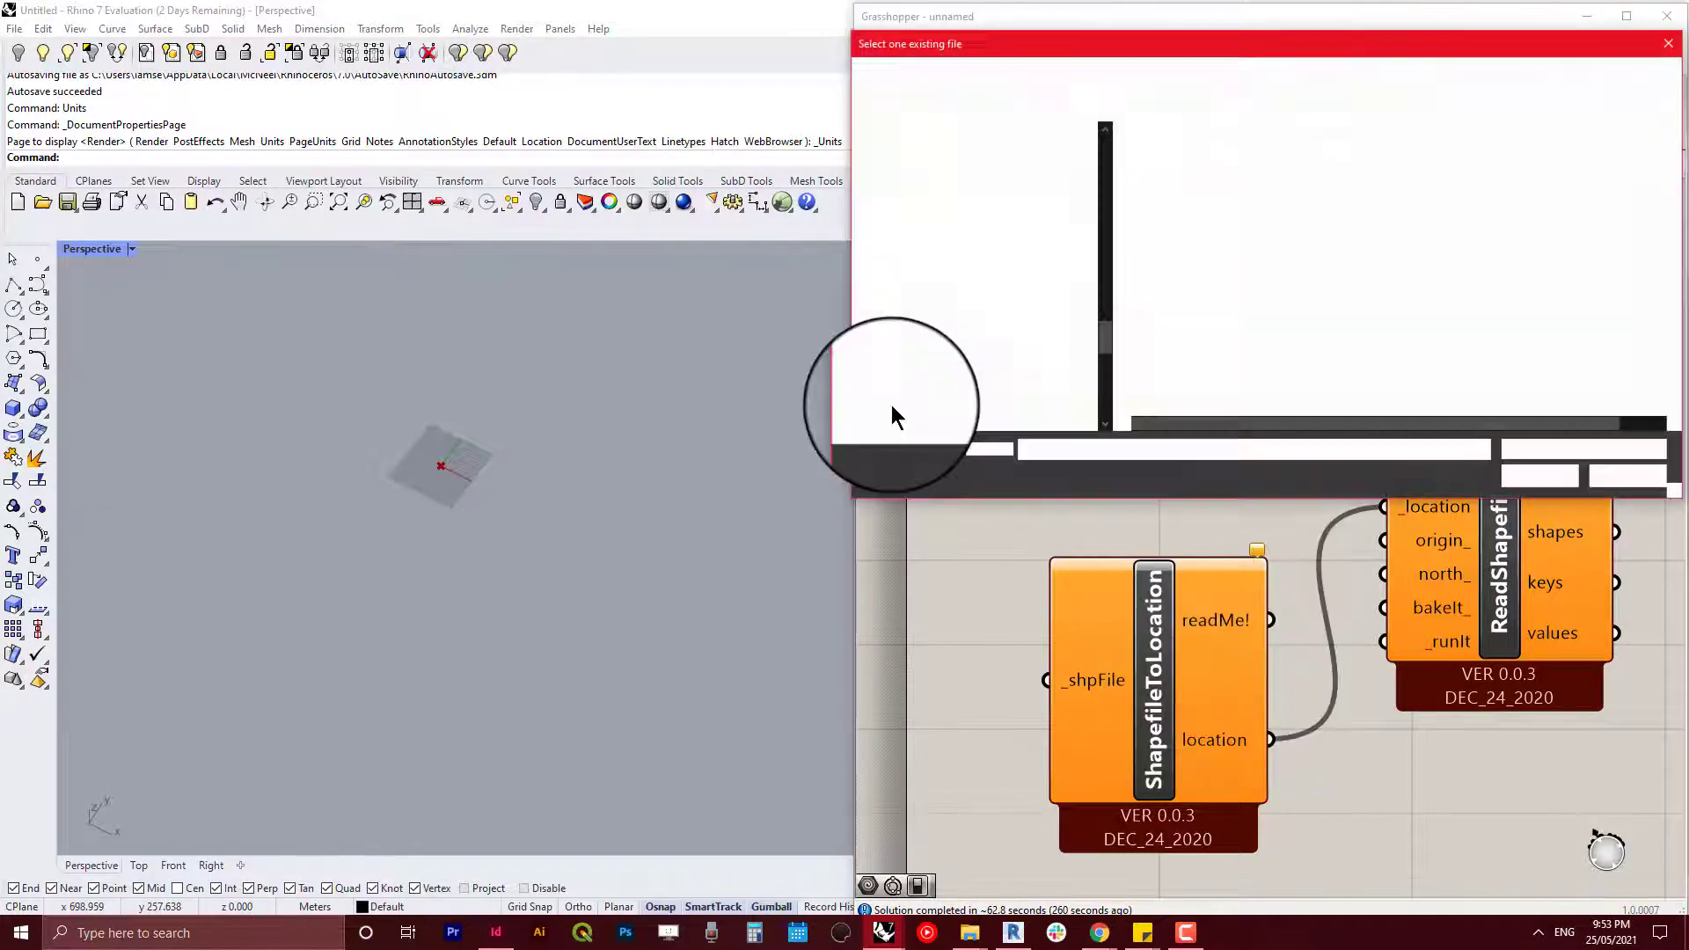
left_click(1181, 79)
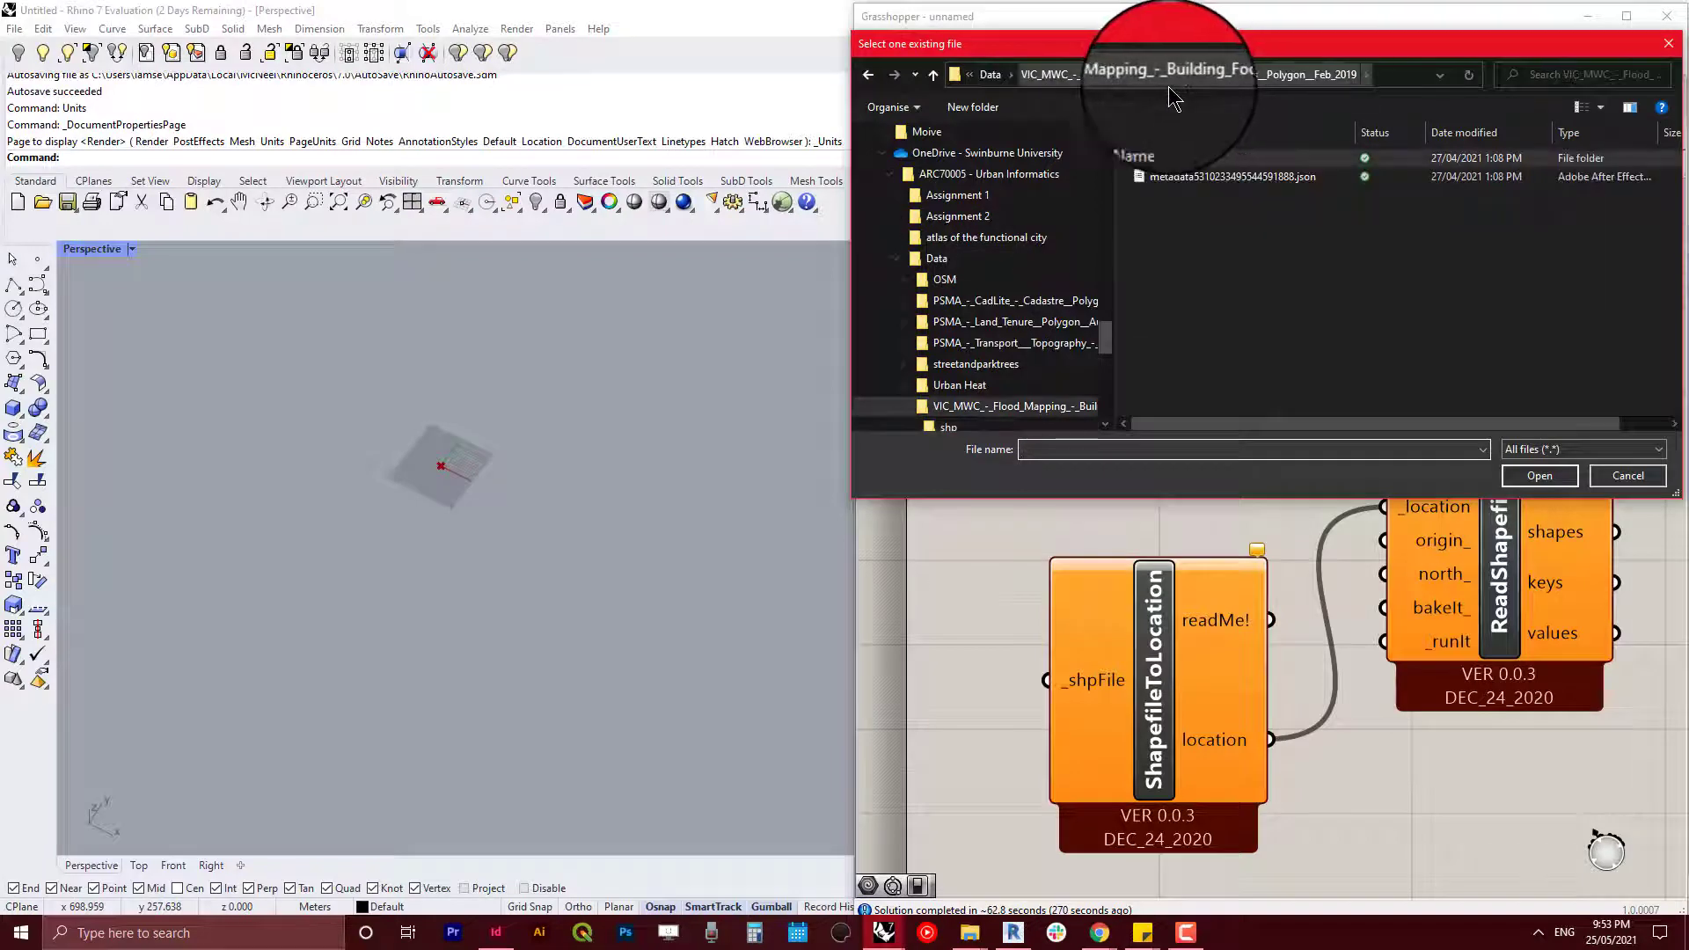
left_click(989, 78)
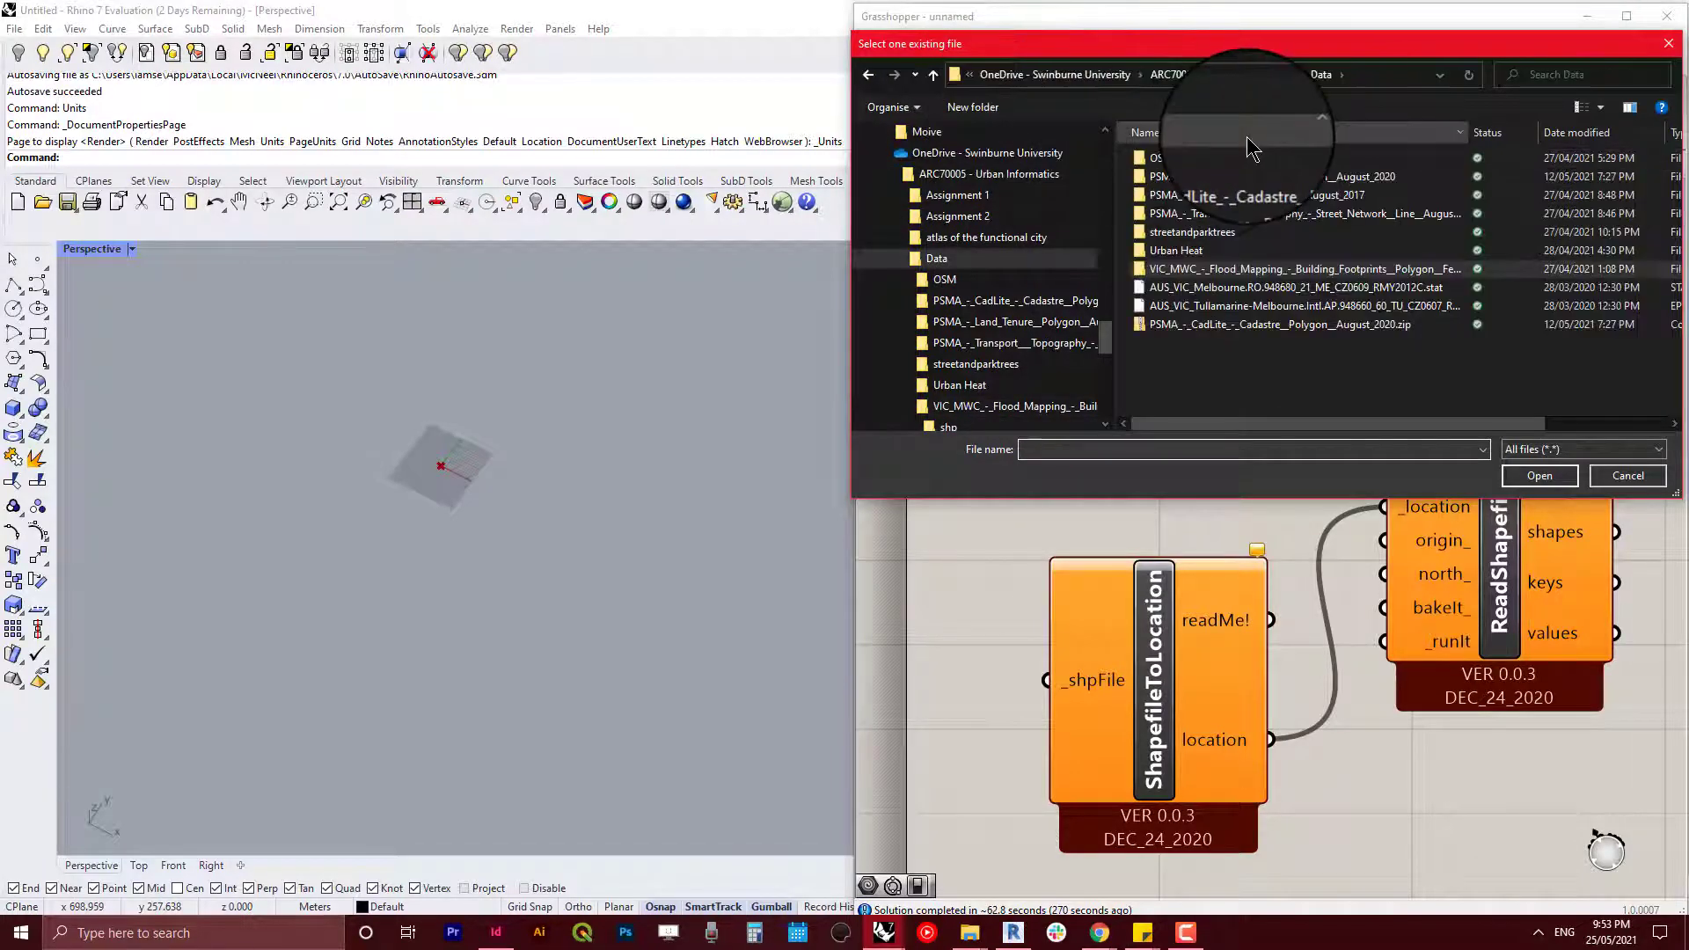
left_click(1170, 73)
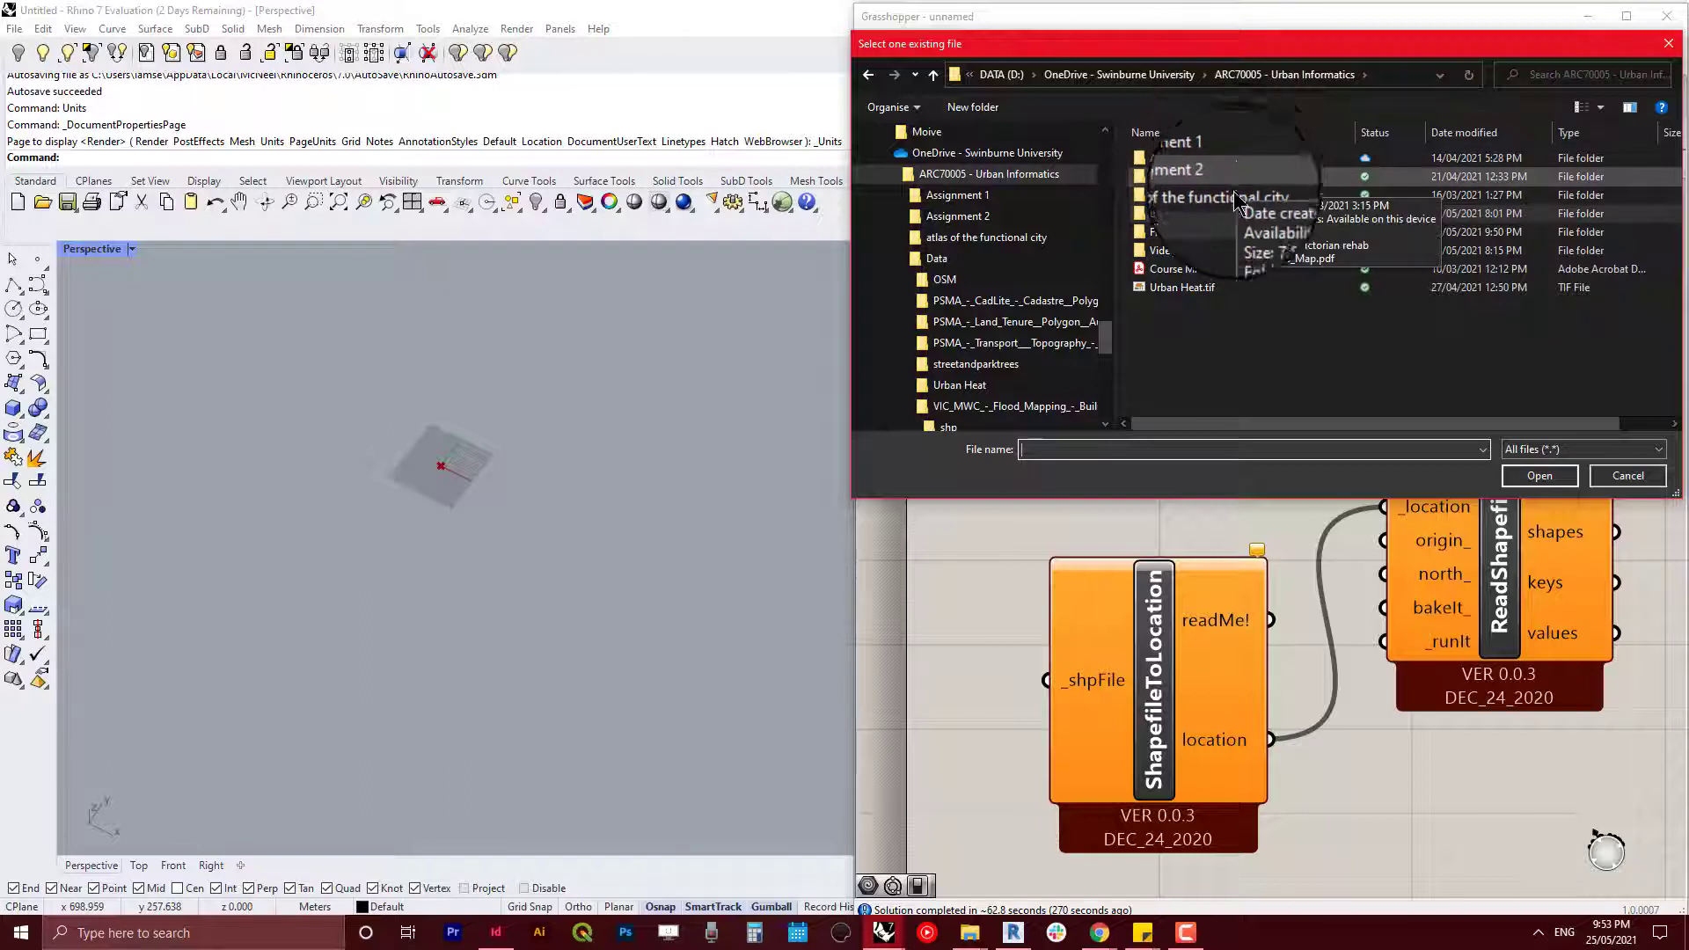
double_click(1229, 239)
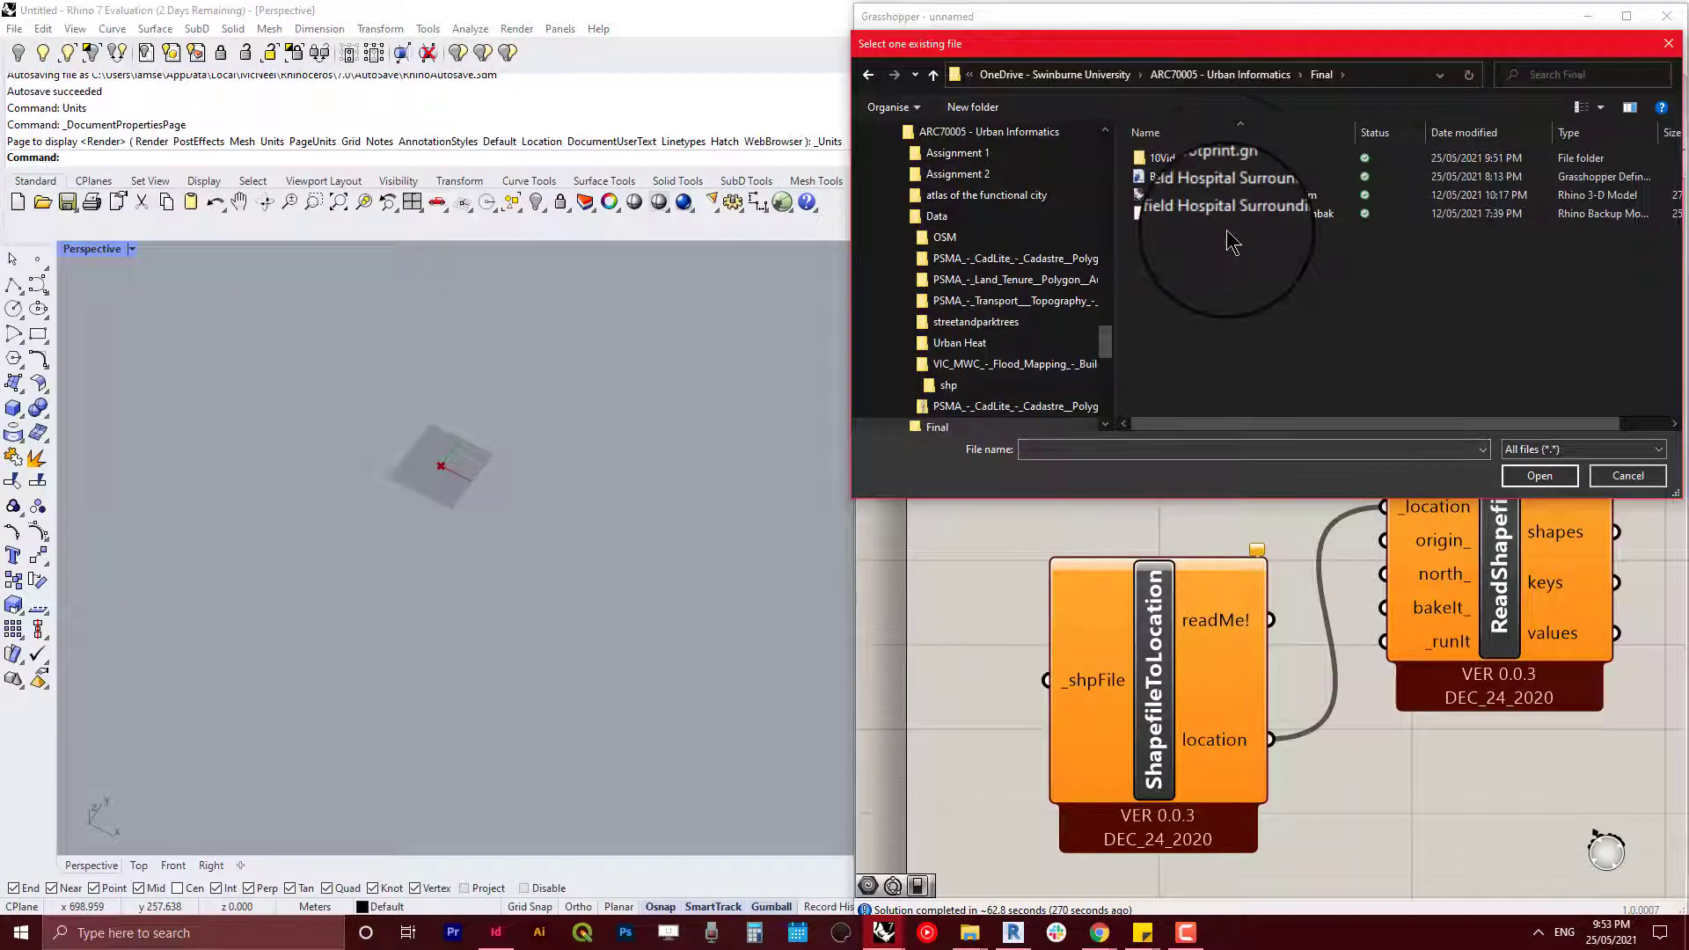
double_click(1232, 158)
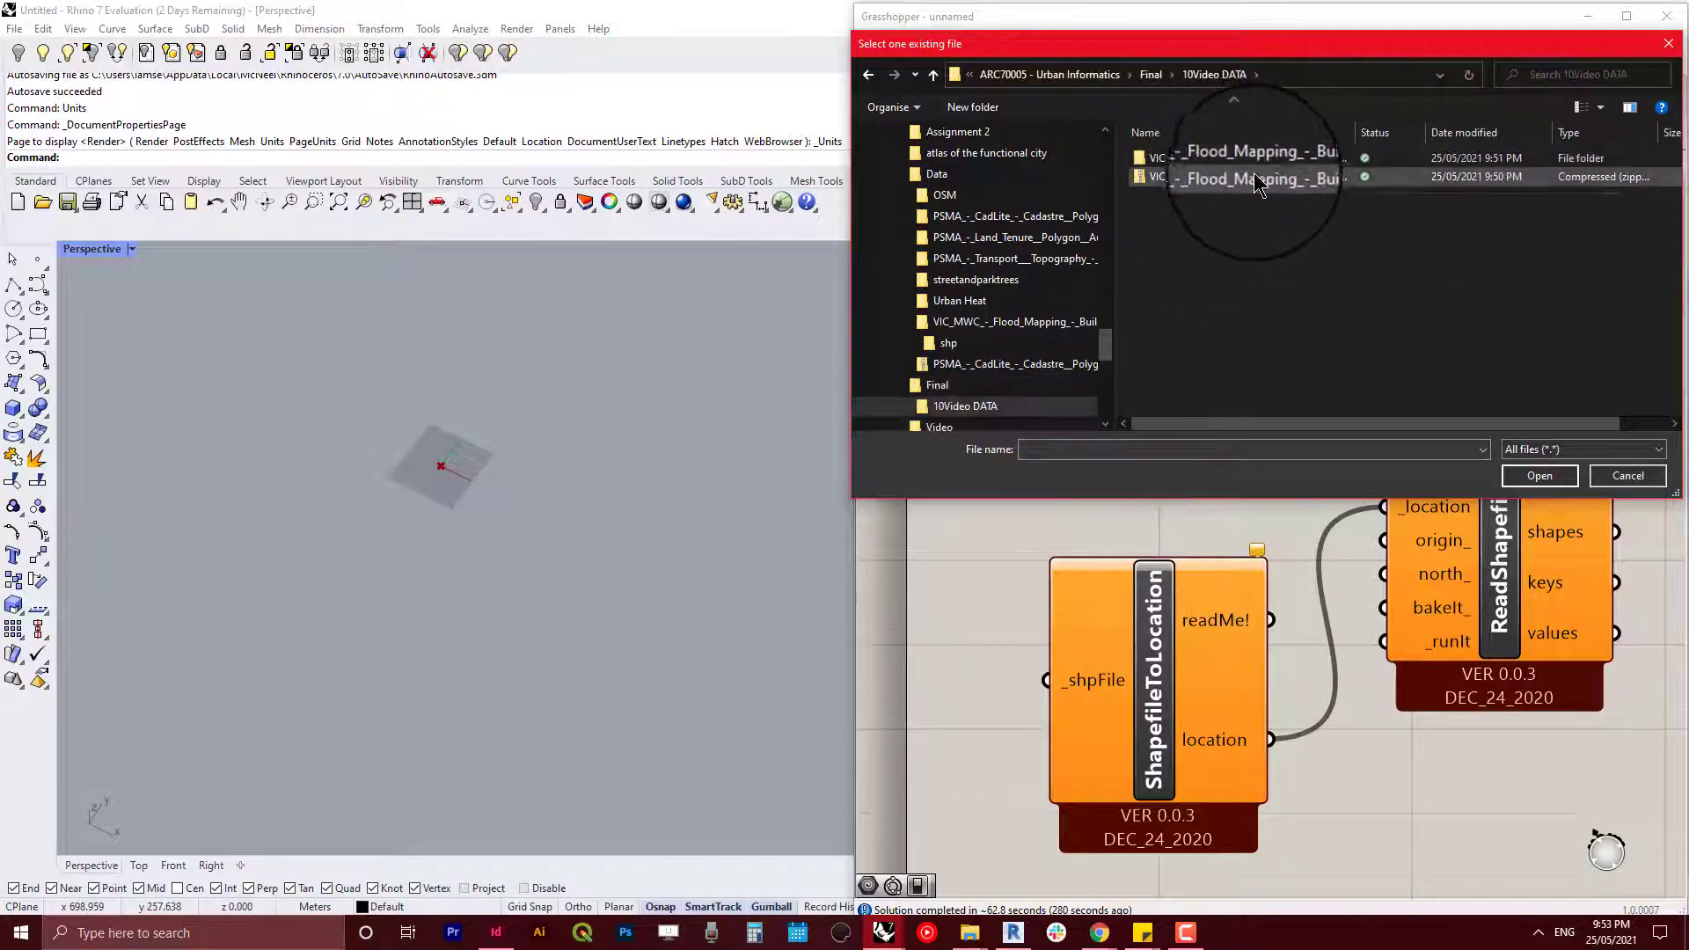
double_click(1236, 163)
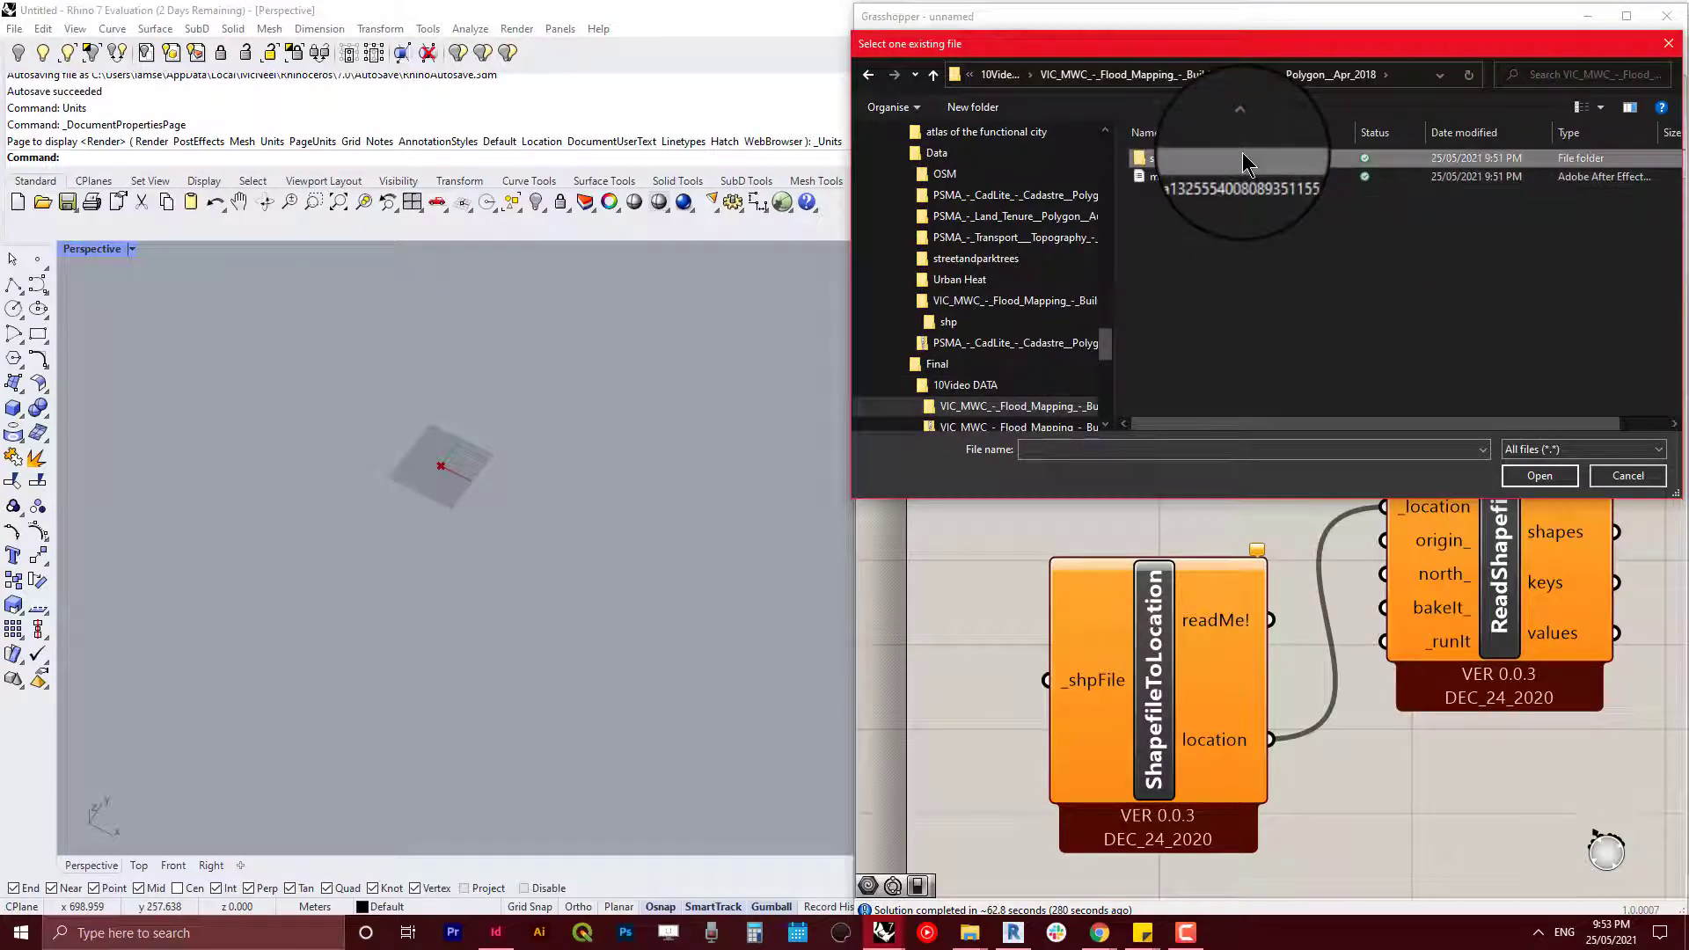
double_click(1240, 158)
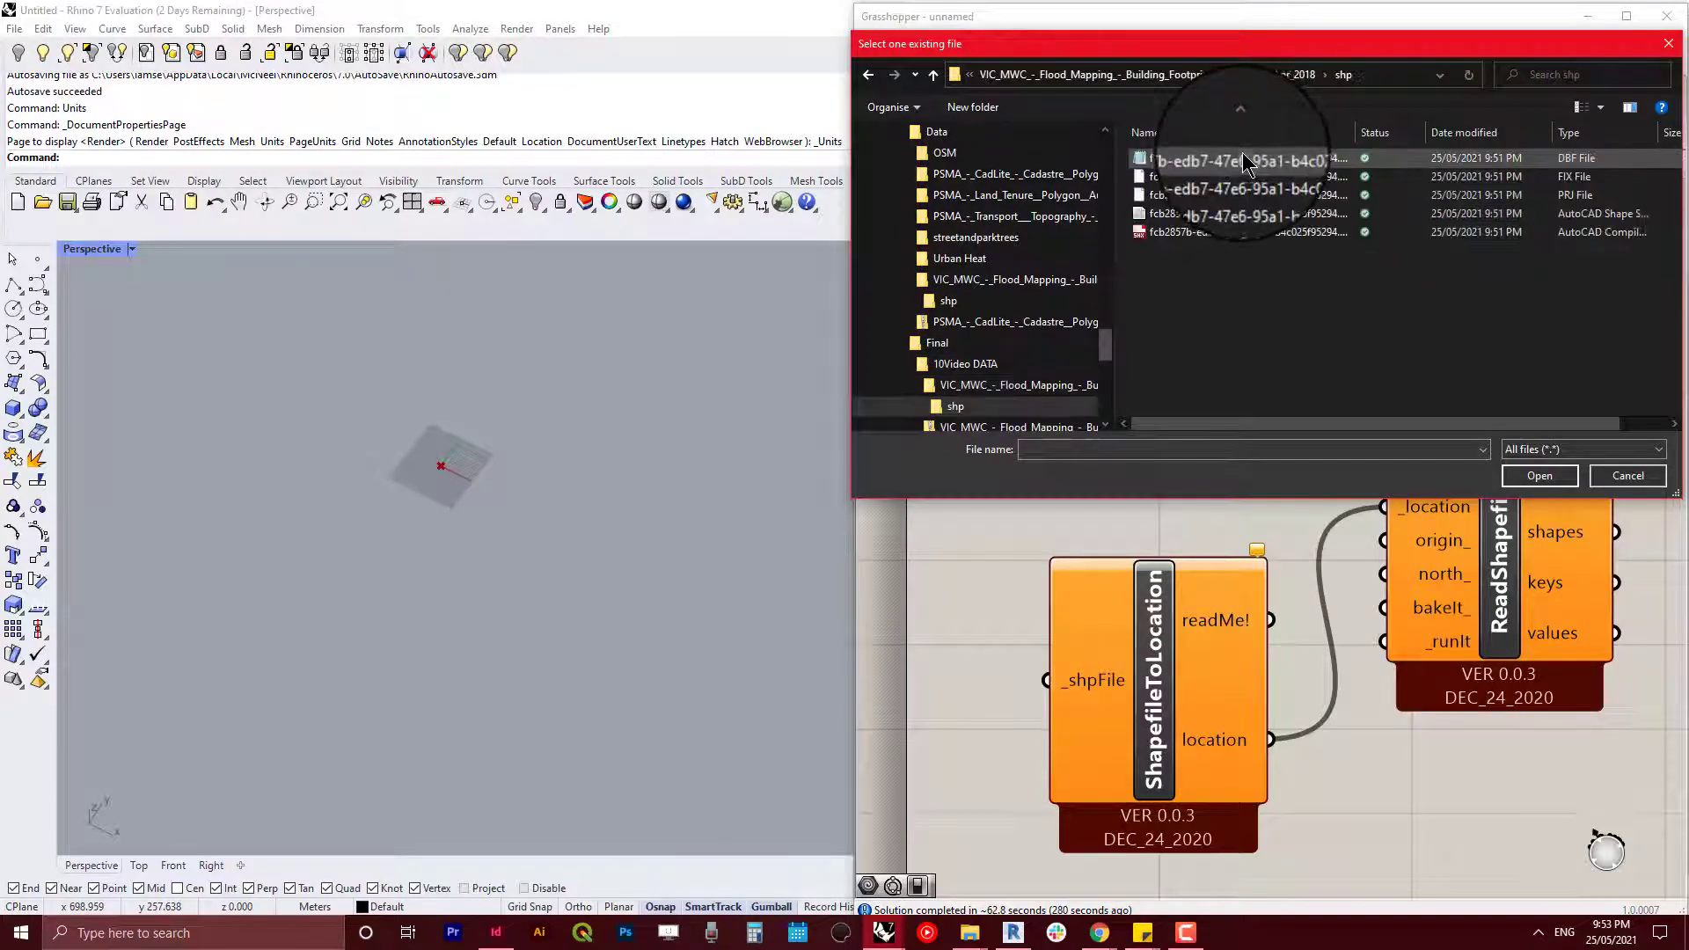
double_click(1271, 220)
Step: Wire the Path parameter into the _shpFile inputs of ReadShapefile and ShapefileToLocation, and tidy the layout of Path and ShapefileToLocation
right_click_drag(1244, 381, 1275, 301)
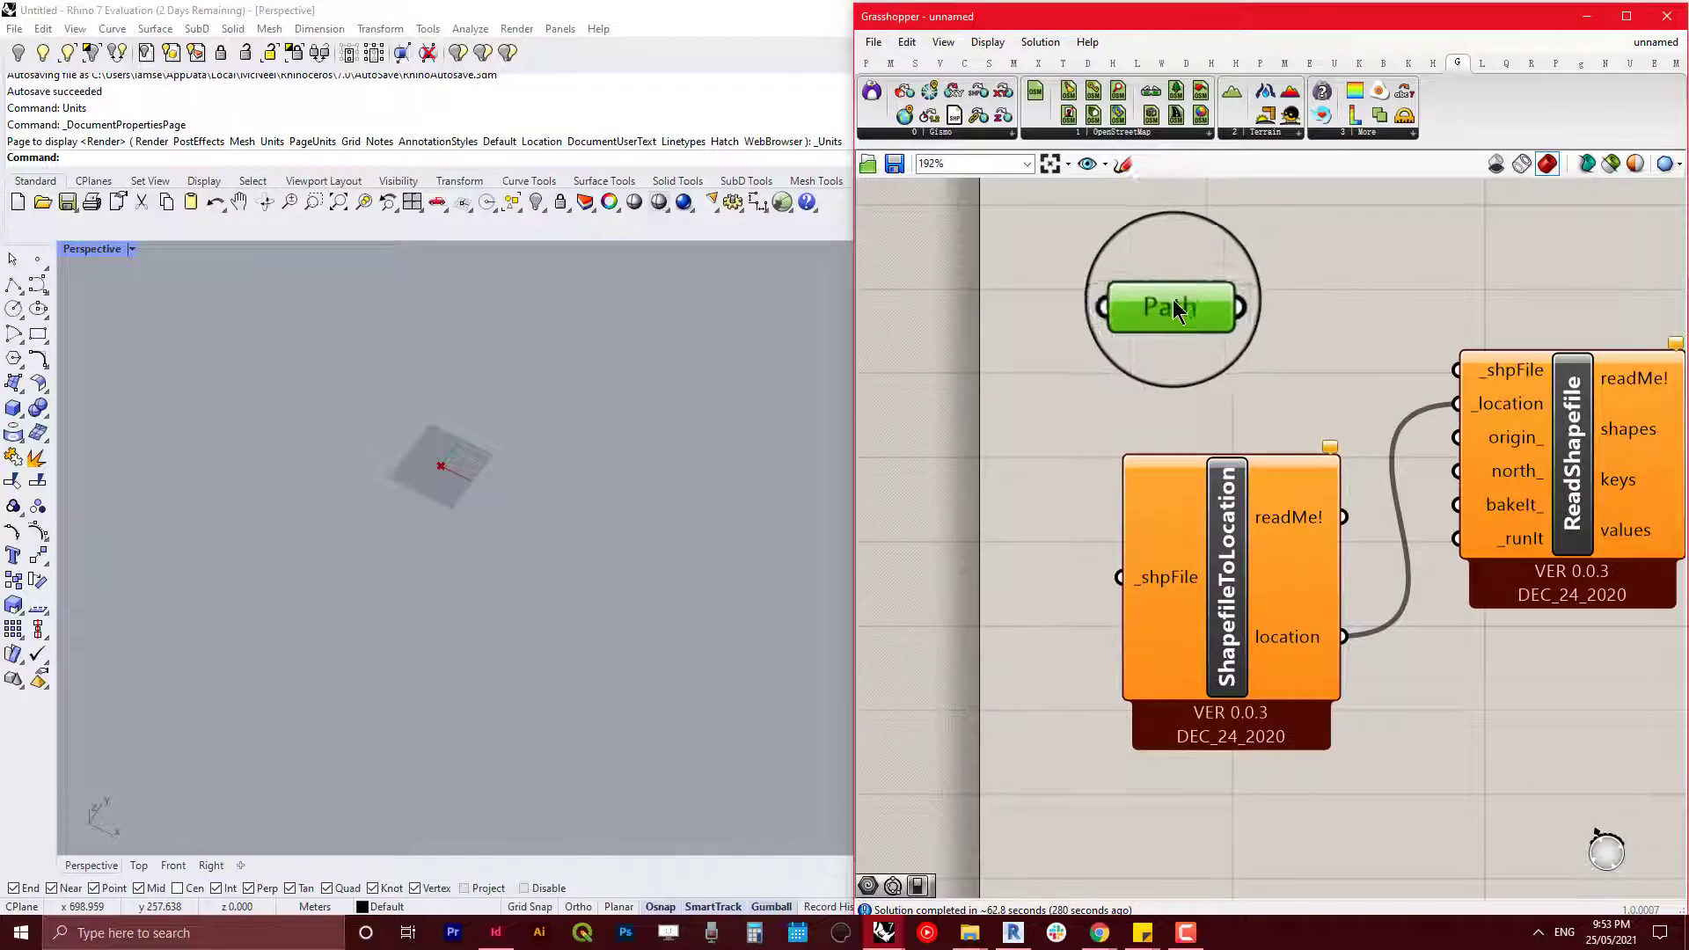
left_click_drag(1174, 309, 1458, 370)
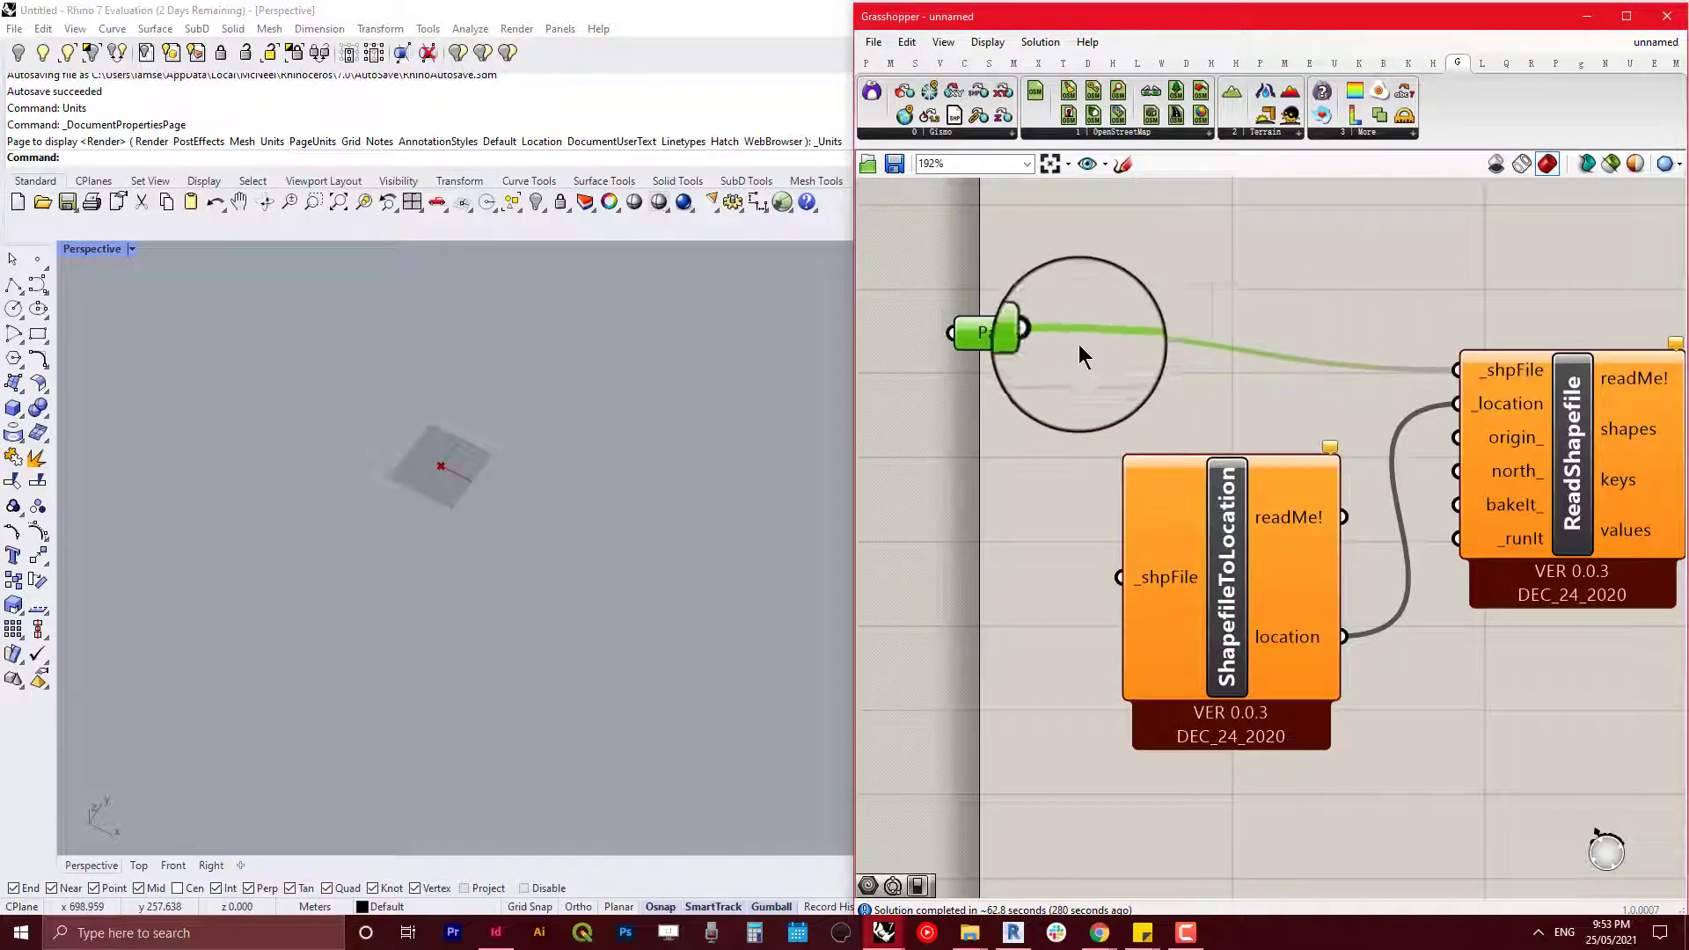
left_click_drag(1023, 329, 1119, 577)
left_click_drag(1239, 549, 1259, 488)
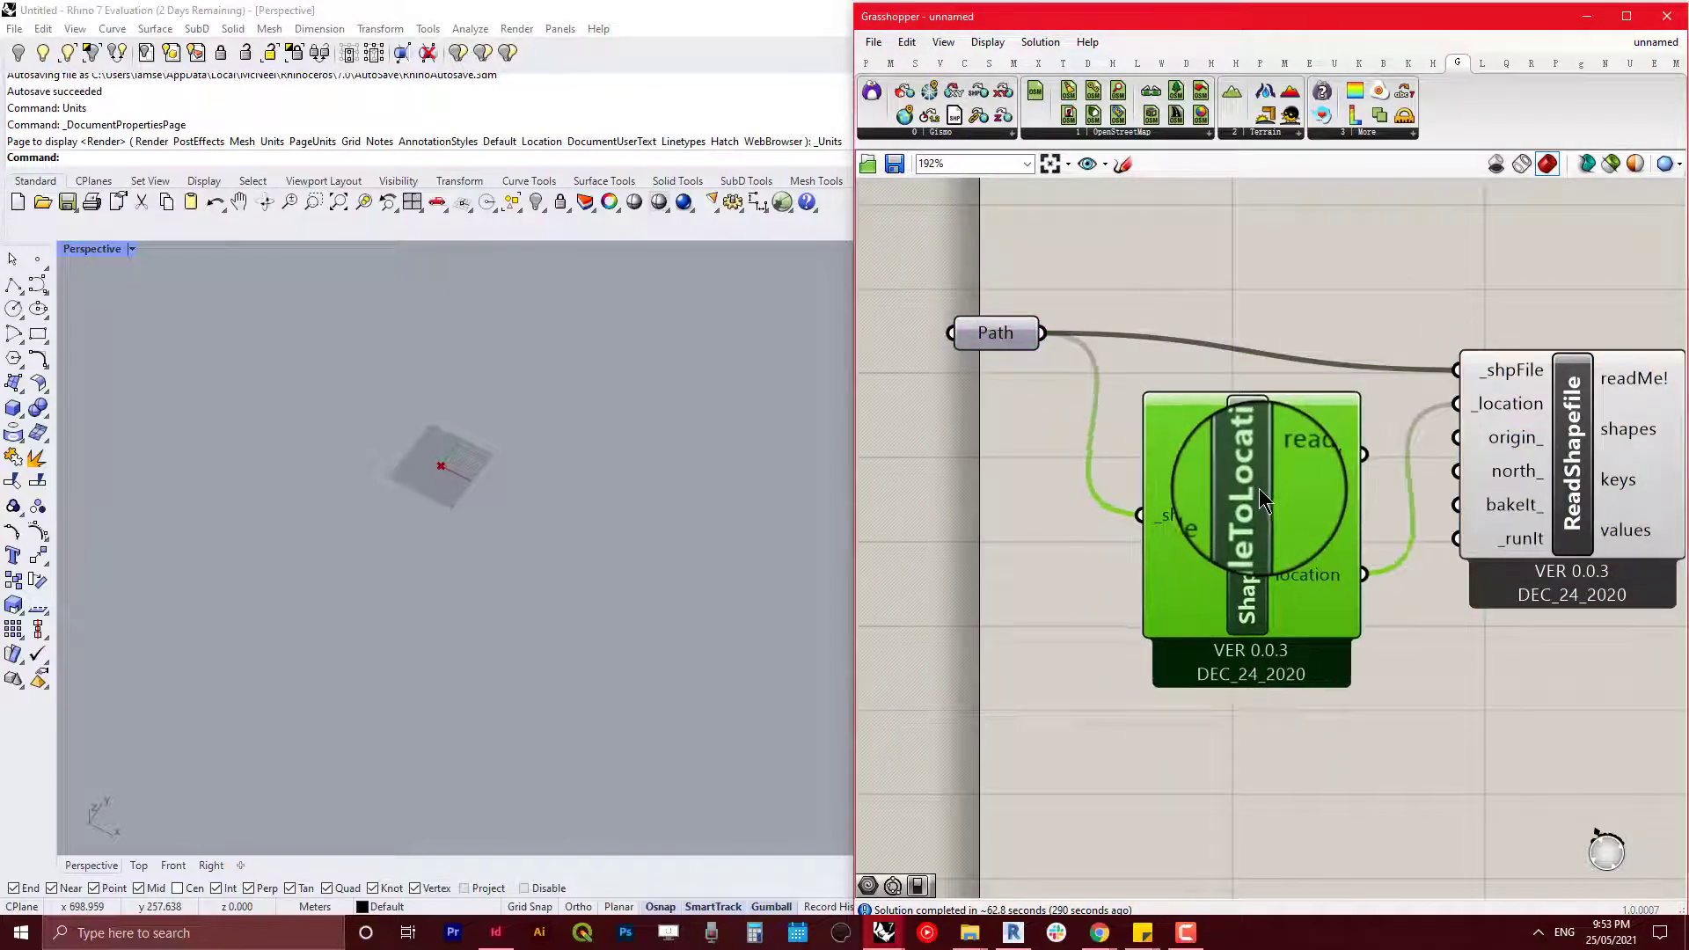
left_click_drag(1000, 331, 968, 369)
Step: Place a Boolean Toggle below ShapefileToLocation and wire it into the _runIt input of ReadShapefile
right_click_drag(1310, 771, 1232, 686)
double_click(1231, 677)
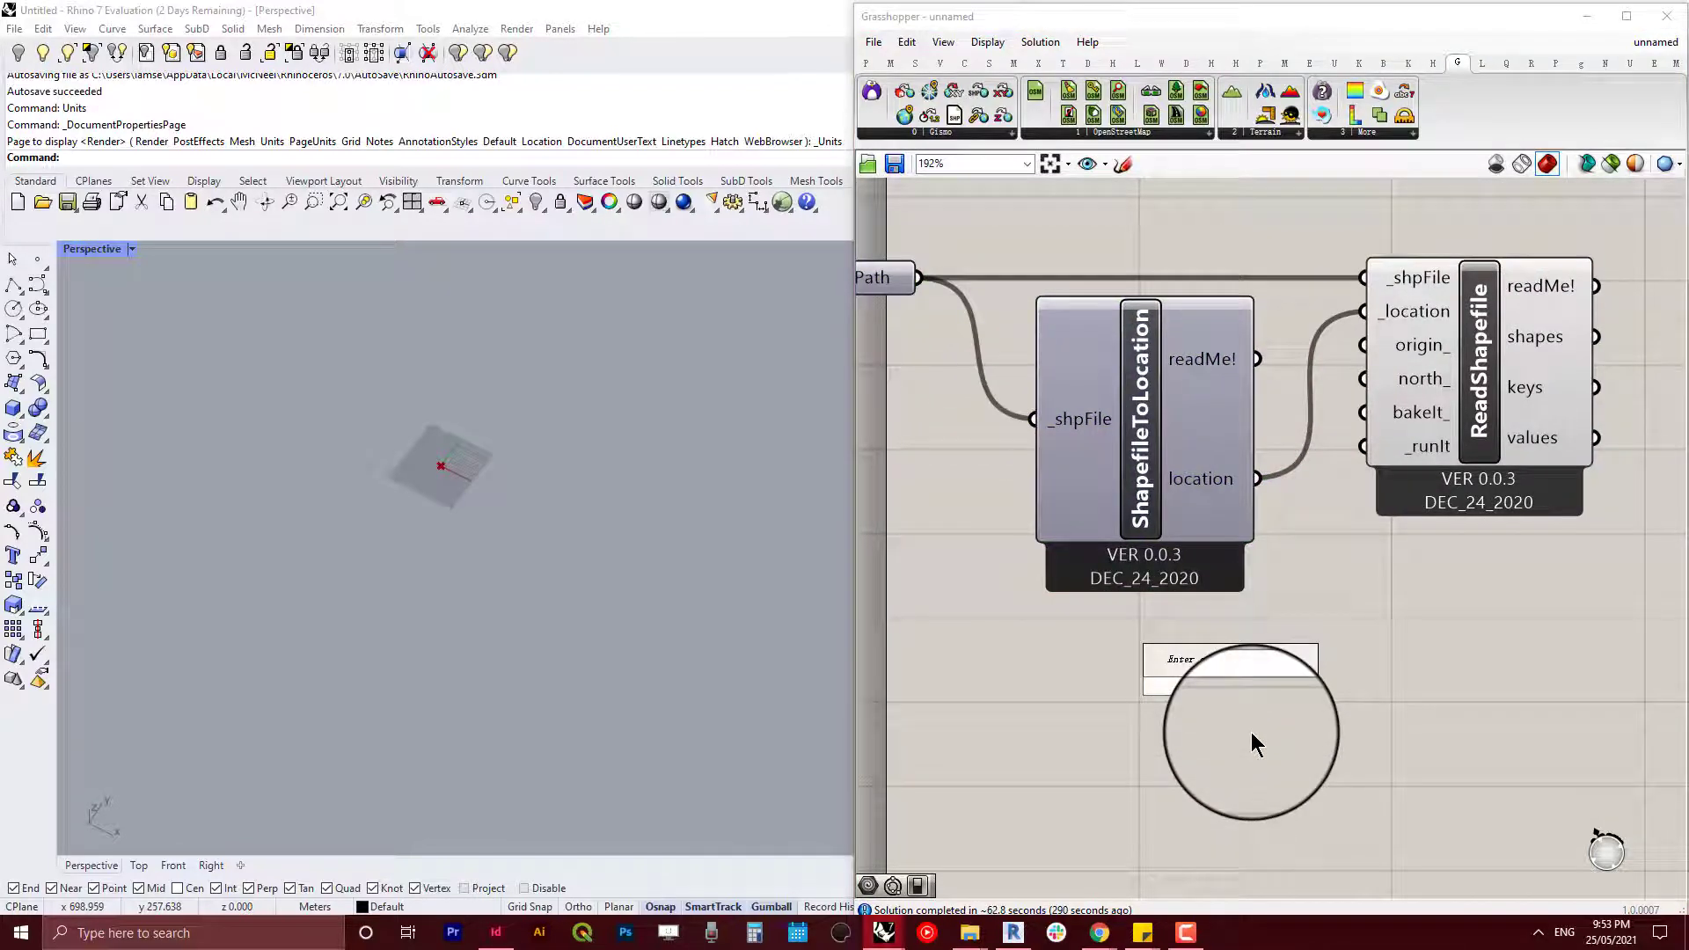
type("tot")
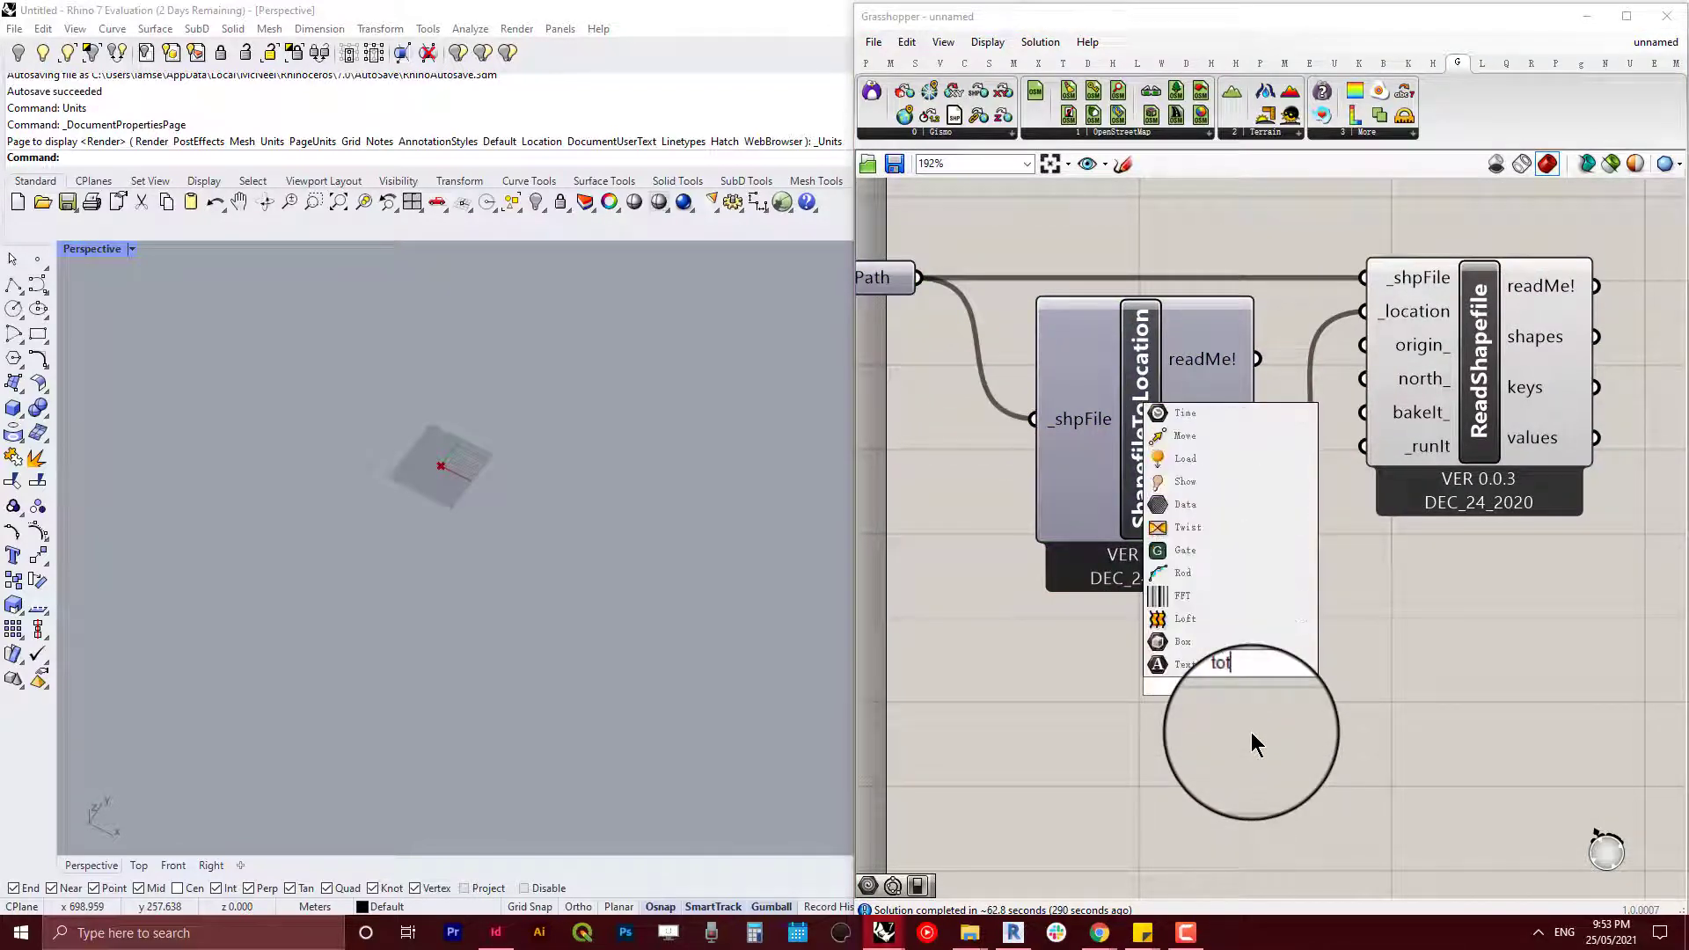
key("BackSpace")
type("gg")
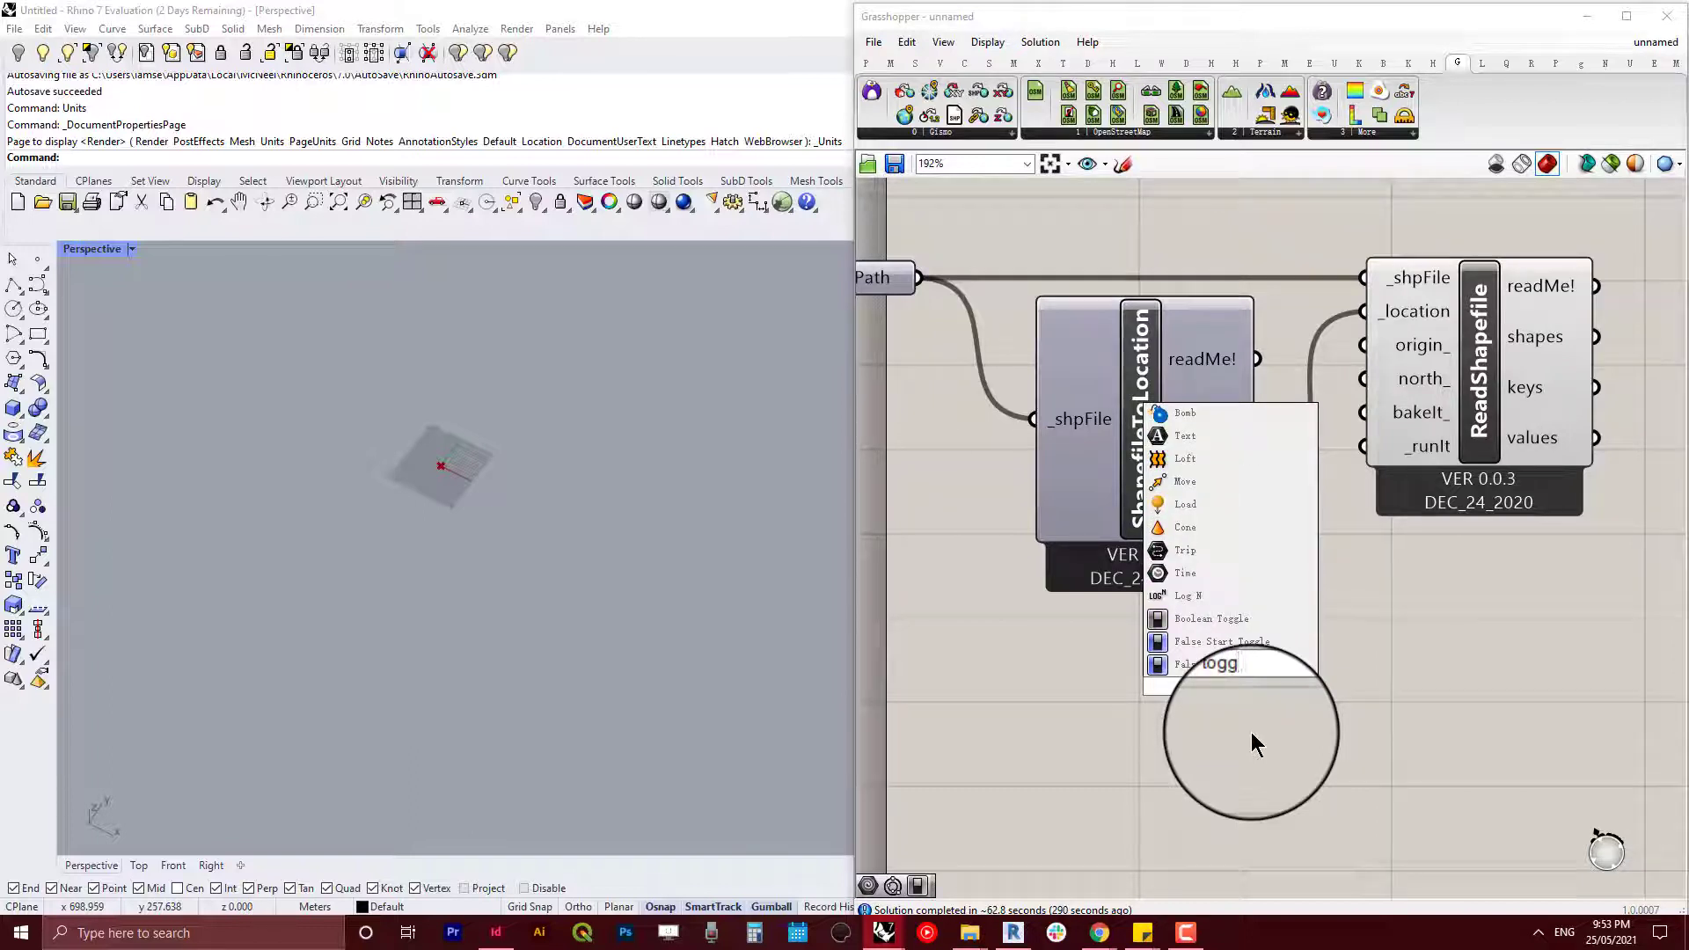
left_click(1244, 618)
left_click_drag(1321, 685, 1379, 455)
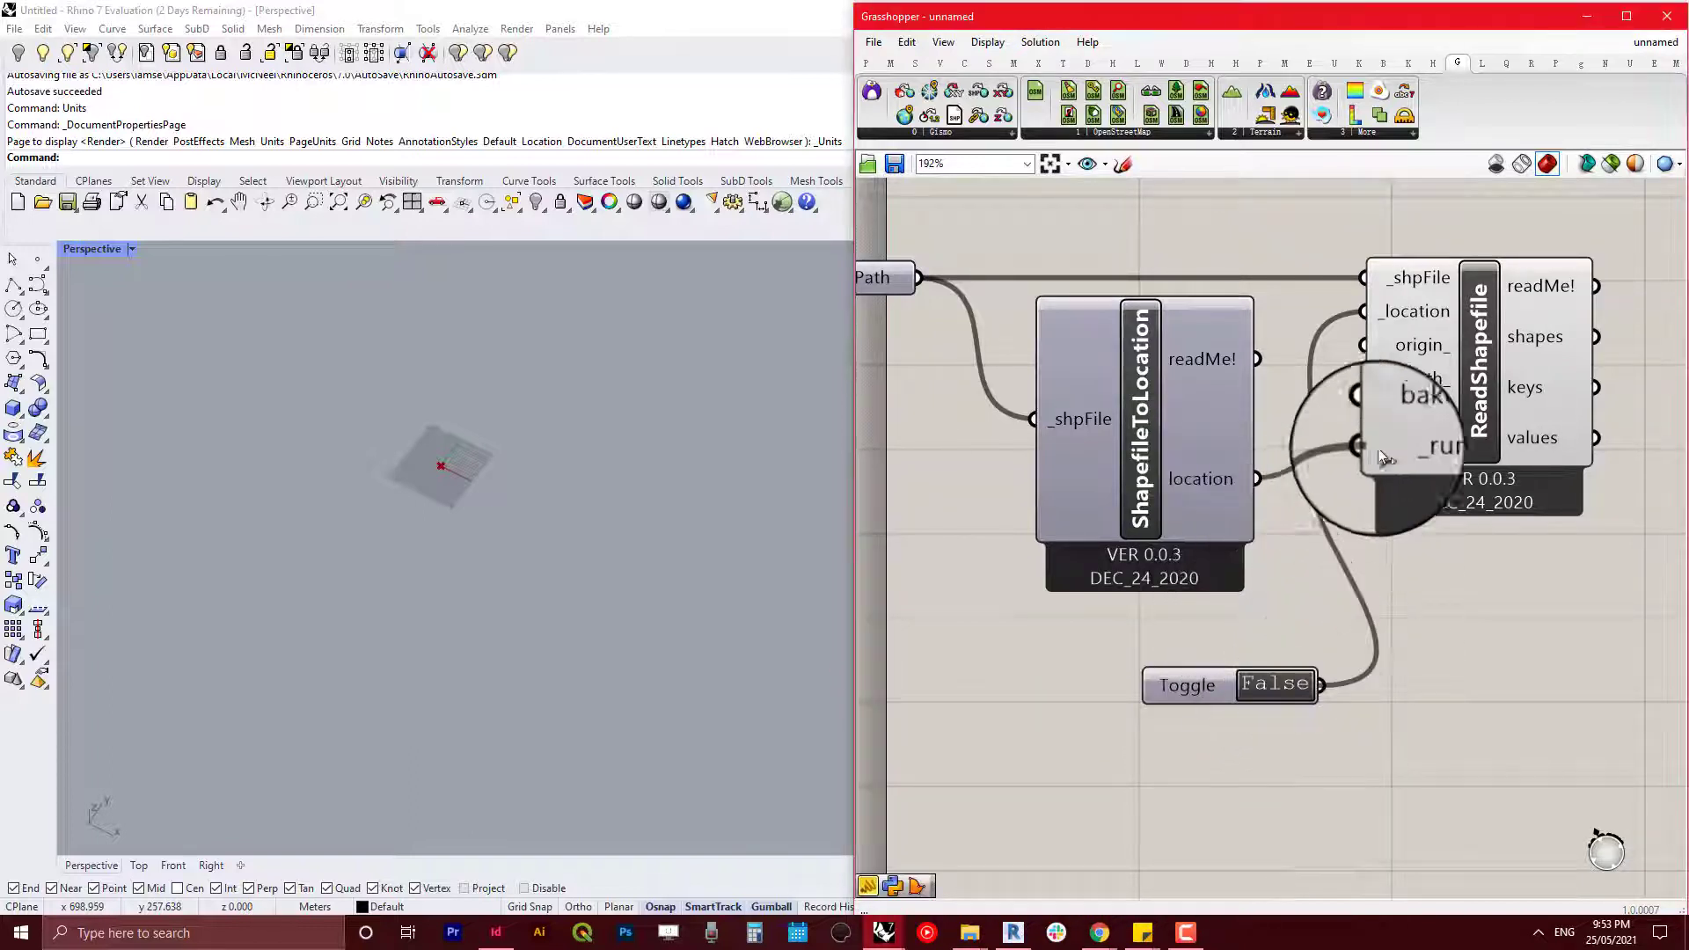
Step: Set the Boolean Toggle to True to run ReadShapefile and generate the building footprints
double_click(1275, 683)
scroll(1377, 721, "down", 3)
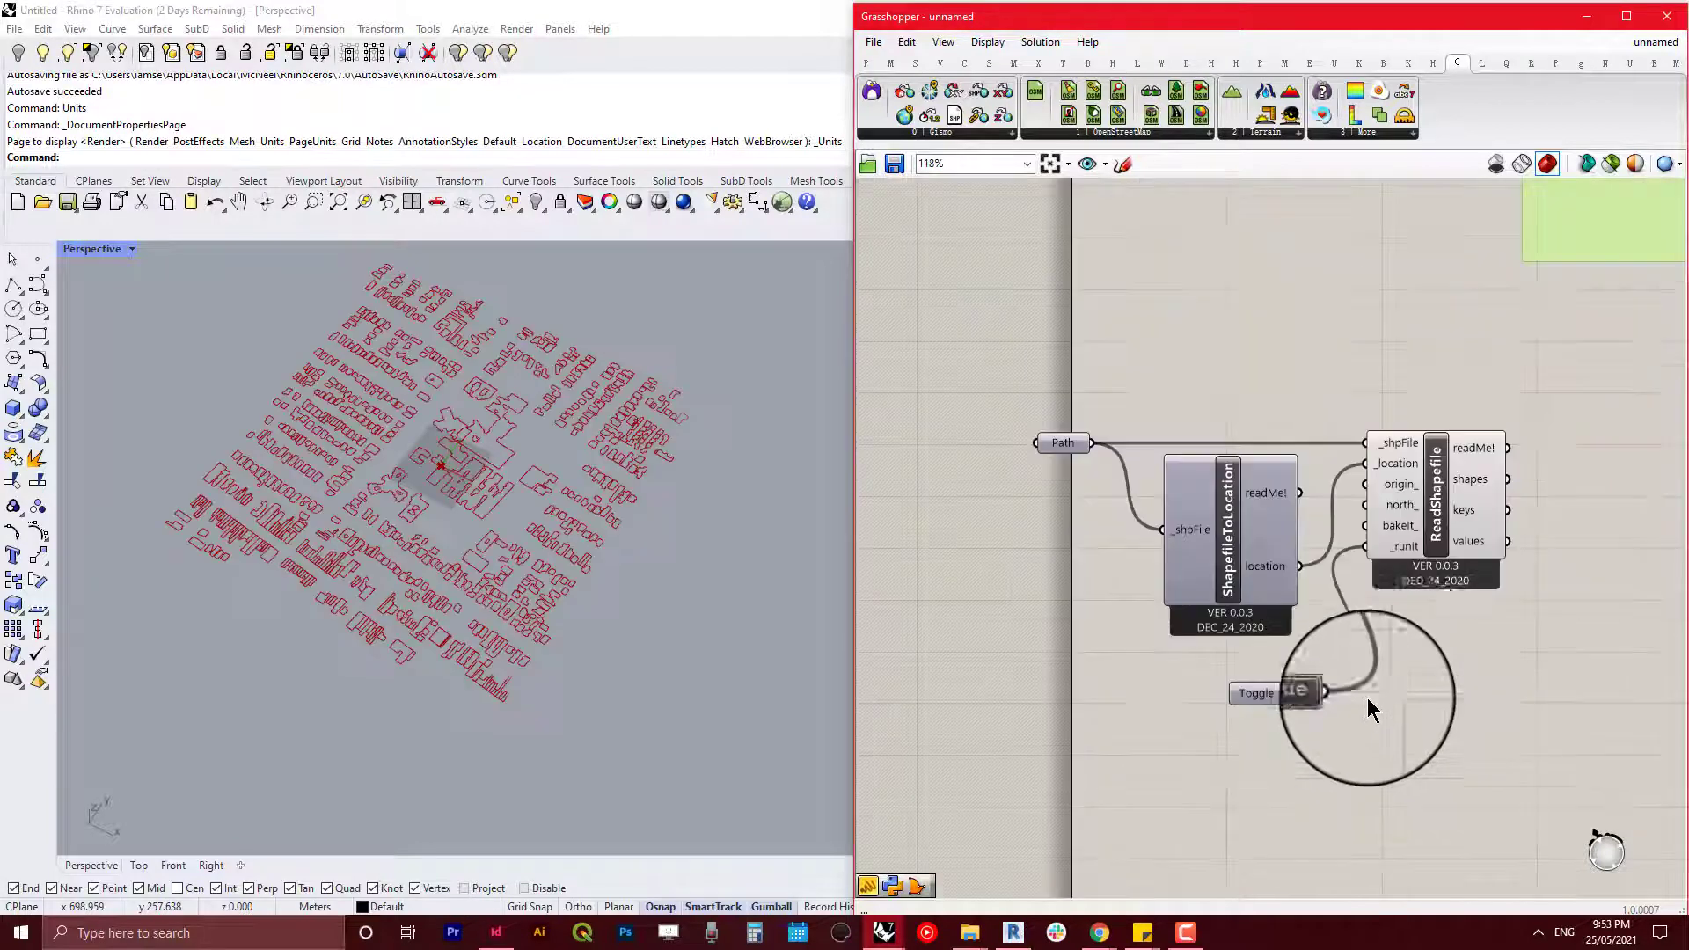
right_click_drag(1289, 683, 1230, 666)
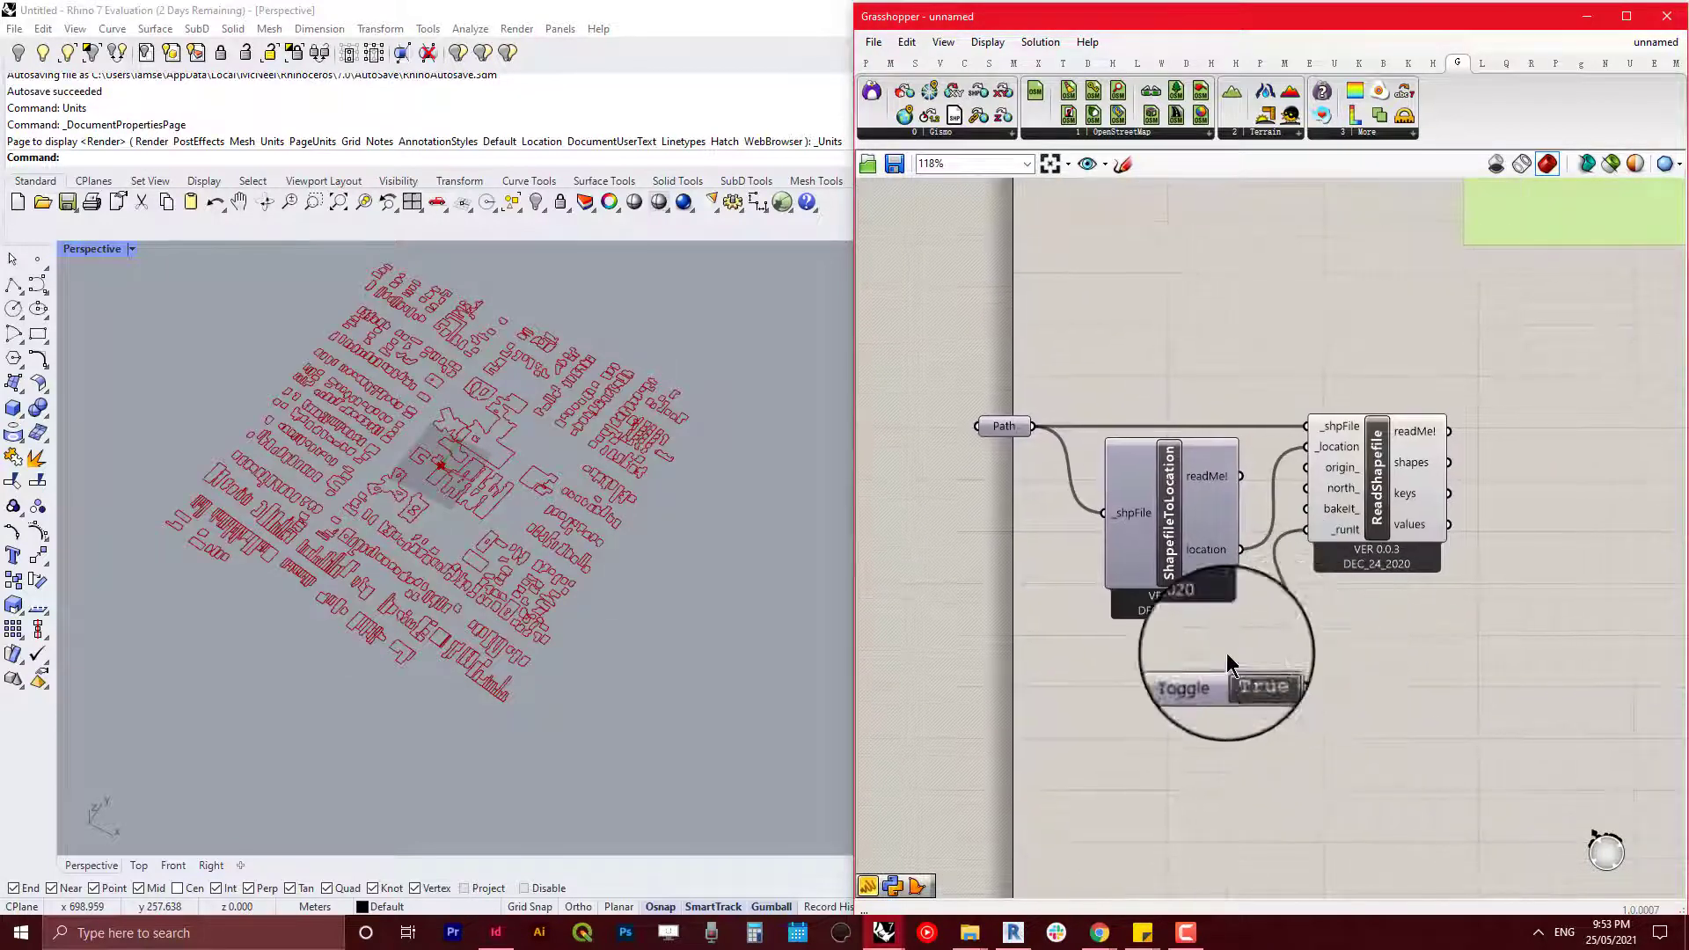
scroll(1421, 515, "up", 4)
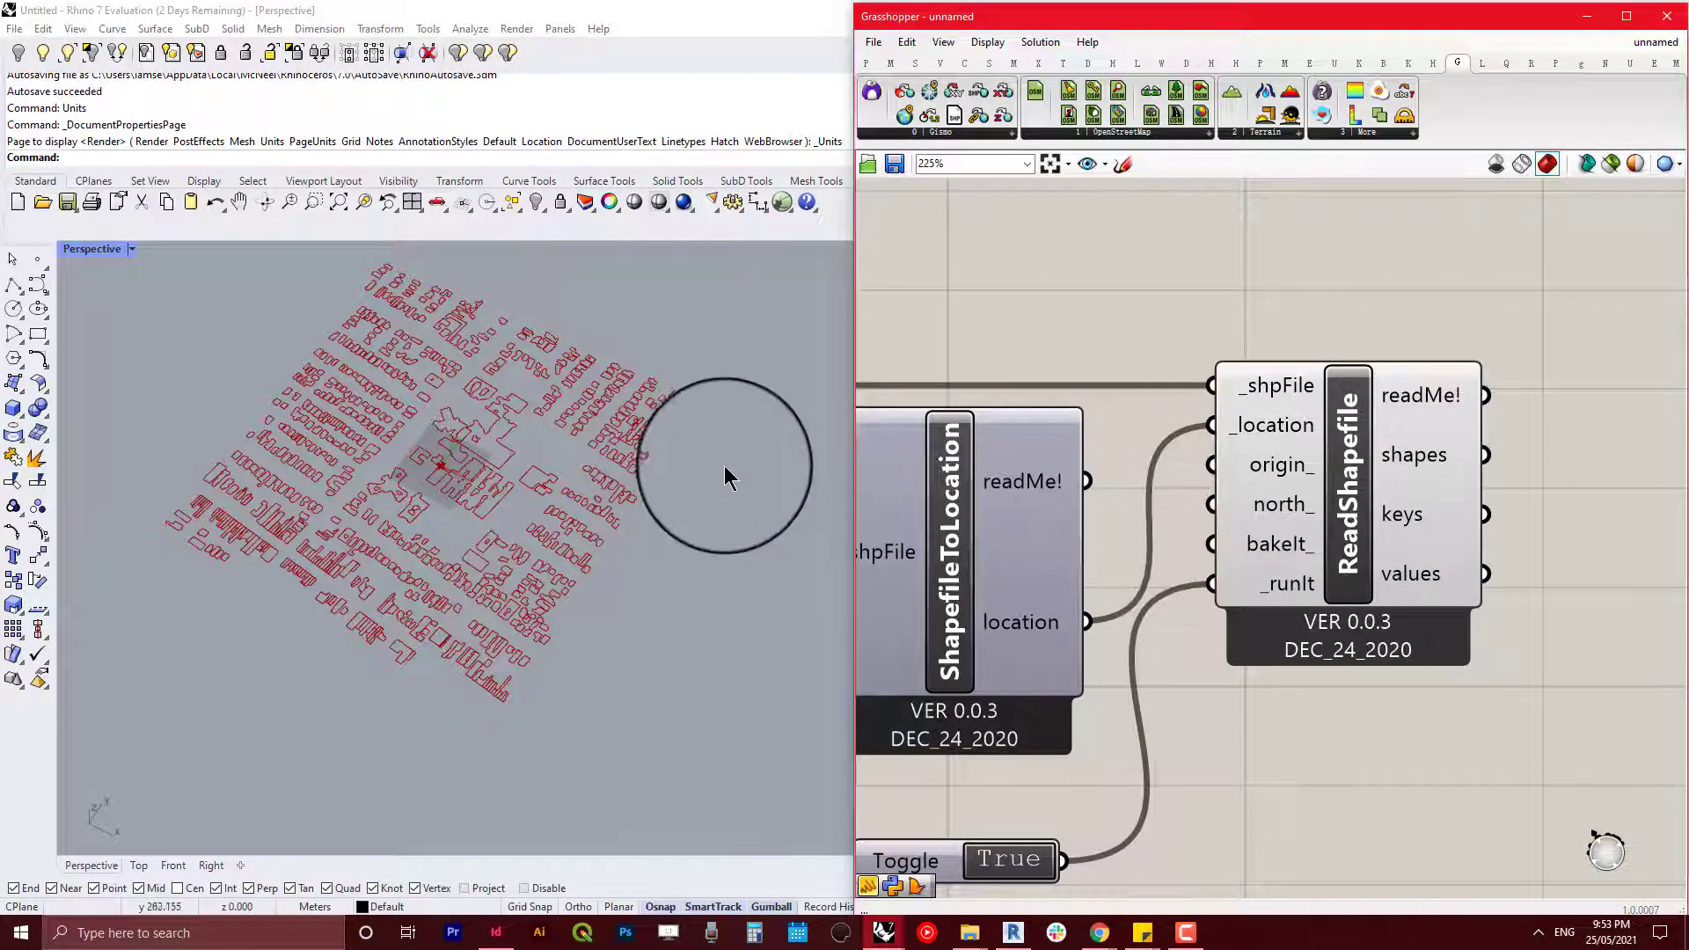
mouse_move(1229, 545)
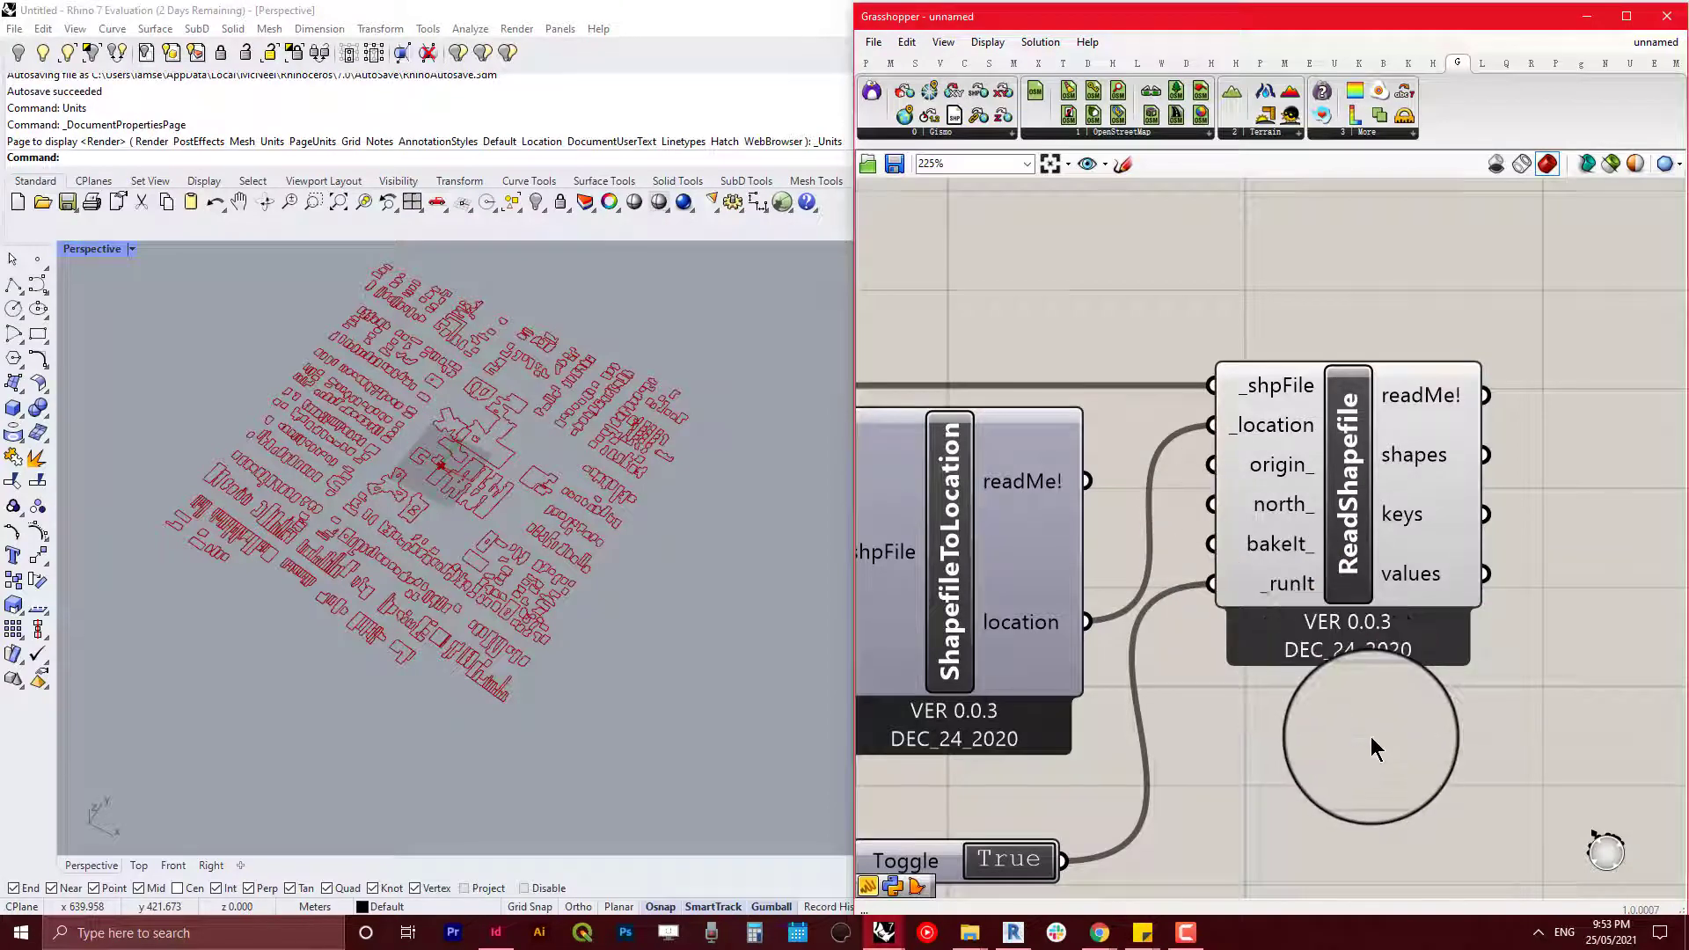
Step: Place a Boundary Surfaces component beside the outputs of ReadShapefile, leaving space between the two components
scroll(1372, 739, "down", 4)
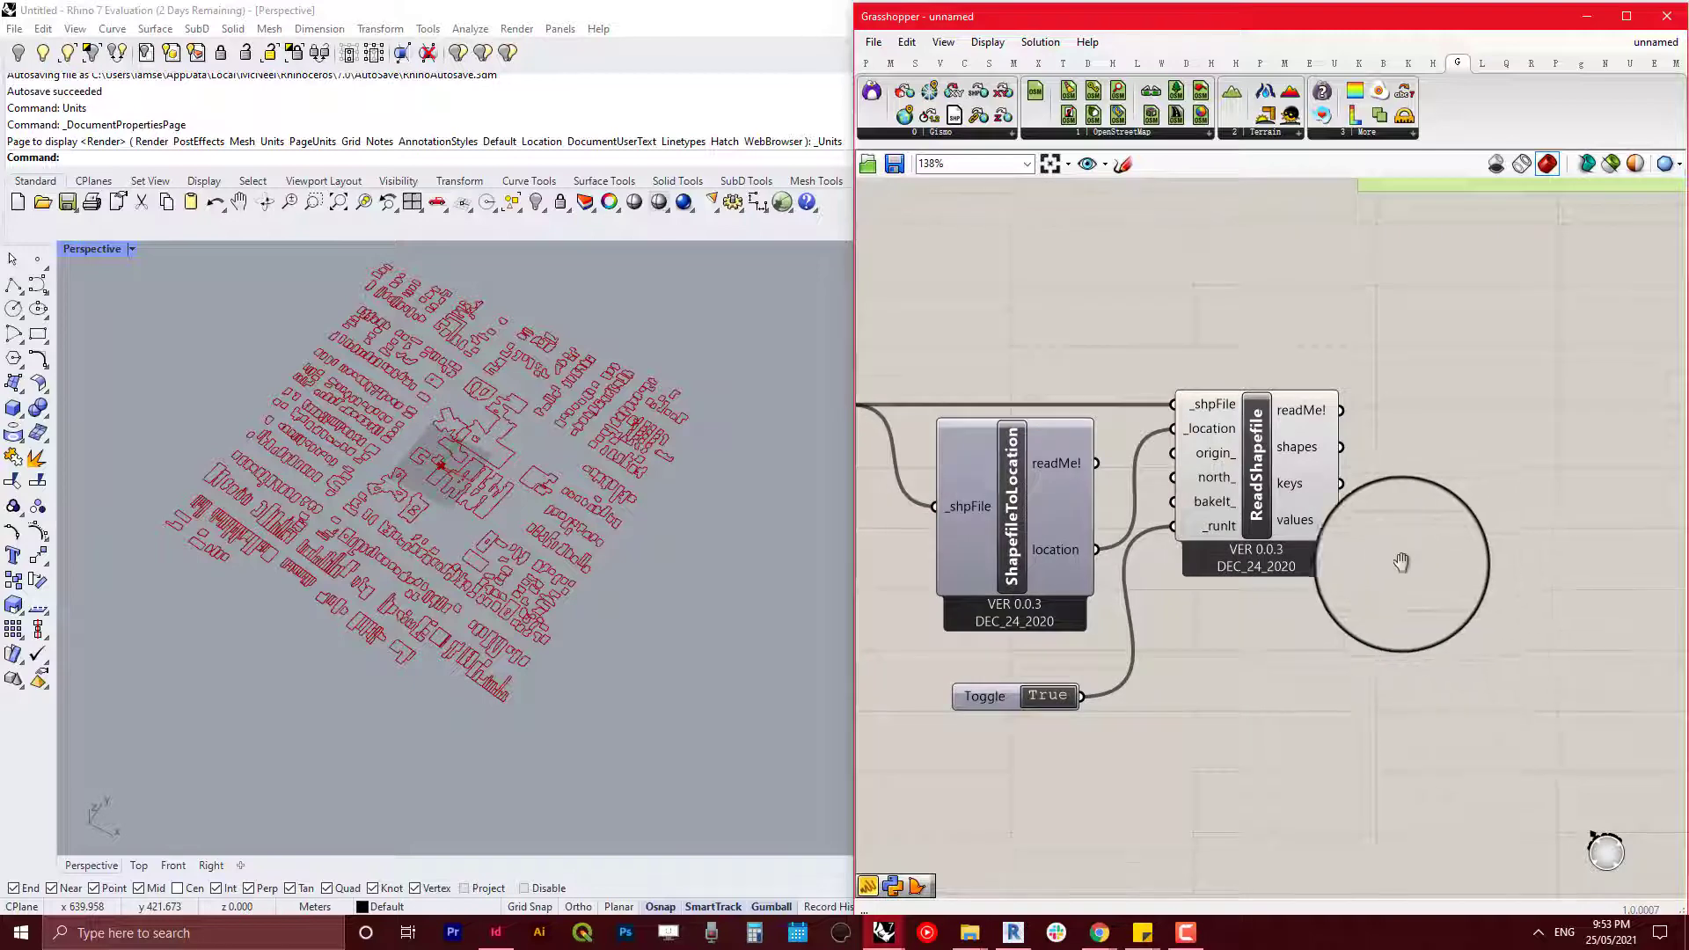
right_click_drag(1402, 561, 1305, 591)
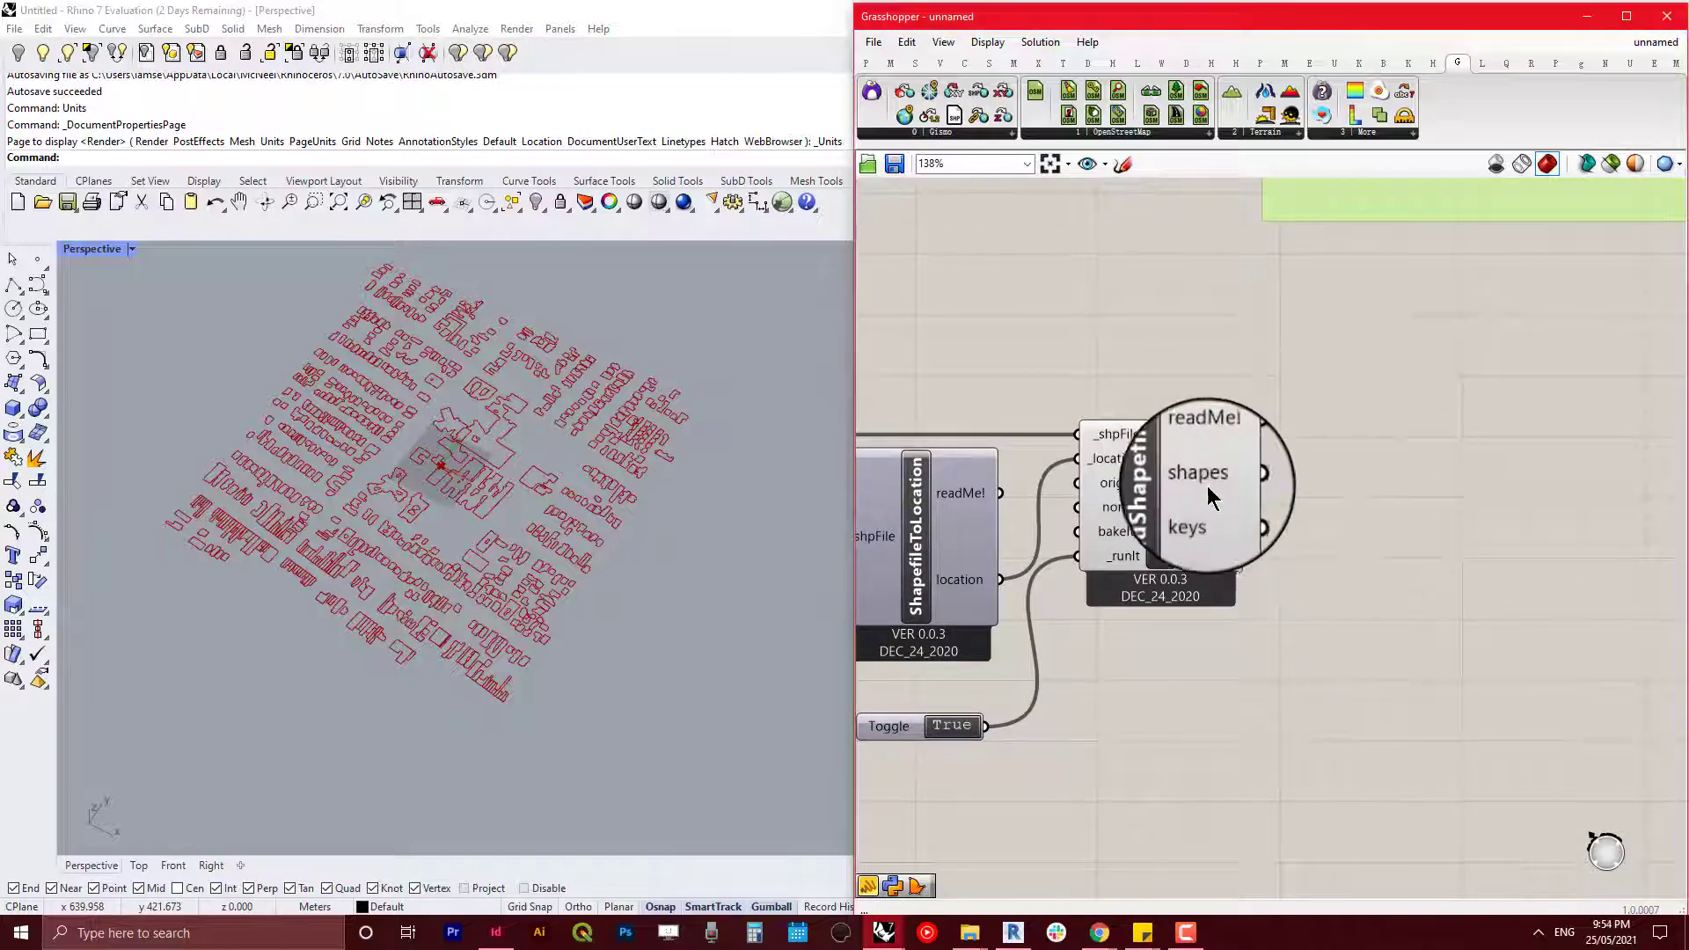
scroll(1202, 480, "up", 4)
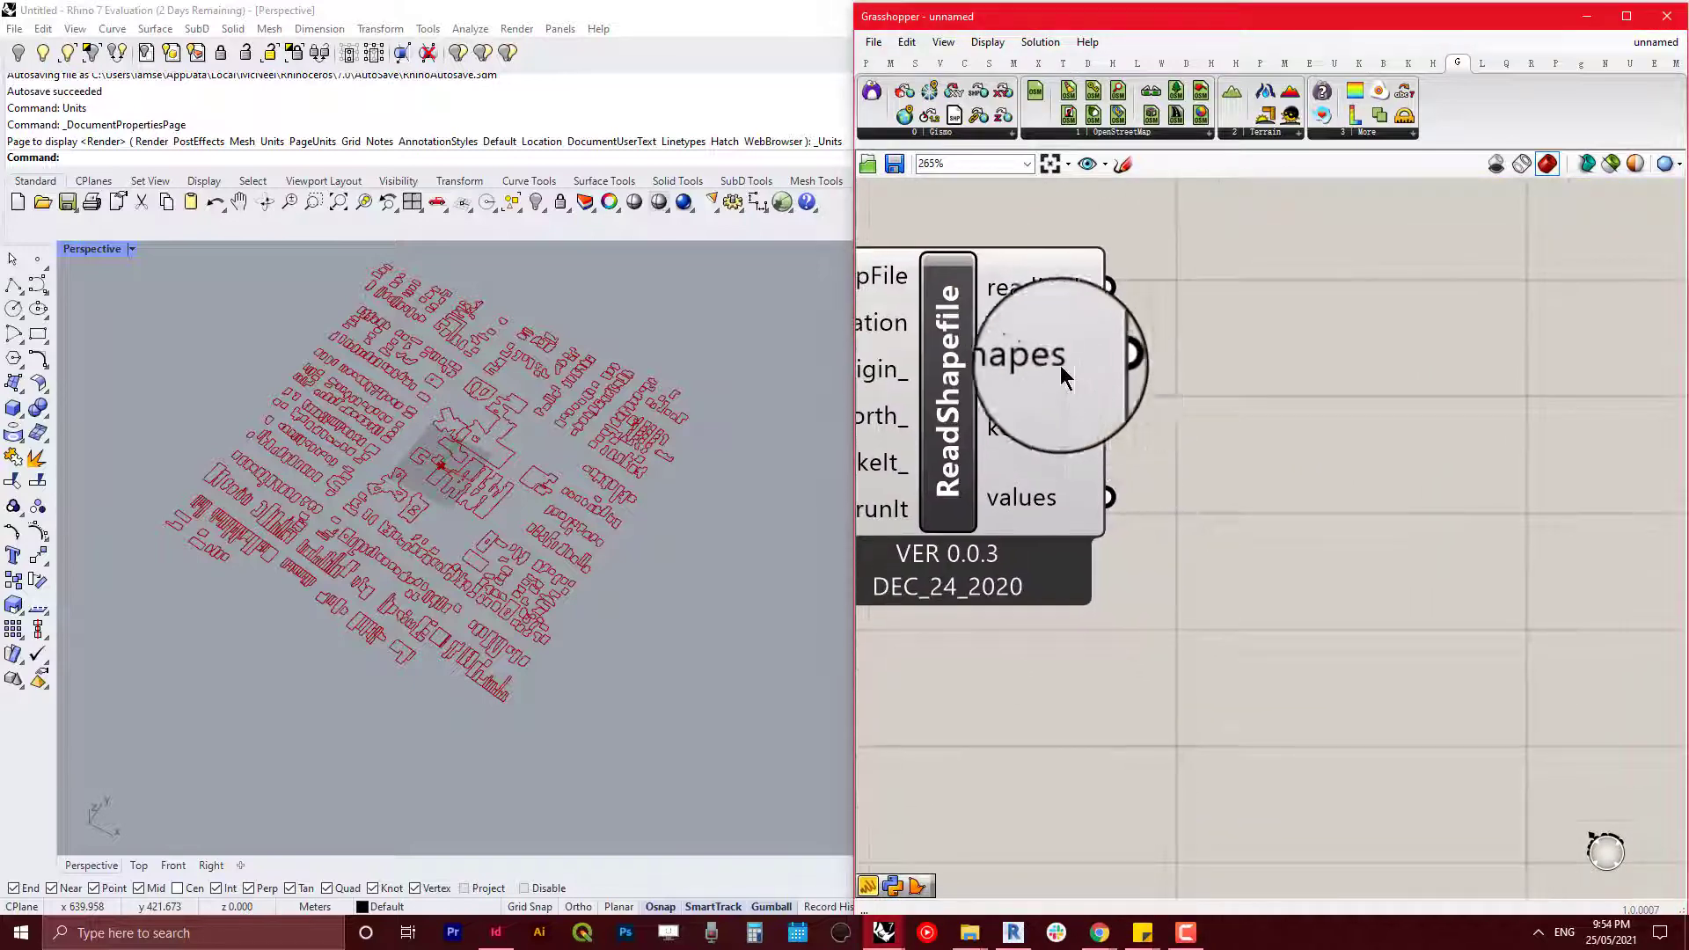
mouse_move(1047, 361)
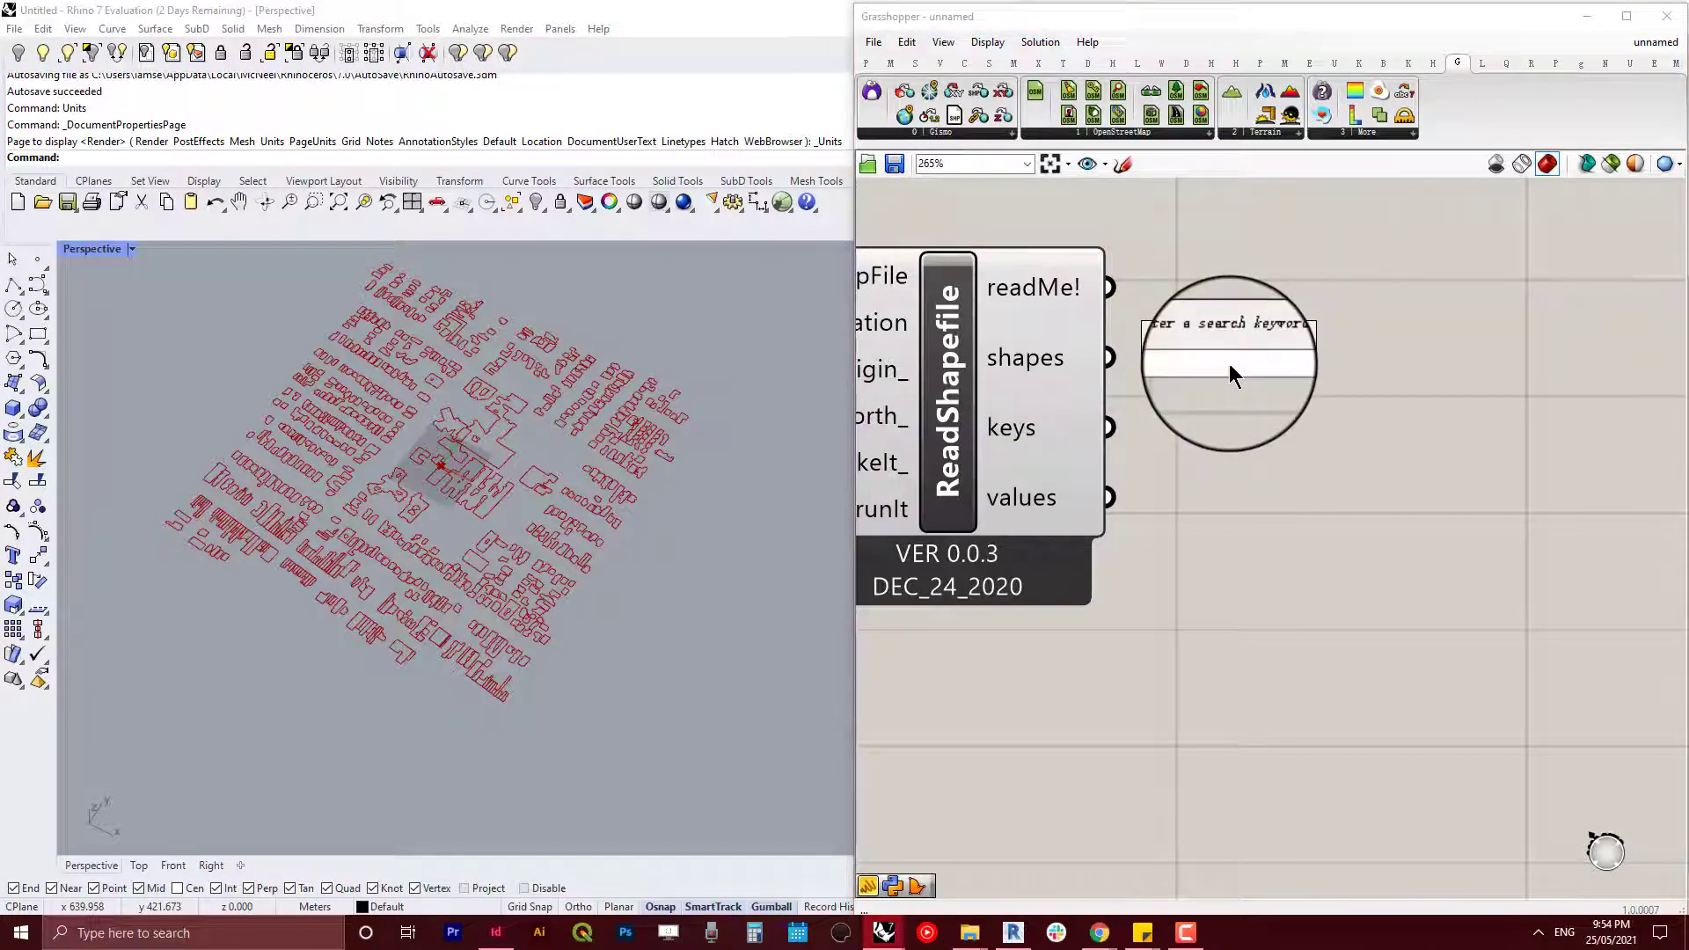
type("bound")
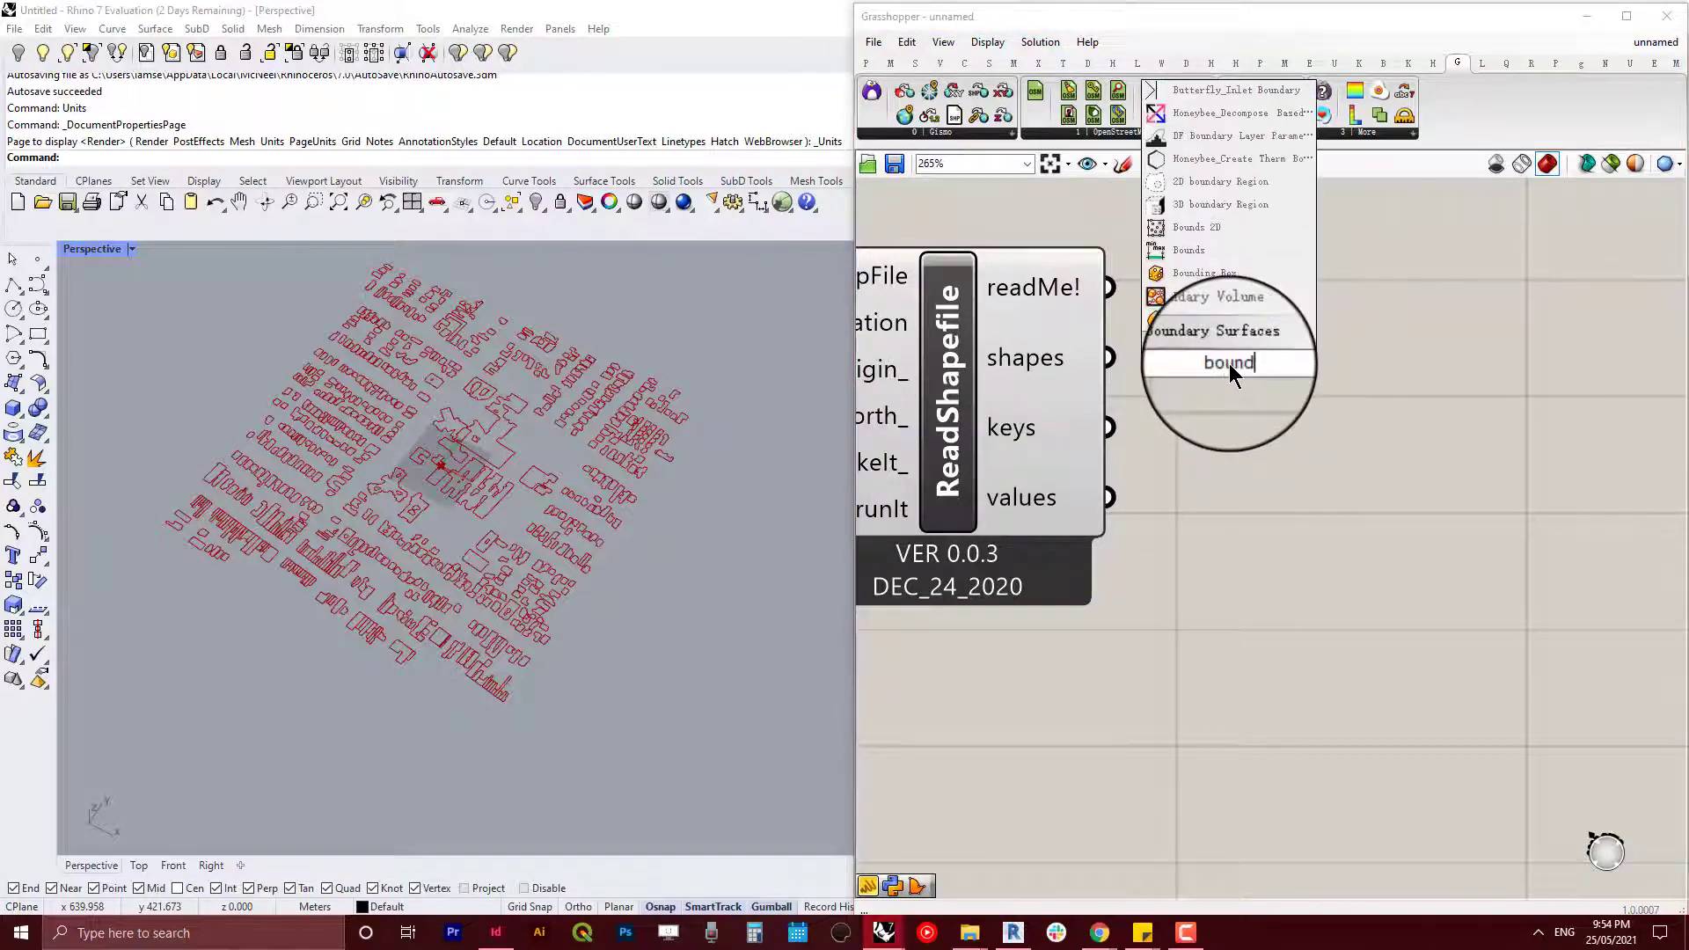
key("Return")
scroll(1232, 352, "up", 3)
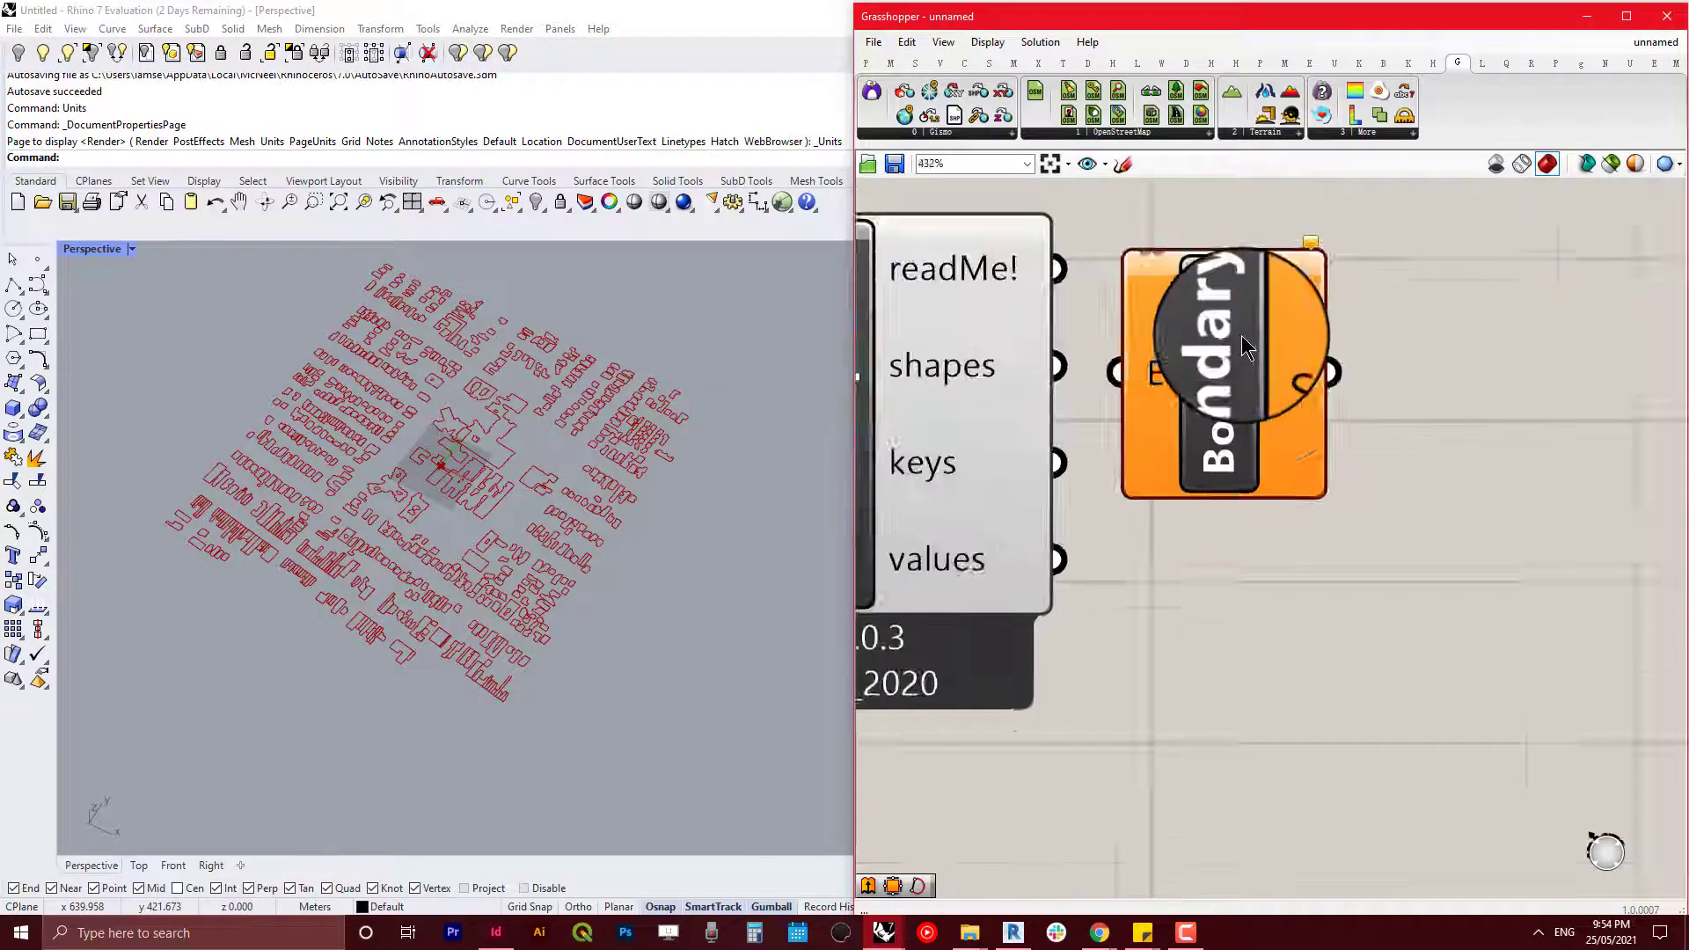
scroll(1408, 342, "down", 3)
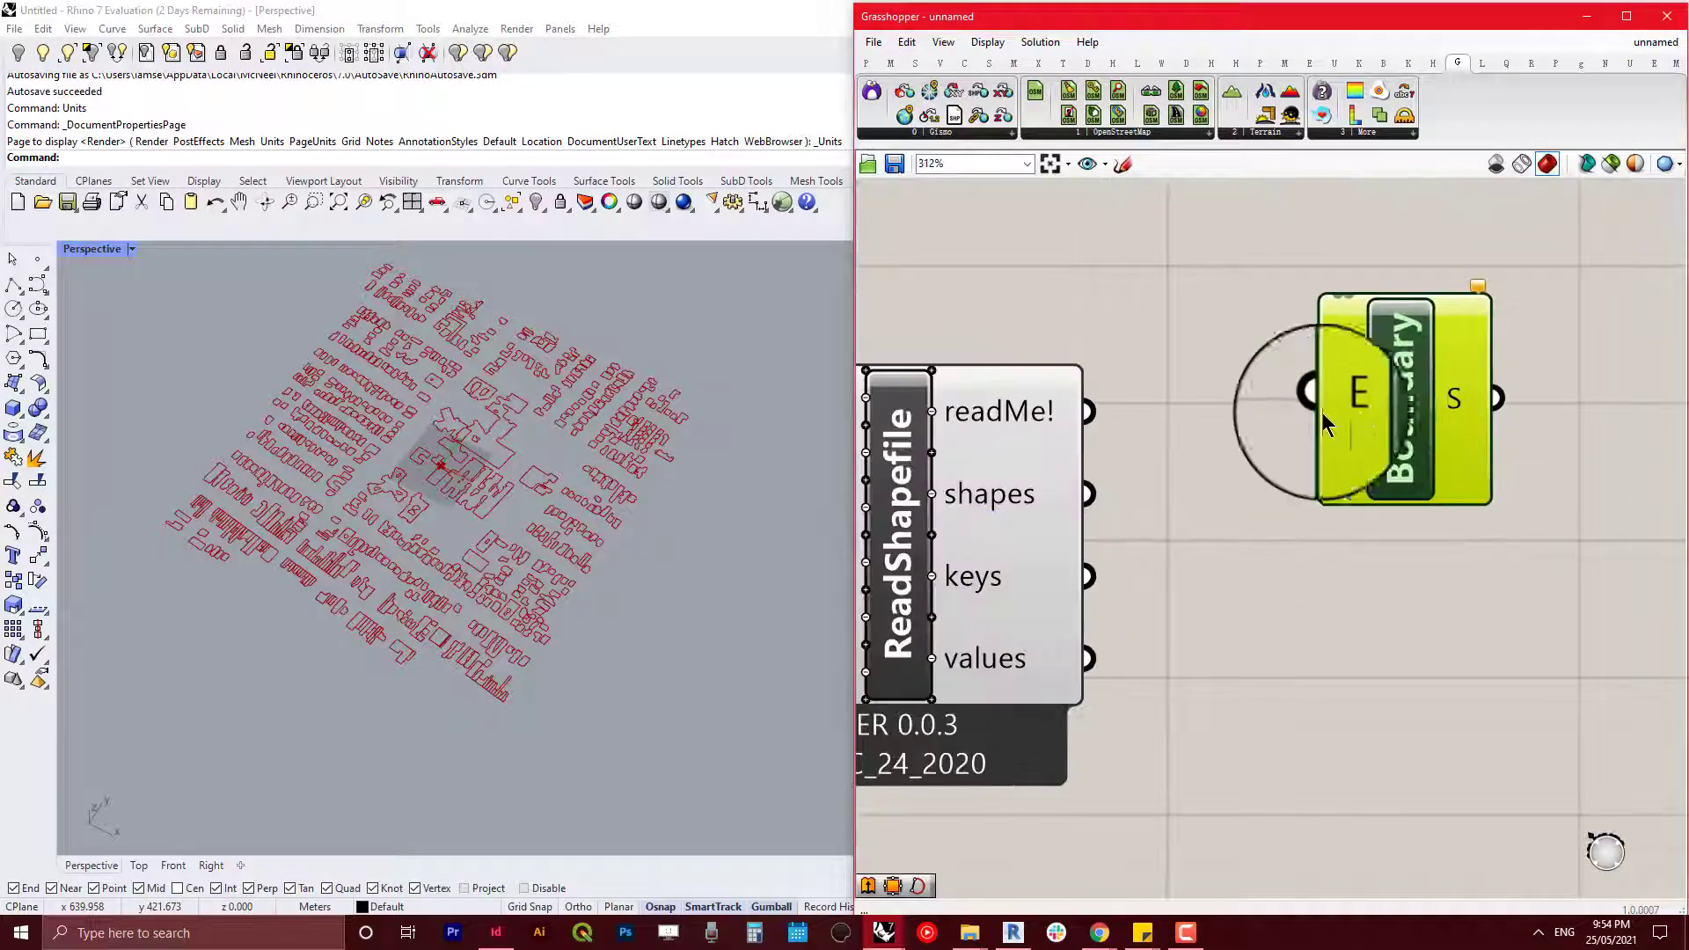
Step: Place a Close Curve component between ReadShapefile and Boundary Surfaces and wire the shapes output into its C input
left_click(1211, 435)
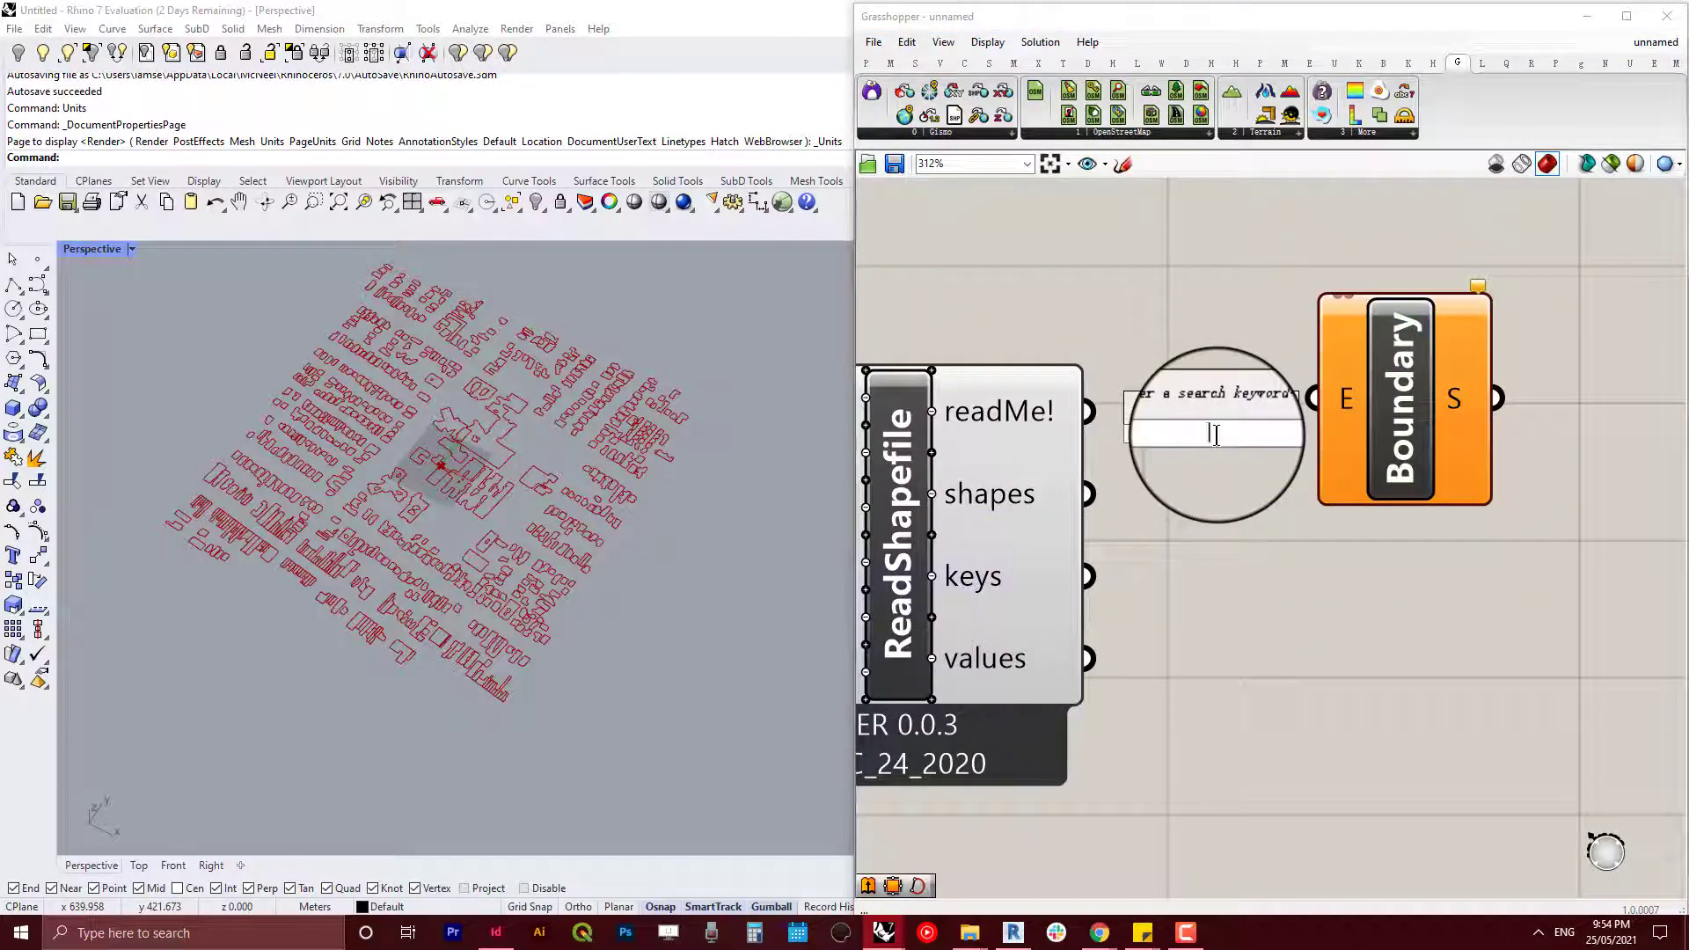
type("close")
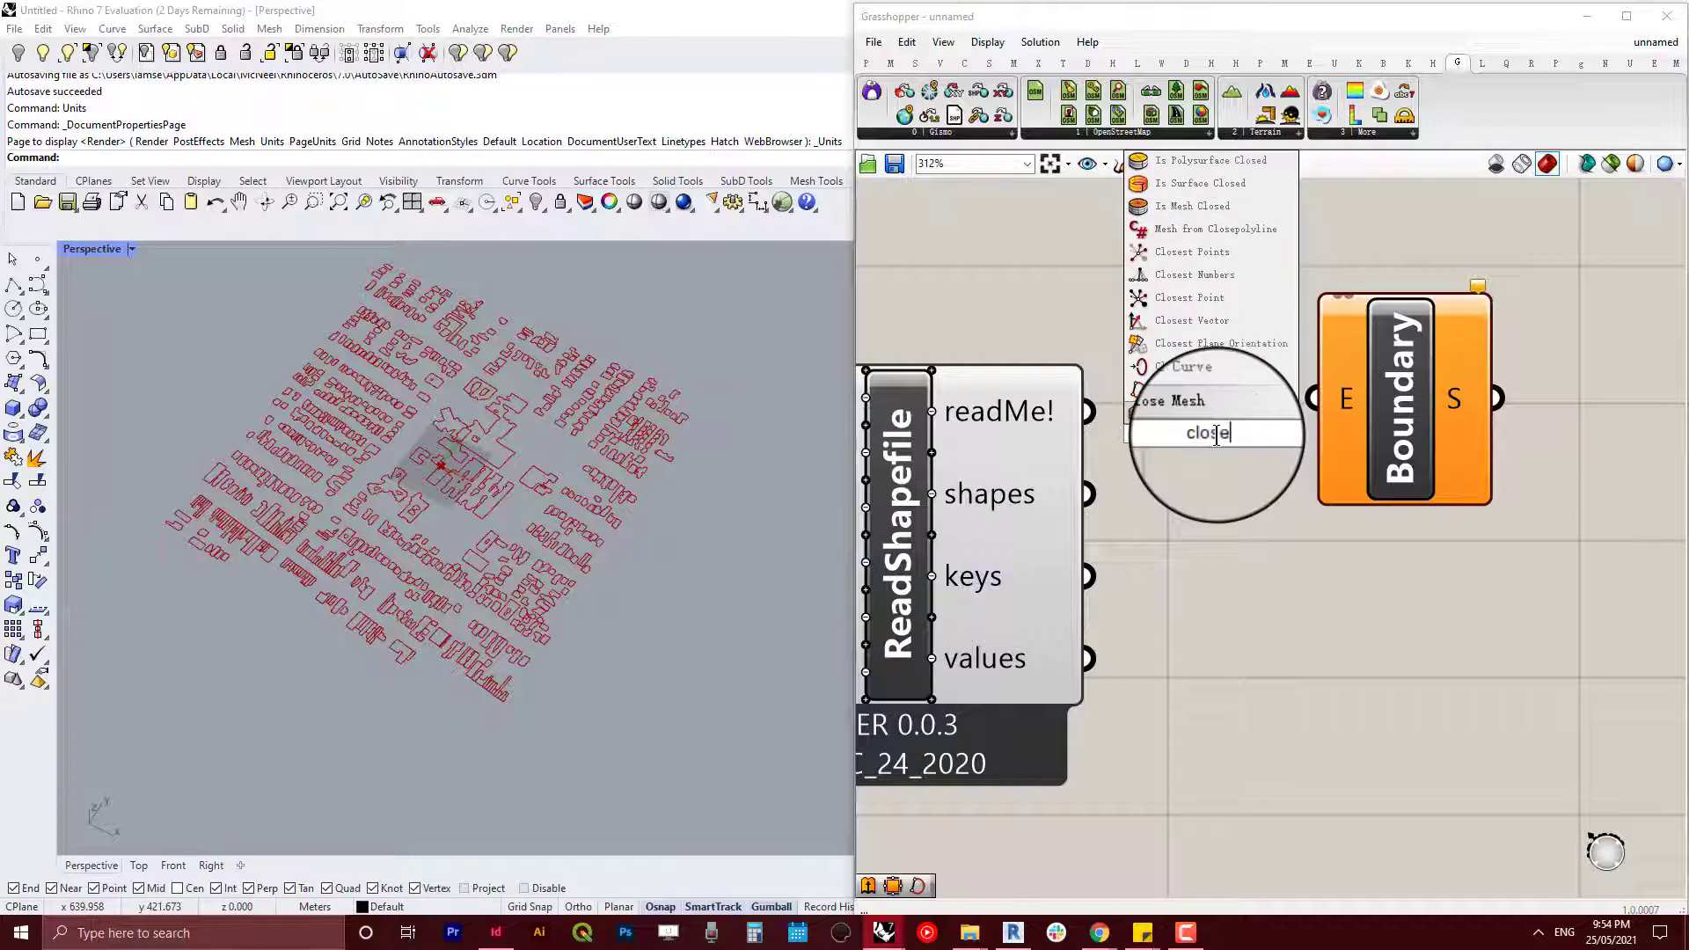
left_click(1230, 405)
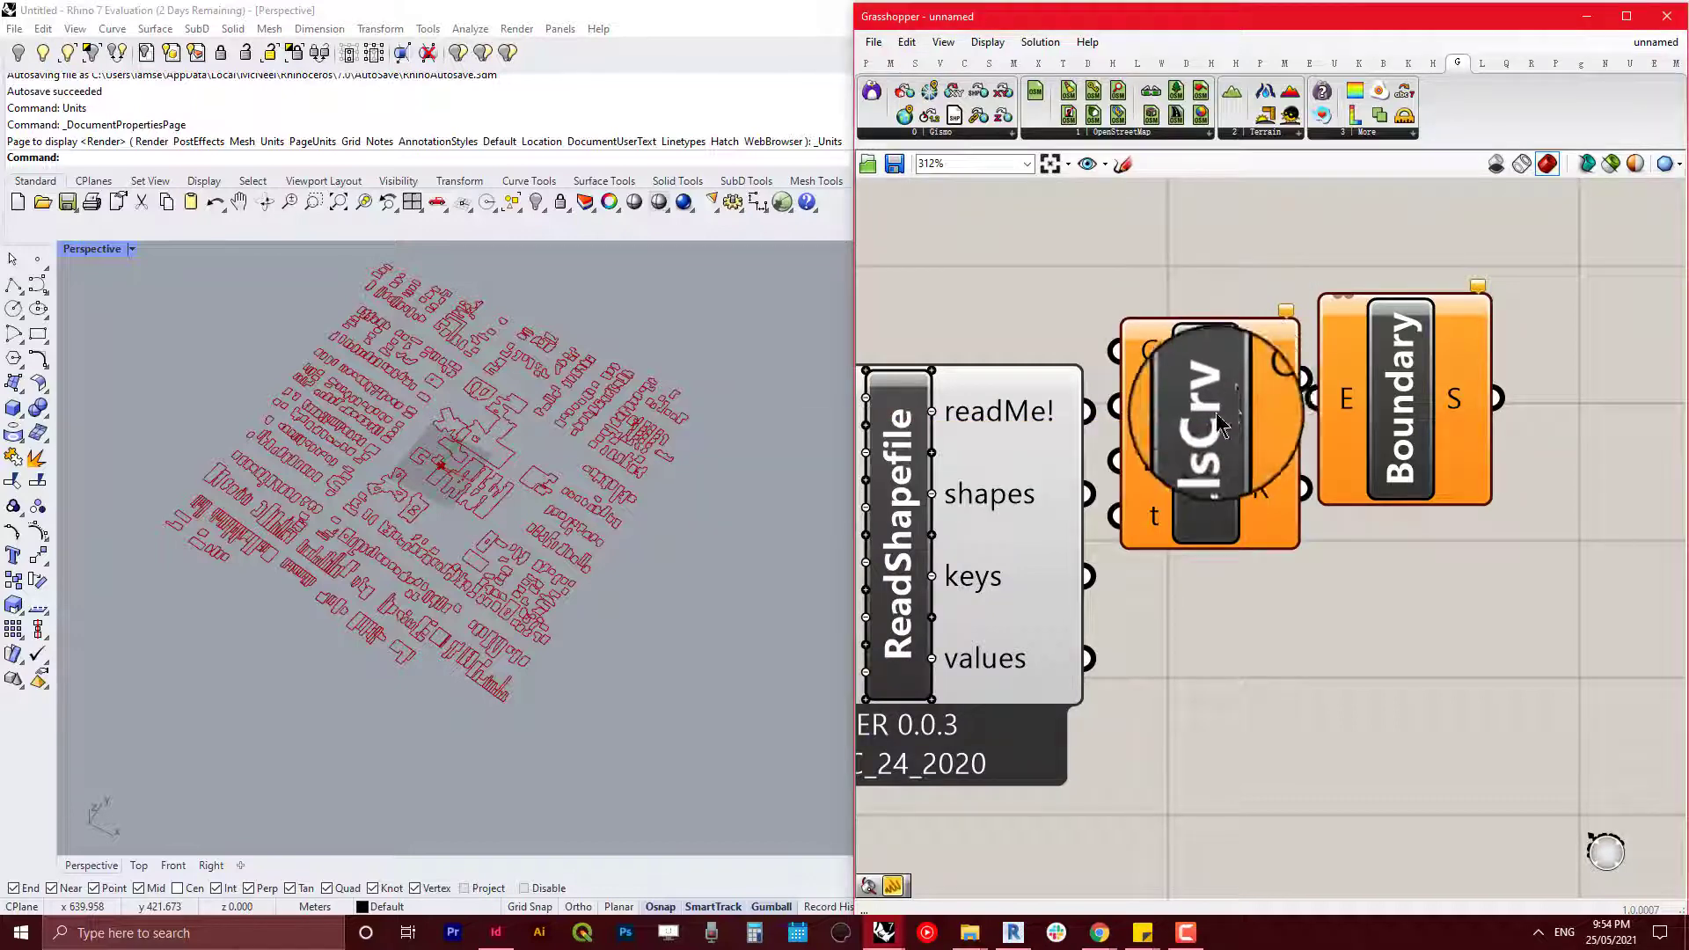
scroll(1302, 394, "down", 3)
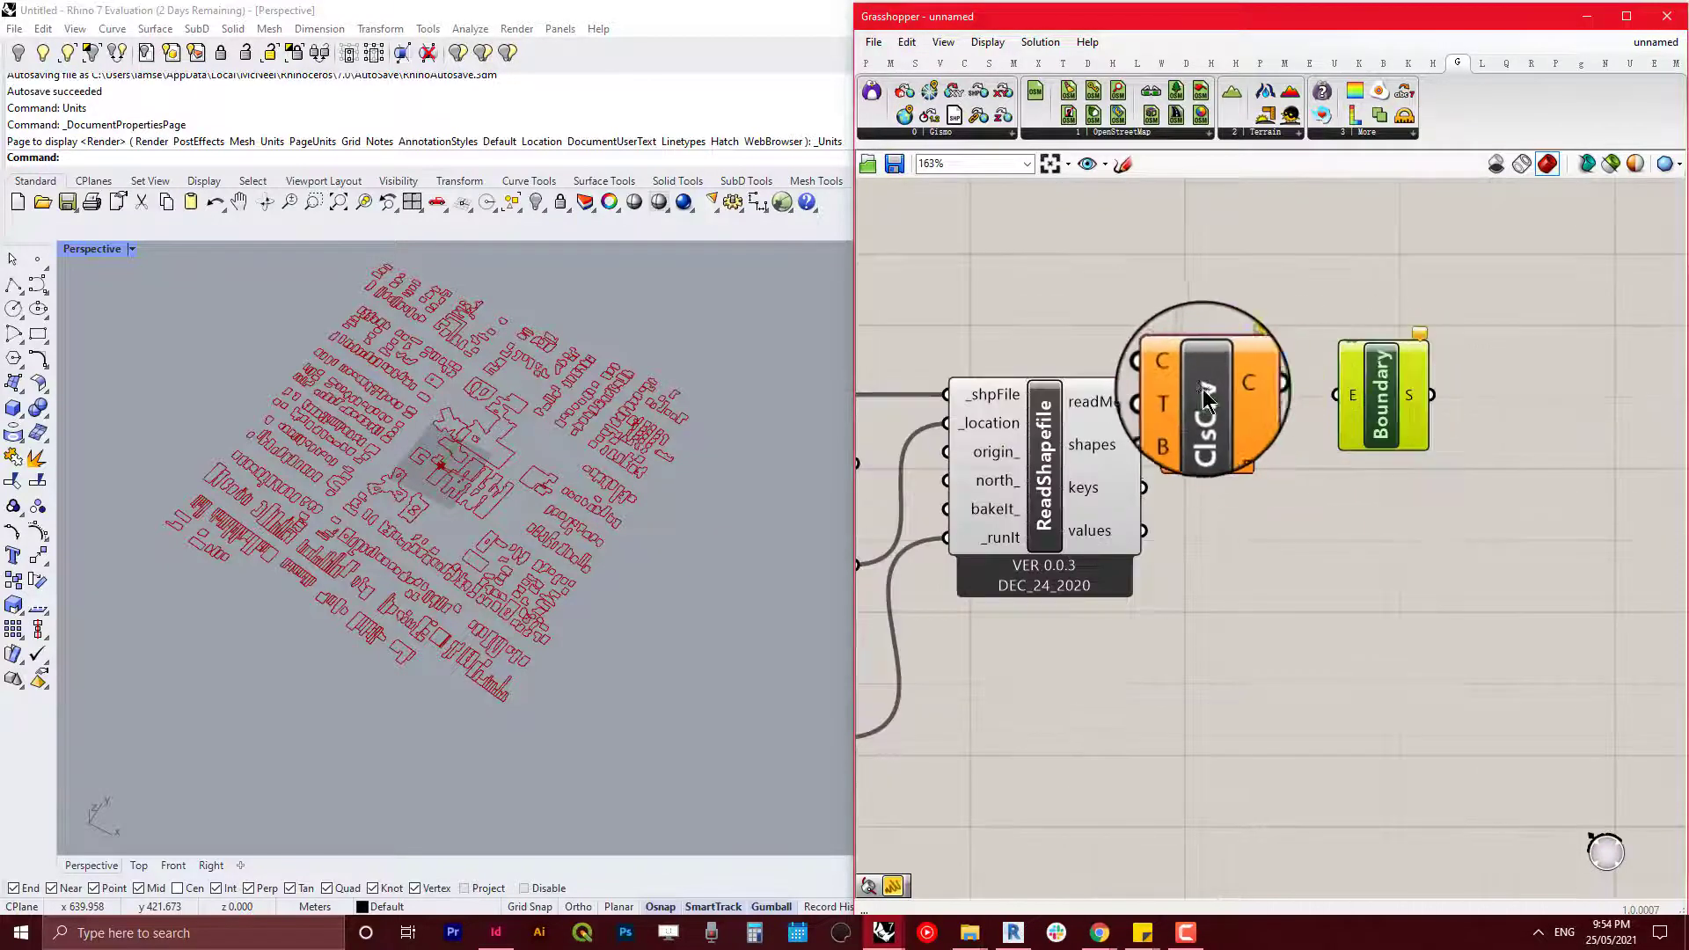
left_click_drag(1170, 398, 1253, 411)
left_click_drag(1143, 444, 1198, 384)
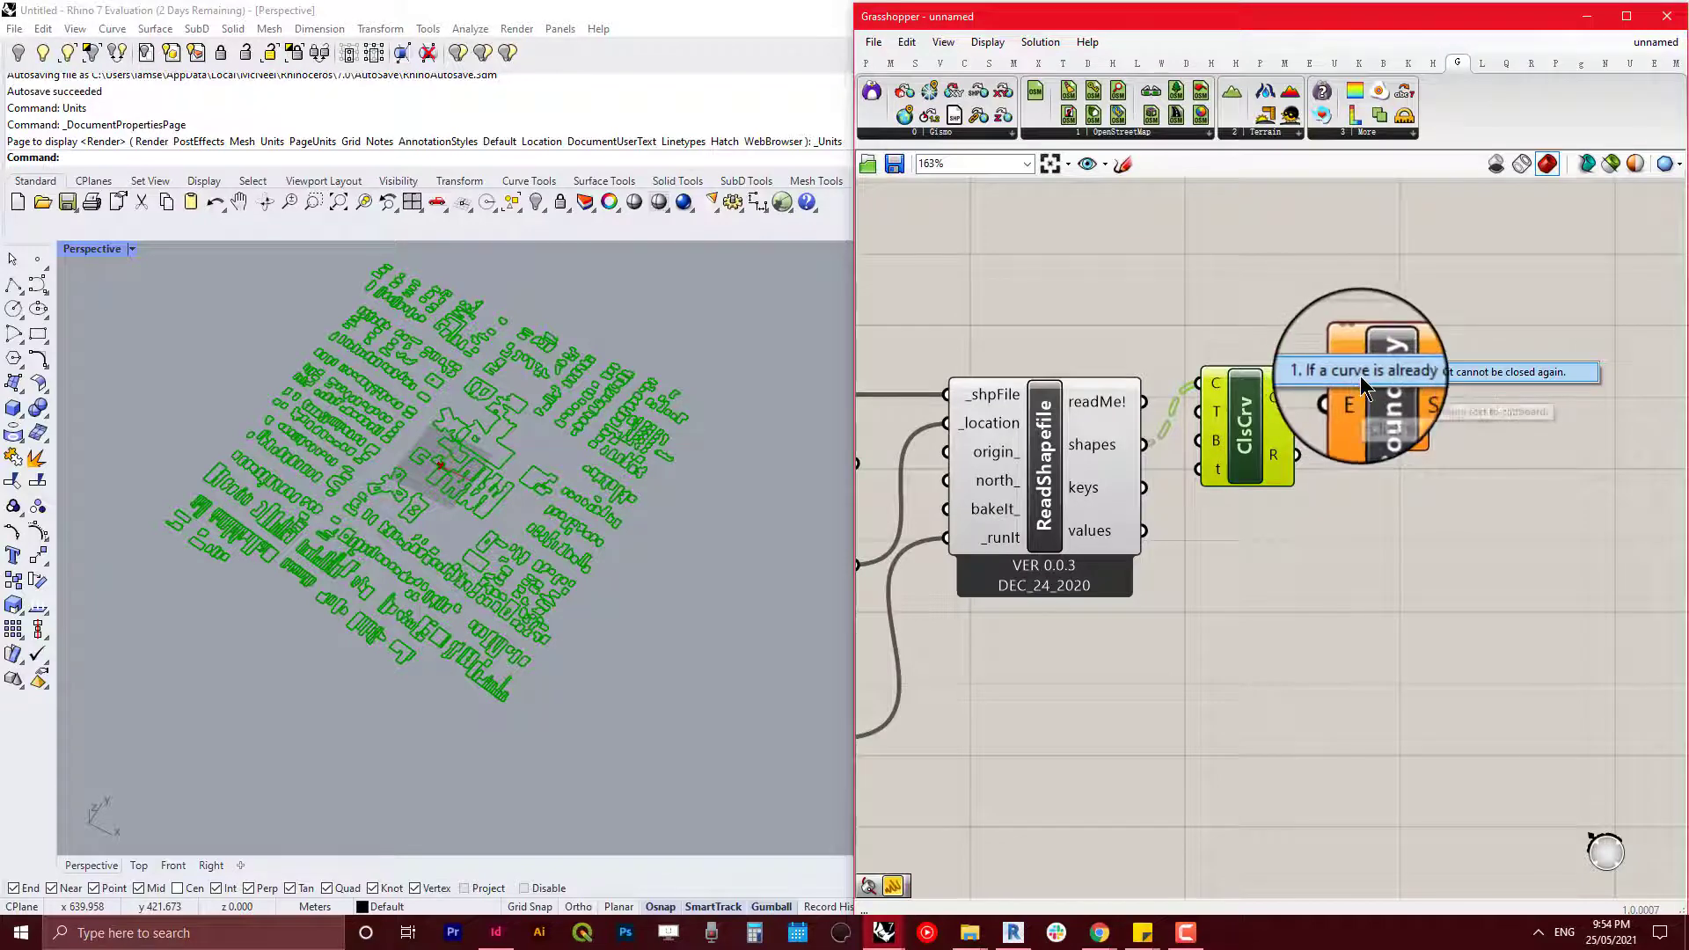
Step: Wire Close Curve's C output into the E input of Boundary Surfaces and line up the Boundary Surfaces component
left_click_drag(1300, 405, 1403, 418)
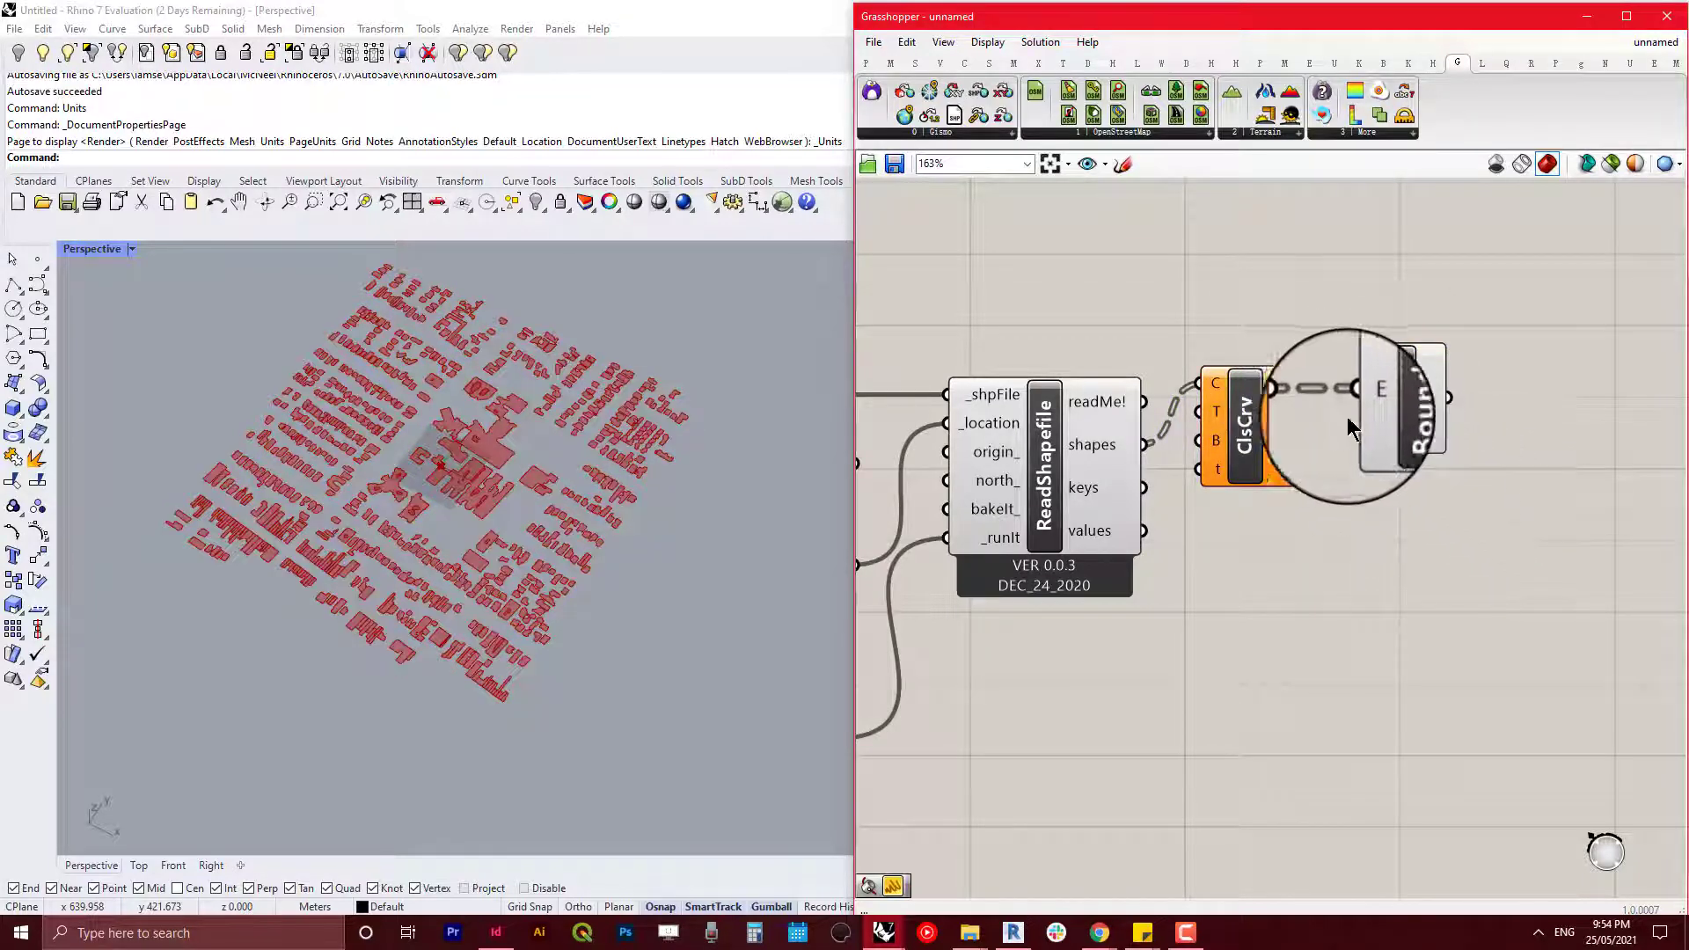
left_click(1245, 431)
left_click(1390, 507)
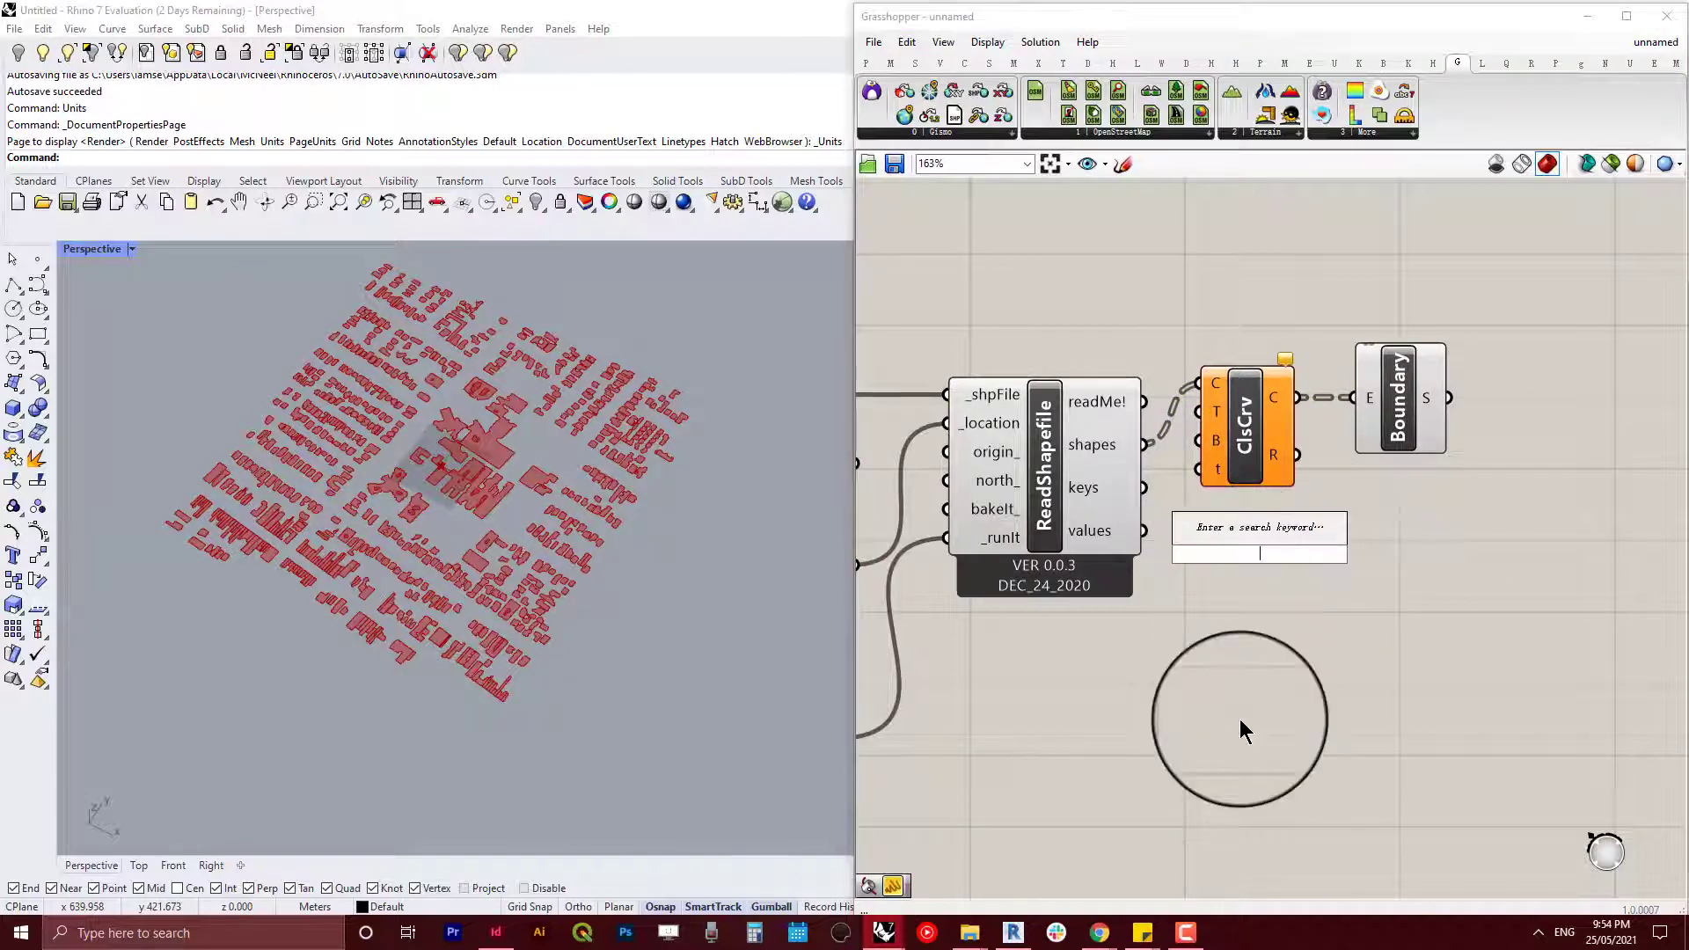
left_click(1242, 722)
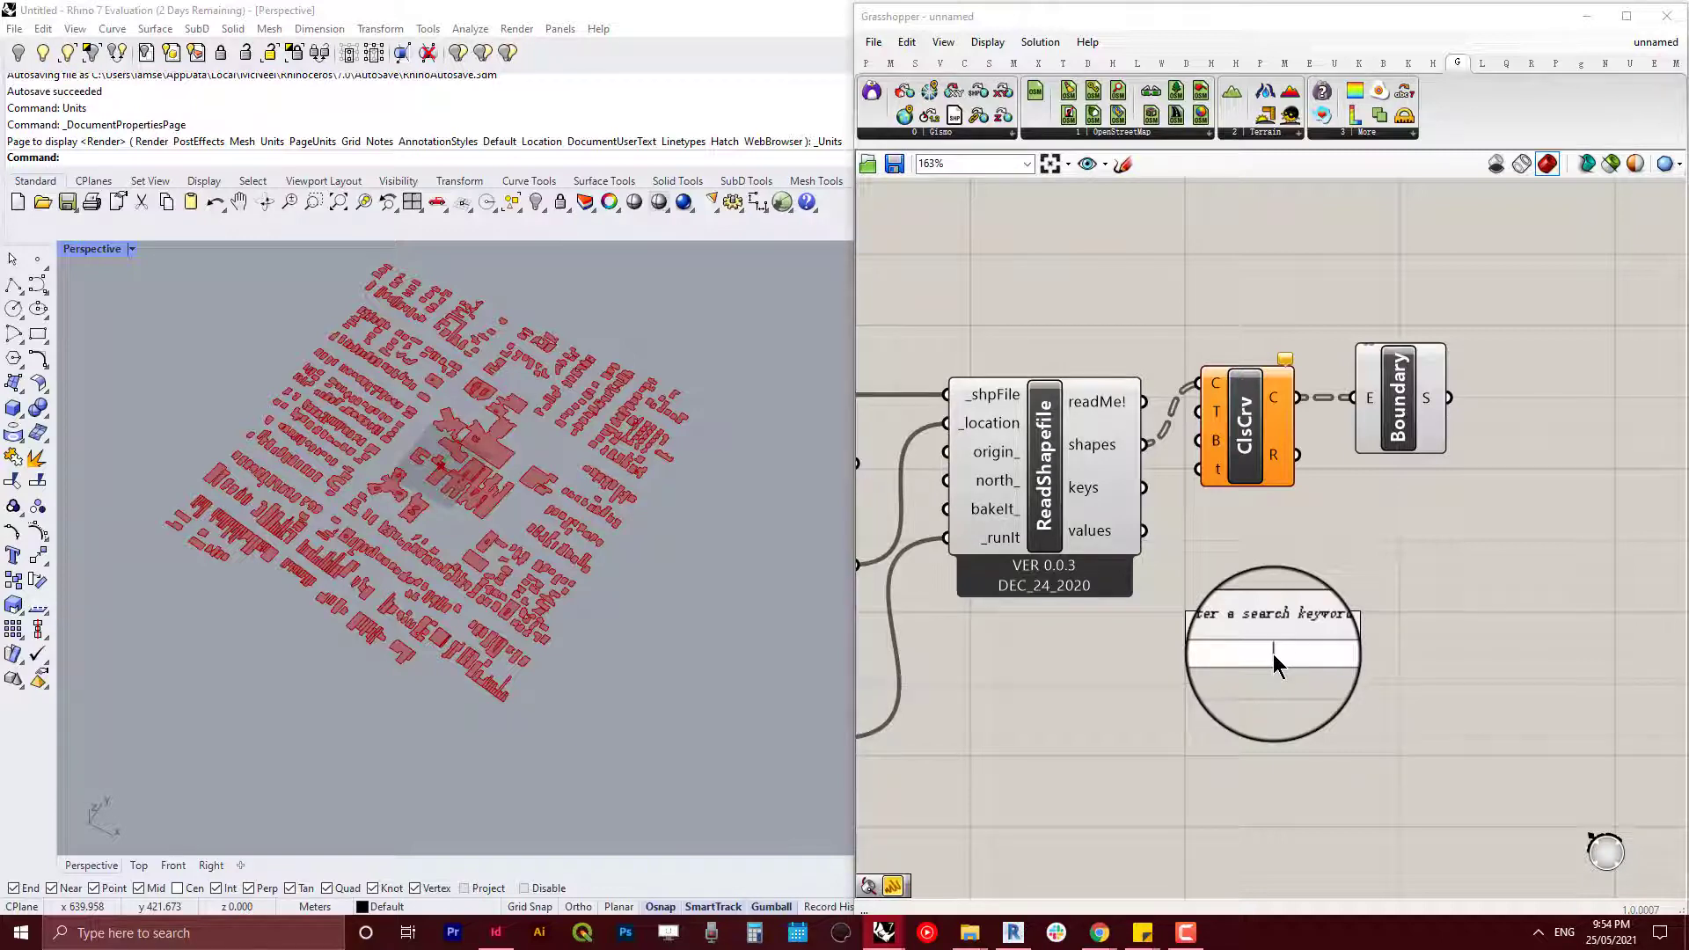
Step: Add a Panel below Close Curve, wire ReadShapefile's keys output into it, and enlarge it to show all the keys
type("panel")
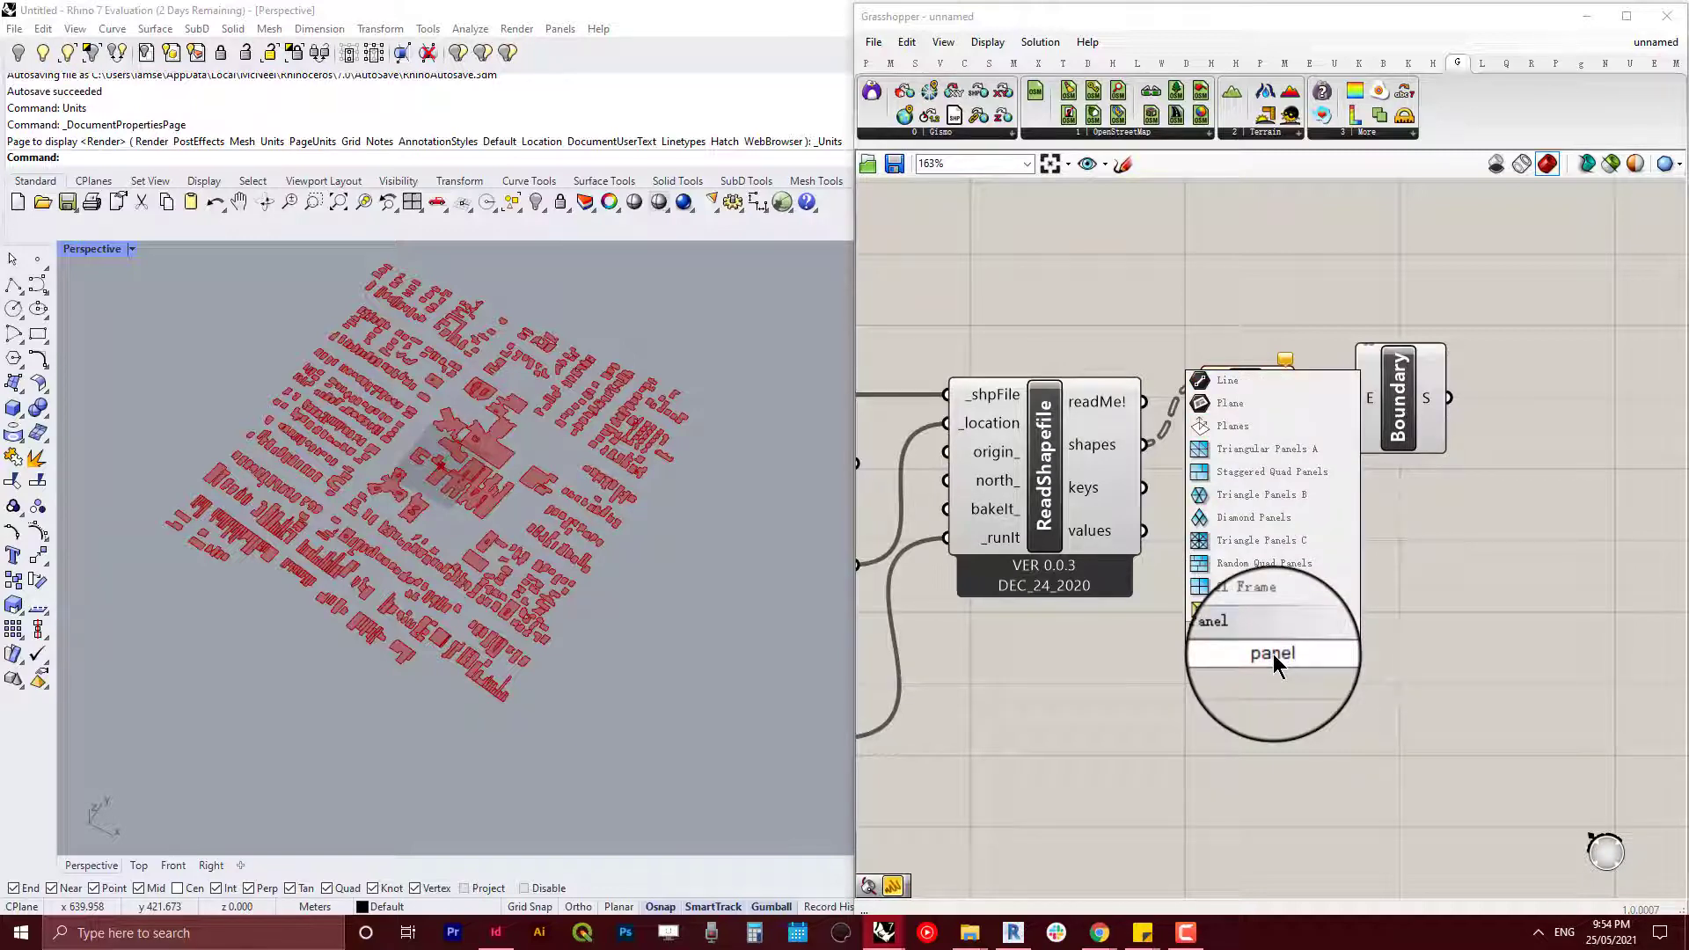
key("Return")
left_click_drag(1274, 653, 1287, 583)
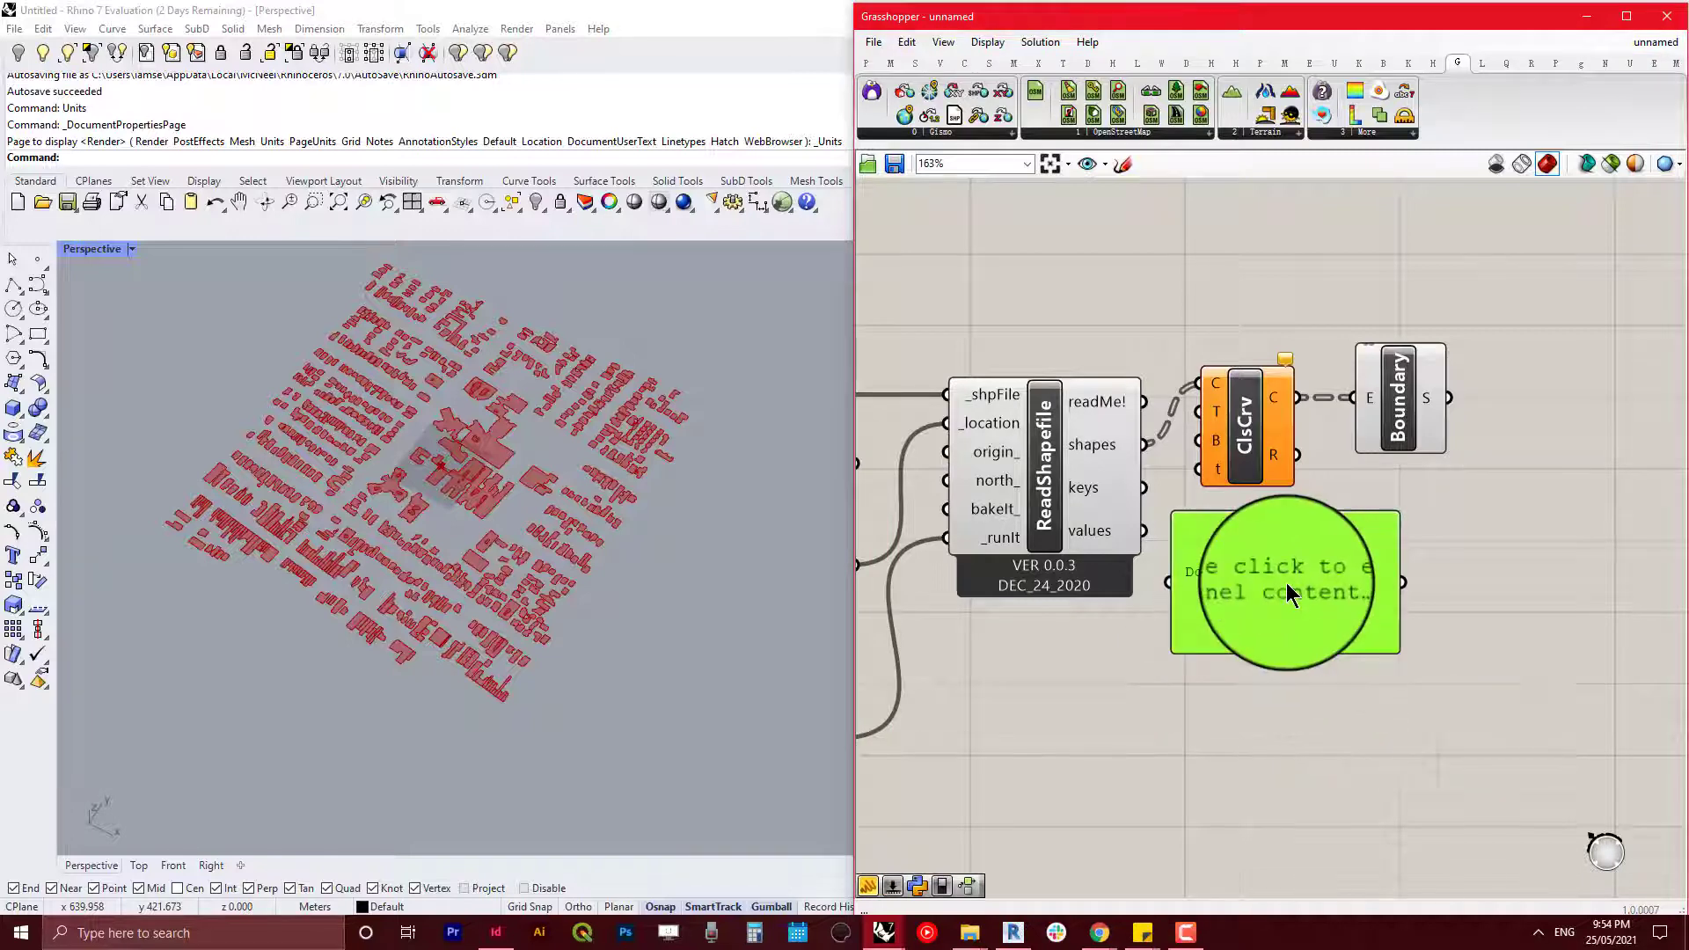
left_click_drag(1142, 488, 1235, 855)
scroll(1243, 647, "down", 3)
scroll(1243, 646, "up", 3)
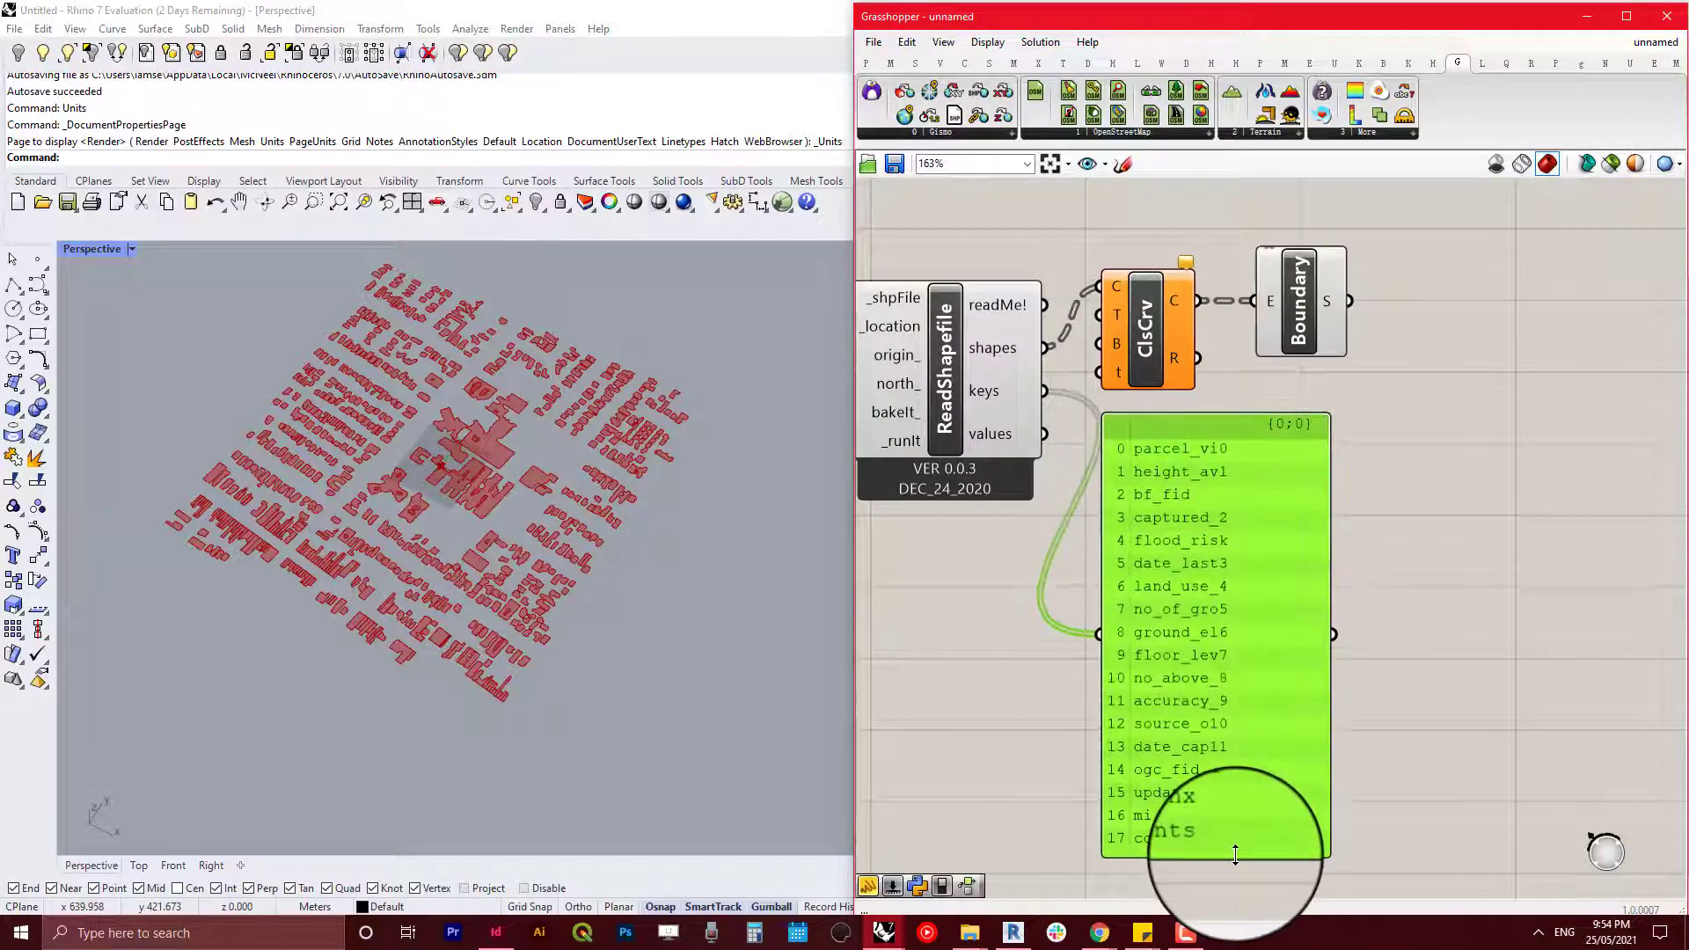
left_click_drag(1270, 780, 1379, 767)
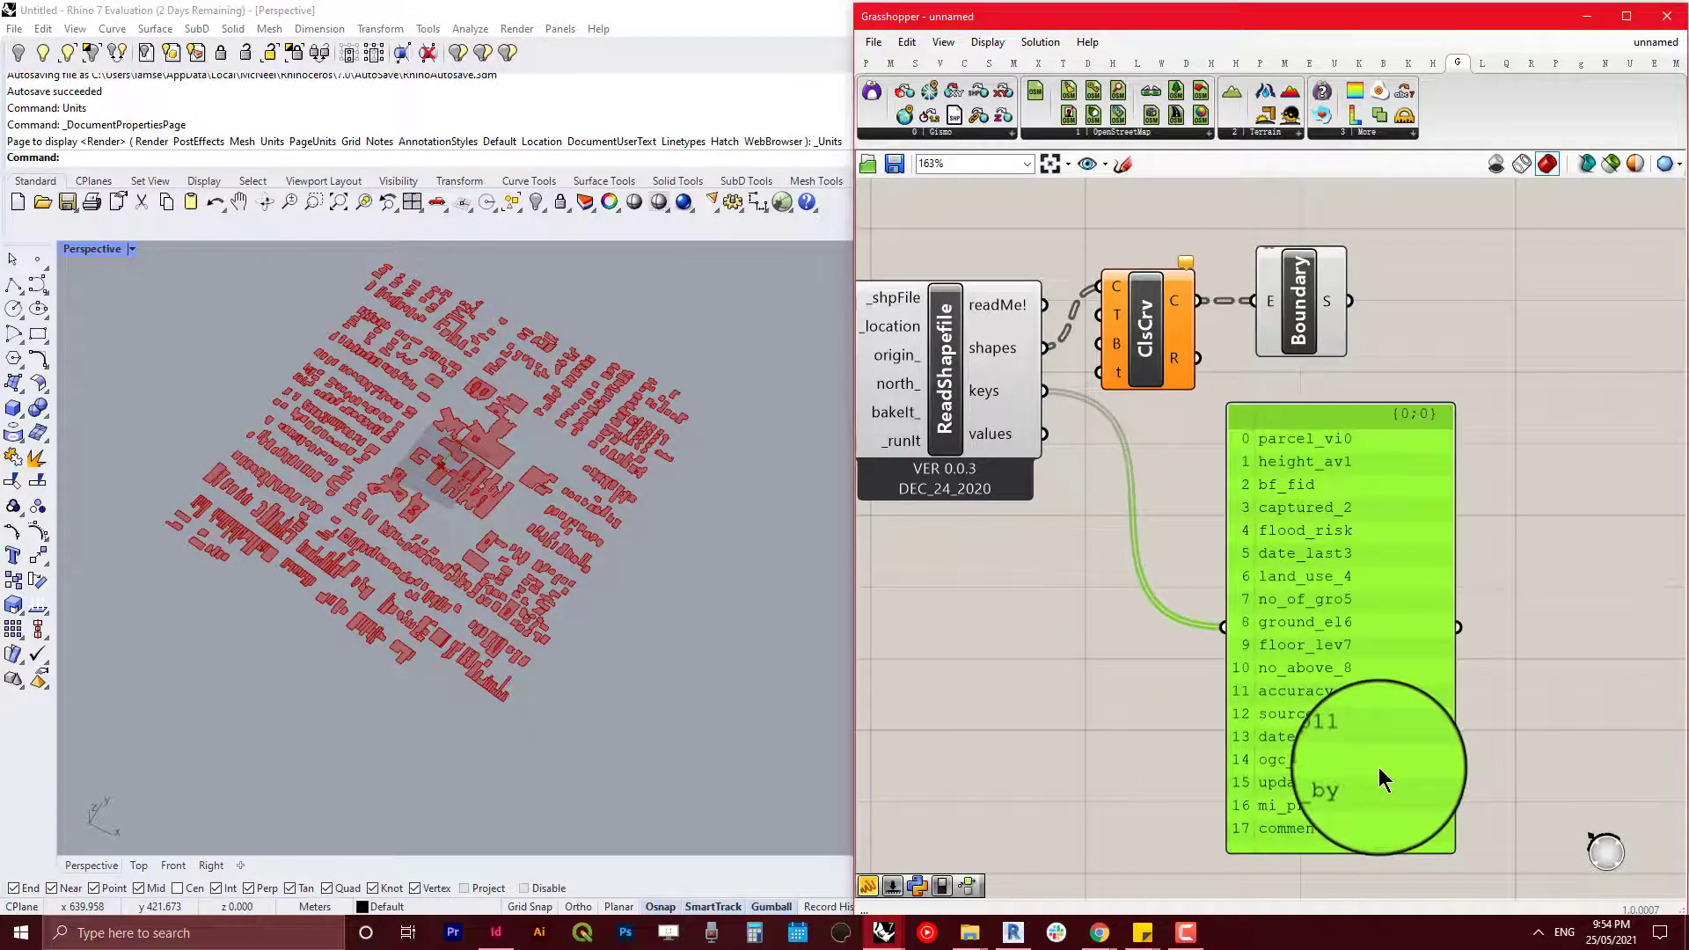
right_click_drag(1379, 769, 1314, 706)
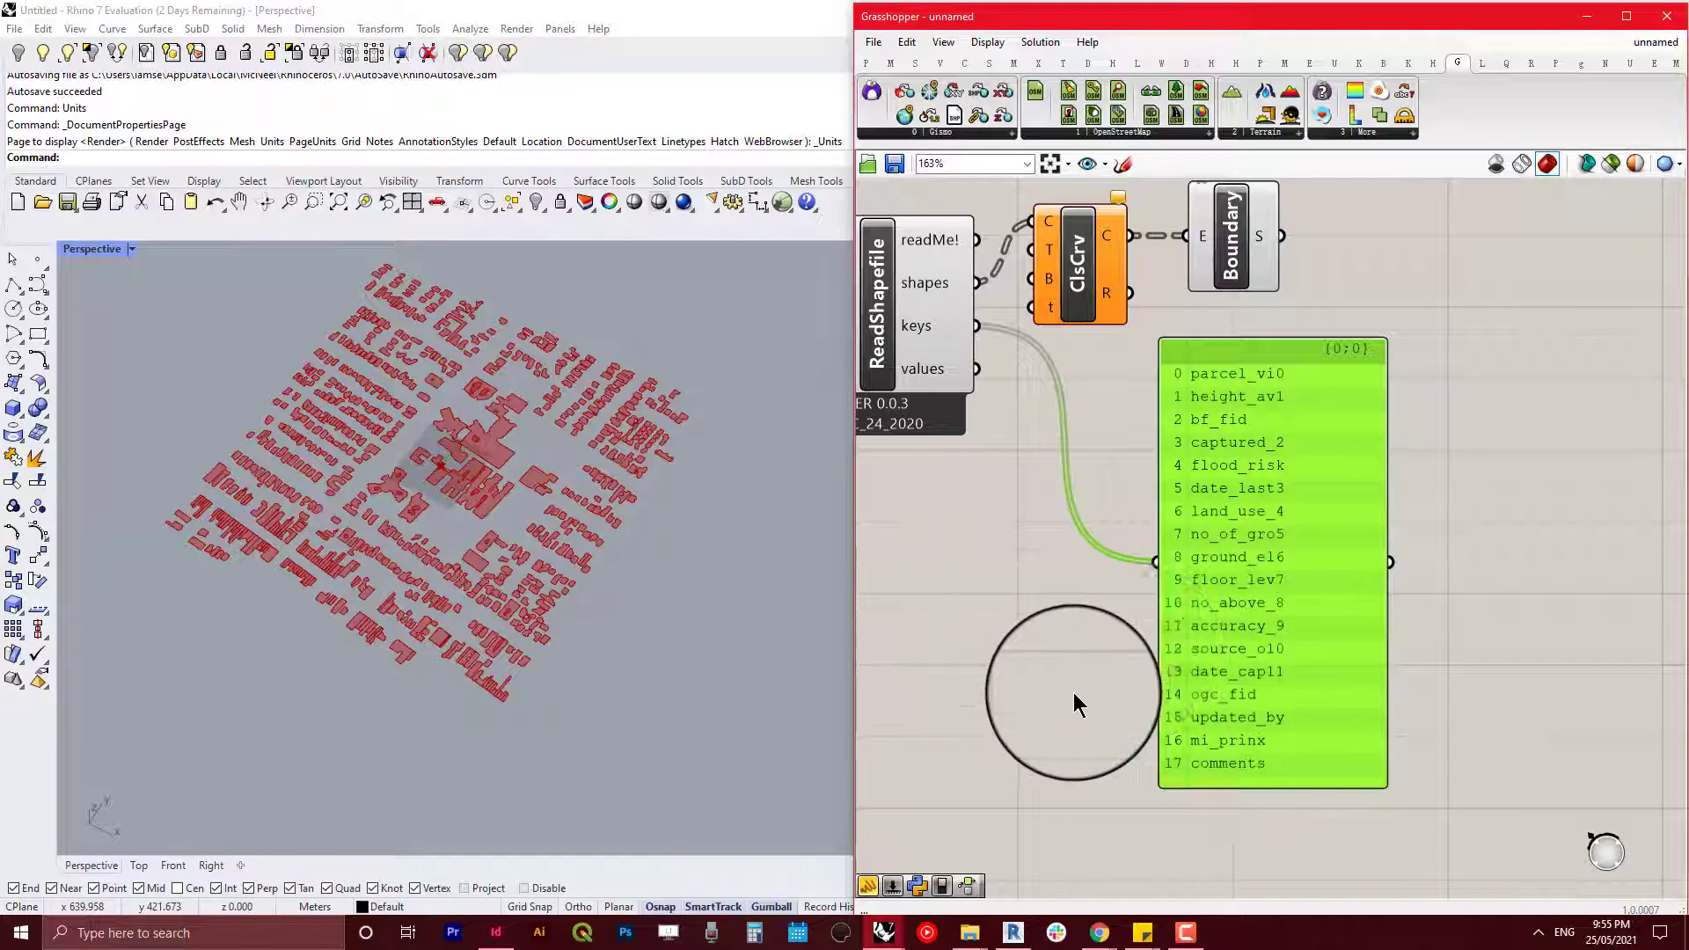
Step: Add a Key/Value Search component above the keys Panel and wire ReadShapefile's keys and values outputs into its K and V inputs
left_click(1075, 703)
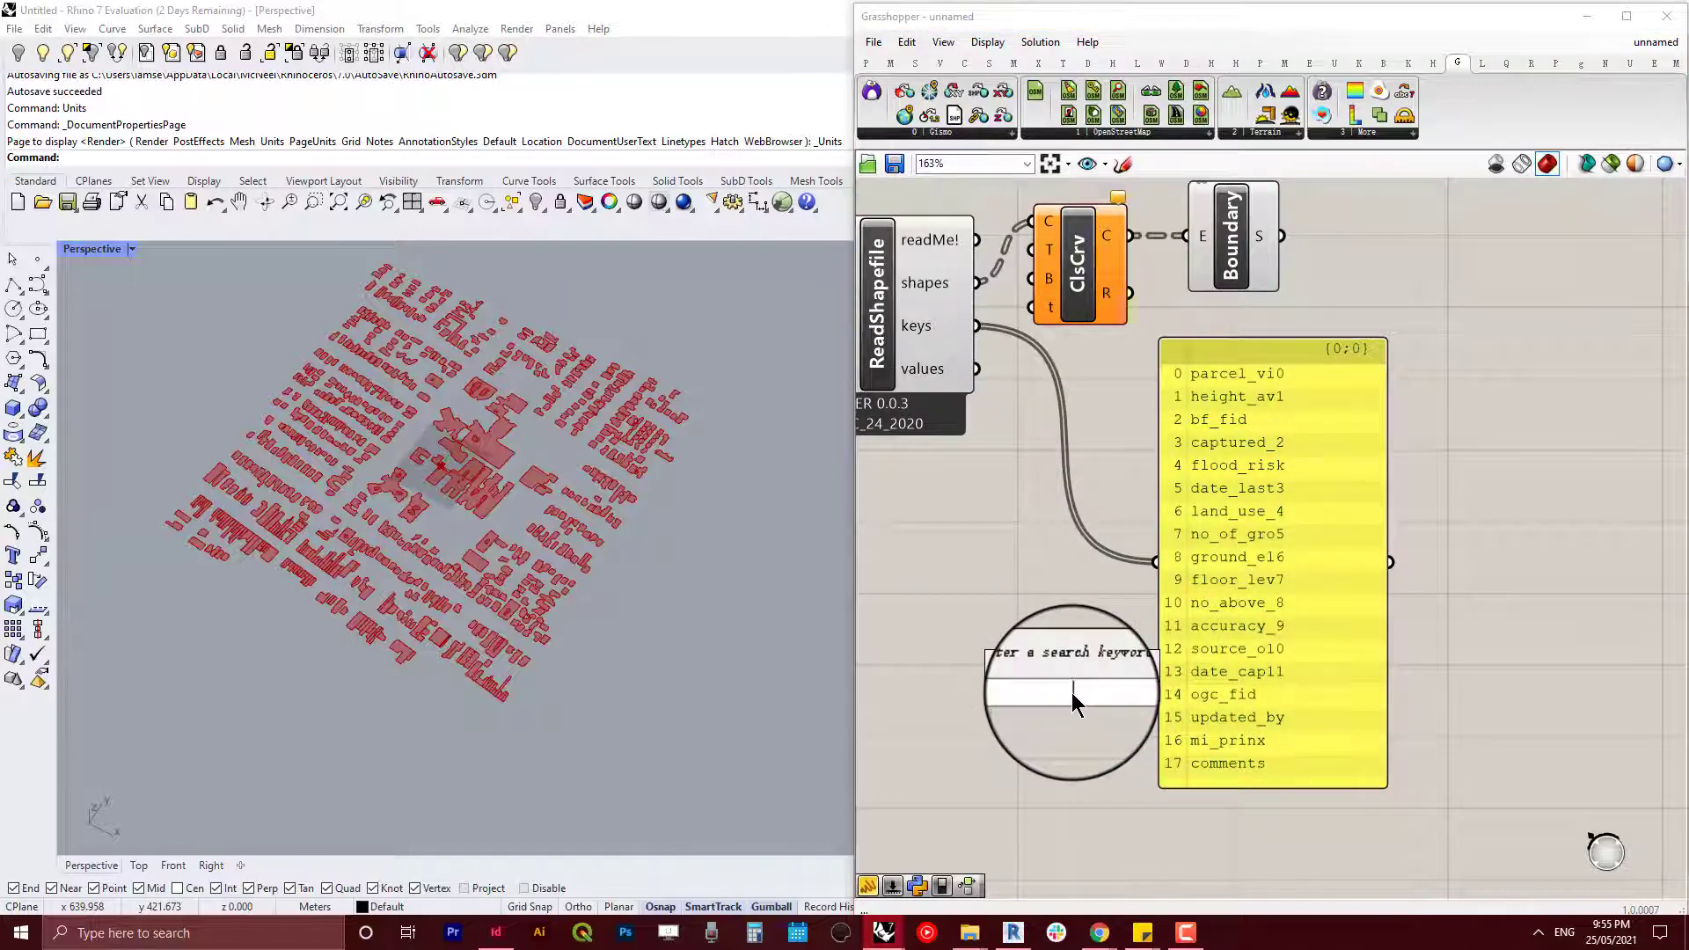
type("key")
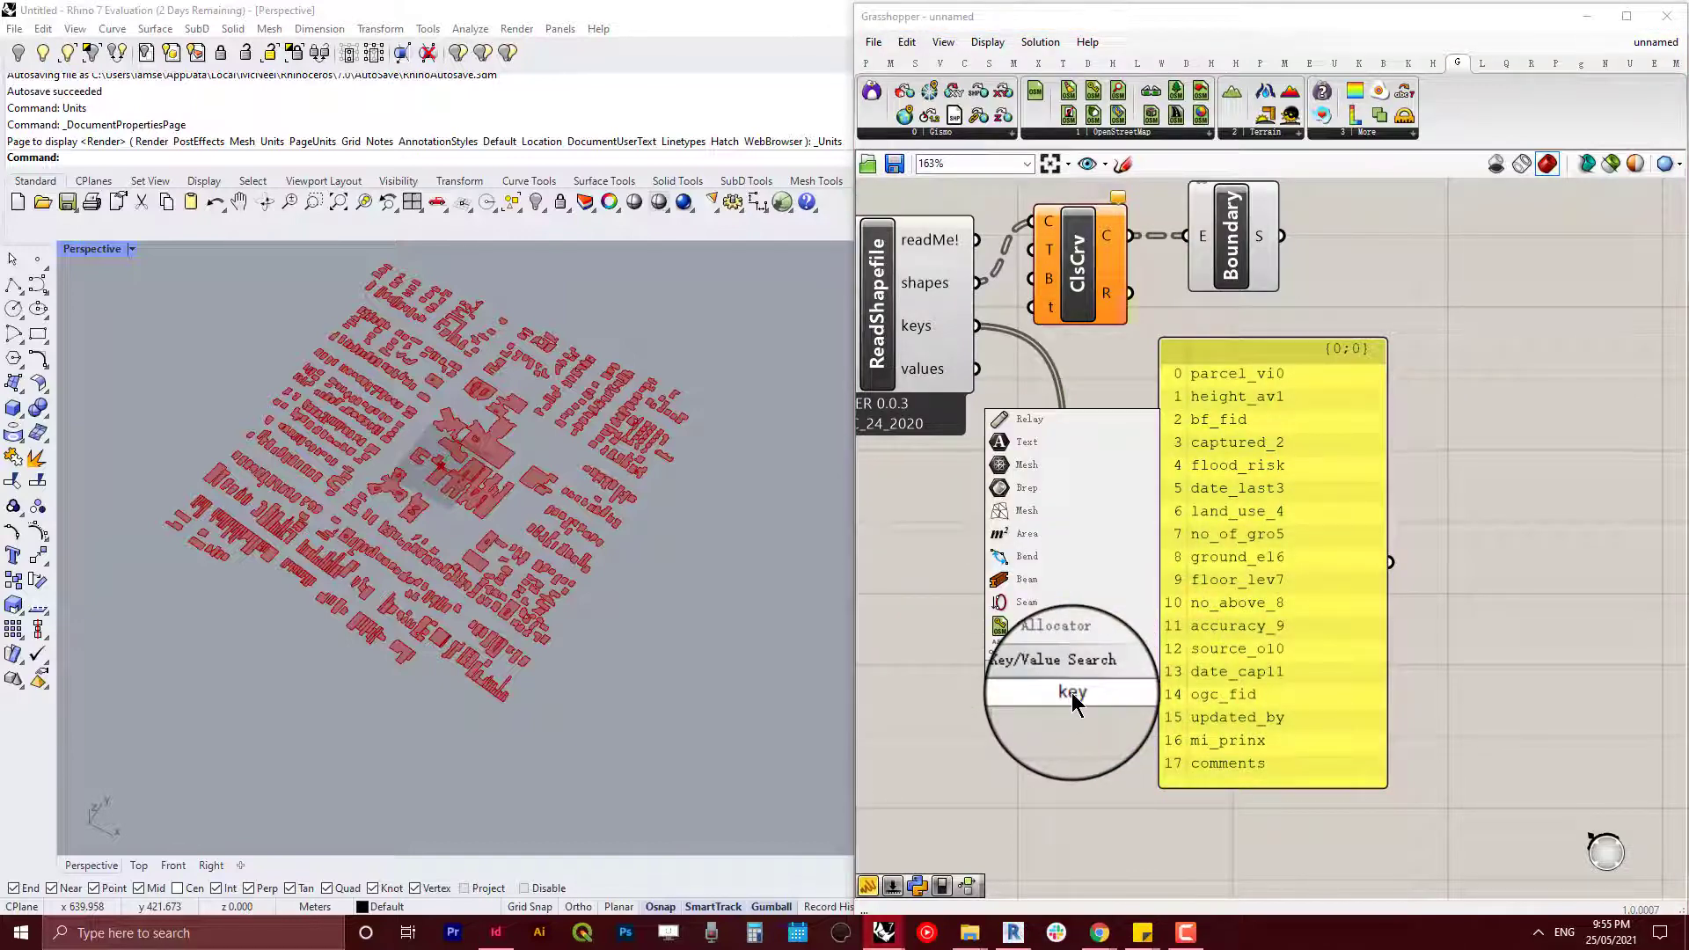
left_click(1069, 671)
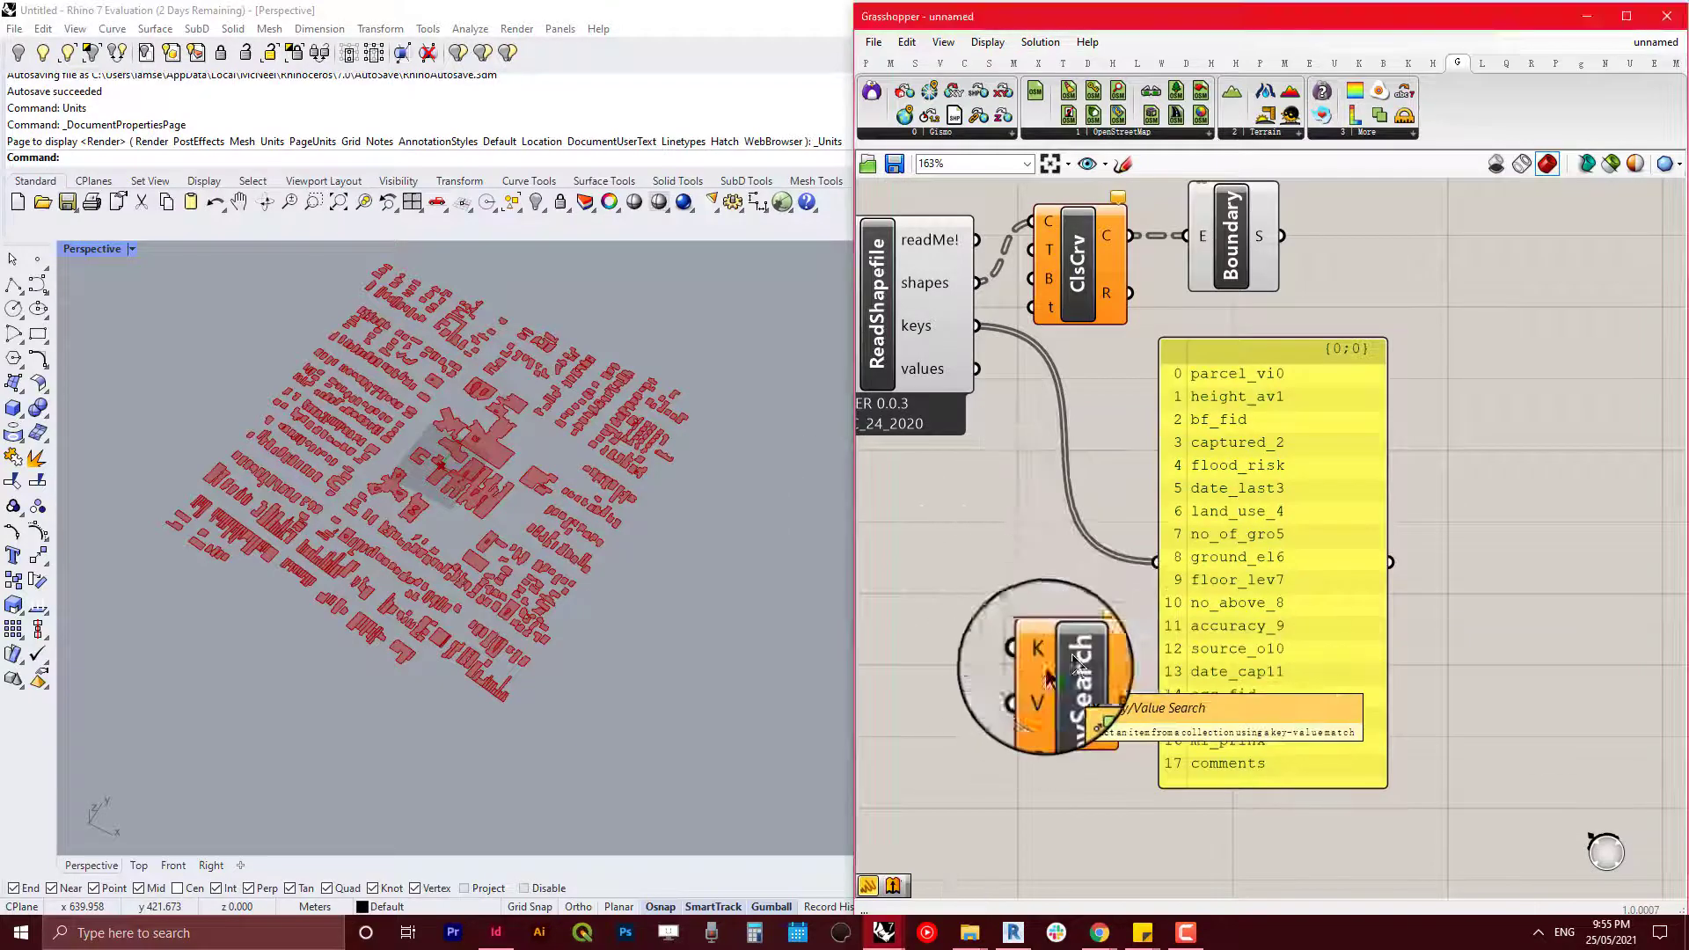
right_click_drag(1082, 663, 1104, 643)
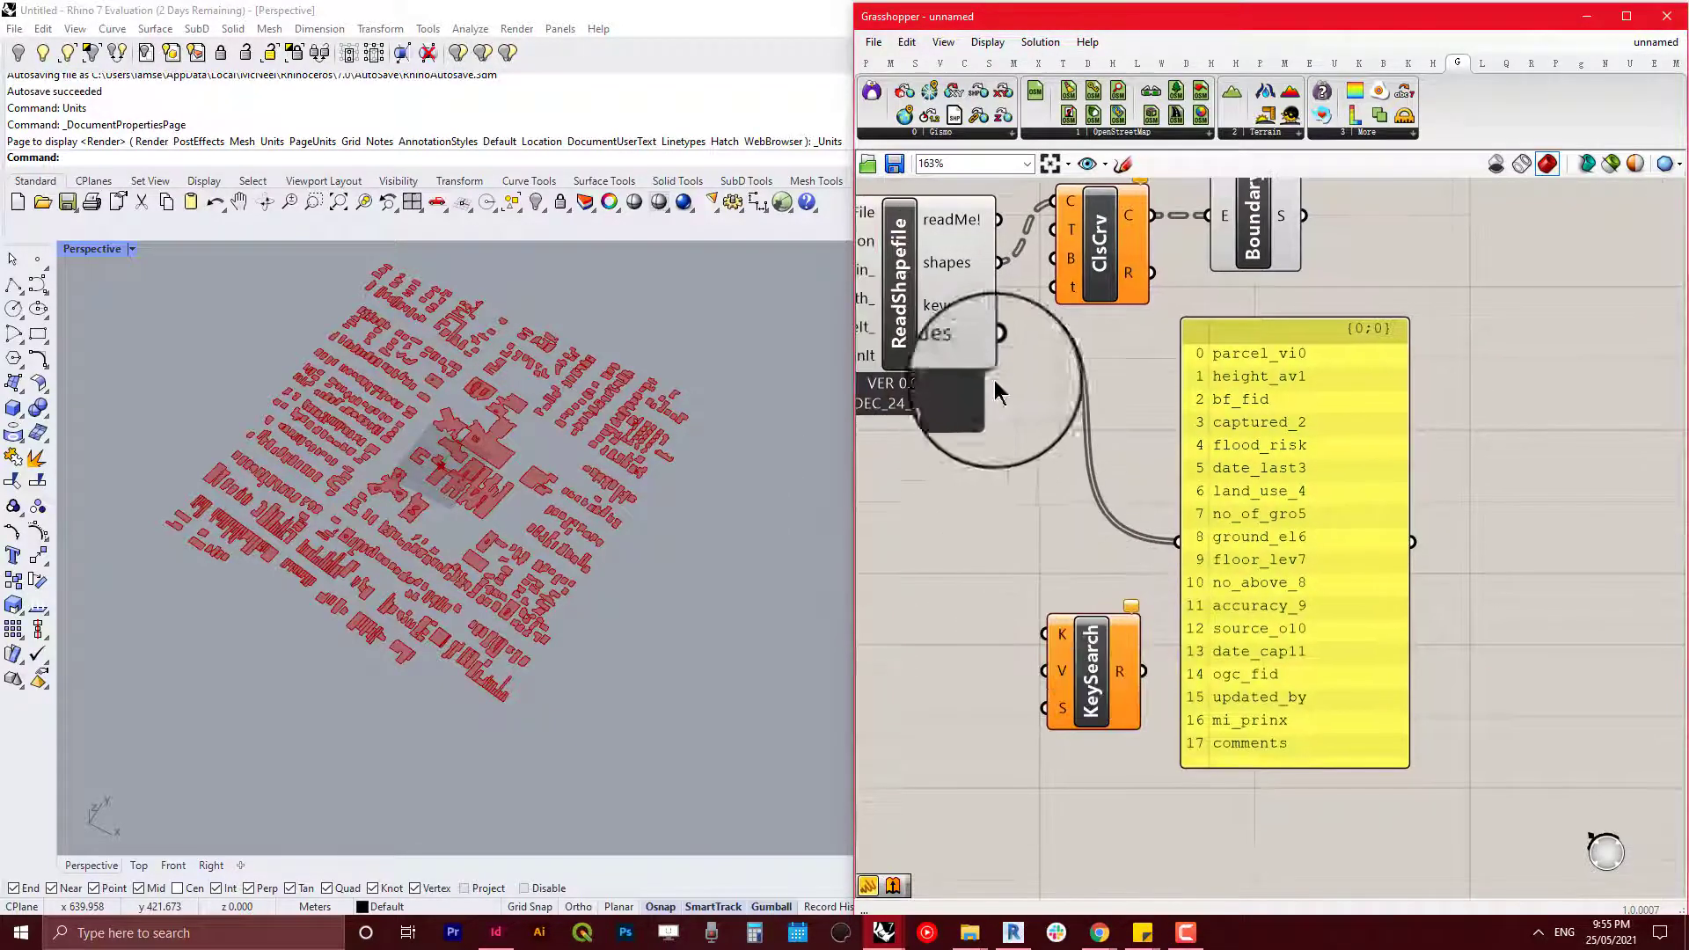
left_click_drag(1006, 304, 1289, 335)
left_click_drag(1252, 486, 1206, 792)
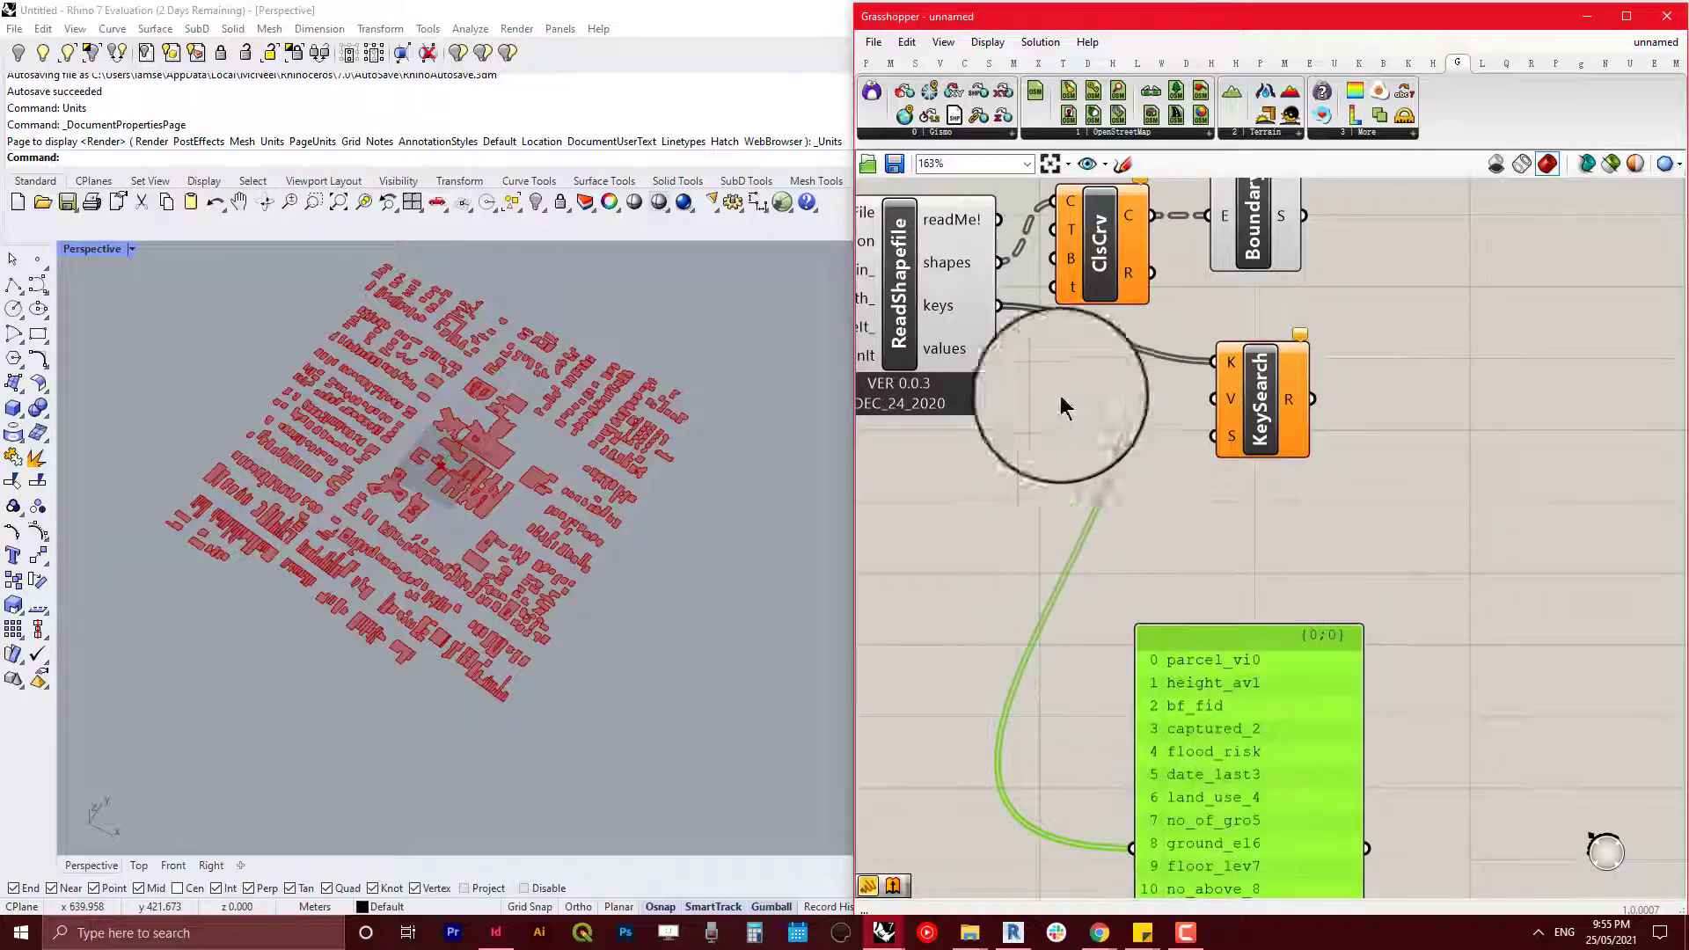
left_click_drag(1024, 352, 1236, 445)
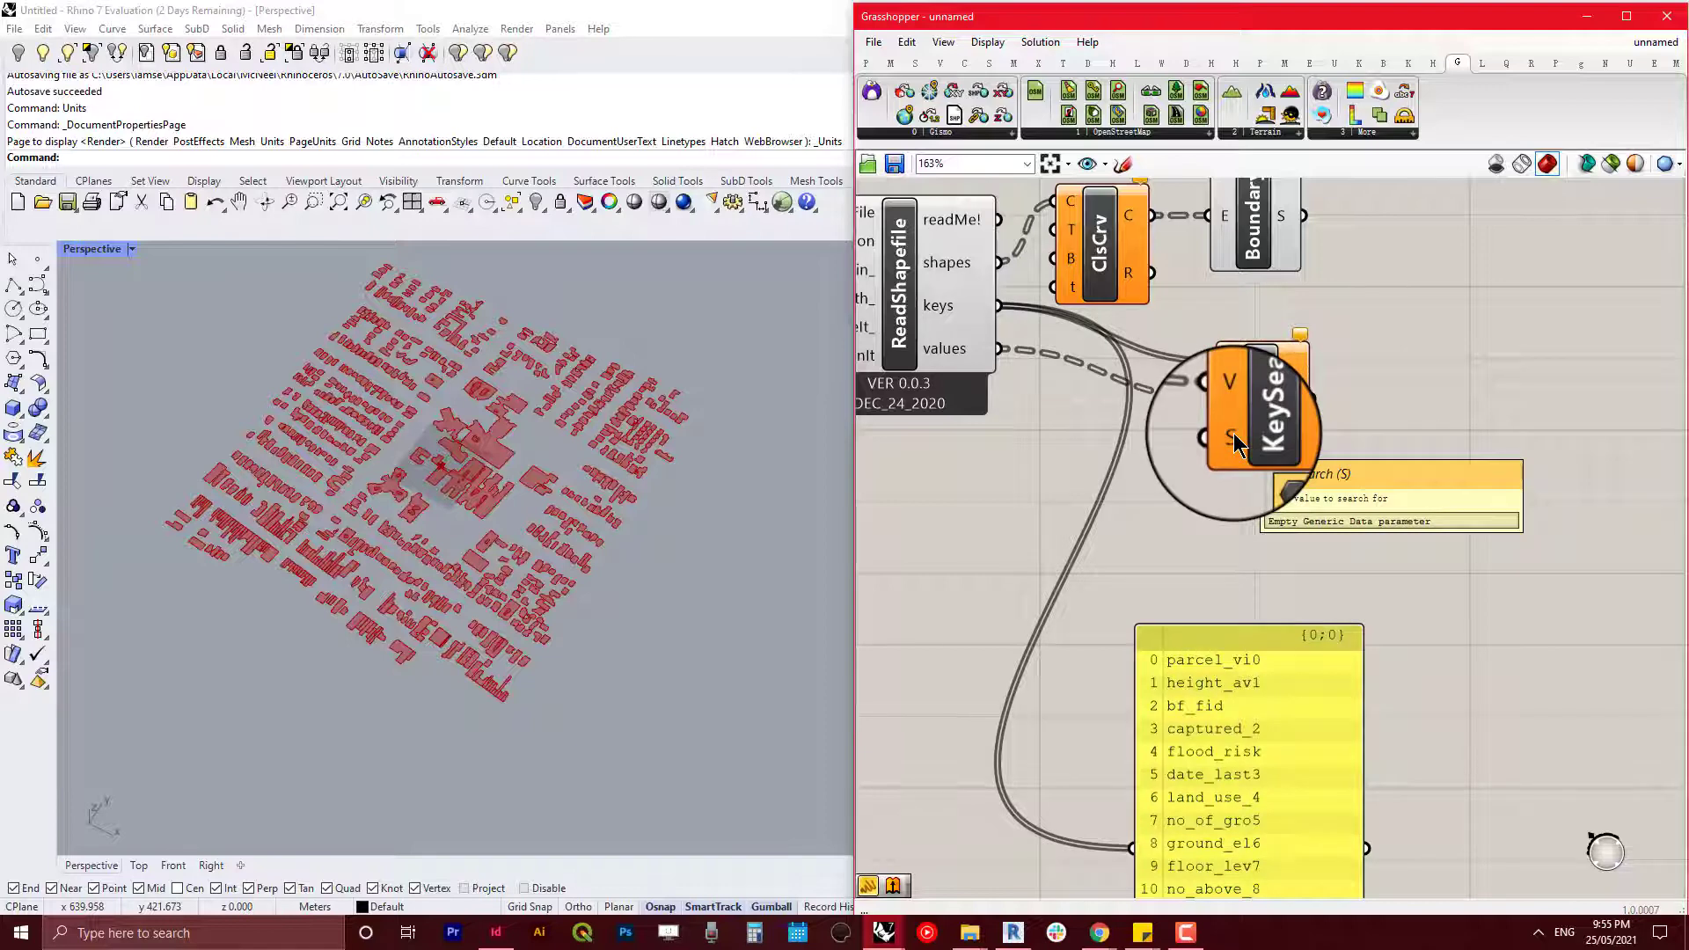
Step: Add a Panel below the Key/Value Search component and set its text to height_av1
double_click(1162, 490)
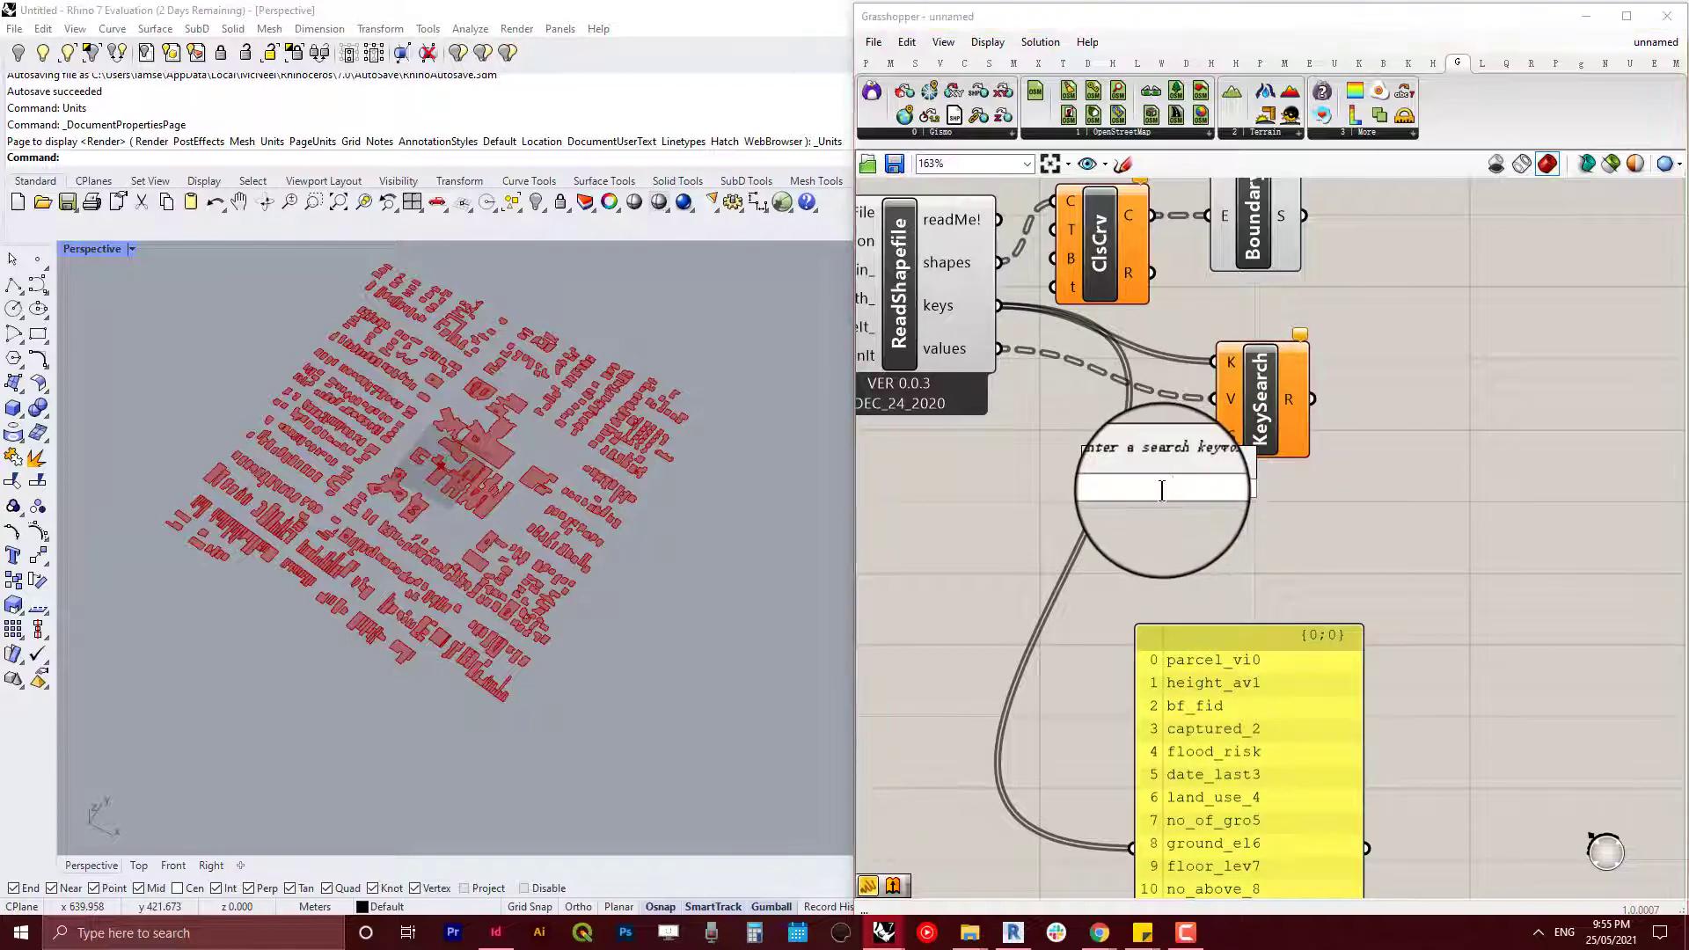
type("panel")
key("Return")
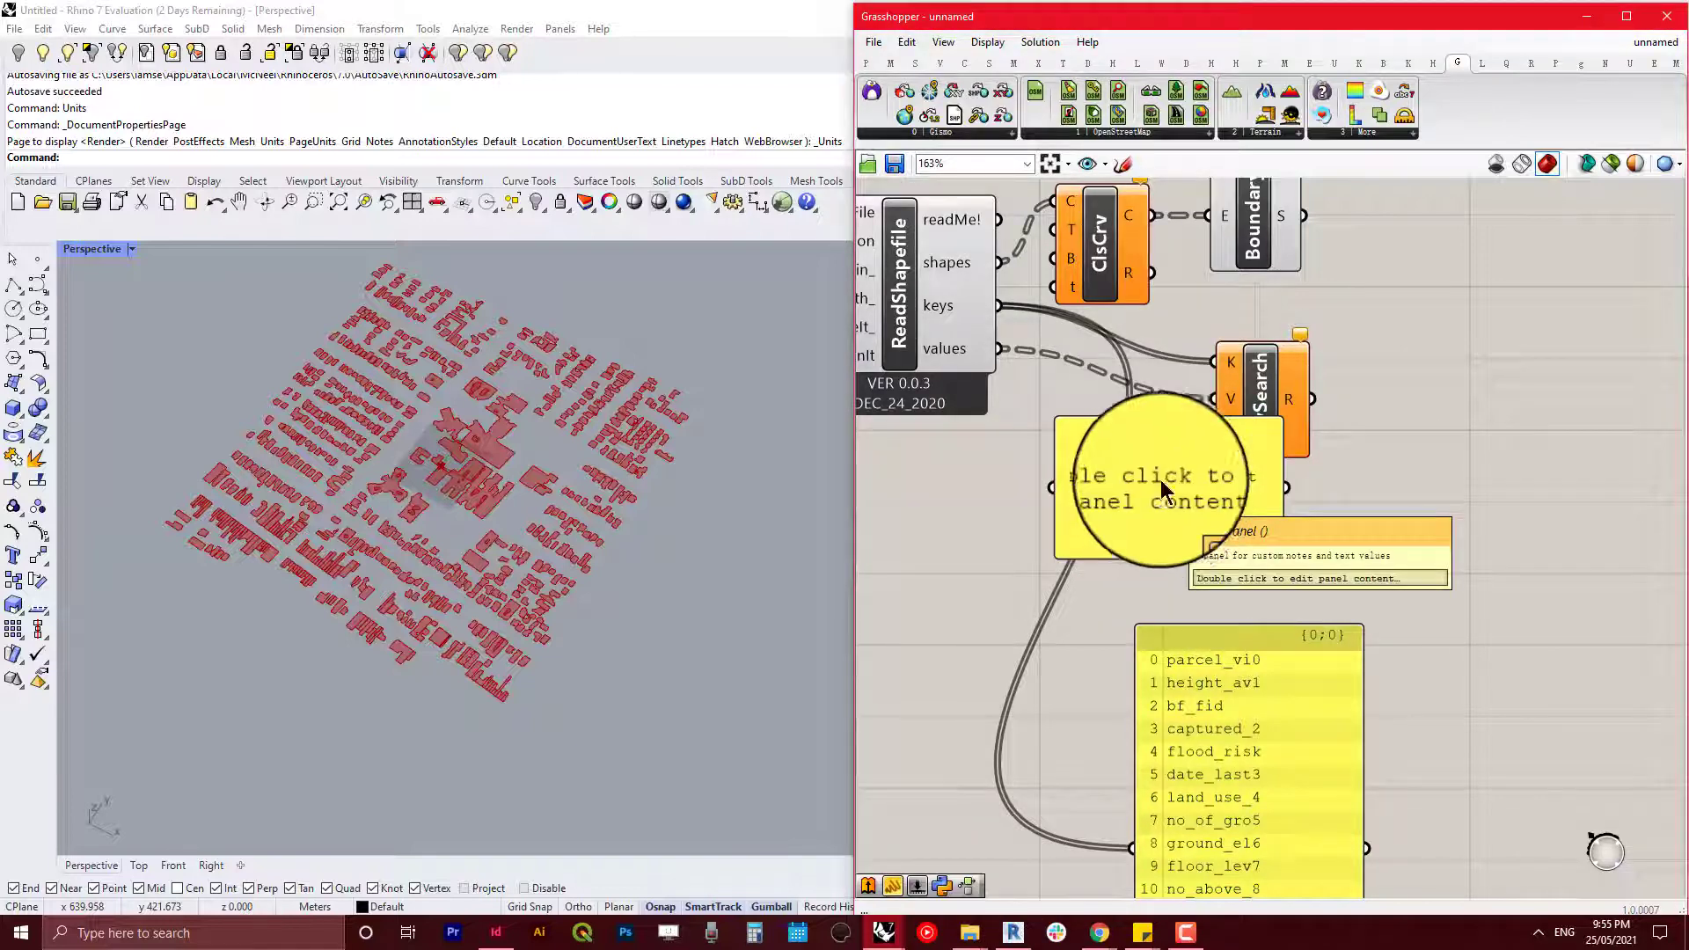
left_click_drag(1159, 479, 1058, 511)
right_click_drag(1177, 545, 1215, 452)
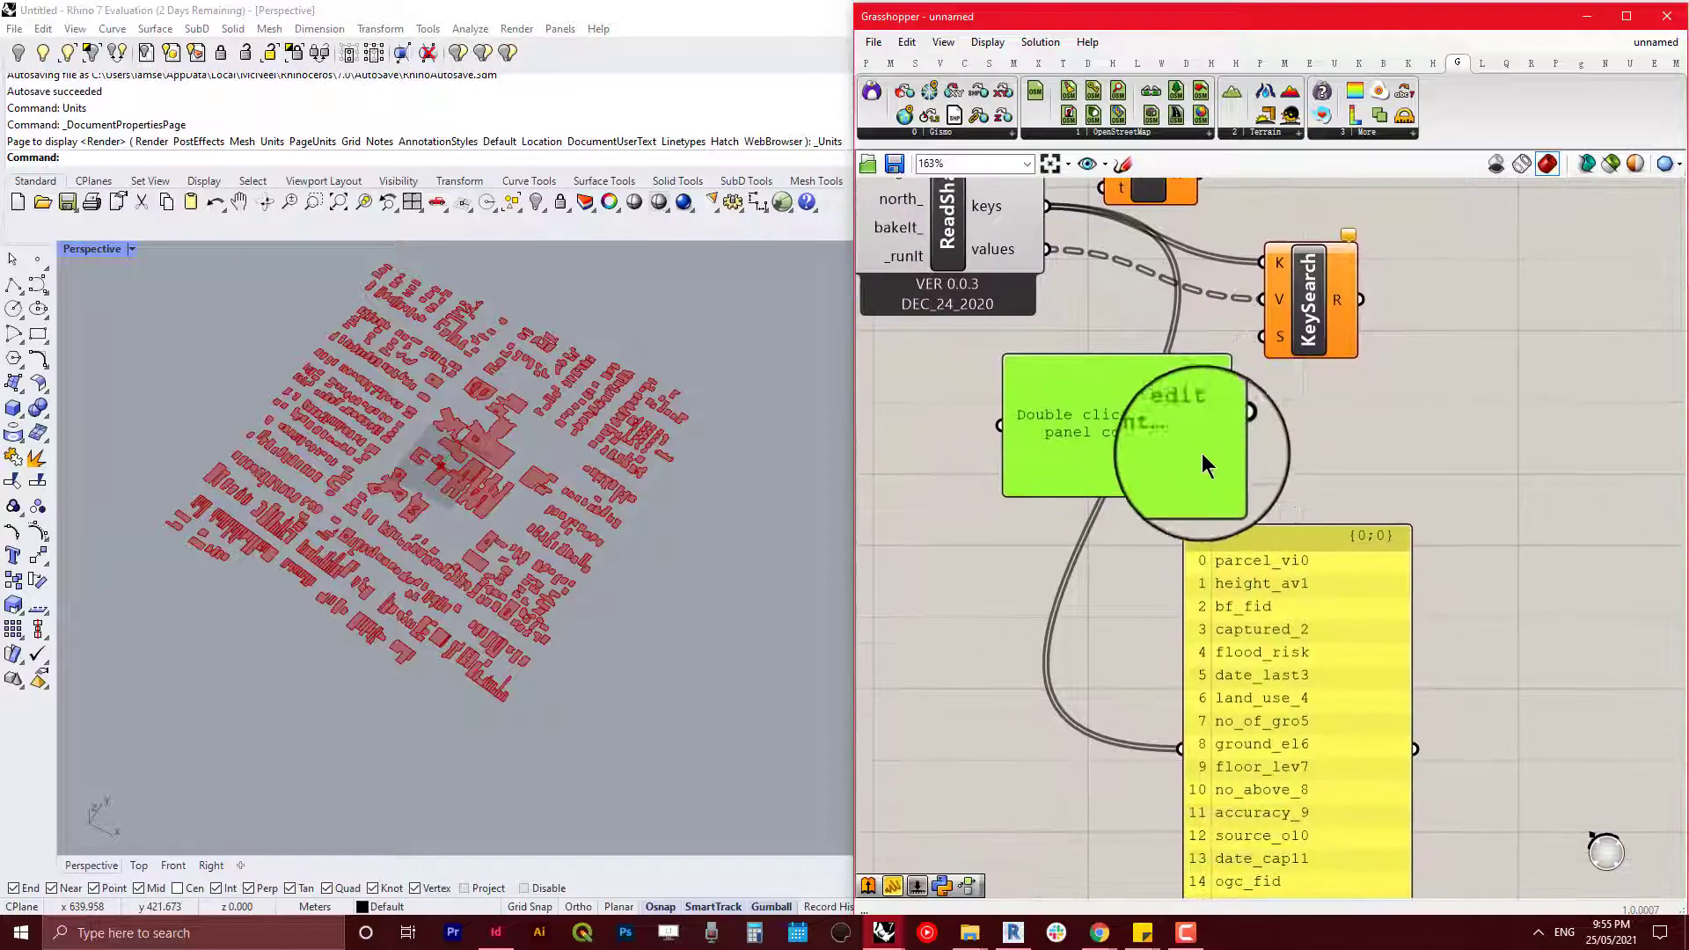
double_click(1173, 432)
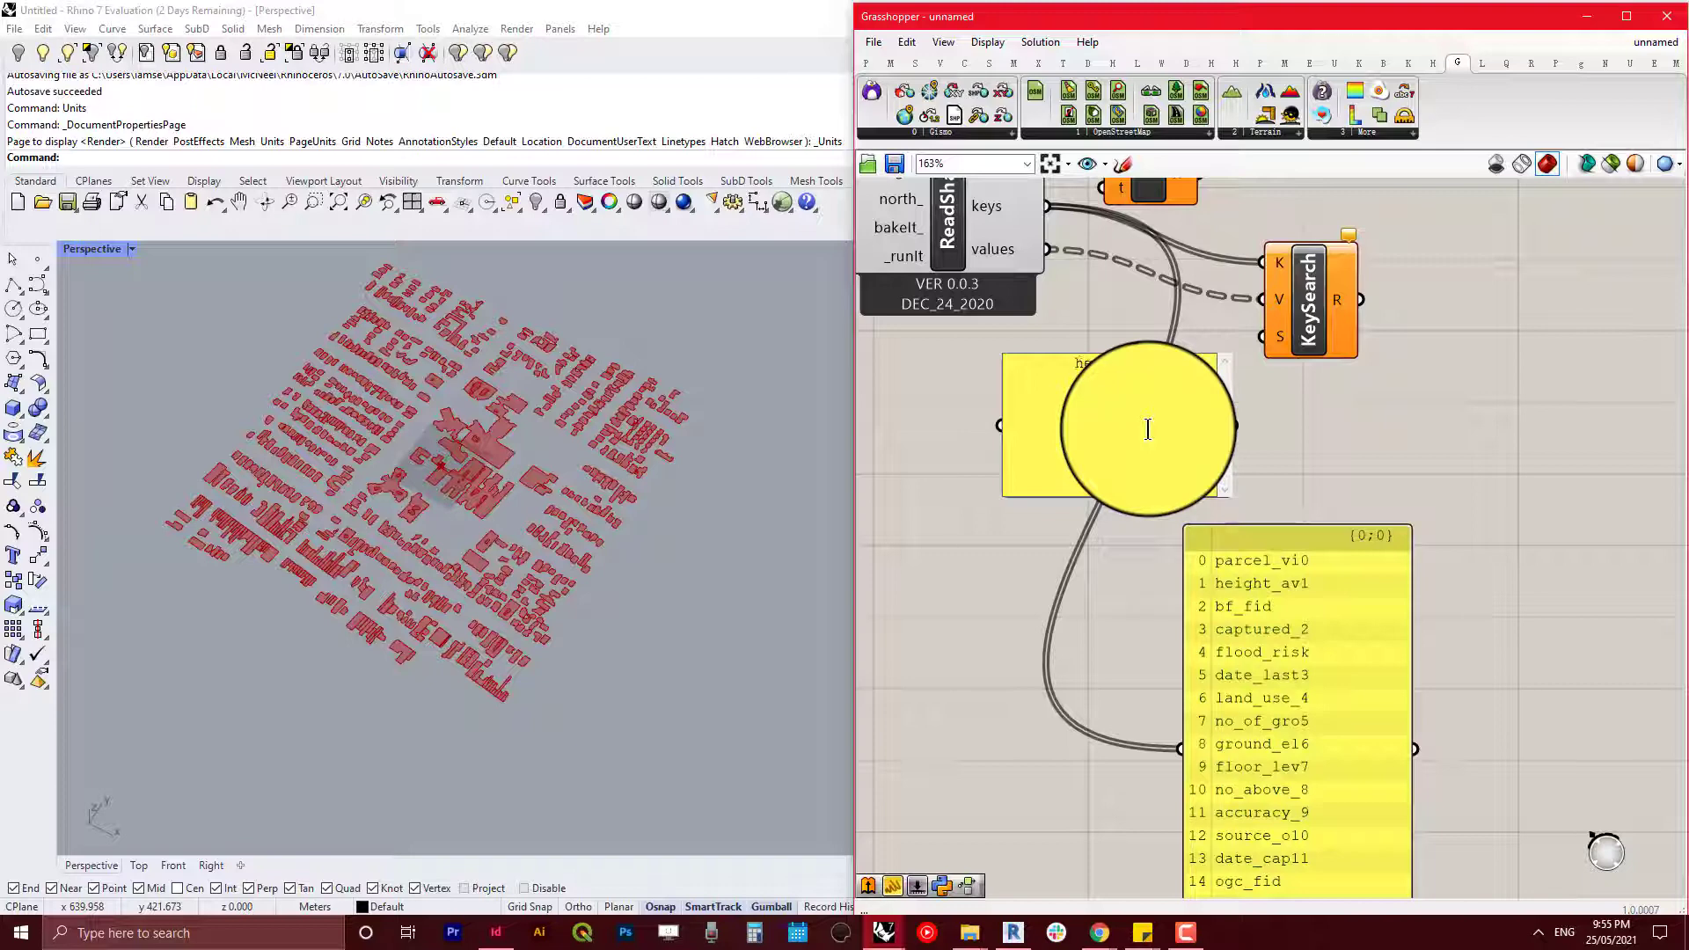
left_click(1270, 431)
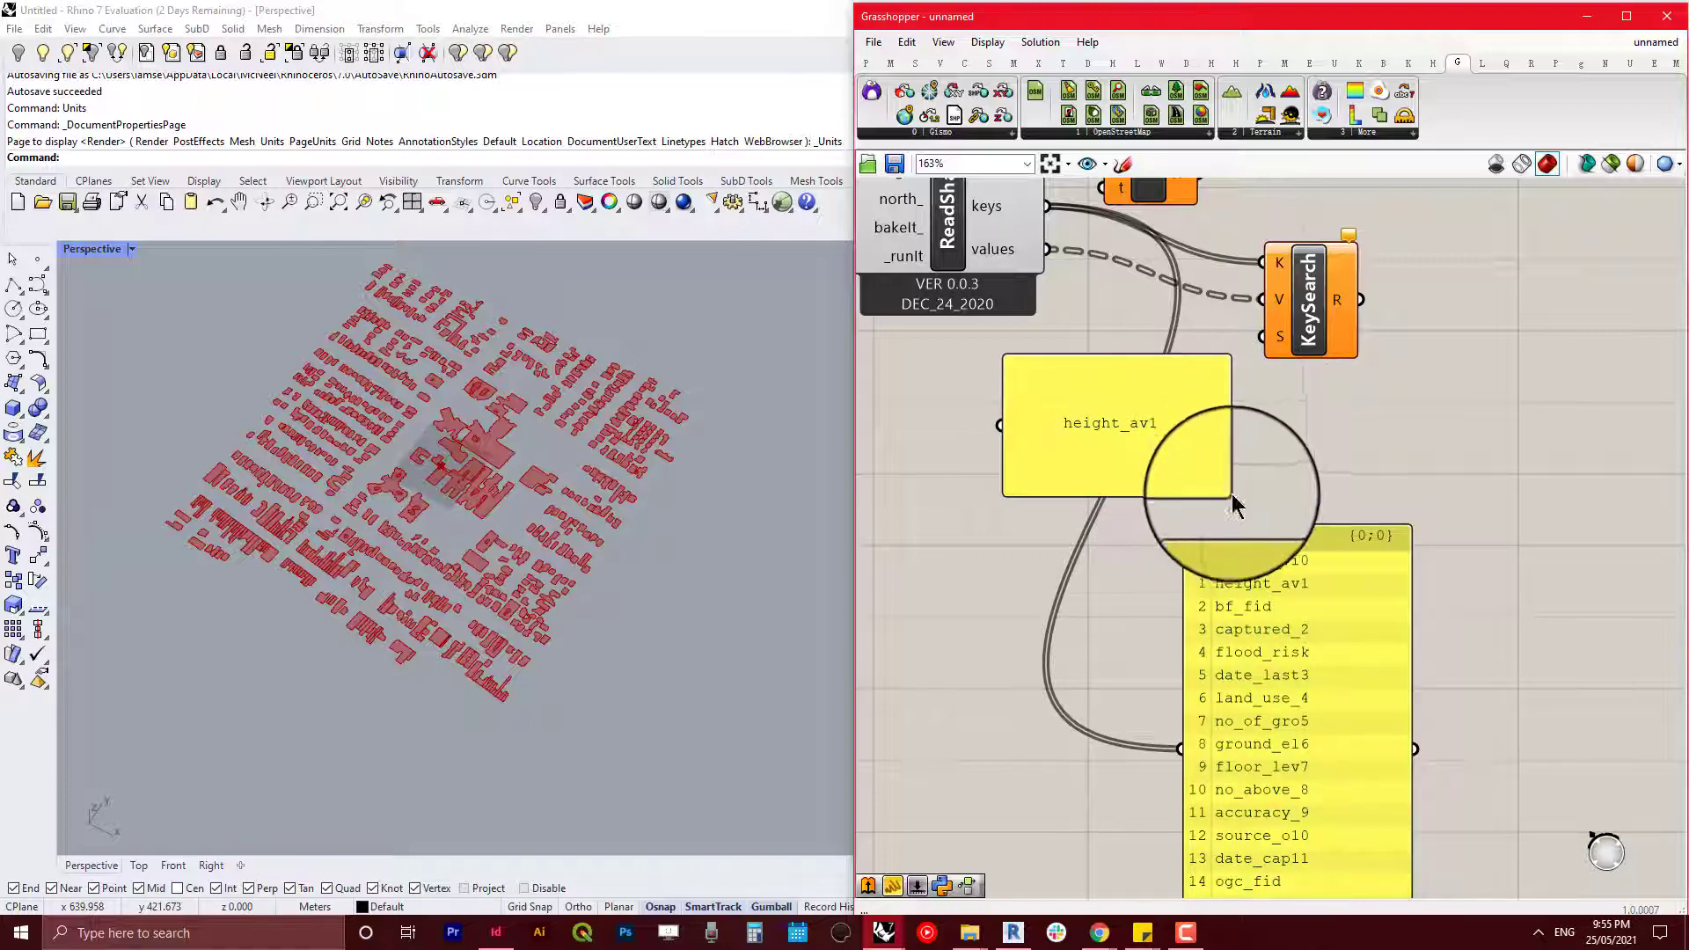
Step: Shrink the height_av1 Panel, wire it into KeySearch's S input, and reposition the KeySearch component
left_click(1156, 458)
left_click_drag(1235, 502, 1282, 328)
left_click(1406, 377)
scroll(1249, 527, "down", 3)
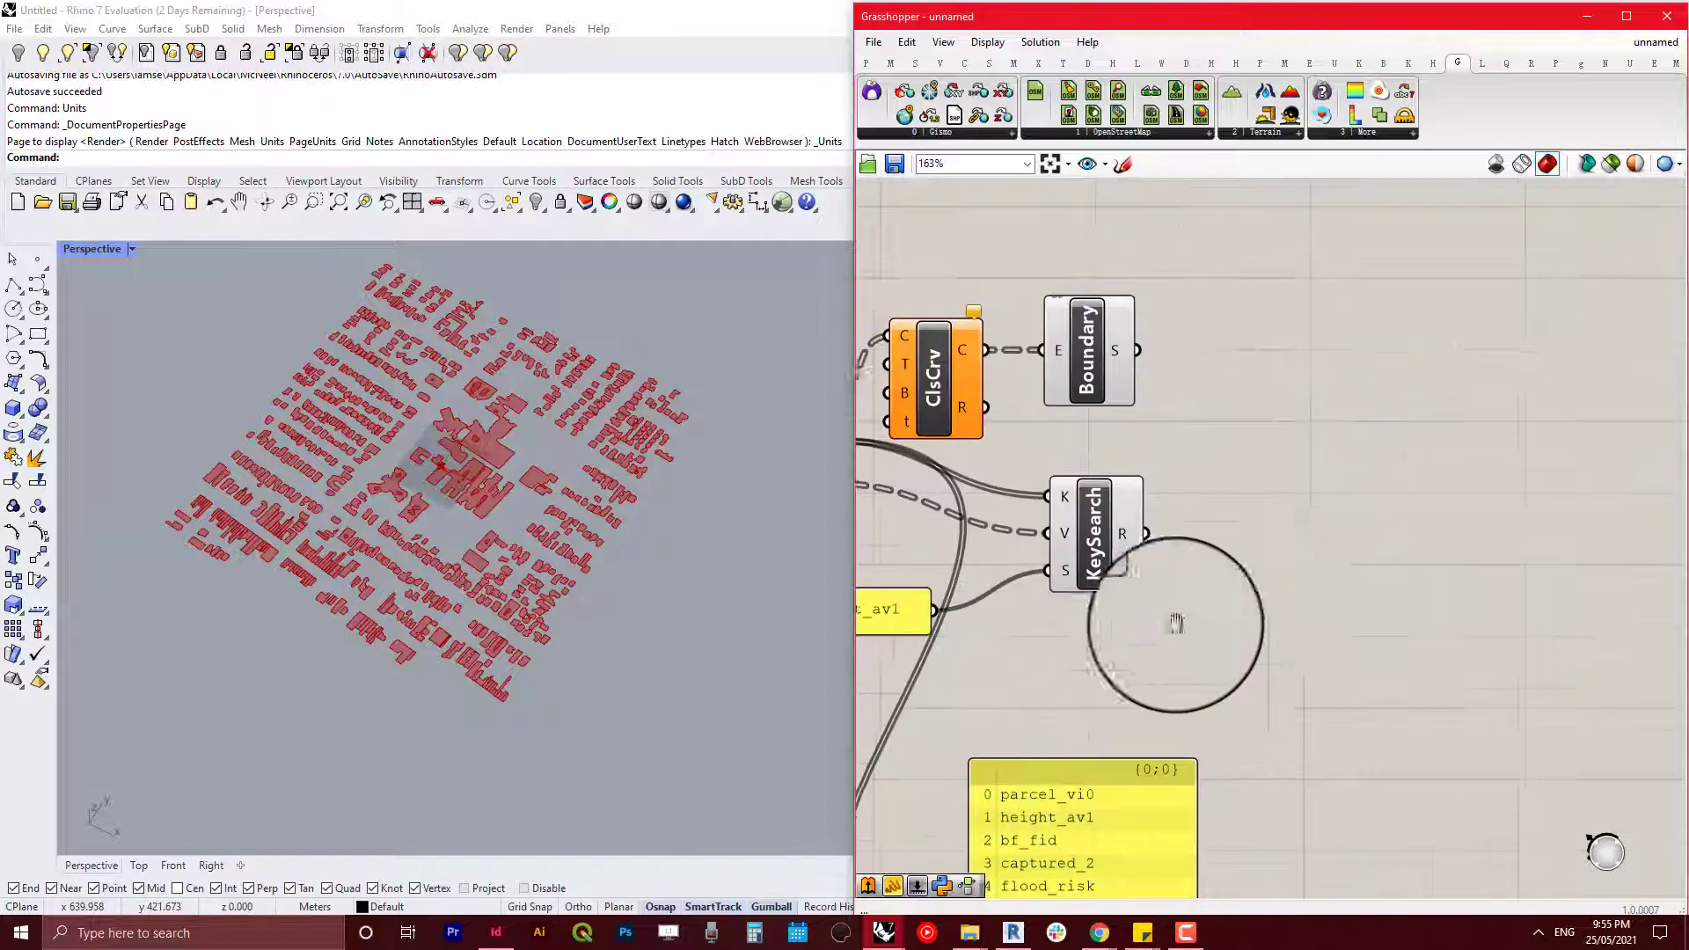
left_click(1245, 472)
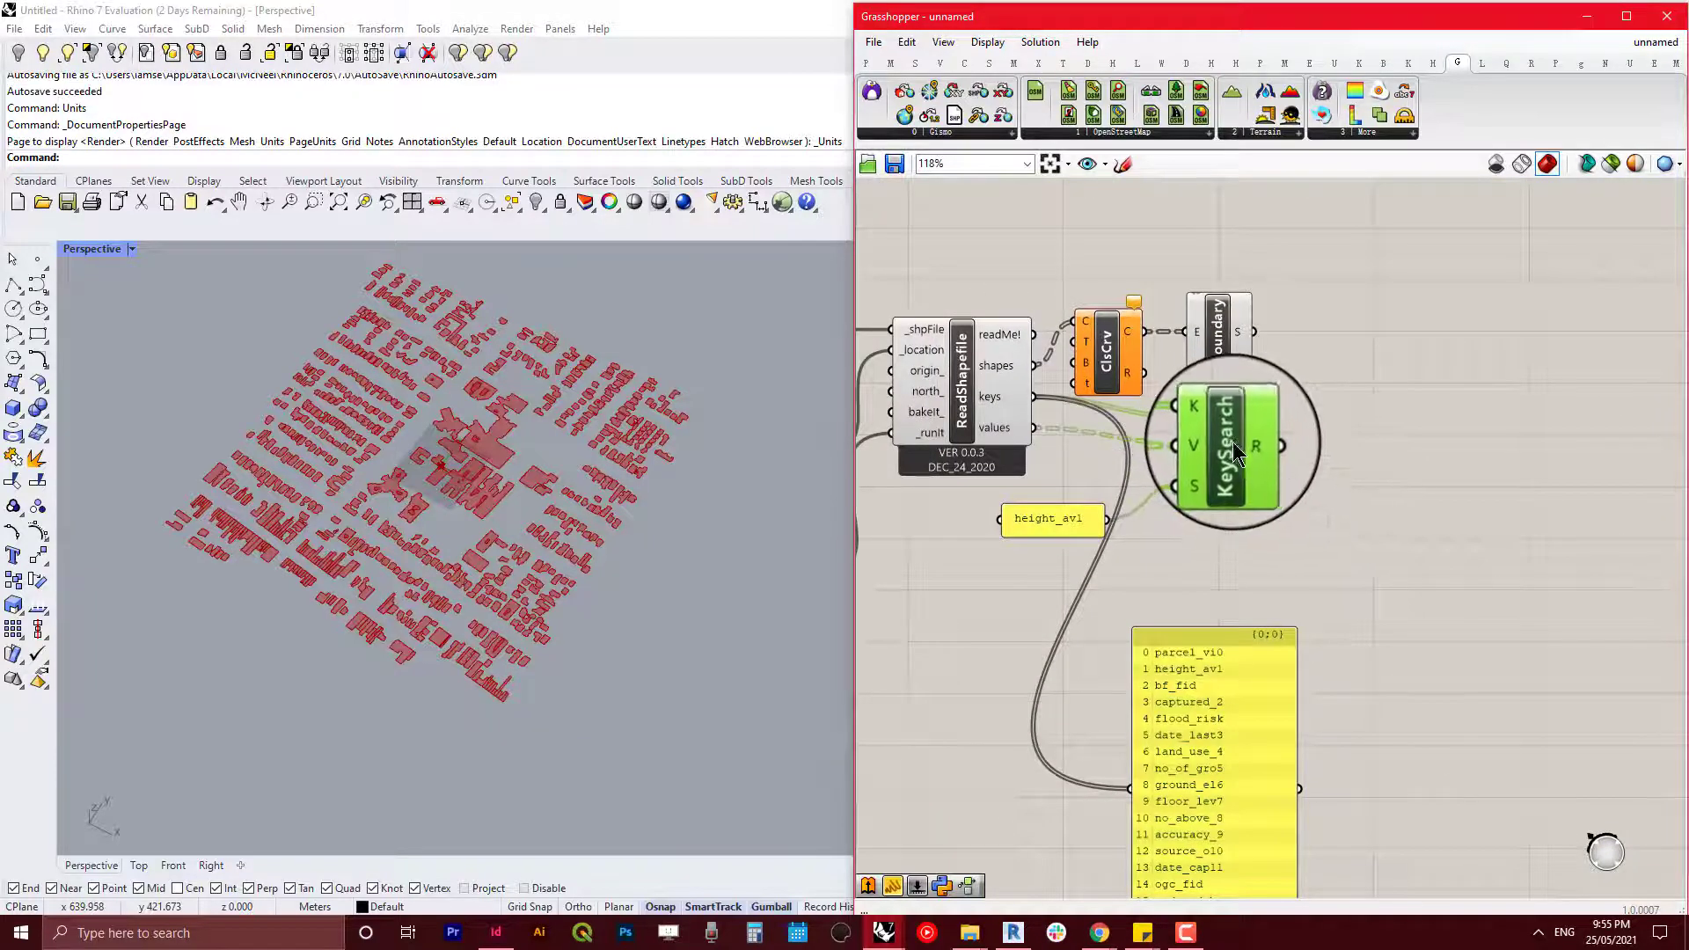
right_click_drag(1341, 457, 1327, 459)
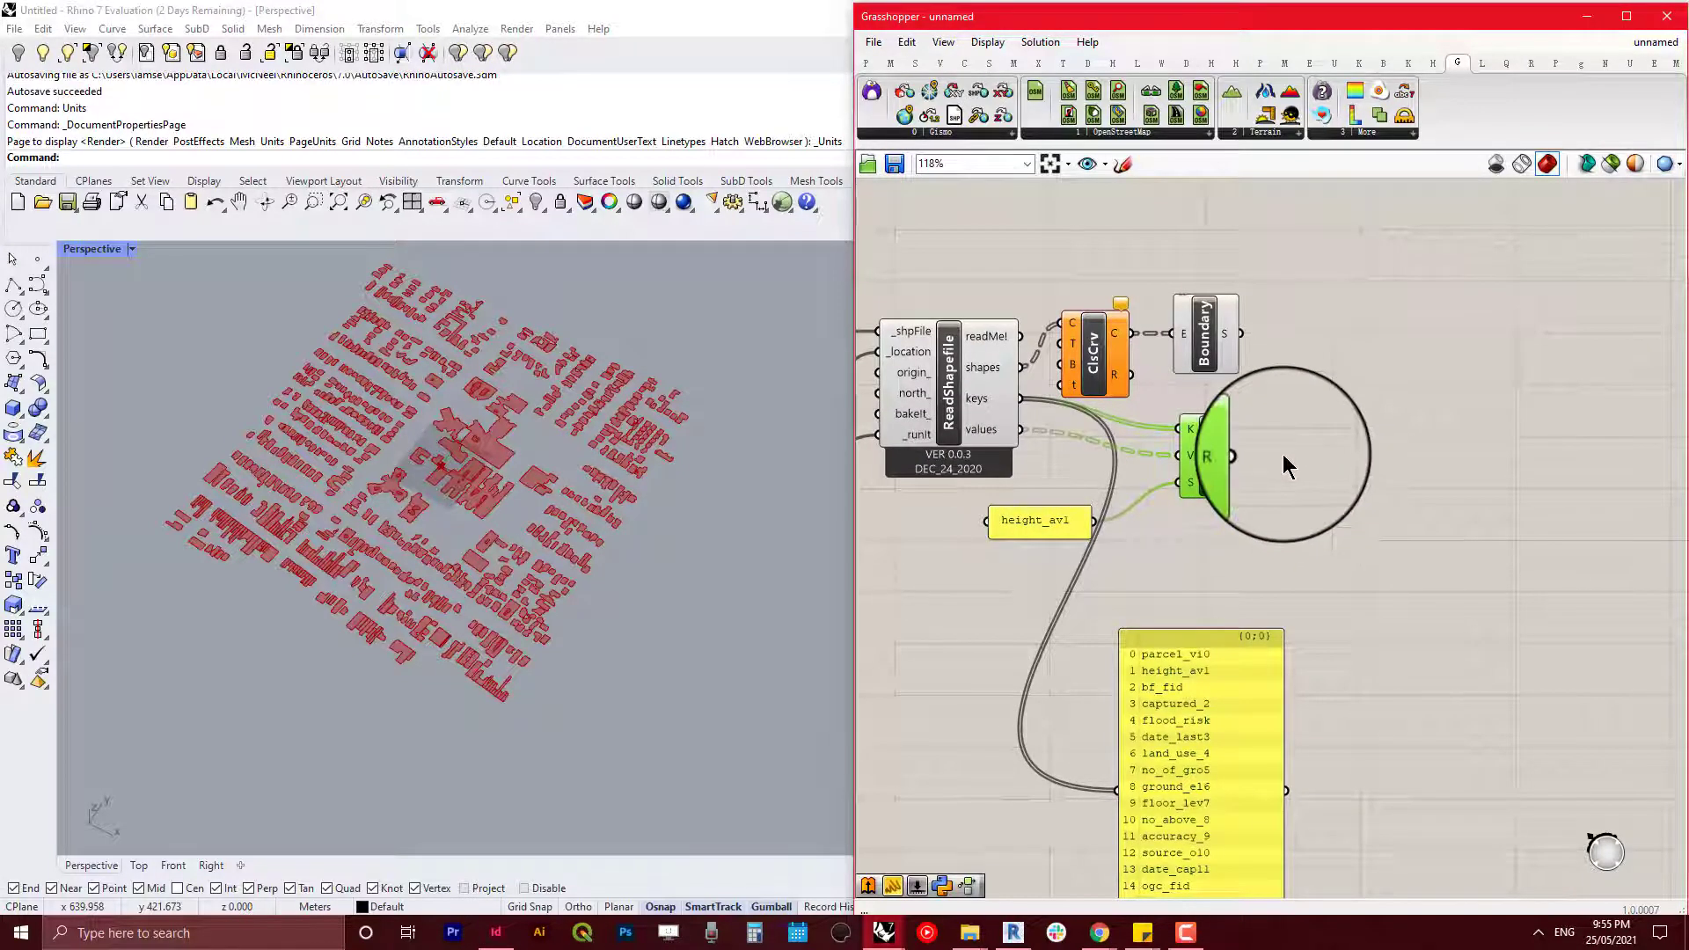
Step: Place an Extrude component beyond Boundary Surfaces and shift Boundary Surfaces closer to it
scroll(1302, 351, "up", 2)
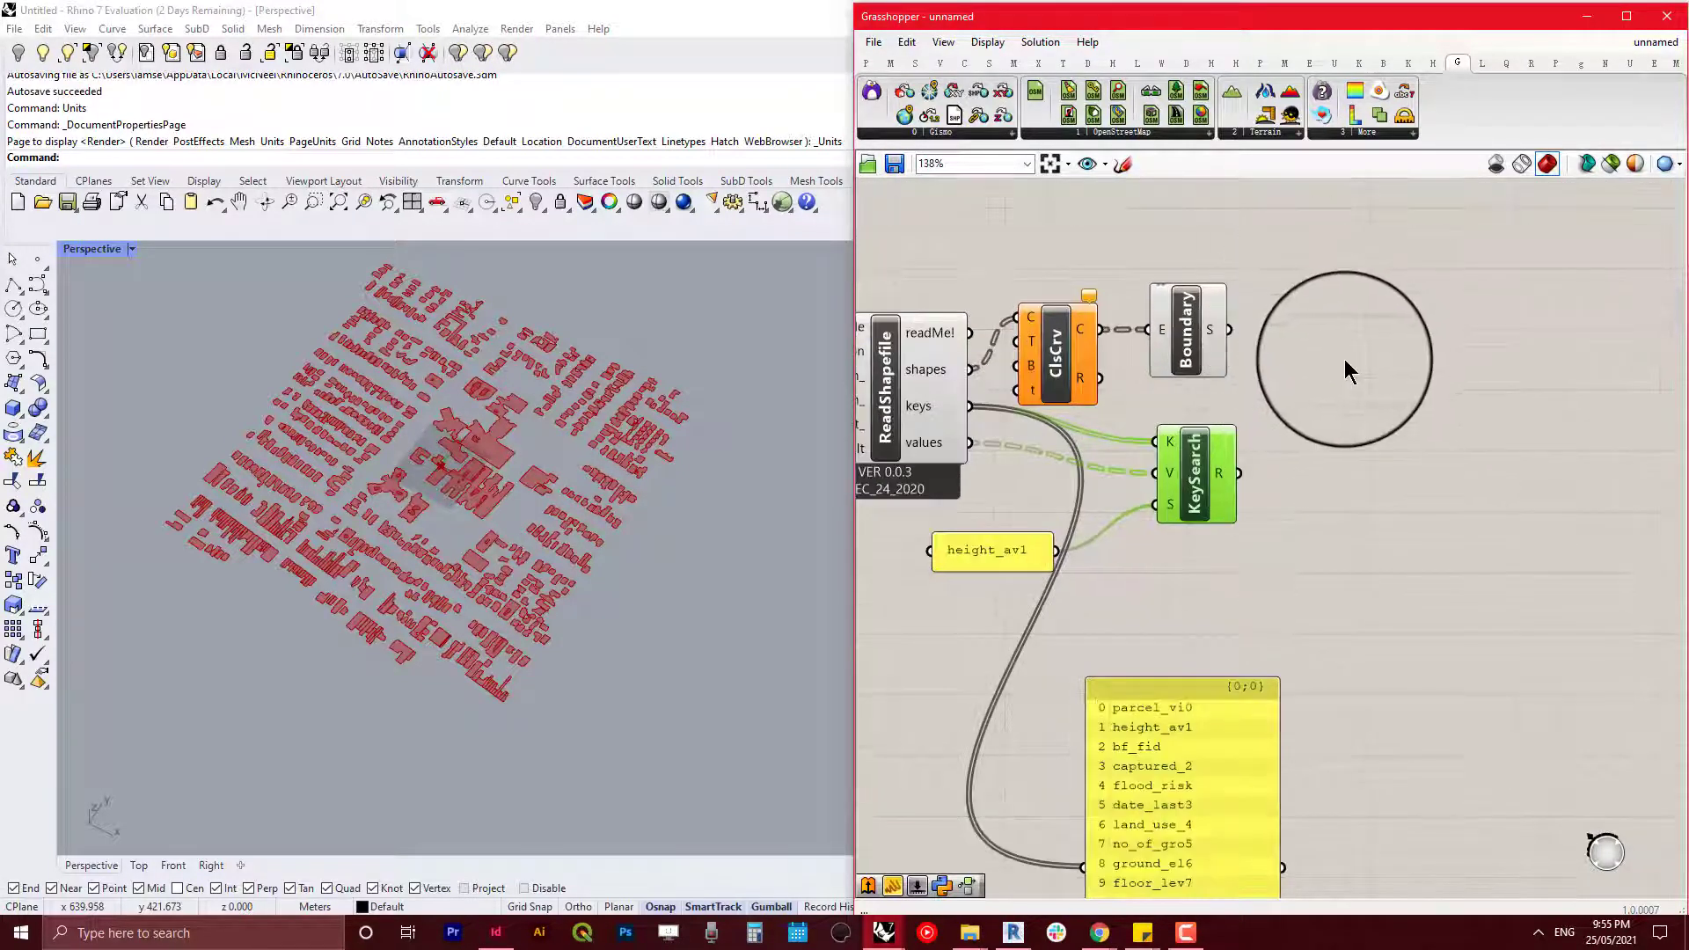
scroll(1311, 352, "up", 5)
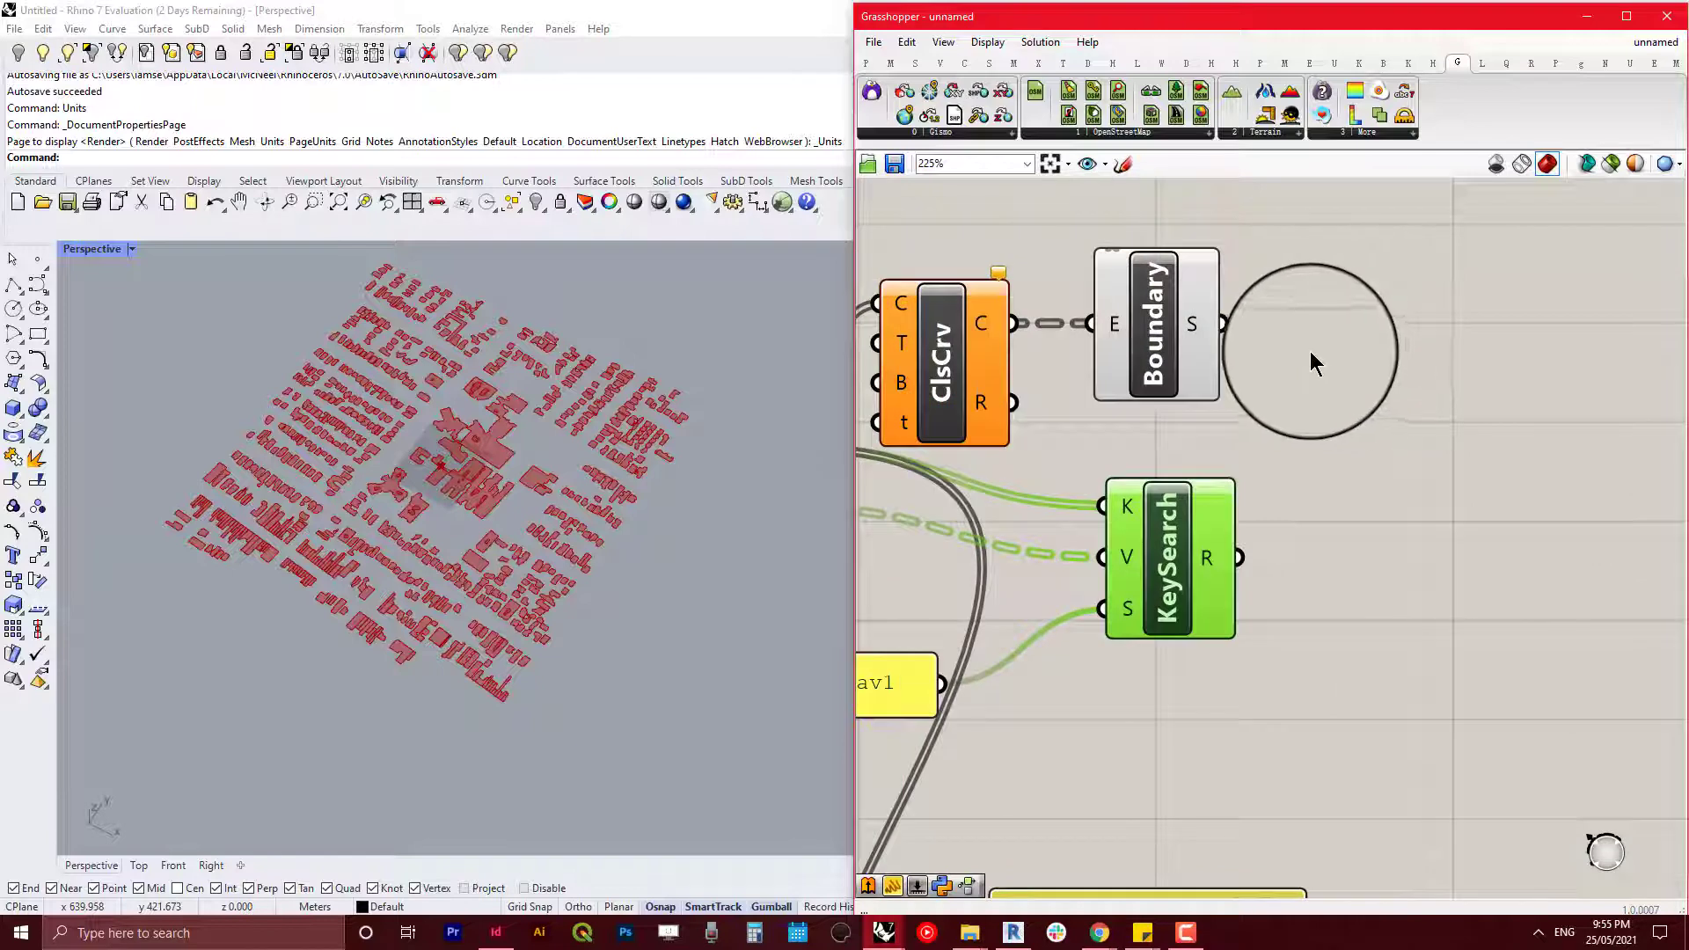
mouse_move(1194, 326)
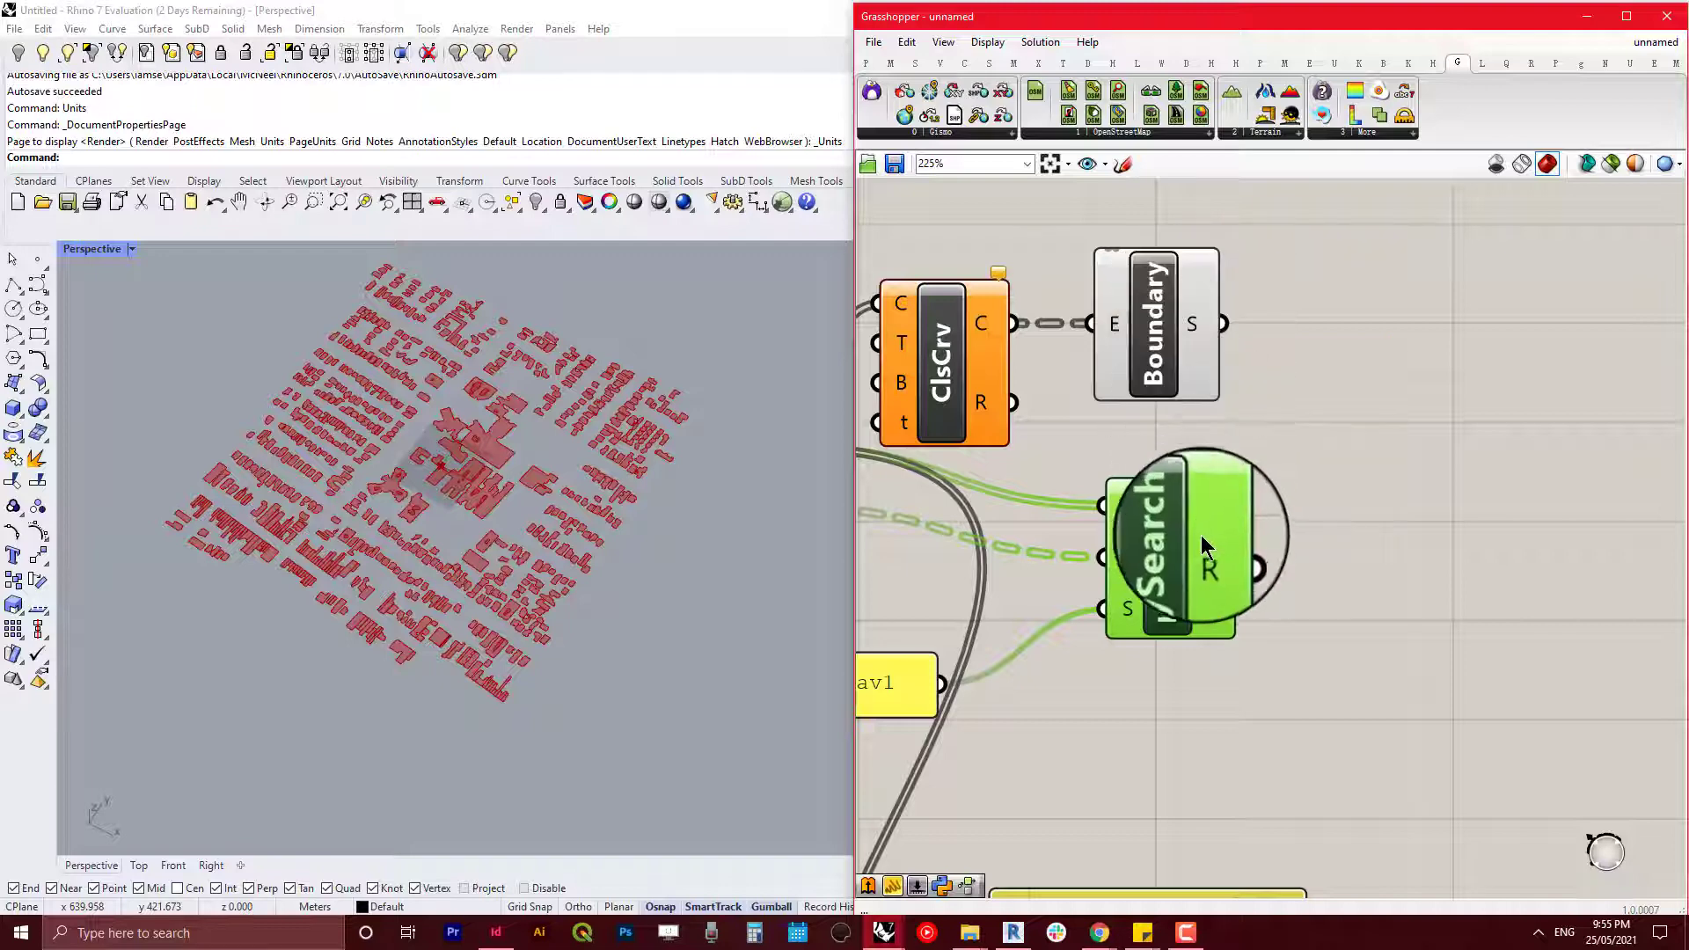
mouse_move(1210, 563)
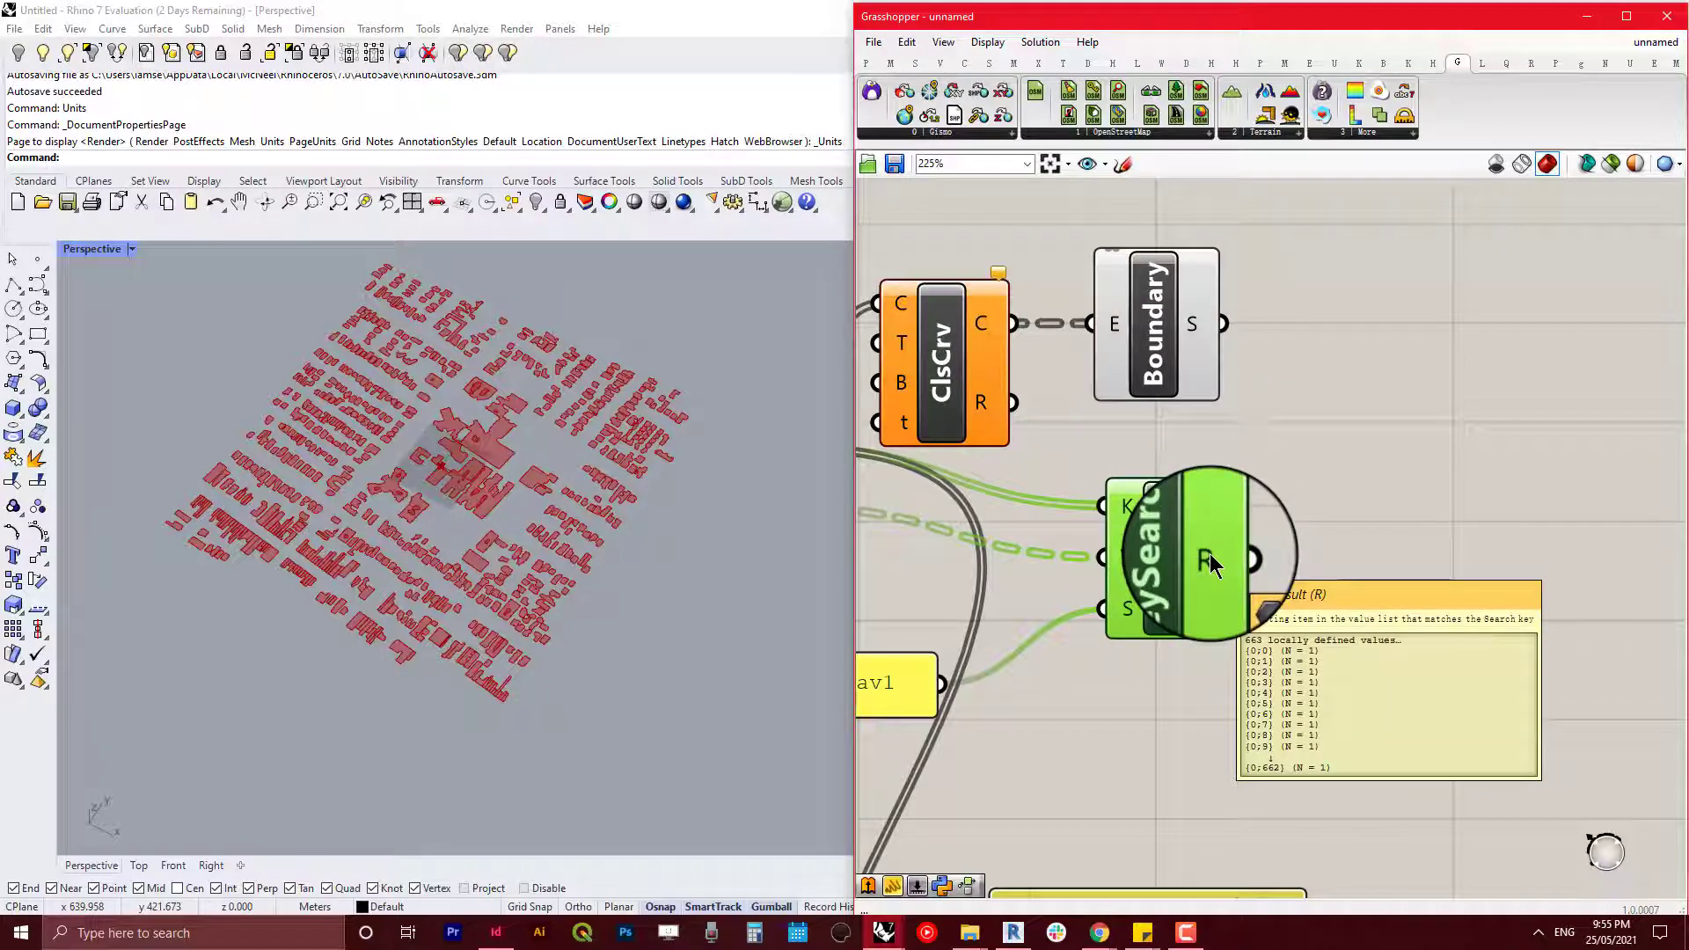
double_click(1359, 431)
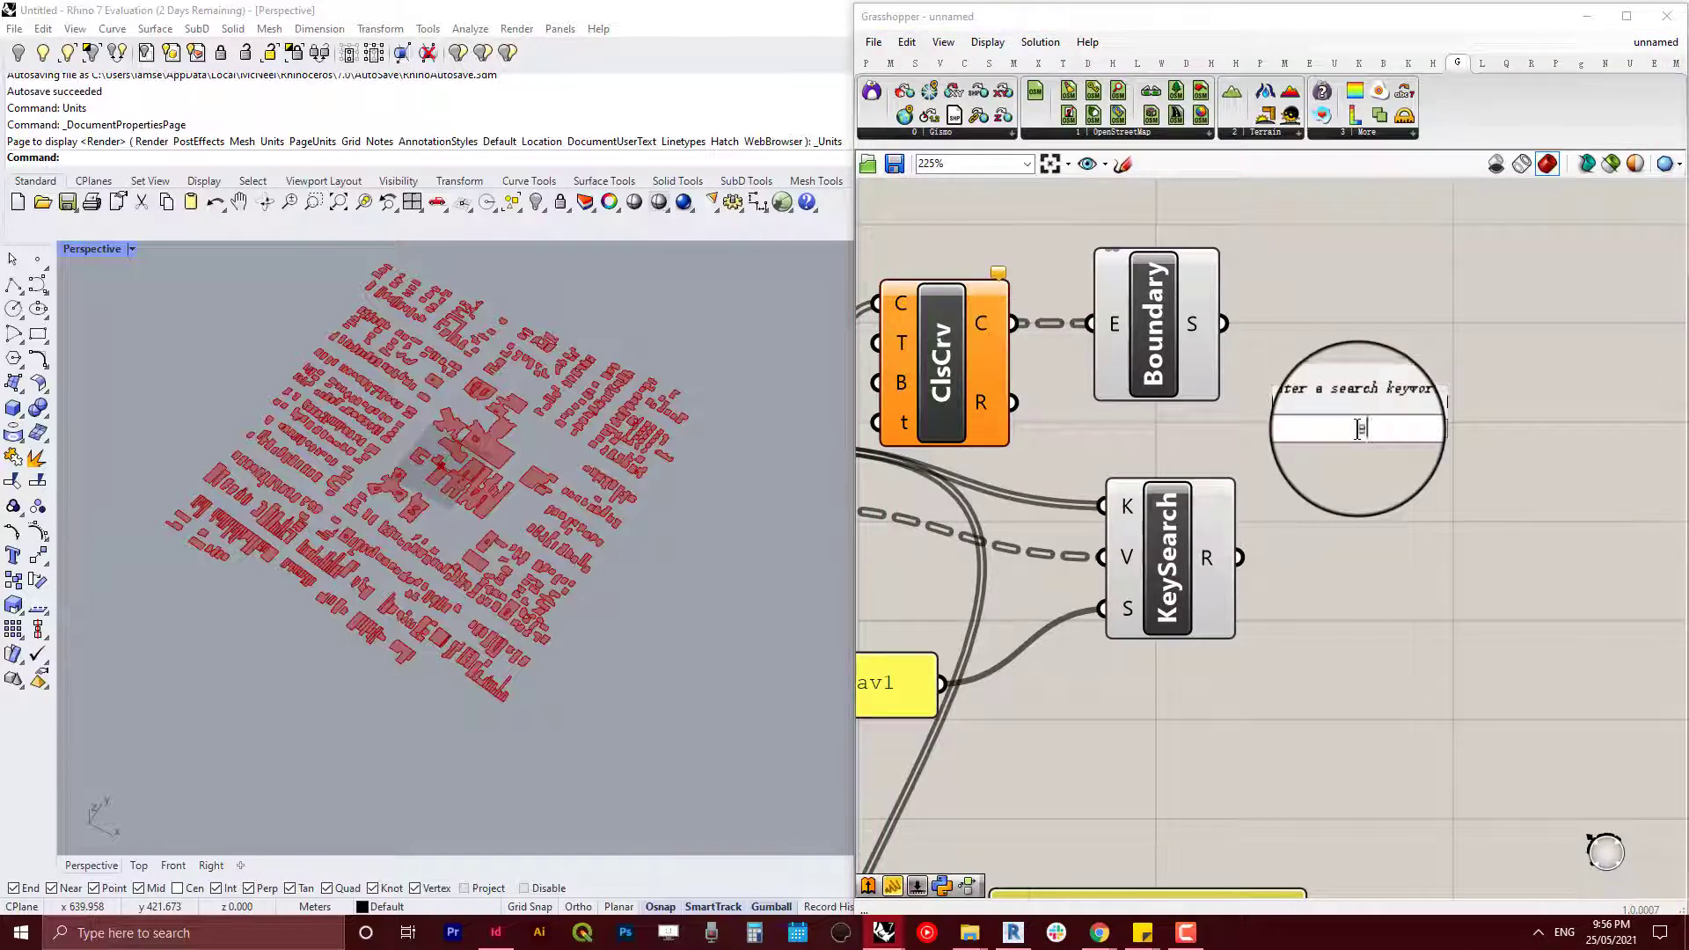
type("extu")
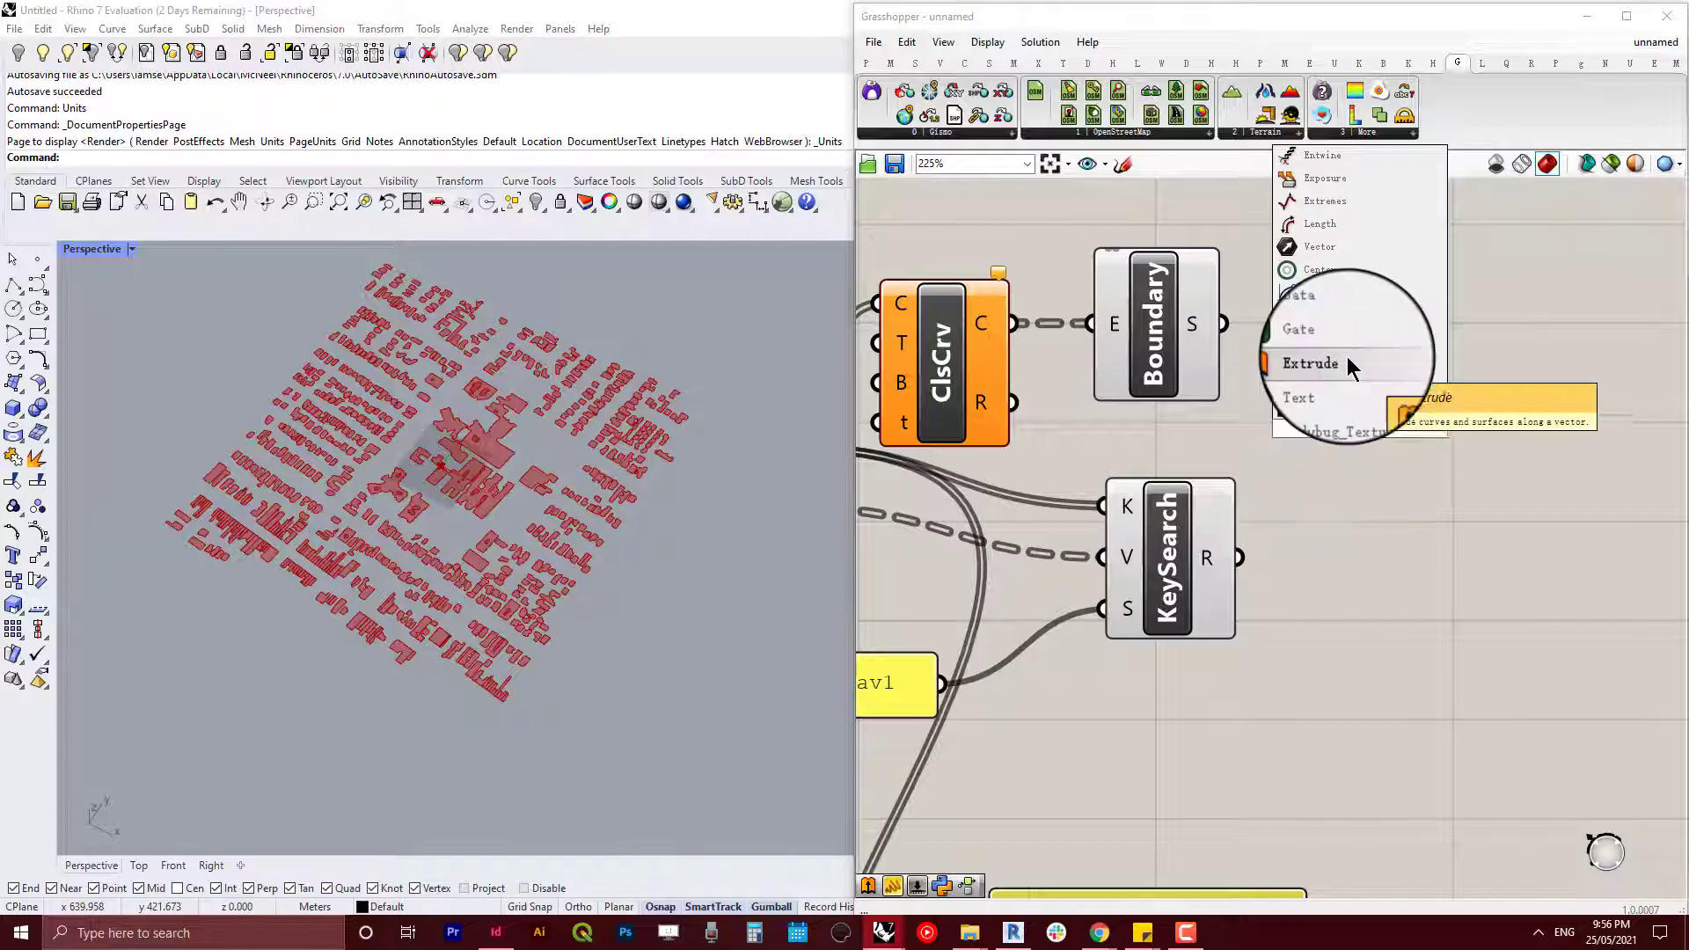
left_click(1350, 364)
left_click_drag(1352, 457, 1457, 396)
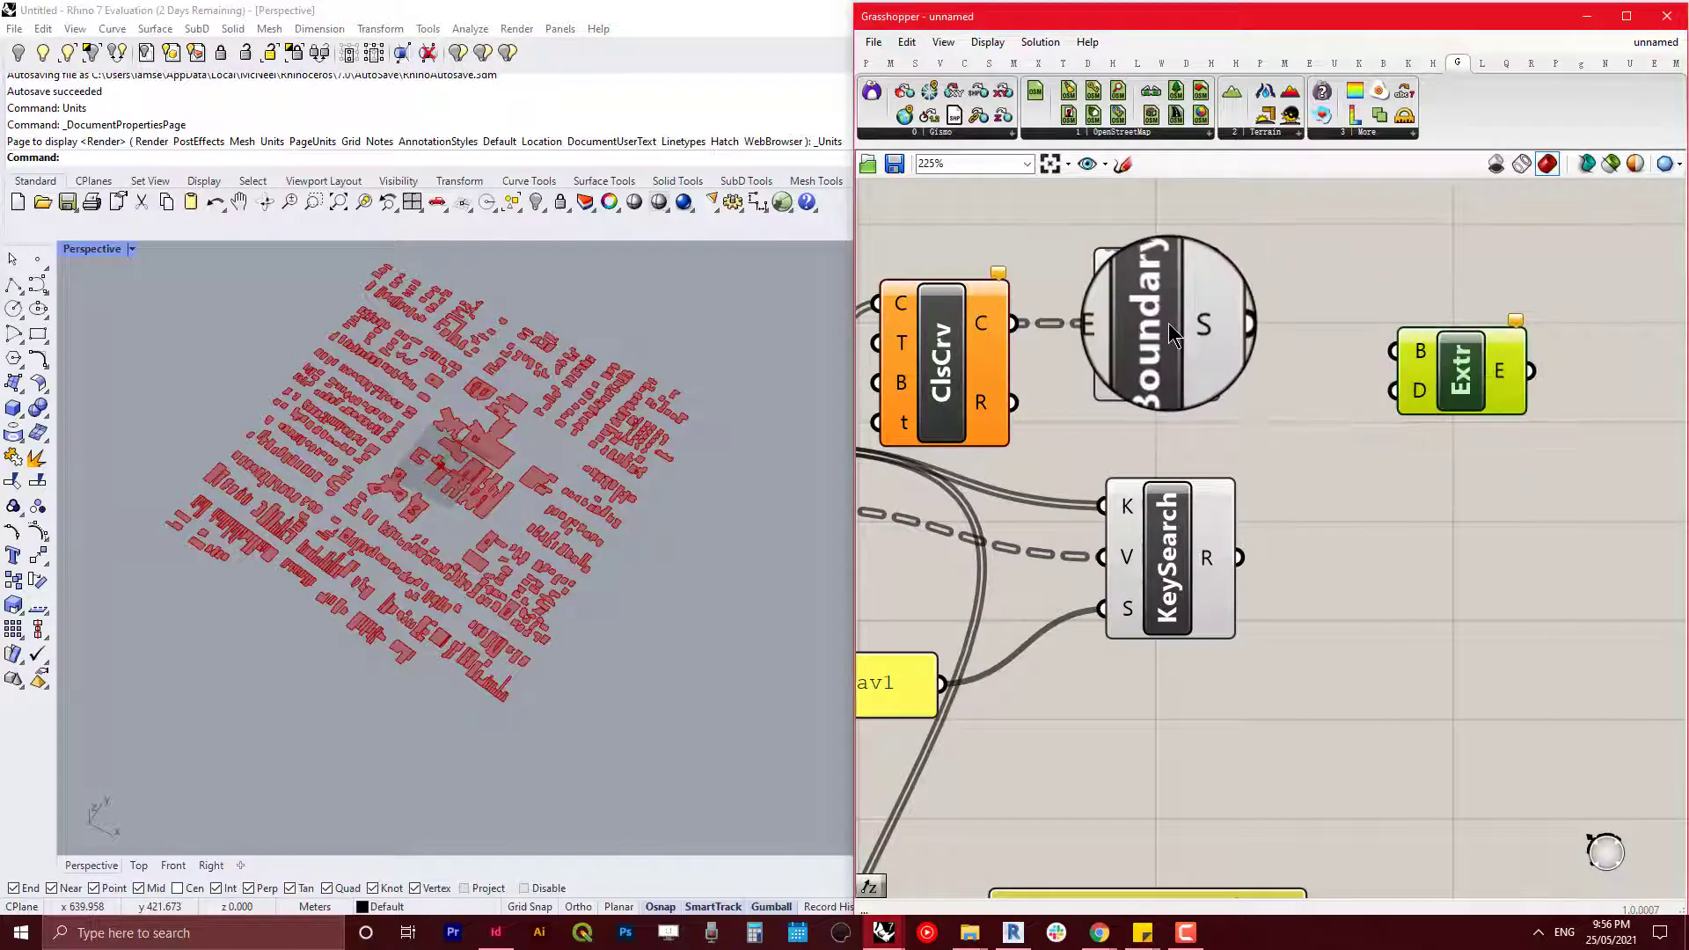
left_click_drag(1178, 321, 1243, 325)
Step: Add a Unit Z component after KeySearch, wiring KeySearch's R output into F and its V output into Extrude's D input
left_click(1350, 533)
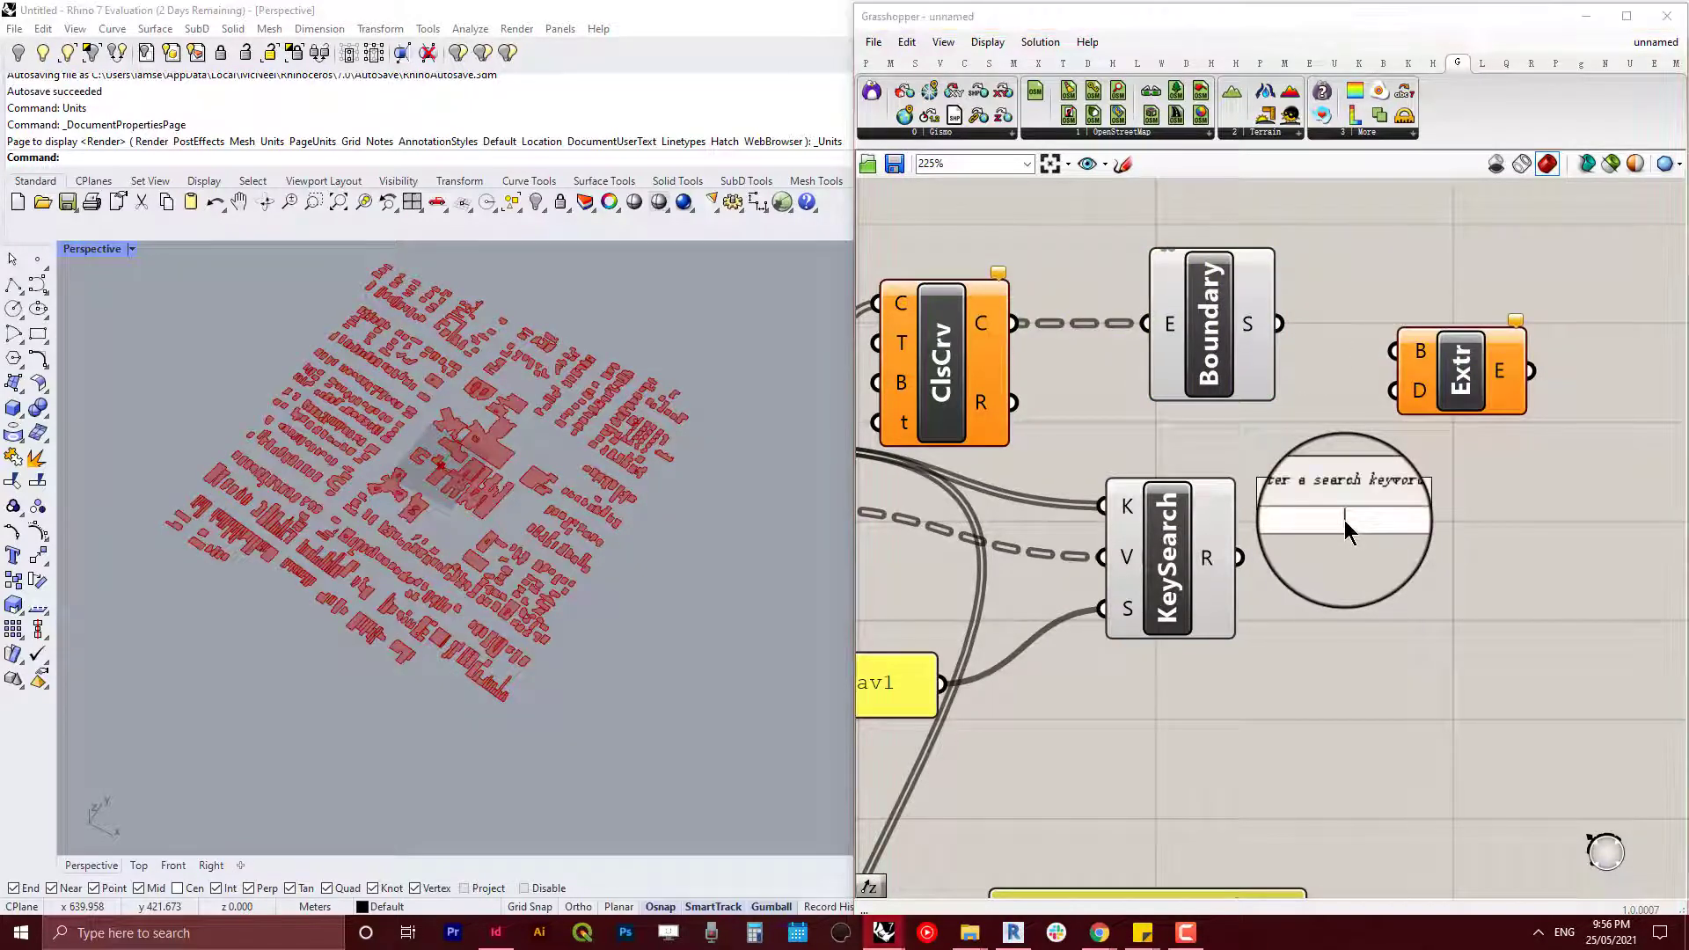
type("z")
key("Return")
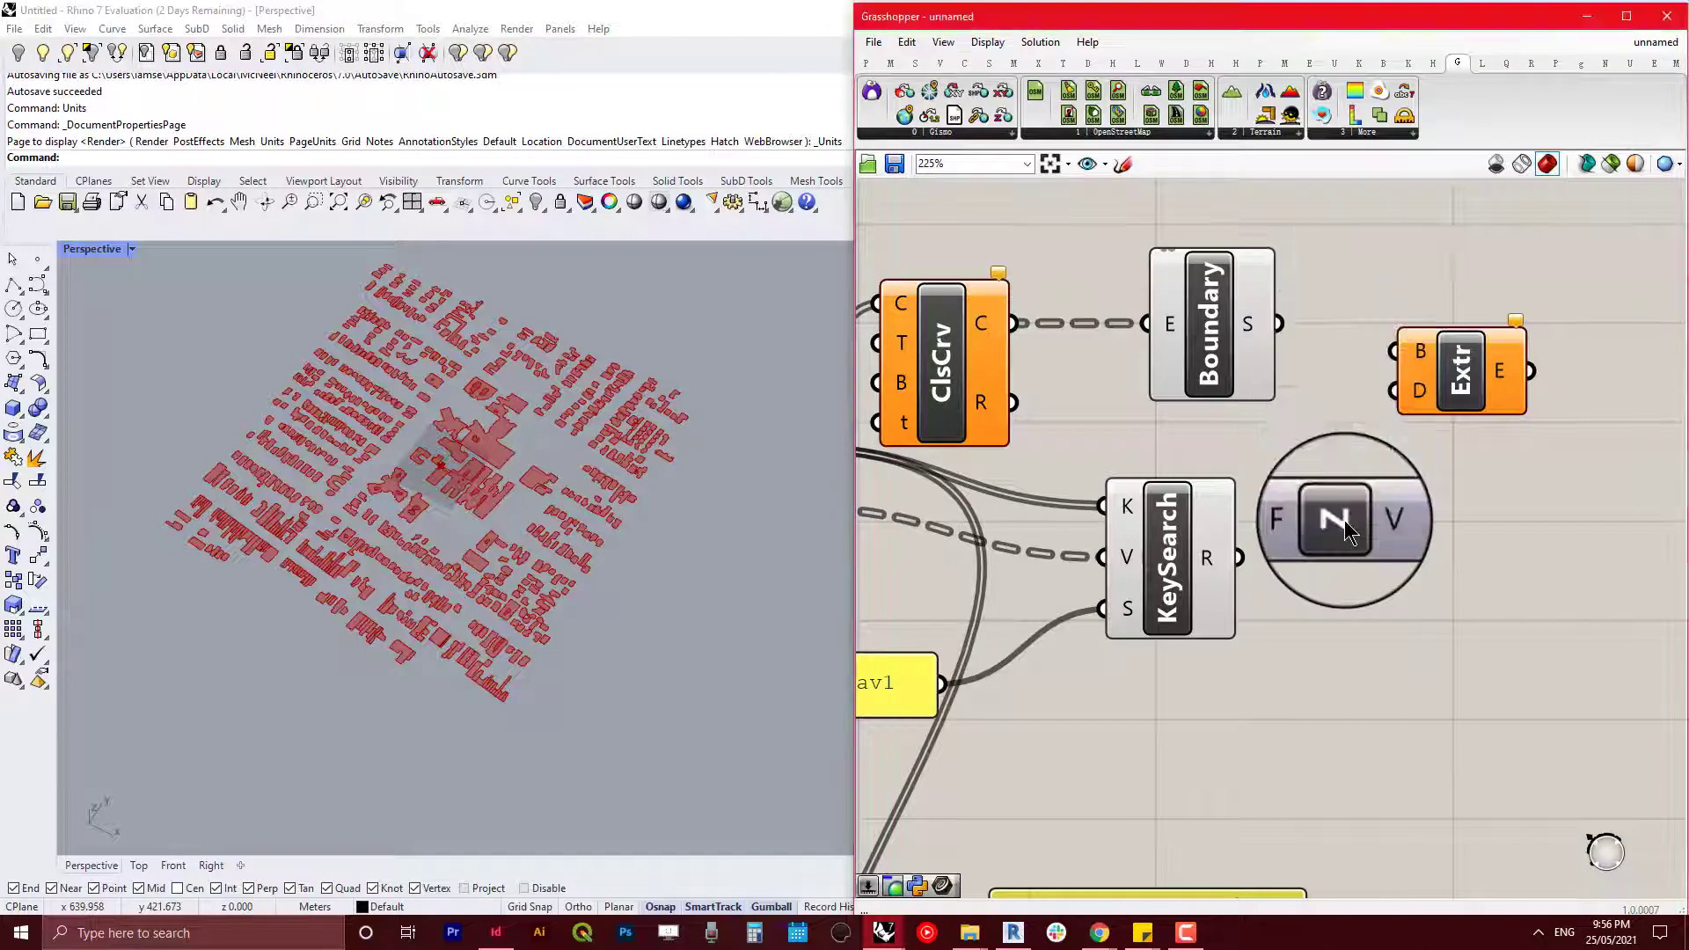
left_click_drag(1409, 519, 1395, 389)
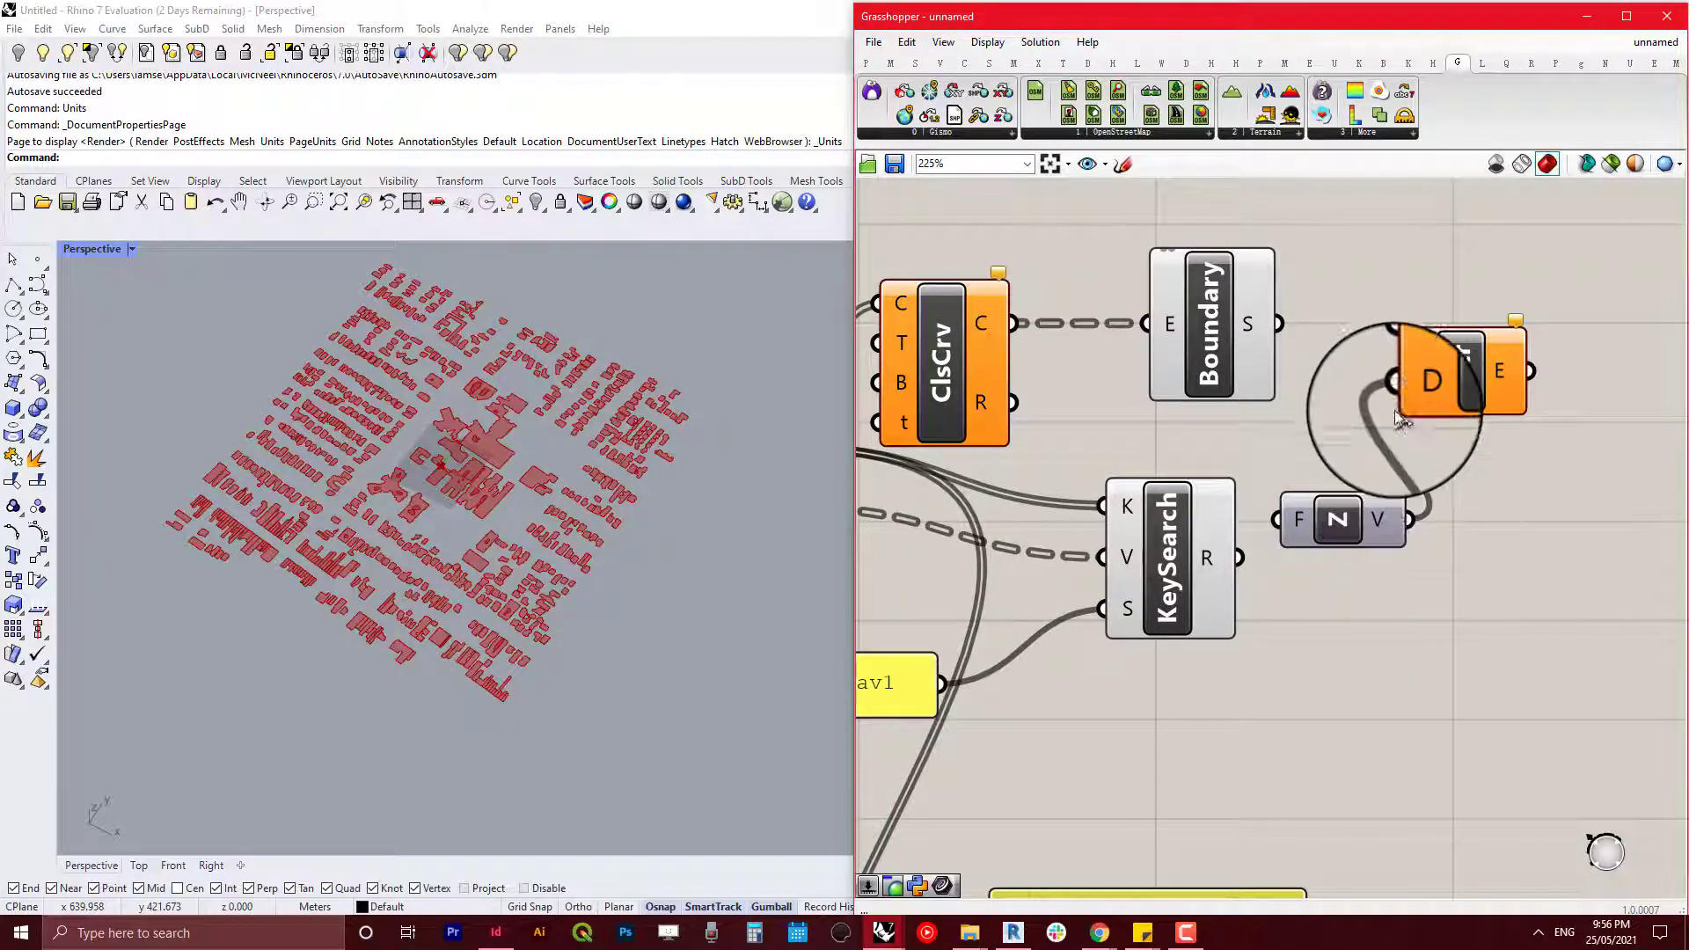
left_click_drag(1253, 558, 1291, 519)
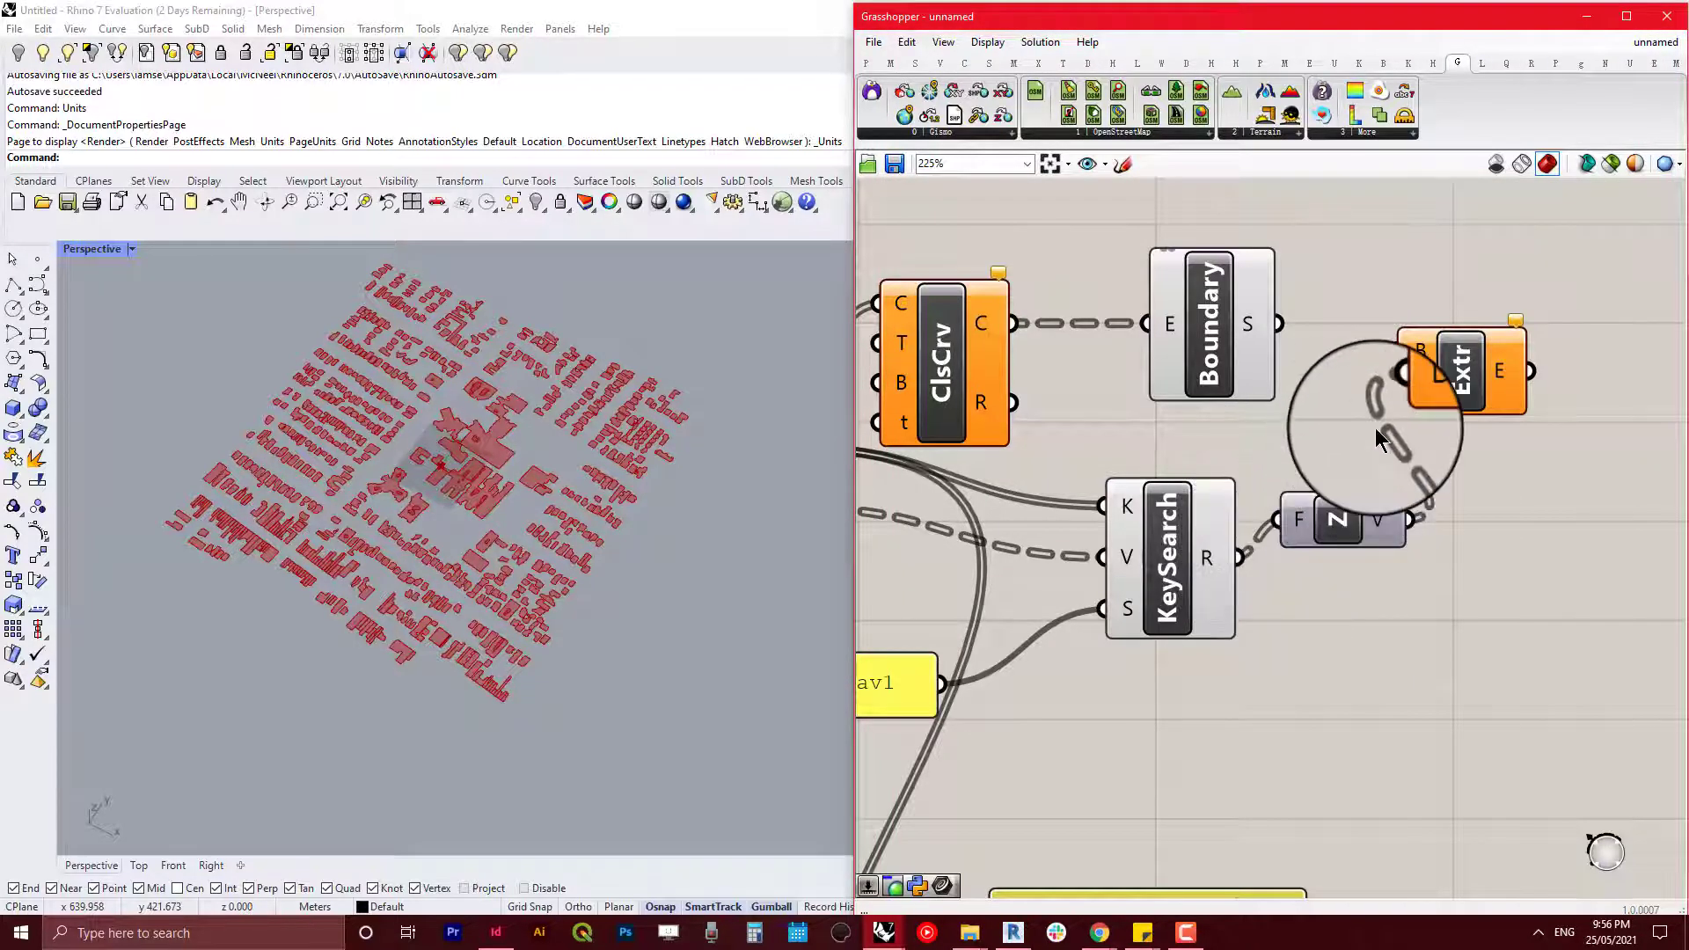
Step: Wire Boundary Surfaces' S output into Extrude's B input and line up the Extrude component
left_click_drag(1280, 326, 1395, 351)
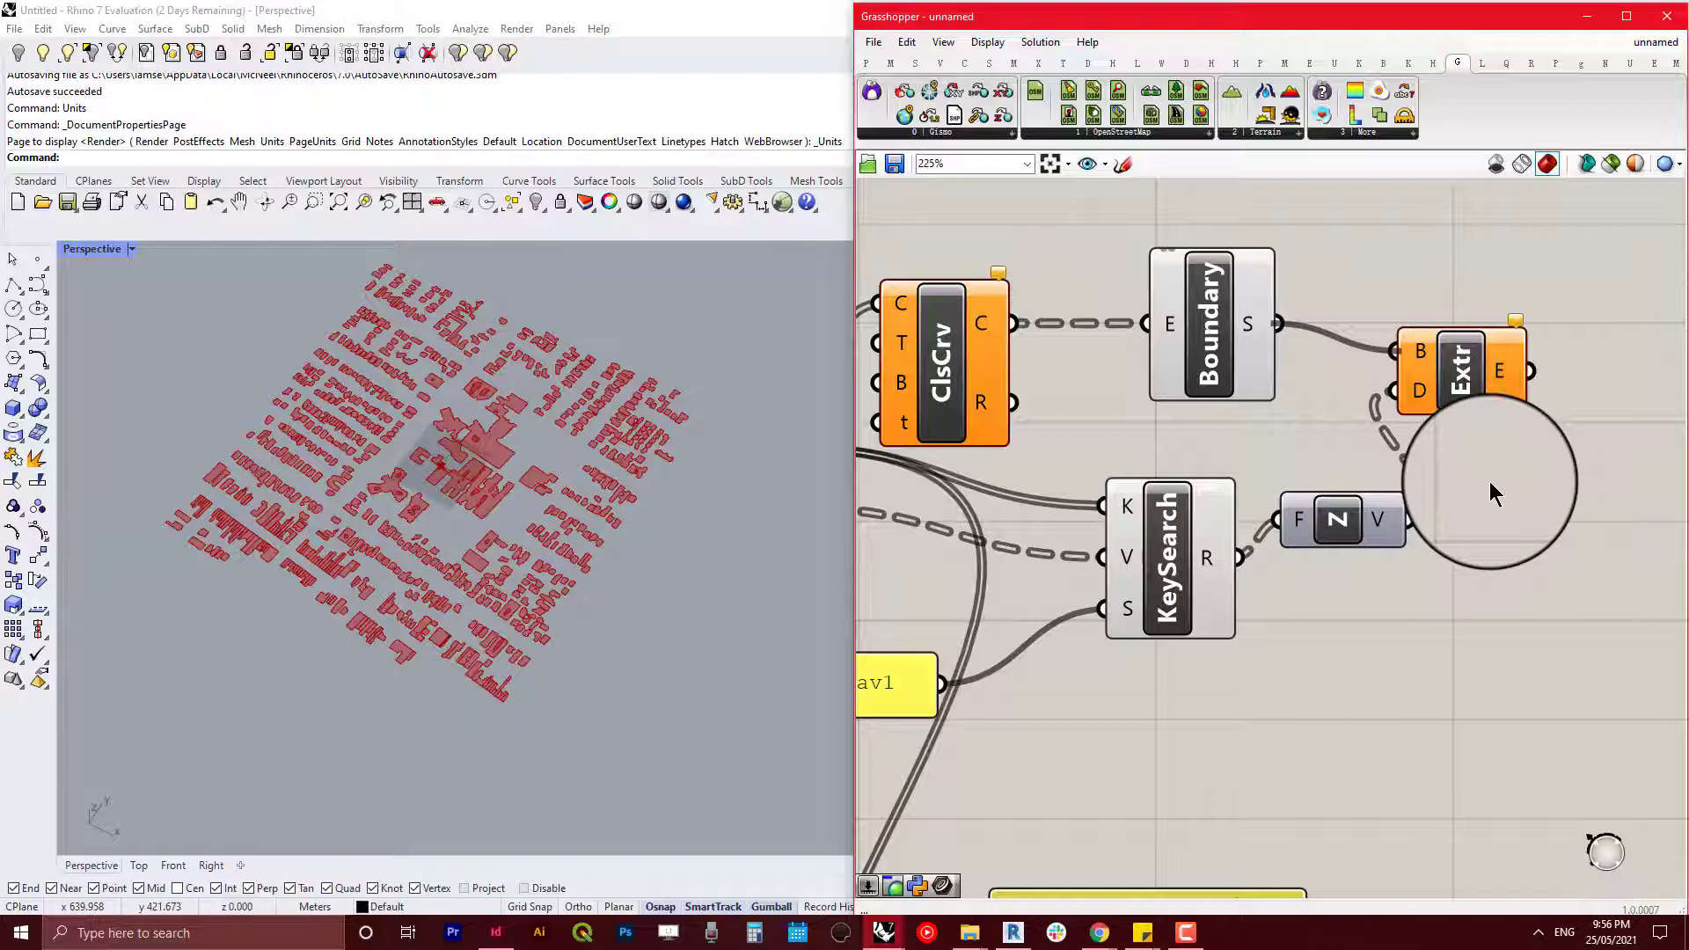
scroll(1491, 493, "down", 5)
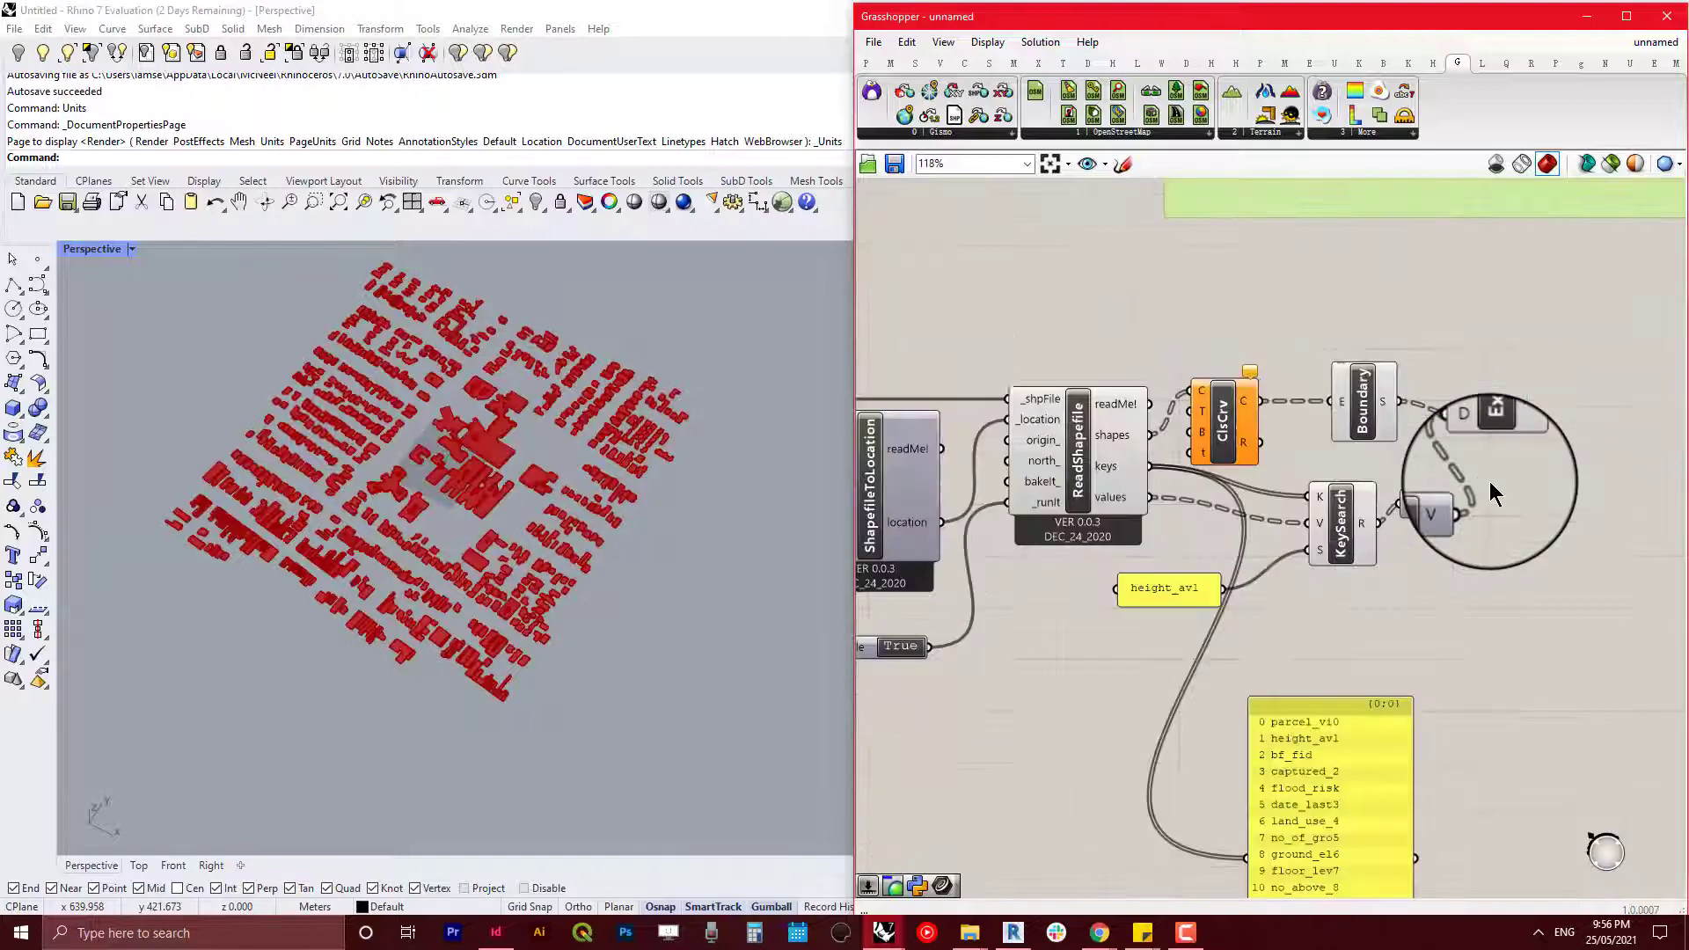
left_click(1370, 466)
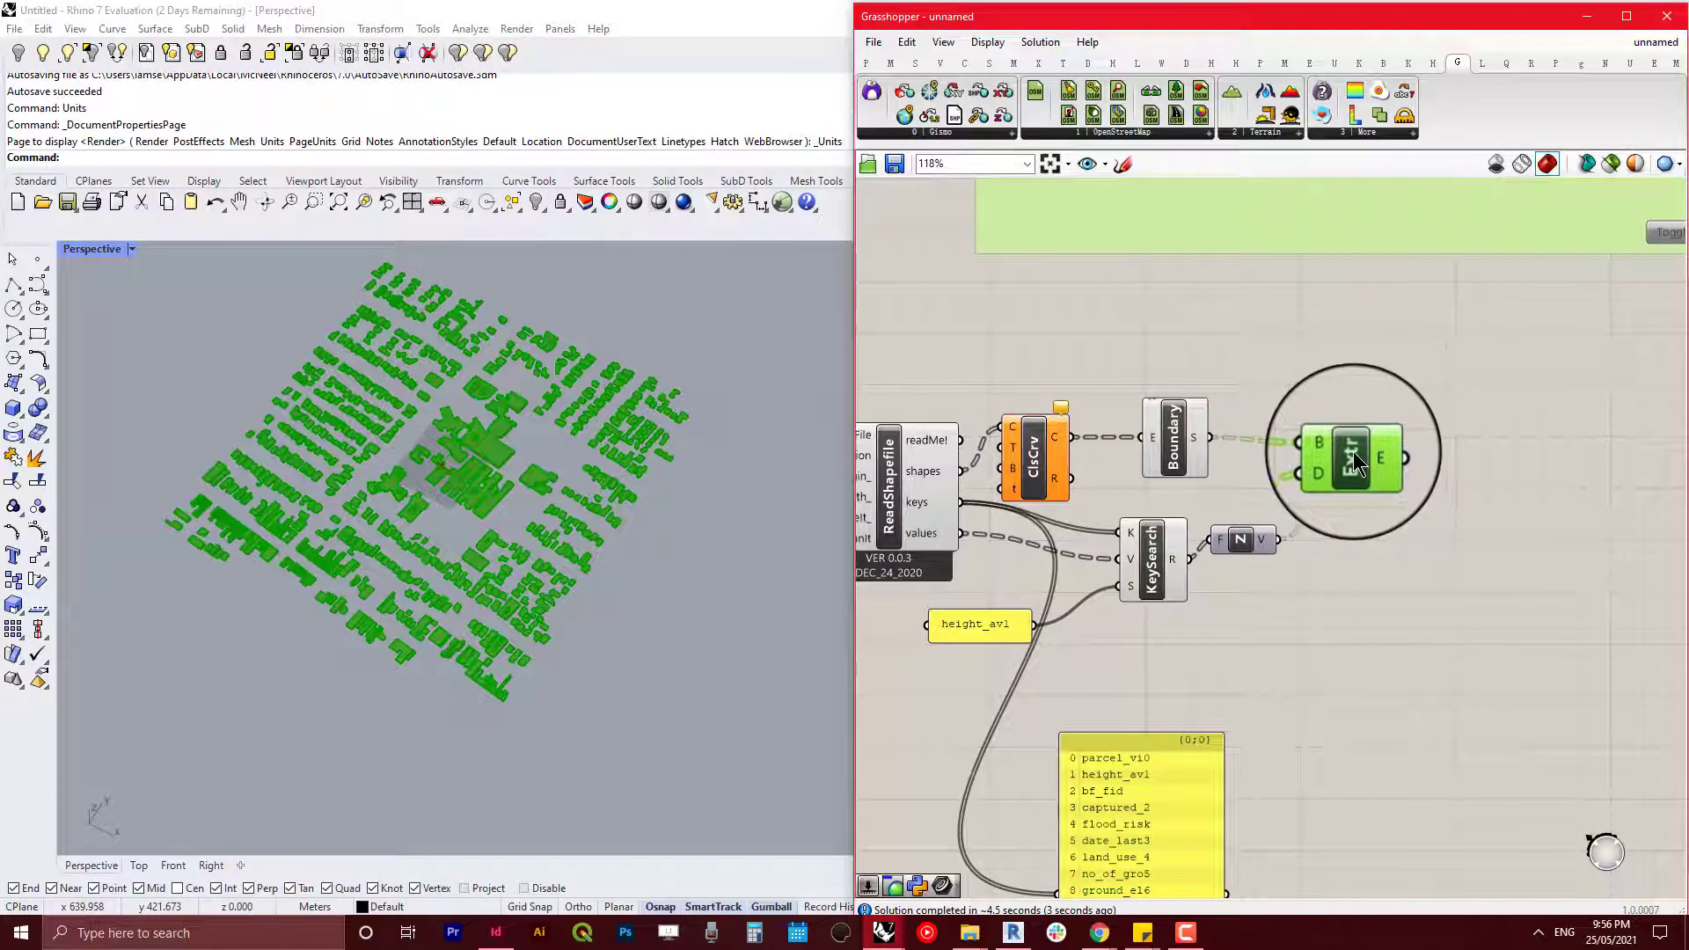
left_click(1385, 529)
Step: Examine the extruded building heights up close in Rhino's Perspective view and highlight the geometry produced by Extrude
scroll(438, 459, "up", 4)
right_click_drag(426, 466, 596, 343)
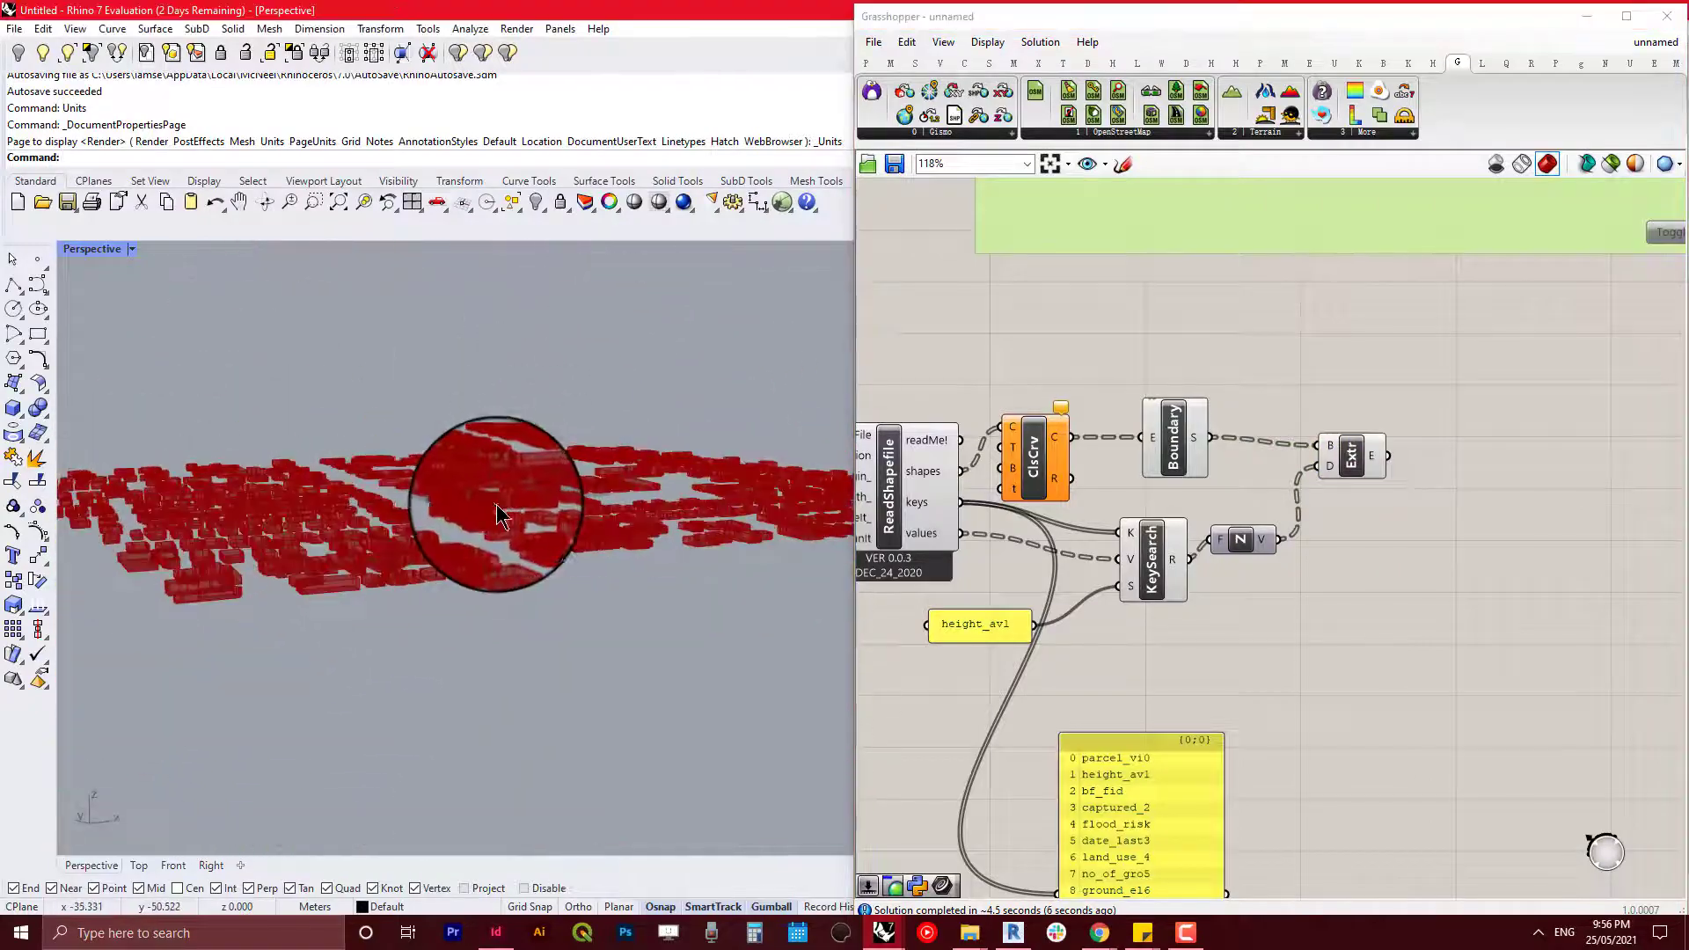
scroll(496, 505, "up", 4)
right_click_drag(496, 505, 828, 537)
scroll(484, 506, "down", 5)
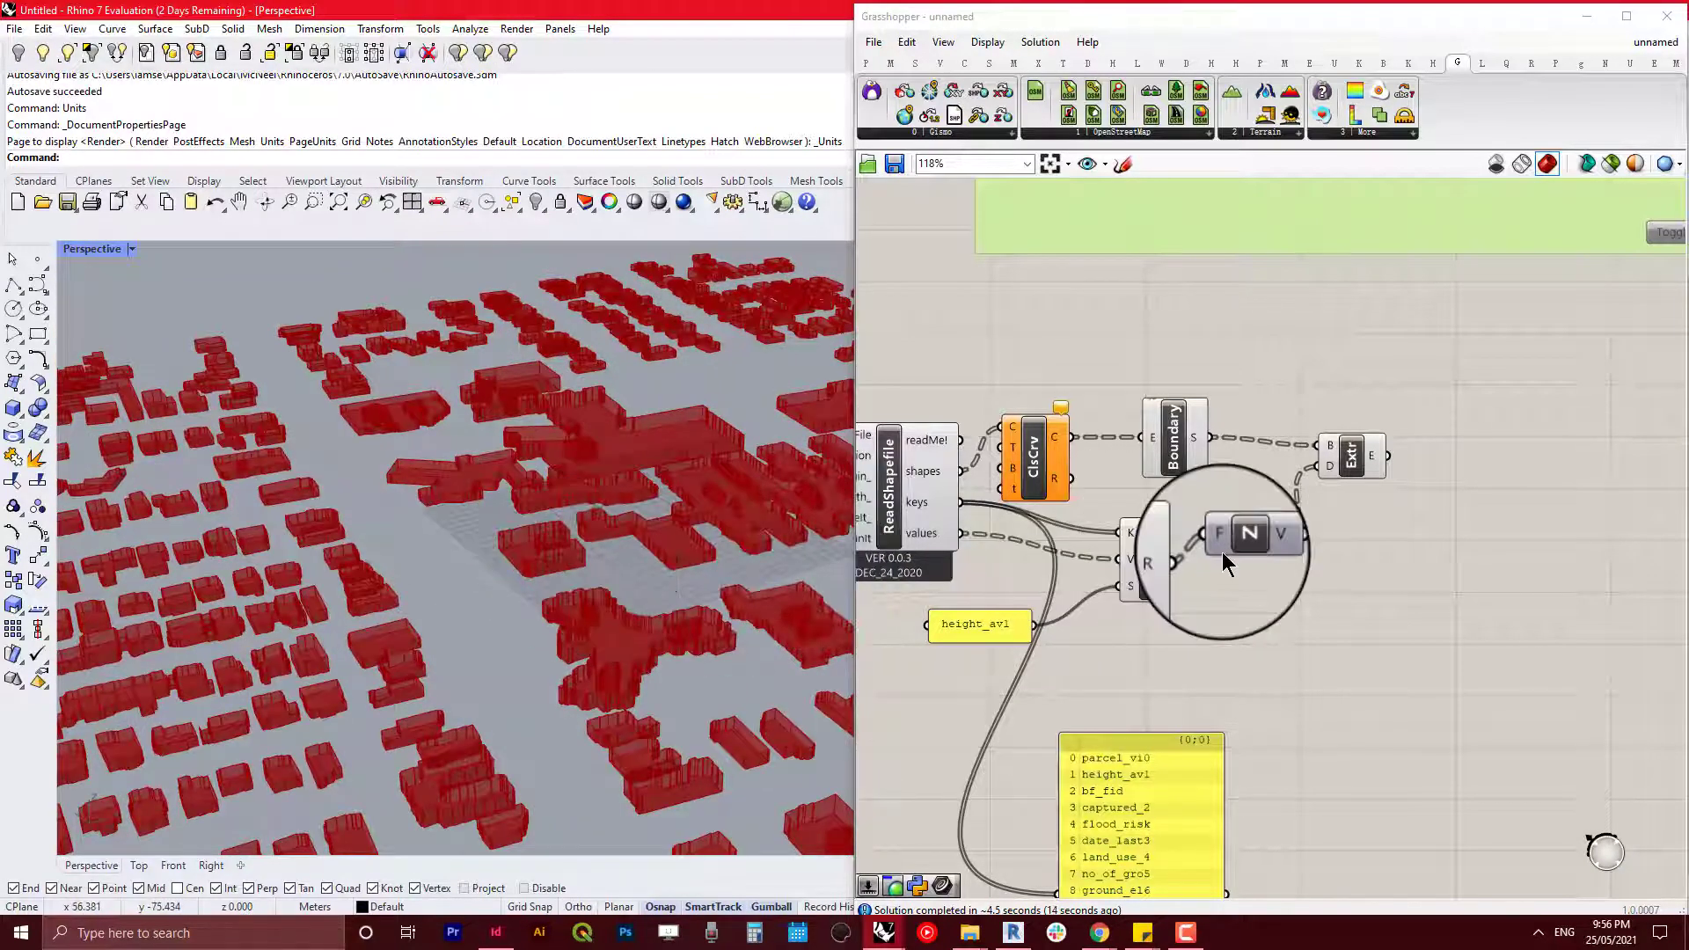
scroll(1240, 555, "down", 4)
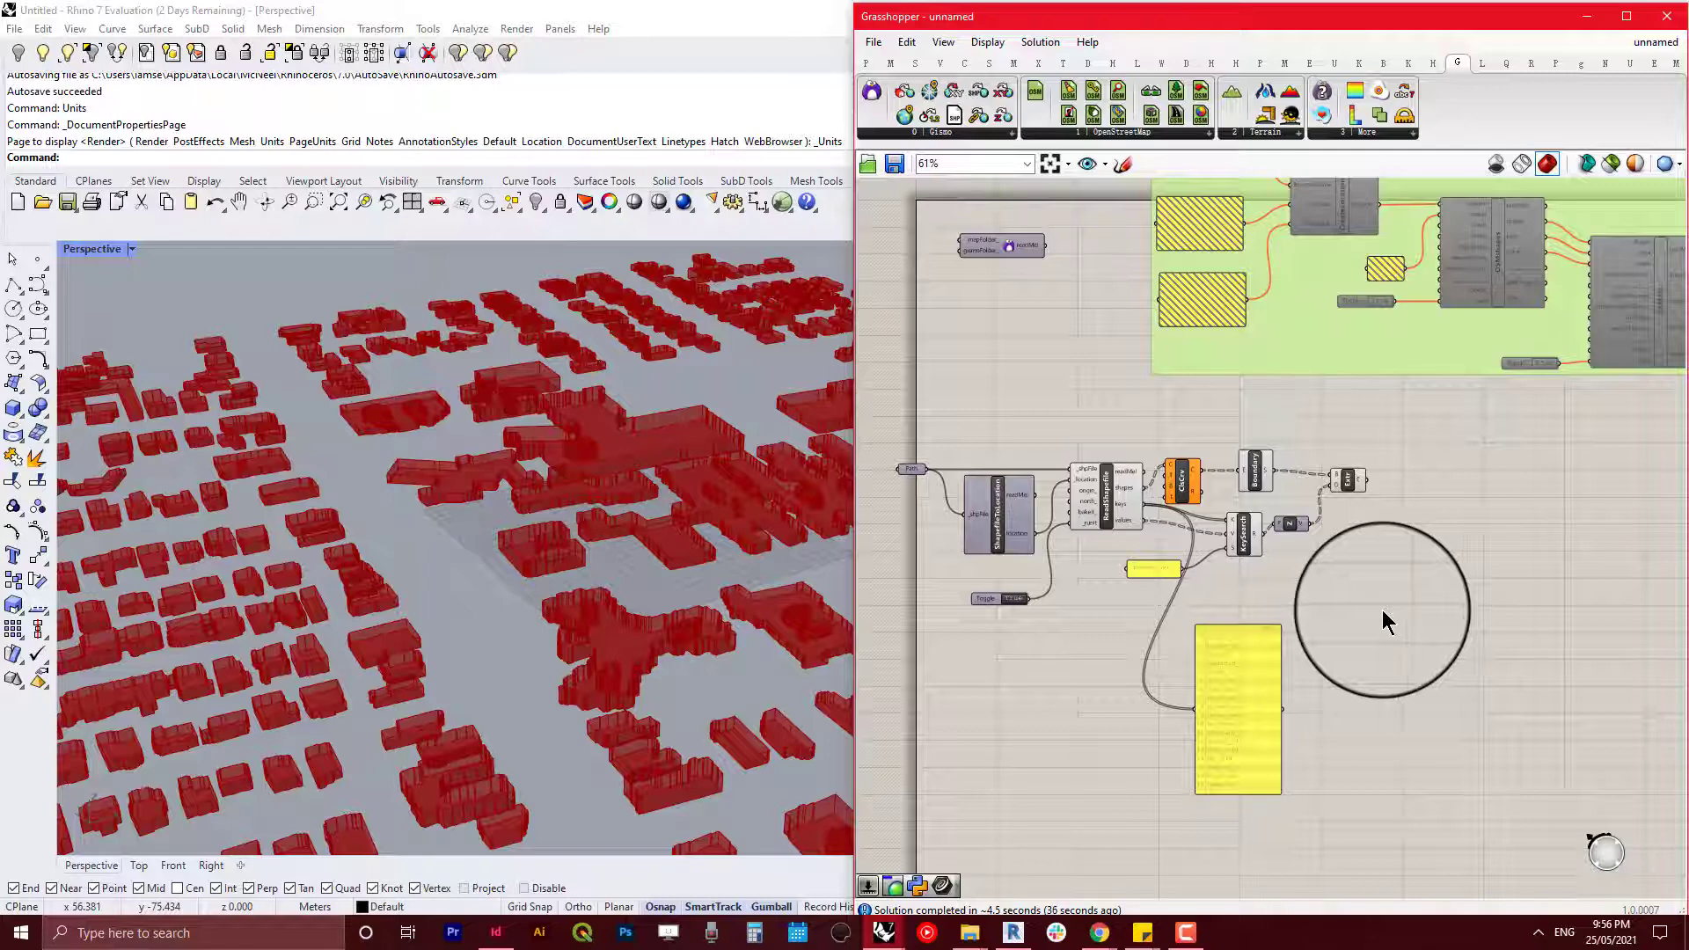
scroll(1386, 528, "up", 5)
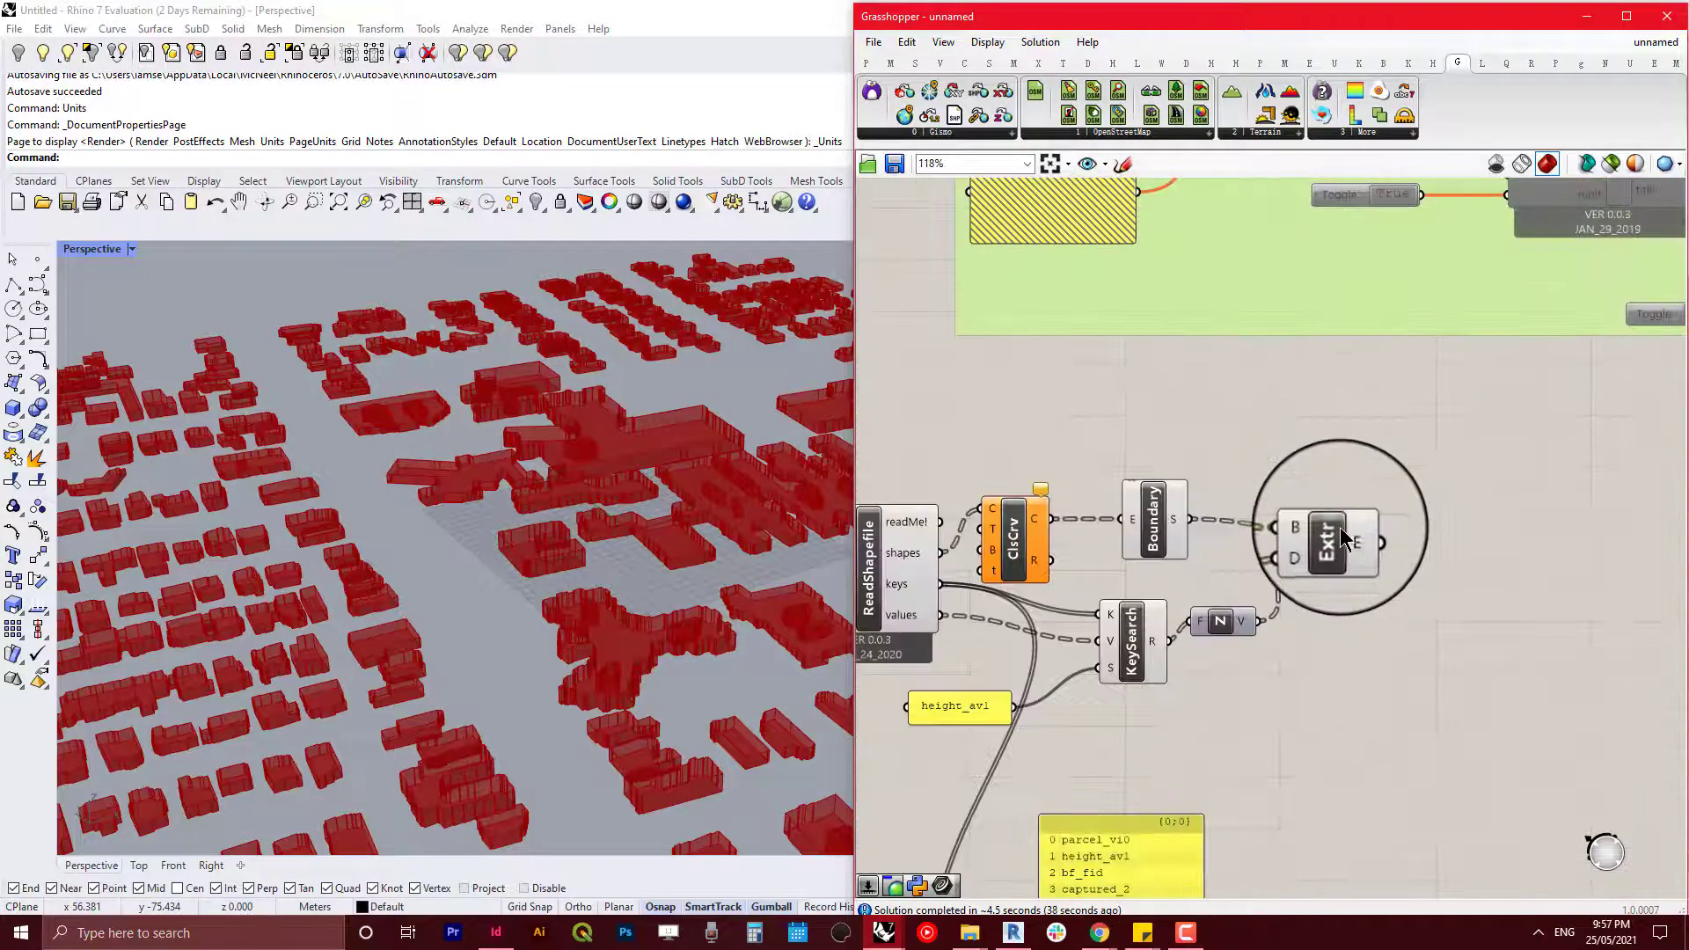
left_click(1337, 519)
scroll(1420, 515, "down", 5)
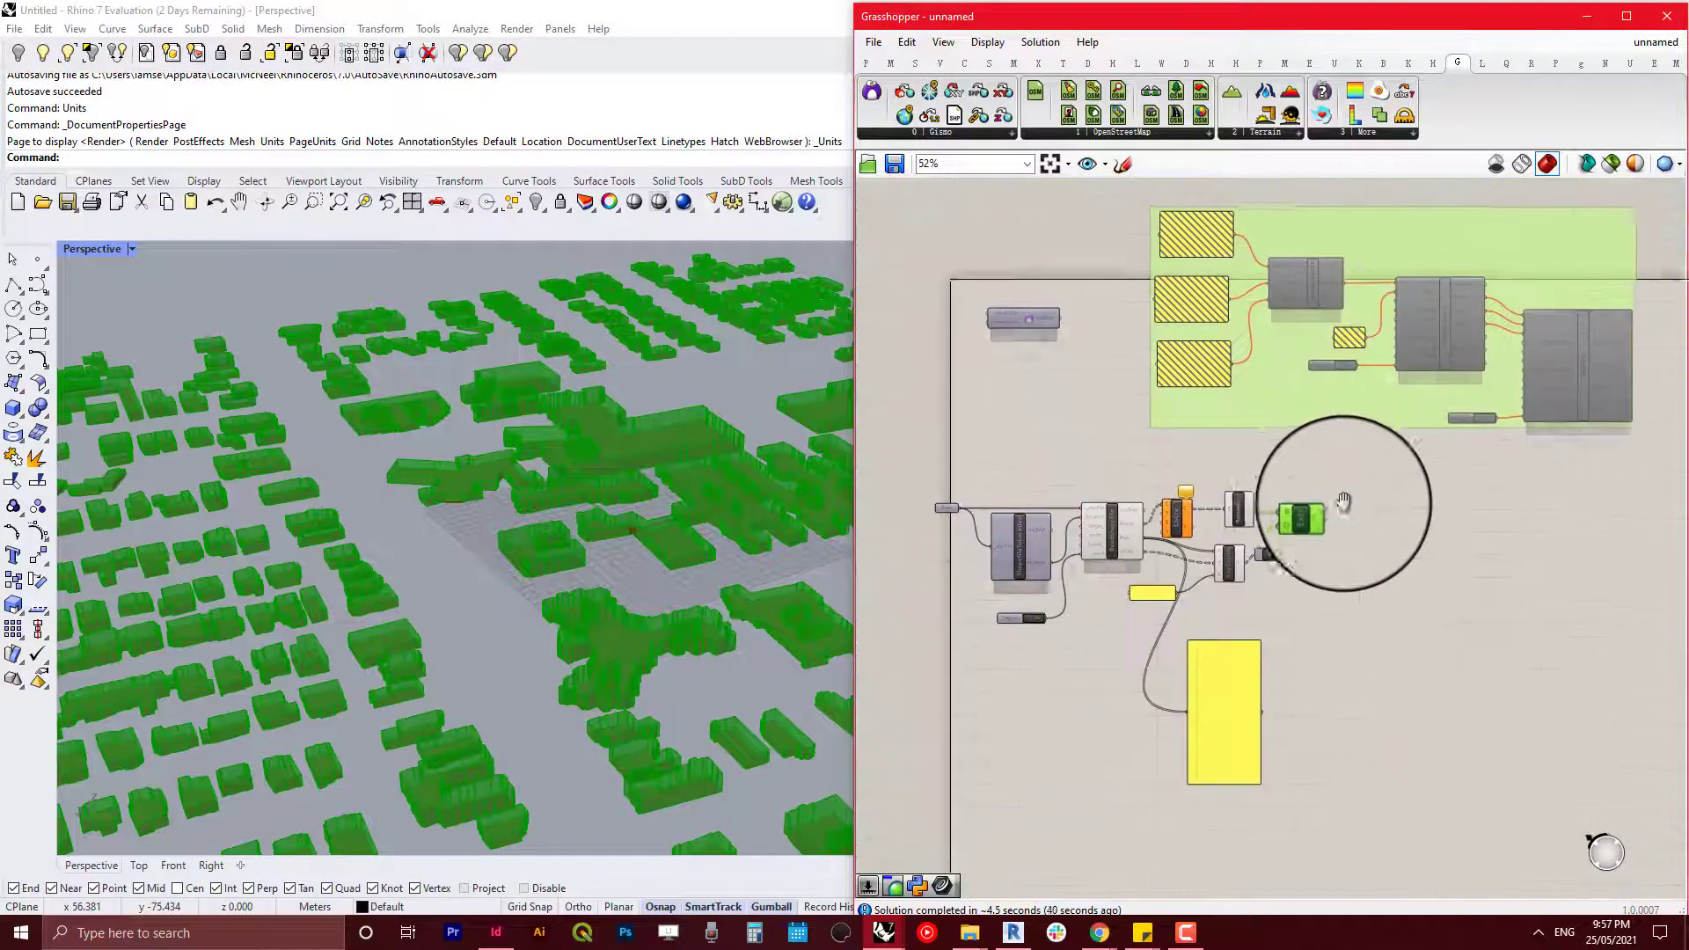
left_click(1126, 132)
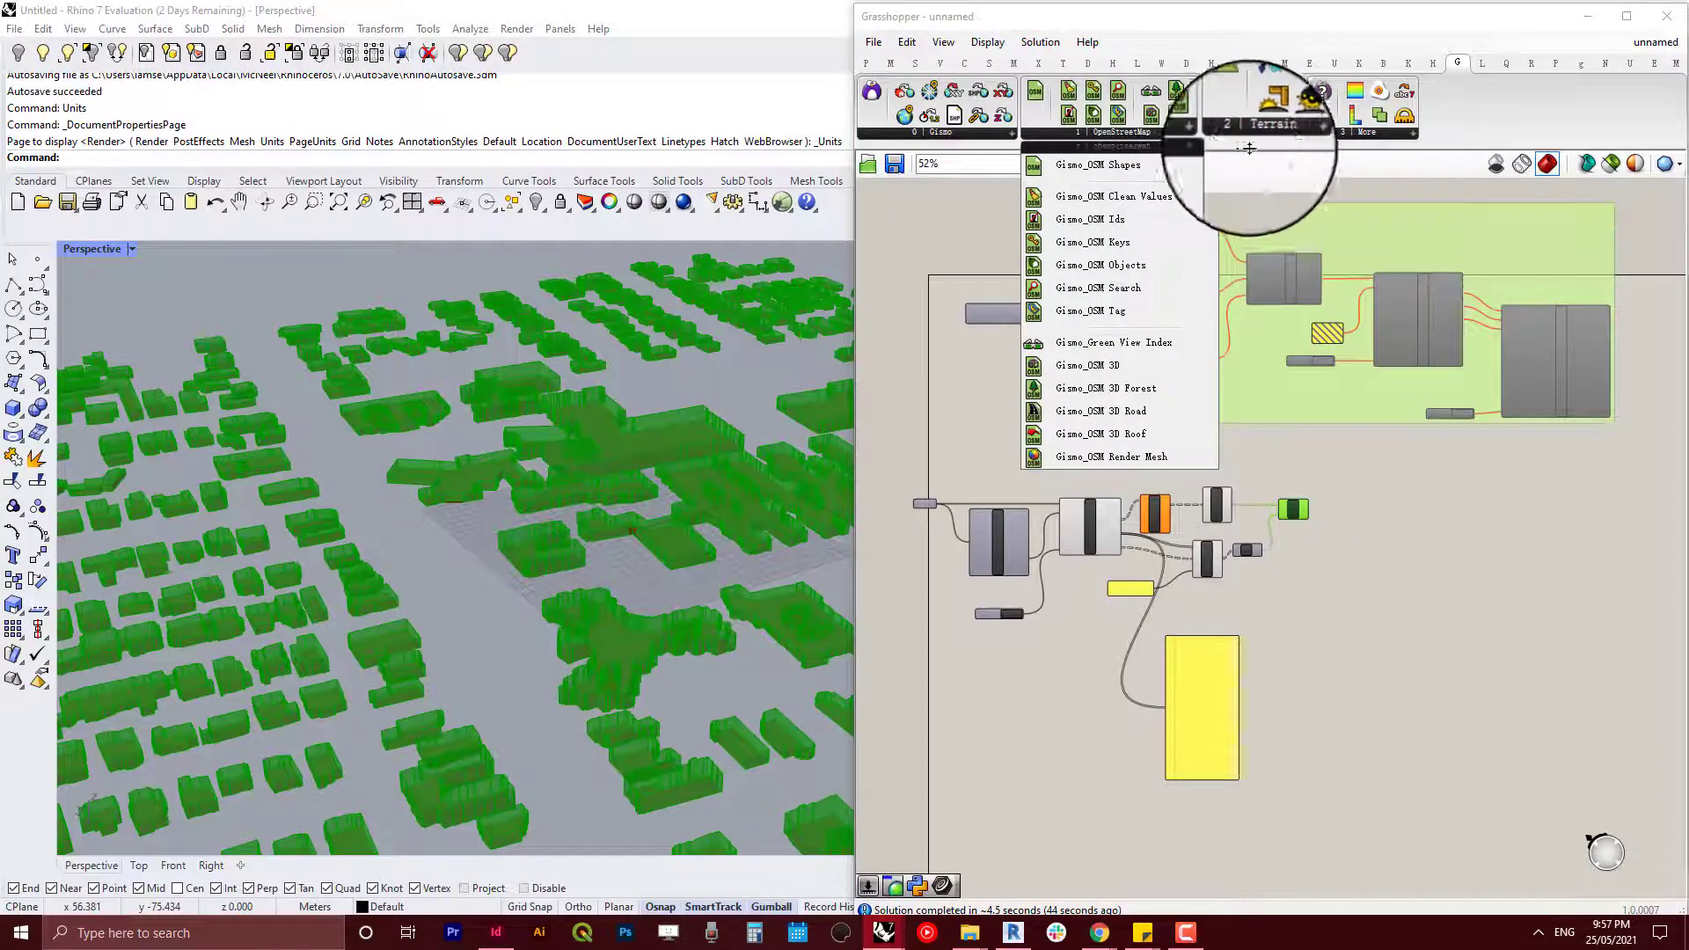
left_click(1282, 131)
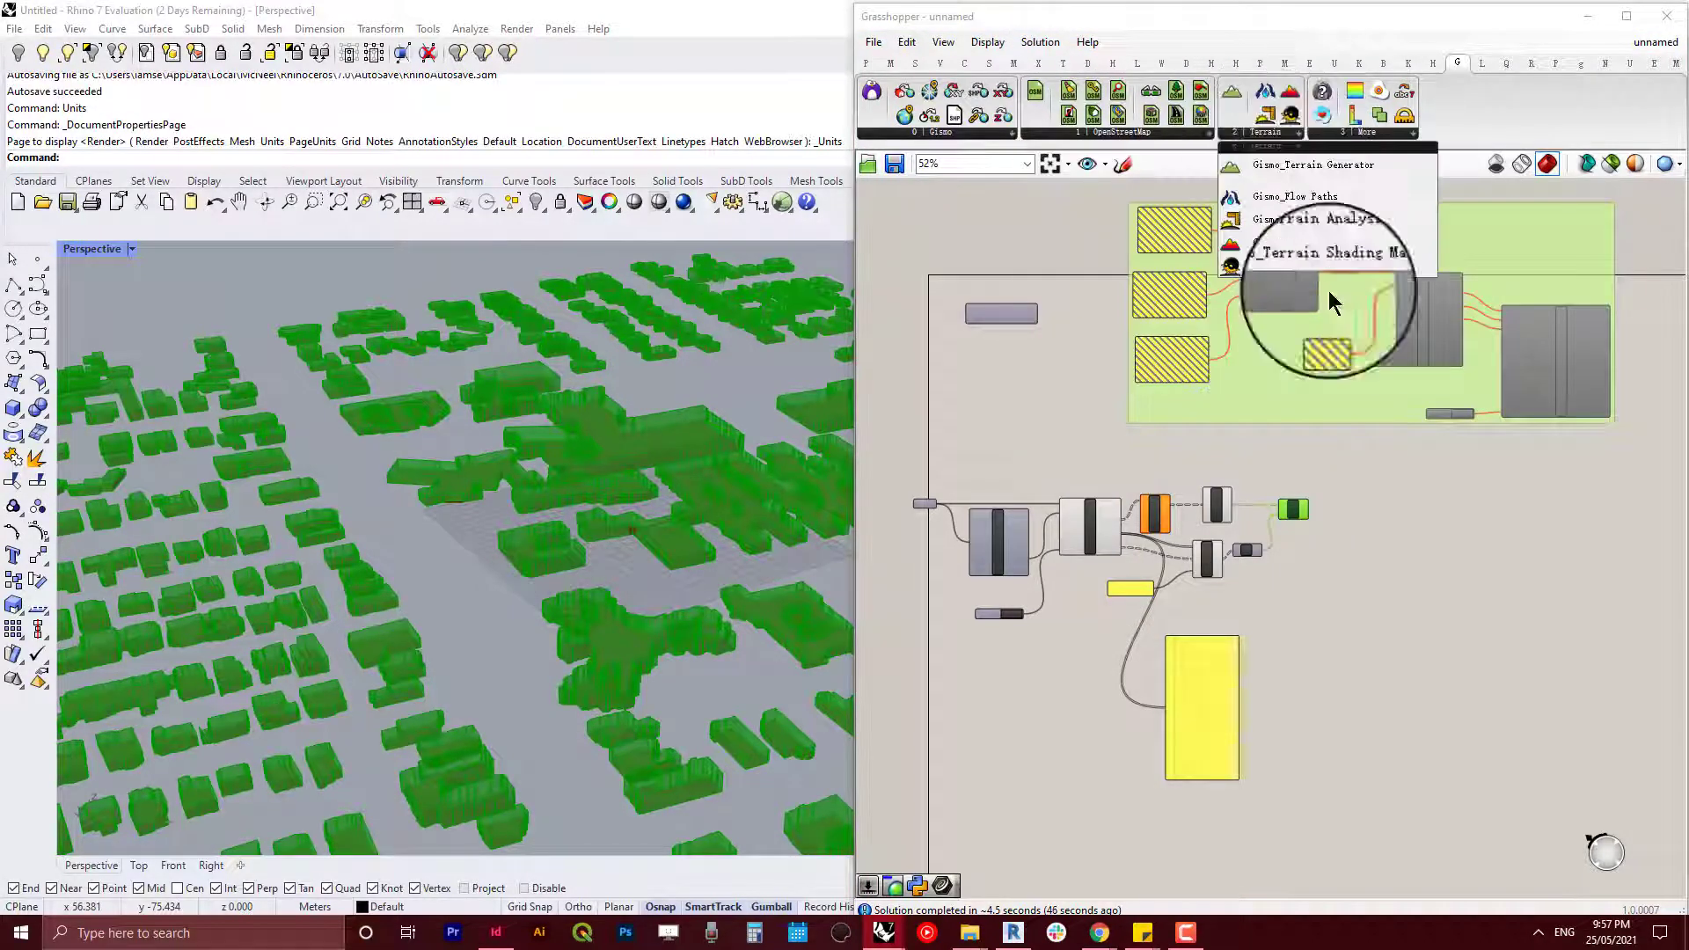
left_click(1330, 737)
Step: Switch to the AURIN Portal in Chrome, check the ground elevation column of the building footprints table, and return to Grasshopper
left_click(1107, 934)
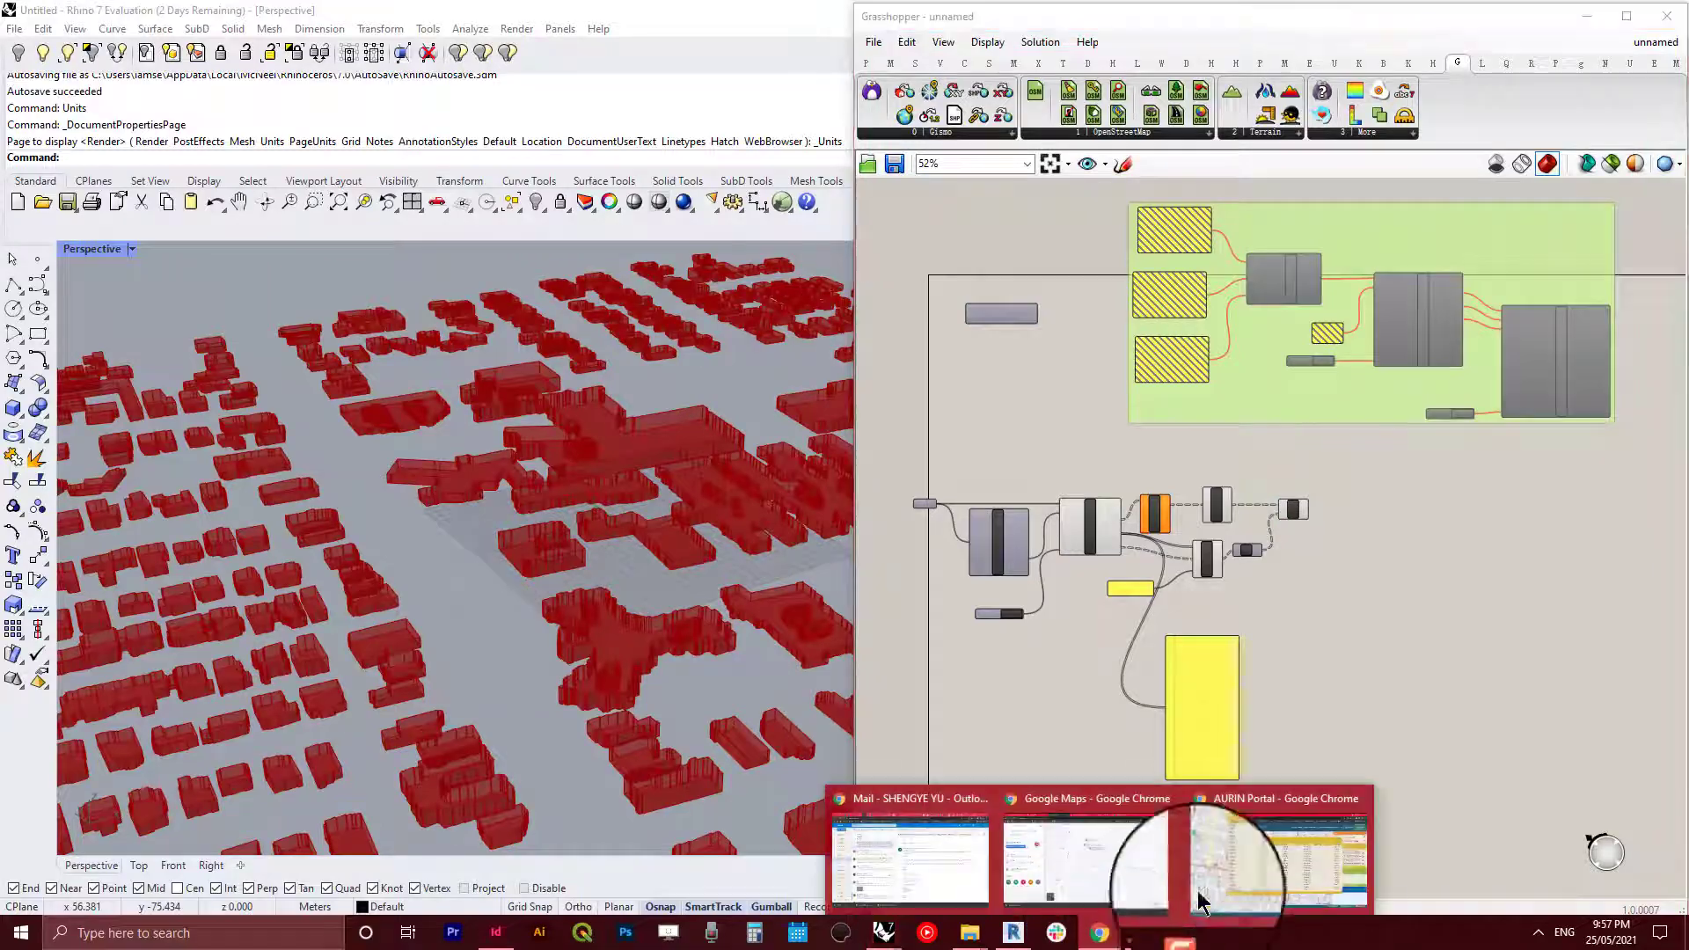
left_click(1236, 883)
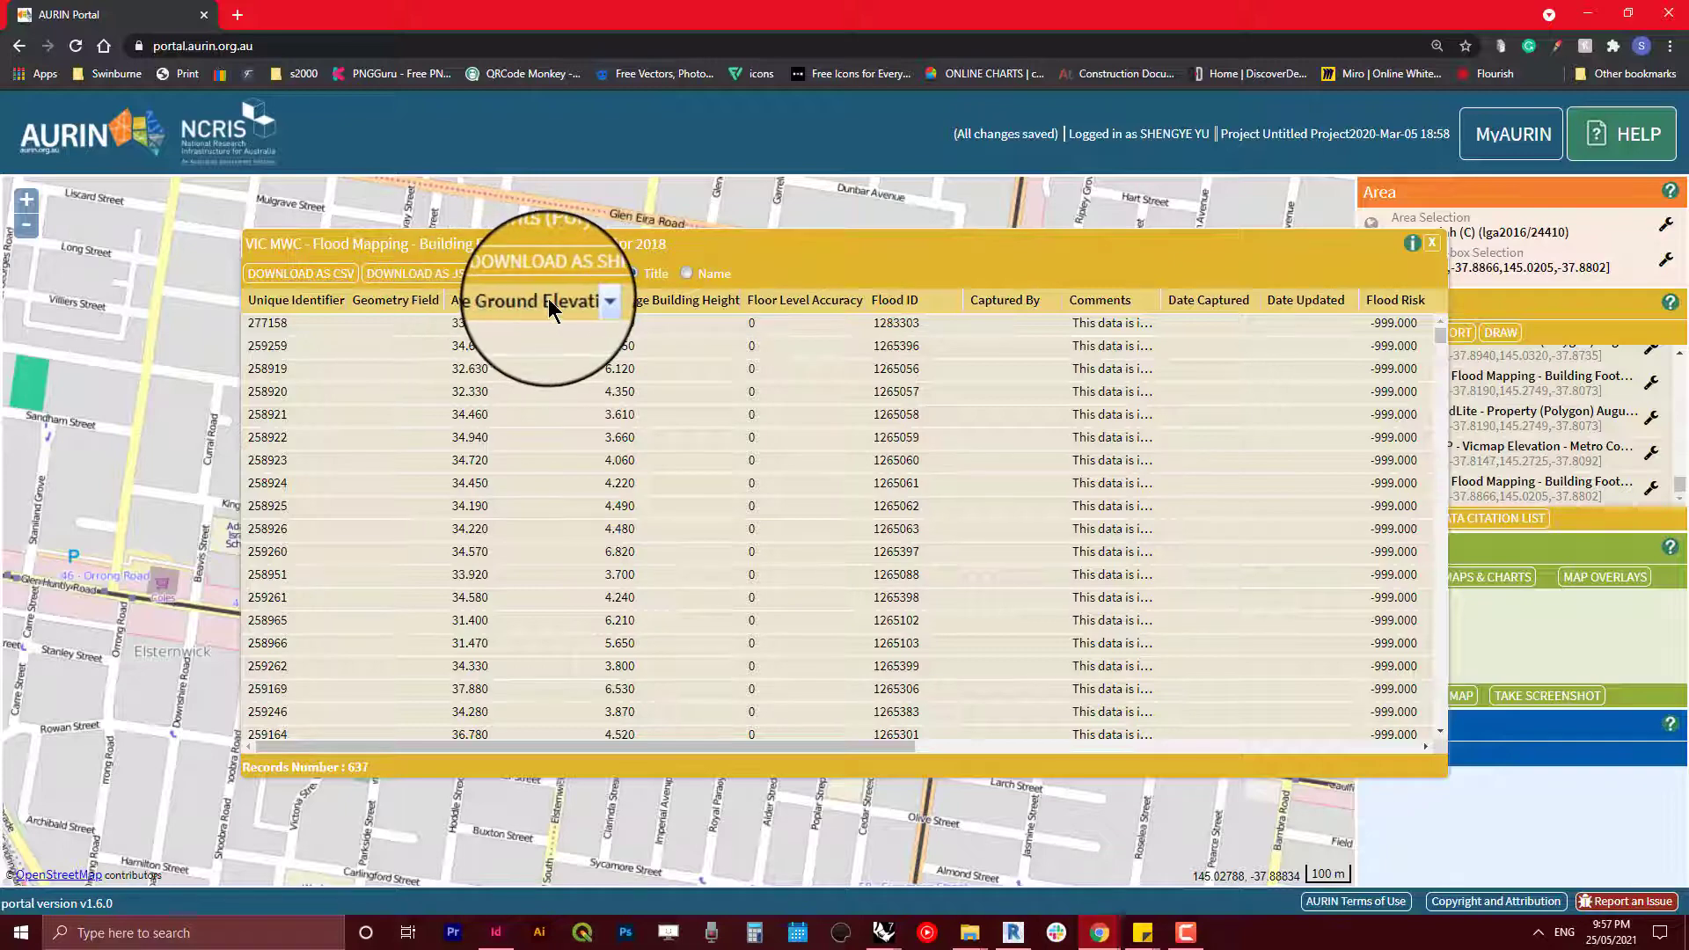
left_click(1588, 13)
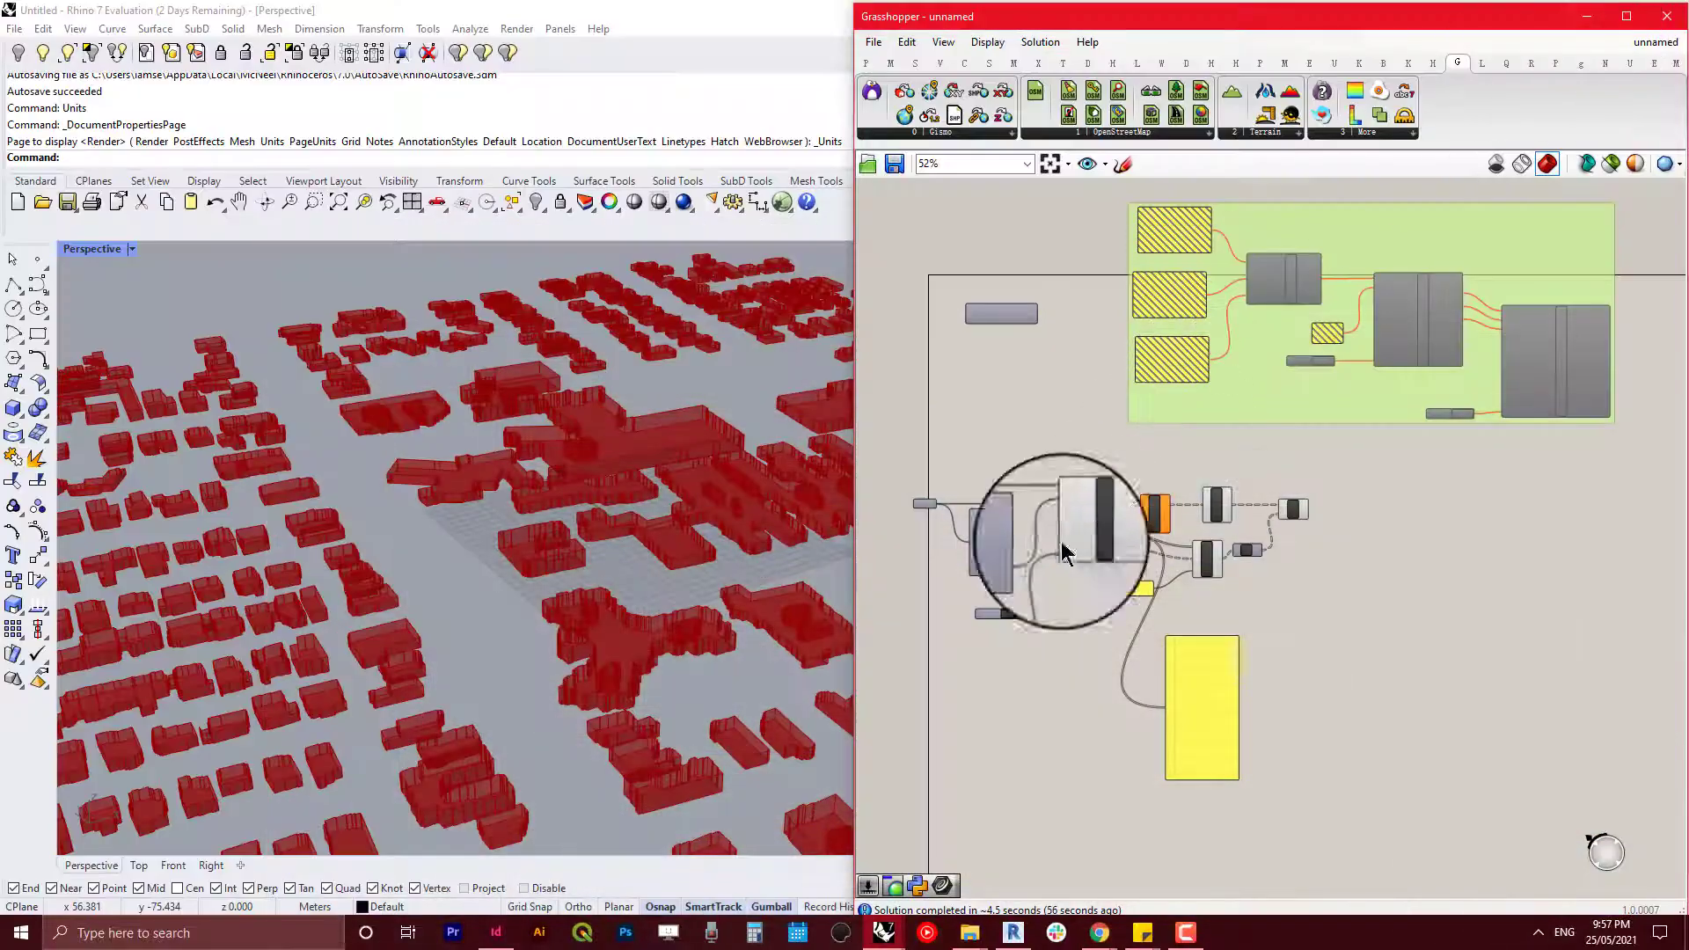
right_click_drag(1312, 573, 1312, 460)
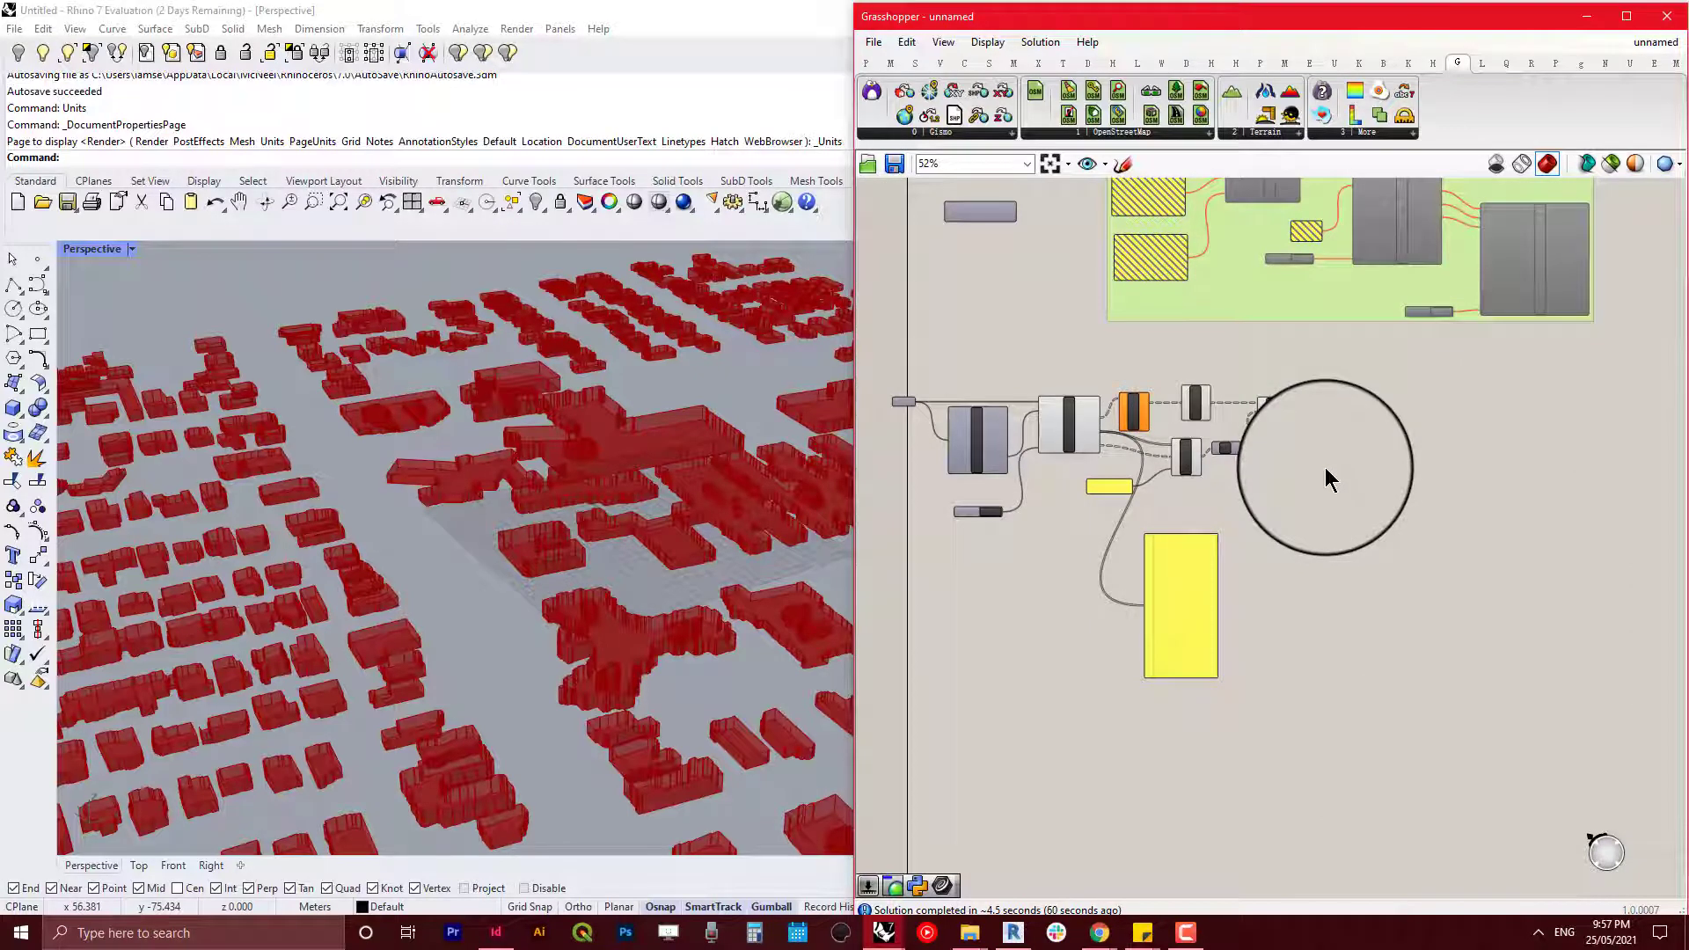
double_click(1326, 469)
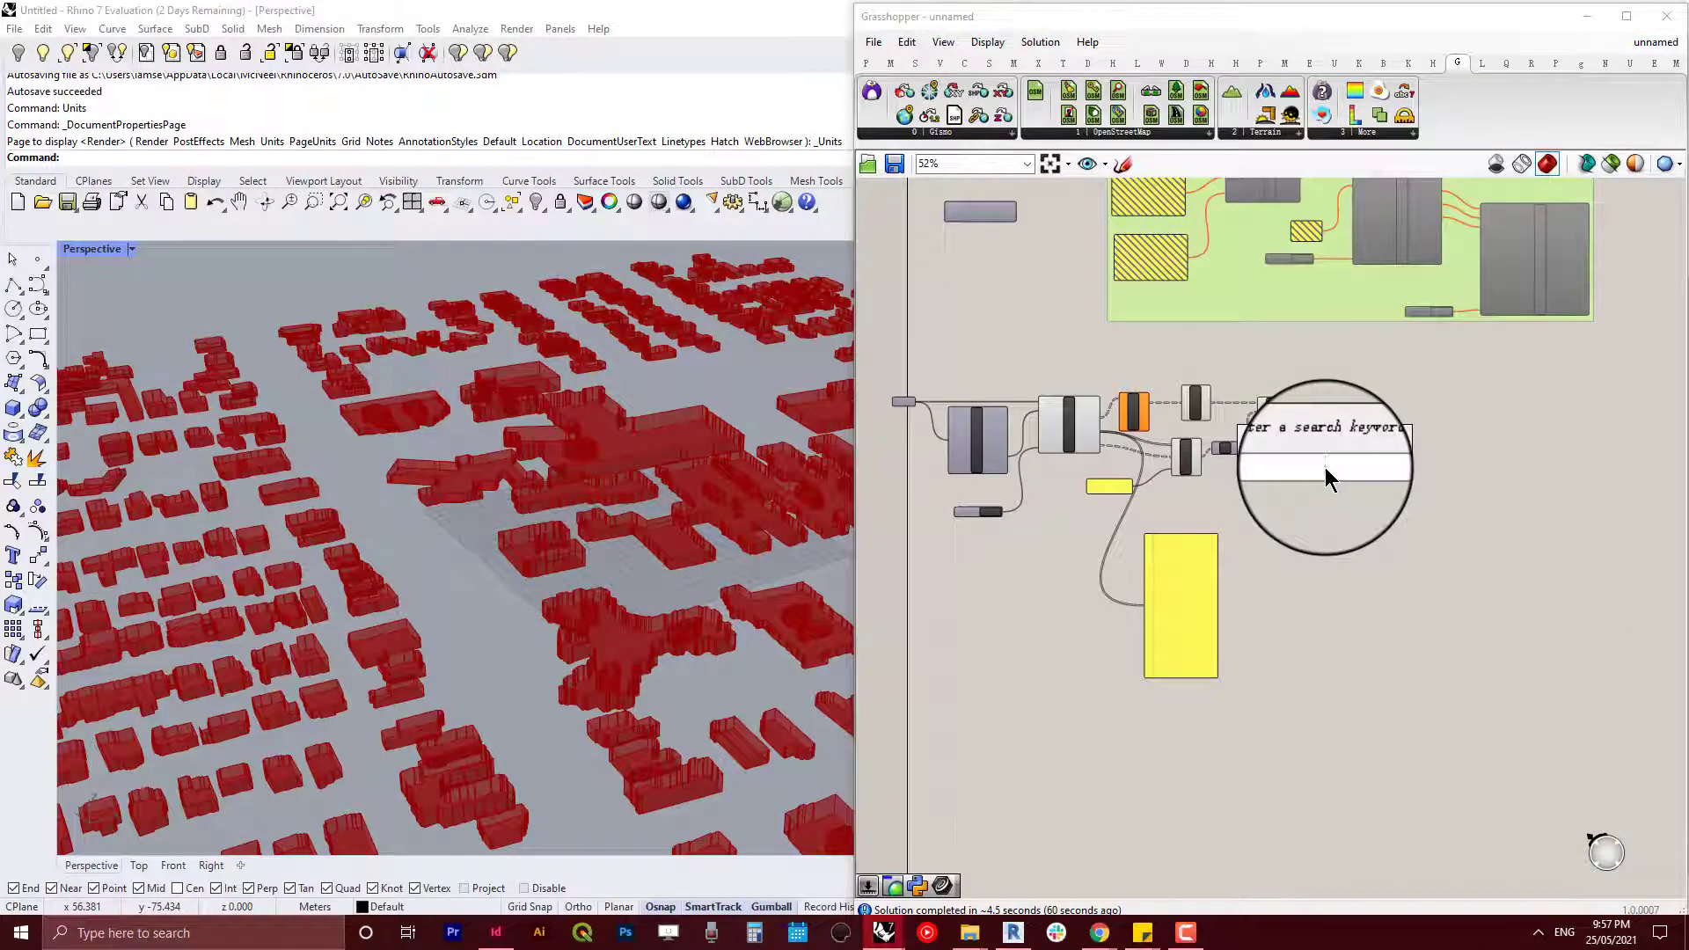
left_click(1345, 540)
right_click_drag(1358, 424, 1306, 526)
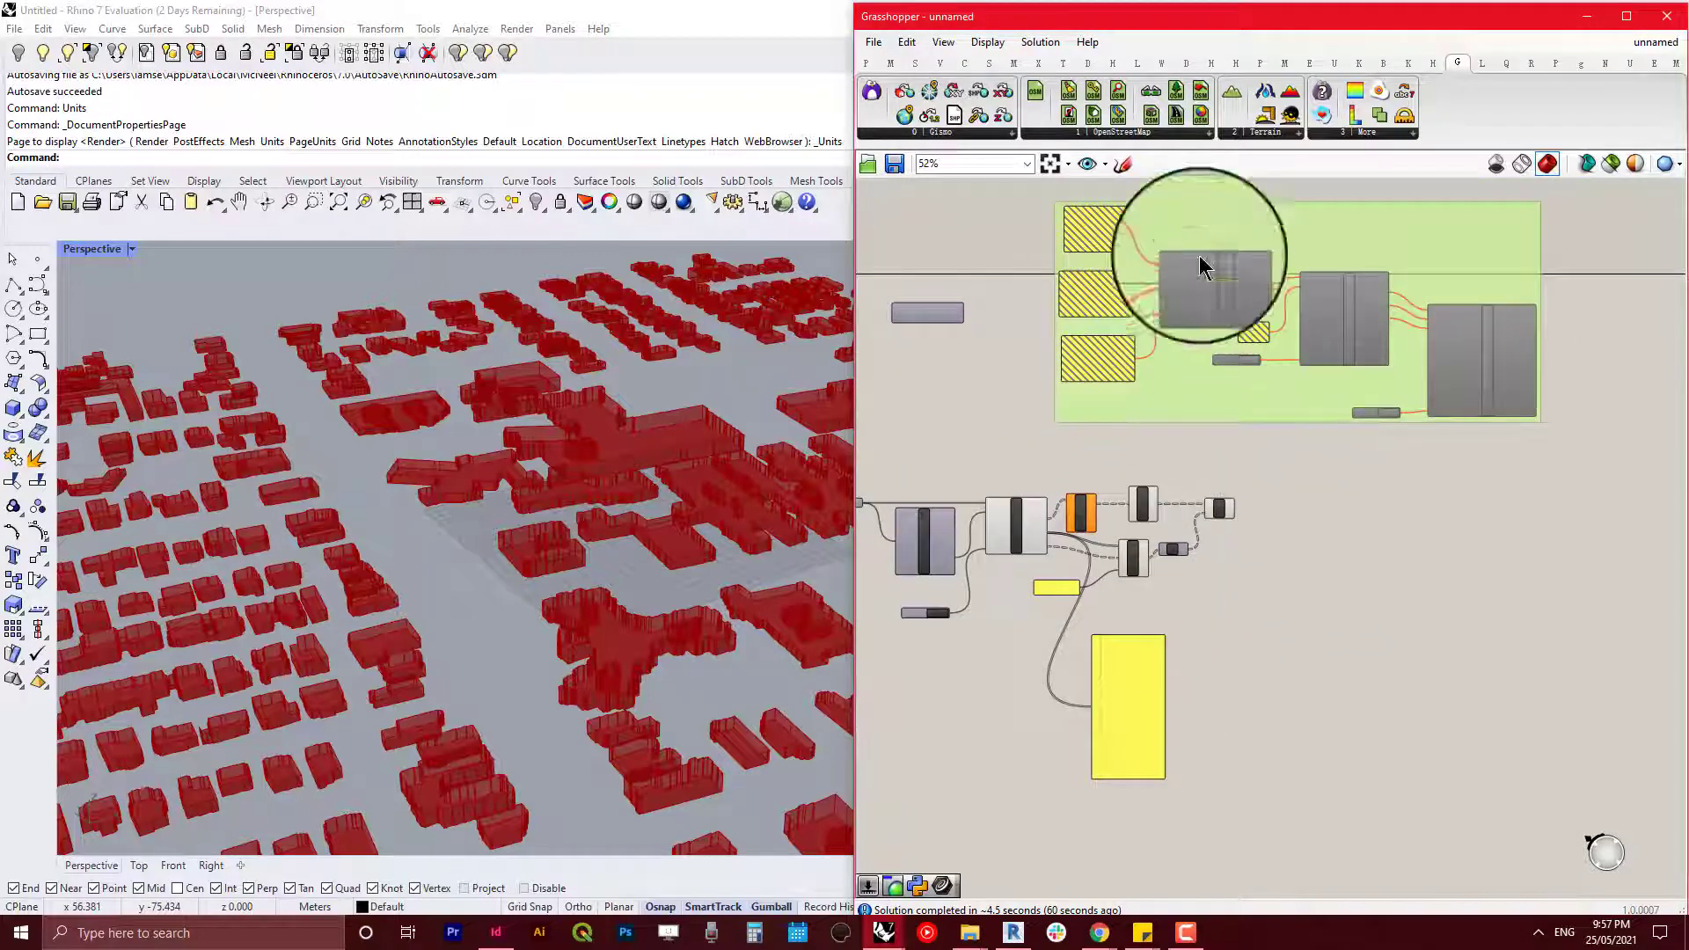
Step: Add a Gismo Terrain Generator component to the canvas, in the free space below the attribute keys panel
left_click(1260, 140)
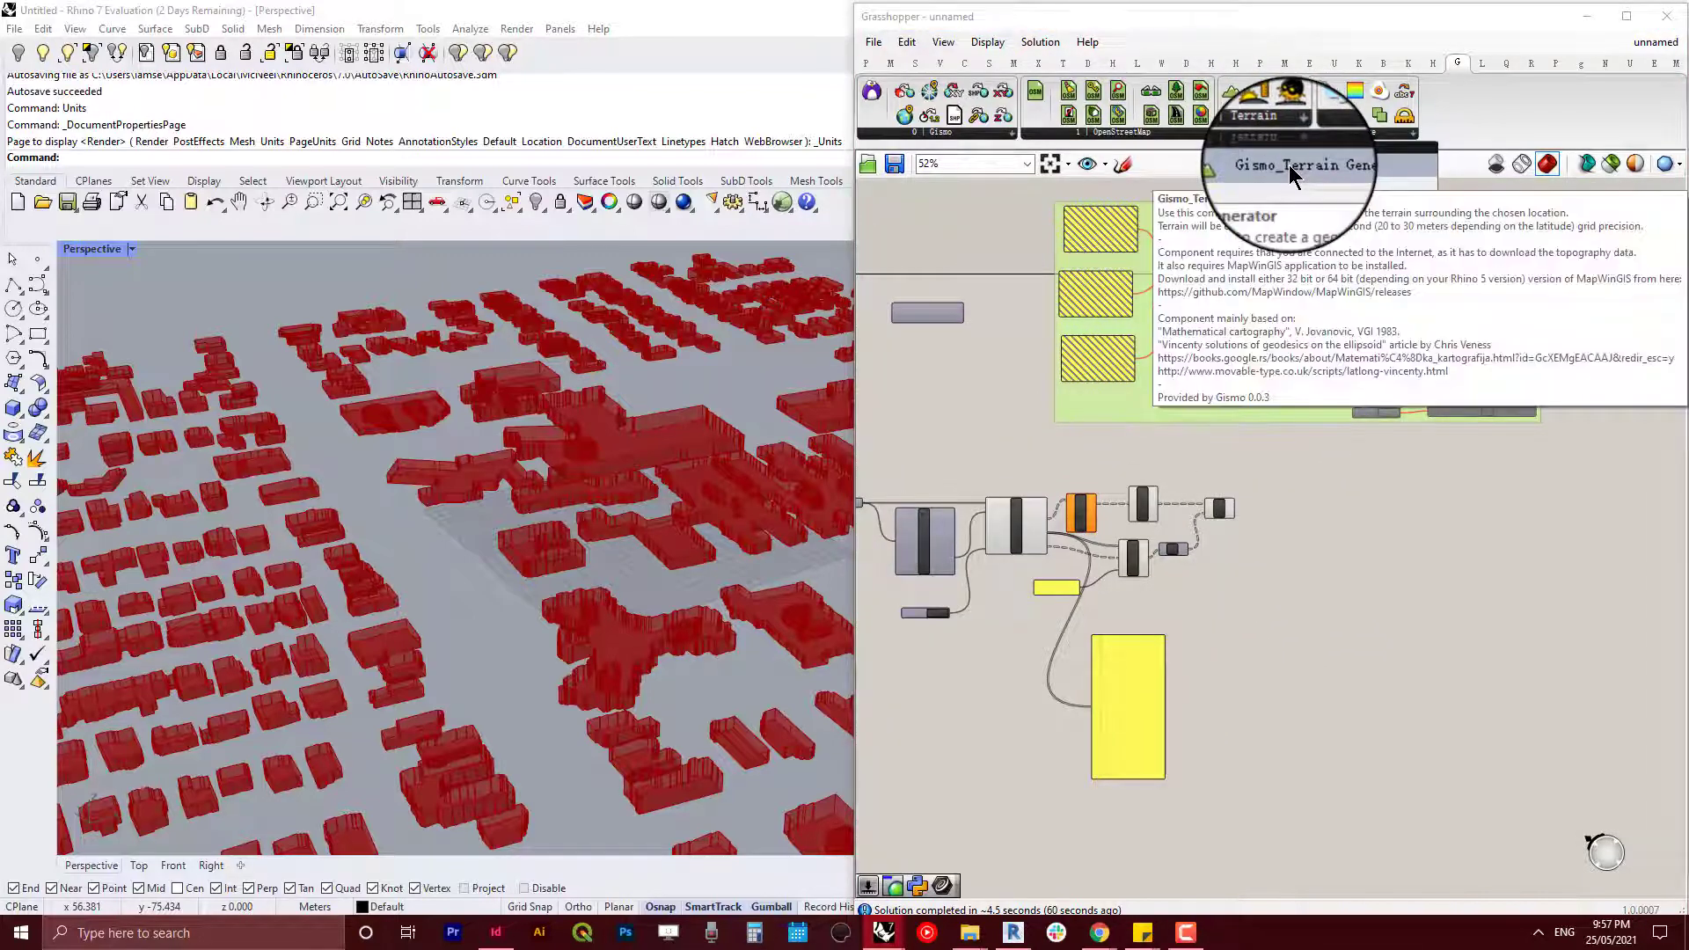
left_click(1289, 167)
left_click(1348, 520)
scroll(1322, 383, "up", 2)
right_click_drag(1347, 519, 1368, 301)
scroll(1344, 387, "down", 2)
left_click_drag(1369, 300, 1047, 691)
right_click_drag(1068, 679, 1136, 648)
scroll(1136, 647, "up", 2)
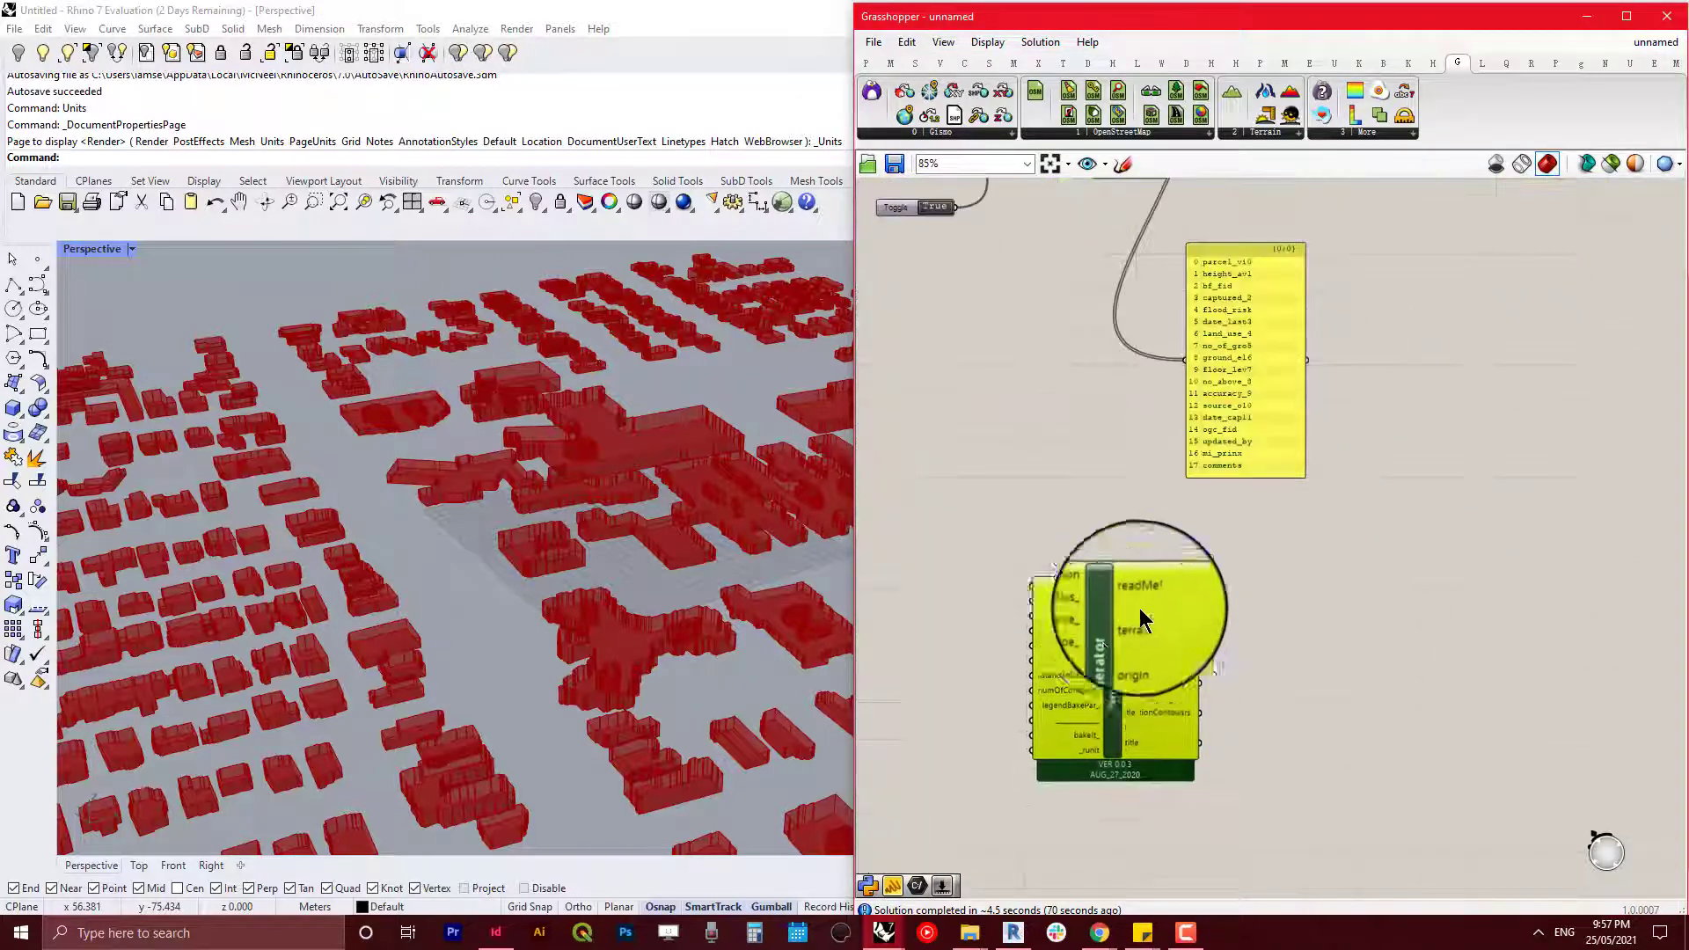
Step: Move TerrainGenerator beneath ReadShapefile and wire ShapefileToLocation's location output into its _location input
scroll(1144, 642, "down", 2)
scroll(1158, 665, "up", 2)
left_click_drag(1207, 551, 1328, 425)
right_click_drag(1417, 578, 1265, 858)
left_click_drag(1267, 867, 1237, 599)
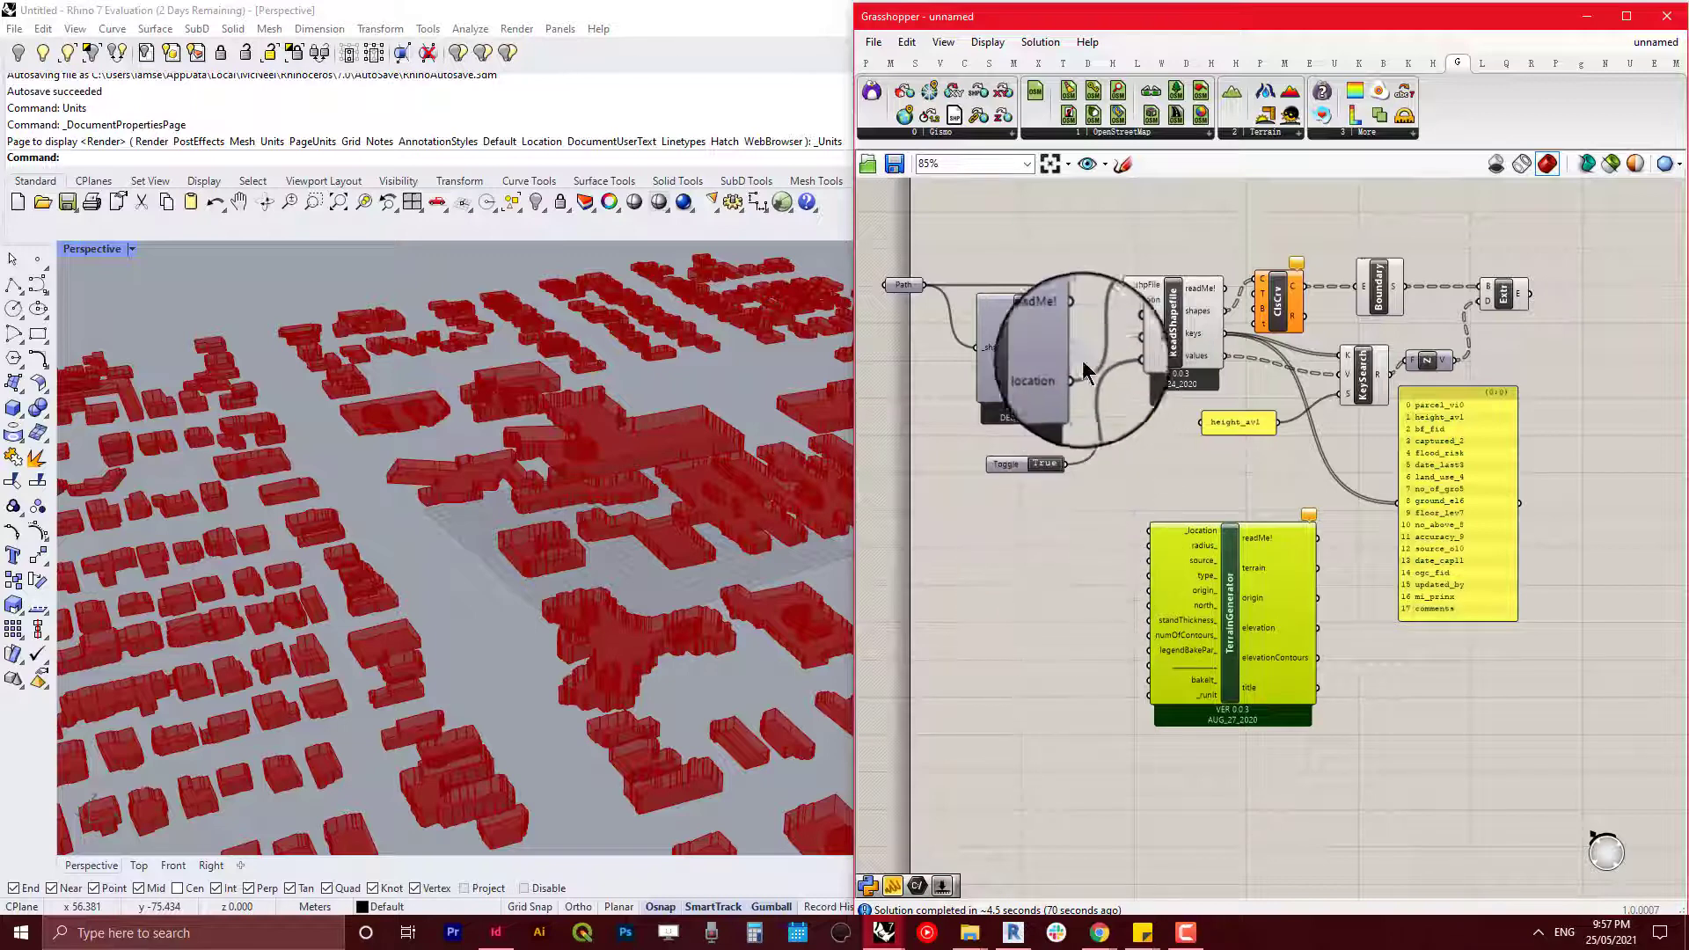
left_click_drag(1074, 374, 1150, 530)
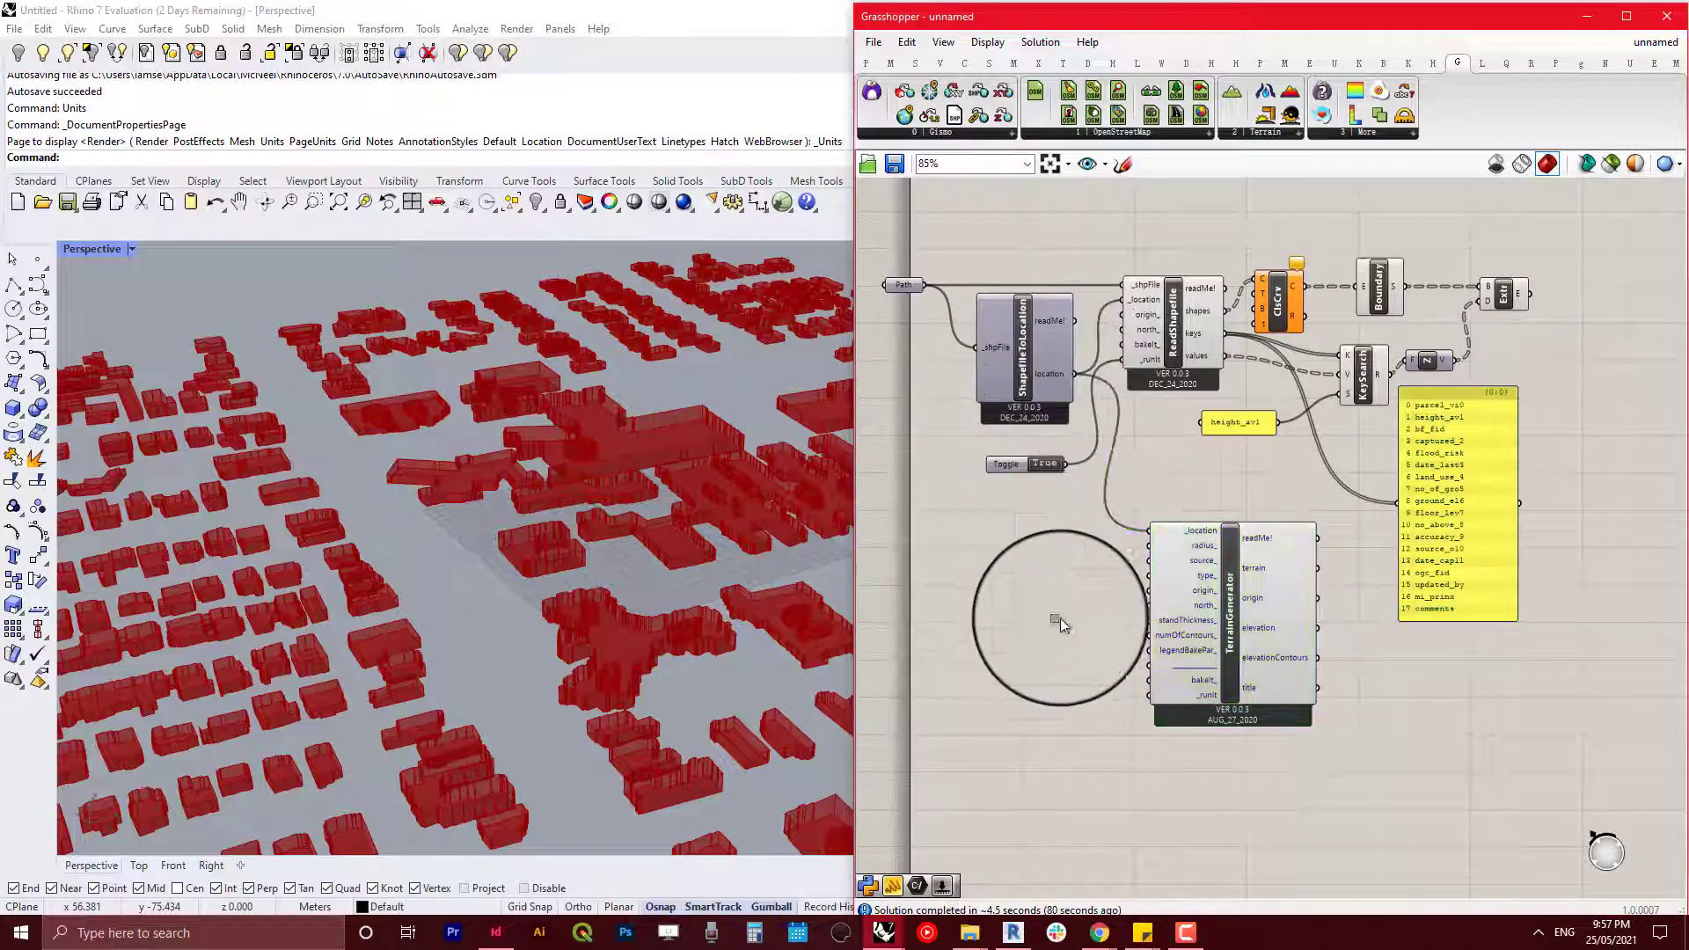
Step: Add a number slider set to 400, wire it into TerrainGenerator's radius_ input, and line it up beside that input
double_click(1054, 617)
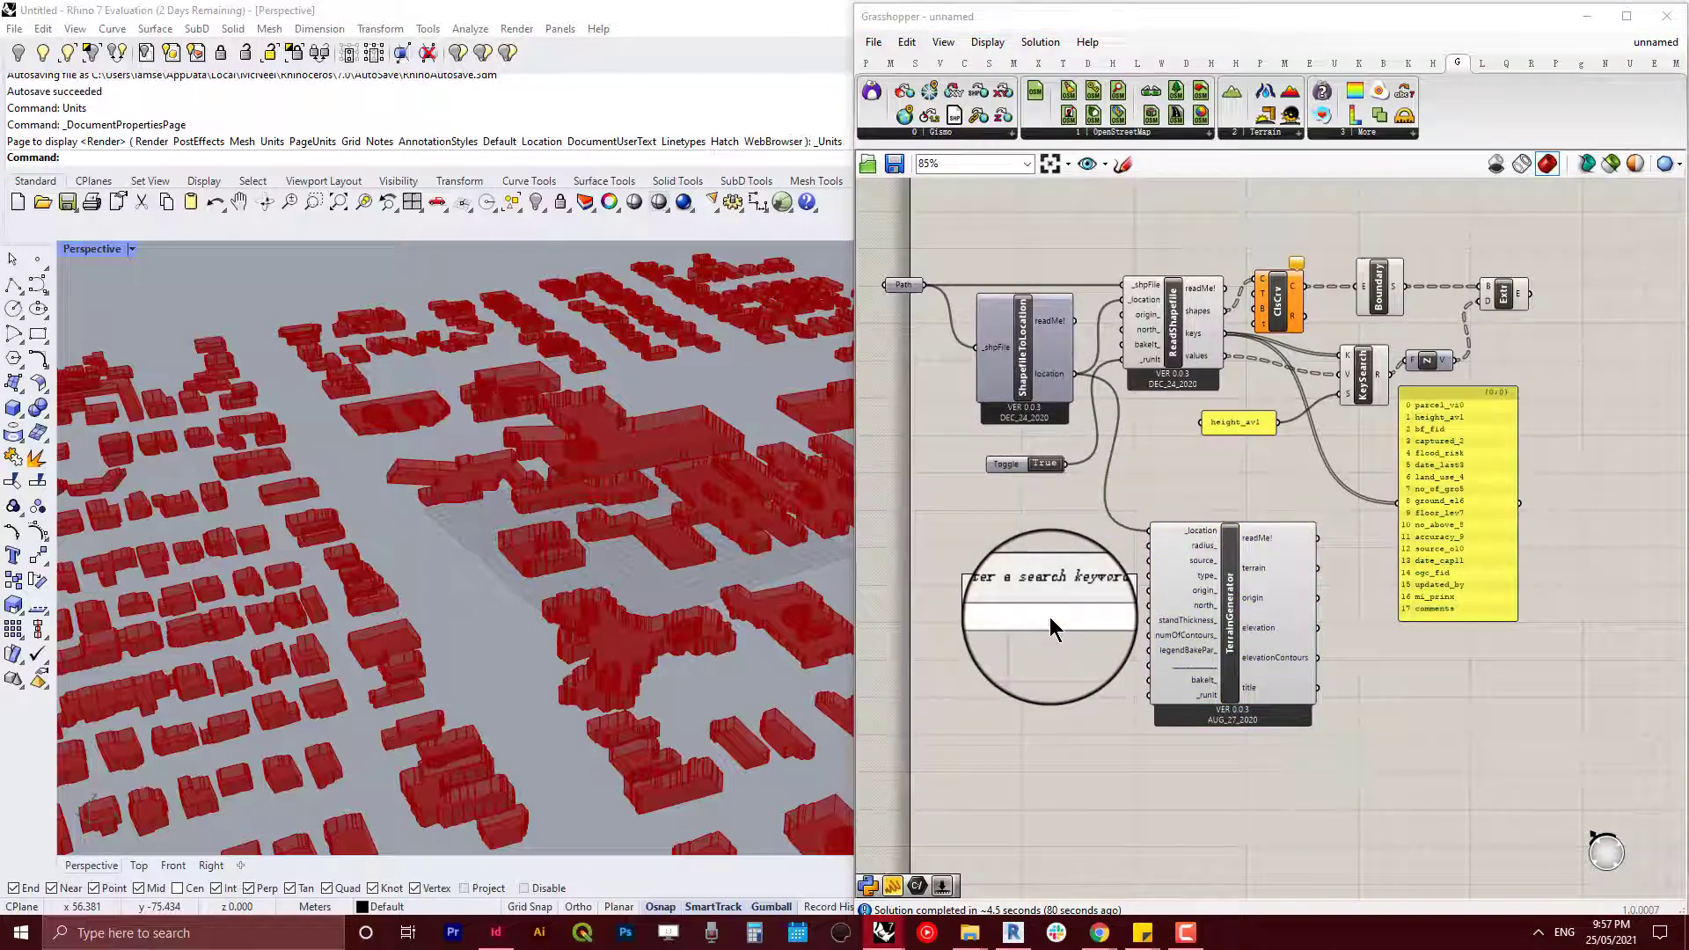
type("400")
key("Return")
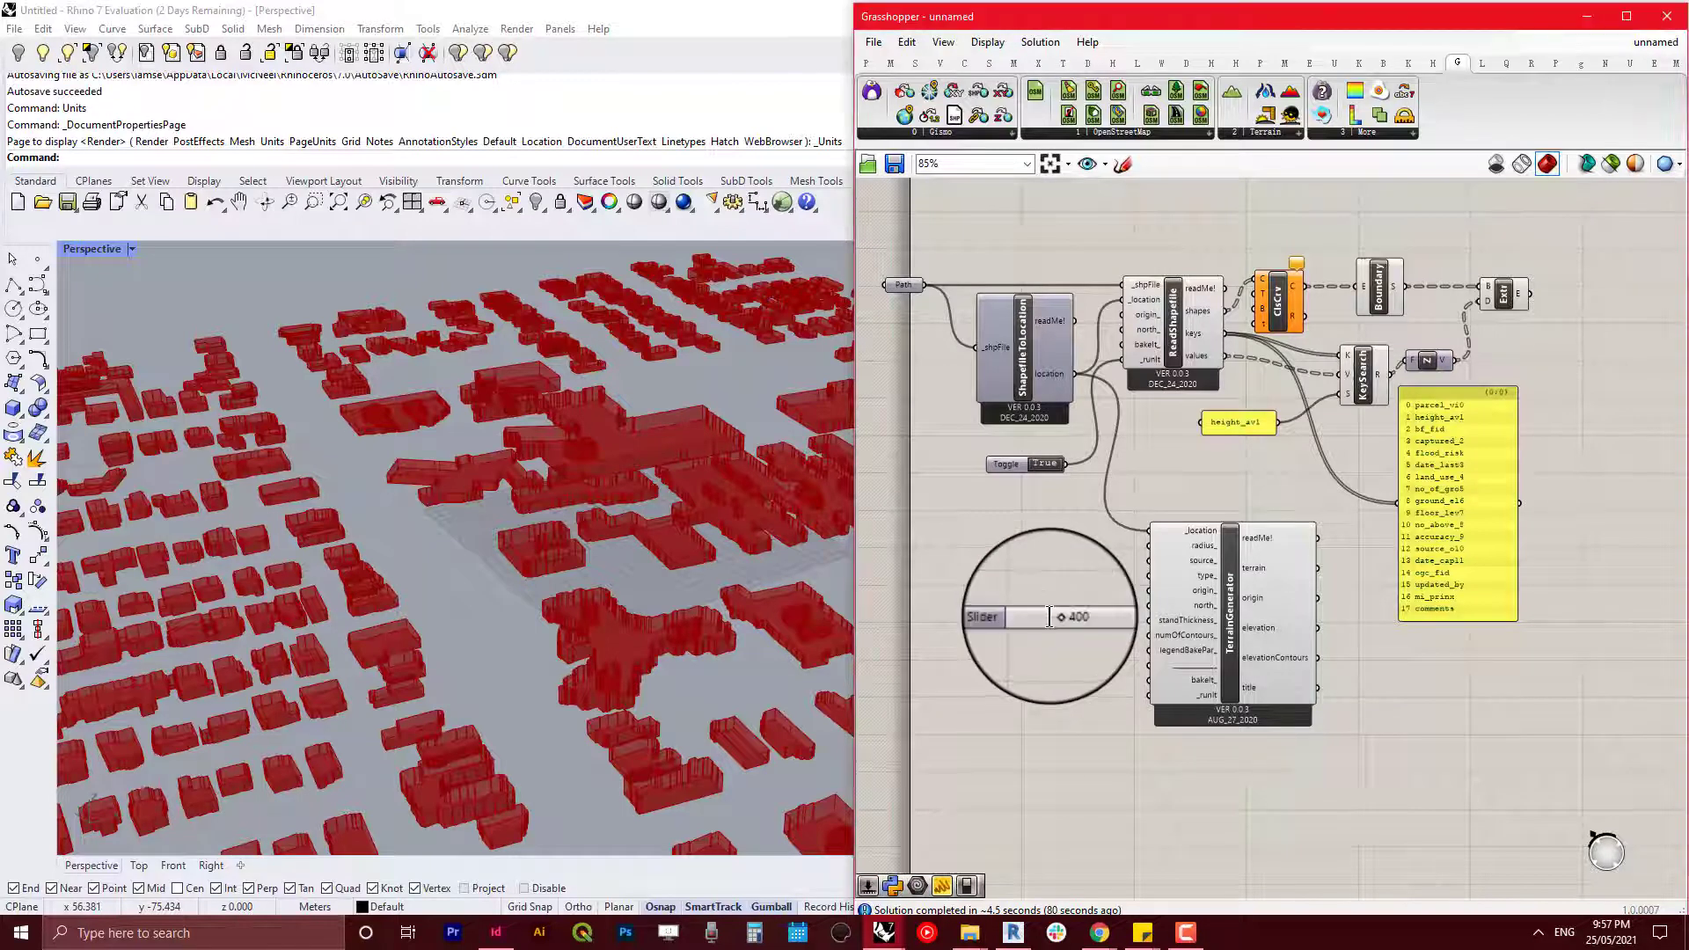
left_click_drag(1047, 616, 1150, 545)
left_click_drag(1013, 566, 1000, 546)
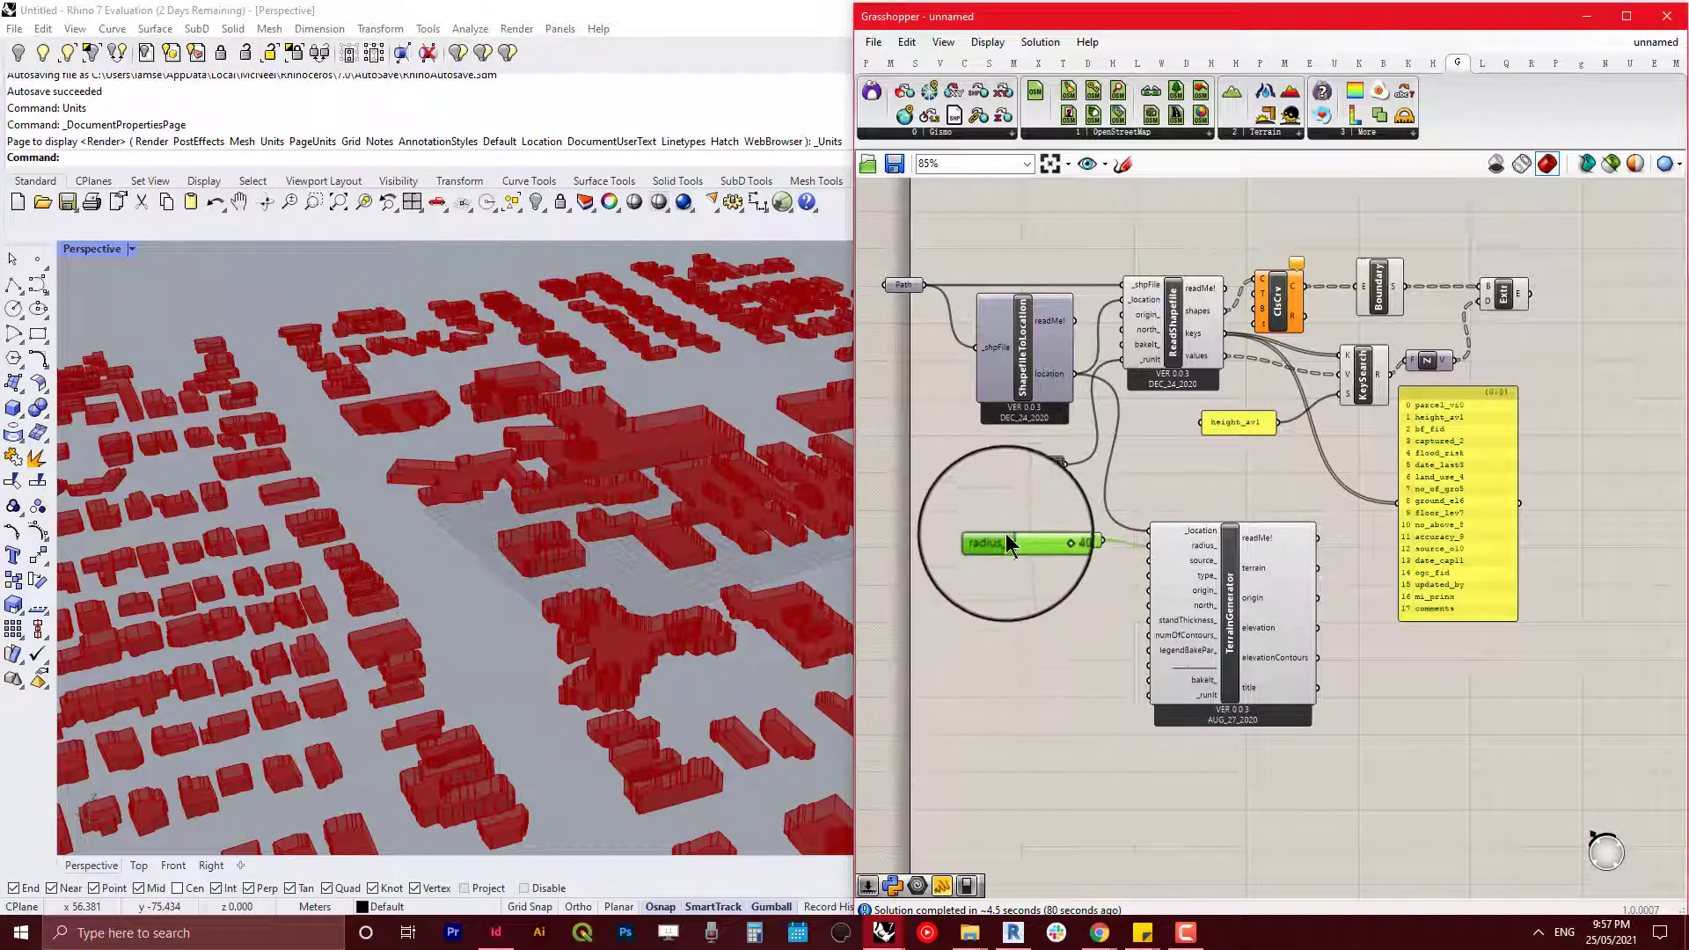
Step: Duplicate the True toggle, place the copy beside TerrainGenerator, and wire it into the _runIt input
left_click(1012, 462)
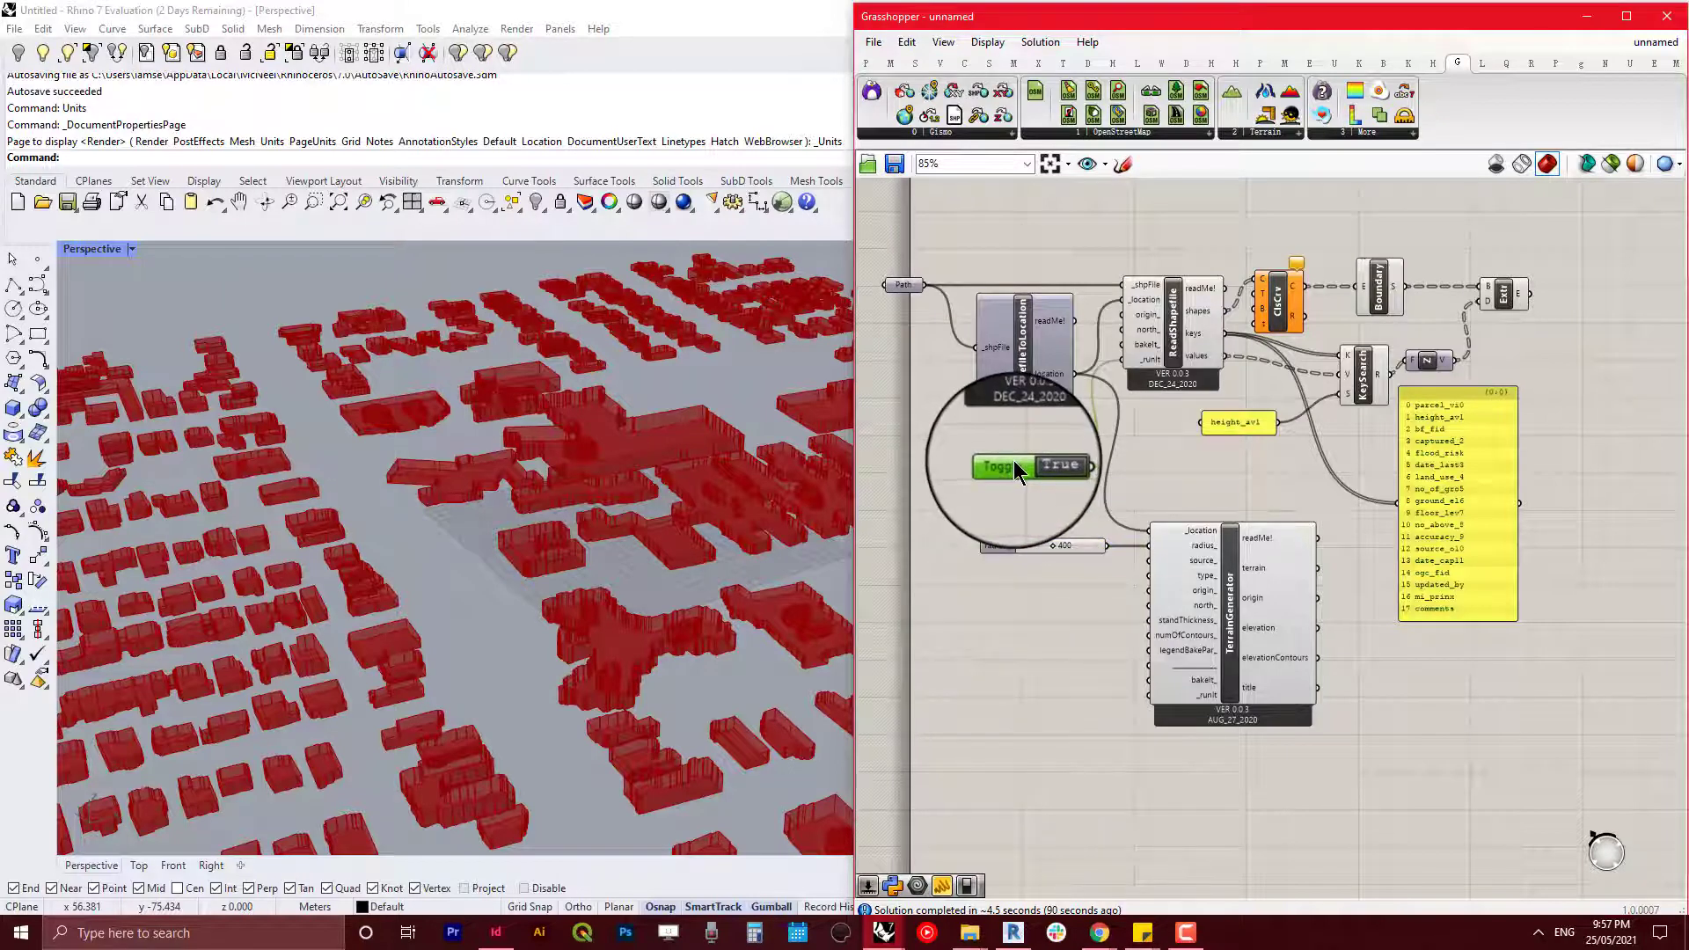
key("ctrl+c")
key("ctrl+v")
left_click_drag(1007, 465, 1135, 713)
scroll(1054, 692, "up", 2)
left_click_drag(1210, 721, 1206, 706)
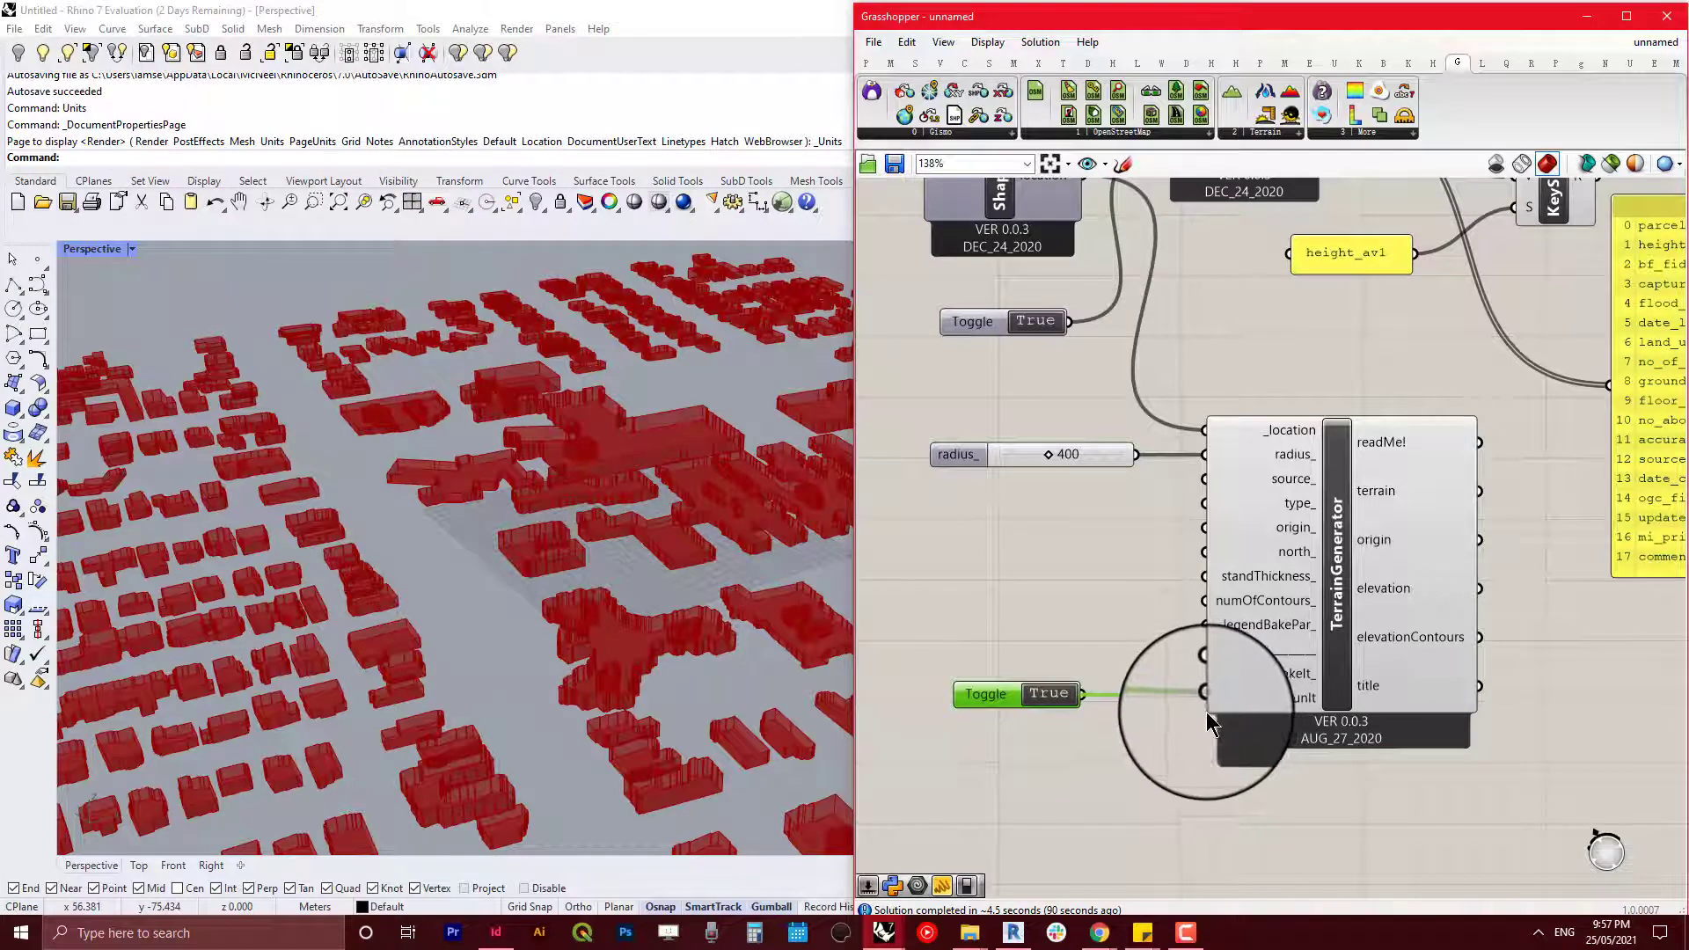